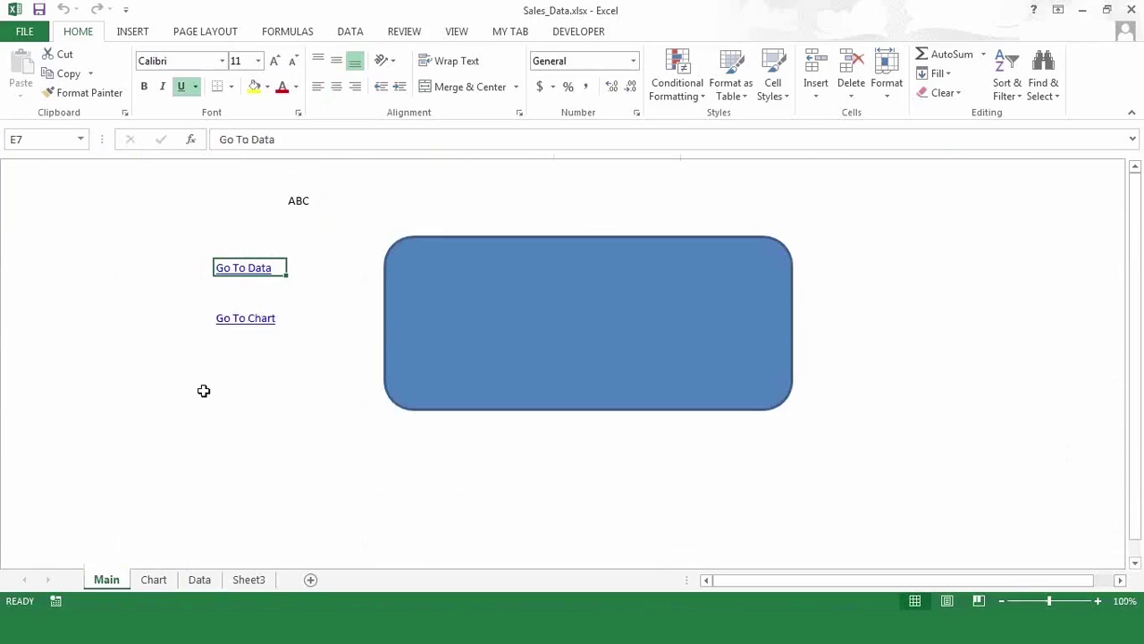
- Open the Insert Hyperlink dialog for the ABC cell F3 on the Main sheet
right_click(232, 277)
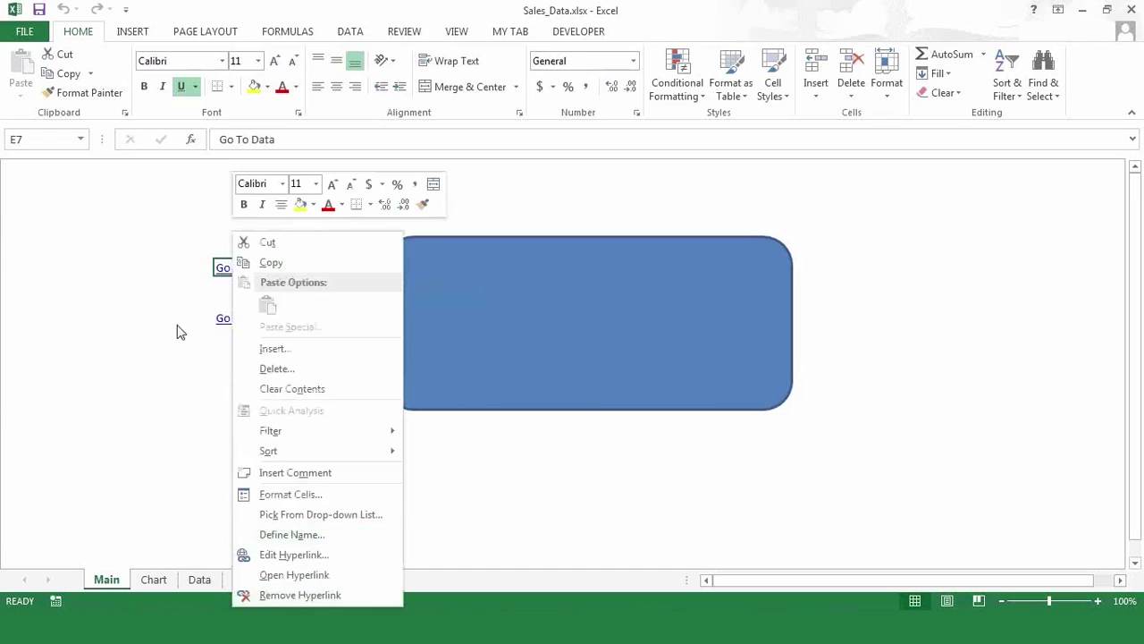
click(121, 372)
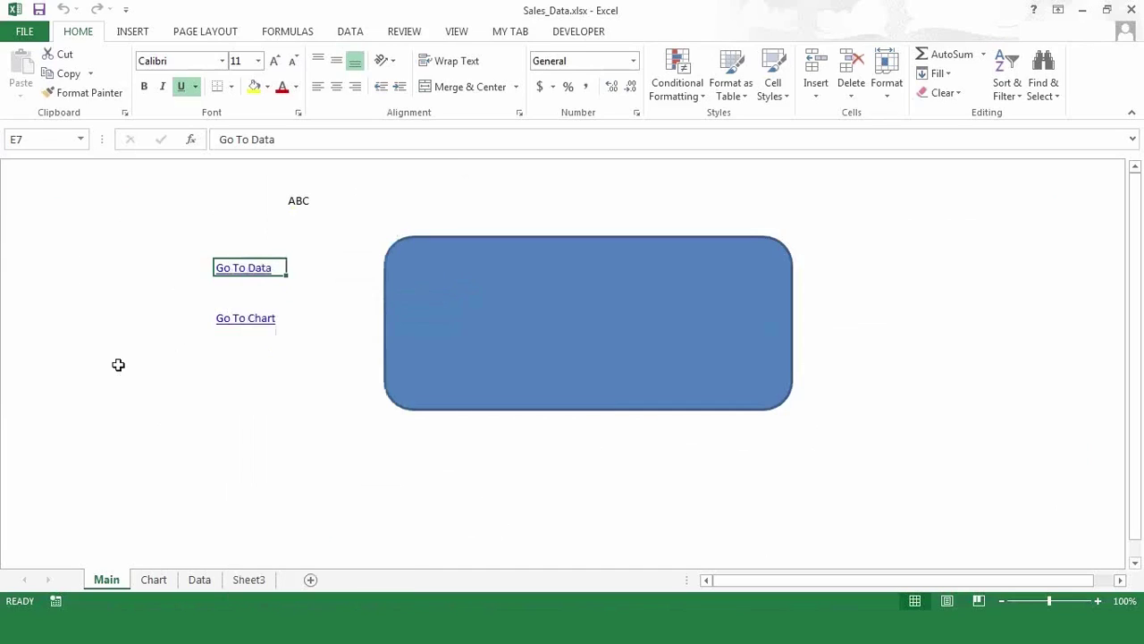
click(298, 200)
right_click(300, 203)
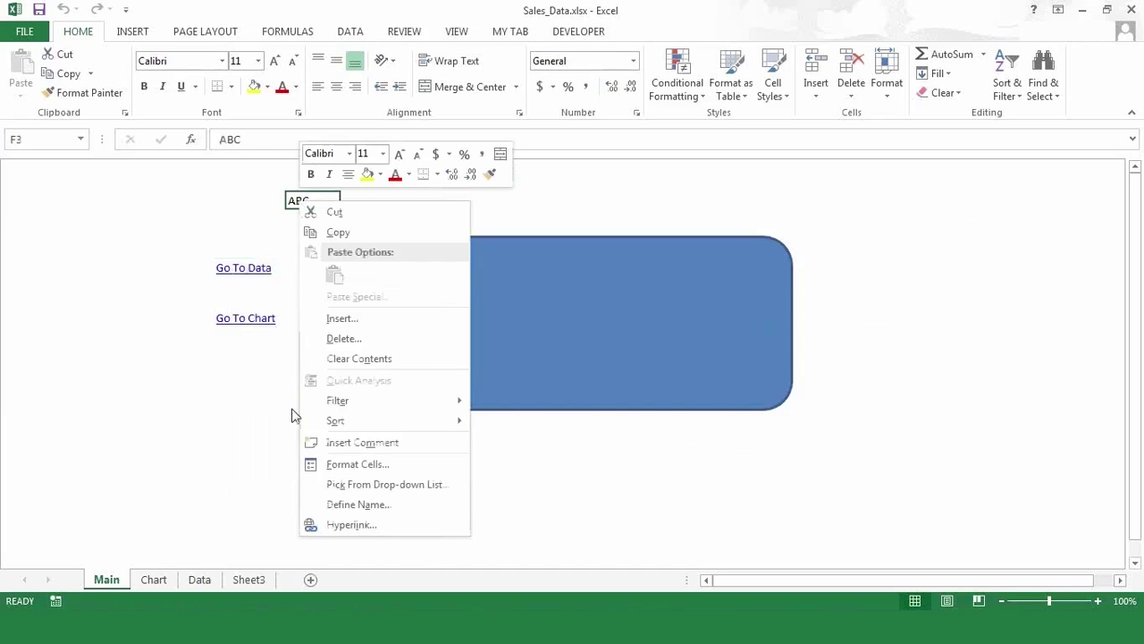
click(355, 525)
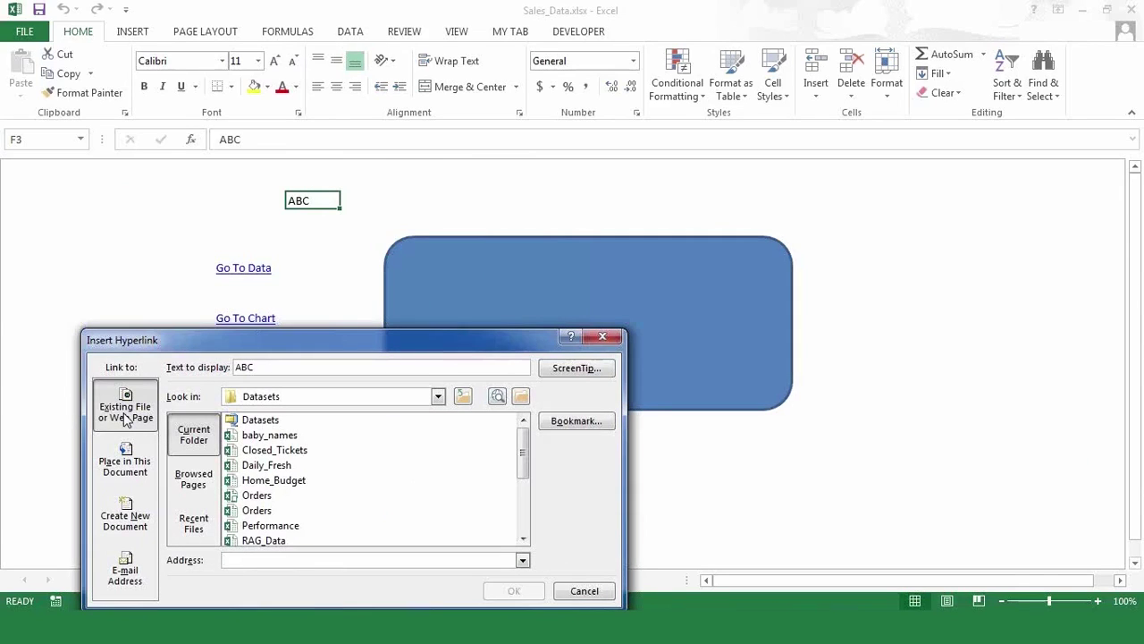
- Link ABC to the defined name Data!QTRONE as a place in this document
click(126, 471)
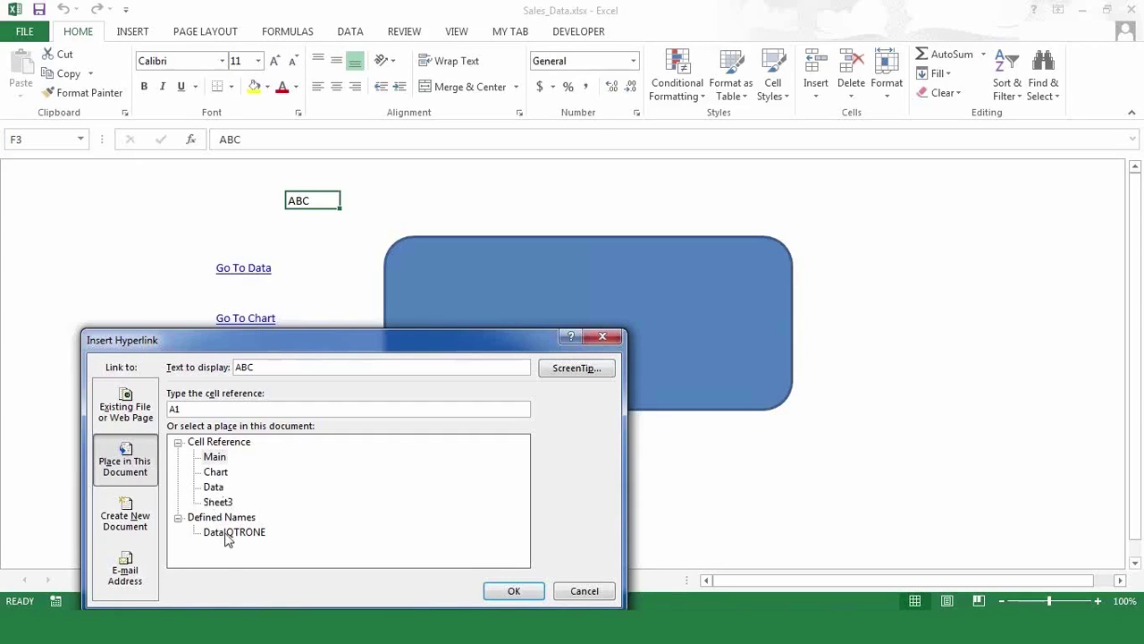
click(227, 534)
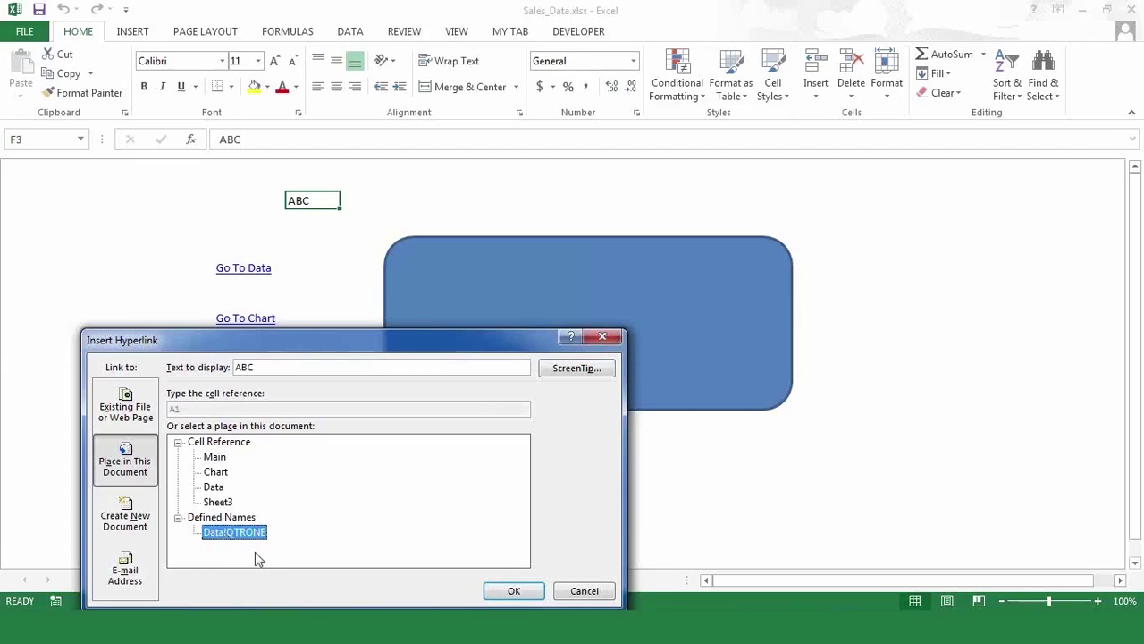
click(515, 592)
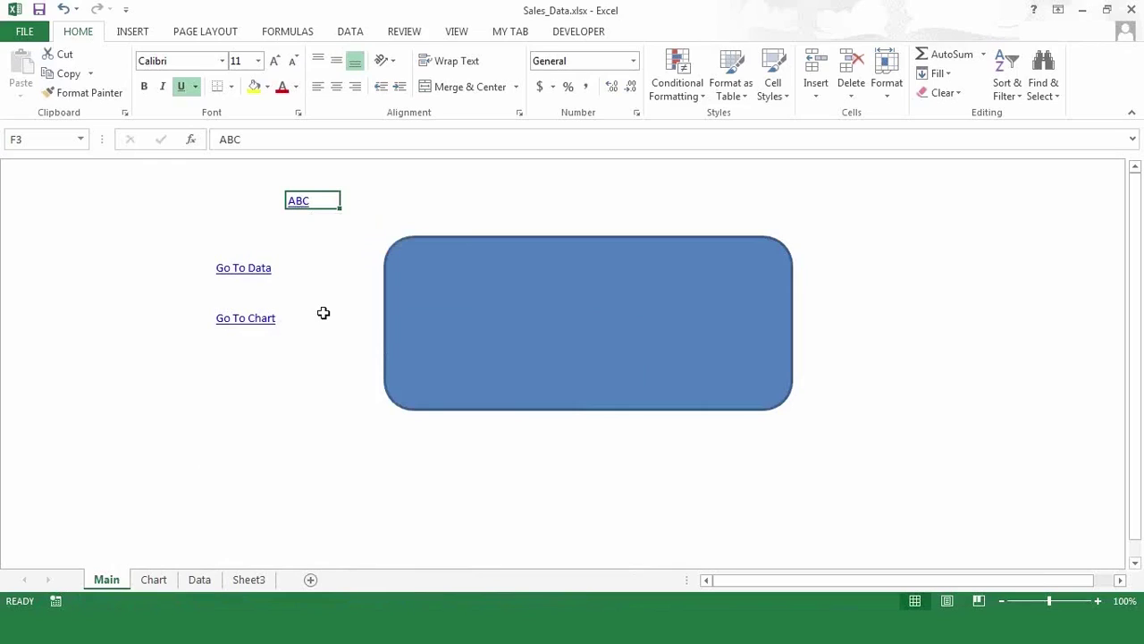
- Follow the ABC link to confirm it selects the Quantity_SKU range F2:F9 on Data
click(300, 202)
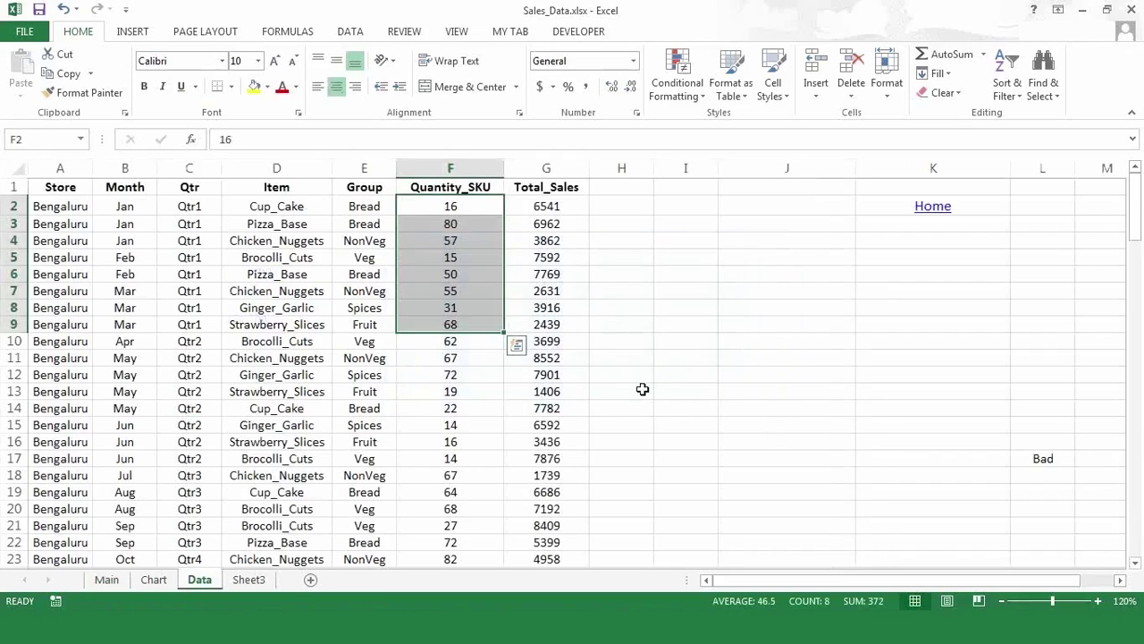
click(642, 389)
drag(439, 205, 437, 325)
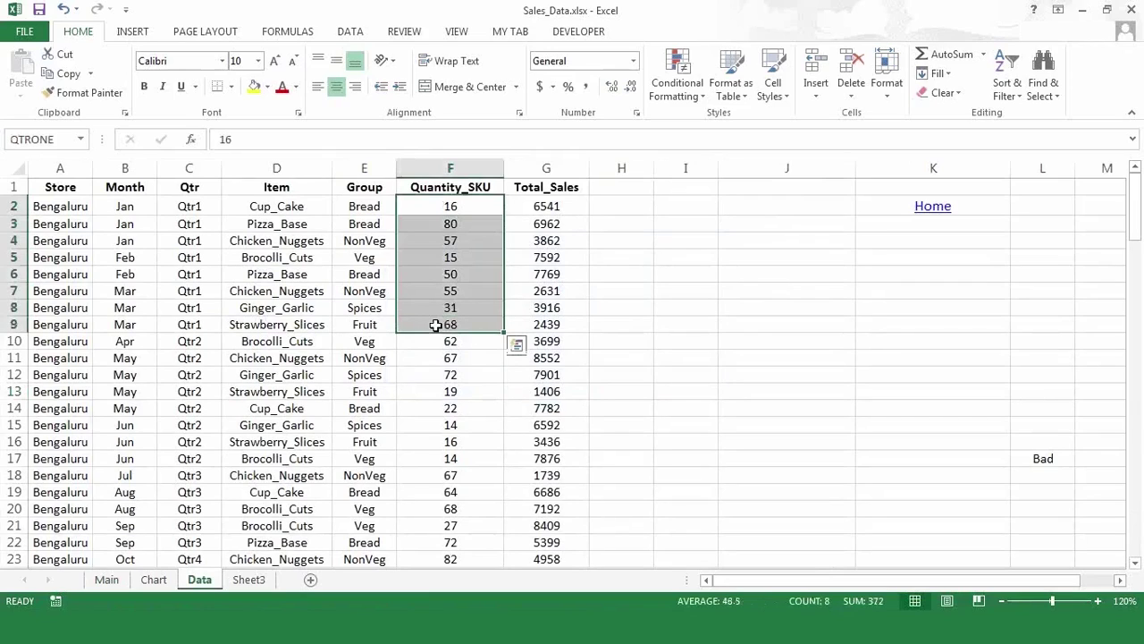
click(111, 579)
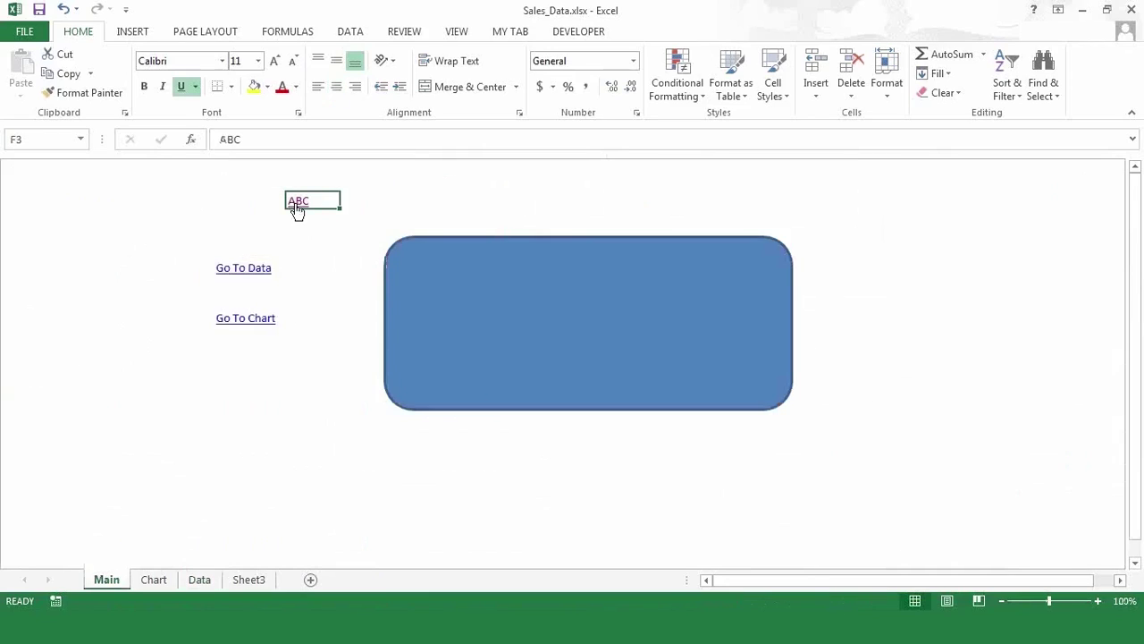
click(298, 205)
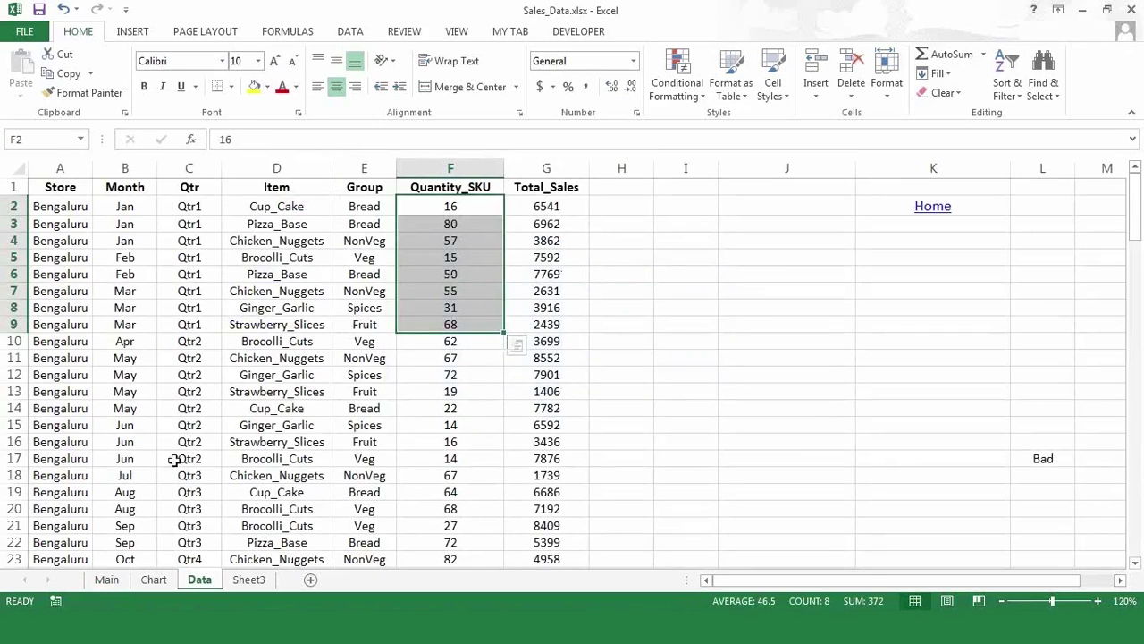
- Go back to Main, then move through the Data sheet to Sheet3's sales table
click(107, 580)
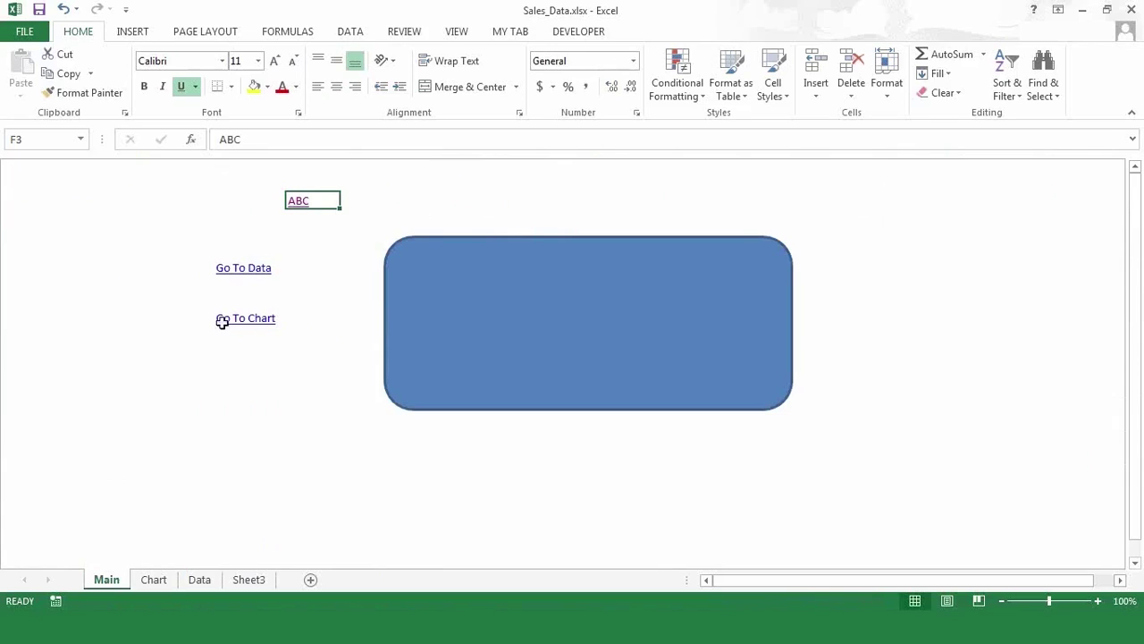
click(201, 580)
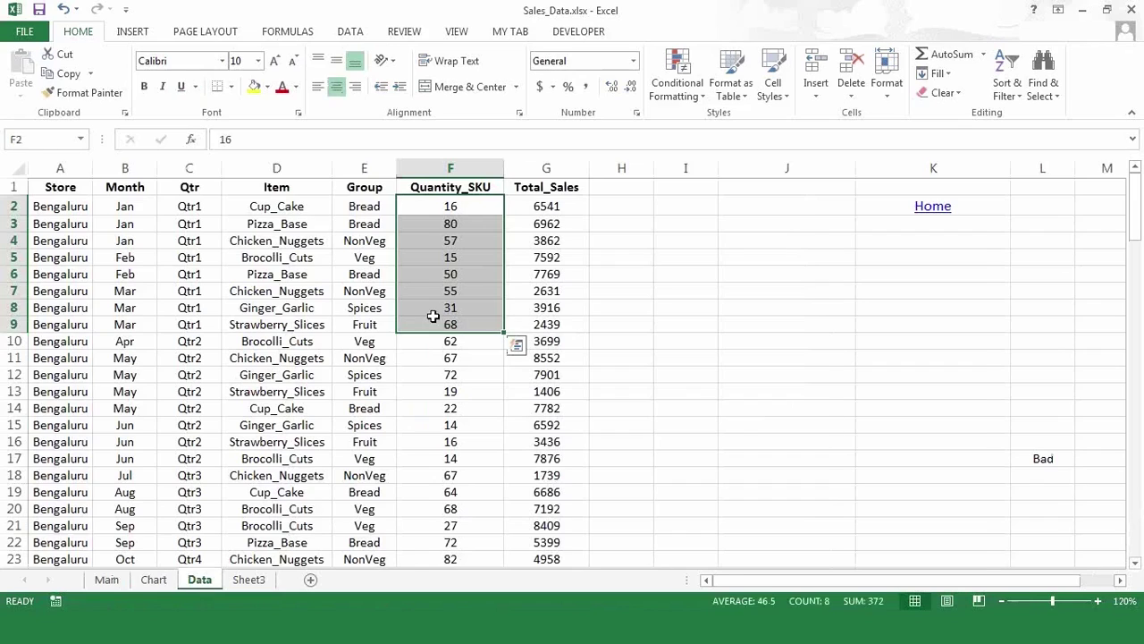
key(ctrl+Page_Down)
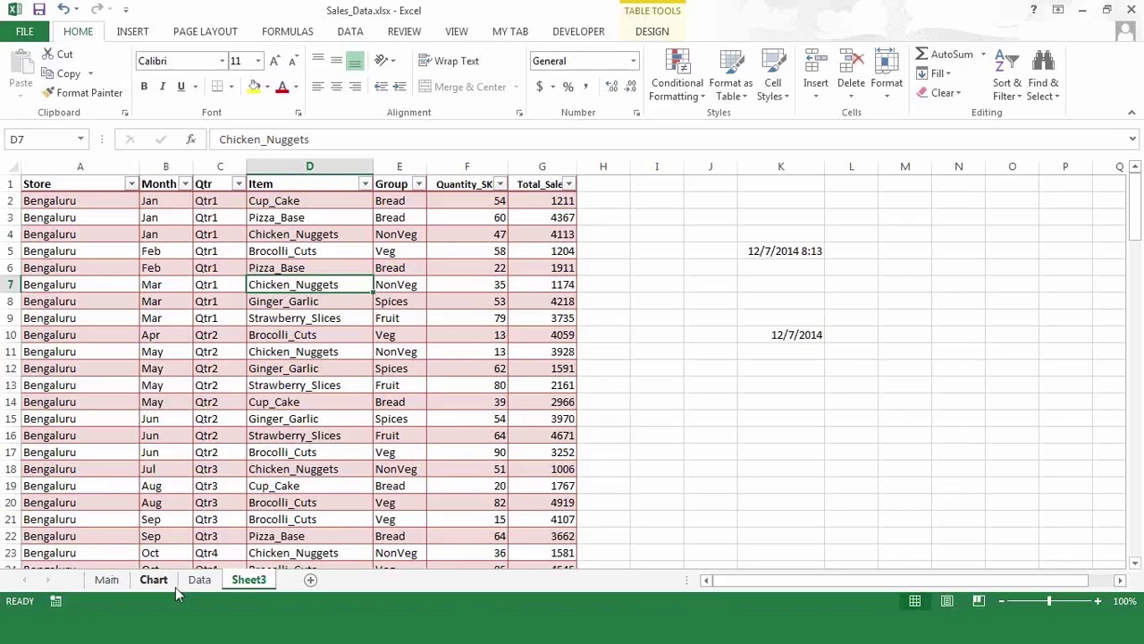
right_click(240, 583)
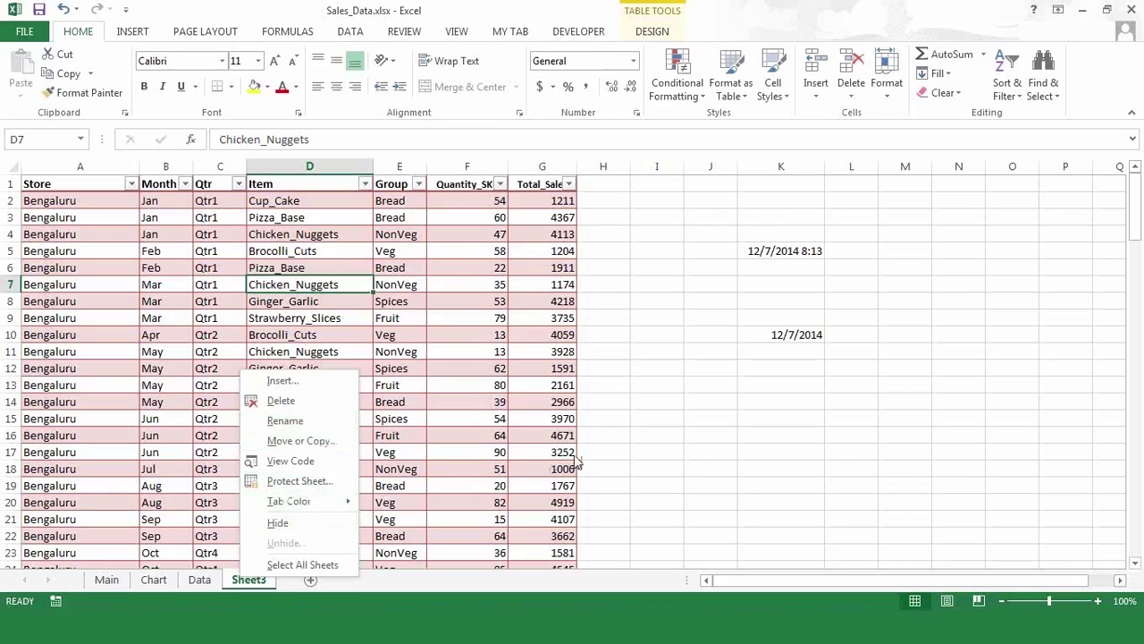
key(Escape)
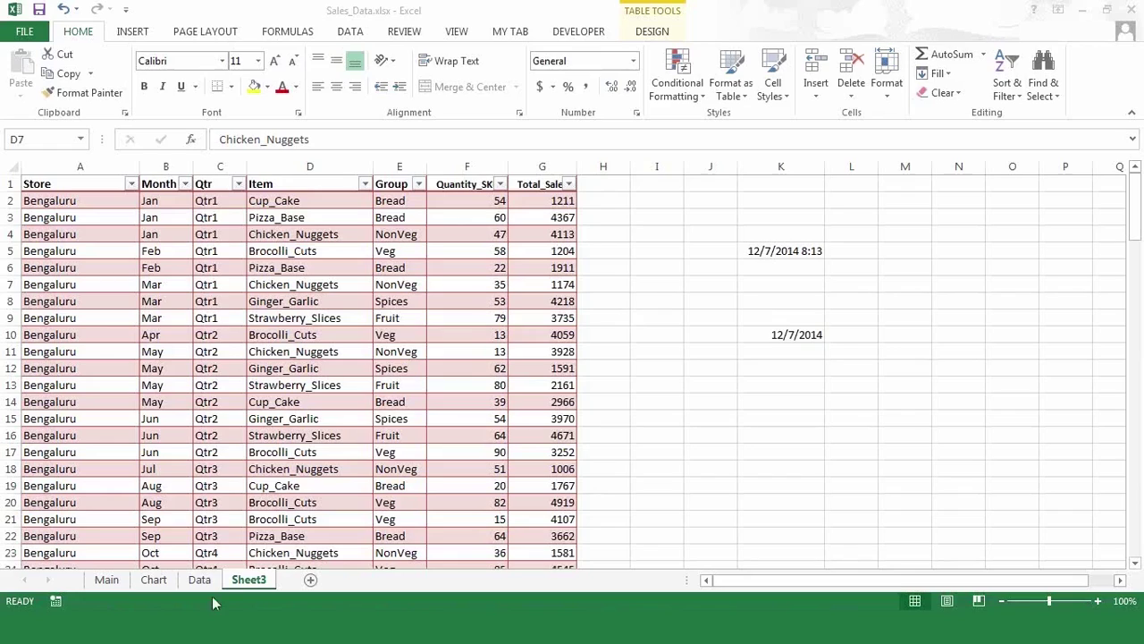
click(249, 583)
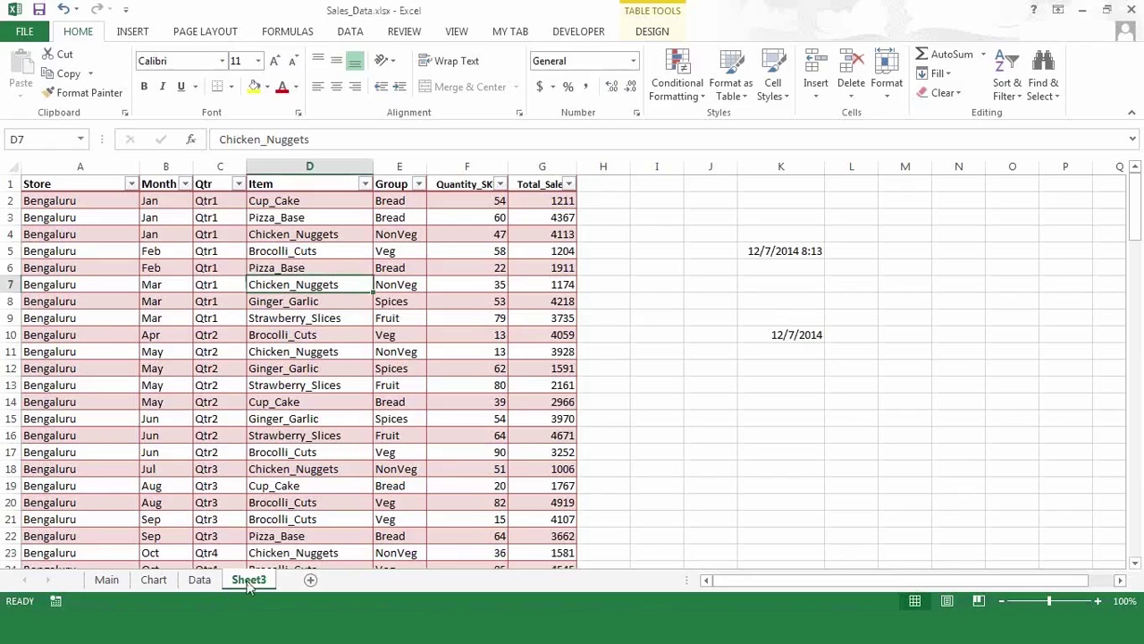
right_click(249, 583)
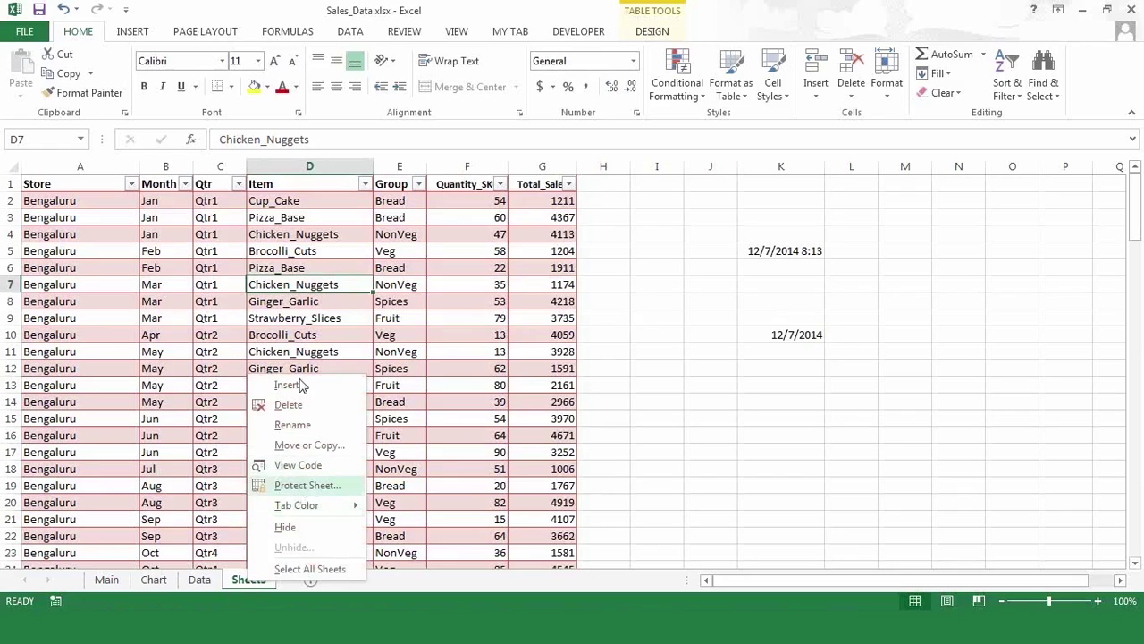
key(Escape)
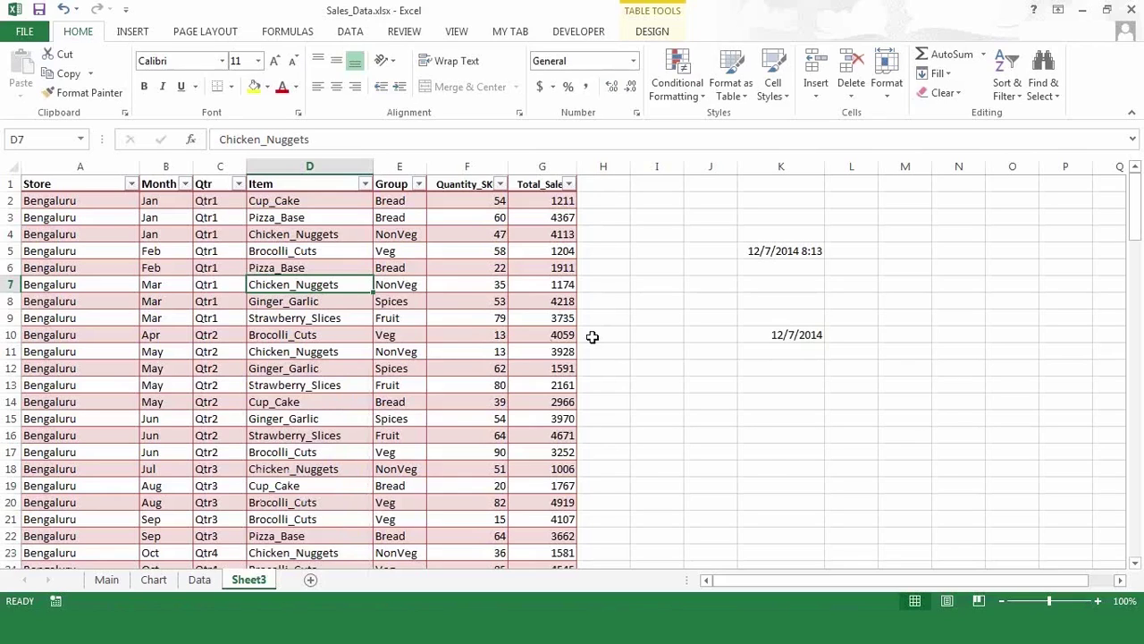
- Protect the workbook structure from the Review tab with a password, entered twice
click(404, 31)
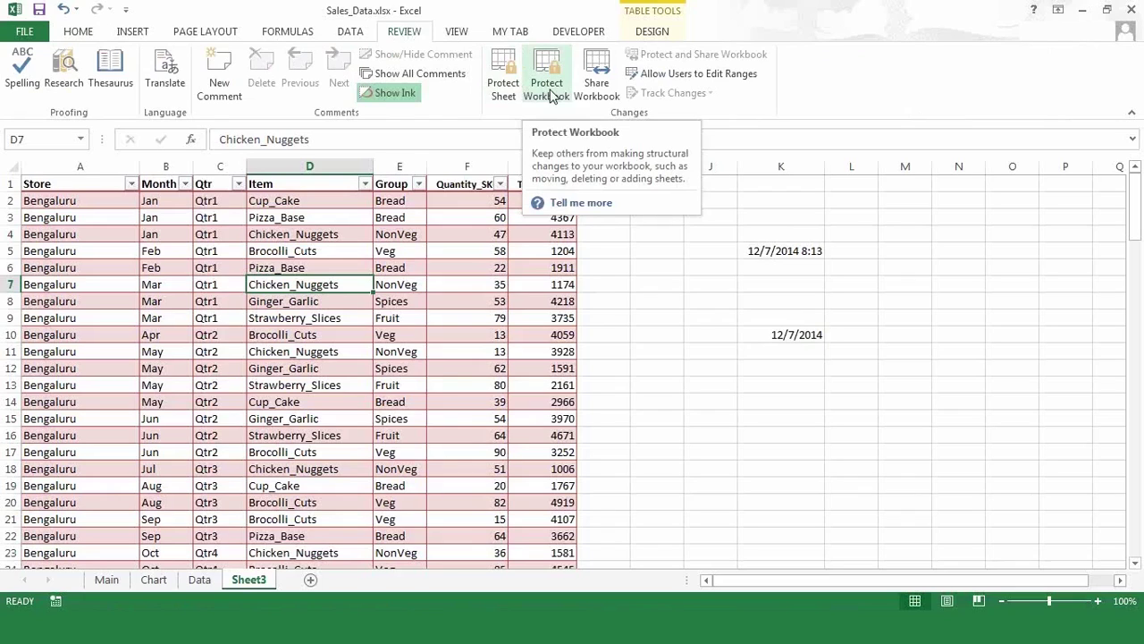
click(551, 94)
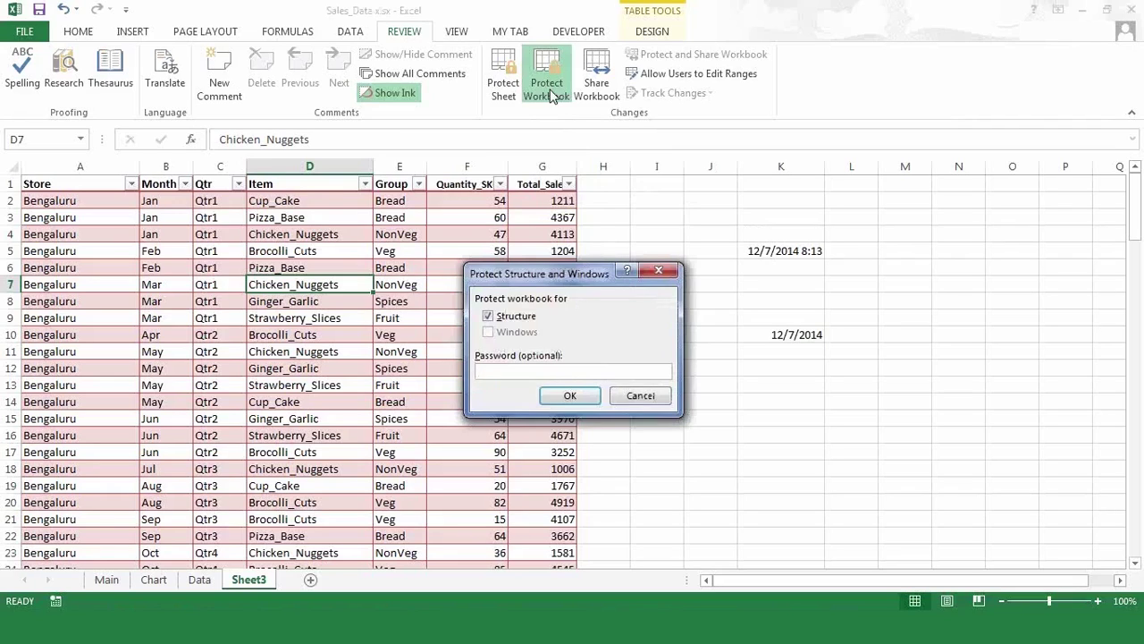
text(12)
text(4)
click(562, 399)
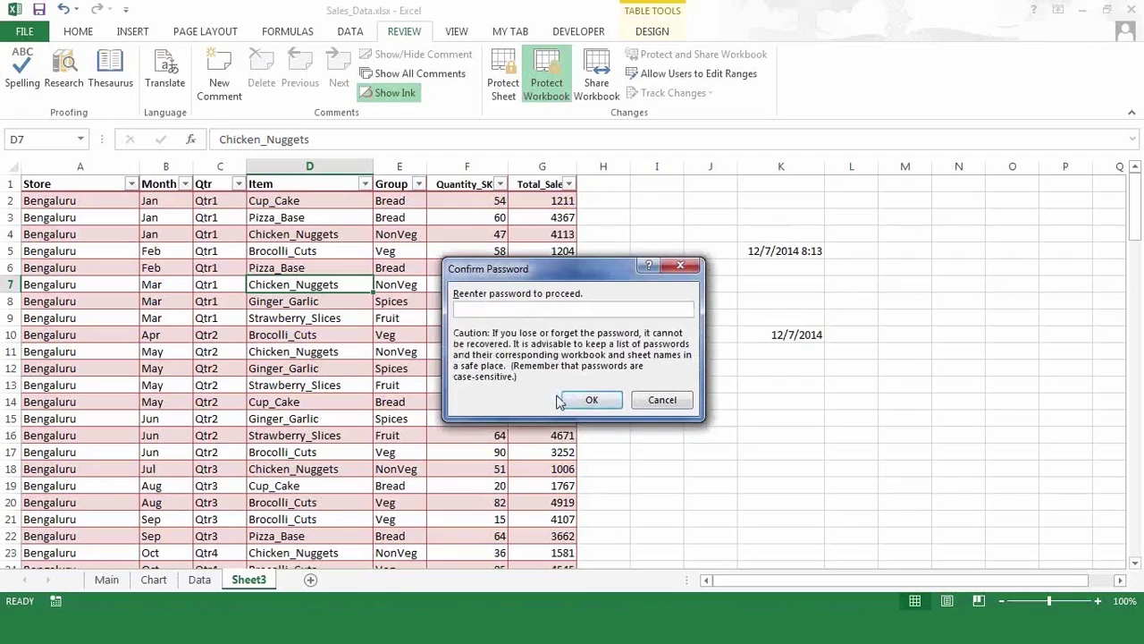
text(1234)
click(601, 400)
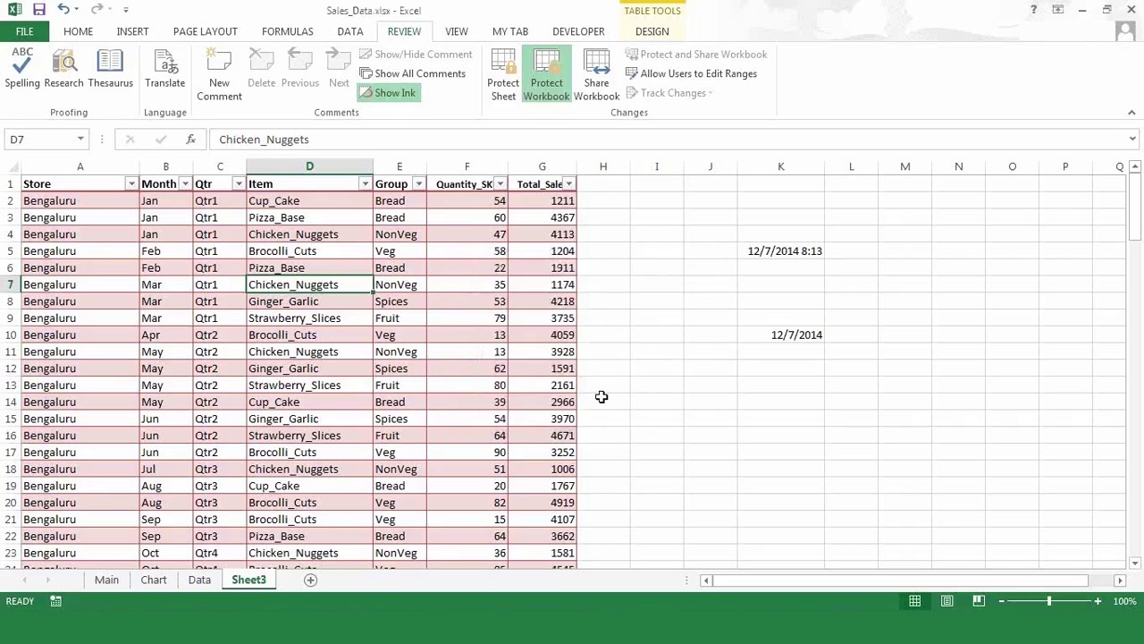
right_click(258, 582)
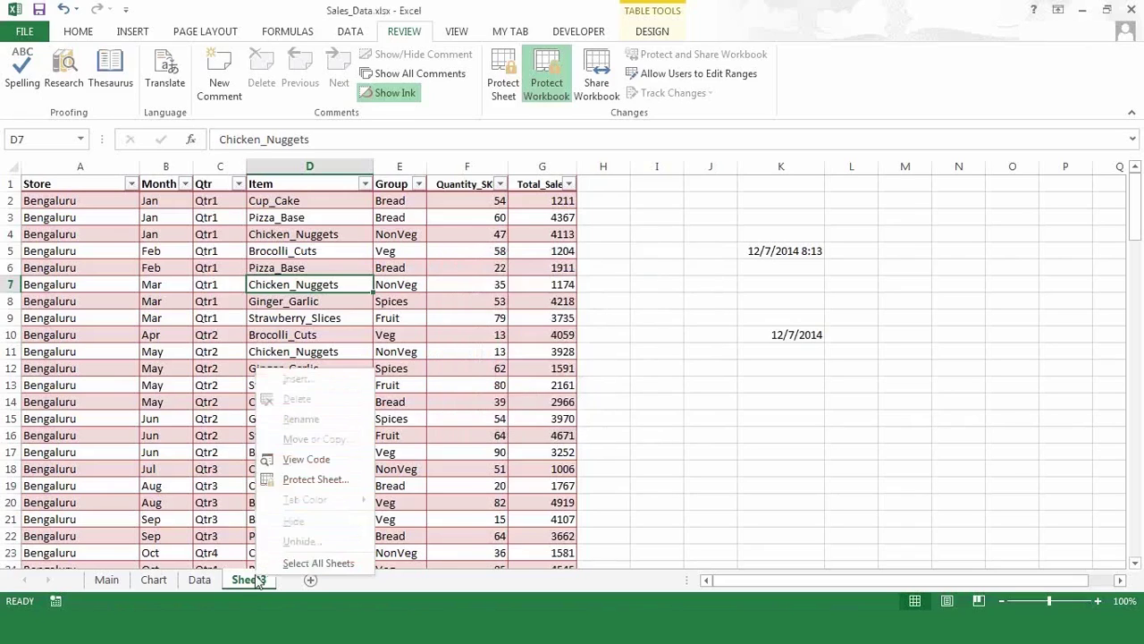
click(639, 243)
click(754, 250)
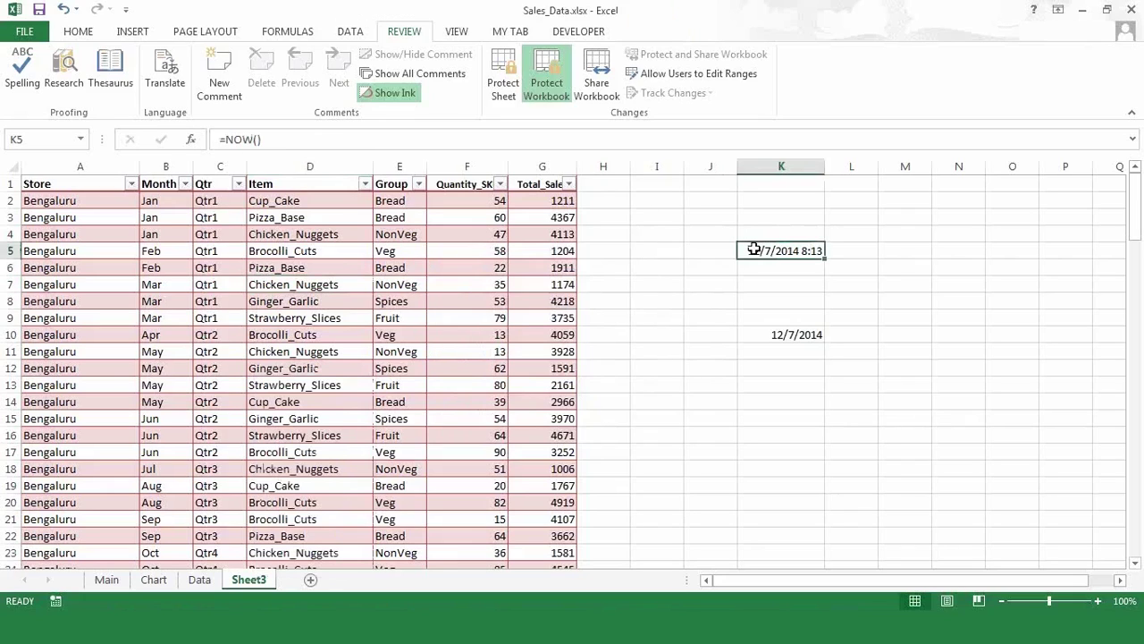
key(Down)
key(Down)
key(Down)
key(Down)
key(Down)
key(Down)
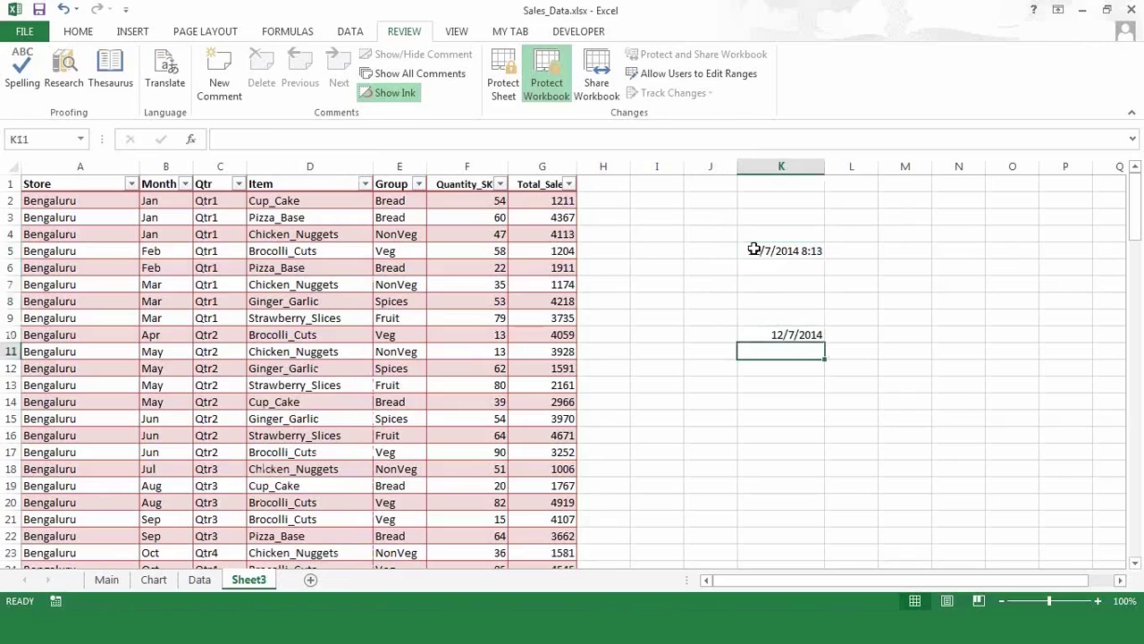
key(Up)
key(Delete)
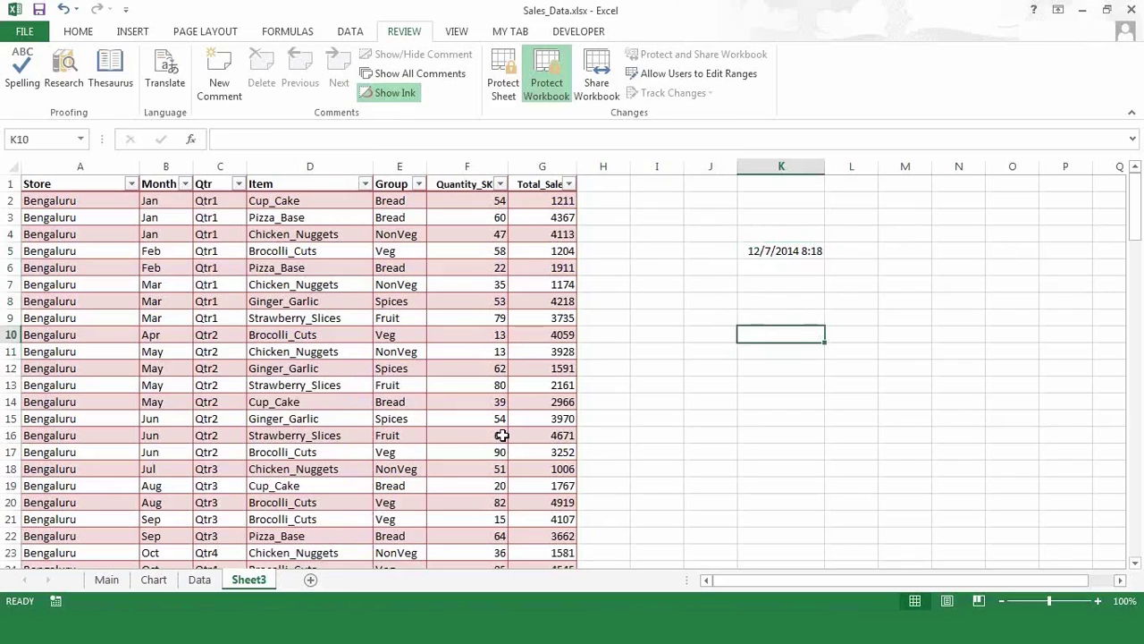
click(200, 579)
right_click(206, 582)
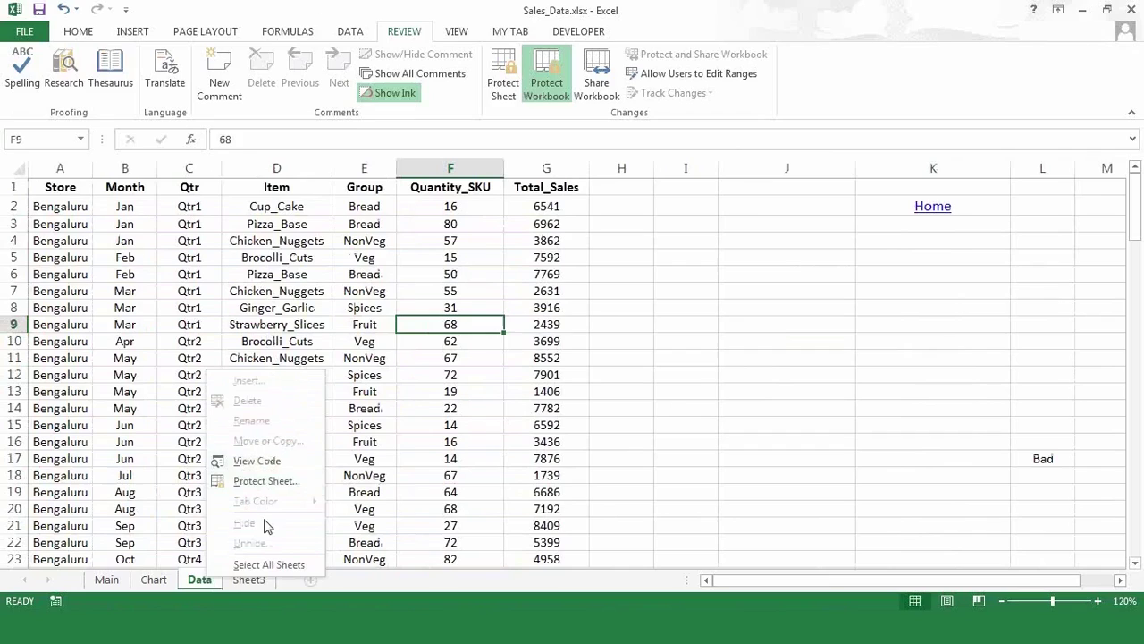
click(697, 404)
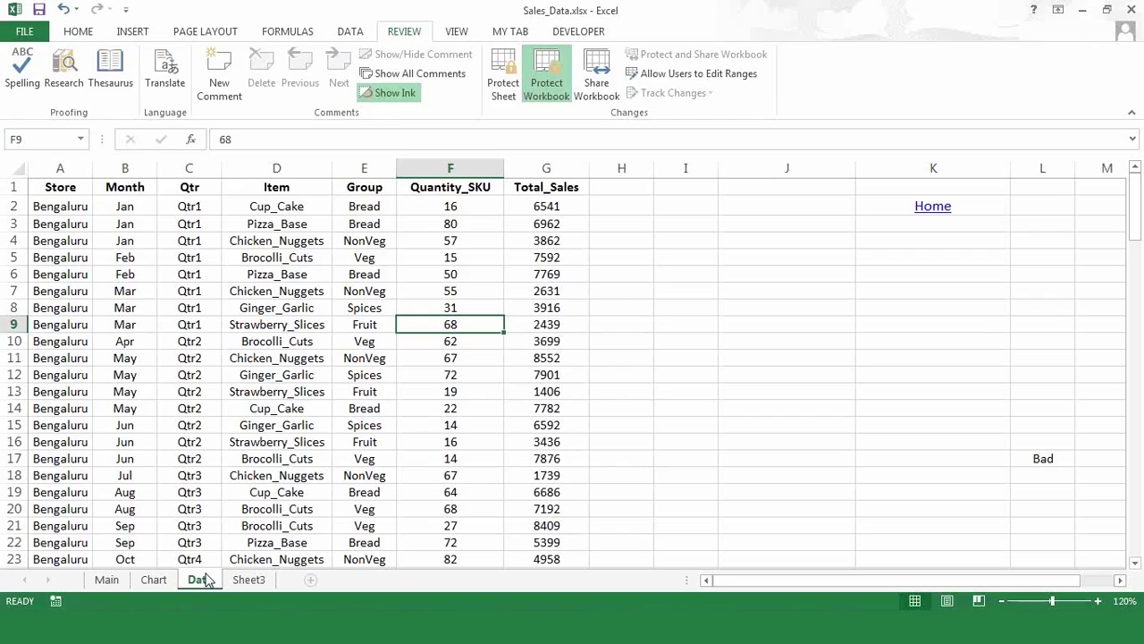
right_click(205, 580)
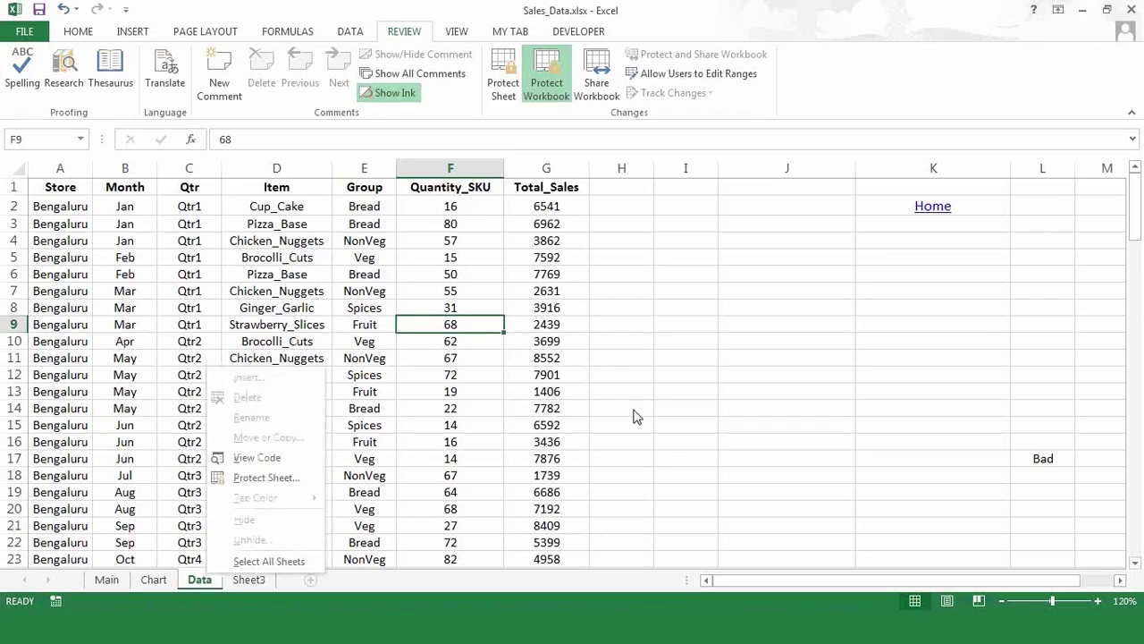
key(Escape)
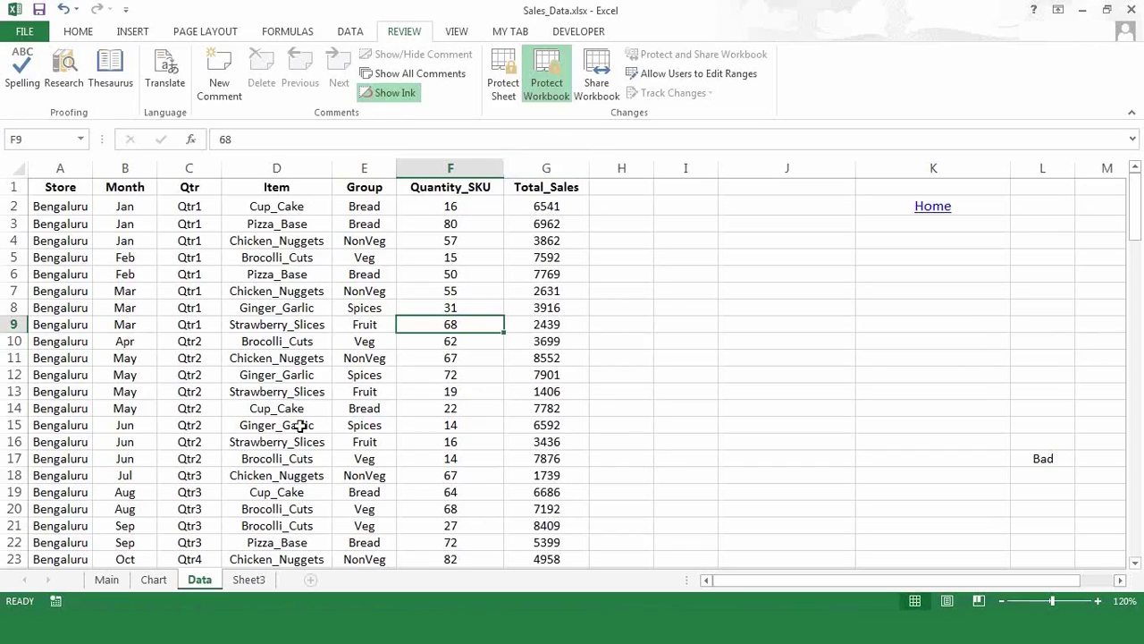
- Remove the workbook structure protection by entering the workbook password
right_click(211, 582)
click(624, 302)
click(561, 95)
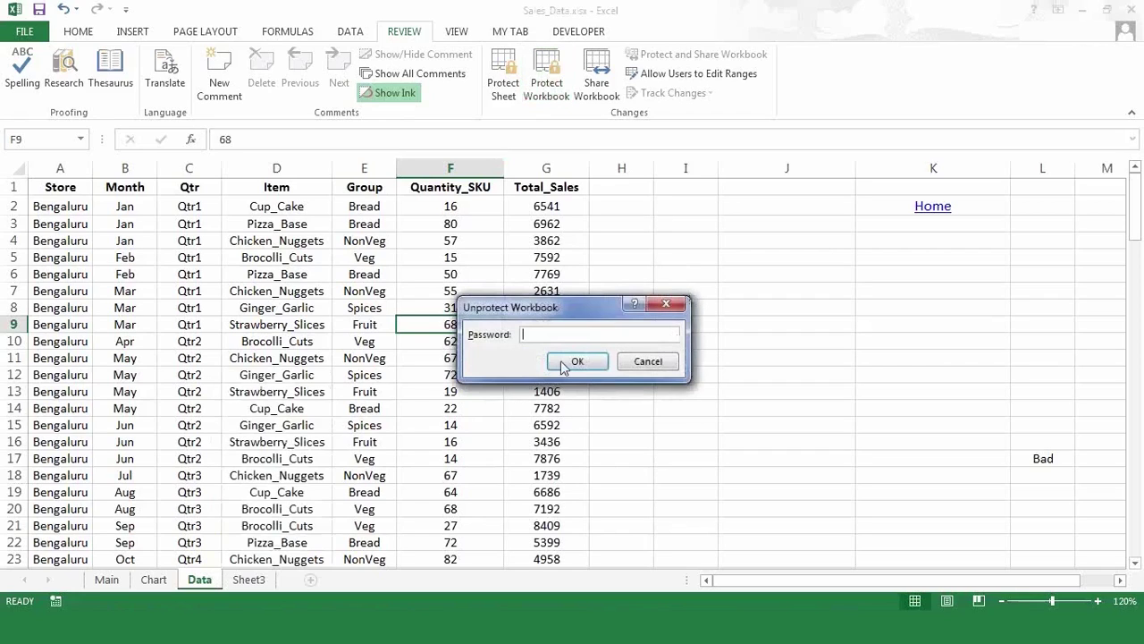
text(••••)
click(577, 361)
click(577, 375)
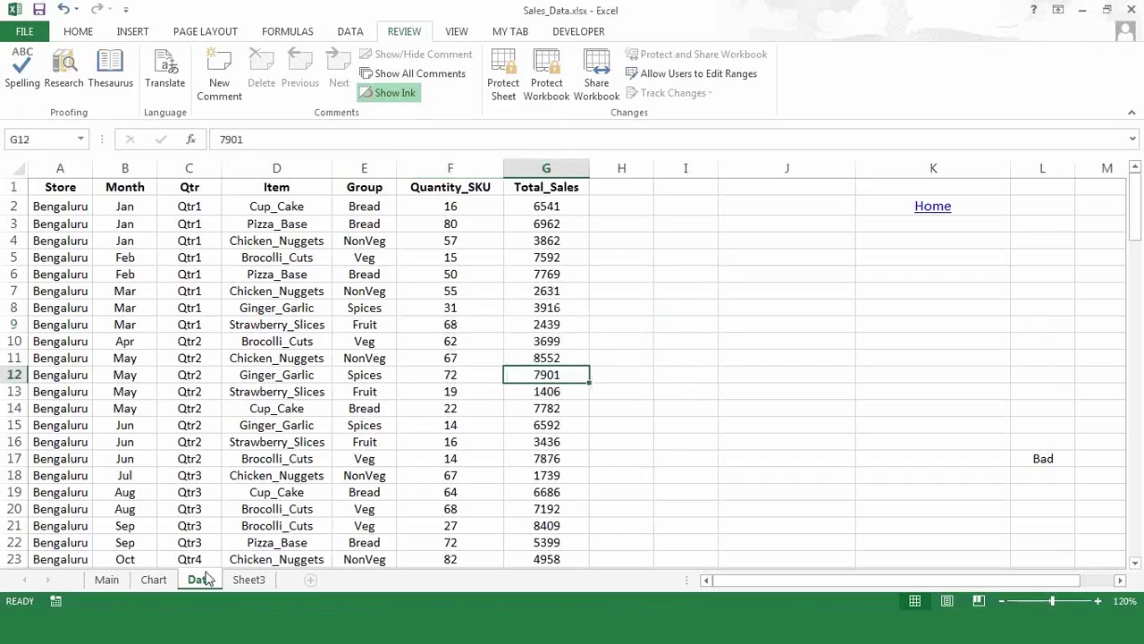
- Recheck the Data tab's options, visit Sheet3, and return to the Data sheet
right_click(202, 580)
click(692, 301)
click(248, 580)
click(210, 581)
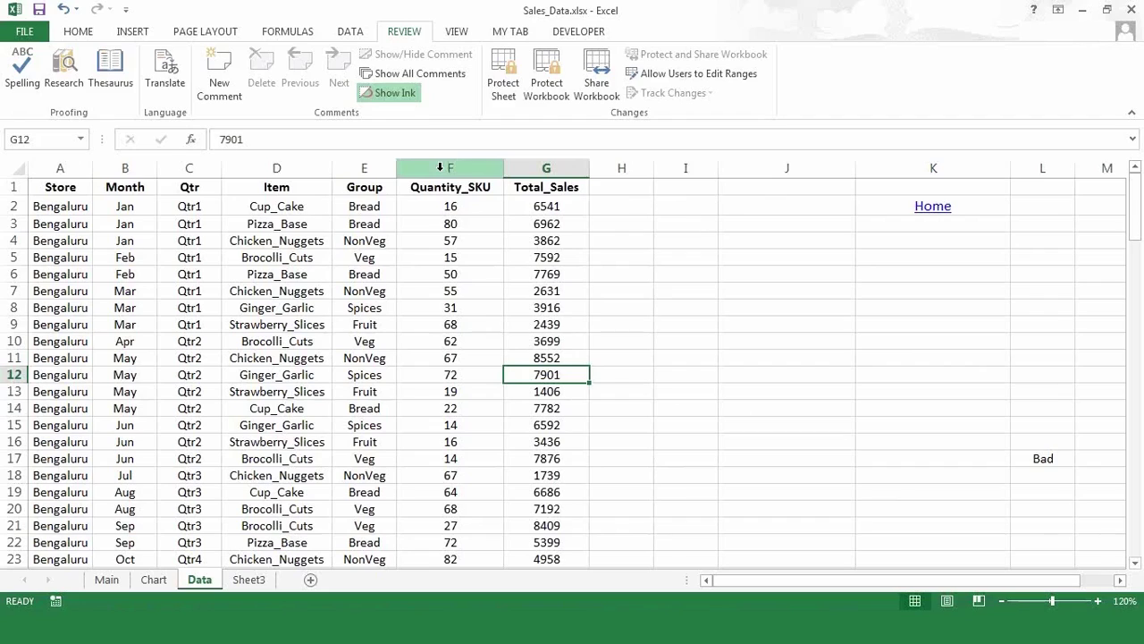
click(60, 170)
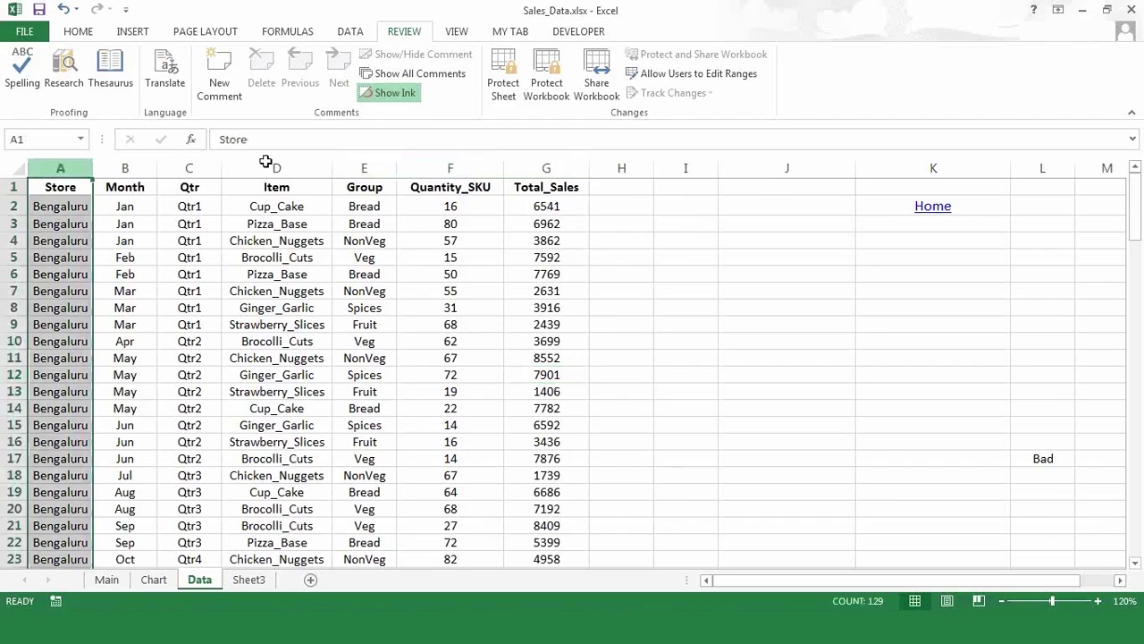
drag(265, 162, 364, 169)
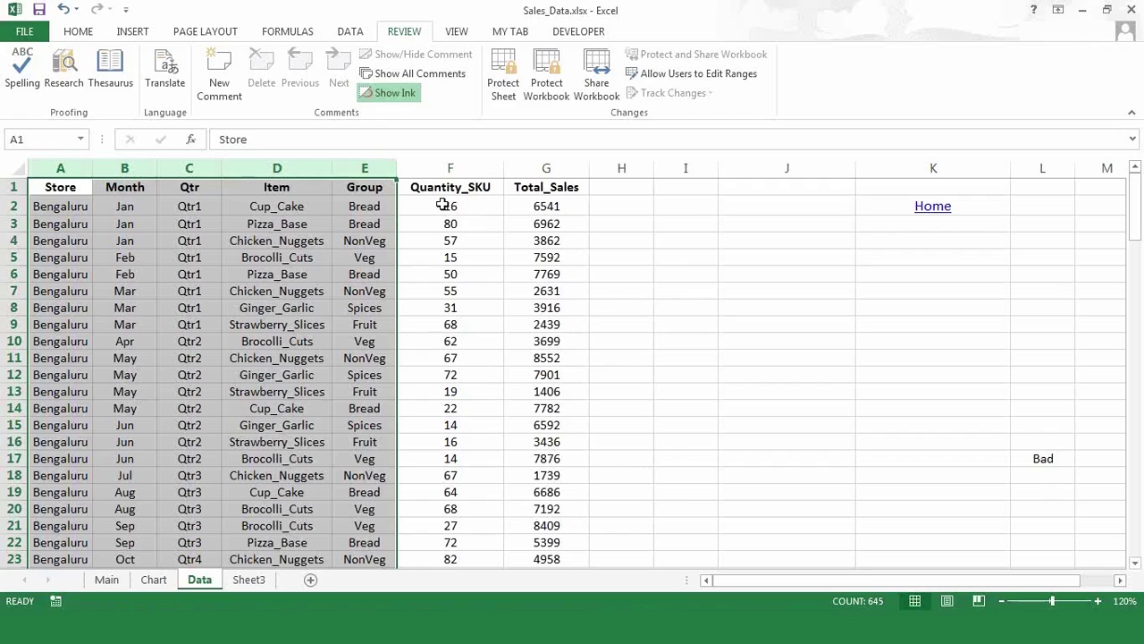
drag(445, 204, 535, 509)
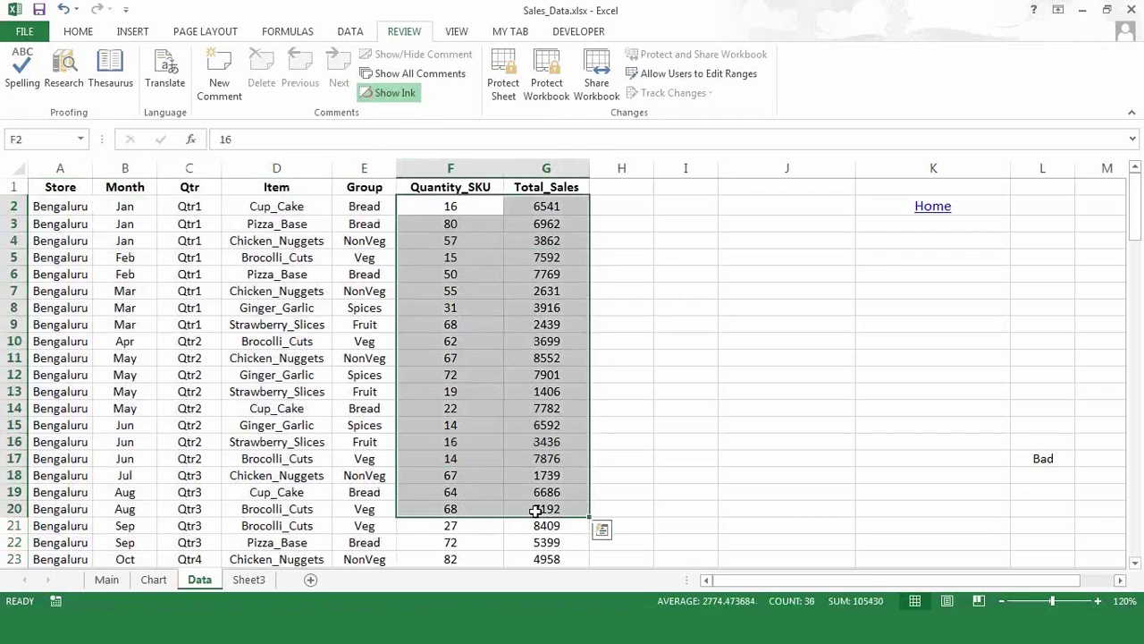
click(57, 183)
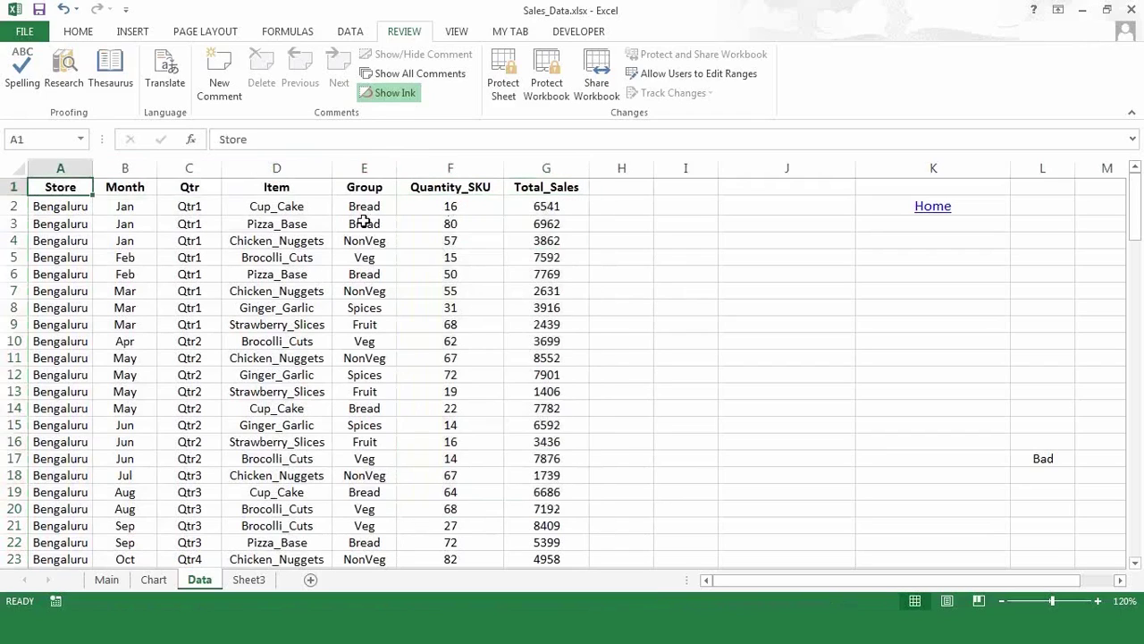
click(364, 222)
drag(54, 207, 332, 473)
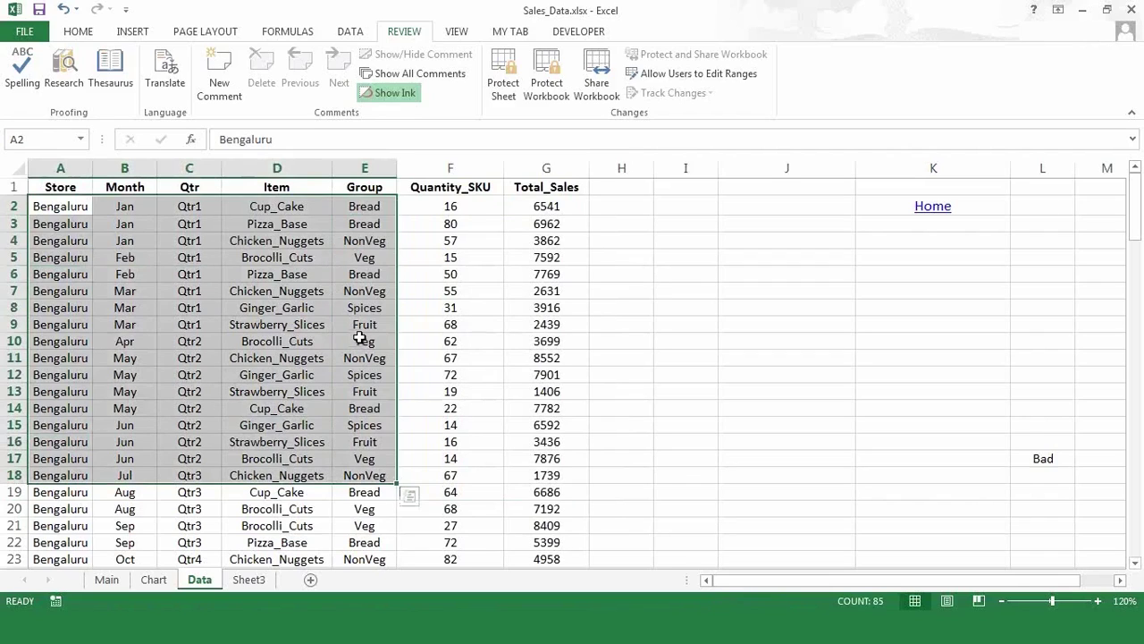
click(359, 340)
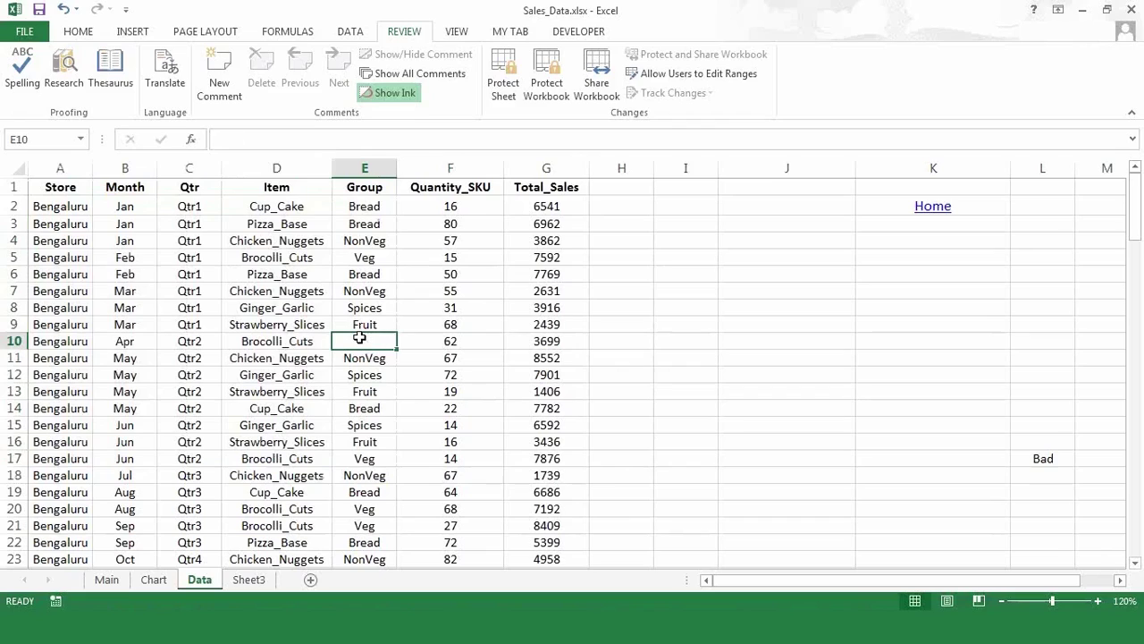
key(Down)
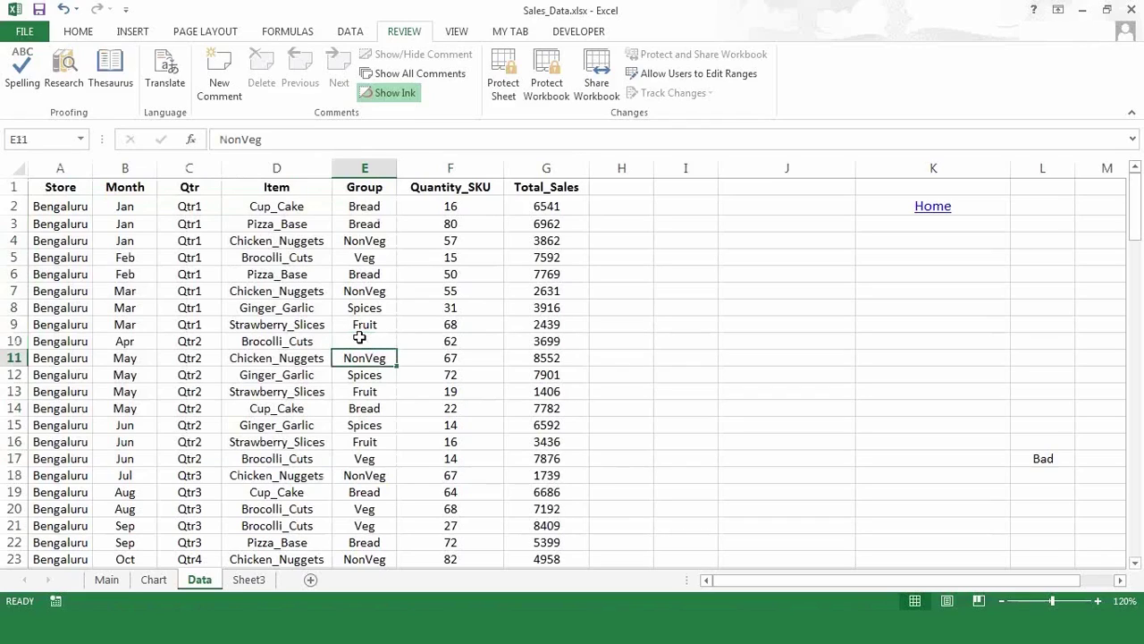
click(360, 341)
key(Left)
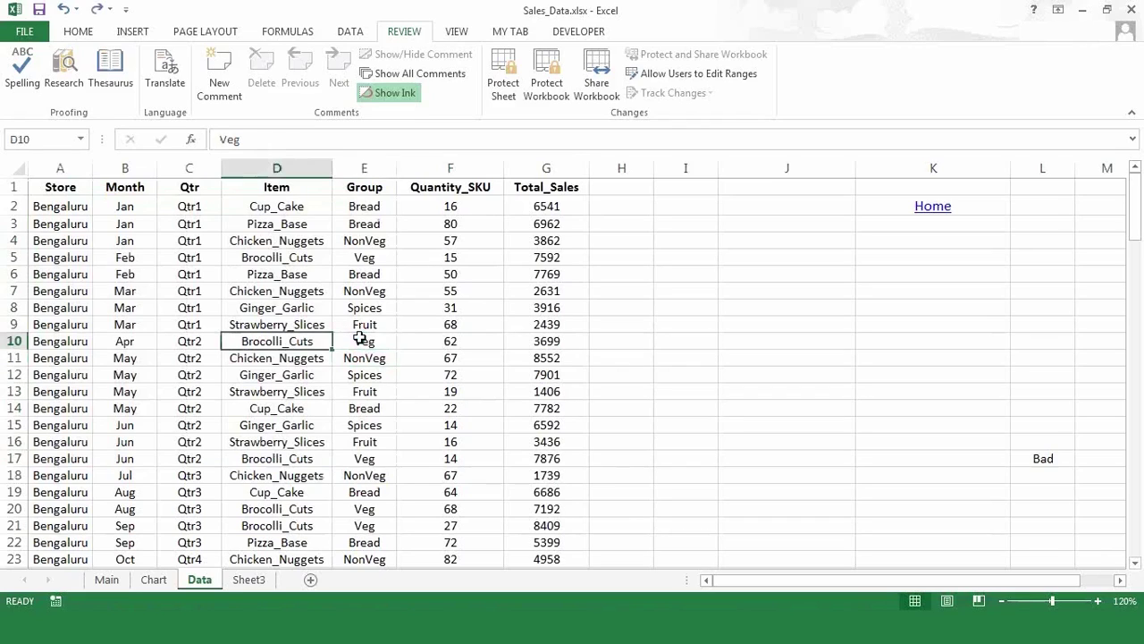
click(96, 321)
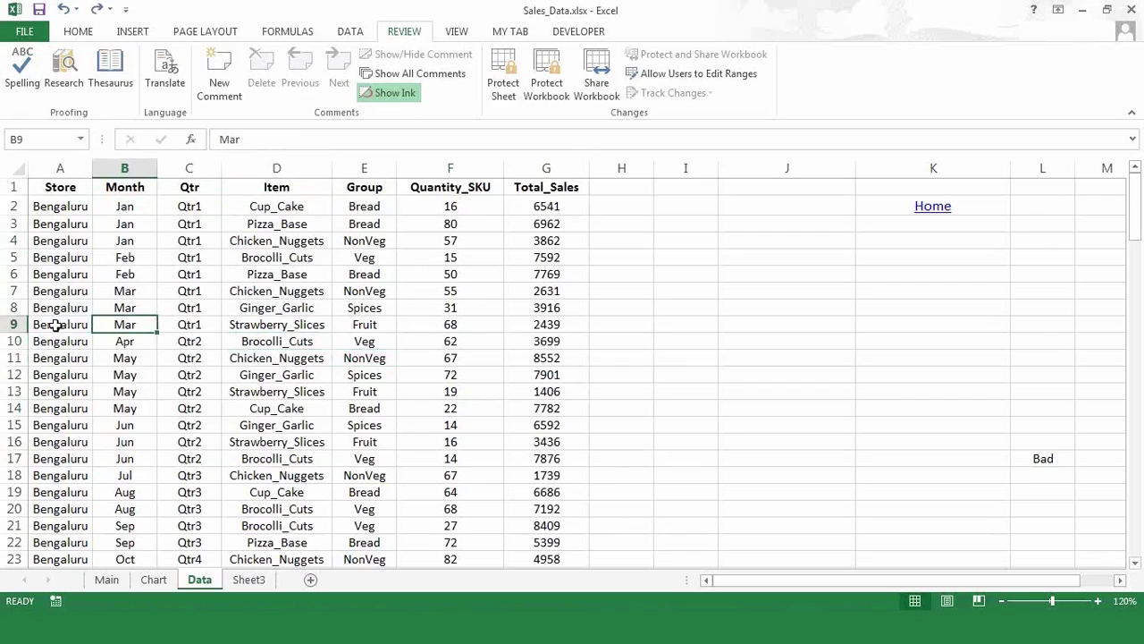
click(55, 325)
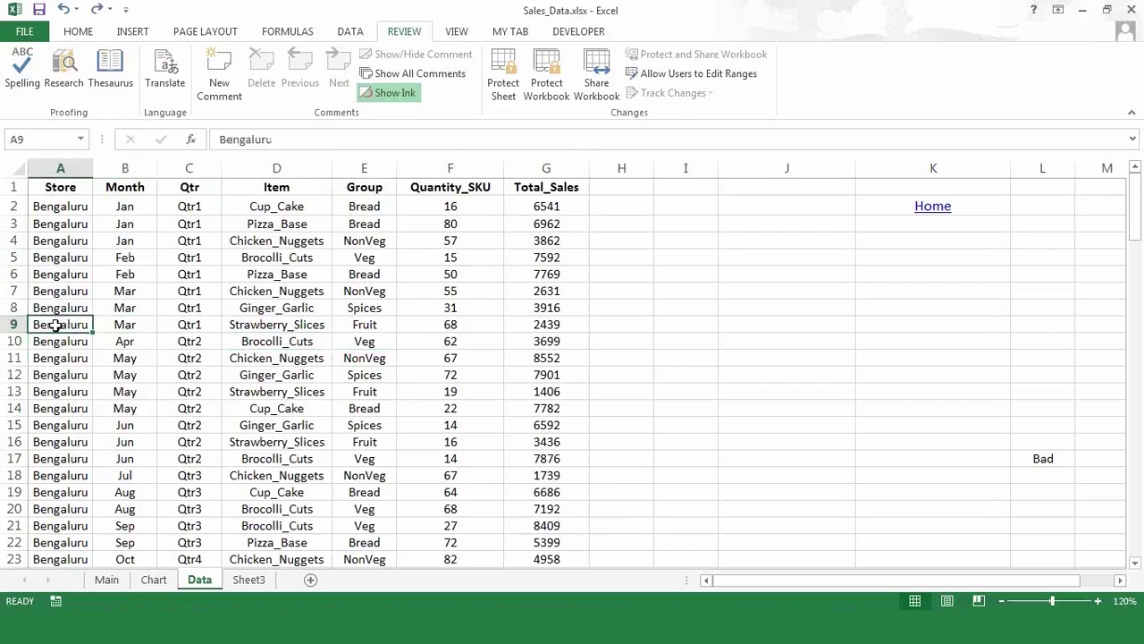
click(465, 221)
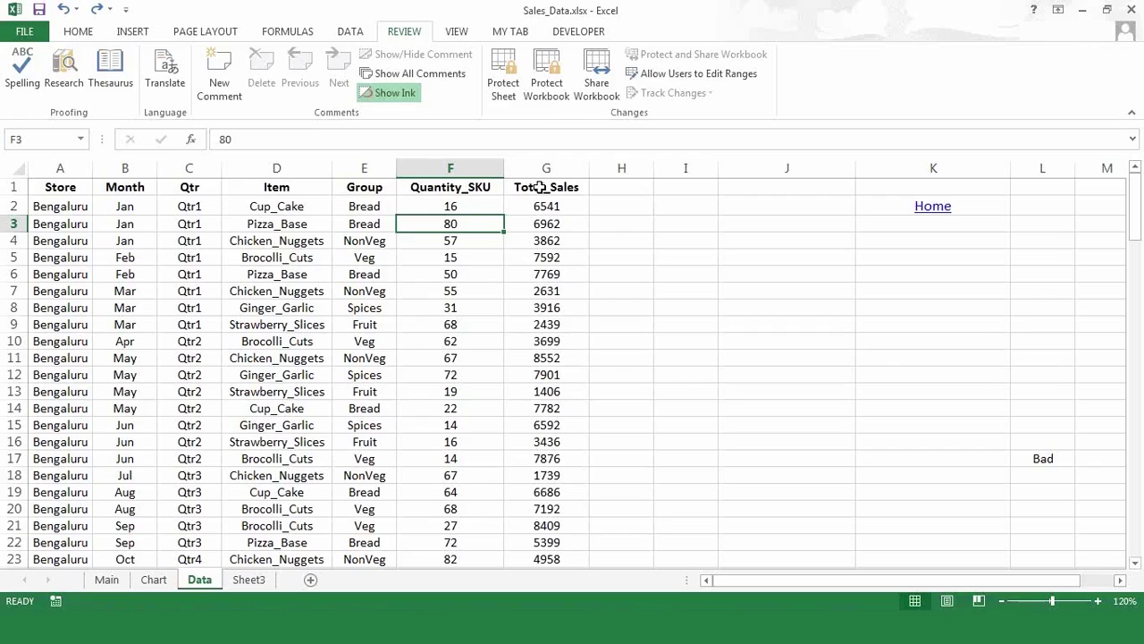
click(541, 186)
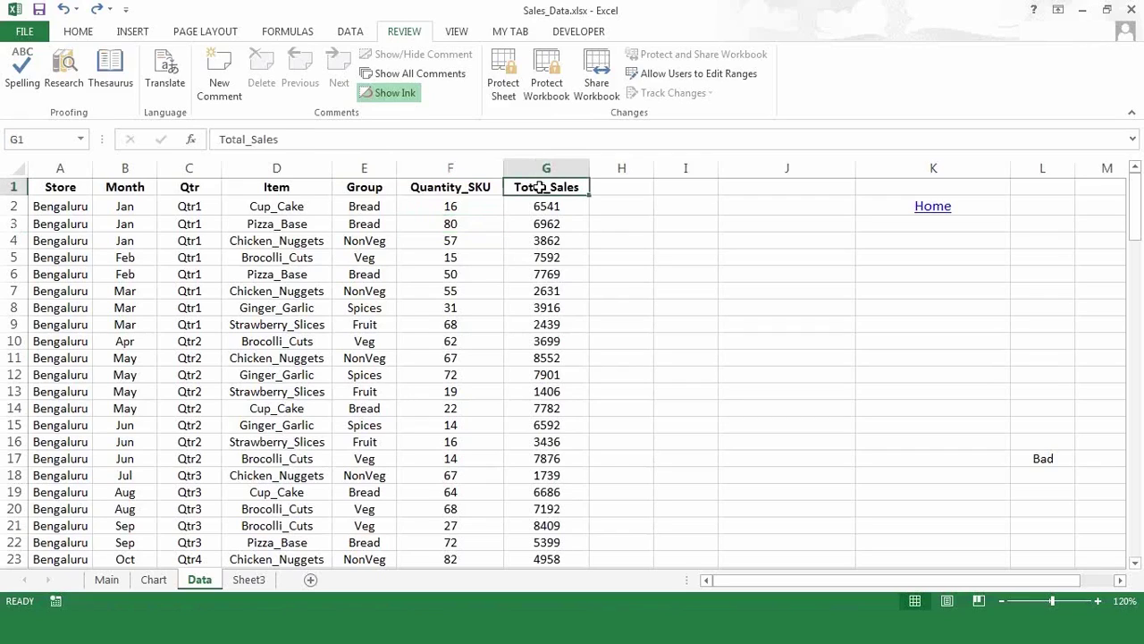
- Open Format Cells for the Total_Sales header in G1 and move the dialog up-right
right_click(542, 188)
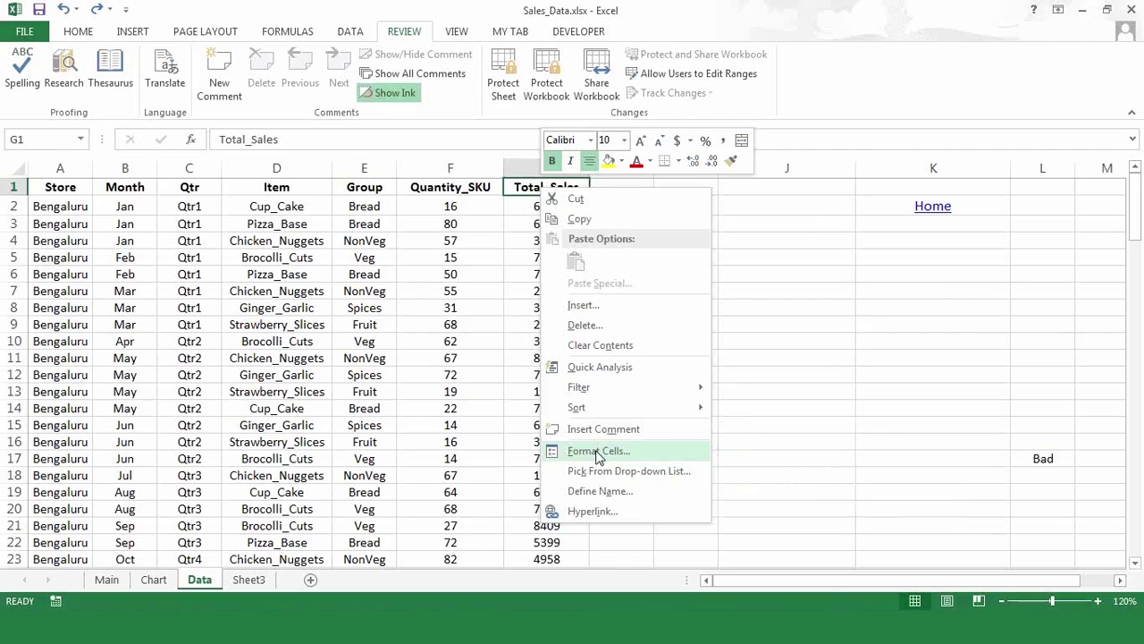
click(598, 452)
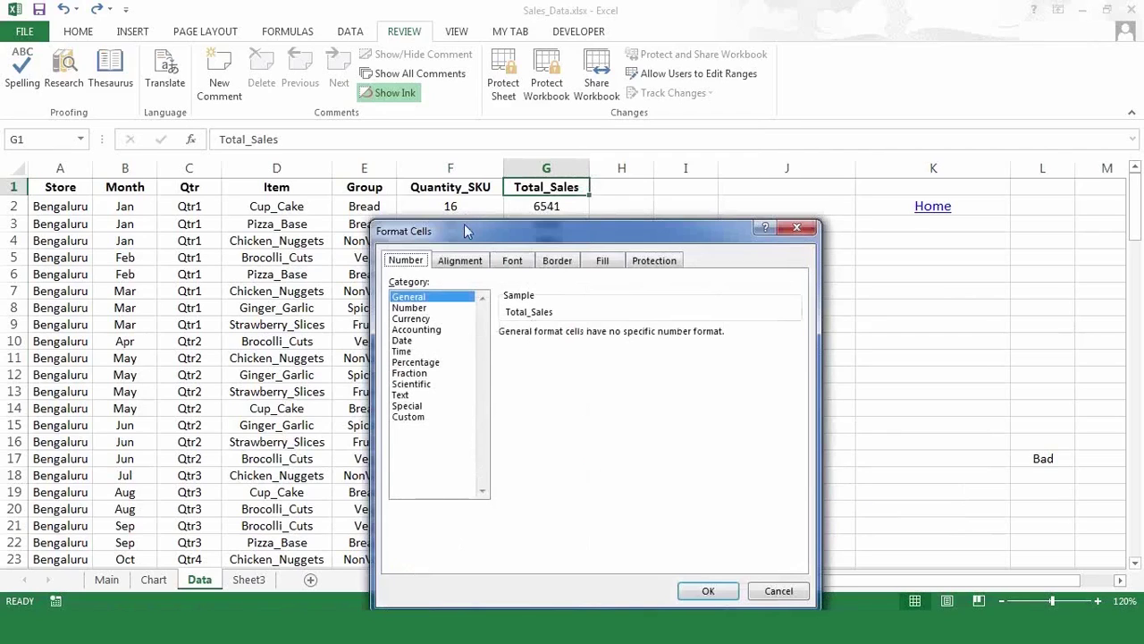
drag(464, 231, 524, 153)
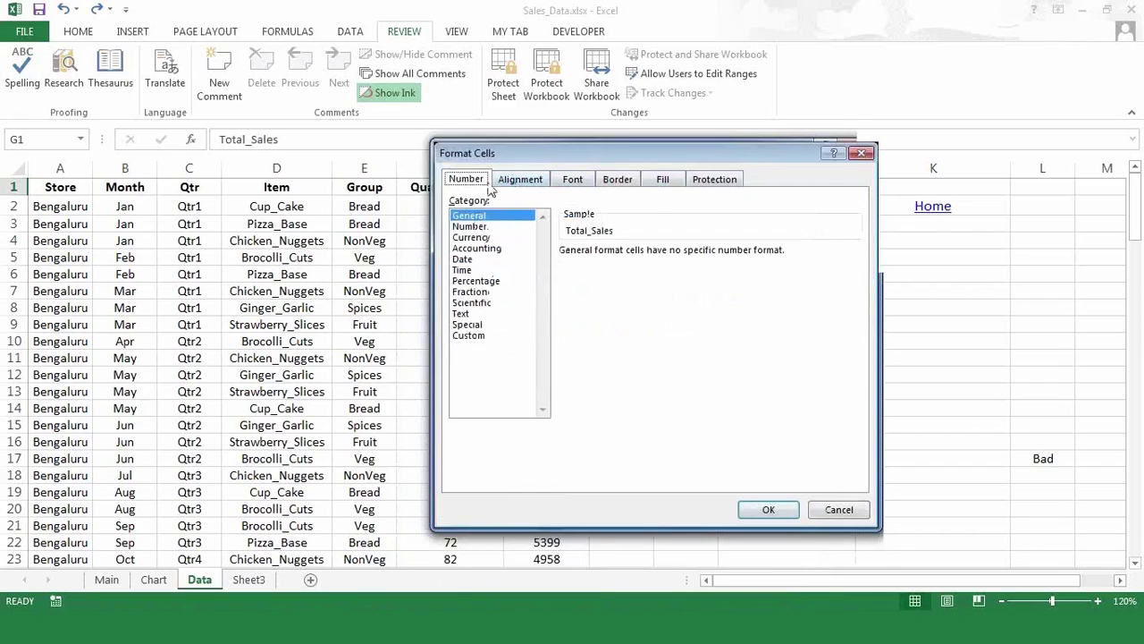
- Check the Protection settings show G1 as Locked, then cancel Format Cells
click(714, 180)
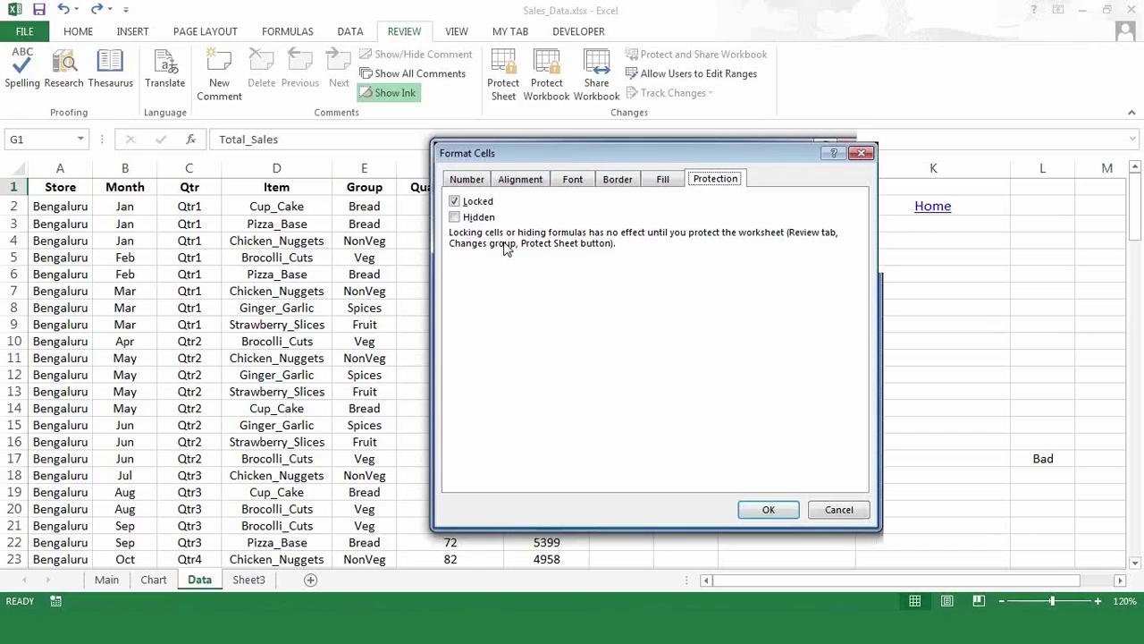
click(838, 511)
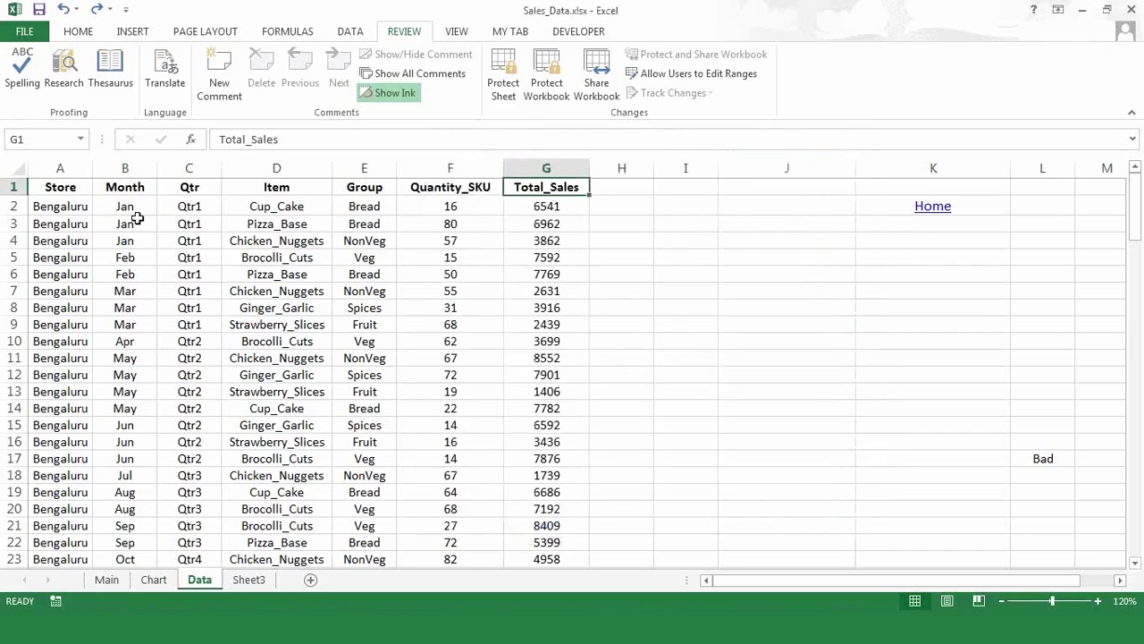
drag(125, 223, 451, 308)
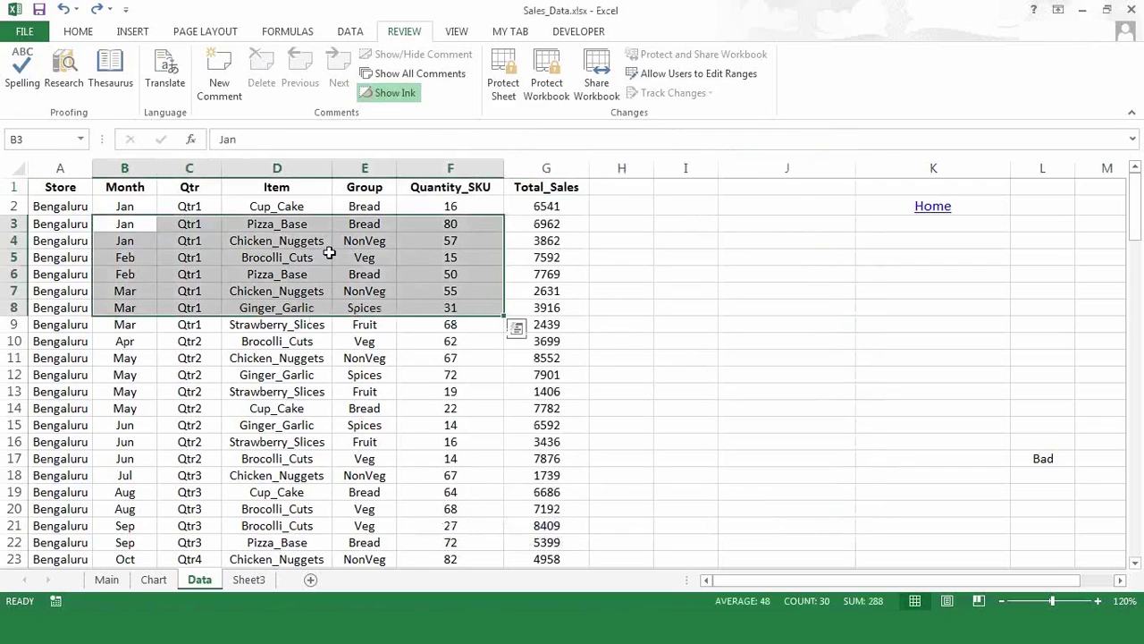
right_click(329, 253)
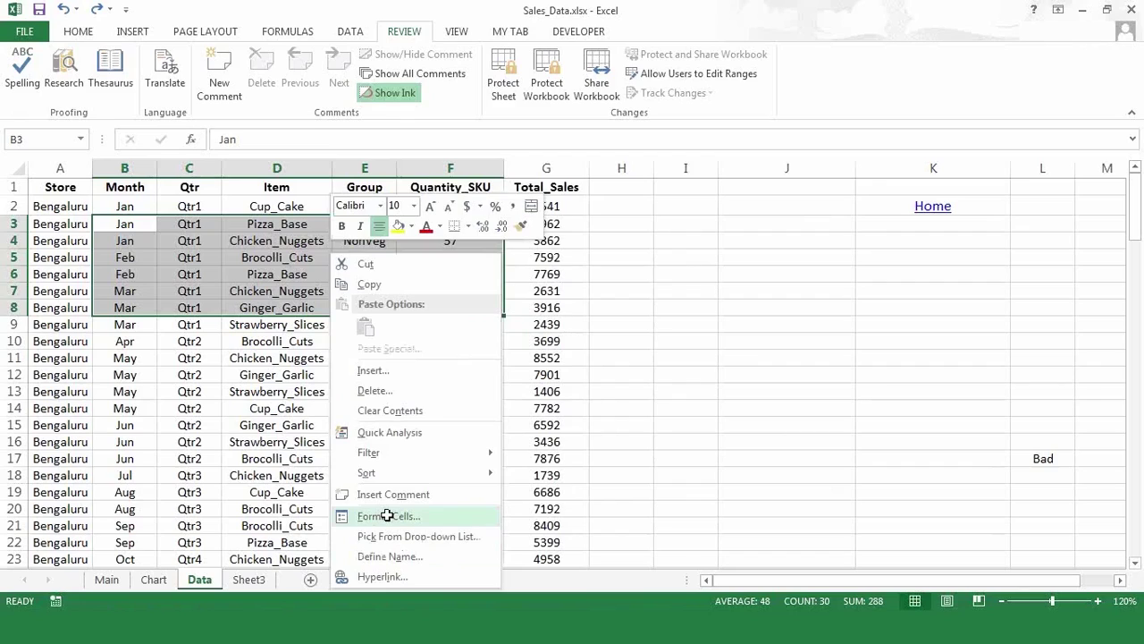
click(387, 515)
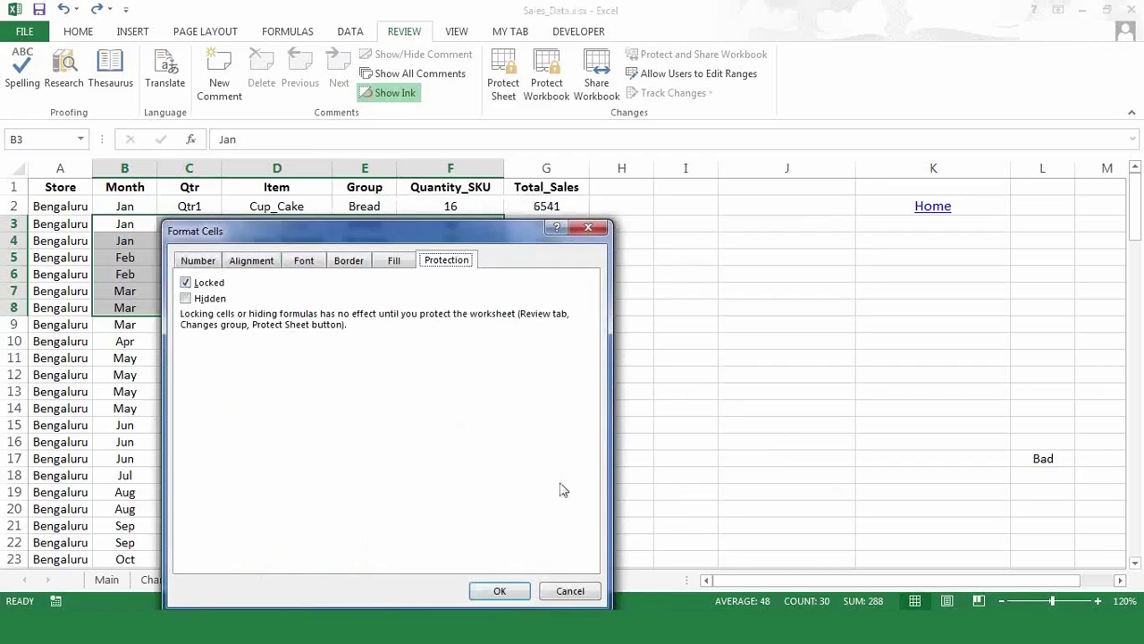
click(564, 593)
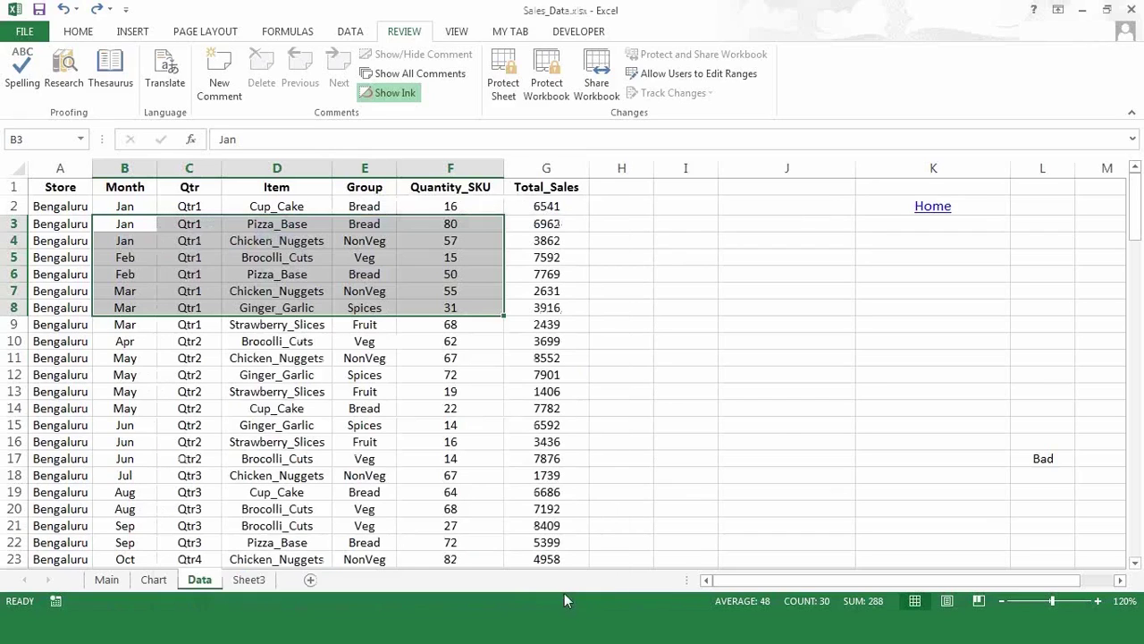
click(427, 259)
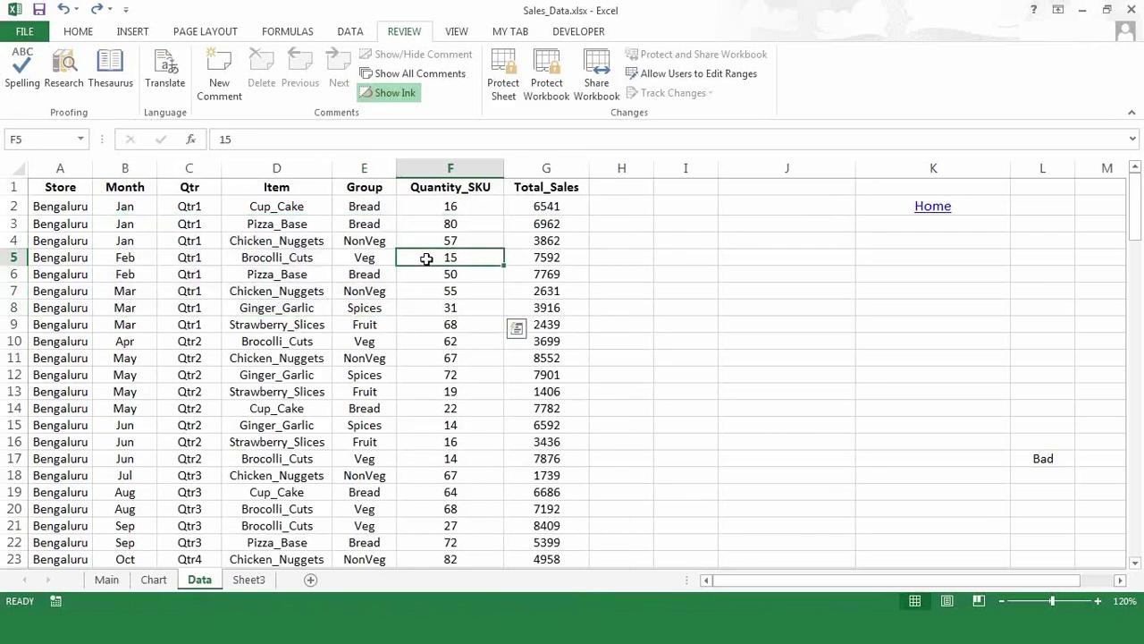
- Protect the Data sheet from the Review tab with a password, confirming it twice
click(503, 89)
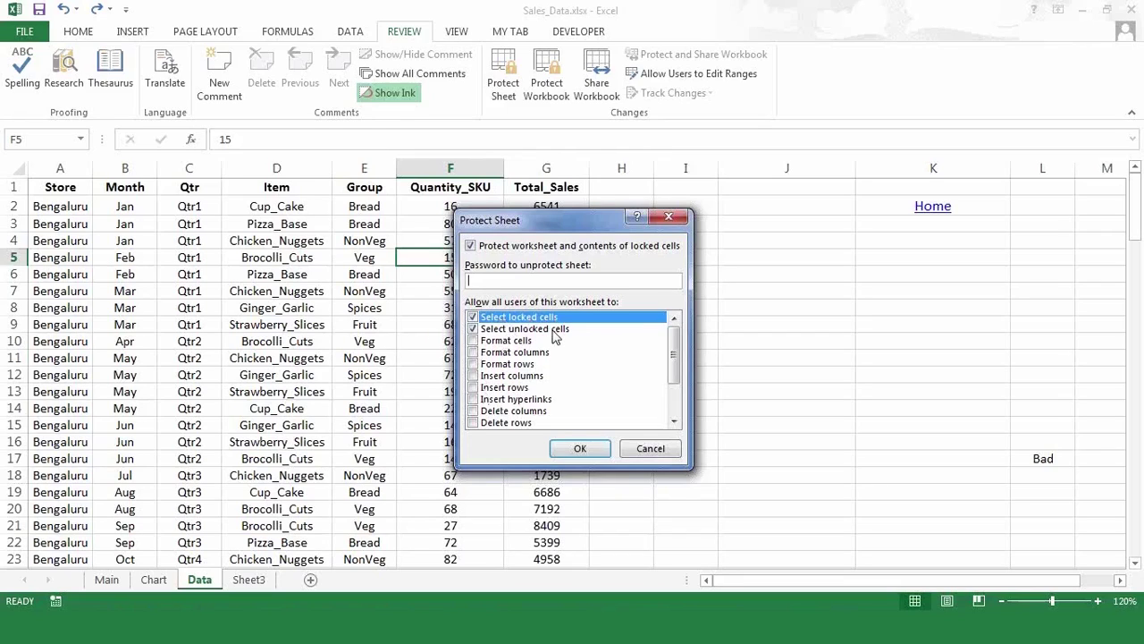
text(1234)
click(581, 449)
text(1234)
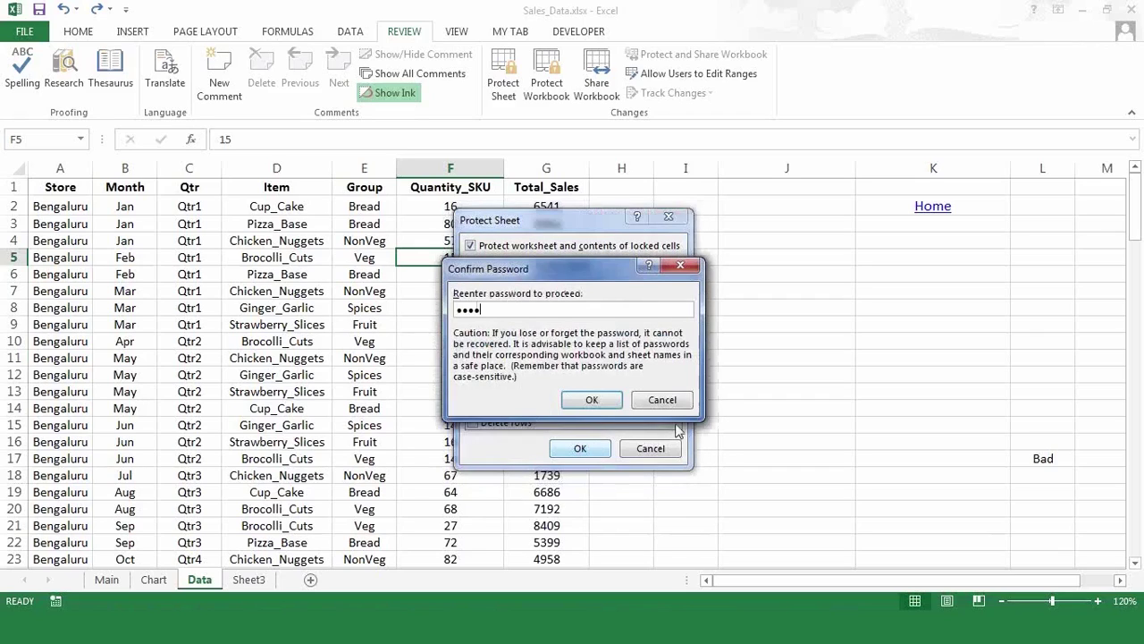
click(592, 401)
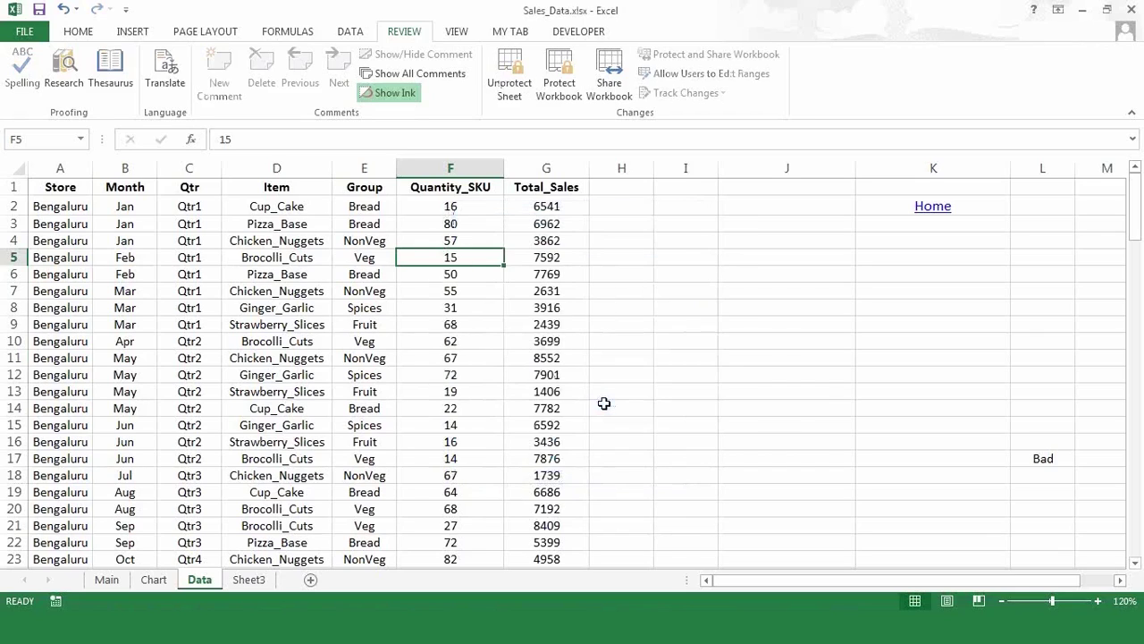
click(188, 277)
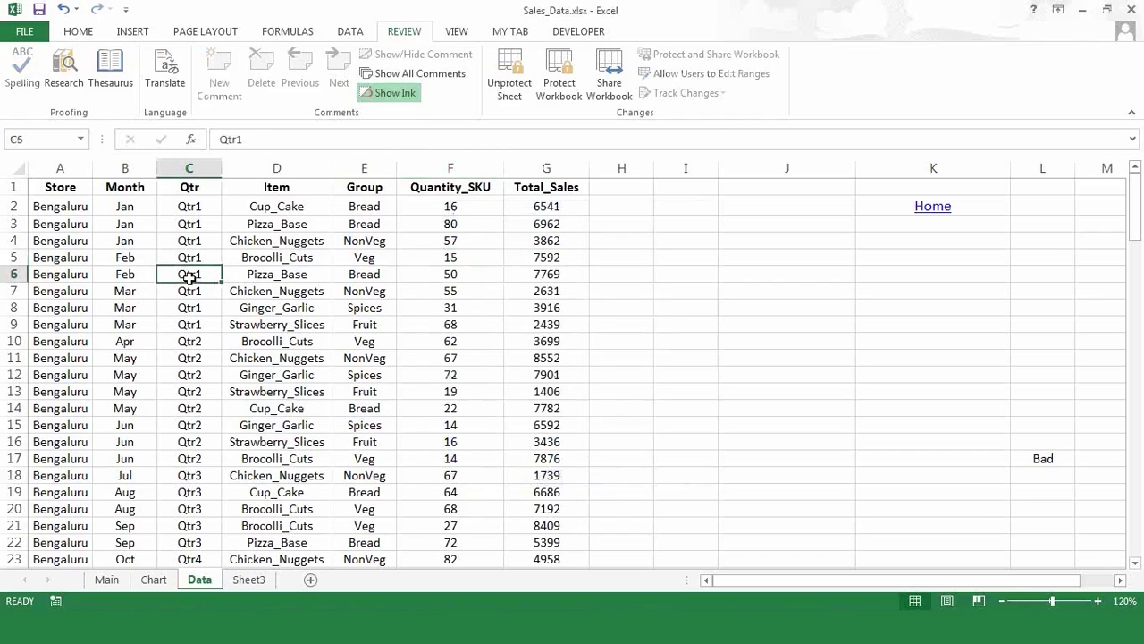
click(190, 285)
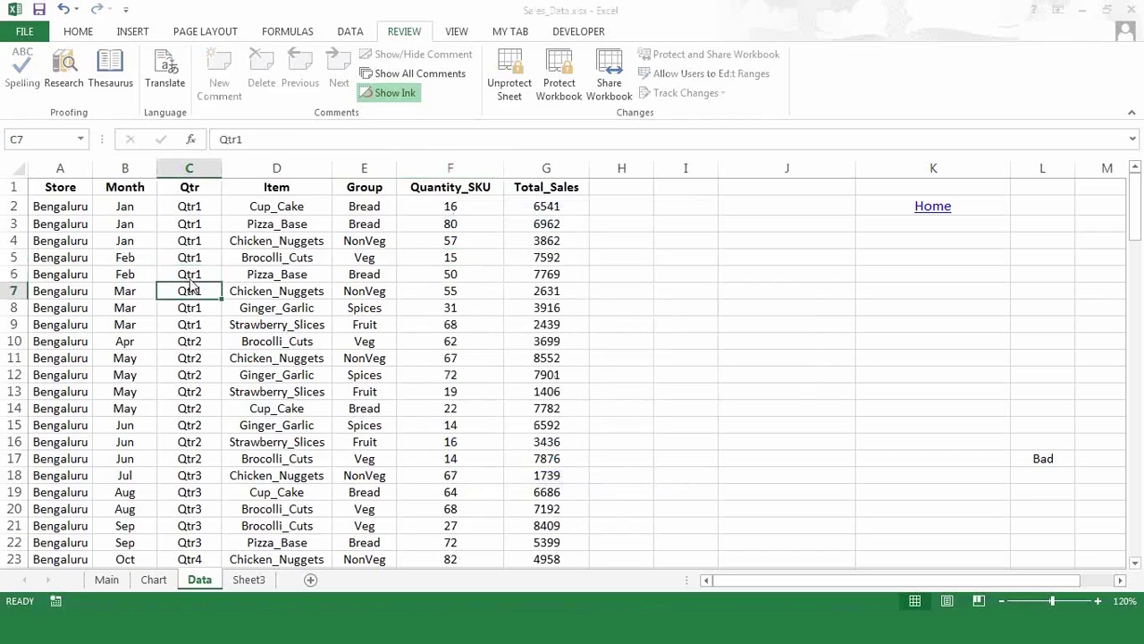
double_click(190, 284)
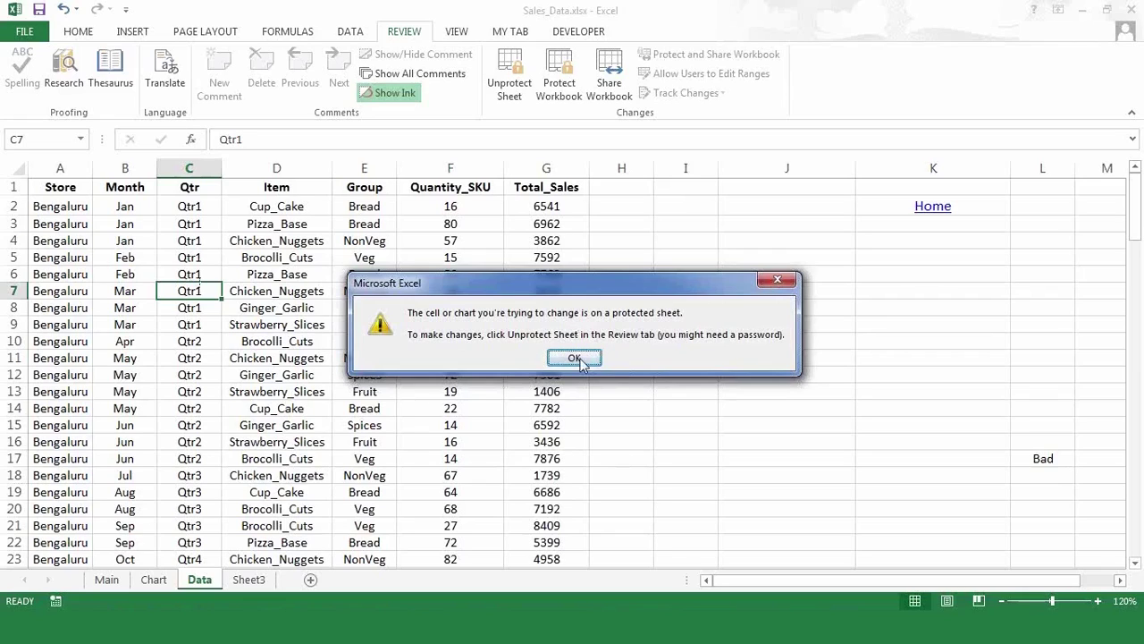
click(582, 358)
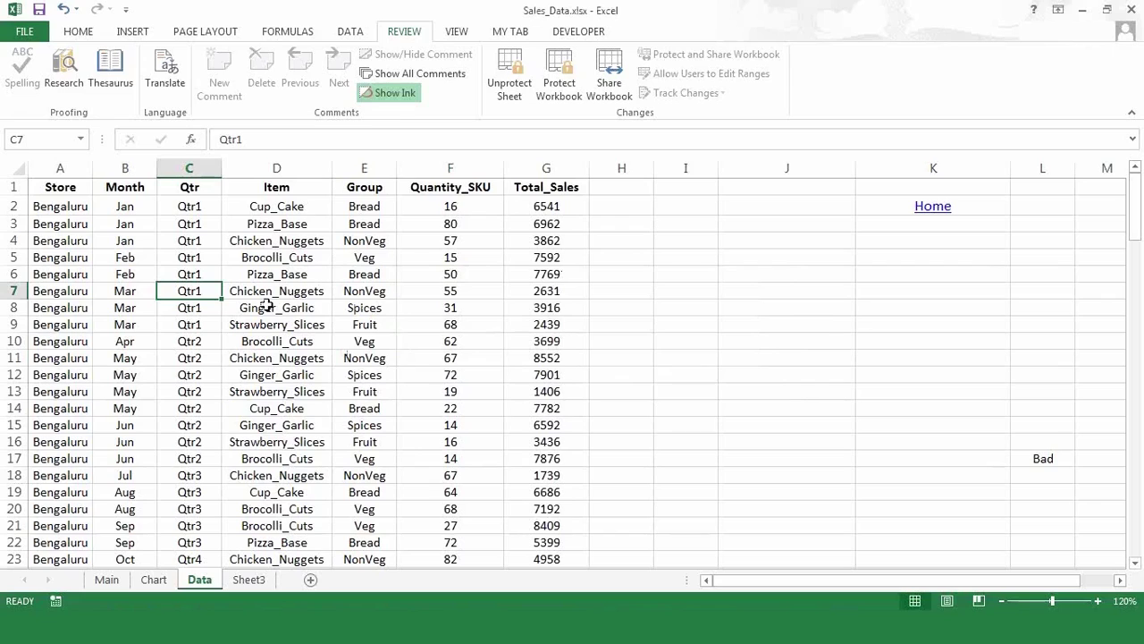
click(154, 580)
click(107, 579)
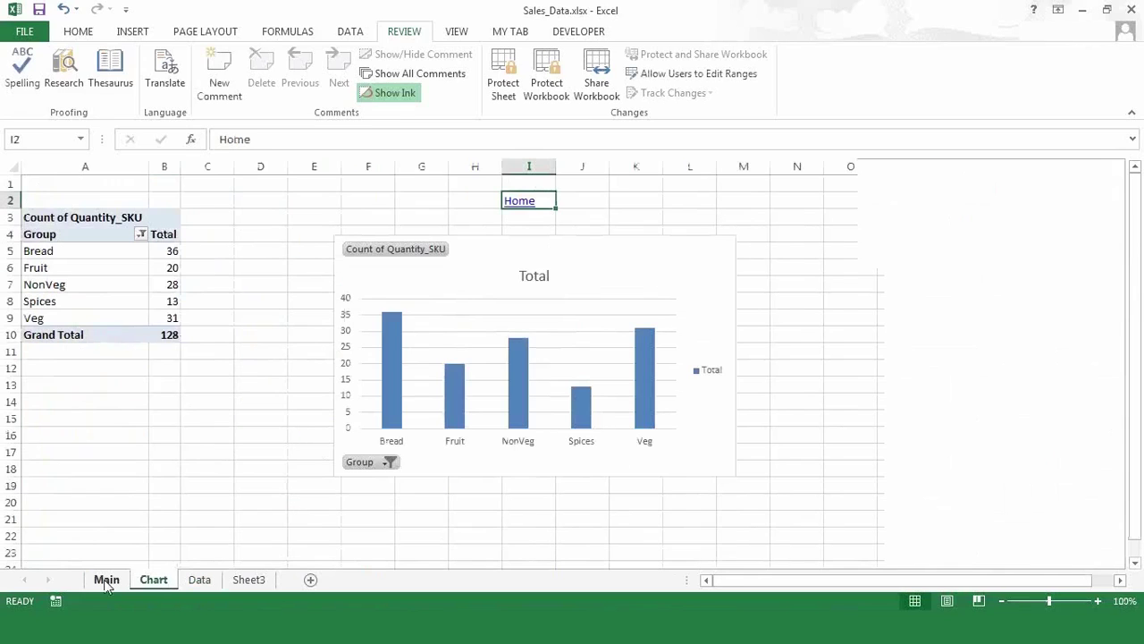
click(249, 580)
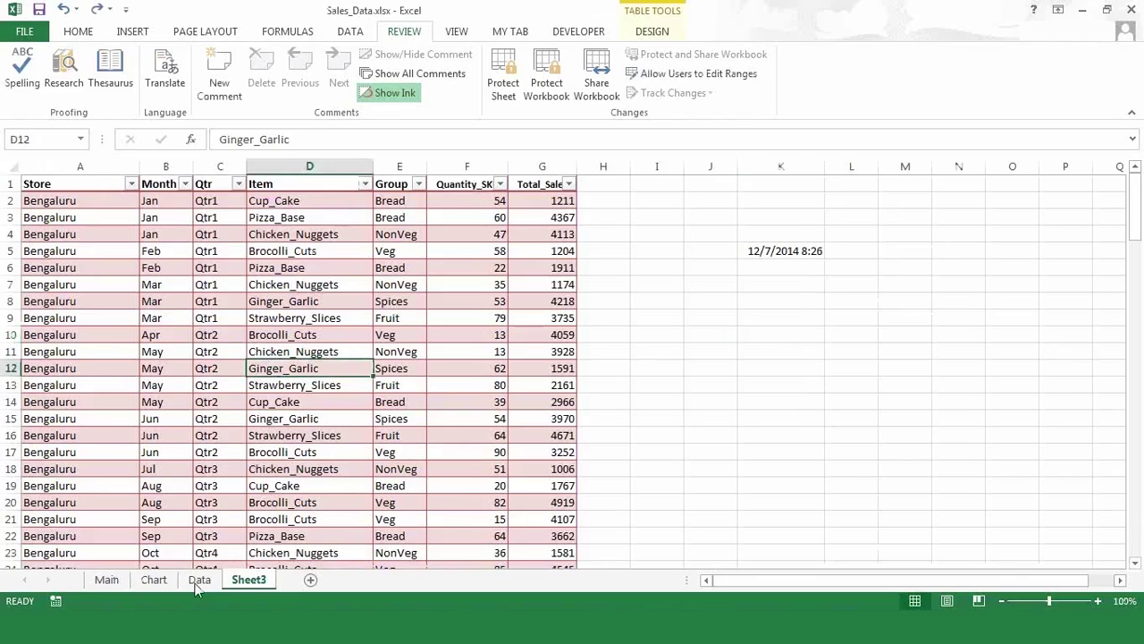
click(199, 581)
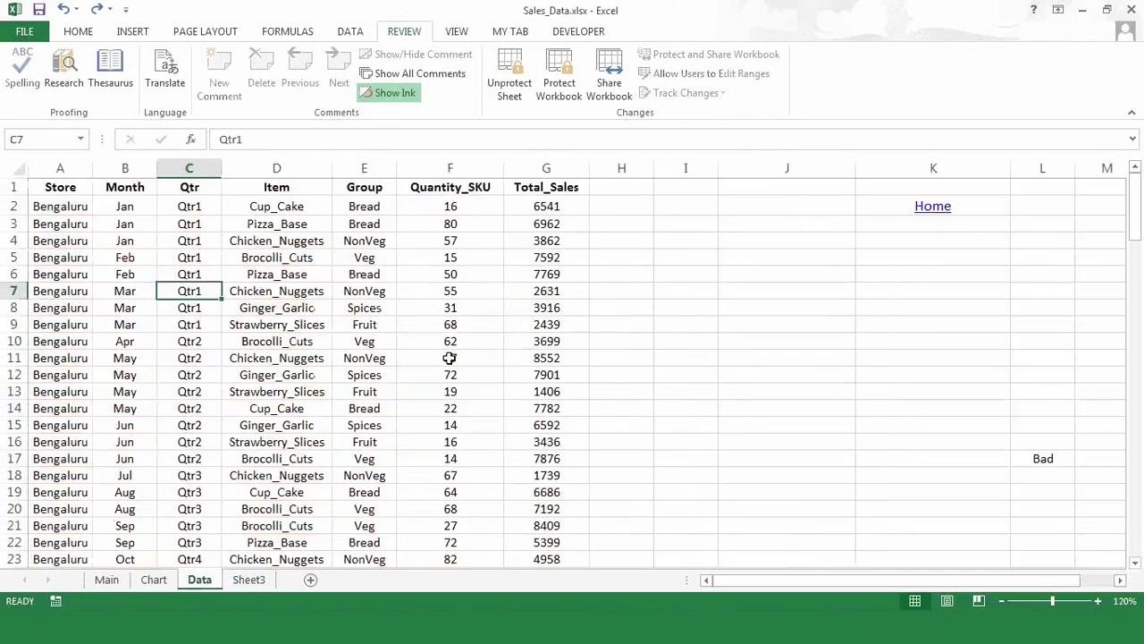
double_click(319, 296)
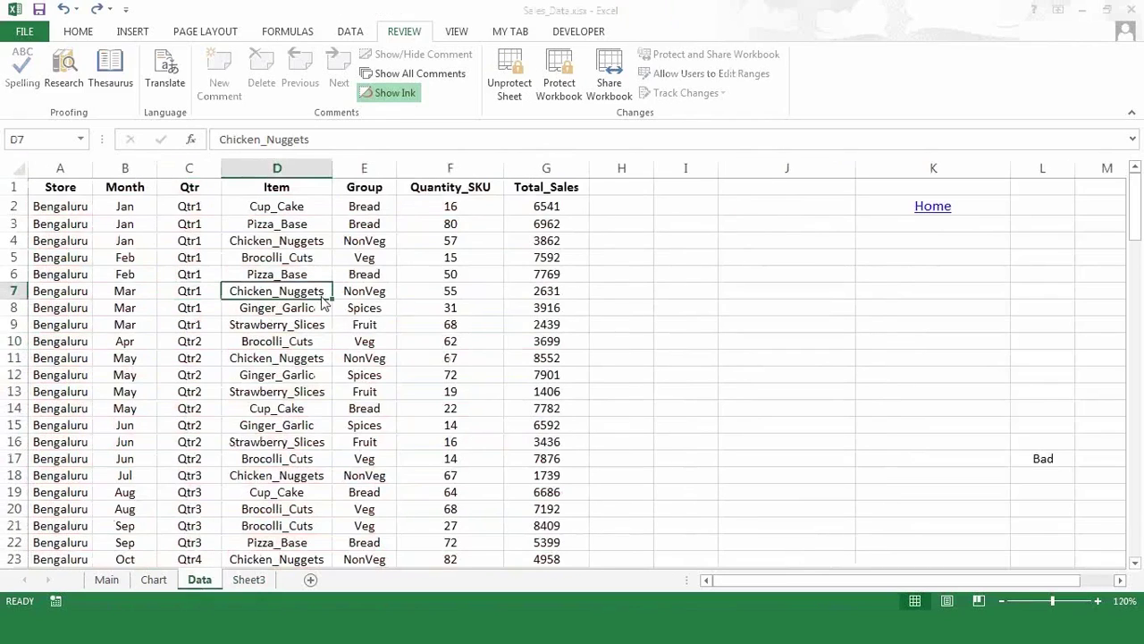
click(588, 361)
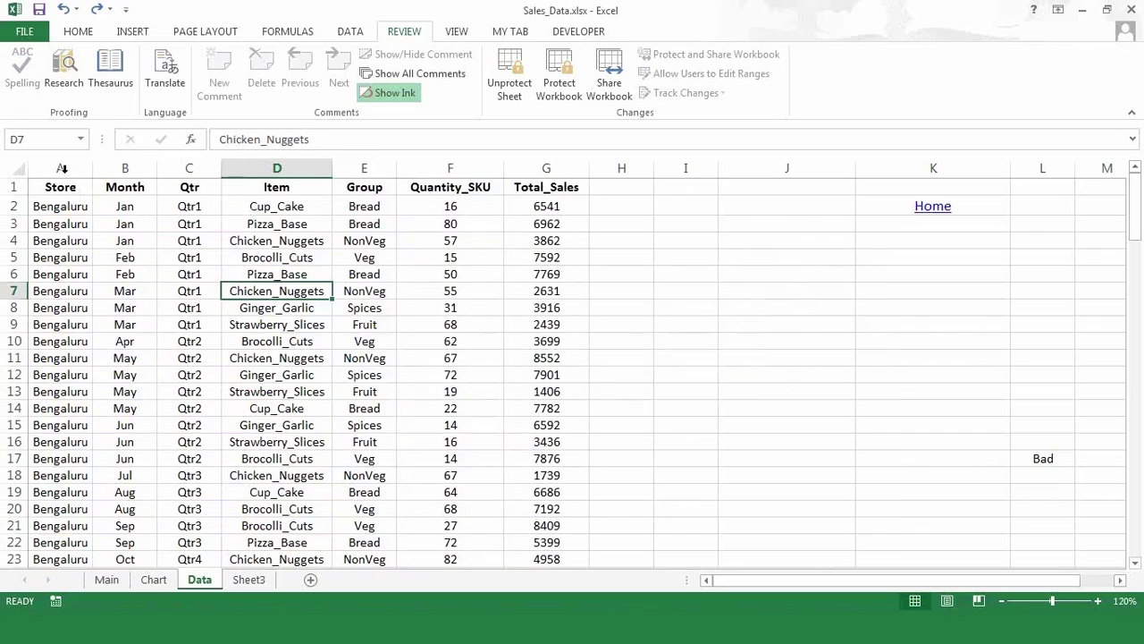
drag(62, 168, 384, 207)
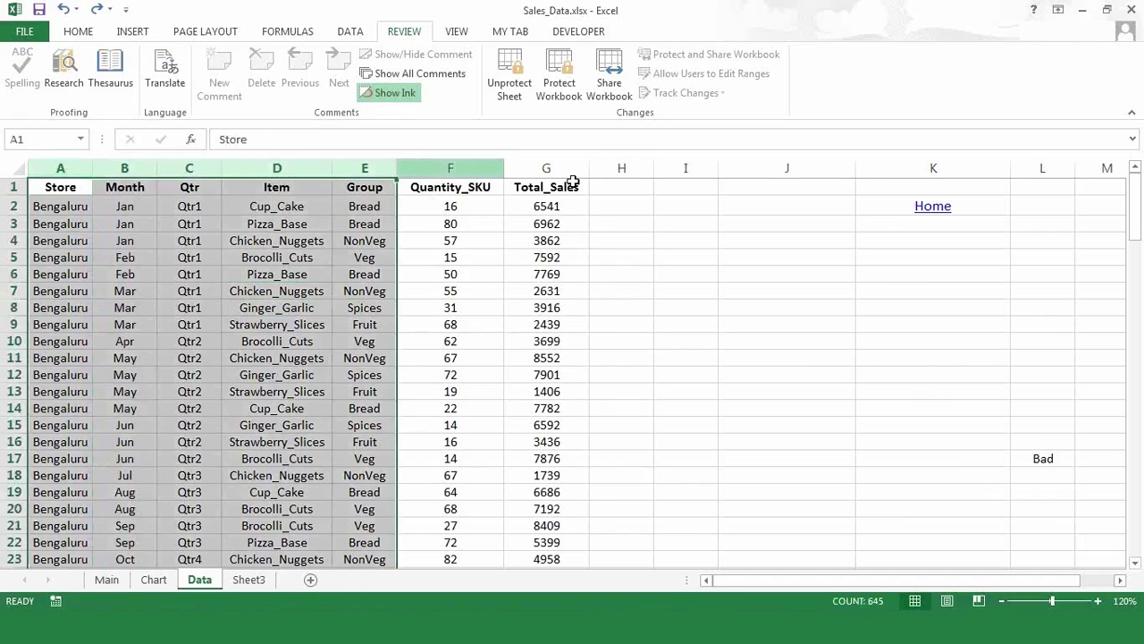
drag(450, 169, 573, 181)
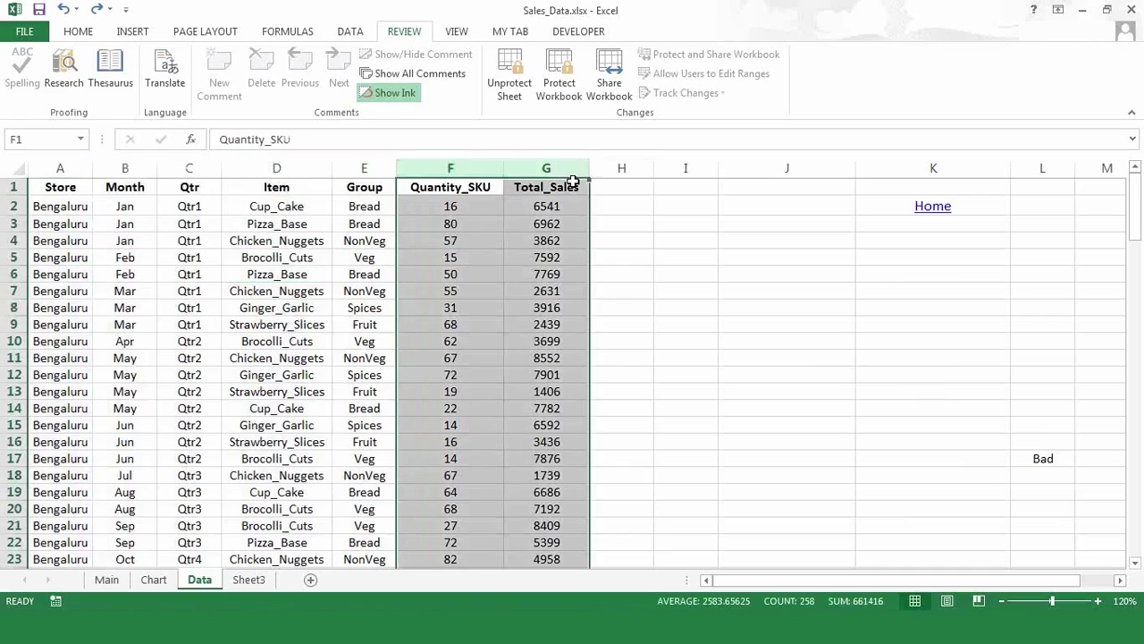
click(465, 209)
- Unprotect the Data sheet with its password, then click an empty cell to deselect
click(511, 93)
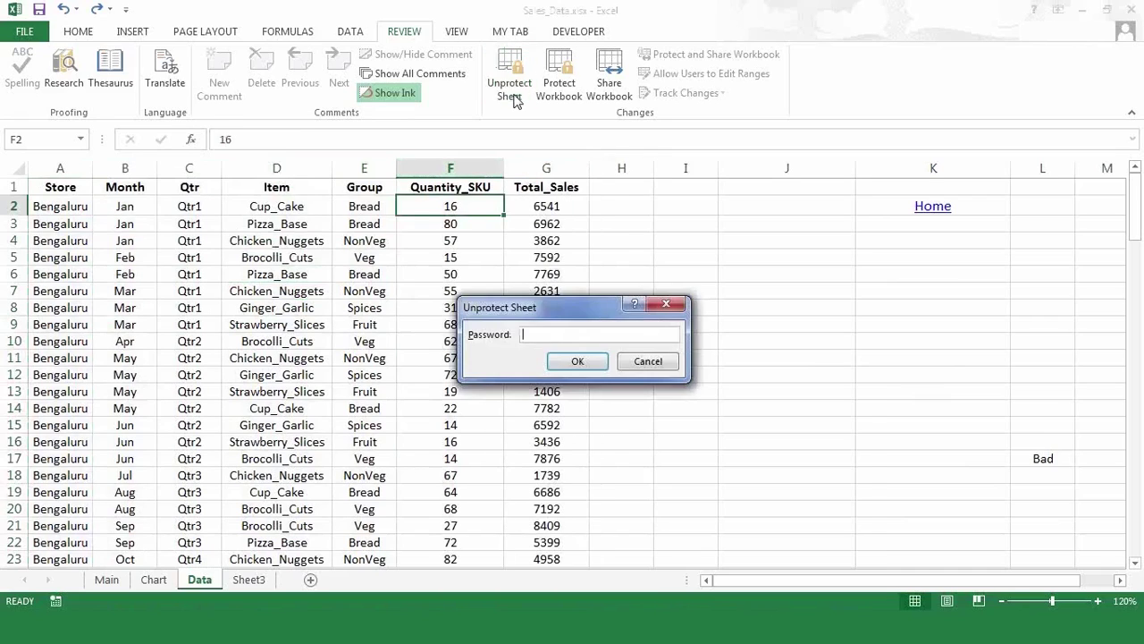
text(••••)
click(594, 361)
click(712, 272)
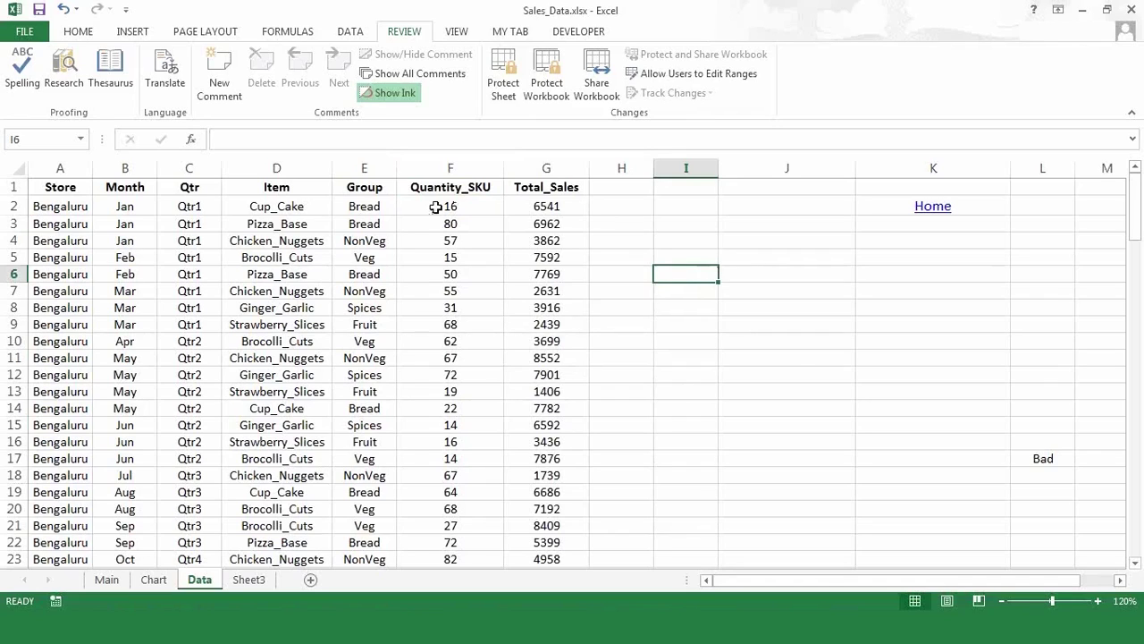
- Select the Quantity_SKU and Total_Sales values in F2:G17
drag(435, 206, 545, 345)
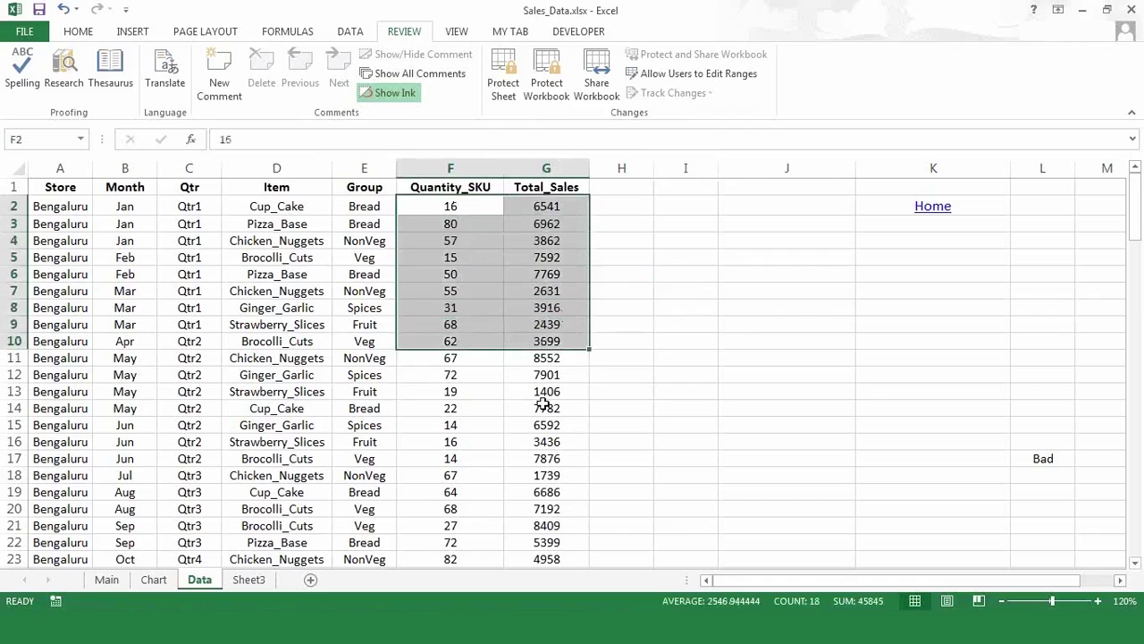
shift+click(544, 404)
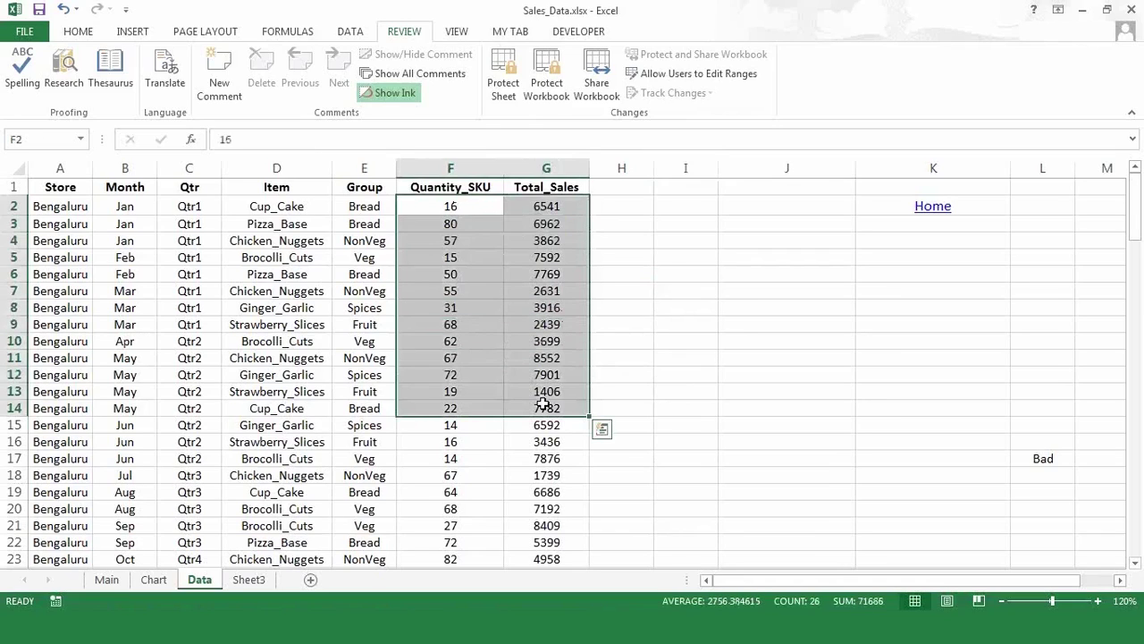
click(685, 342)
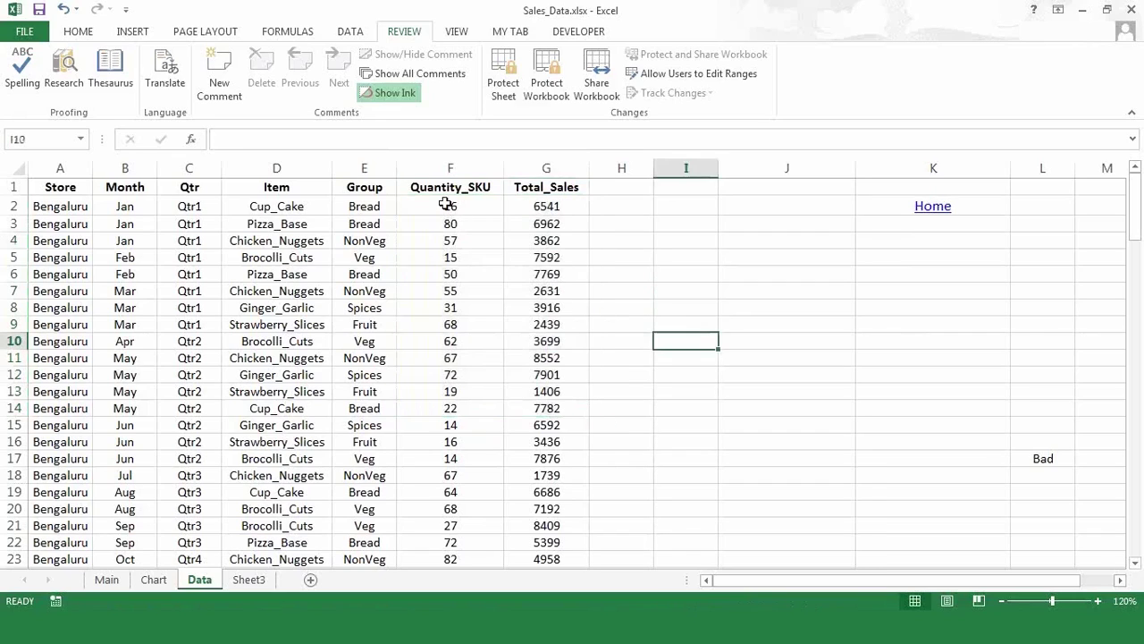
drag(446, 204, 570, 450)
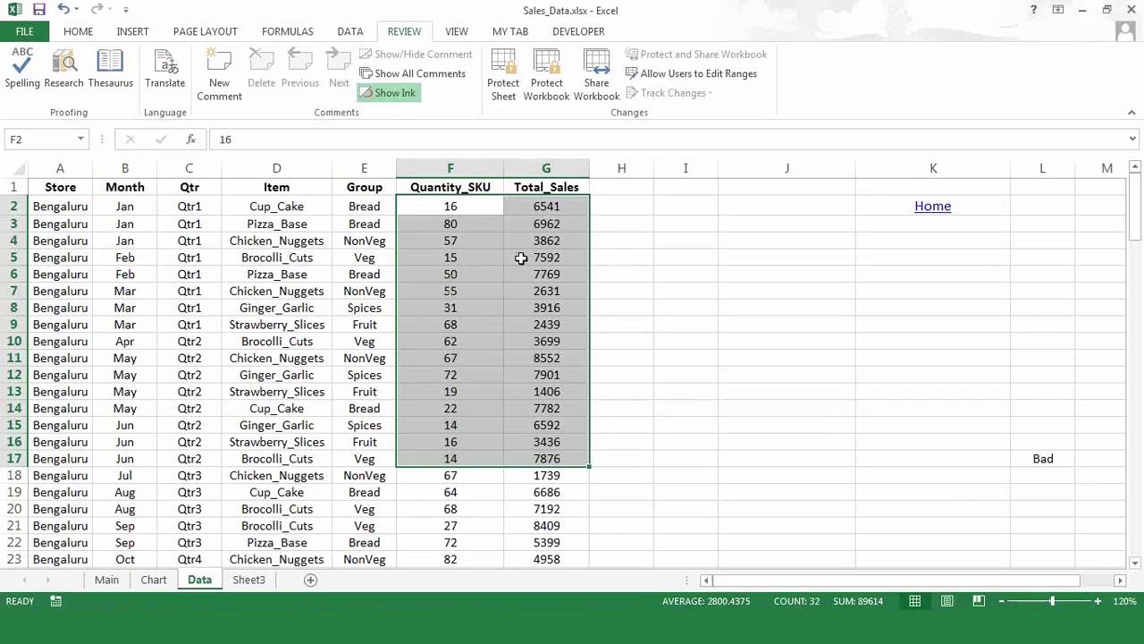
right_click(521, 259)
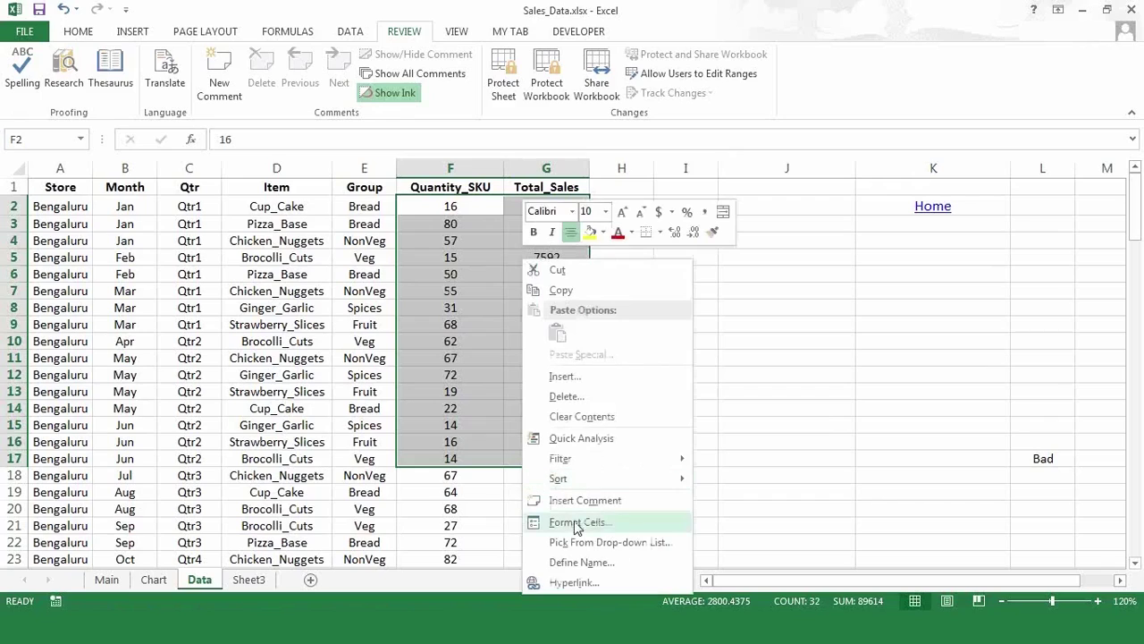
- Clear the Locked option for F2:G17 in Format Cells, then deselect the range
click(577, 524)
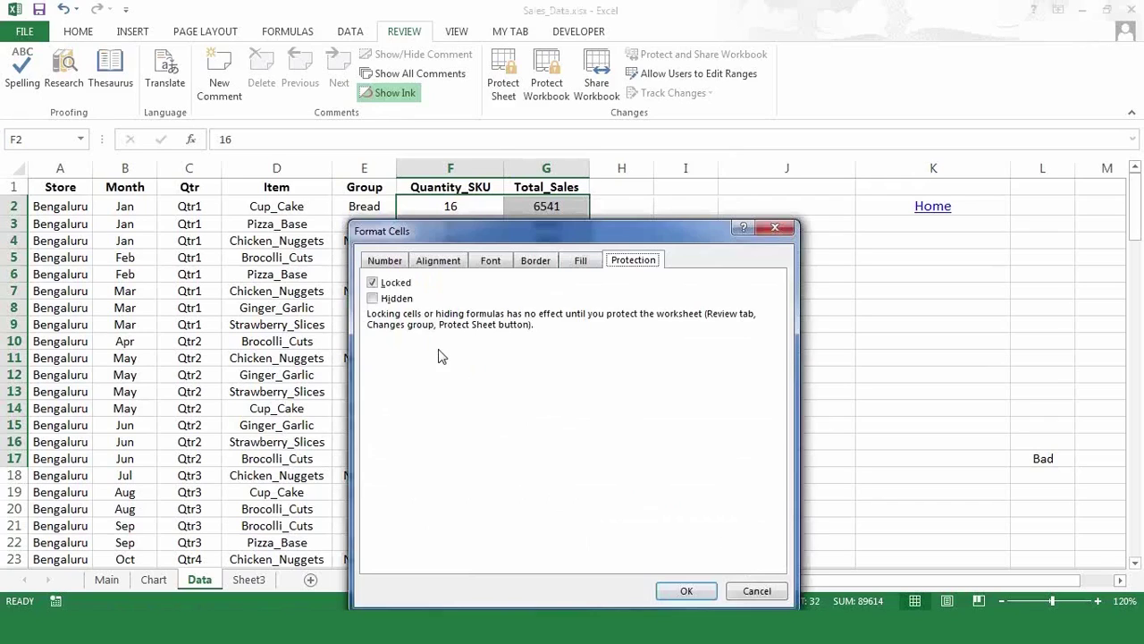
click(373, 284)
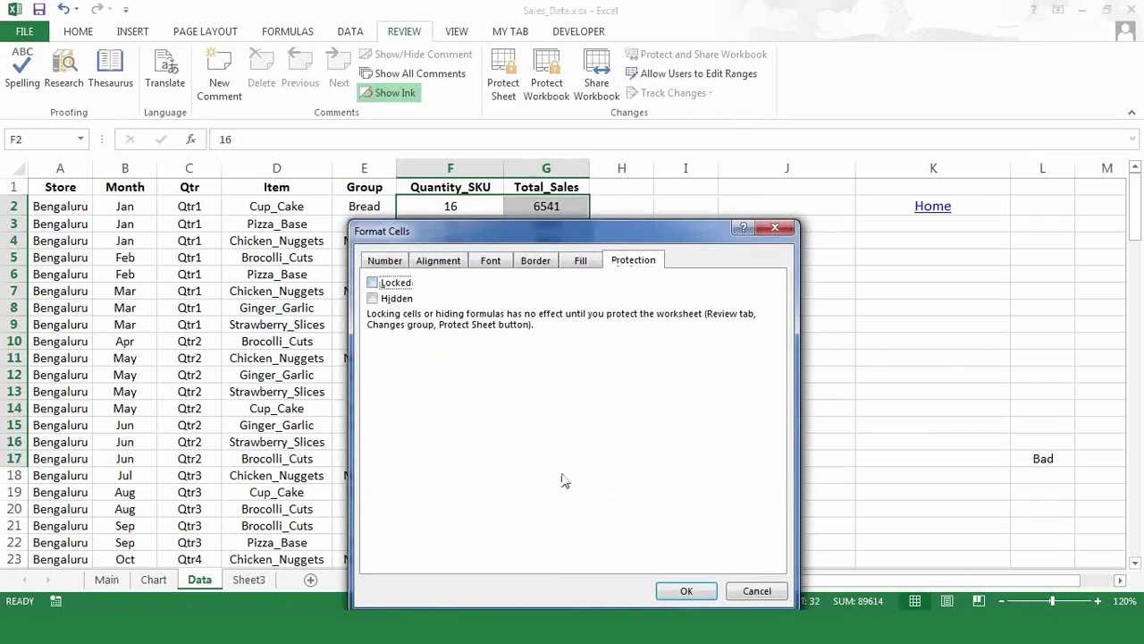
click(687, 591)
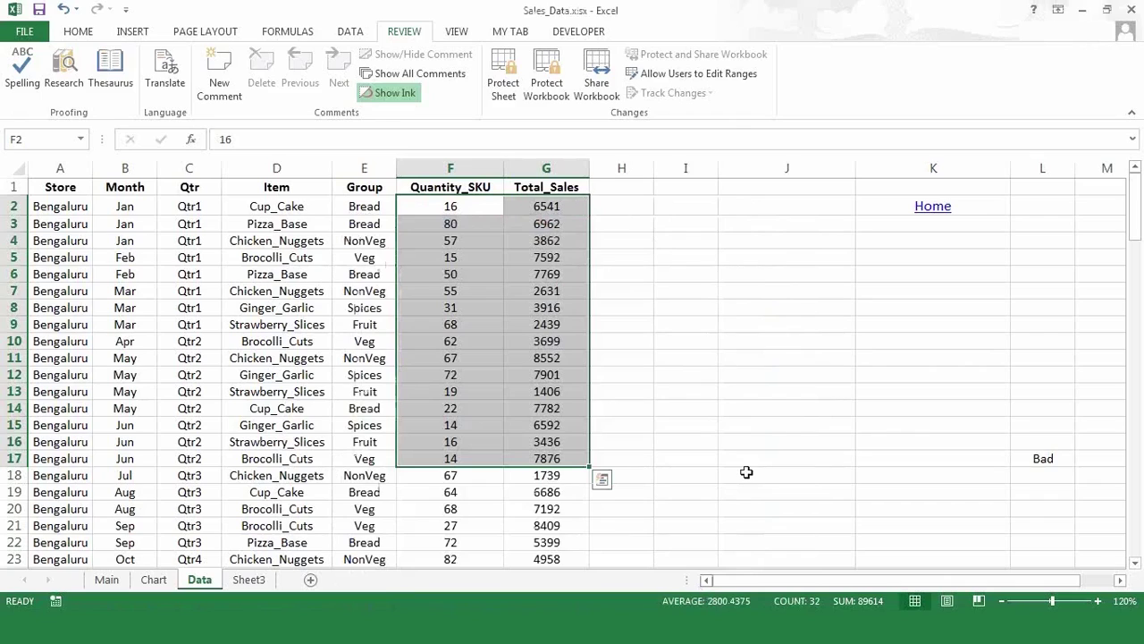
click(710, 428)
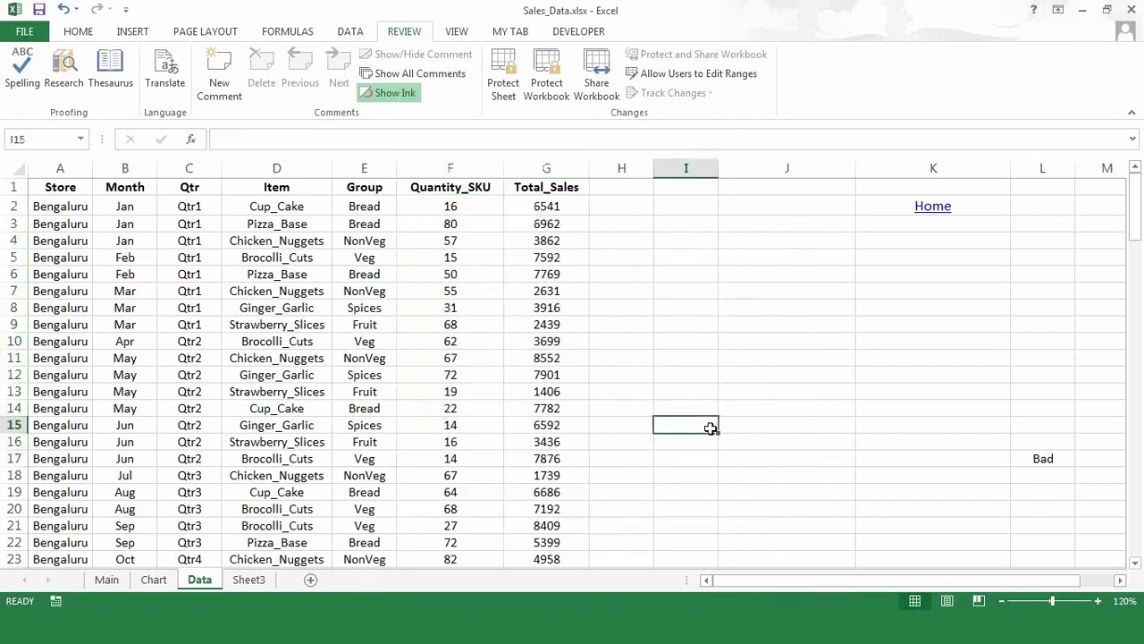
- Protect the Data sheet with a password, re-entering it to confirm
click(503, 87)
text(1234)
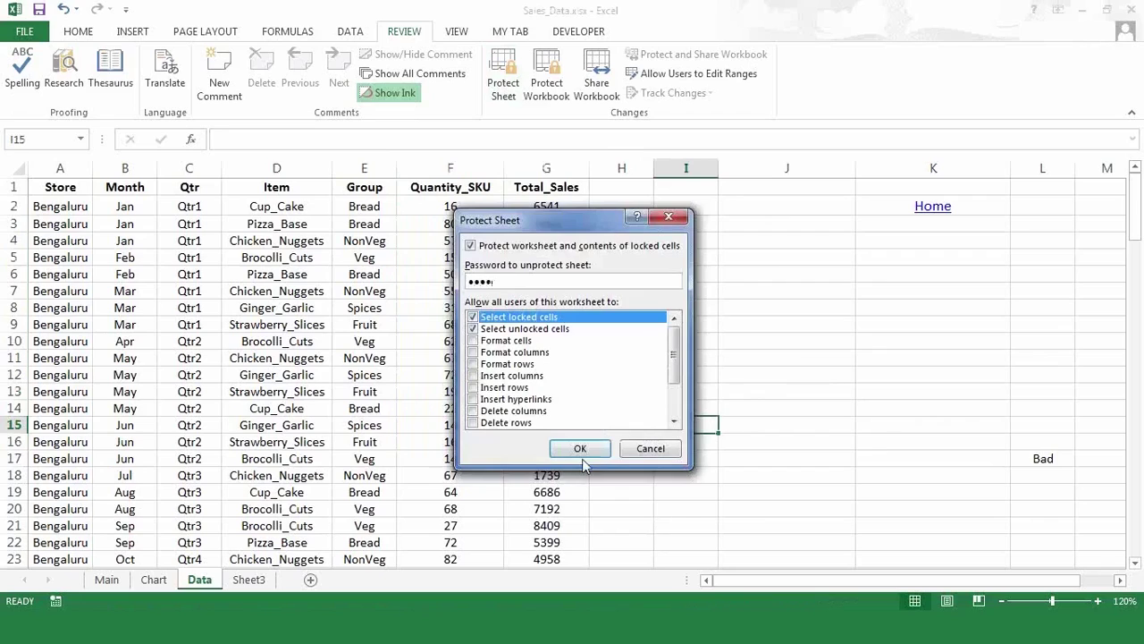
click(580, 449)
text(1234)
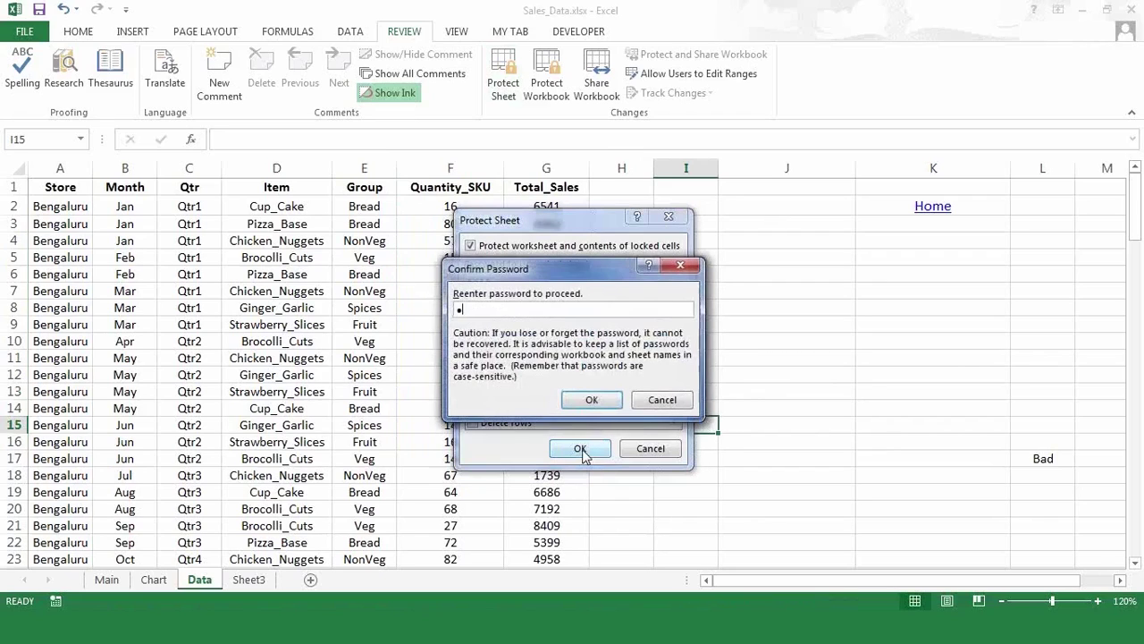
click(592, 400)
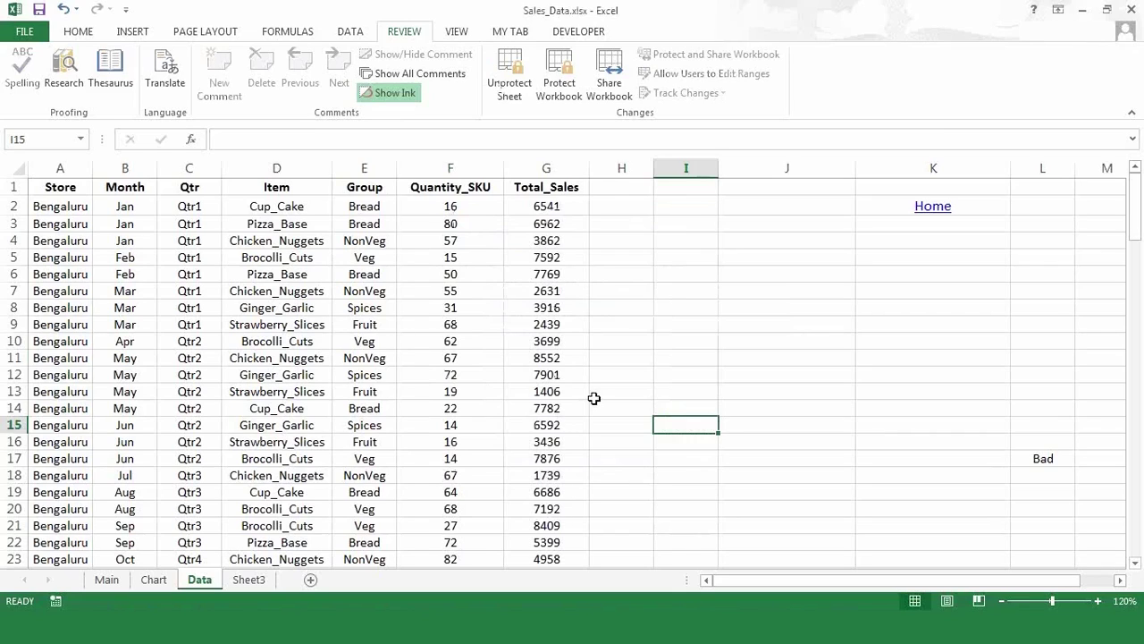
- Try deleting the locked cell D9 and dismiss the protected-sheet warning
click(280, 329)
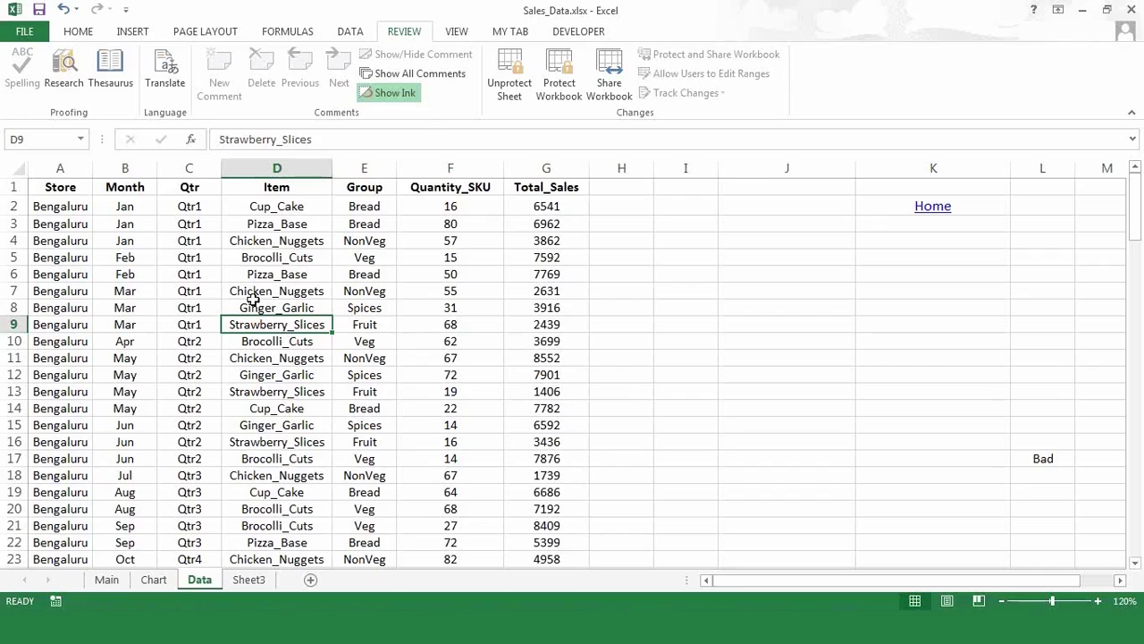
key(Delete)
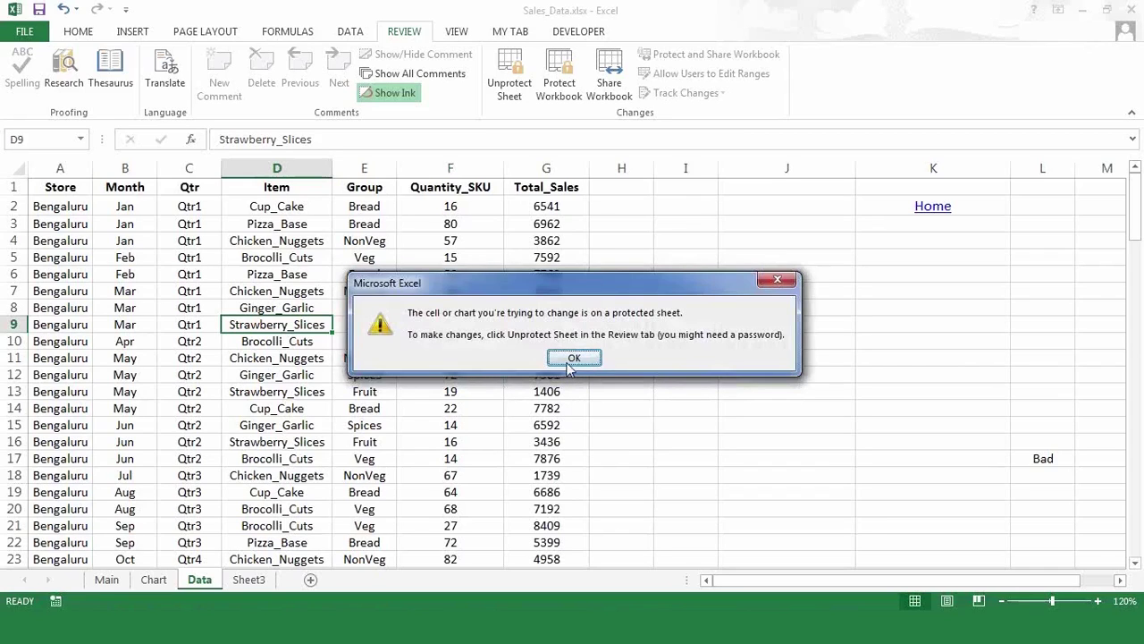
click(573, 359)
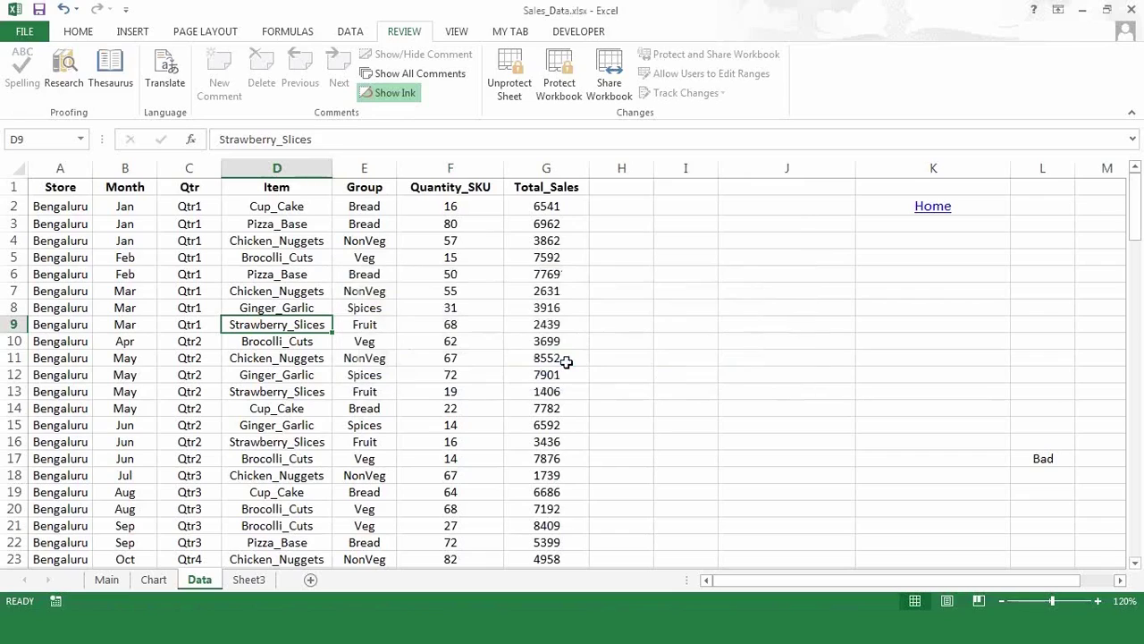
- Clear the values in the unlocked cells F3 and F4, then return to F3
click(451, 226)
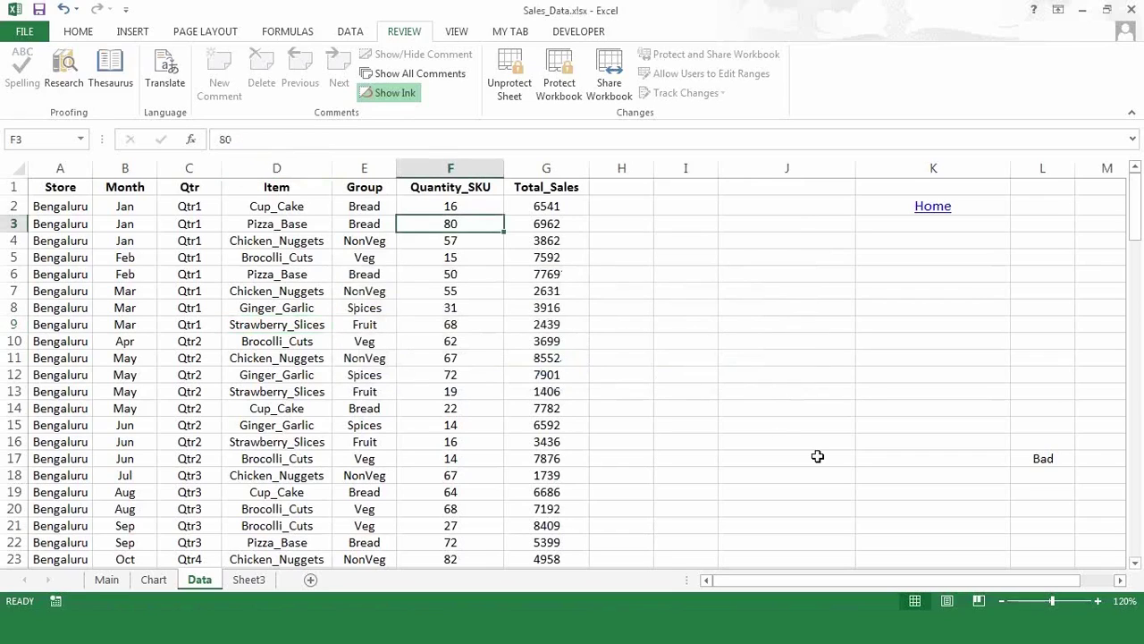
key(Delete)
key(Down)
key(Delete)
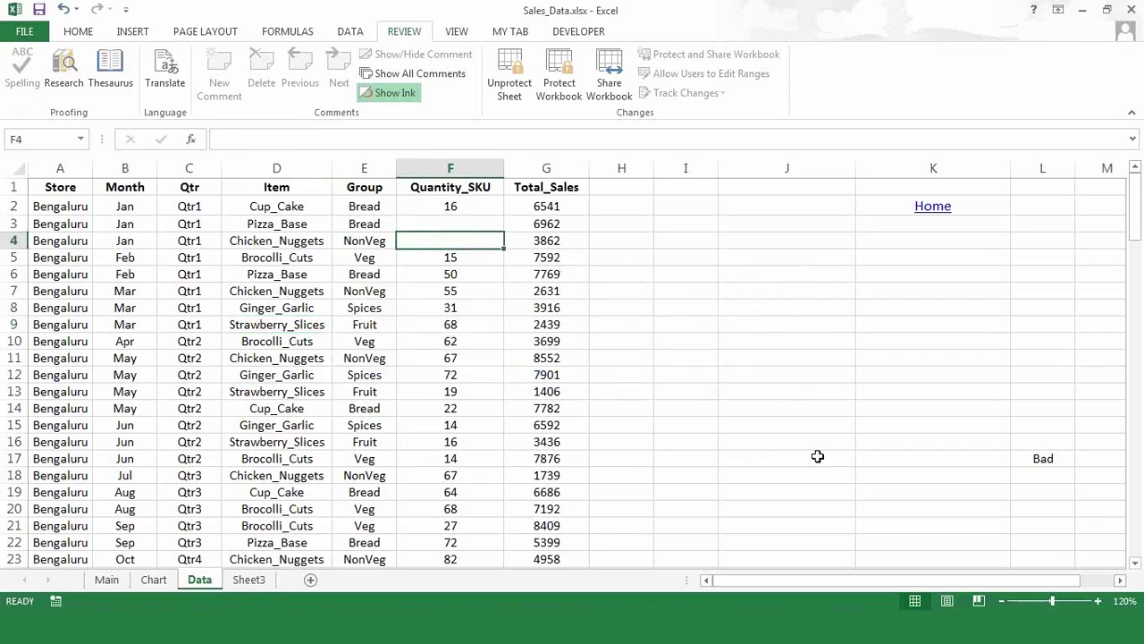
key(Down)
key(Home)
key(Right)
key(Right)
key(Right)
key(Right)
key(Right)
key(Right)
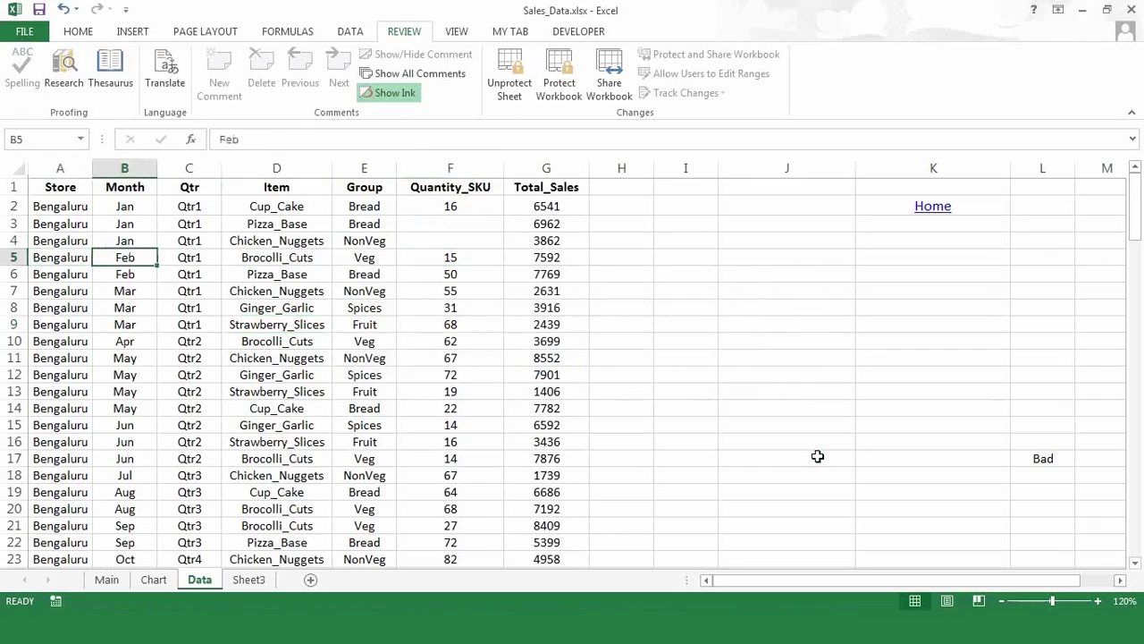
key(Left)
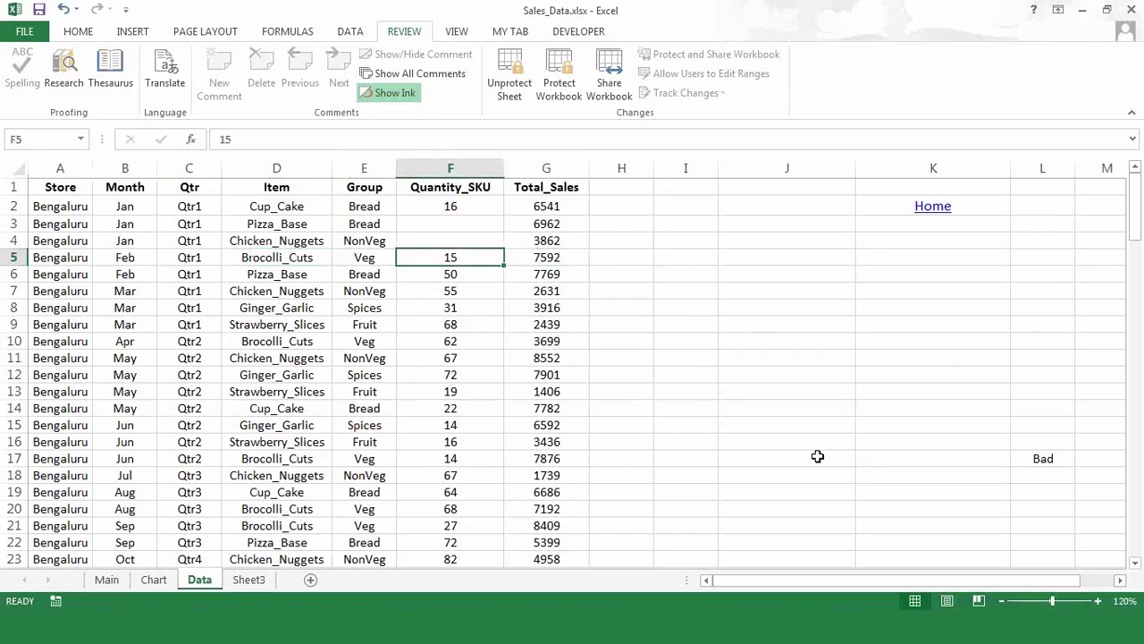
key(Up)
key(Up)
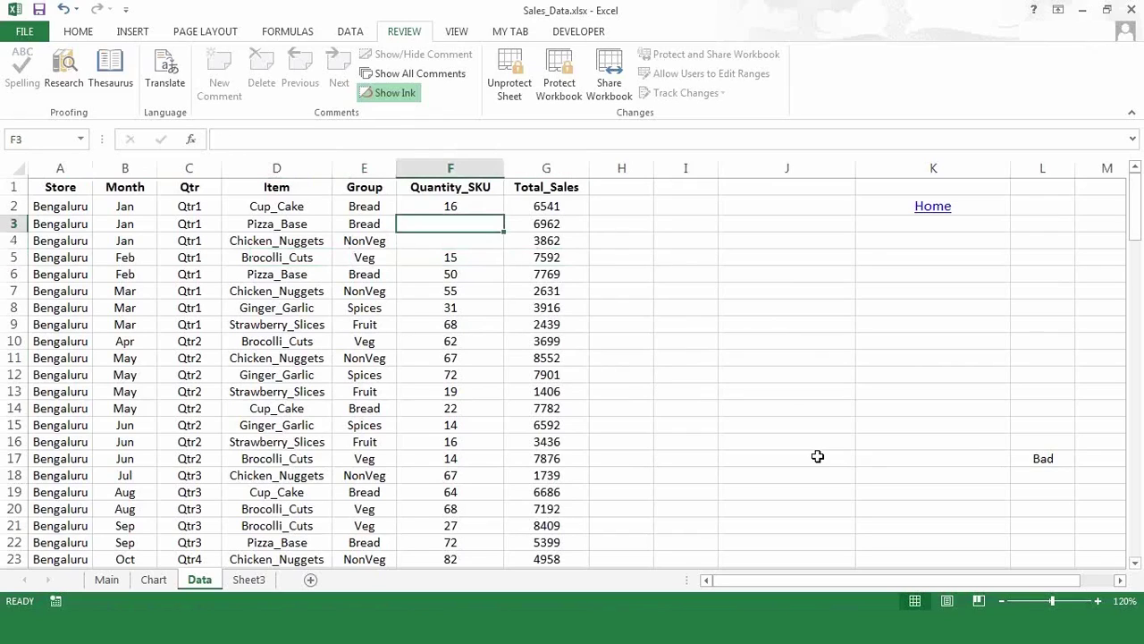
- Enter 78 in F3 and 45 in F4, then select F2:G17
text(78)
key(Return)
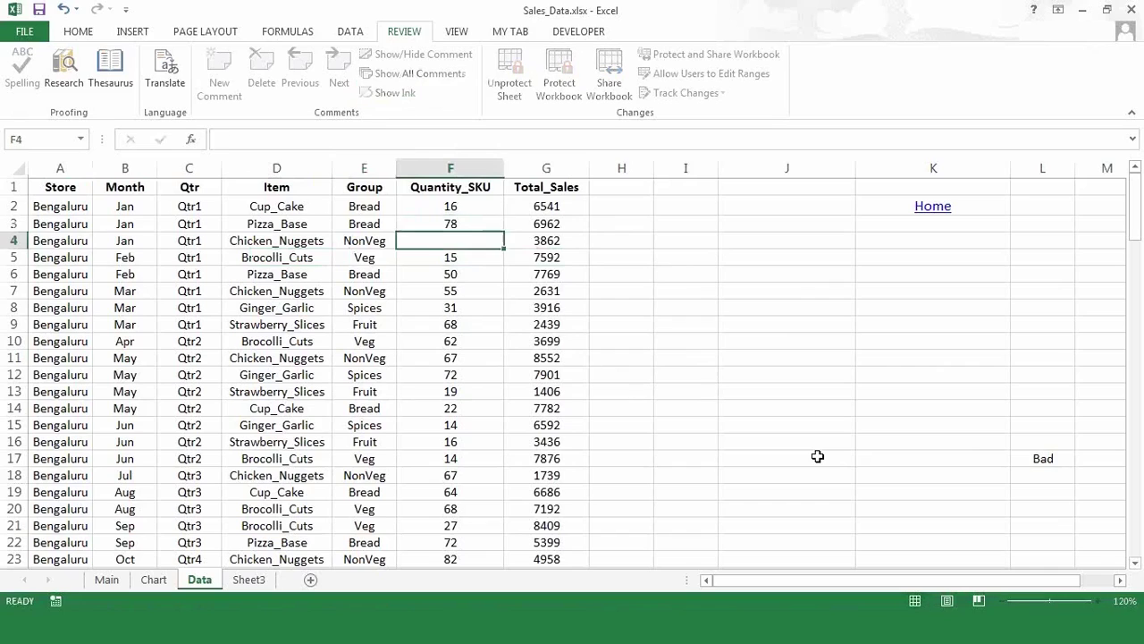
text(45)
key(Return)
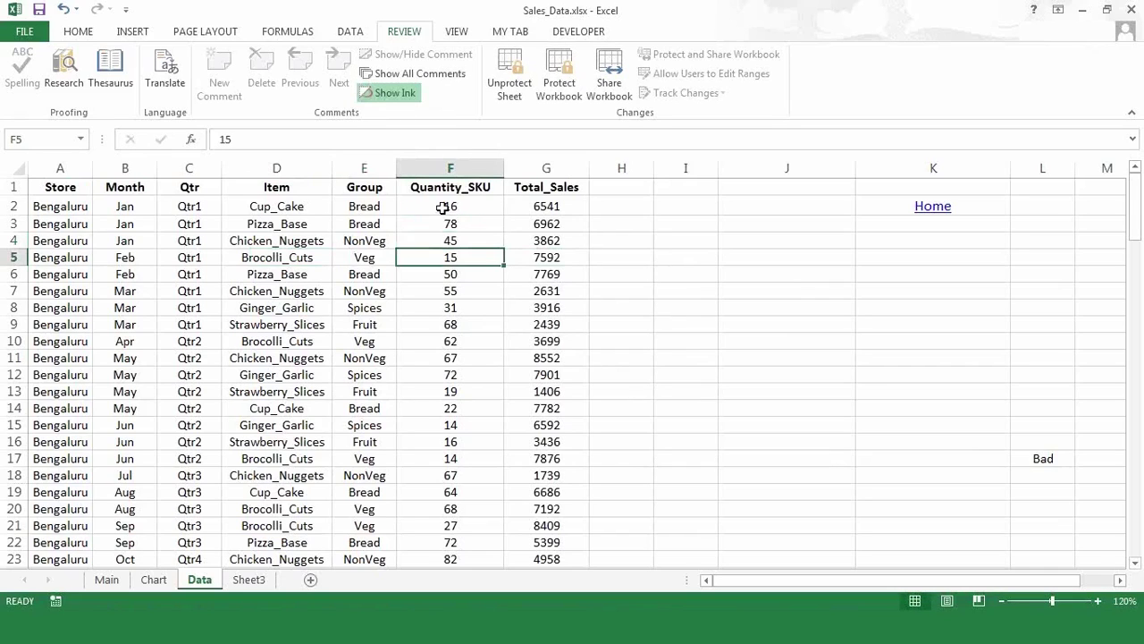
drag(456, 207, 556, 458)
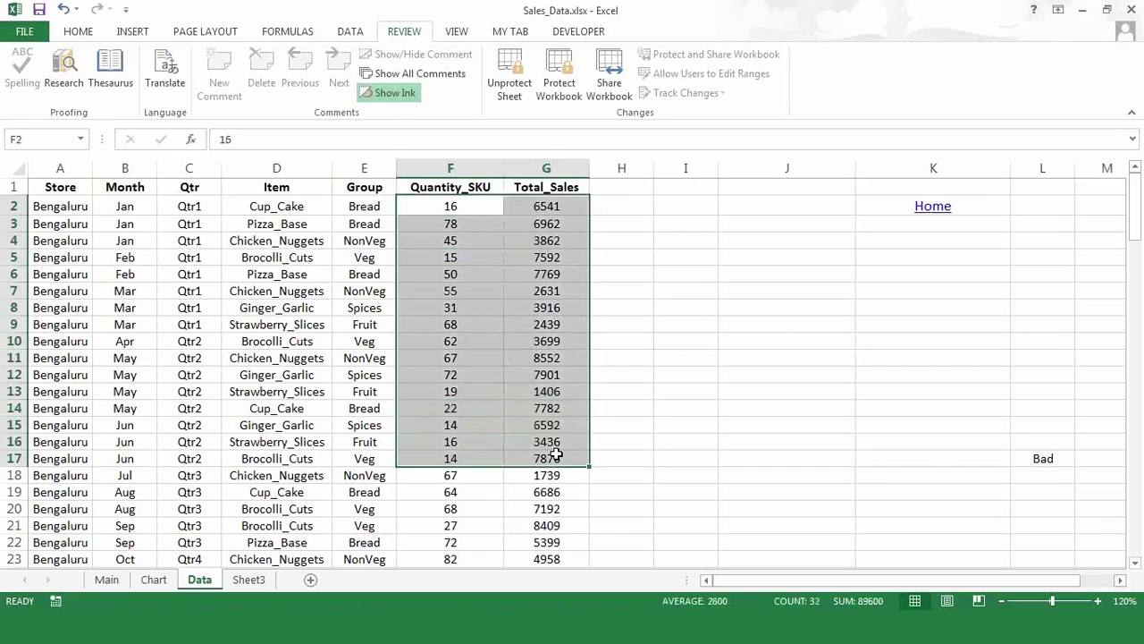
- Try editing cell F20 and dismiss the protected-sheet warning
click(456, 505)
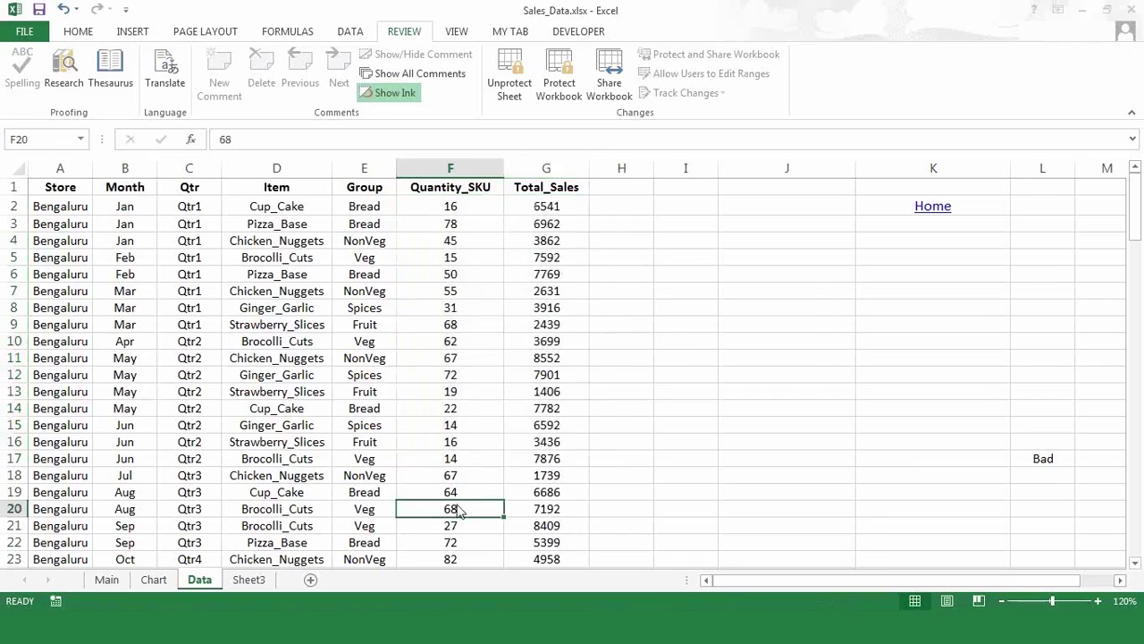
double_click(458, 507)
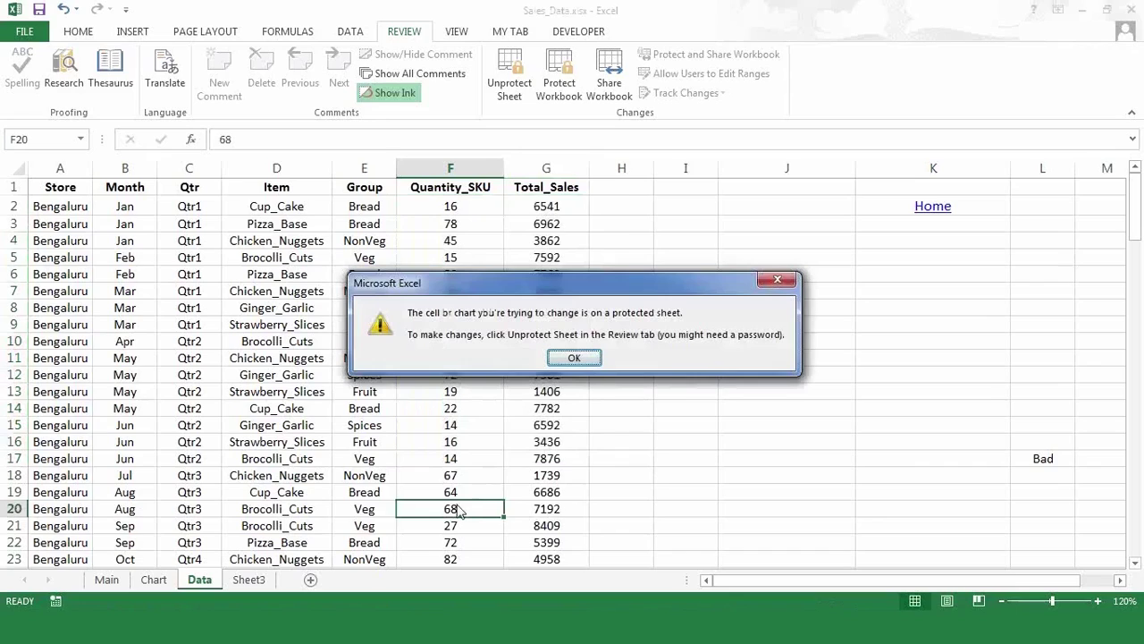
click(586, 354)
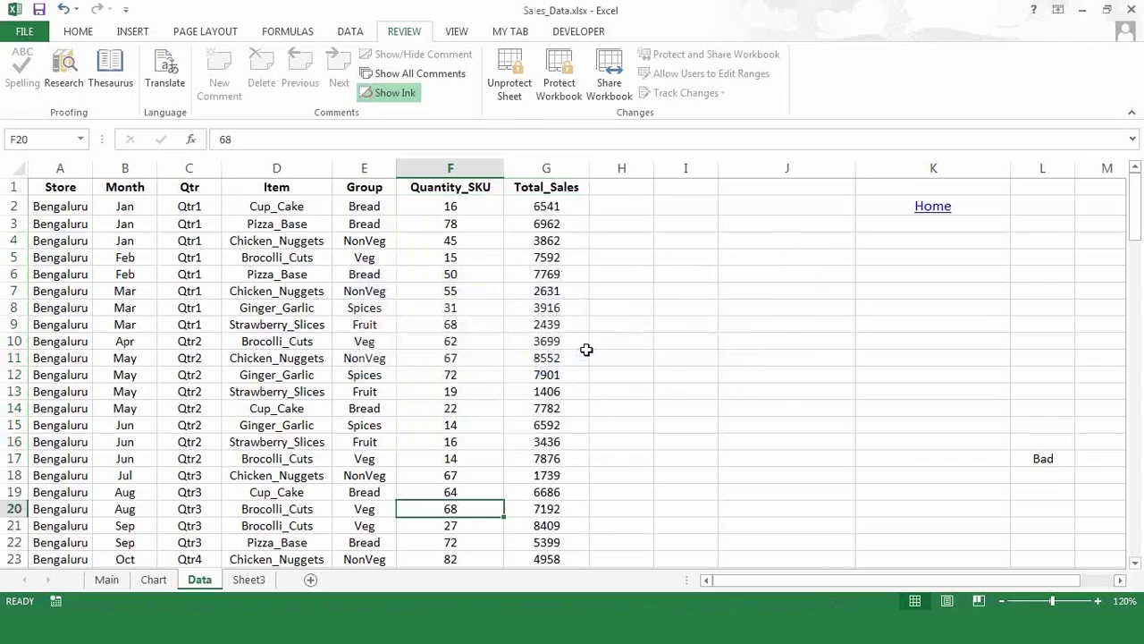
- Unprotect the Data sheet by entering its password
click(511, 96)
text(1234)
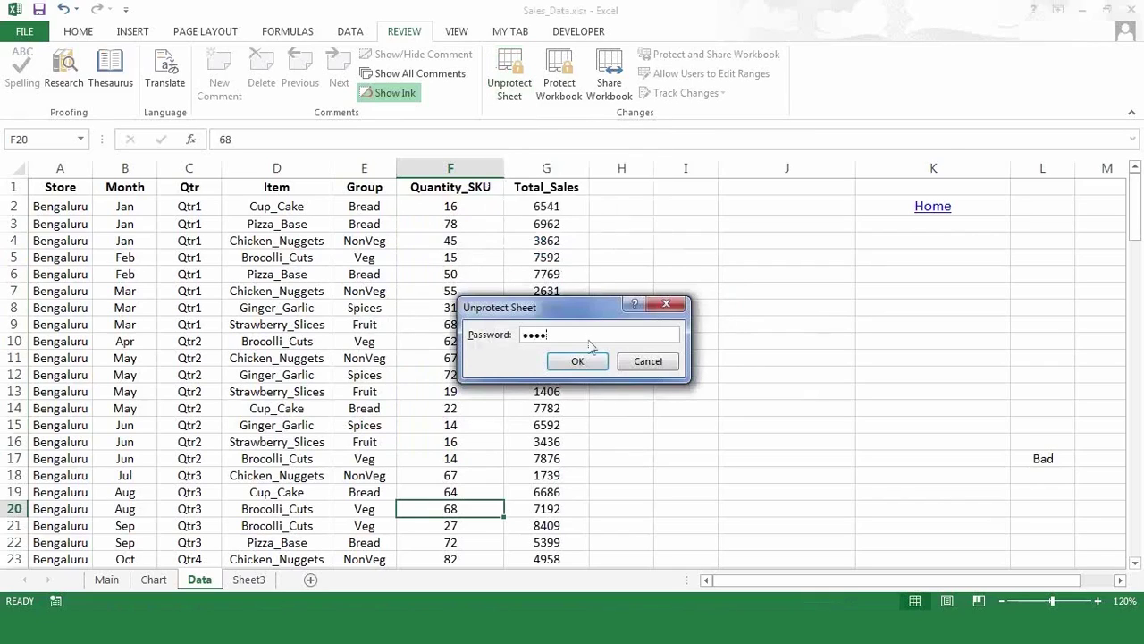
click(586, 366)
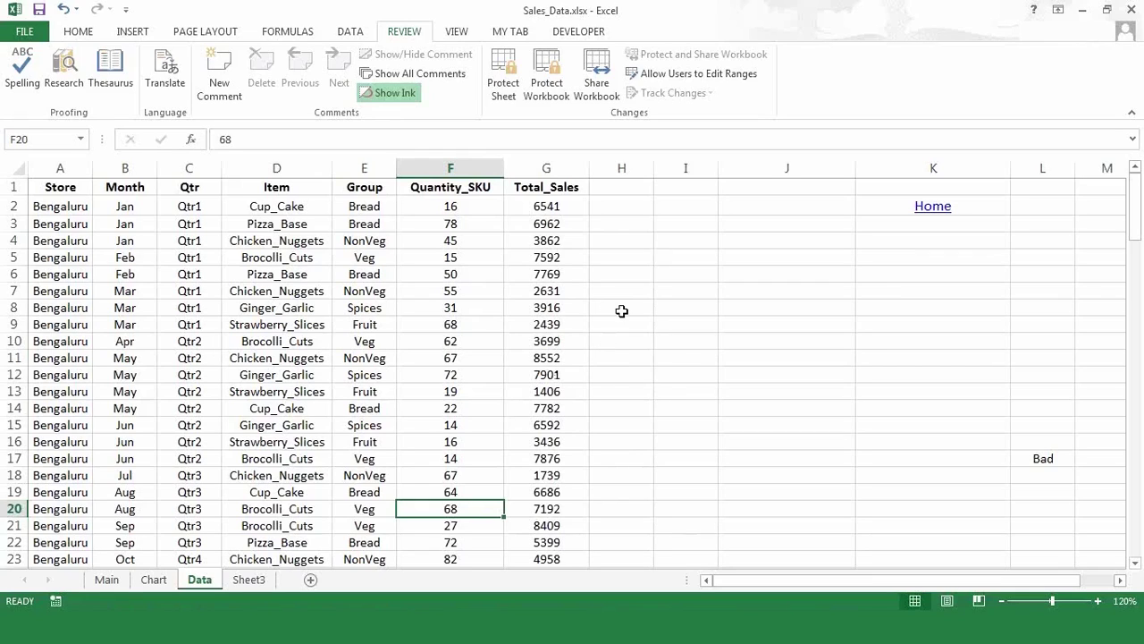
- Select a few cells on the Data sheet, then move to Sheet3 and select Spices cell E8
click(621, 311)
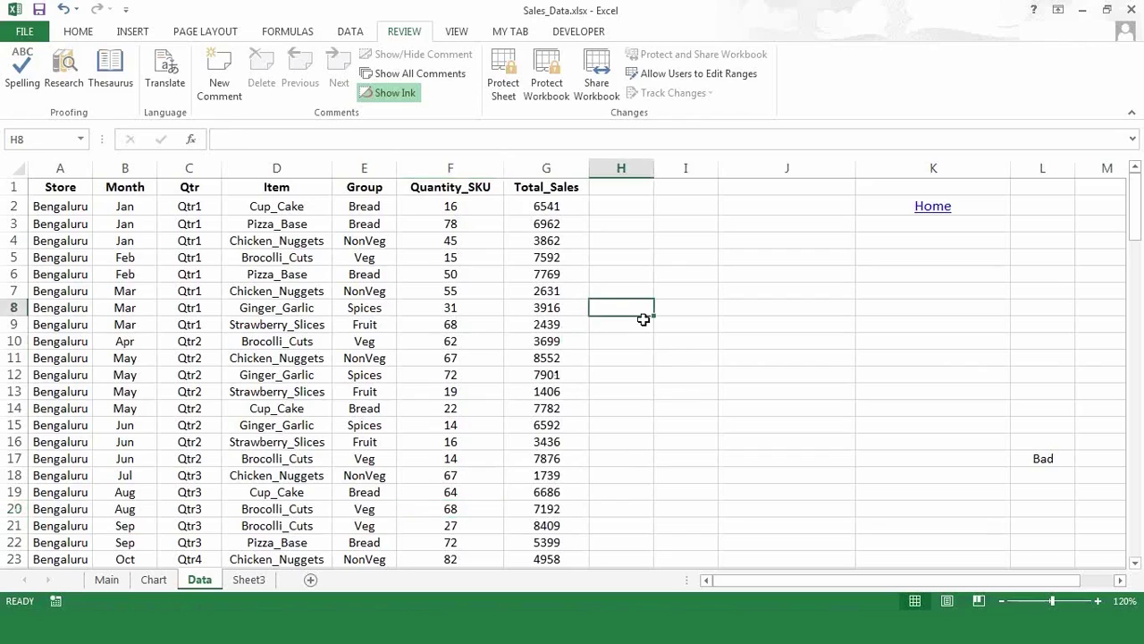
click(677, 357)
click(701, 410)
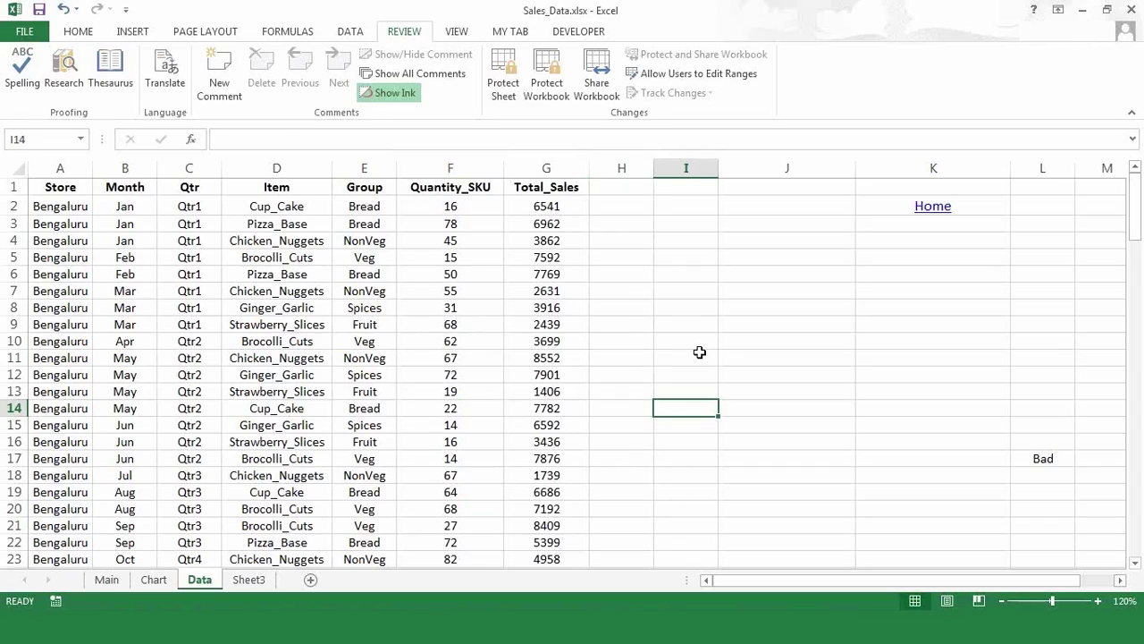
click(278, 341)
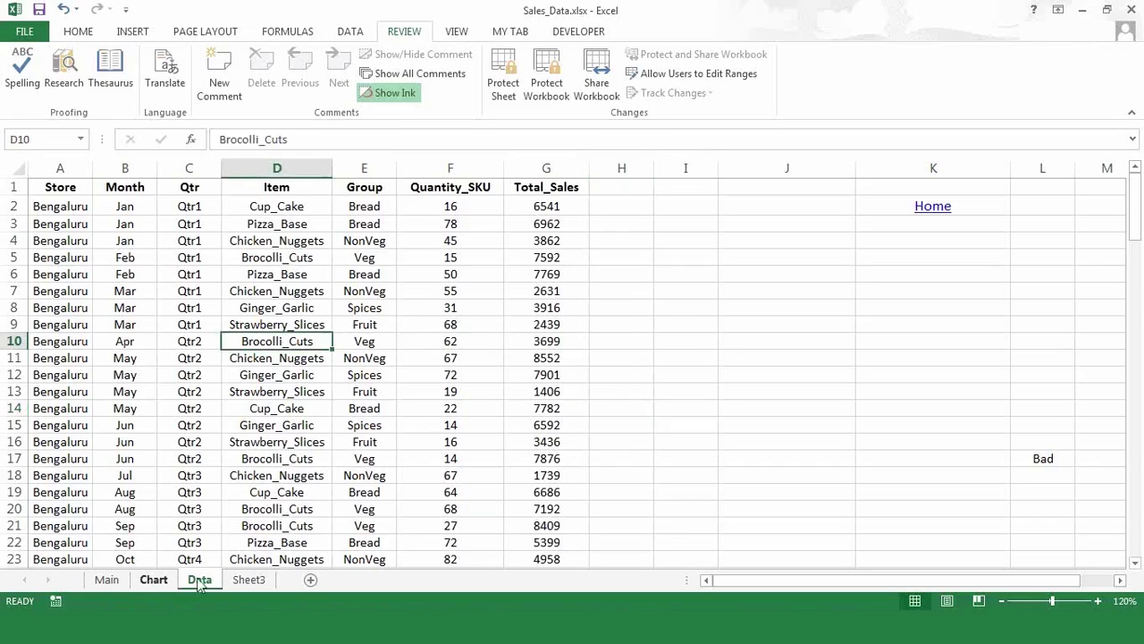
click(249, 579)
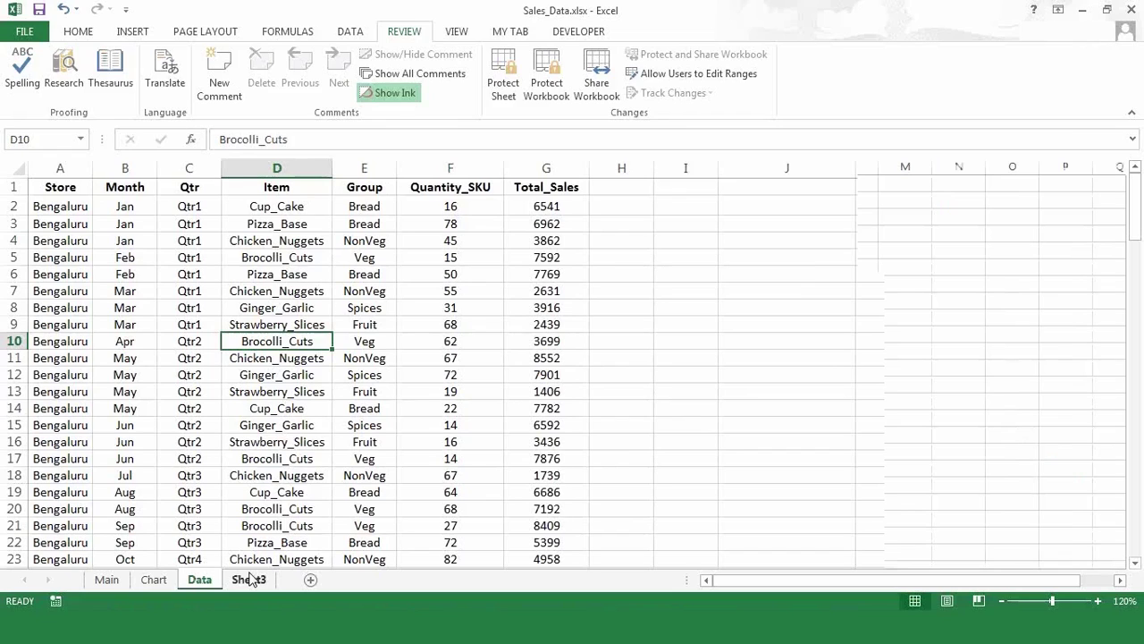
click(396, 300)
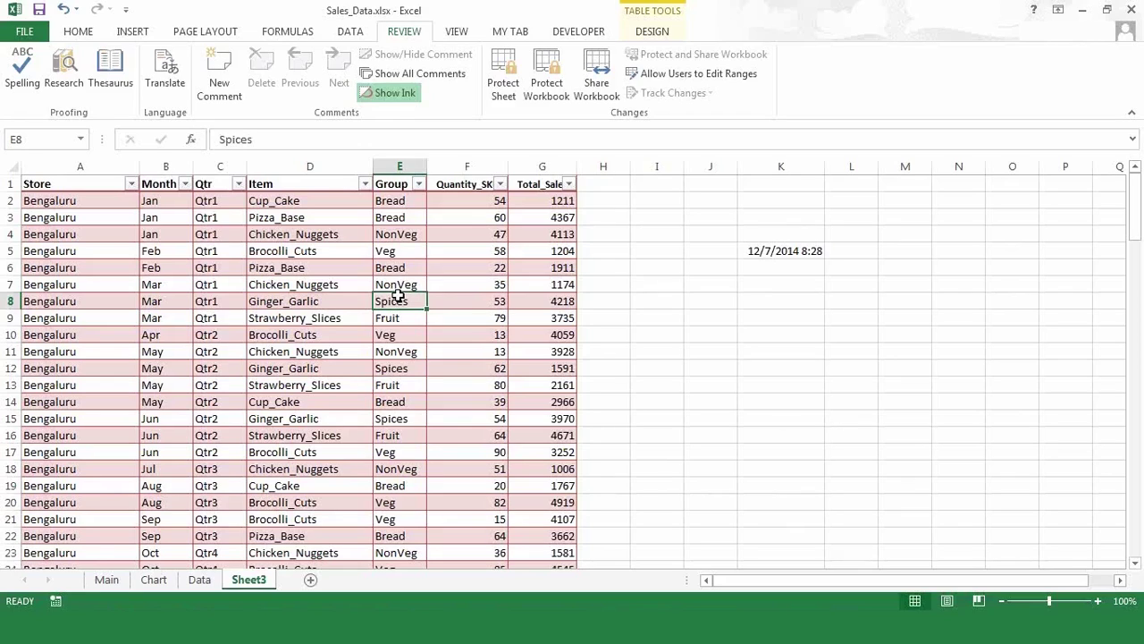
click(318, 238)
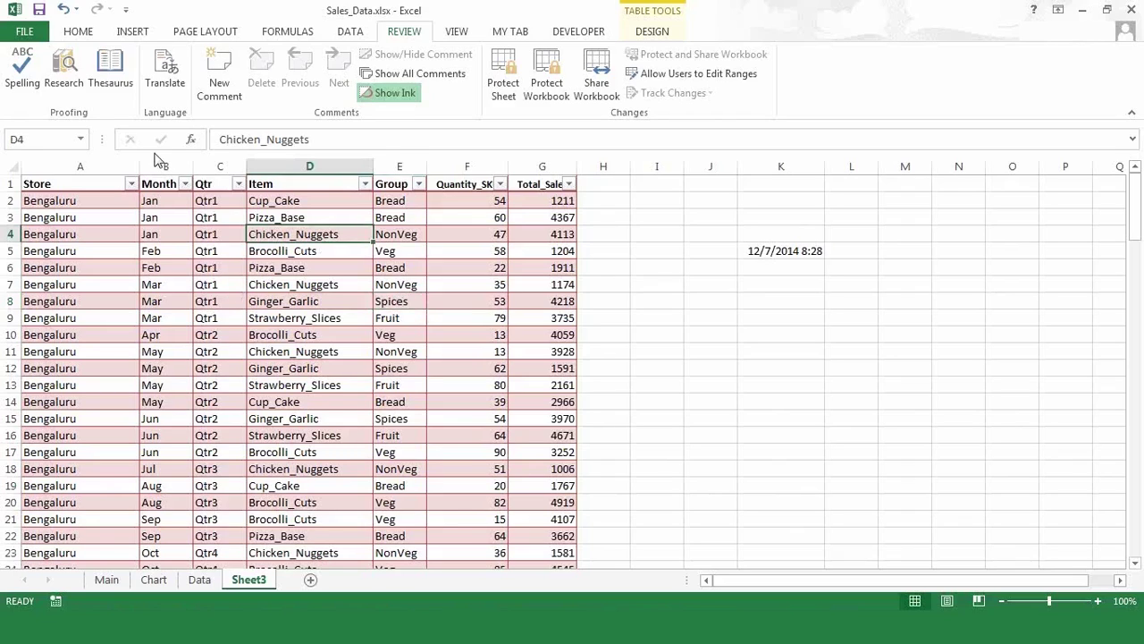
click(80, 32)
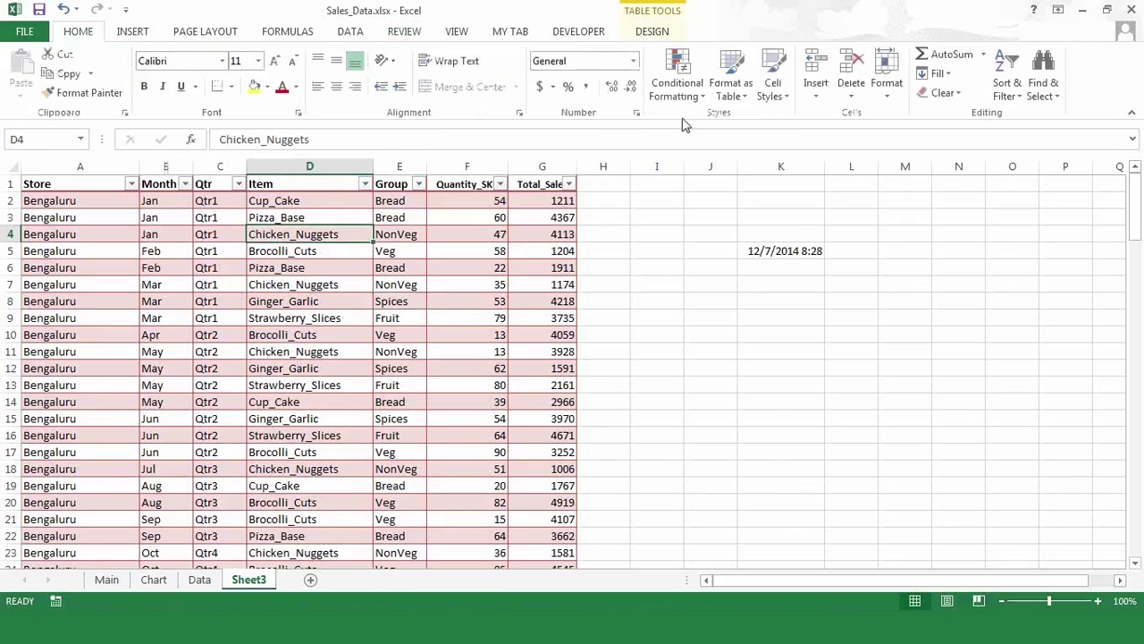
click(737, 96)
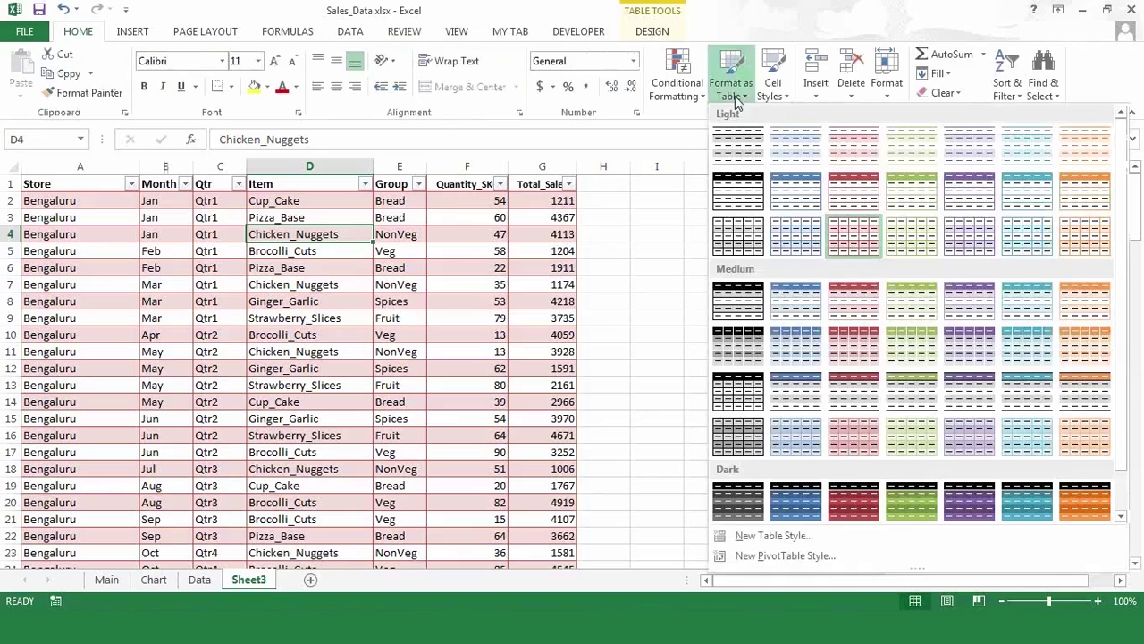
click(316, 294)
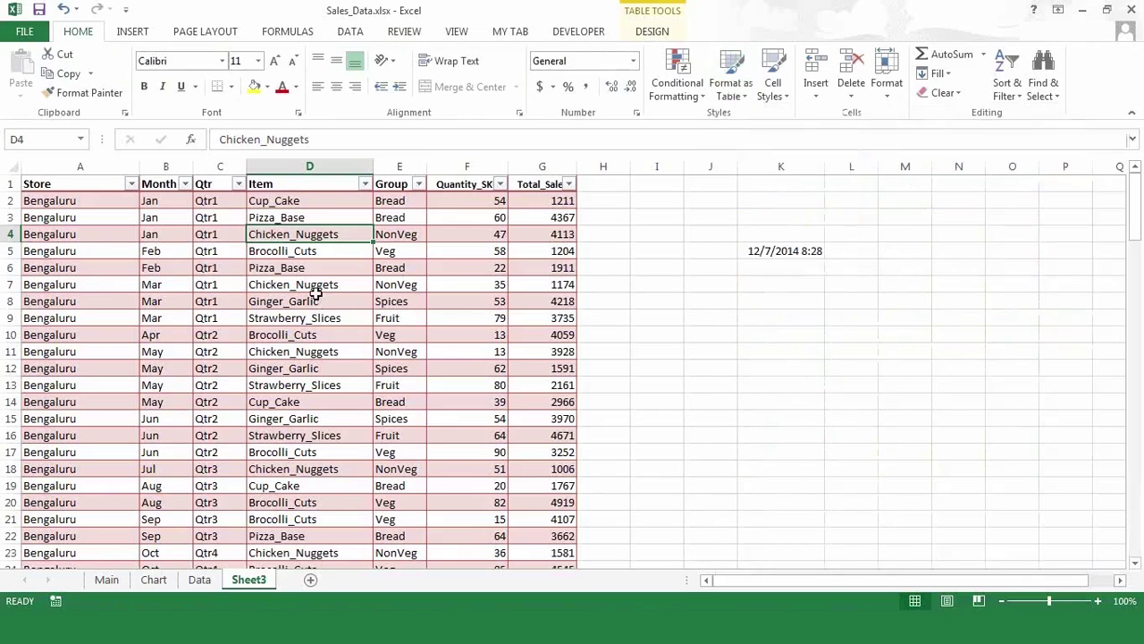
click(749, 99)
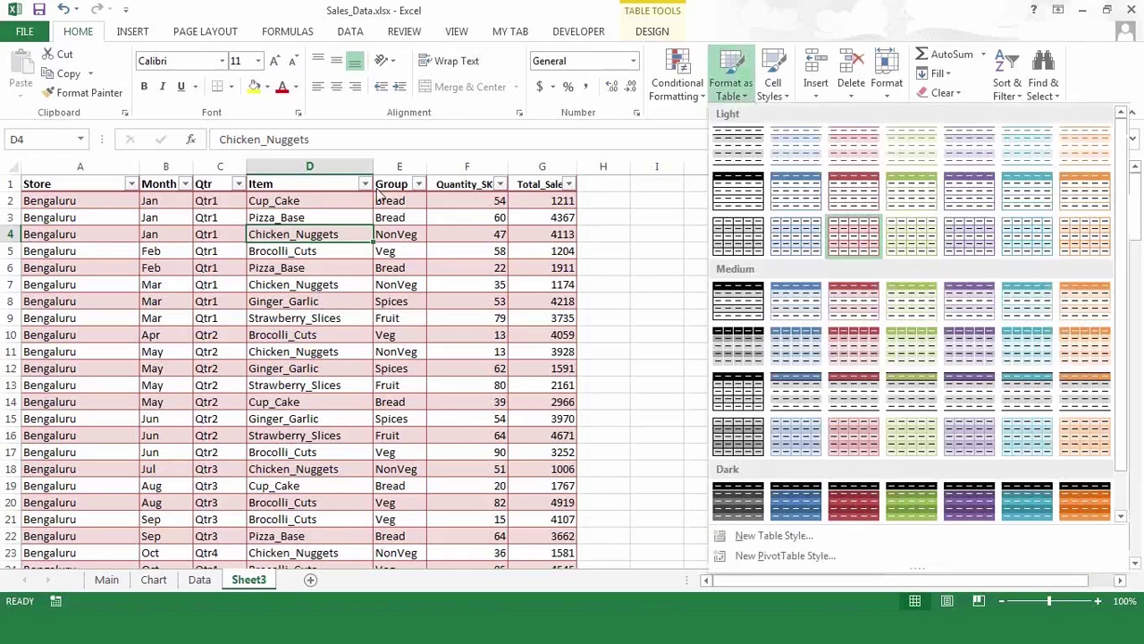
click(305, 229)
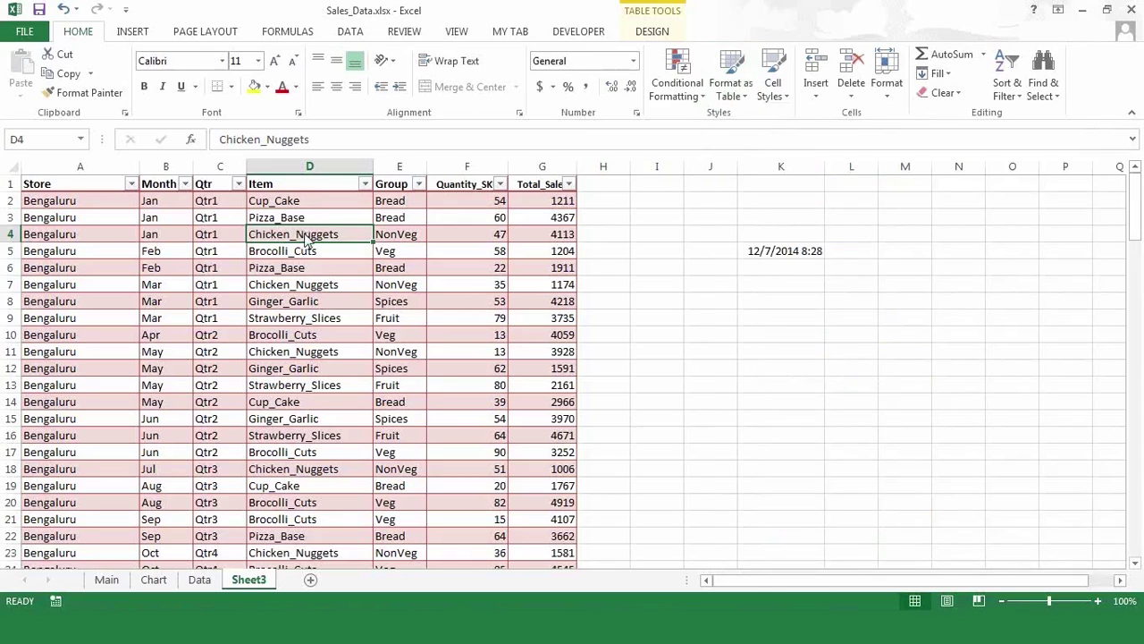
- Inspect the table's shortcut menu and Month filter without changing anything
right_click(307, 239)
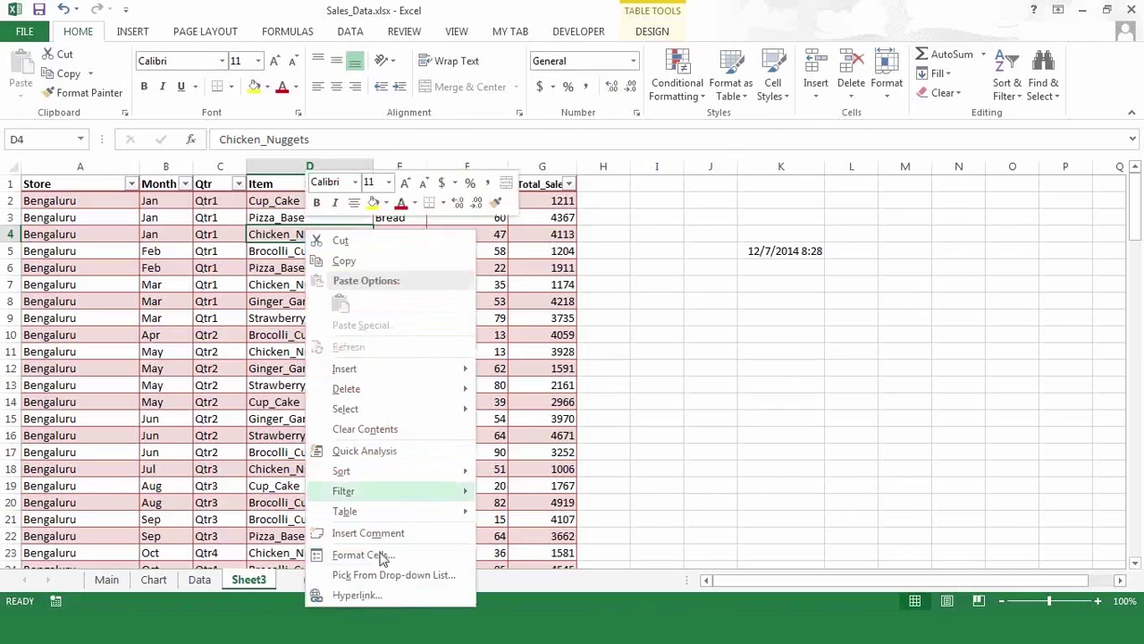
mouse_move(407, 518)
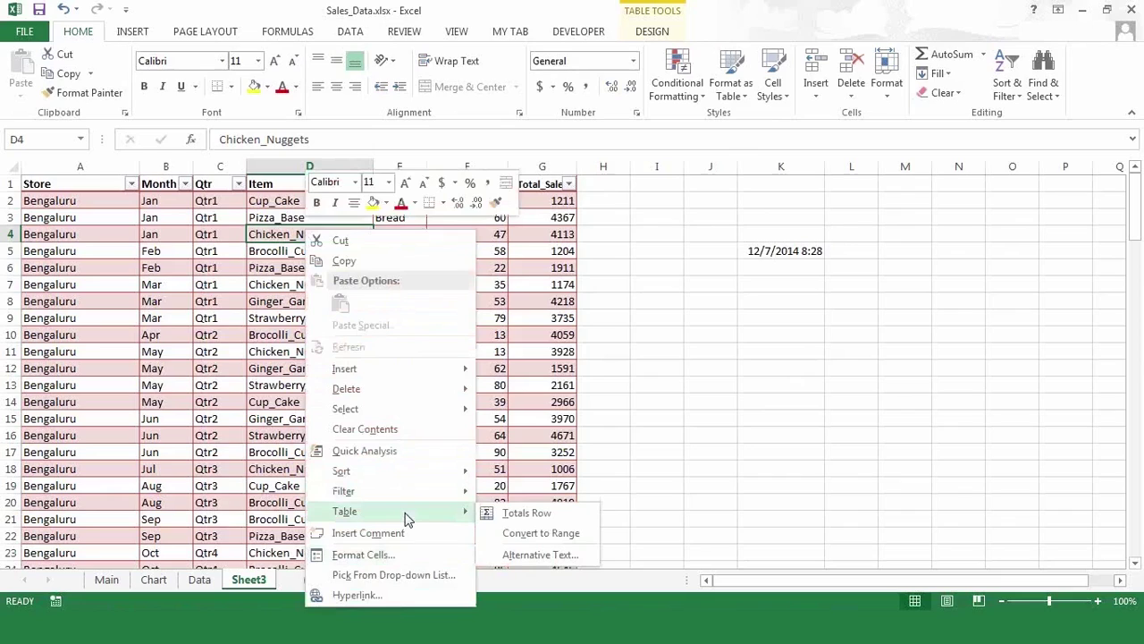
click(279, 368)
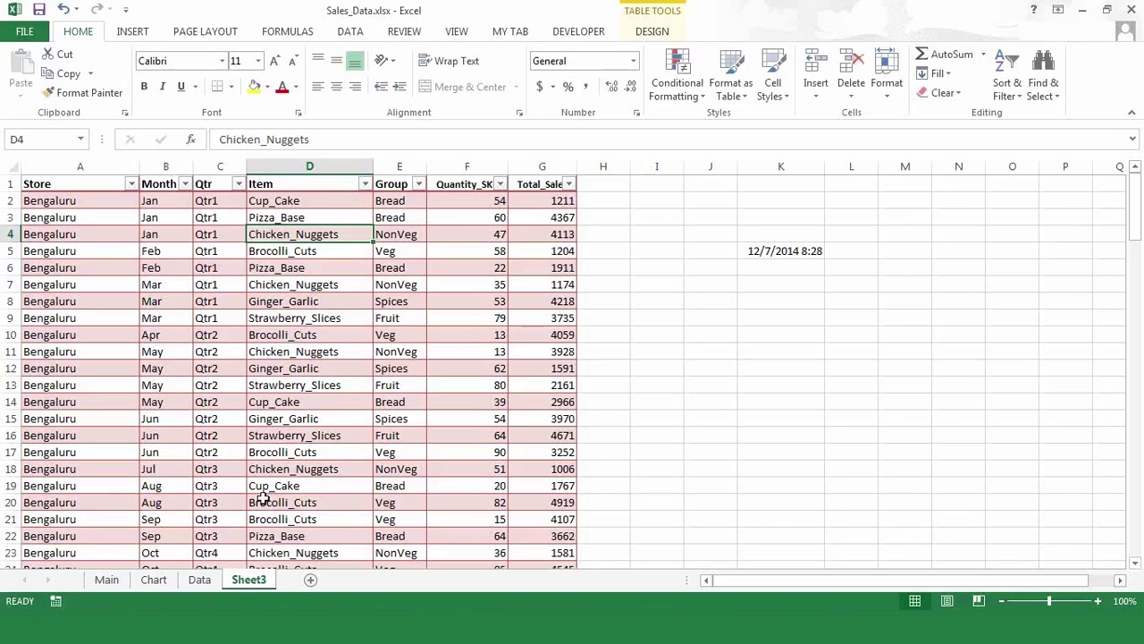
click(184, 184)
click(320, 302)
click(132, 305)
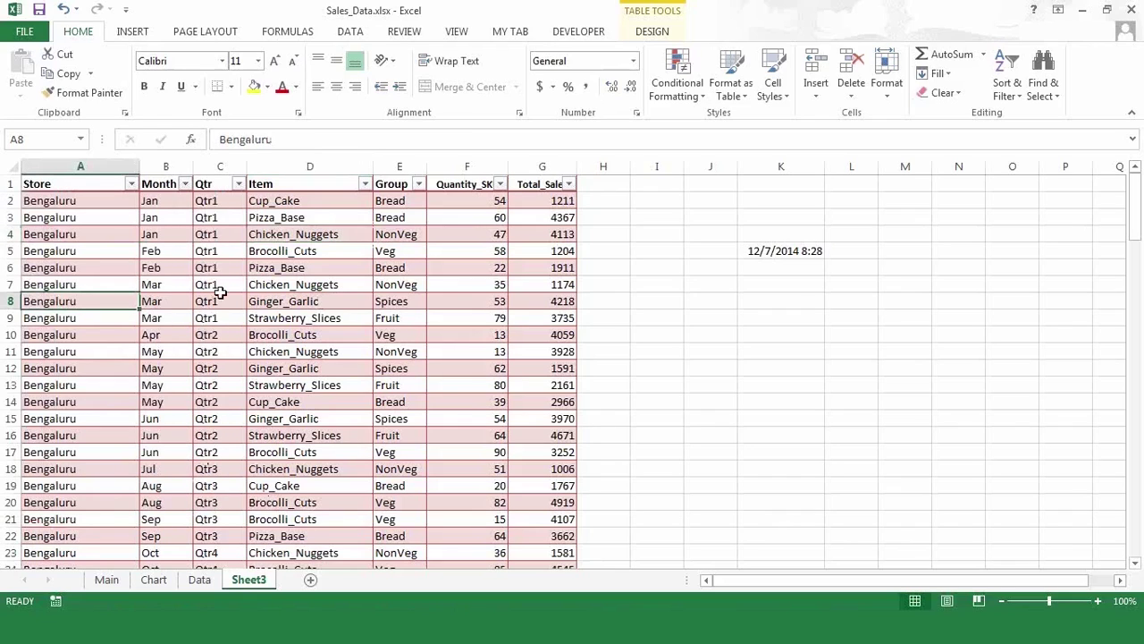
click(268, 249)
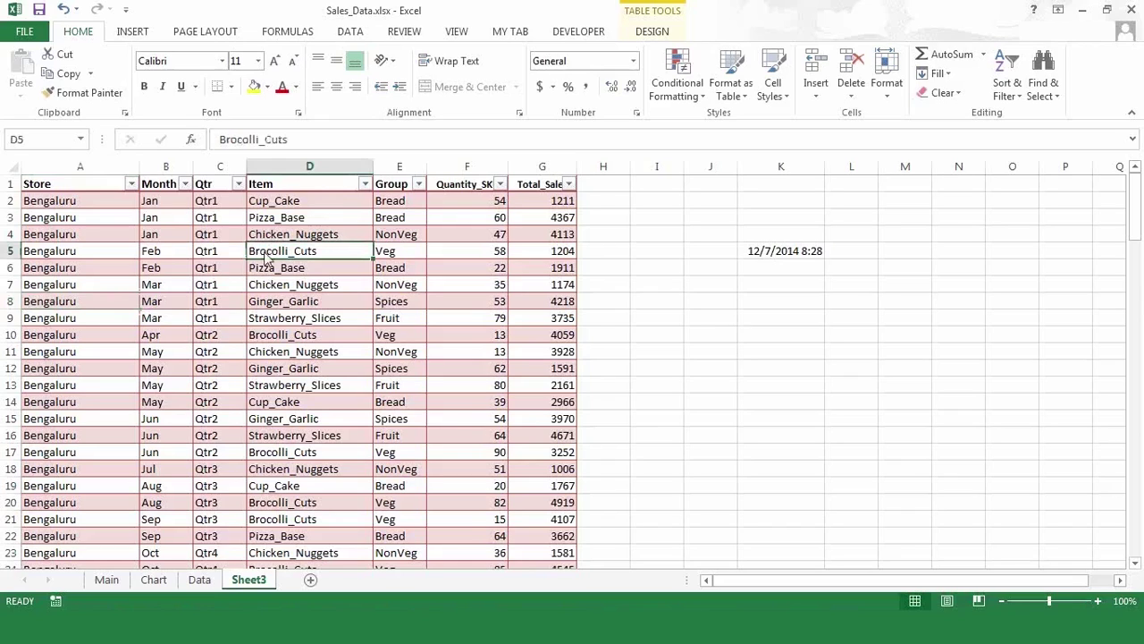
- Convert the Sheet3 table to a normal range and confirm
right_click(266, 257)
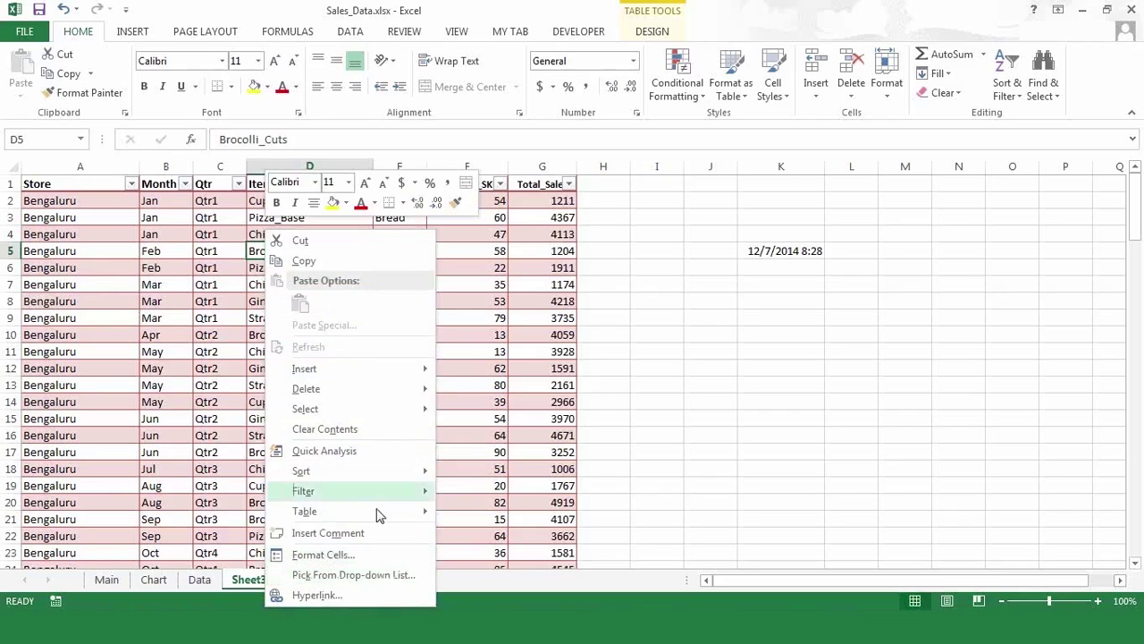
mouse_move(377, 515)
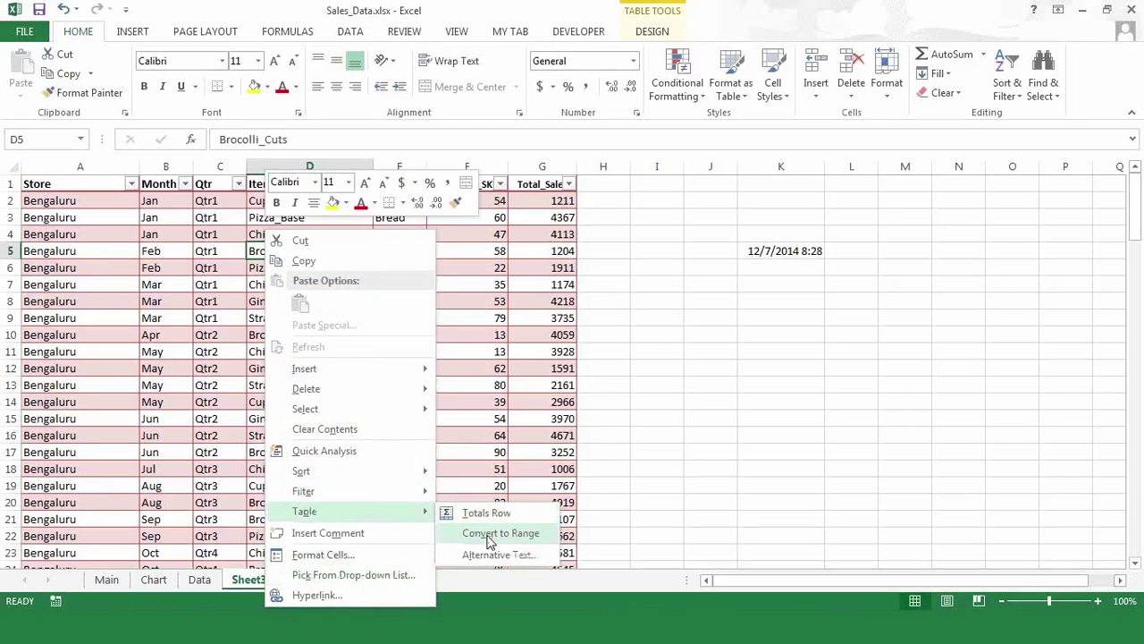
click(490, 537)
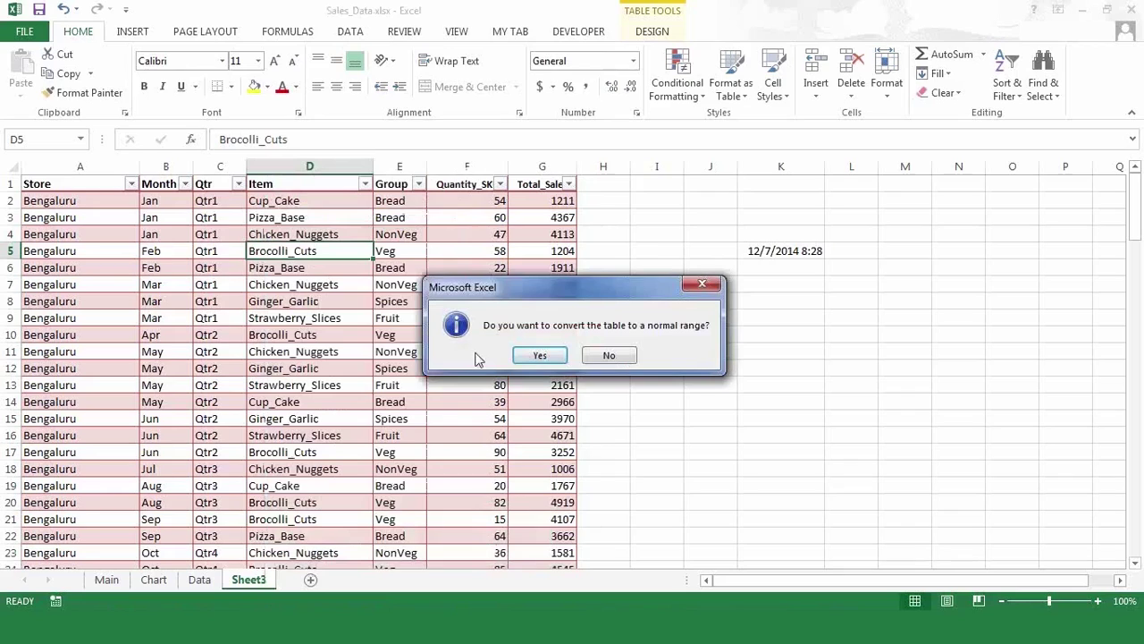
click(539, 358)
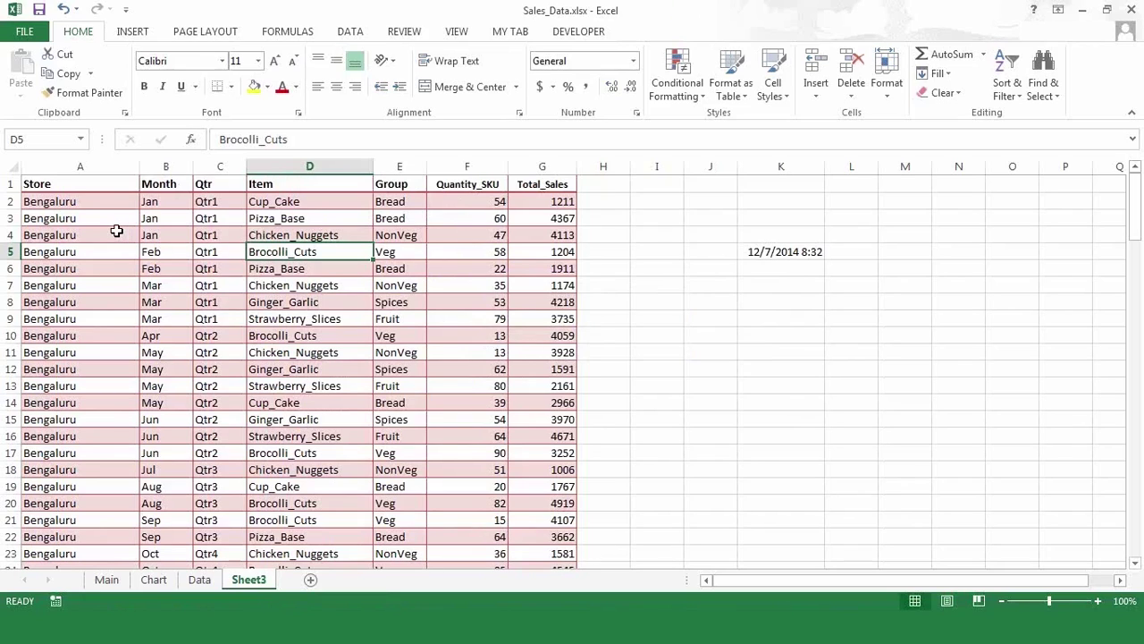
- Set columns A through G to No Fill
click(92, 170)
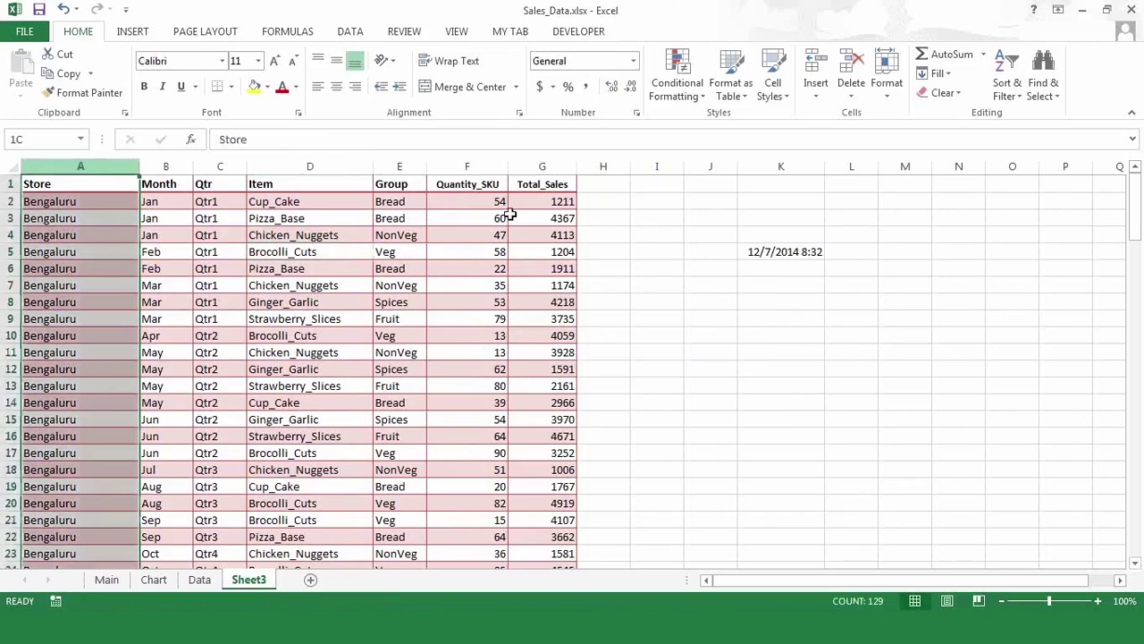
drag(508, 215, 572, 215)
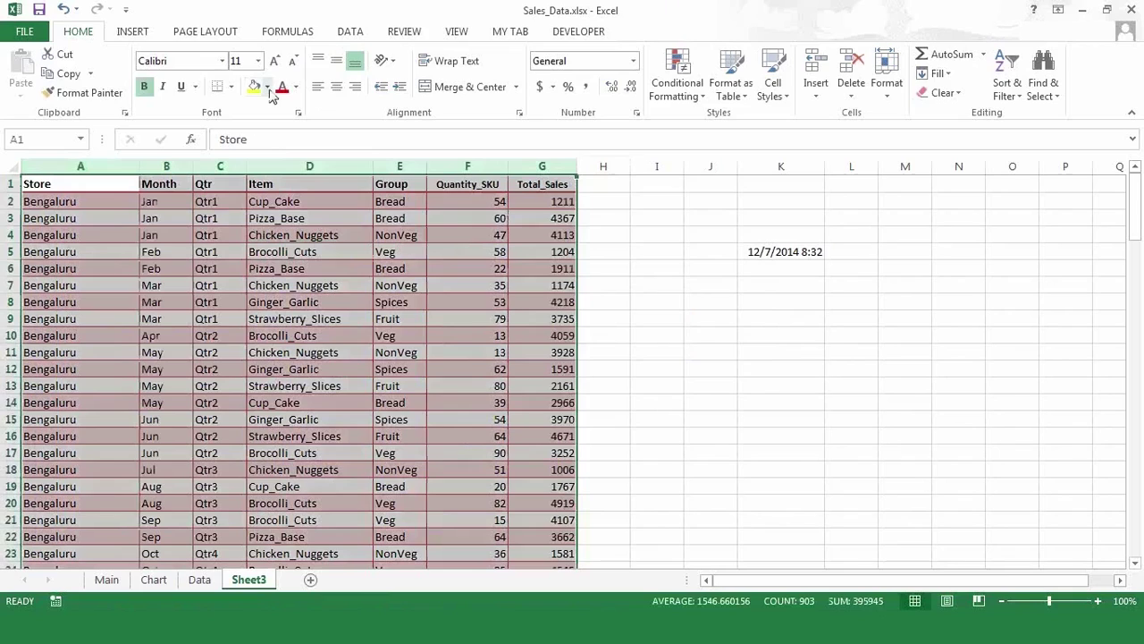
click(267, 87)
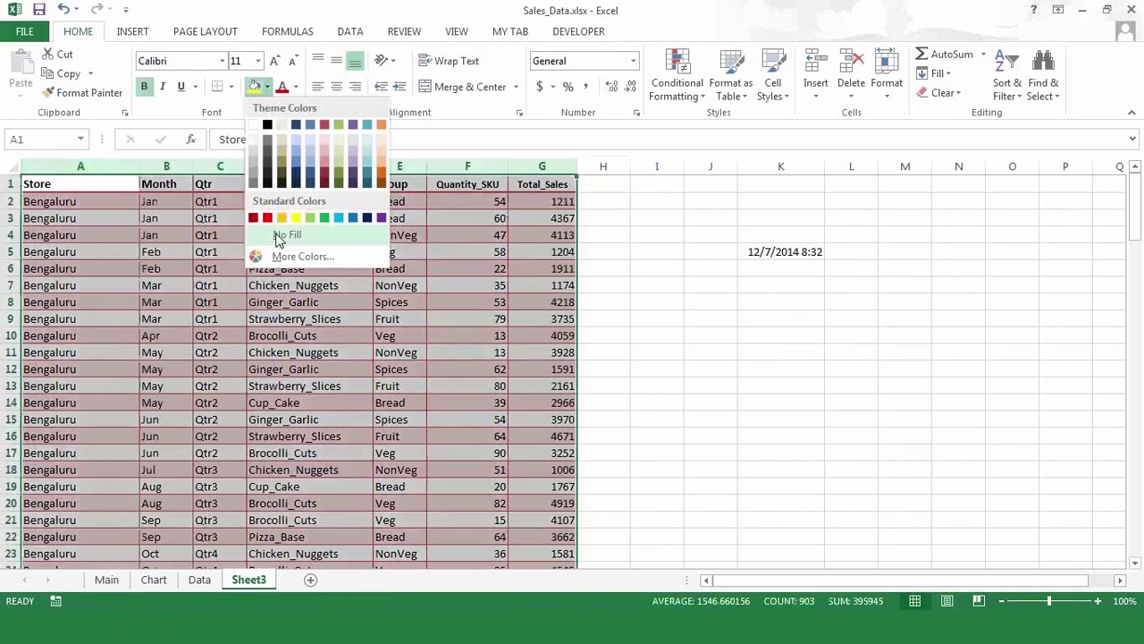
click(276, 234)
- Deselect and check cells D4, C6 and D10 for the cleared shading
click(324, 286)
click(279, 242)
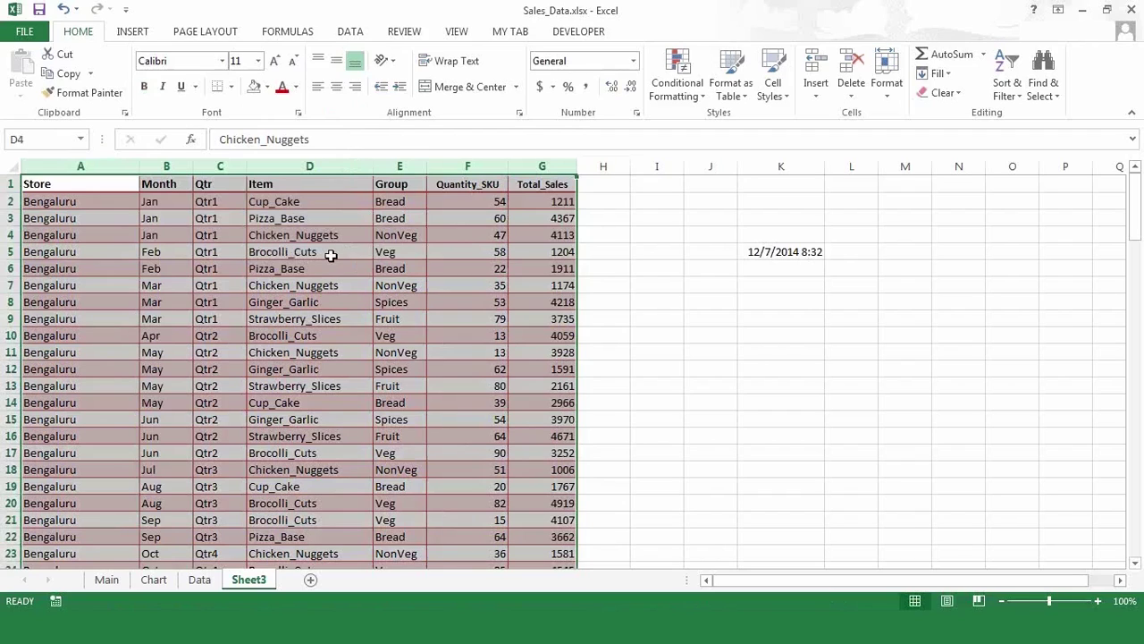
click(331, 256)
click(319, 267)
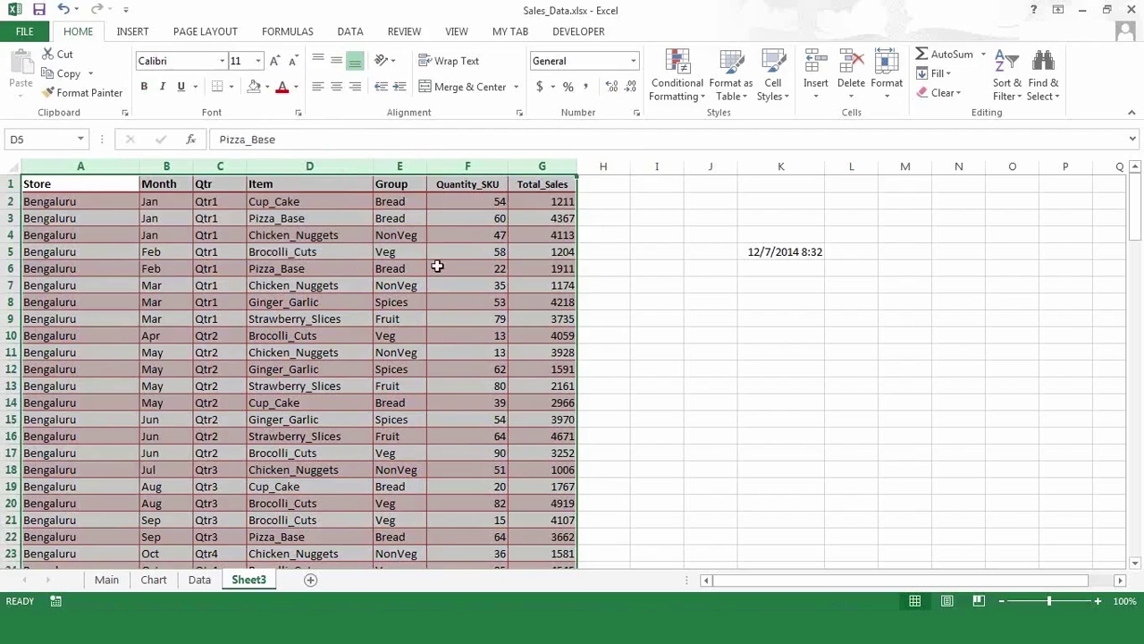
click(636, 254)
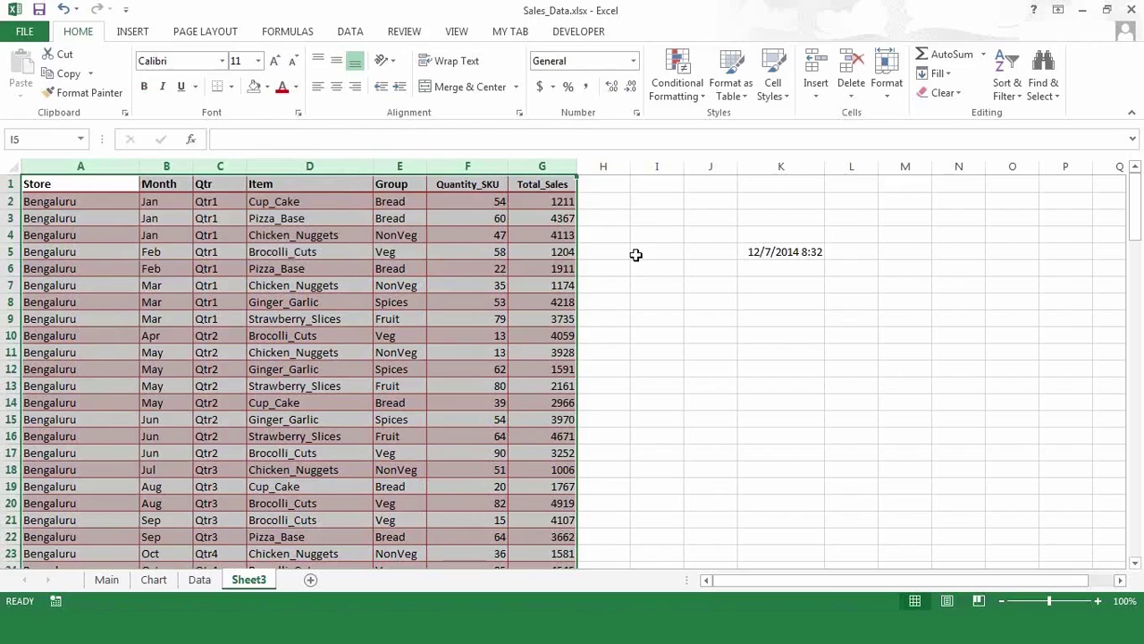
click(241, 270)
click(604, 328)
click(233, 269)
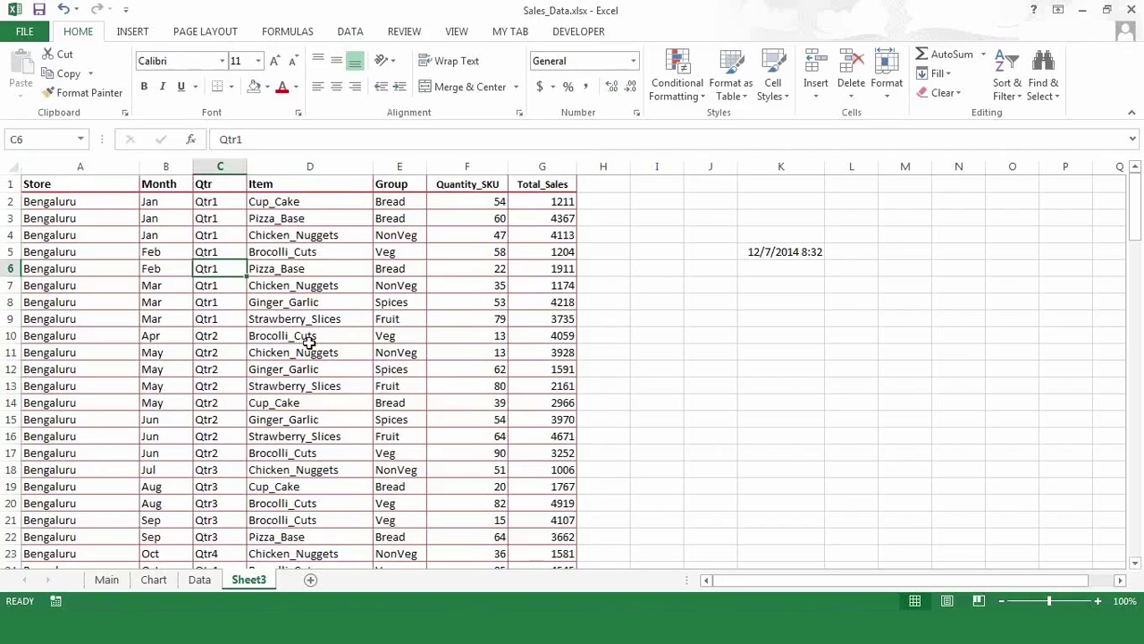
click(309, 341)
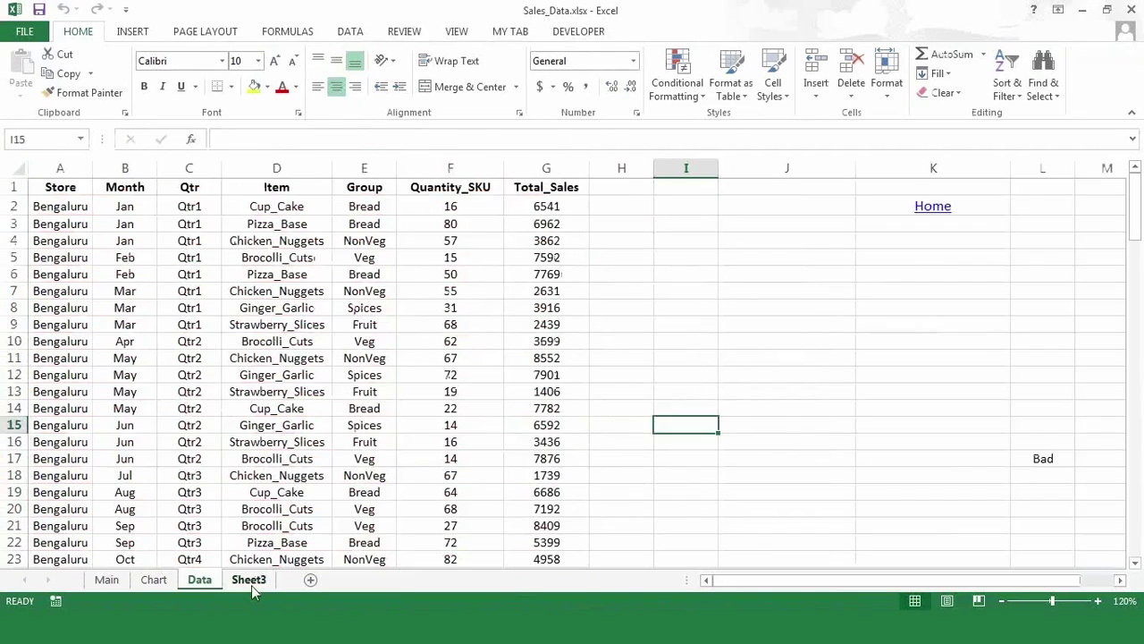
- Return to Sheet3 and select cells D3 and F4
click(249, 581)
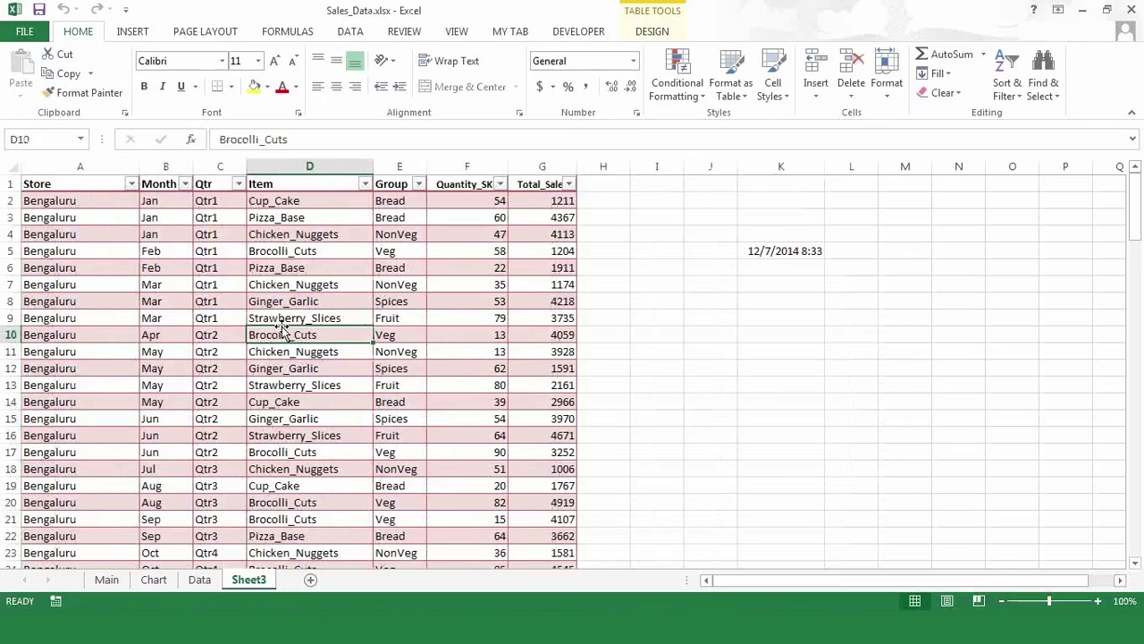
click(347, 217)
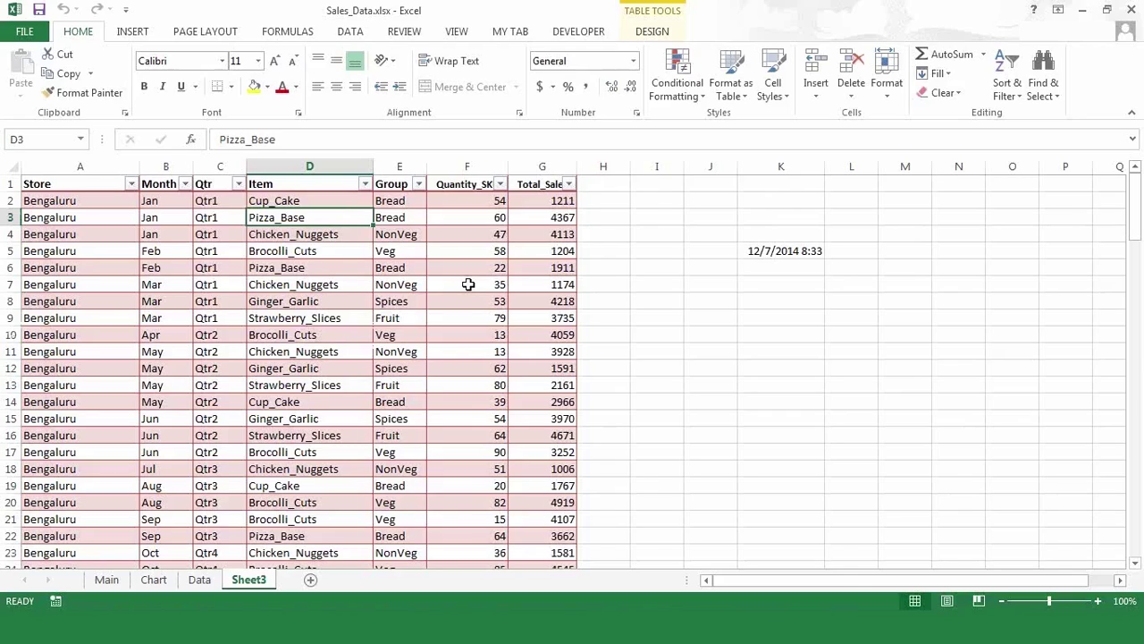
click(496, 233)
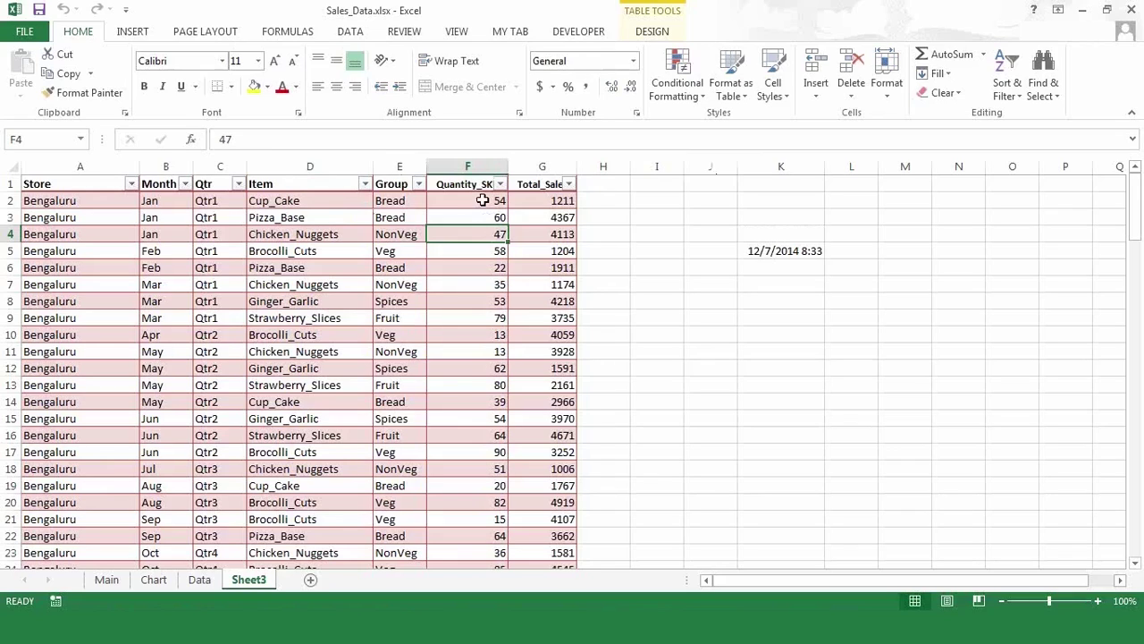
- Select F2:F13, settle on F2 (54), and bring up the Conditional Formatting menu
drag(483, 200, 497, 388)
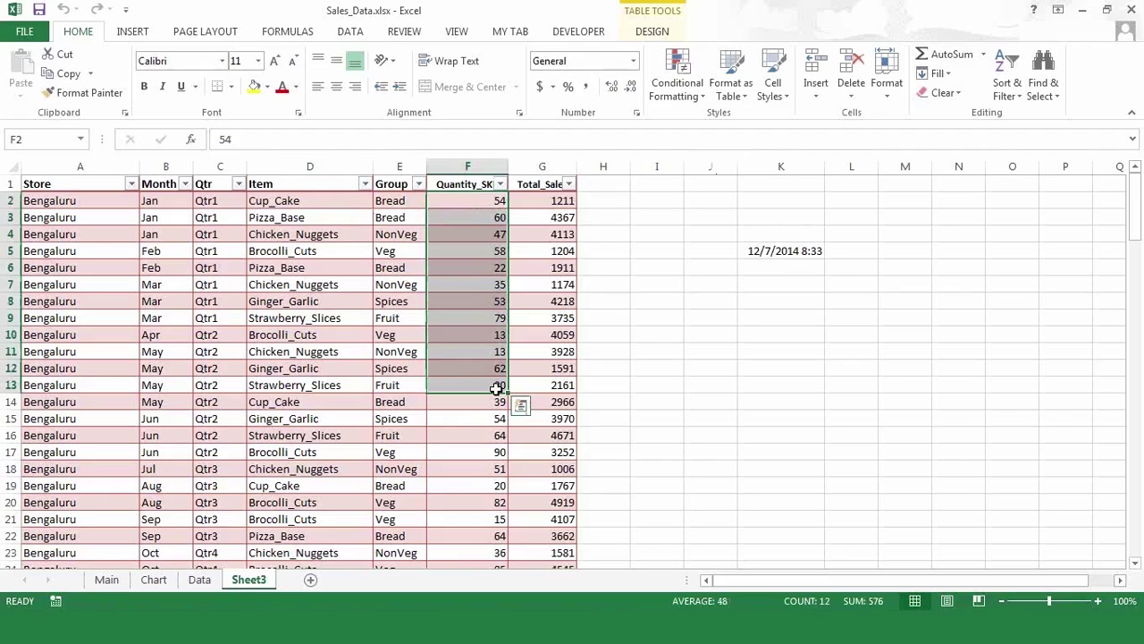
click(484, 204)
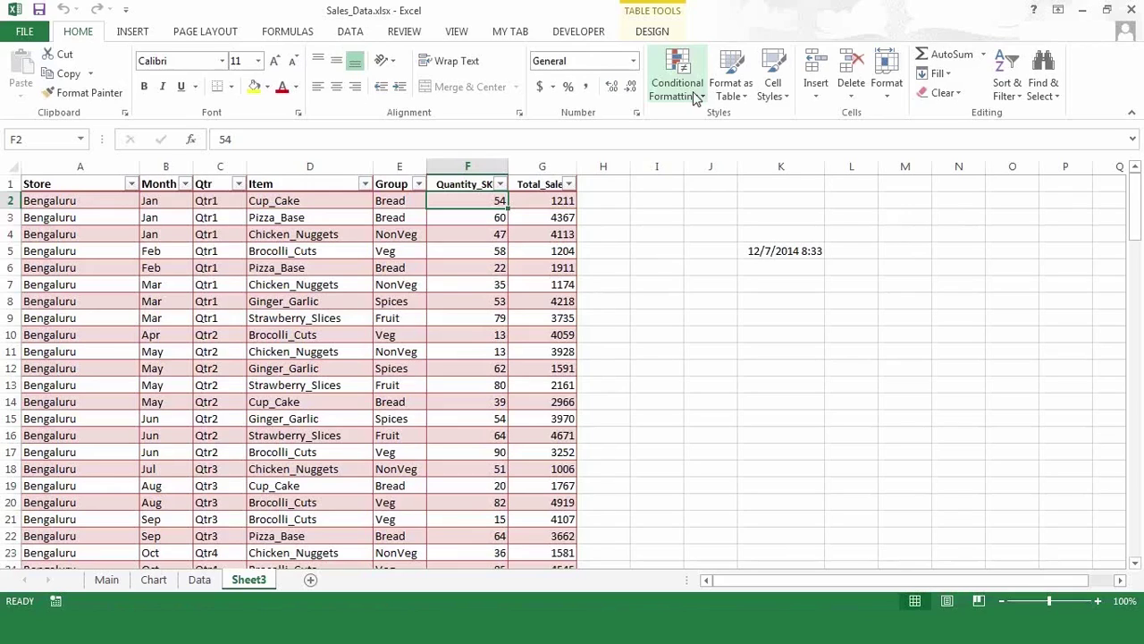
click(477, 247)
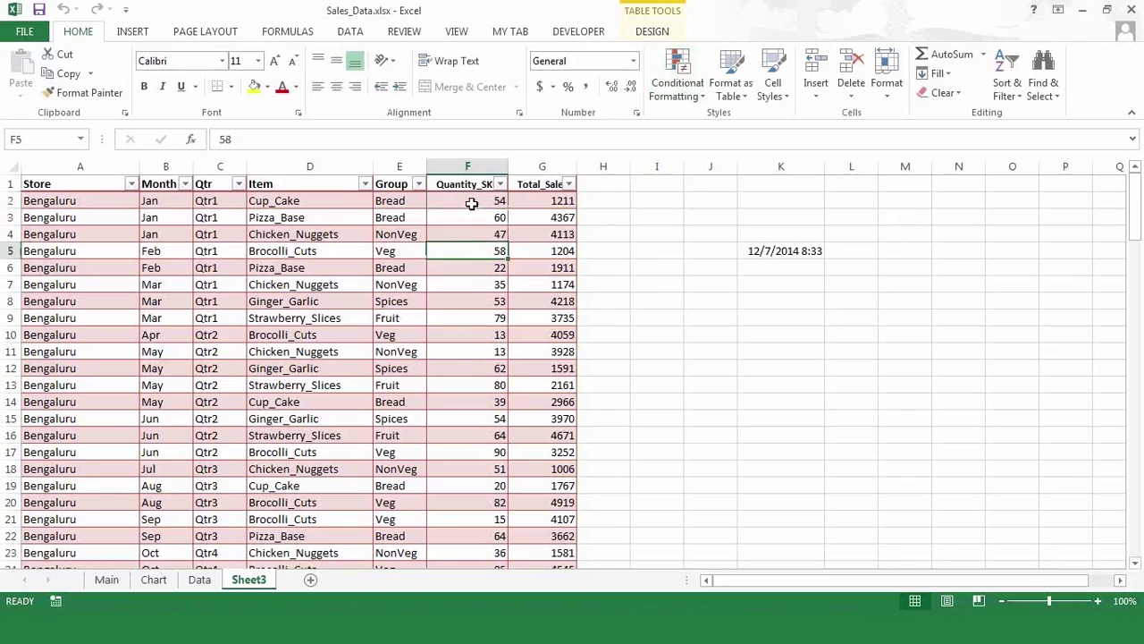
click(471, 204)
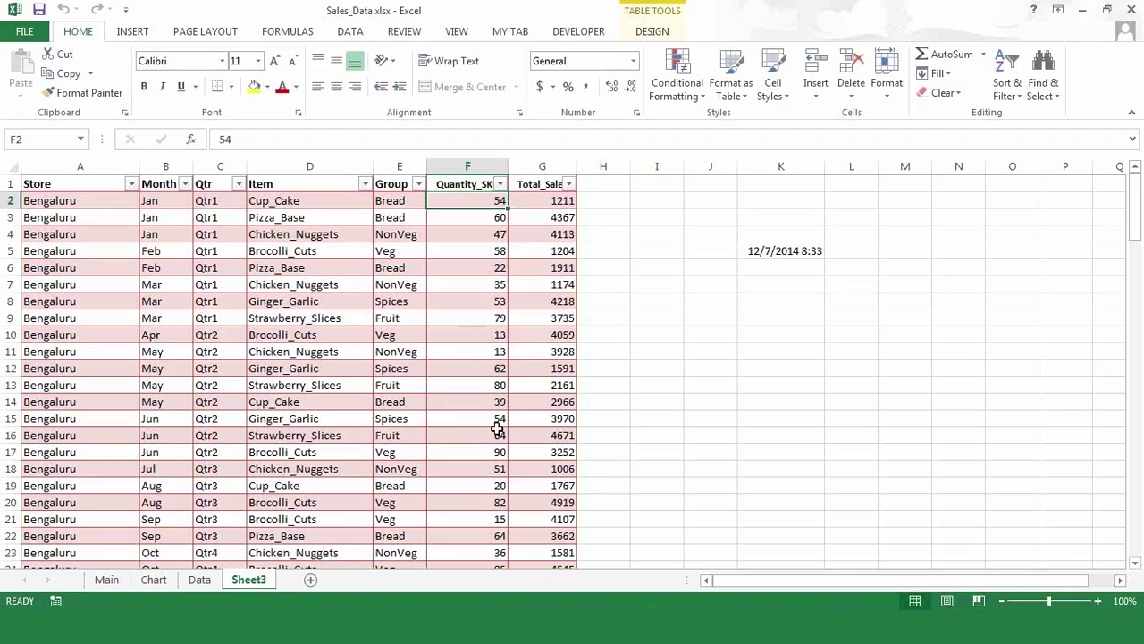
click(475, 231)
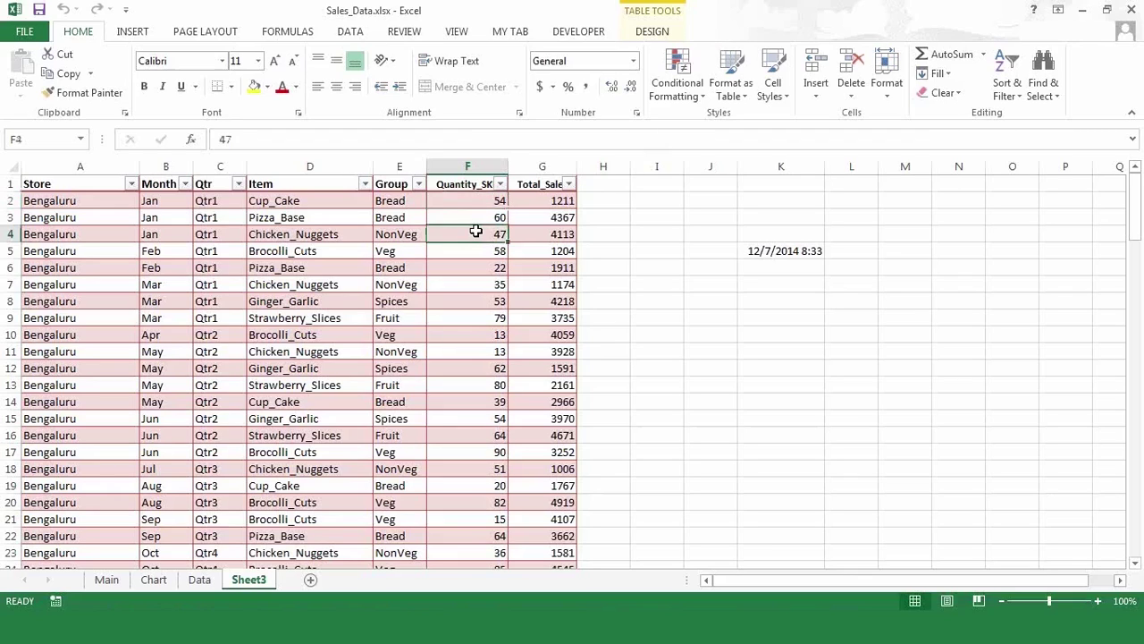
click(474, 200)
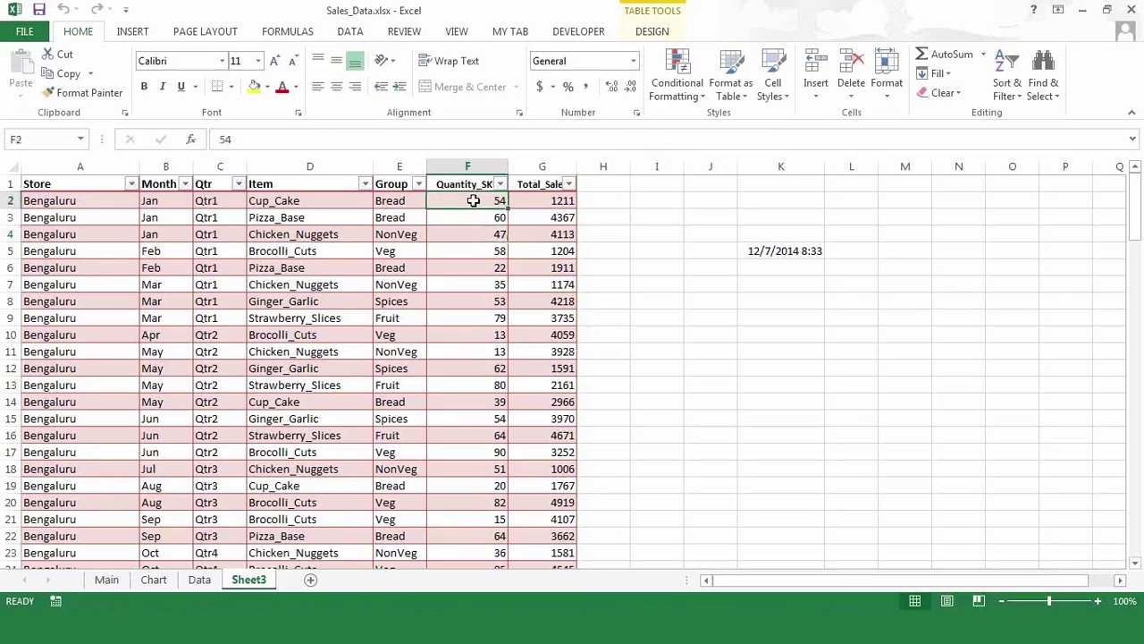
click(699, 105)
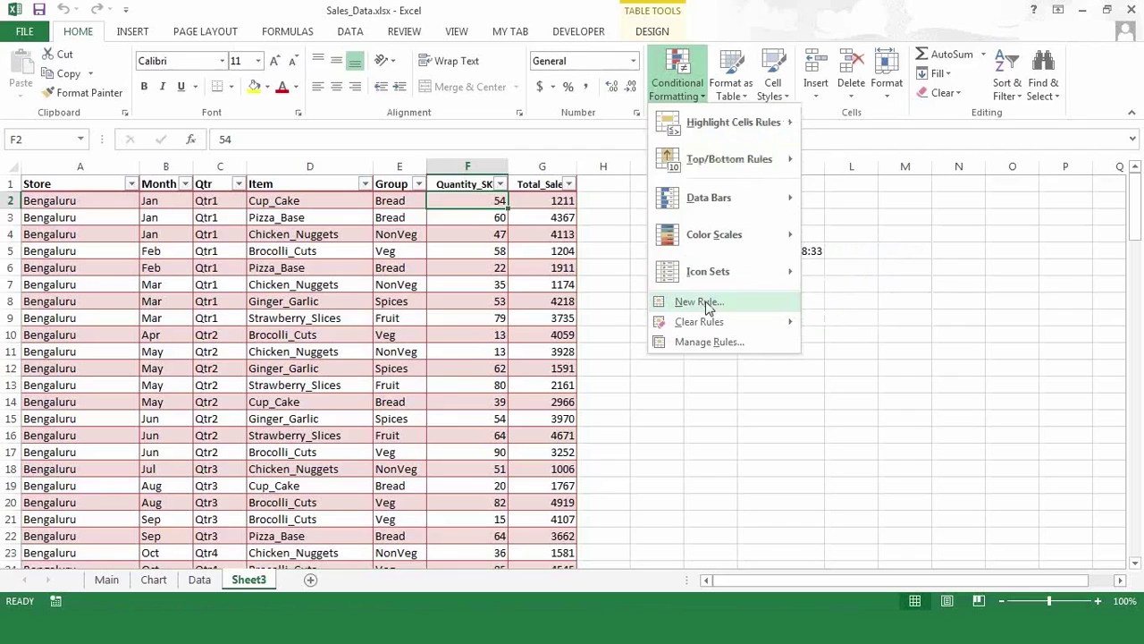
- Create a new cell-value rule for values greater than 50
click(706, 304)
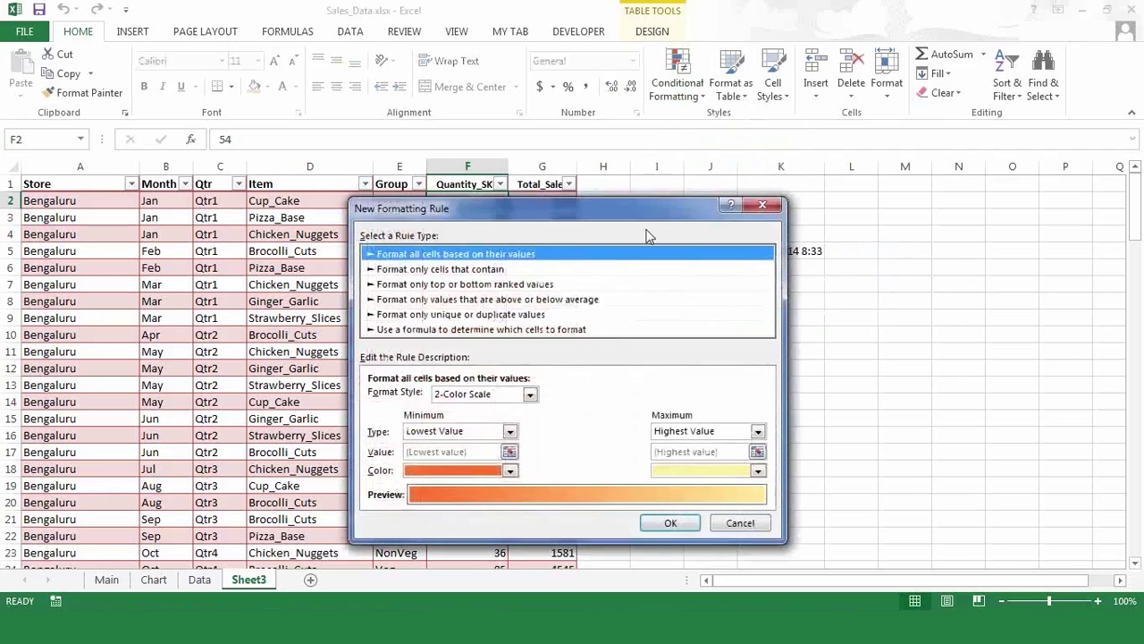
drag(628, 217, 426, 326)
click(425, 317)
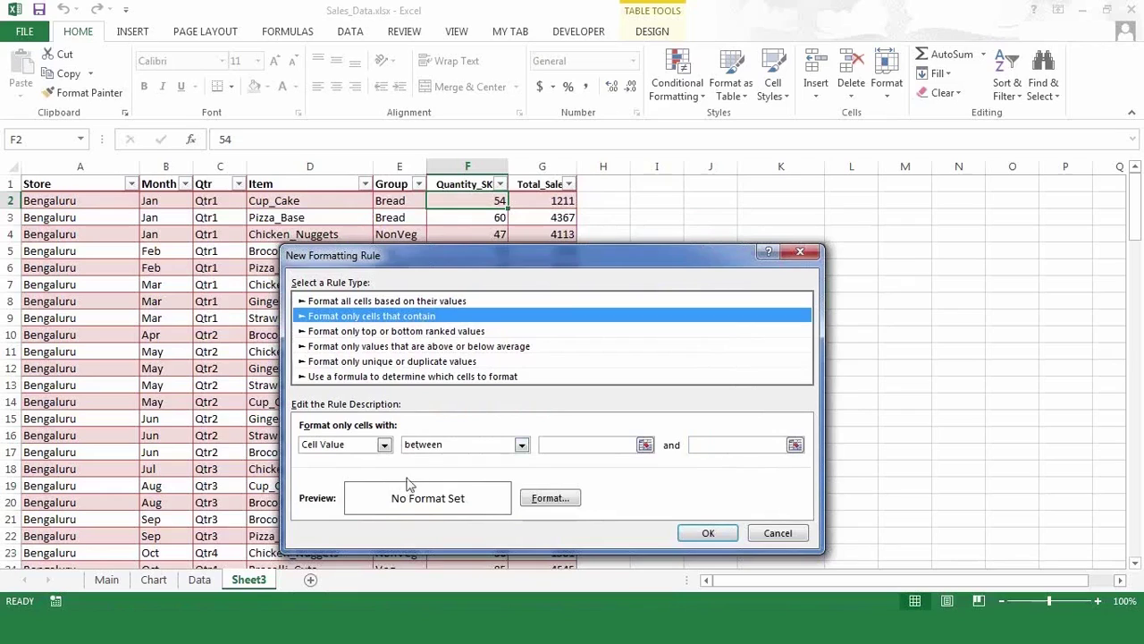
click(522, 446)
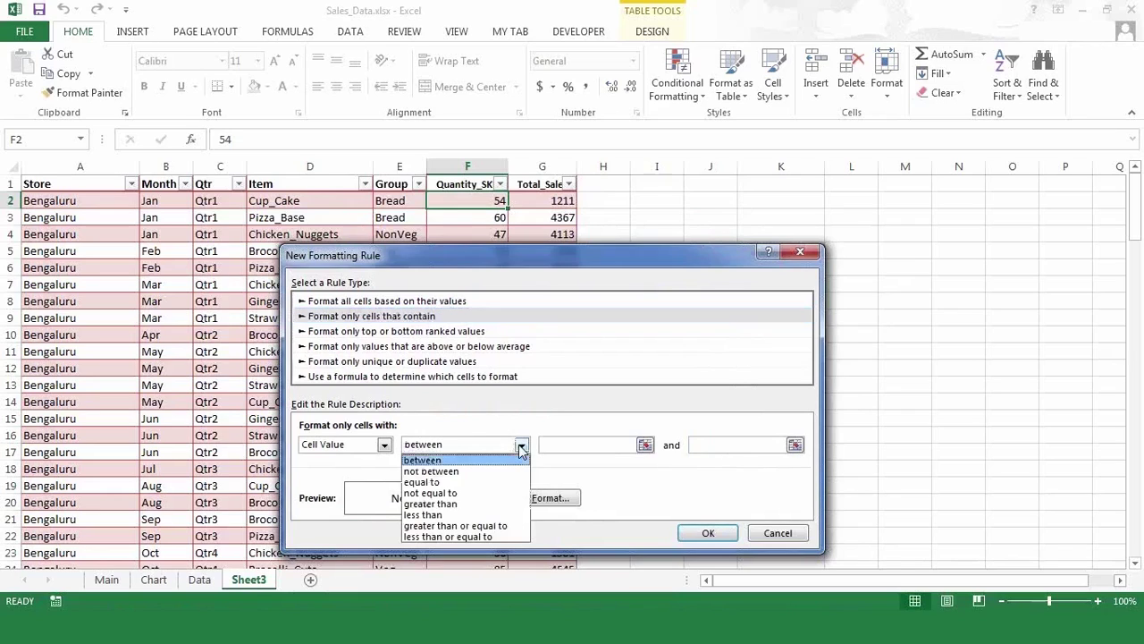
click(468, 504)
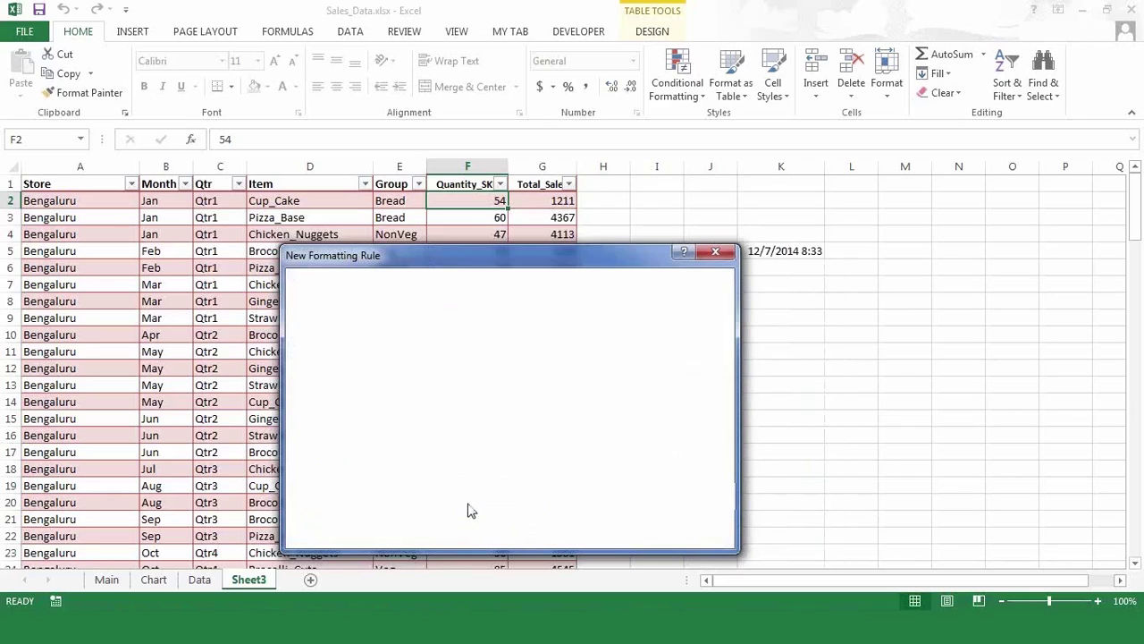
click(582, 445)
text(50)
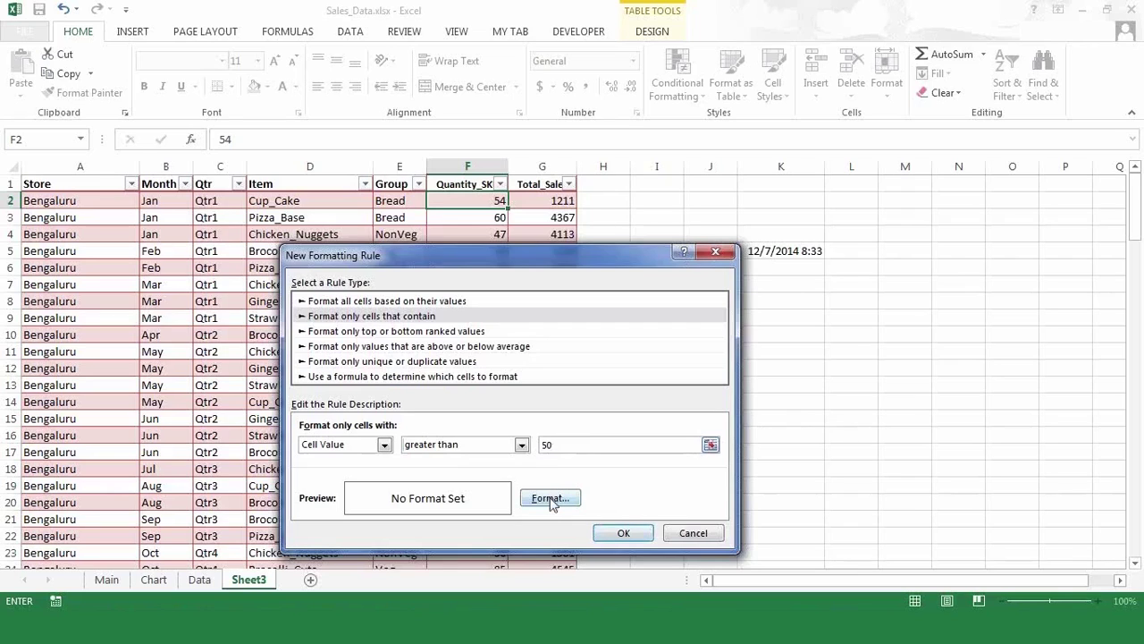
- Give the rule a gold fill and apply it to F2
click(552, 503)
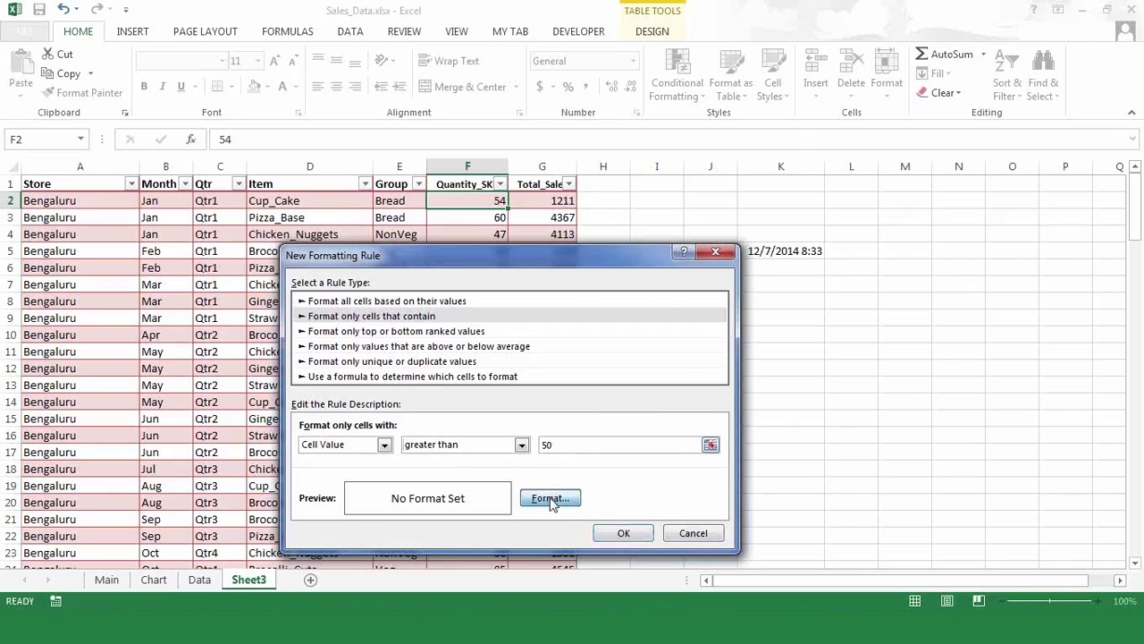
click(519, 173)
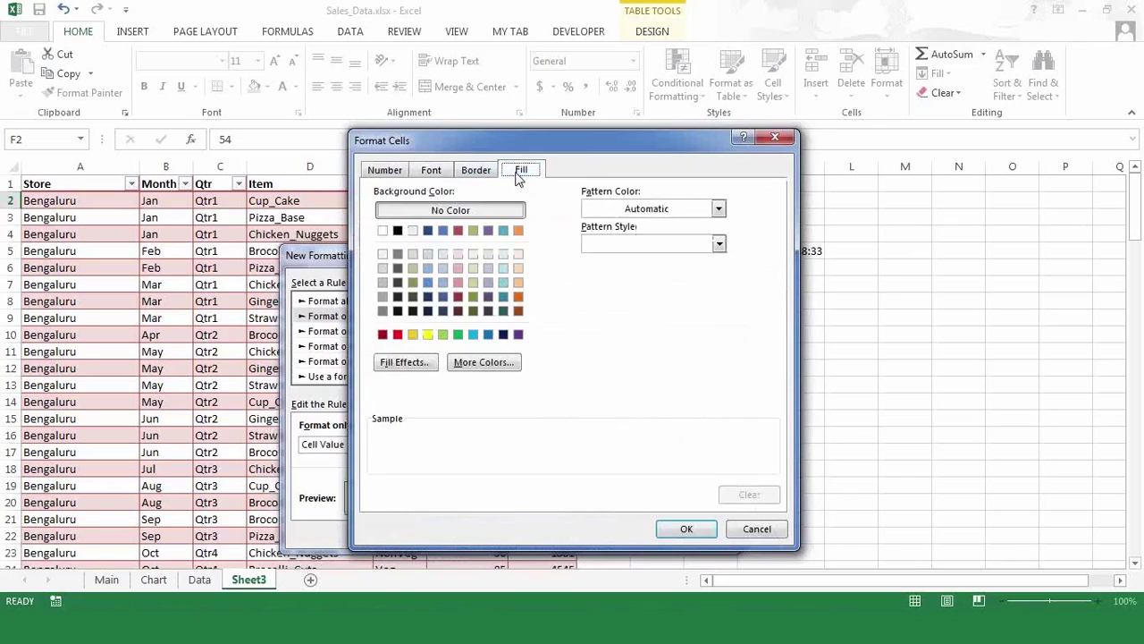
click(413, 335)
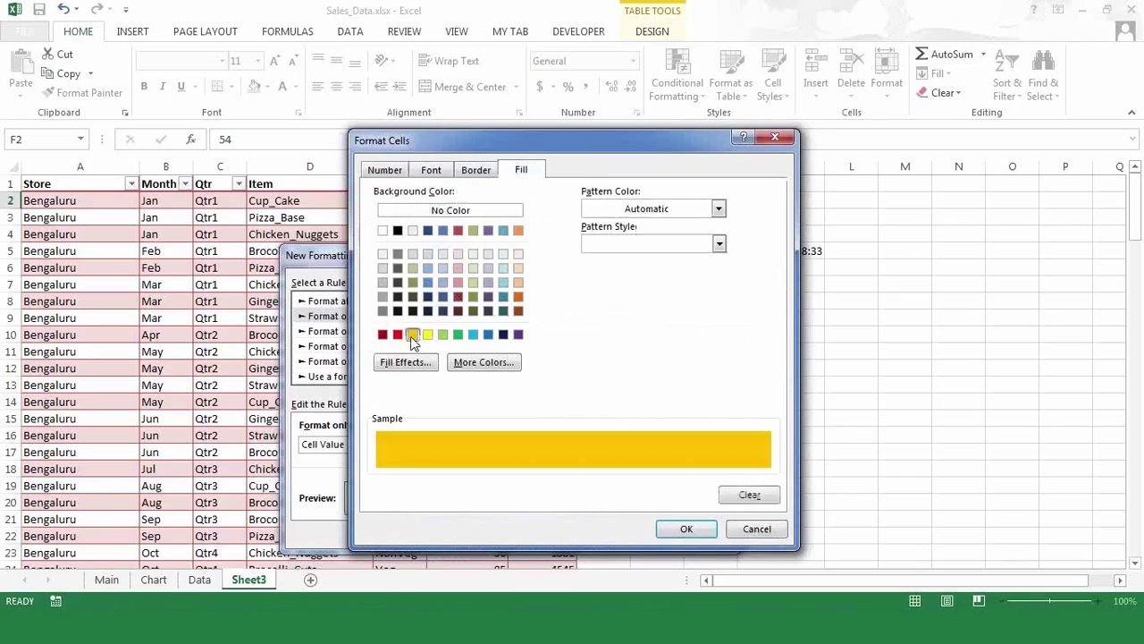
click(666, 531)
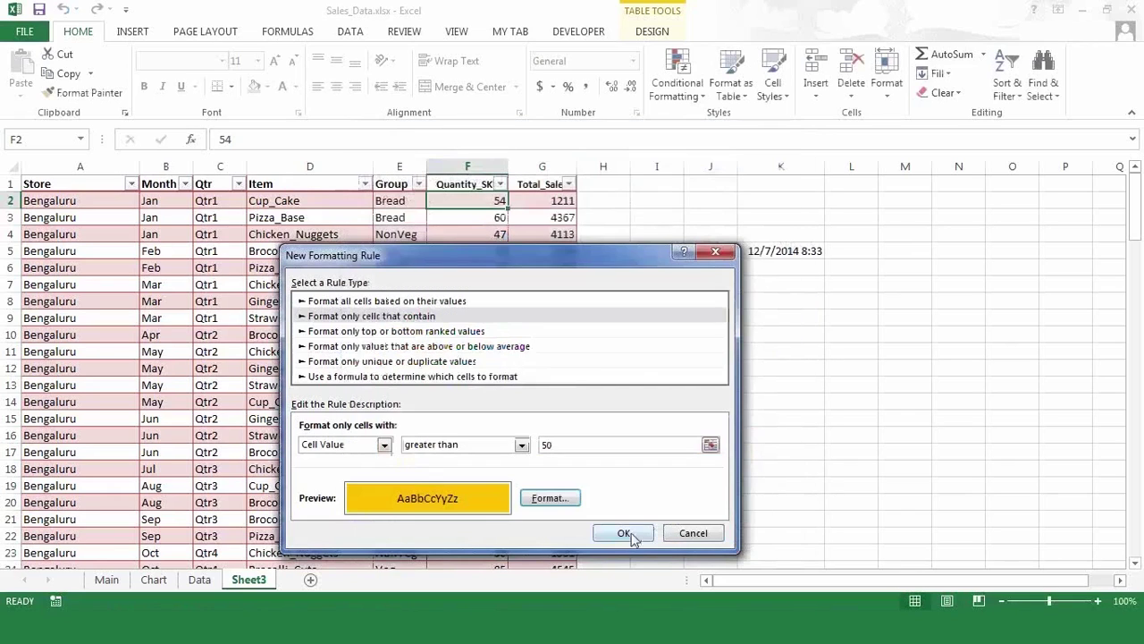
click(624, 533)
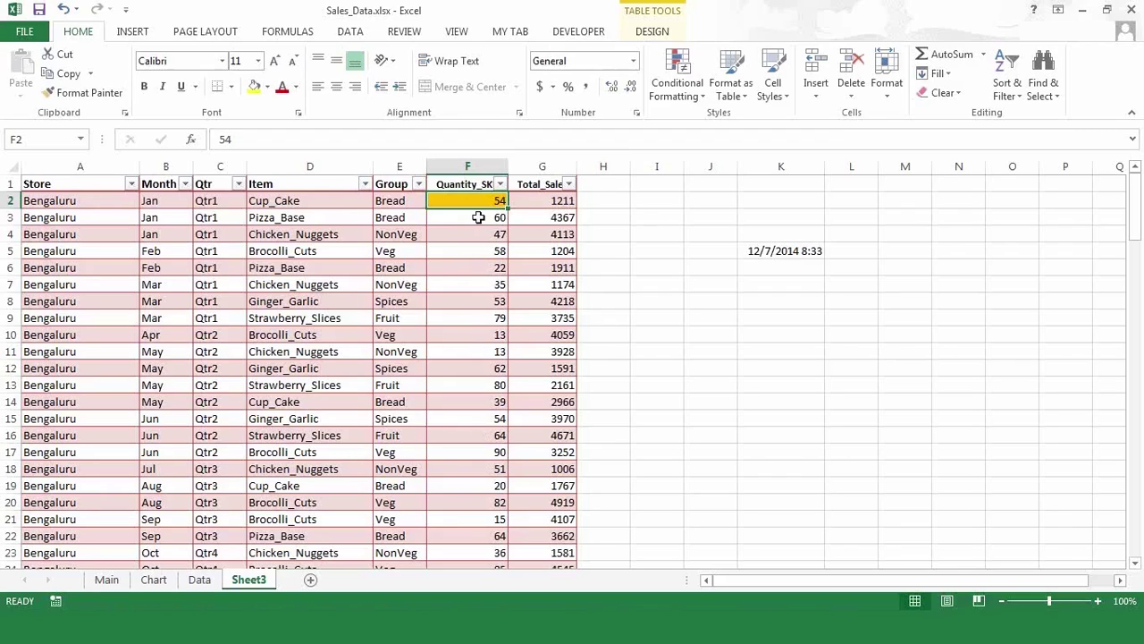
- Format-paint F2's gold highlighting down column F across F3:F129
click(479, 217)
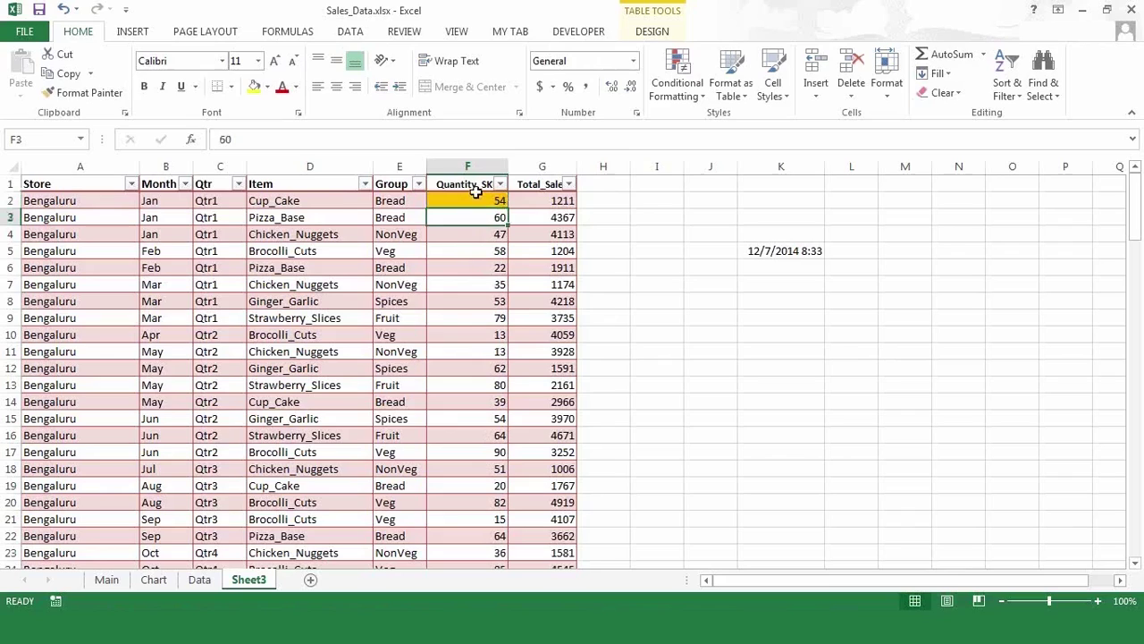
click(476, 199)
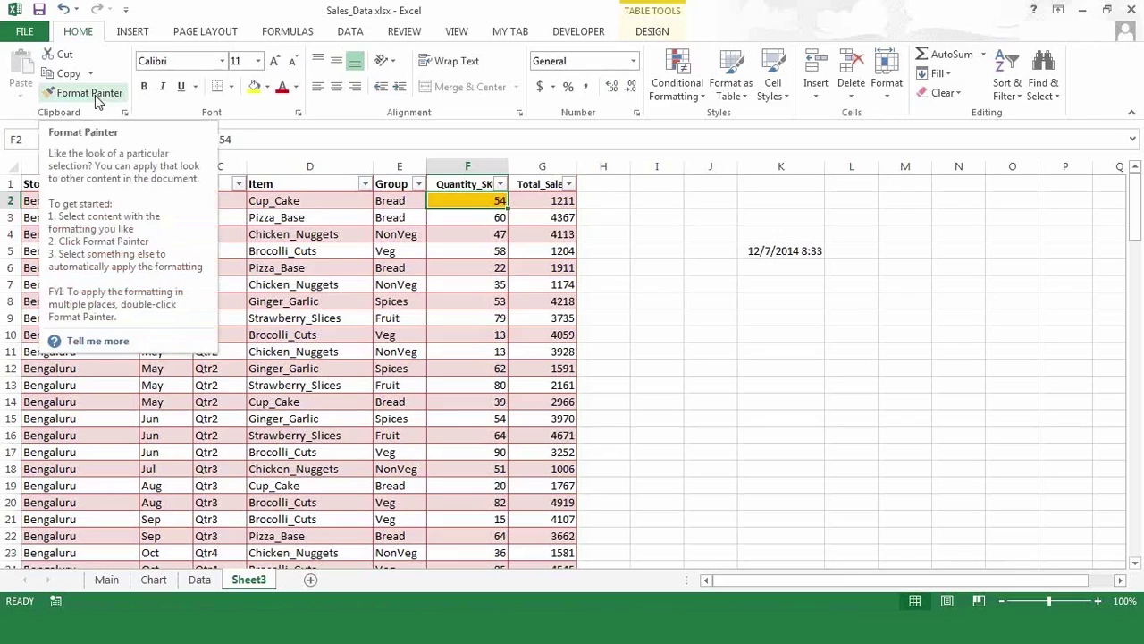
click(97, 100)
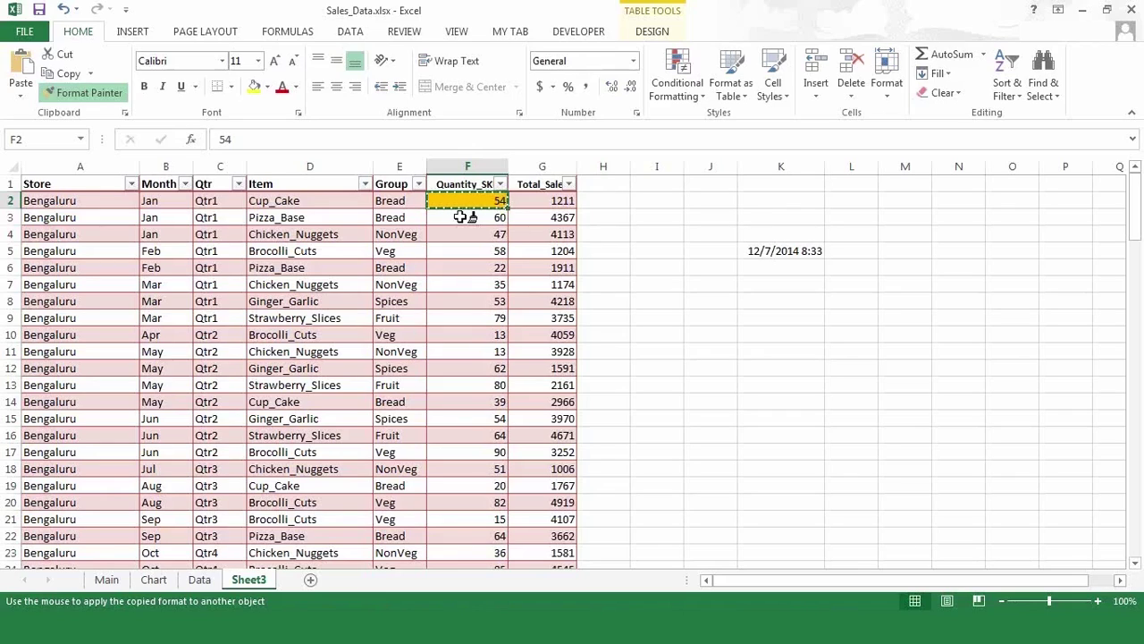
mouse_move(459, 217)
mouse_down()
mouse_move(450, 330)
mouse_move(466, 446)
mouse_move(463, 534)
mouse_move(496, 547)
mouse_move(477, 540)
mouse_up()
key(Up)
key(Up)
key(Down)
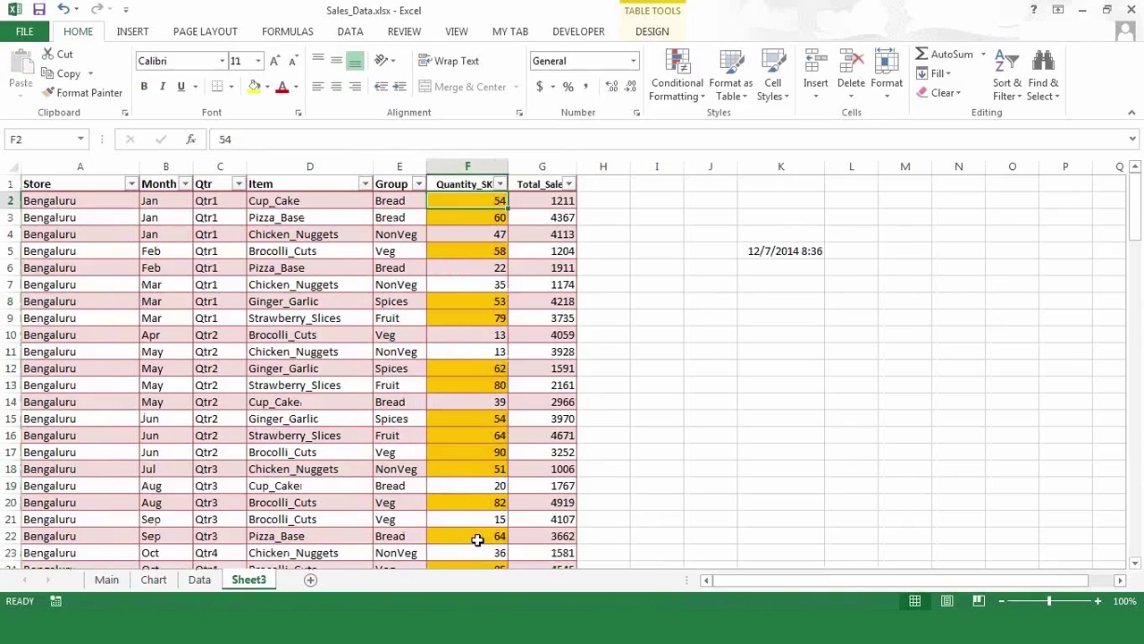
click(547, 205)
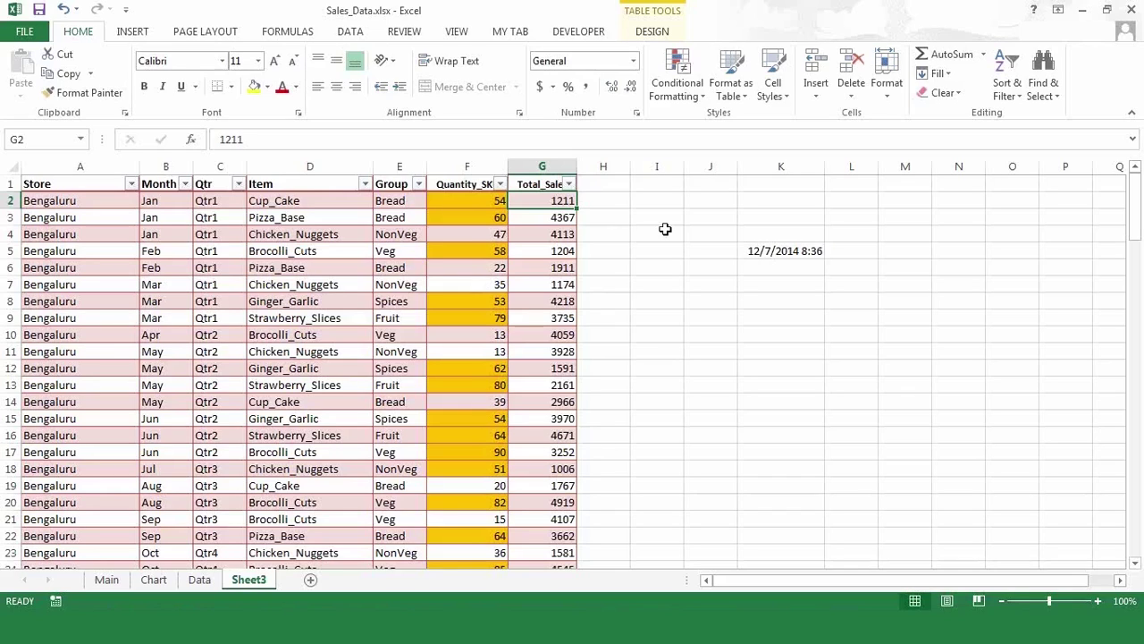
- Enter the label 'qty' in J1 and the threshold 60 in K1
click(726, 184)
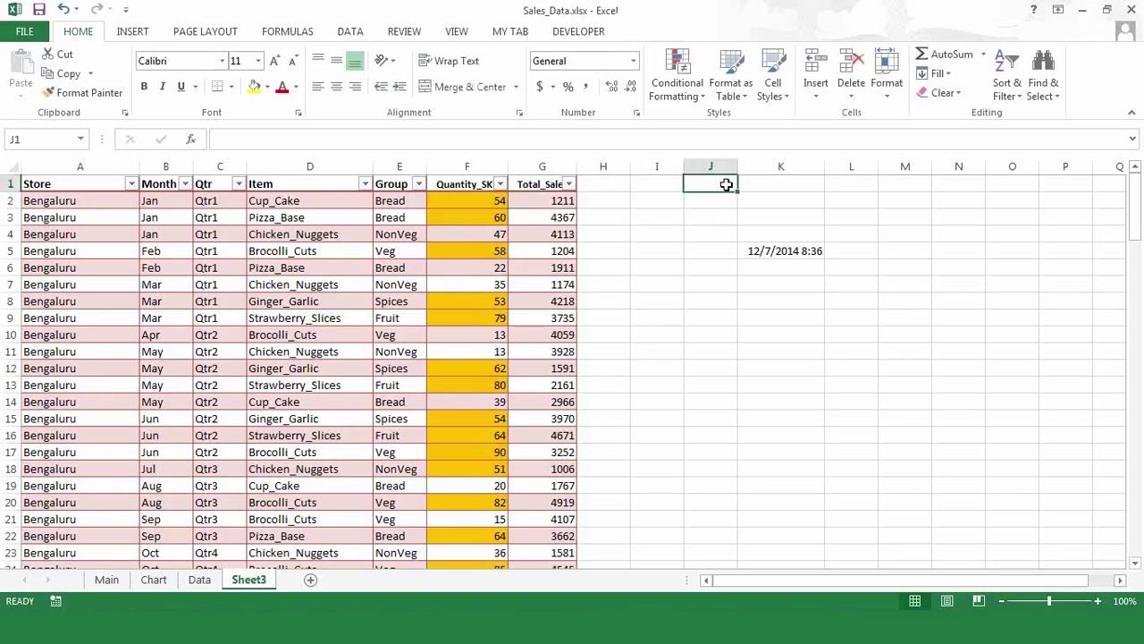
text(qyt)
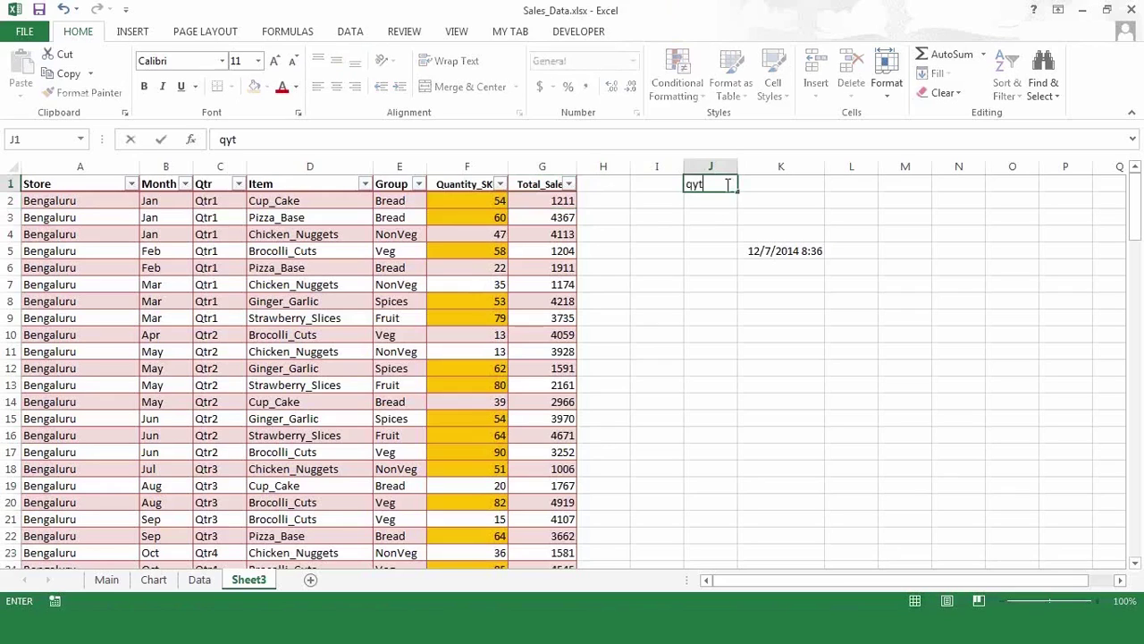
key(BackSpace)
key(BackSpace)
text(ty)
key(Tab)
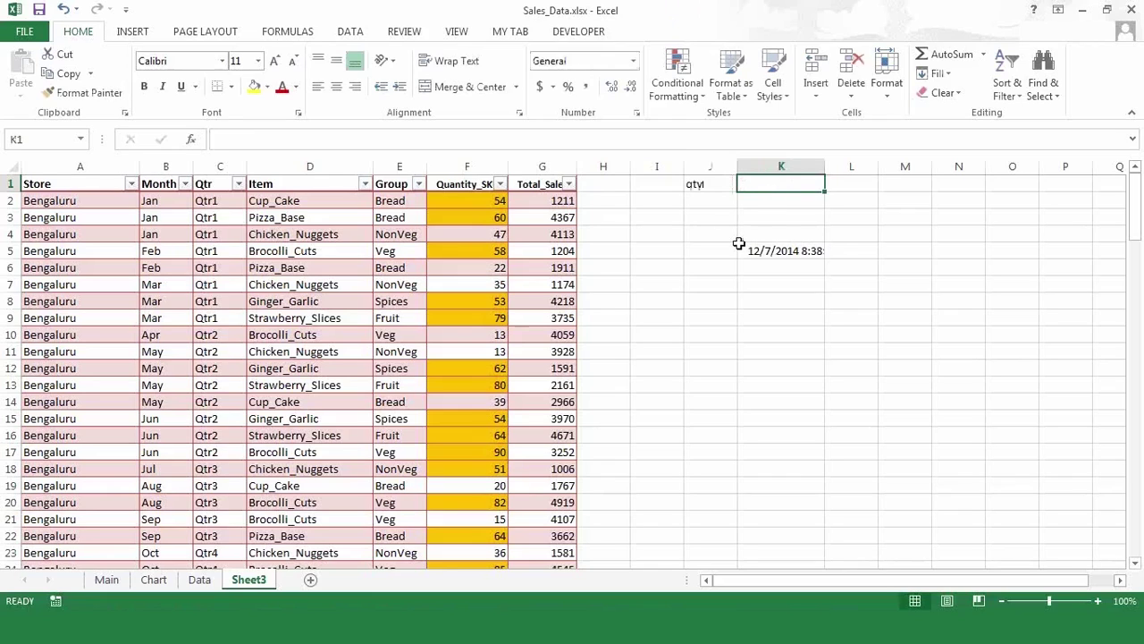
text(60)
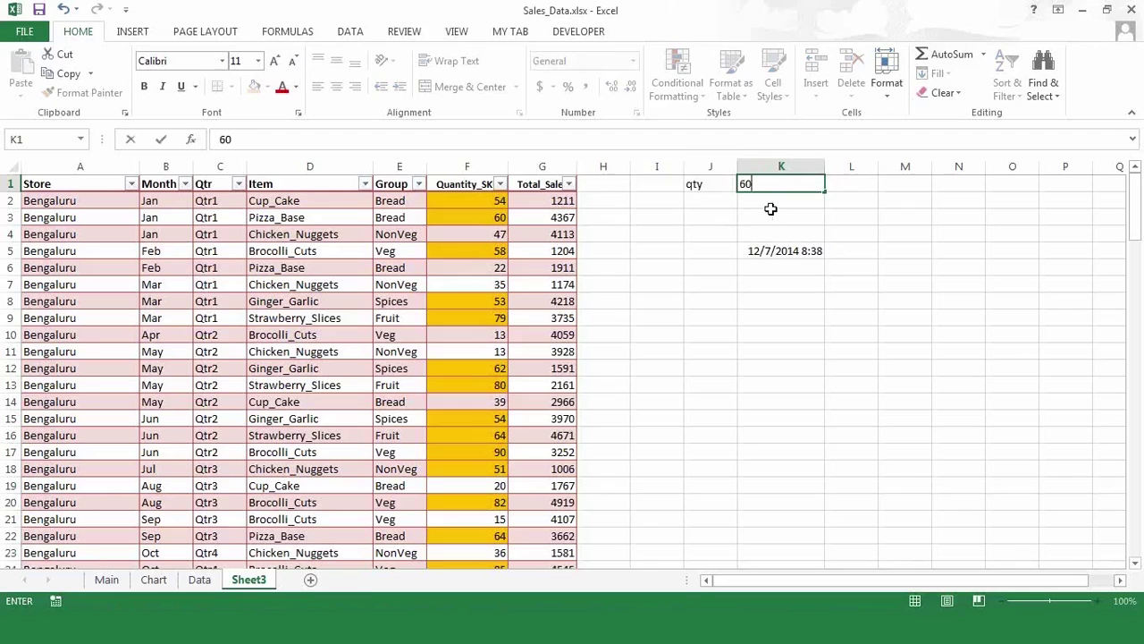
click(773, 213)
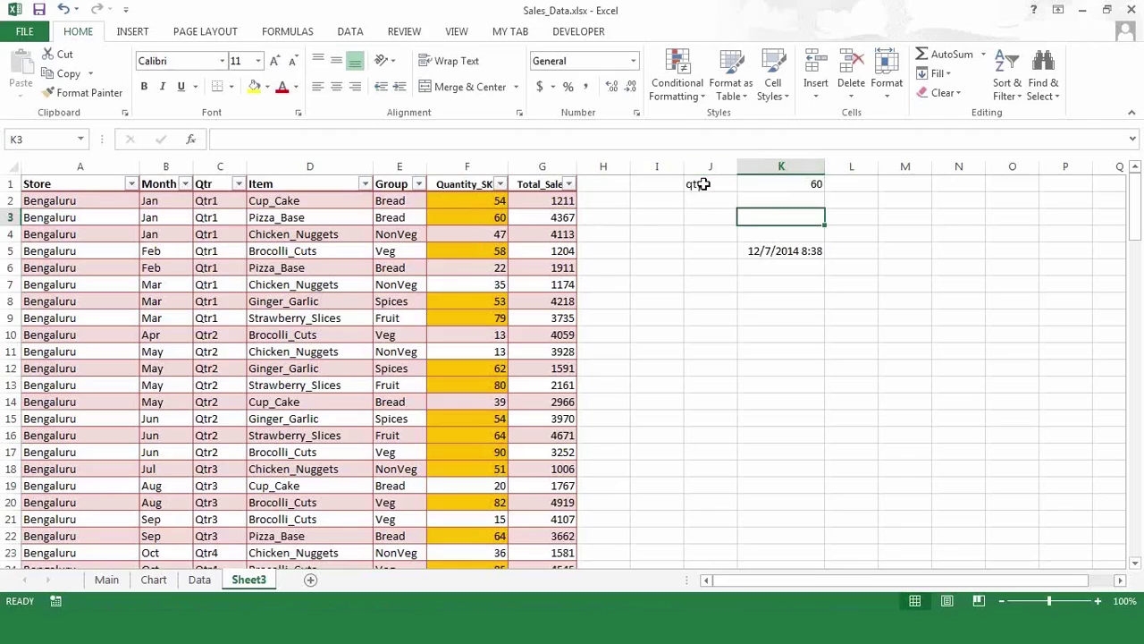
- Centre the J1:K1 label cells and reselect cell F2
drag(704, 184, 782, 184)
click(336, 86)
click(654, 260)
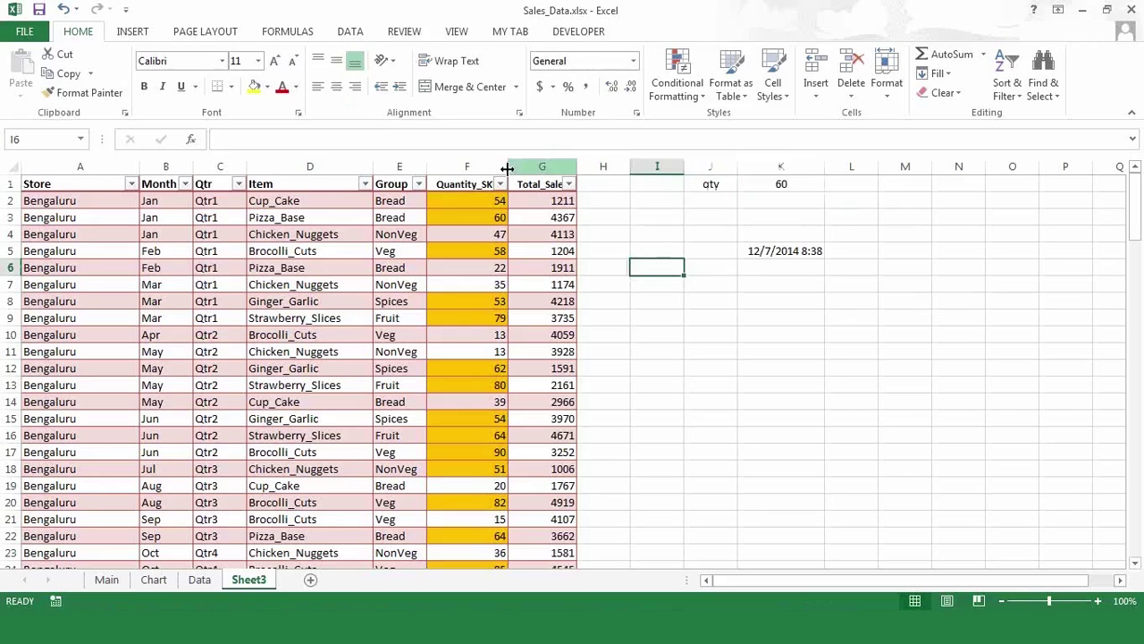
click(476, 198)
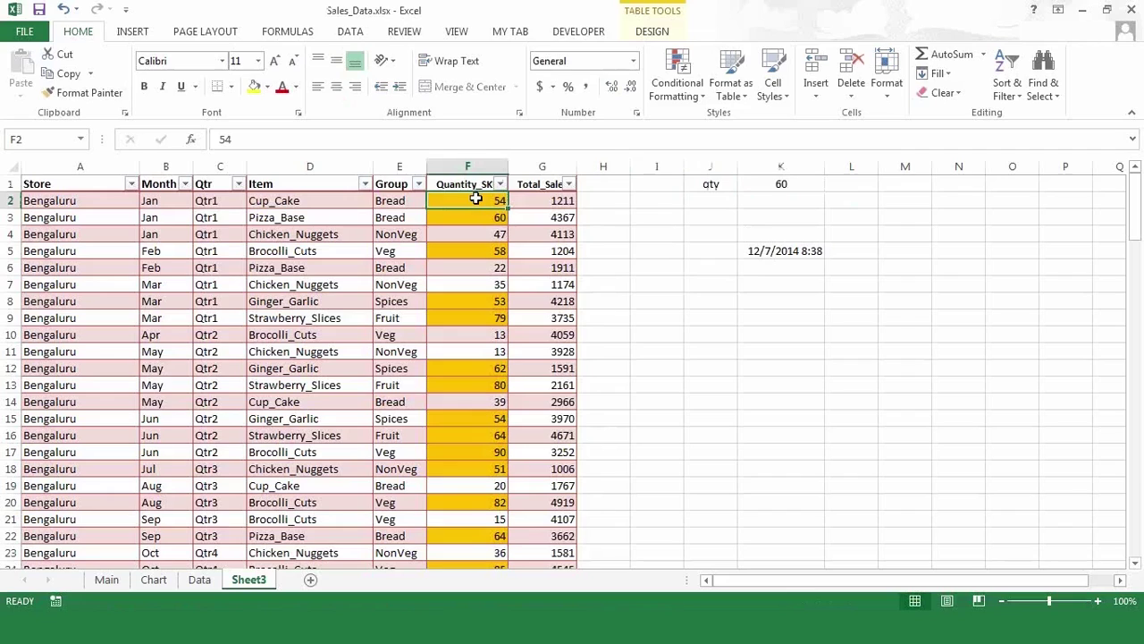
- Clear Rules from Entire Sheet, removing the gold fill from the Quantity_SKU values
right_click(478, 202)
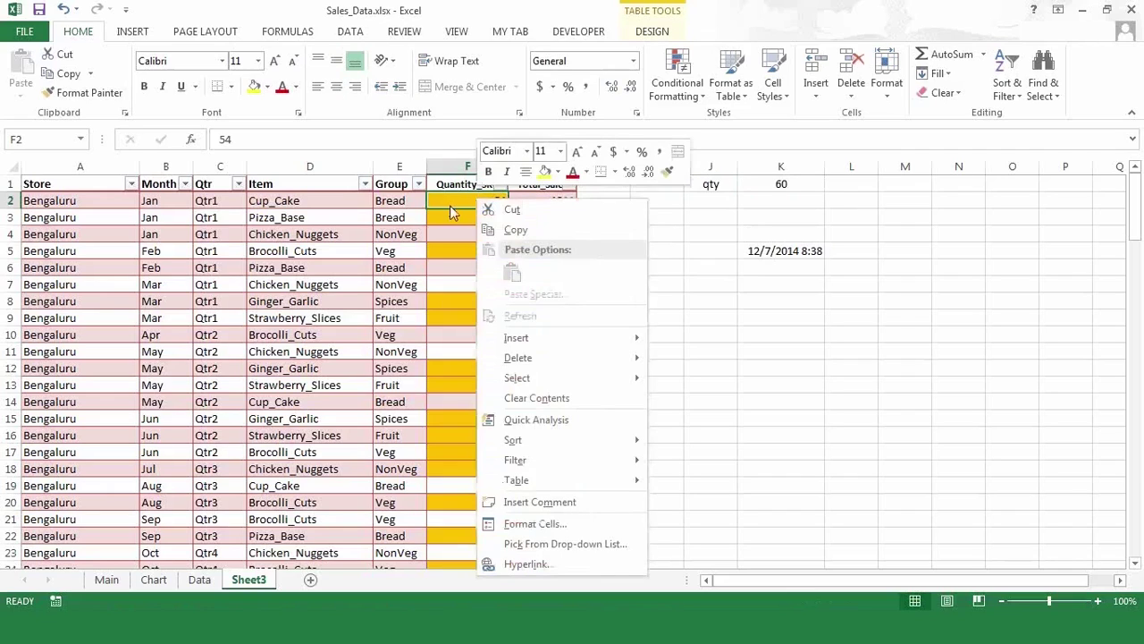
click(448, 205)
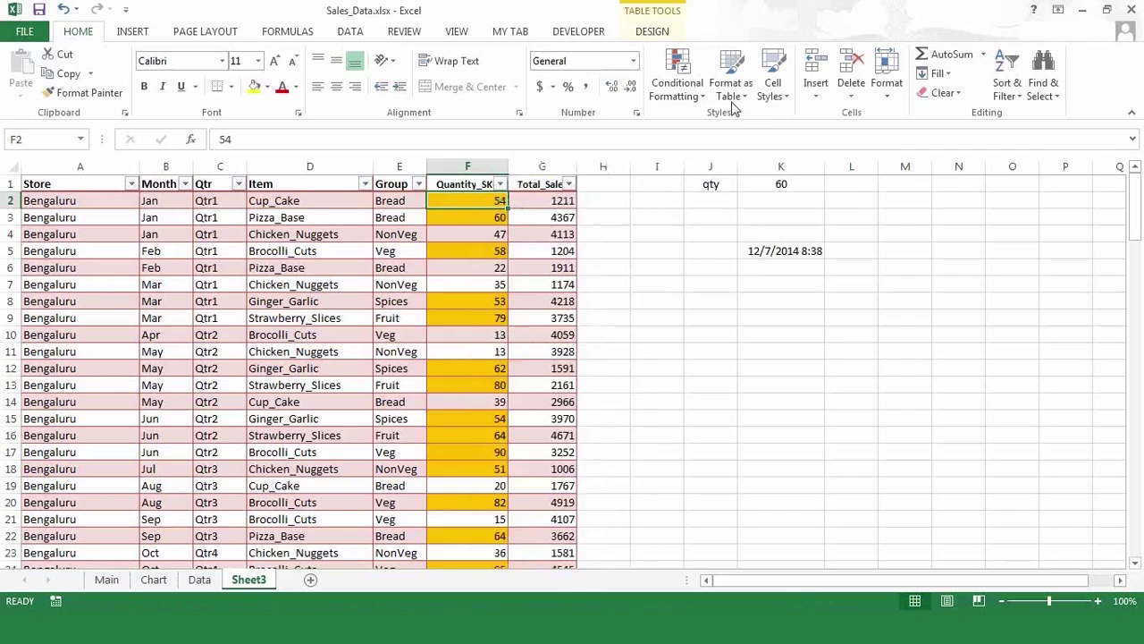
click(705, 98)
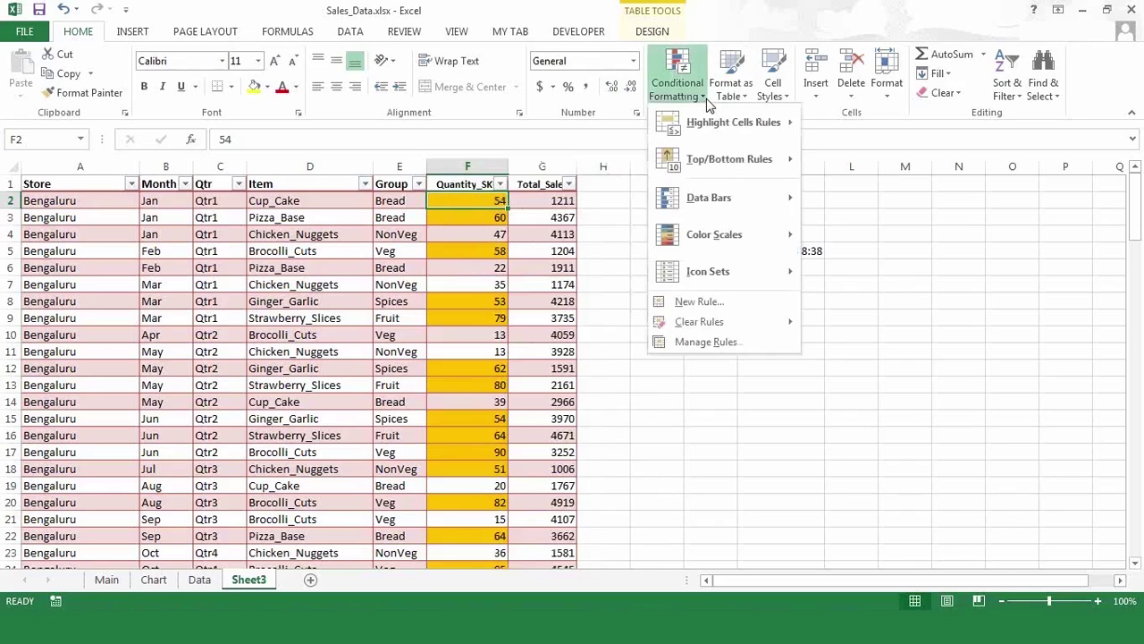
mouse_move(698, 325)
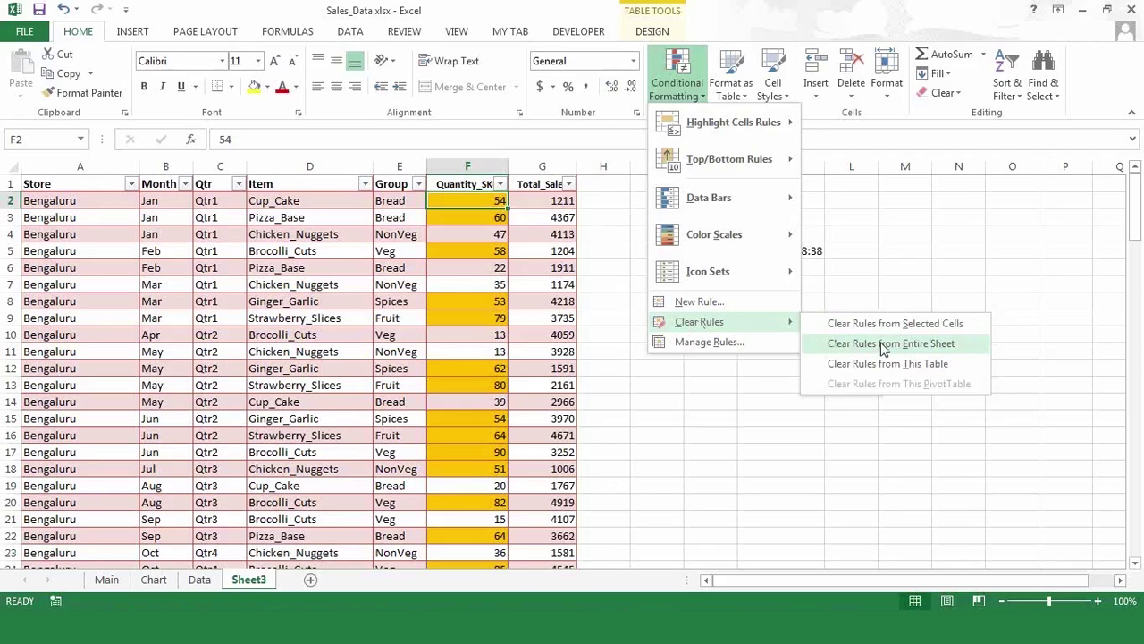
click(883, 345)
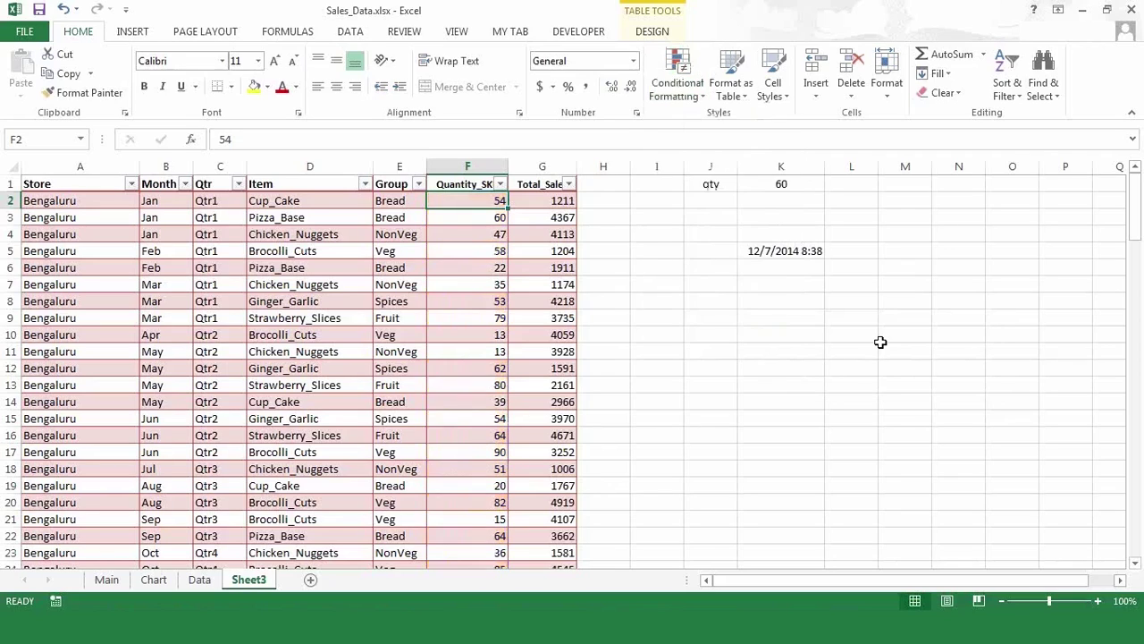
click(491, 336)
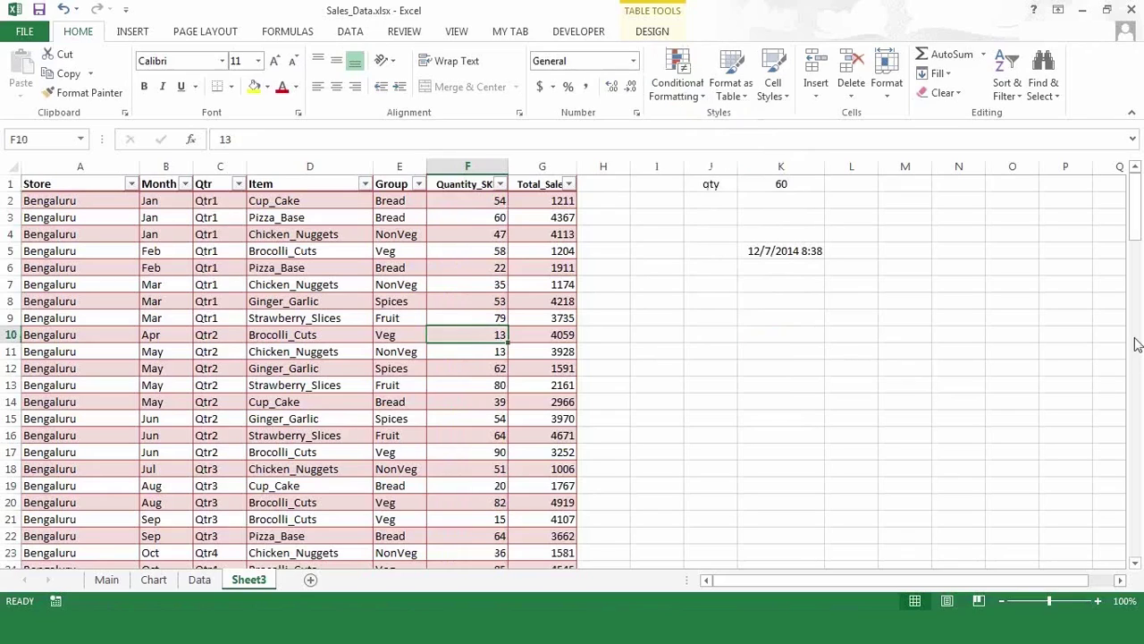
key(alt+F11)
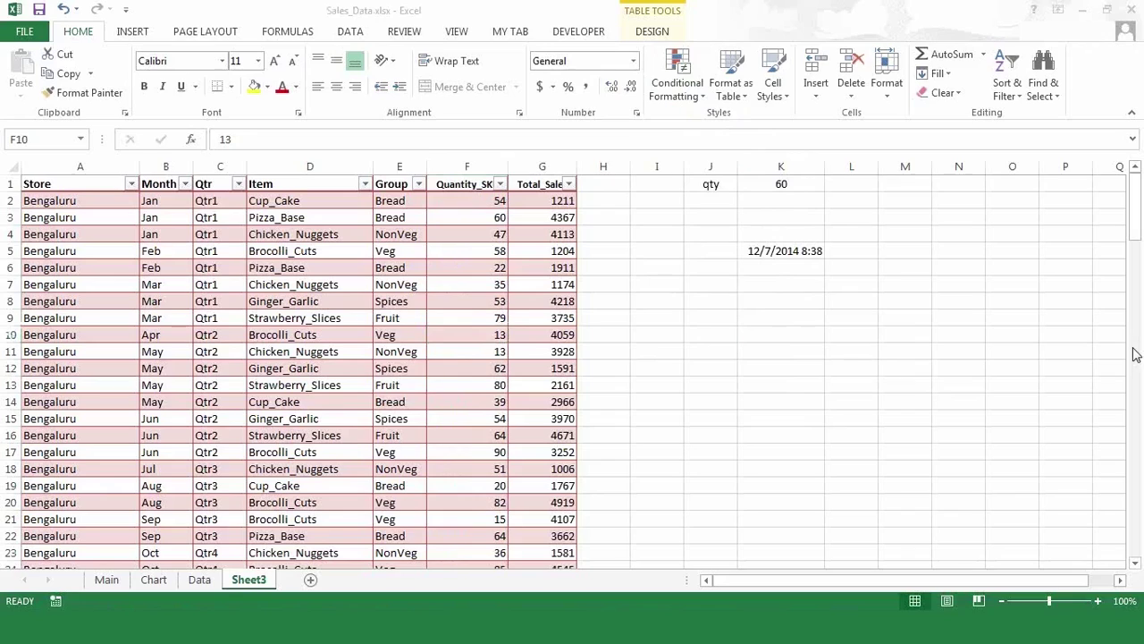
click(480, 267)
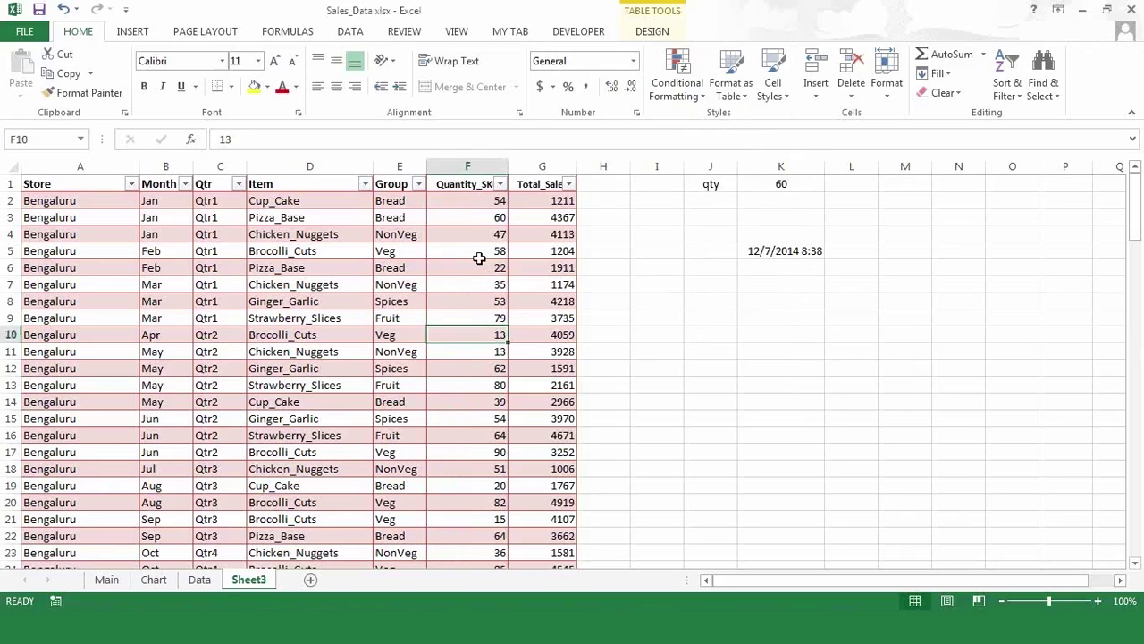
click(473, 205)
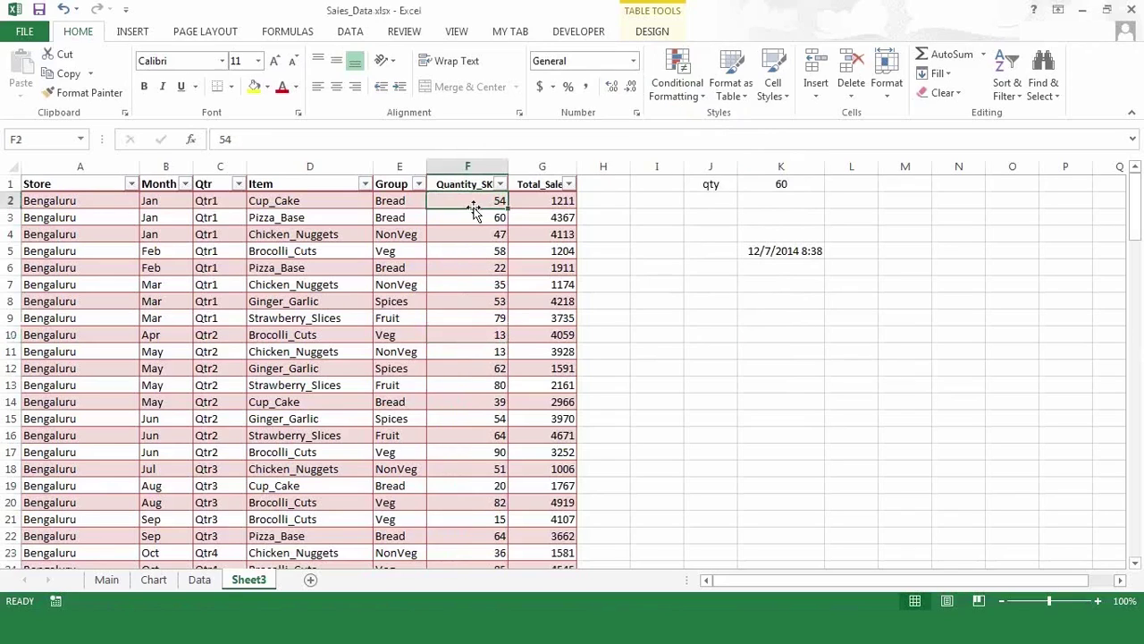
click(699, 100)
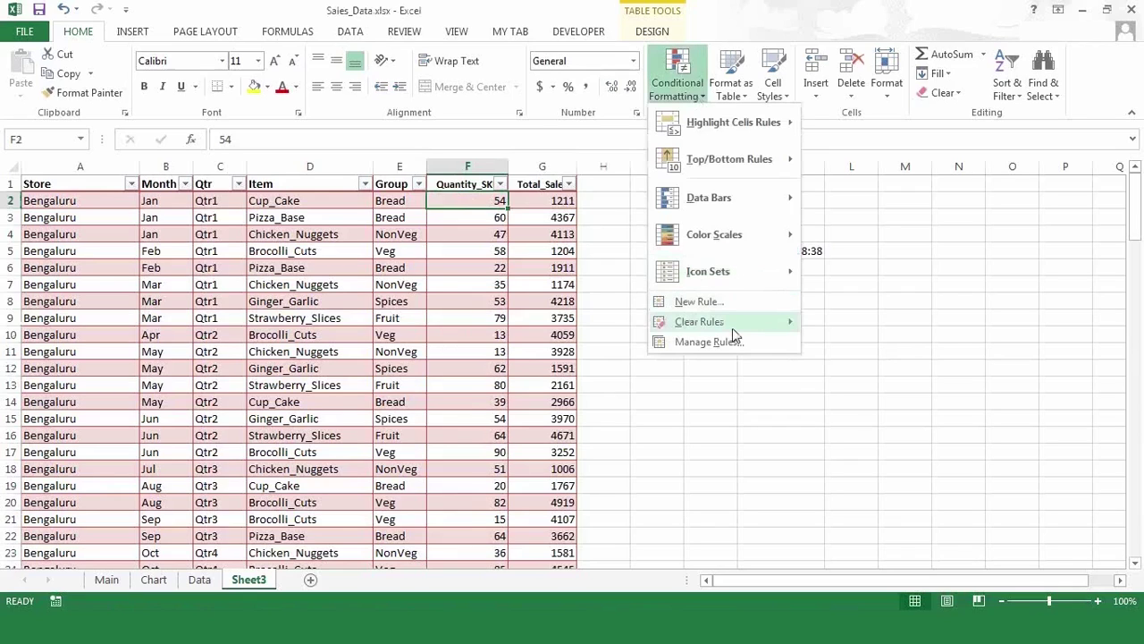
mouse_move(733, 335)
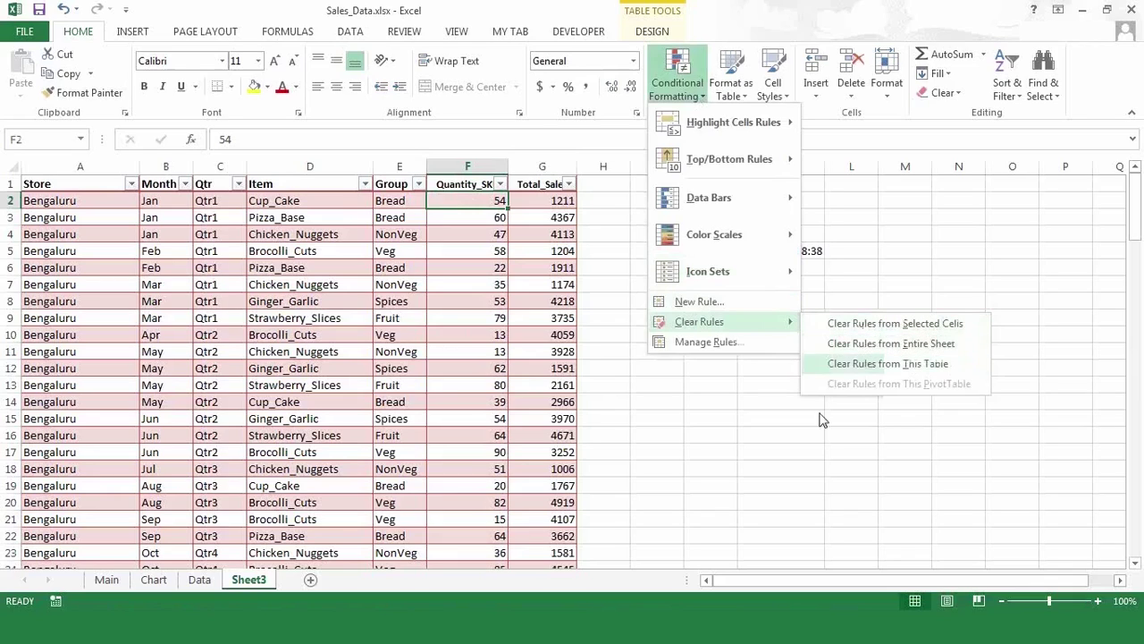
click(747, 444)
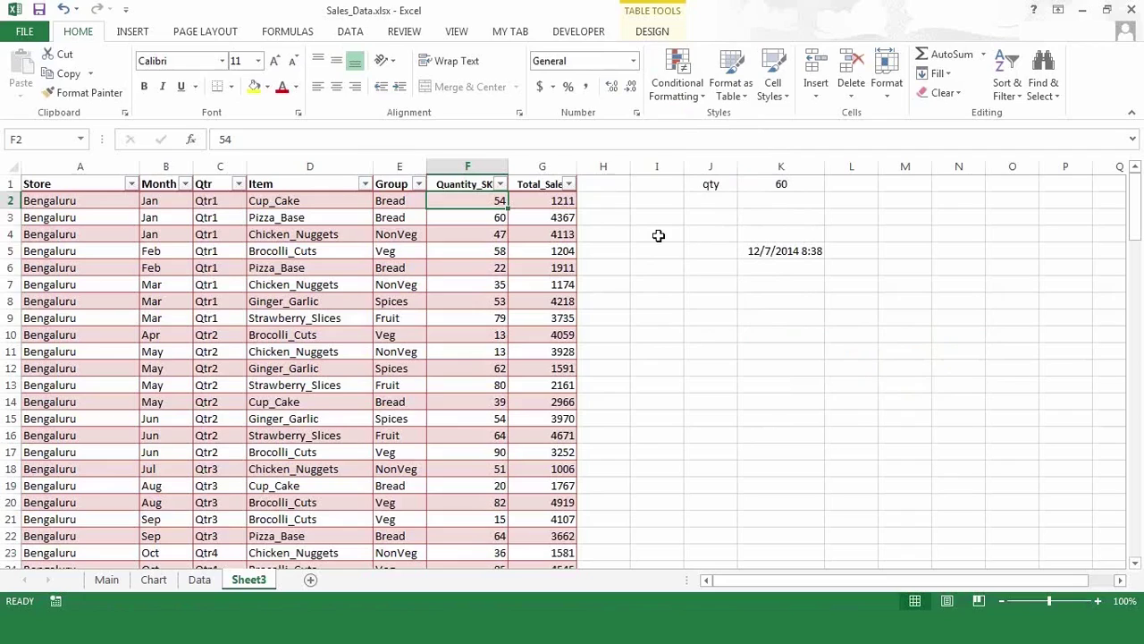
- Create a new 'Format only cells that contain' rule with cell value greater than, threshold box ready
click(693, 100)
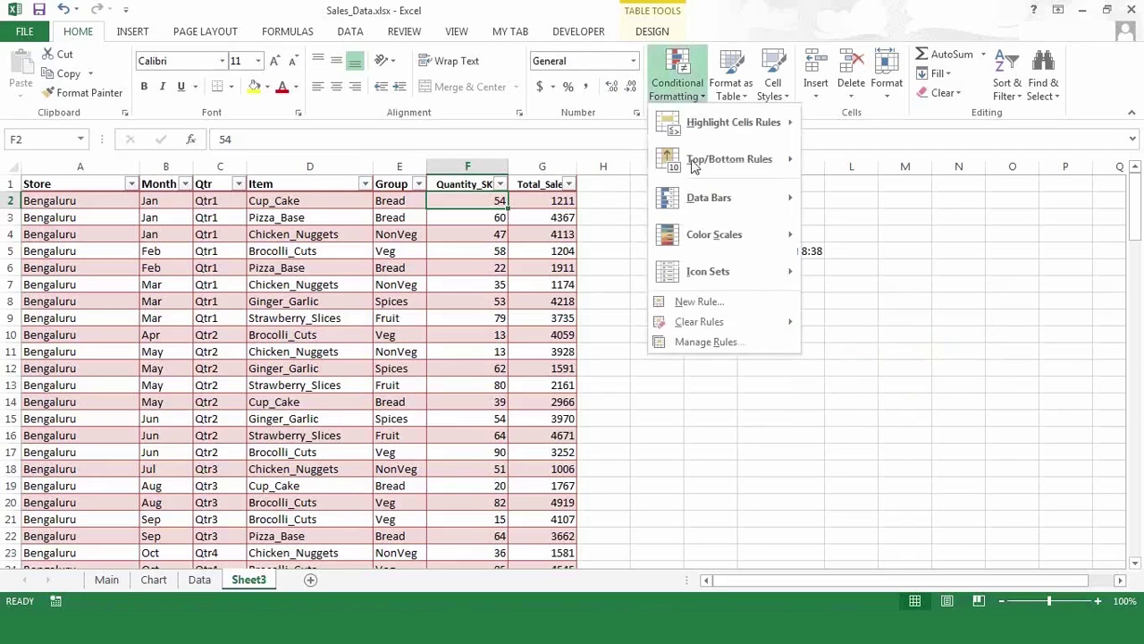
click(697, 303)
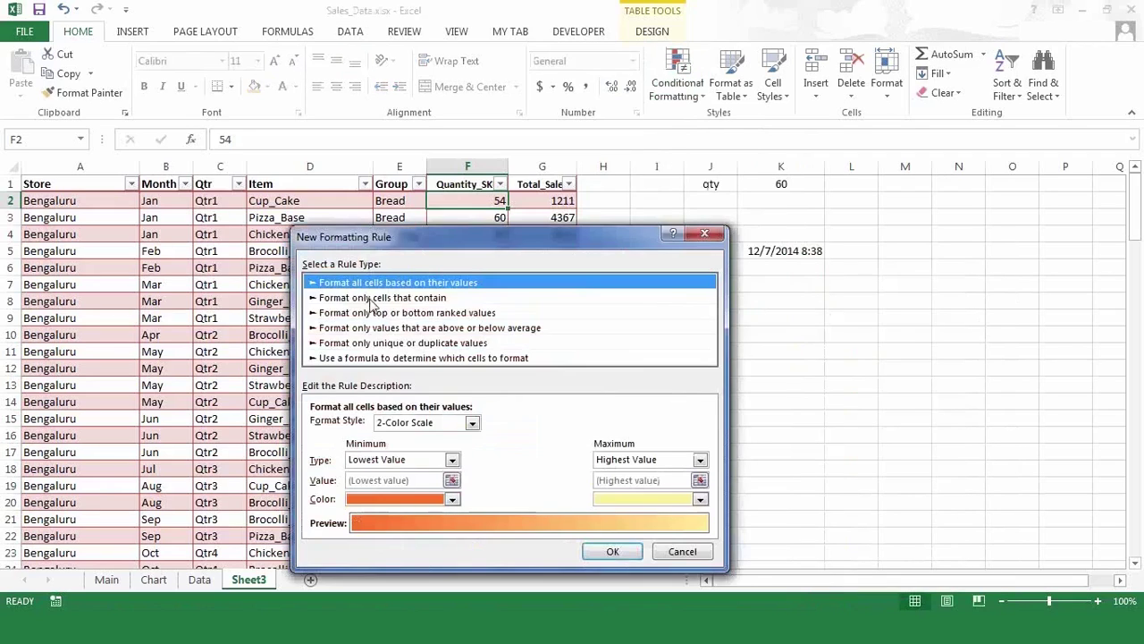
click(370, 300)
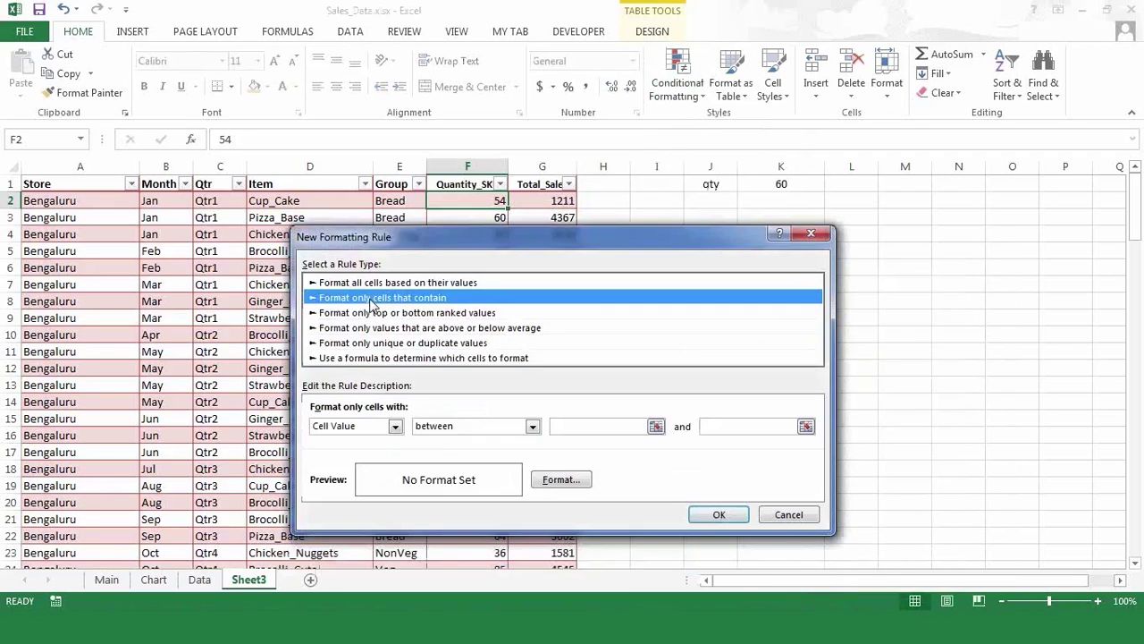
click(533, 427)
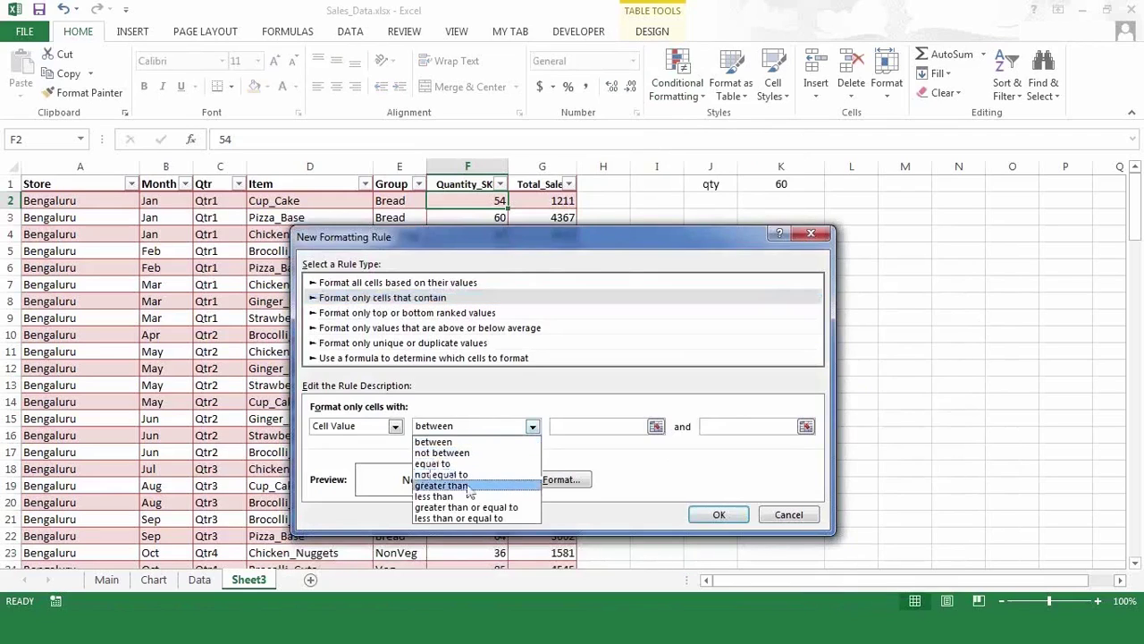
click(467, 488)
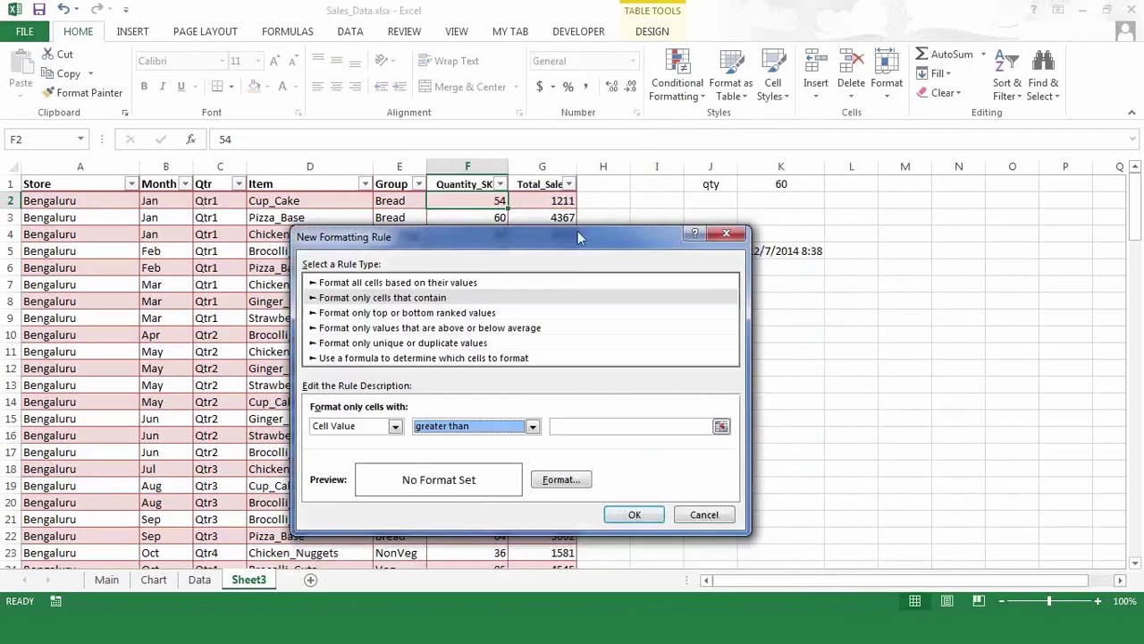
drag(577, 231, 356, 189)
click(388, 385)
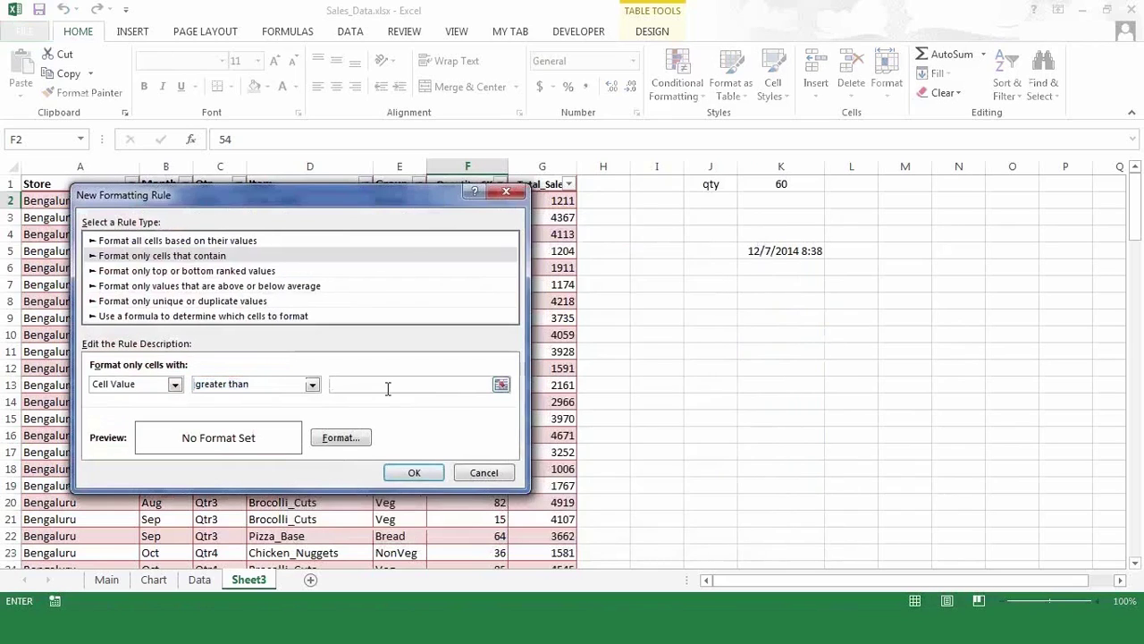
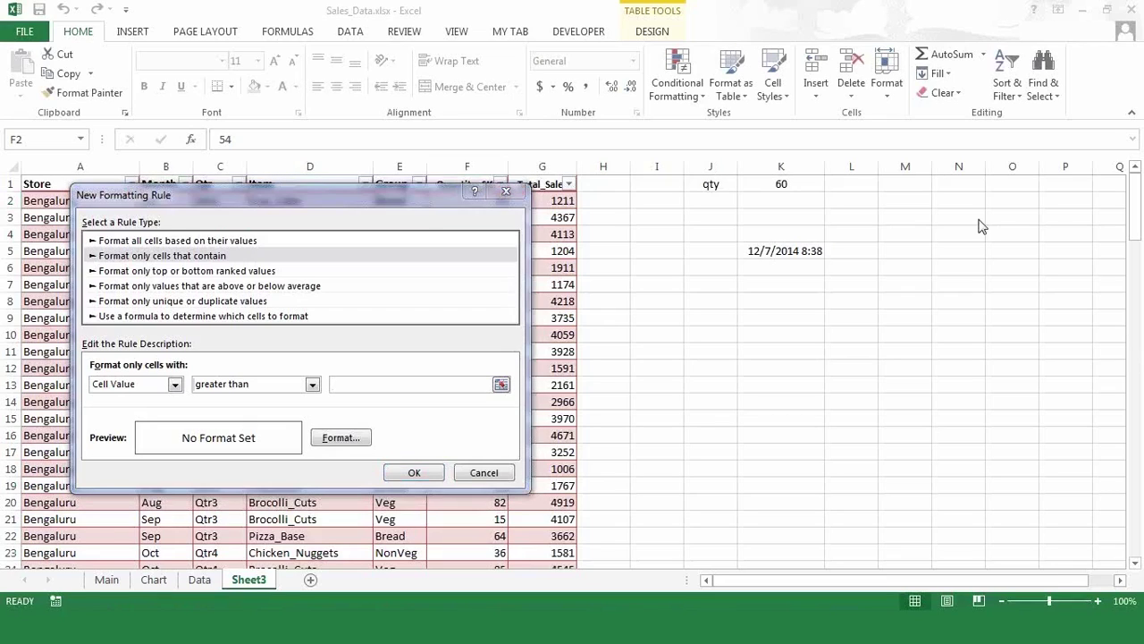
- Give F2 a rule that fills it gold when its value is greater than =$K$1
click(415, 255)
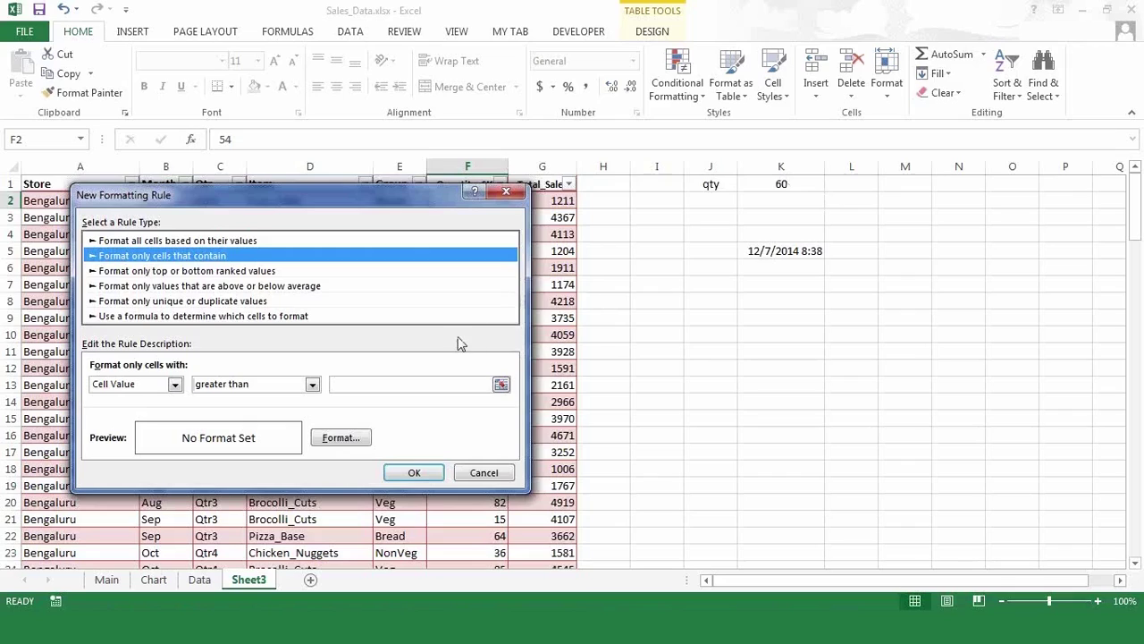
click(426, 383)
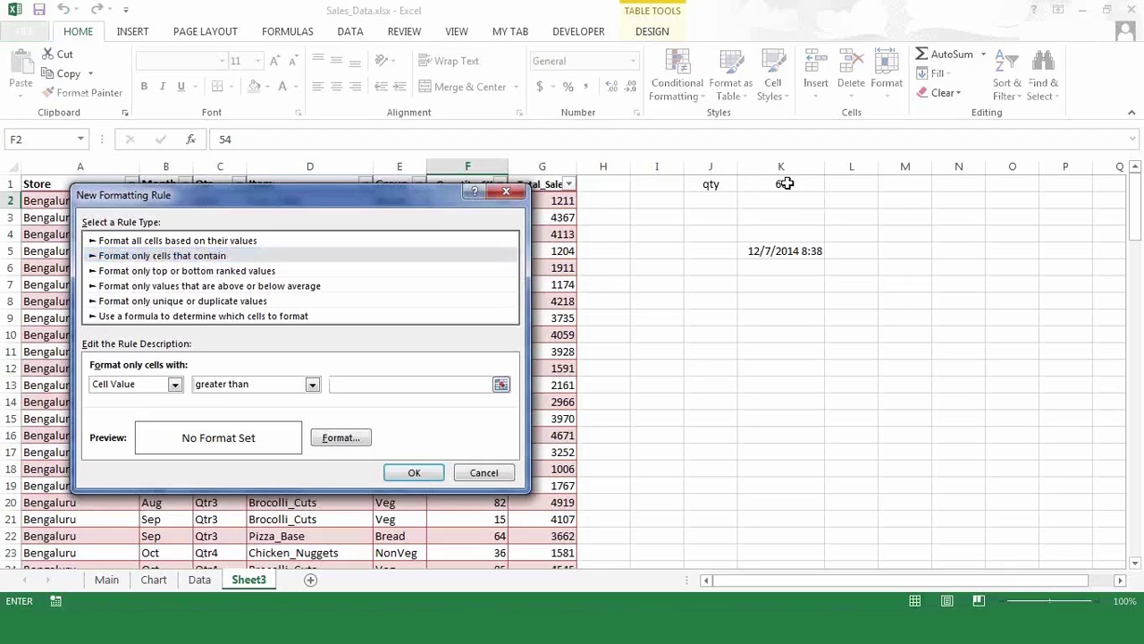
click(785, 183)
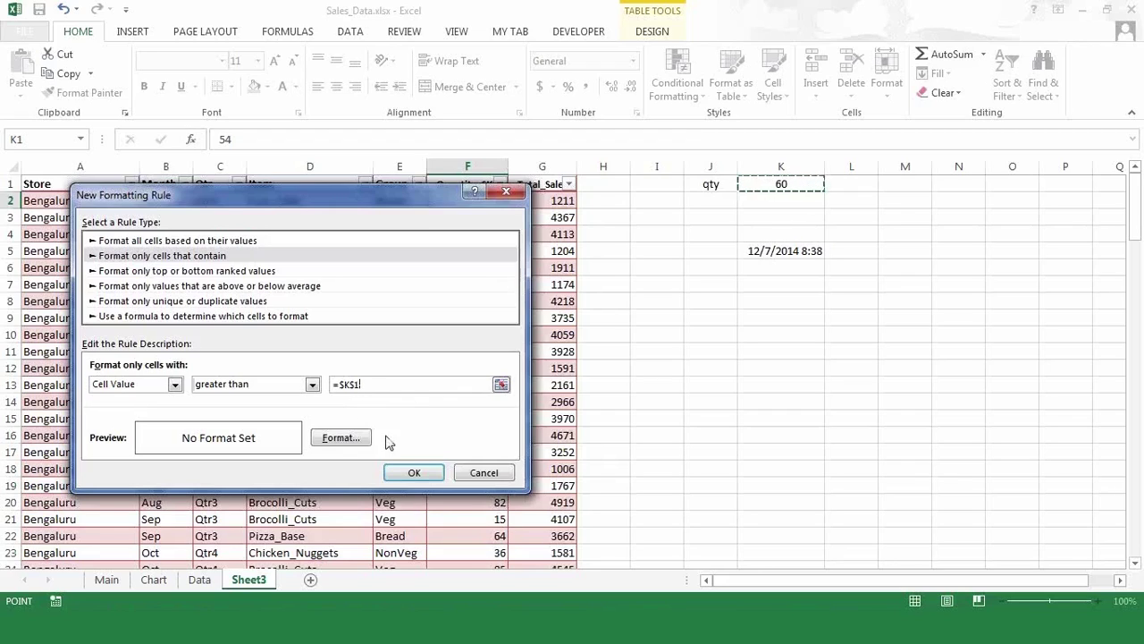
click(340, 437)
click(355, 362)
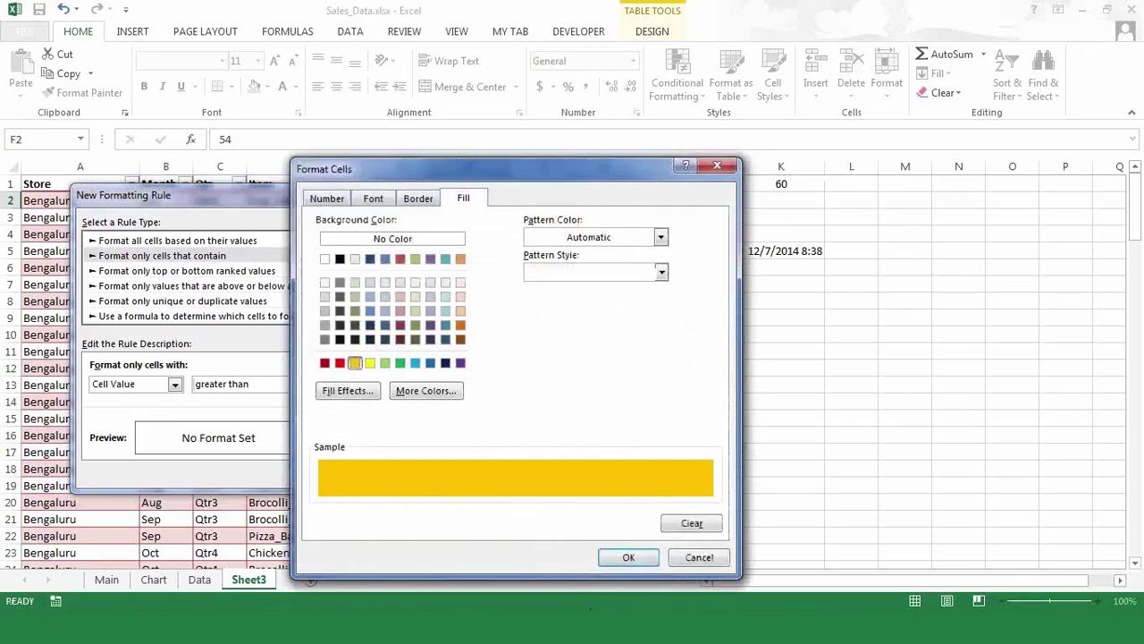
click(628, 558)
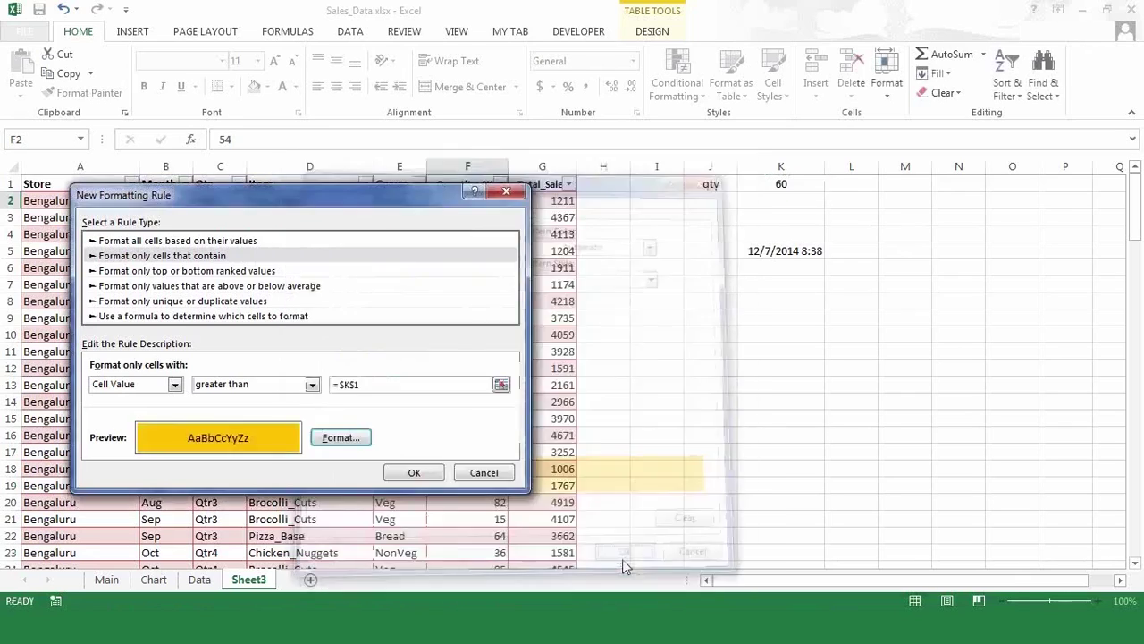
click(407, 478)
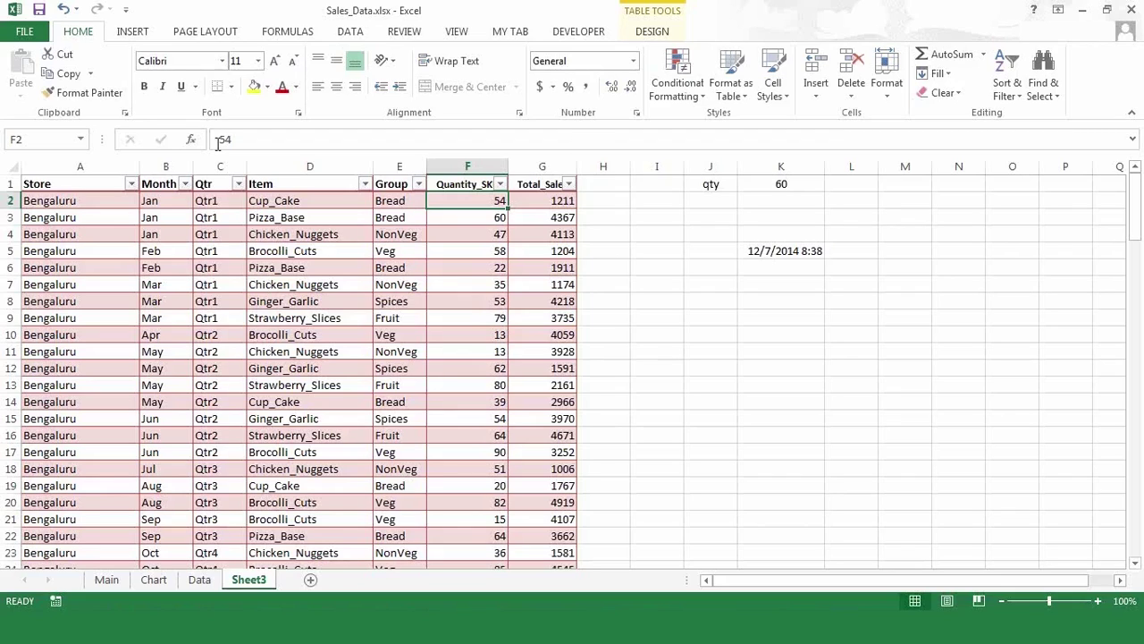
- Copy F2's gold greater-than-K1 formatting down column F with Format Painter
double_click(89, 93)
click(483, 217)
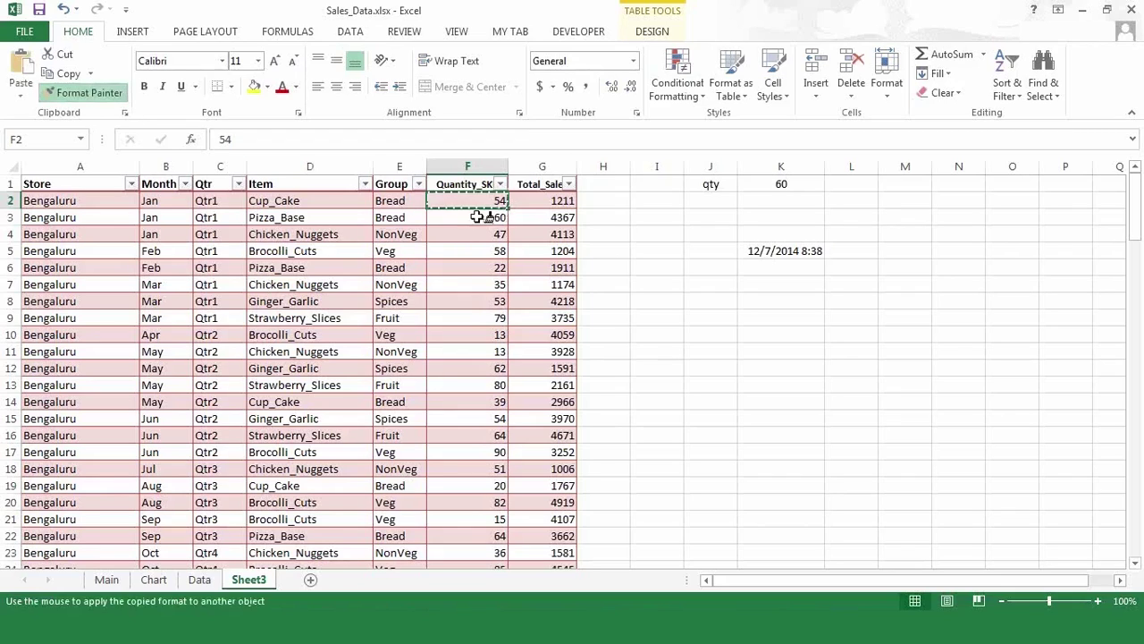
mouse_move(427, 427)
mouse_down()
mouse_move(462, 573)
mouse_move(502, 556)
mouse_move(475, 577)
mouse_move(481, 520)
mouse_up()
key(Up)
key(Right)
key(Right)
key(Right)
key(Right)
key(Right)
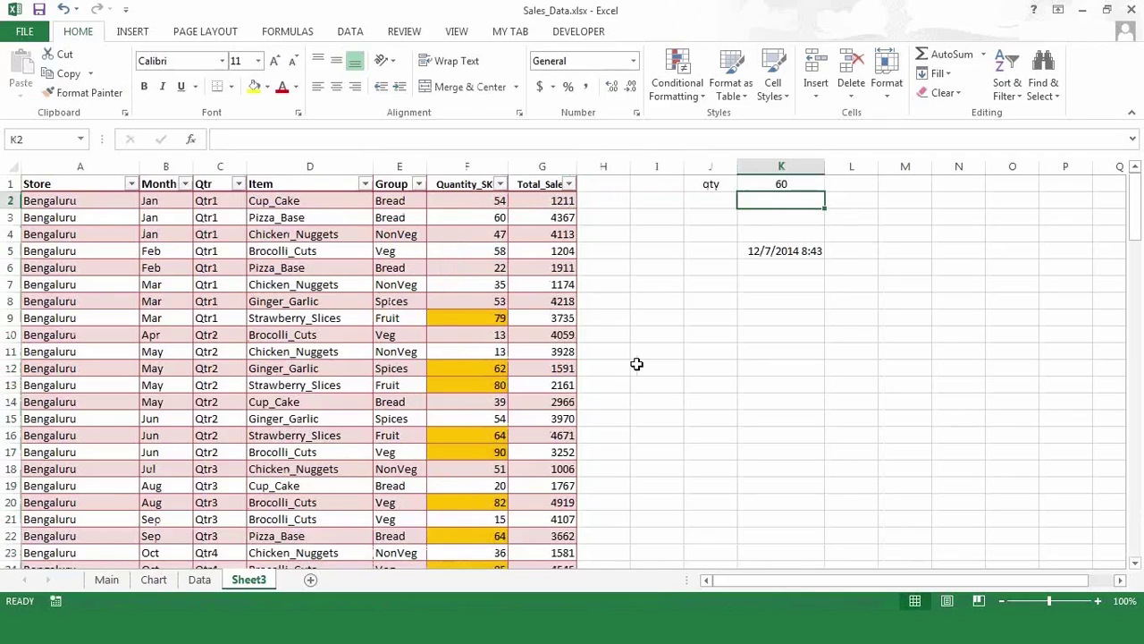
- Try qty thresholds of 80 and then 40 in K1, watching the gold highlighting update
click(771, 184)
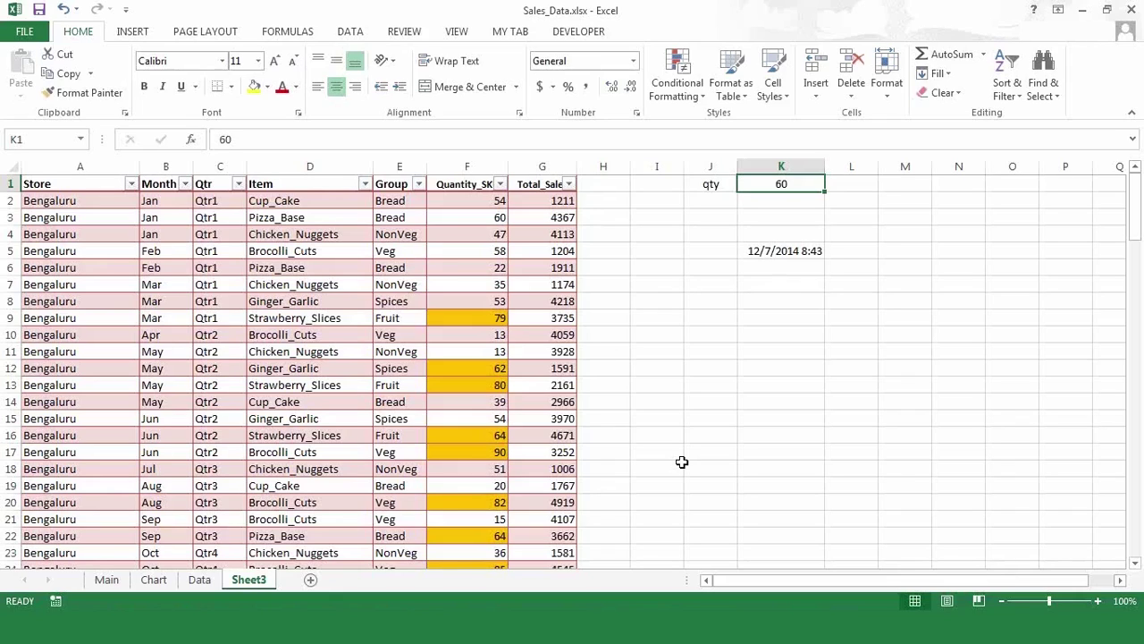
text(80)
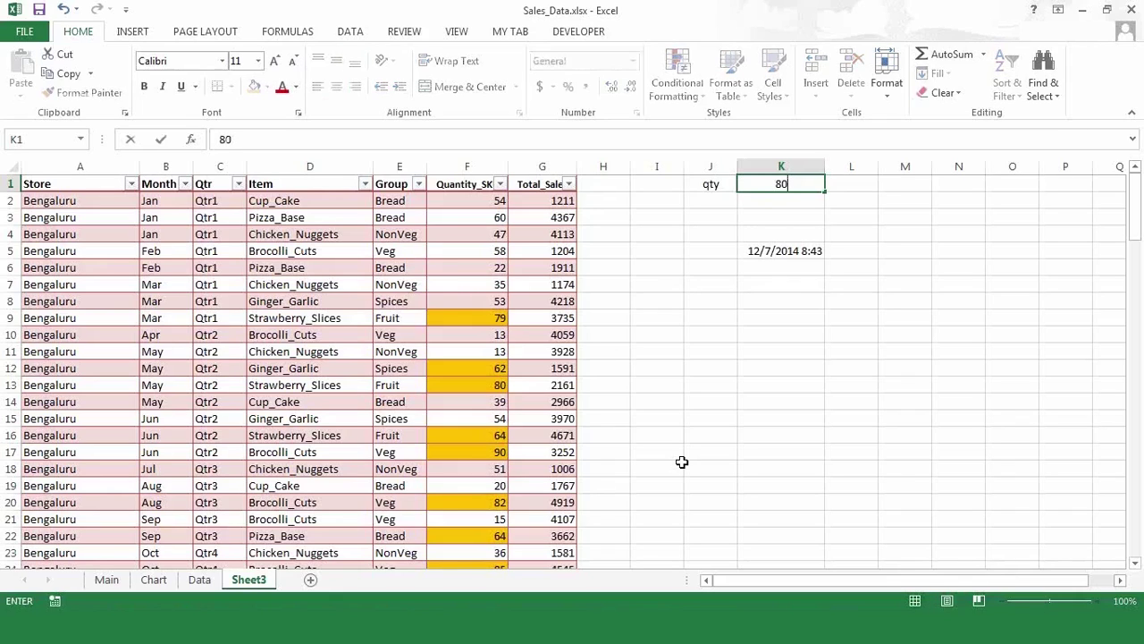
key(Return)
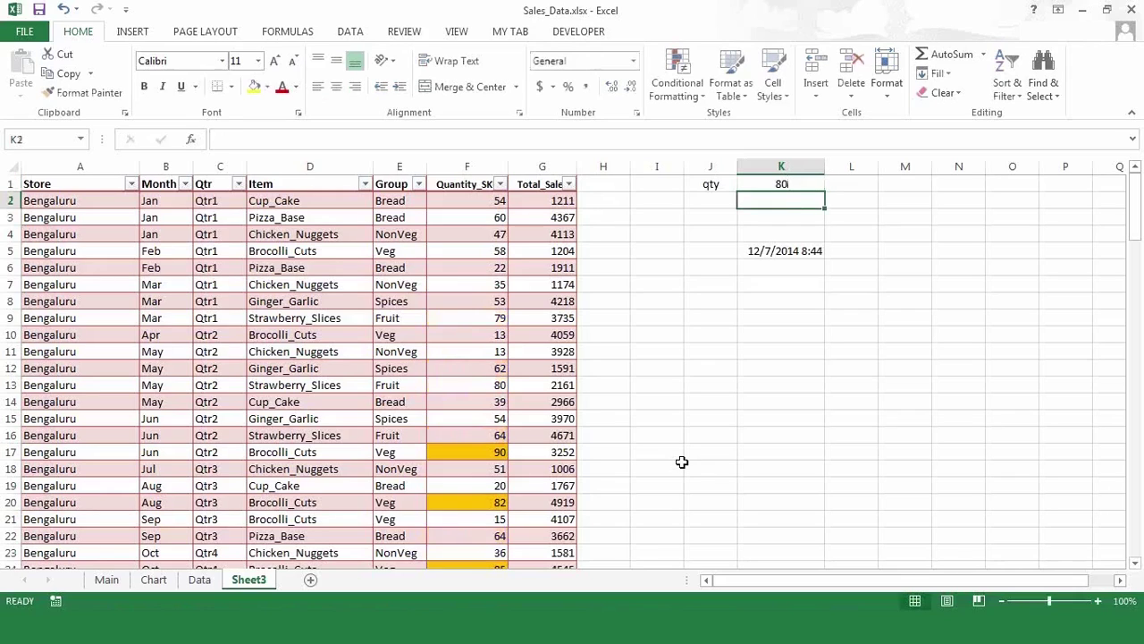
key(Up)
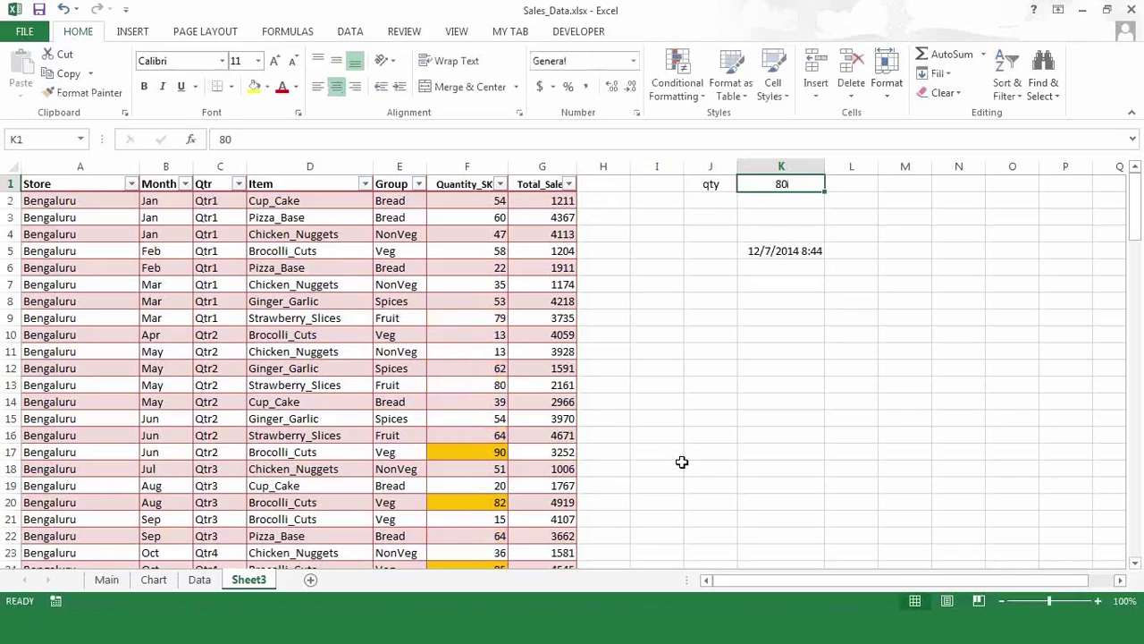
text(4-0)
key(BackSpace)
key(BackSpace)
text(0)
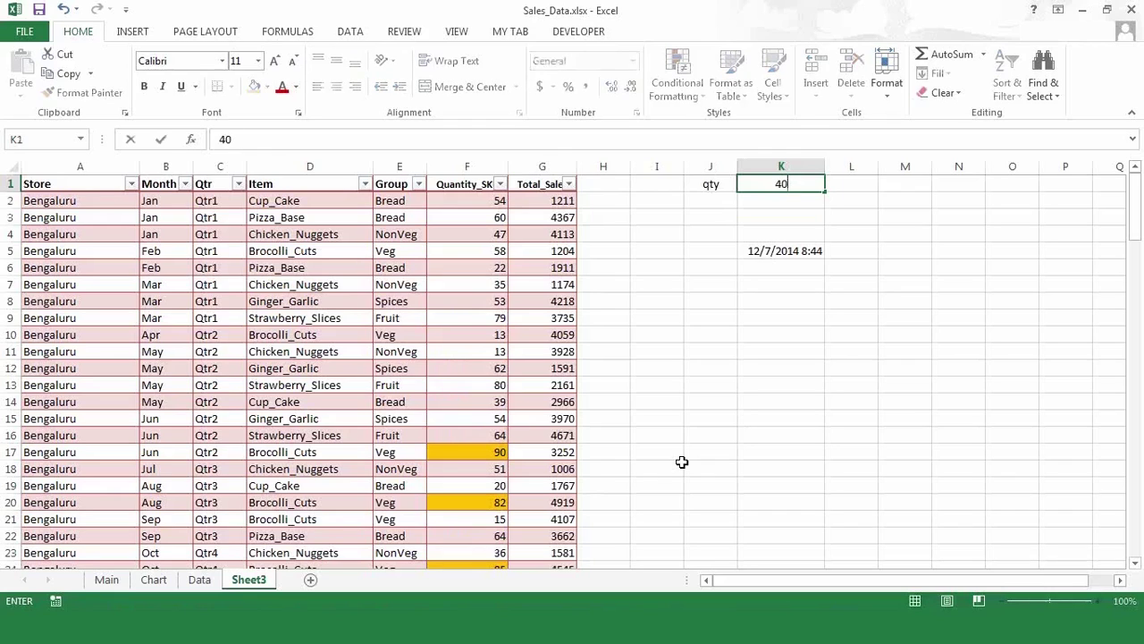
key(Return)
- Try a threshold of 50, then settle on 56 in K1
key(Up)
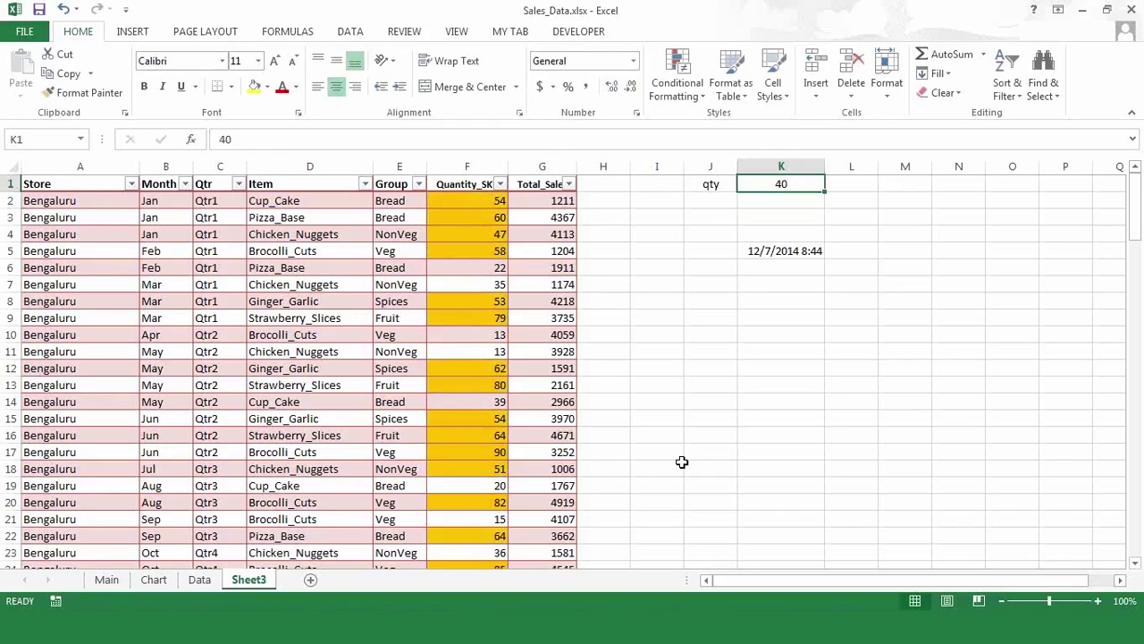
text(50)
key(Return)
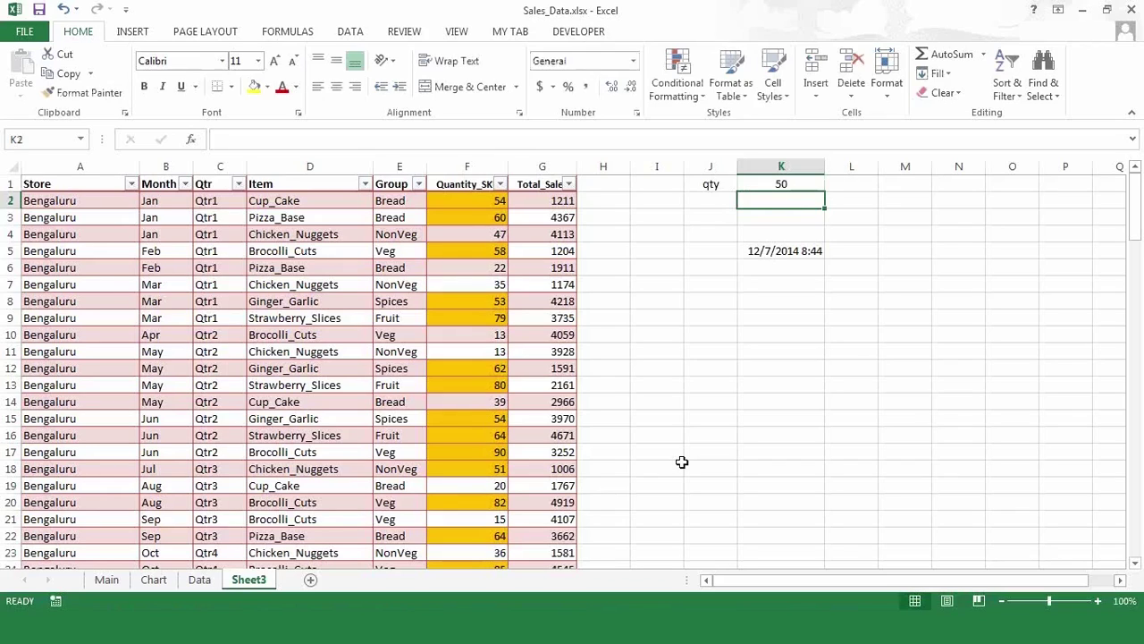
key(Up)
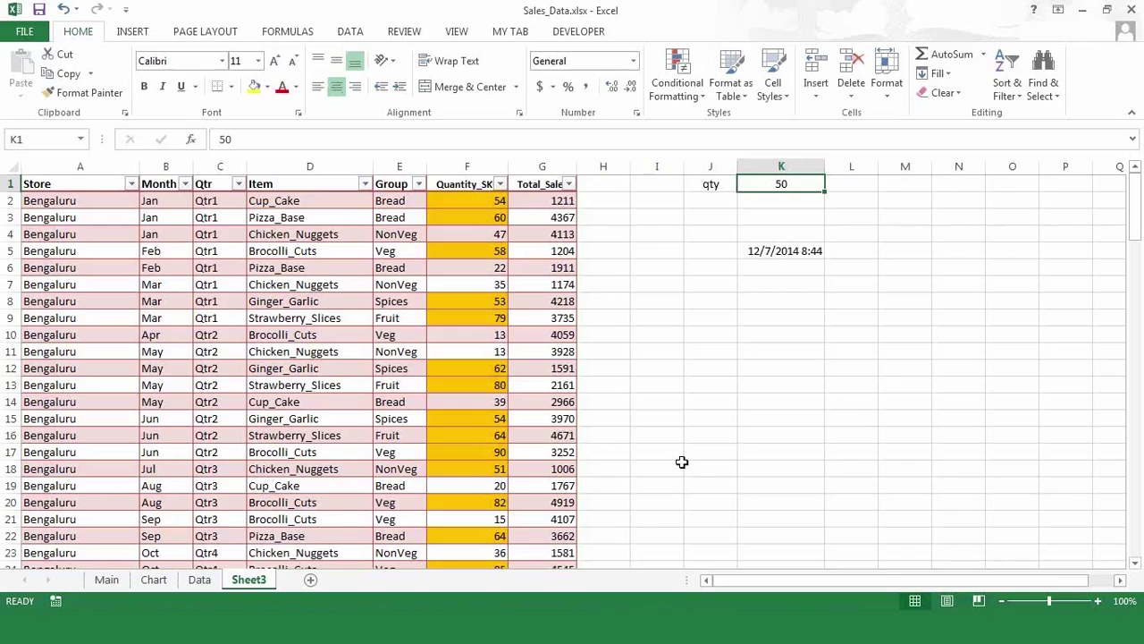
text(56)
key(Return)
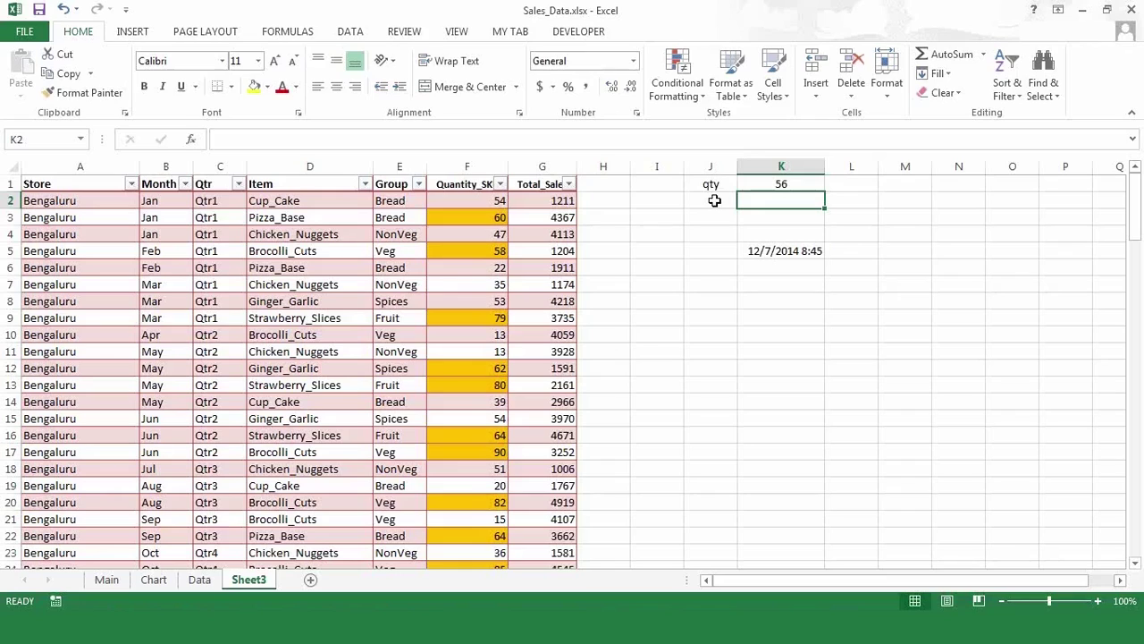
- Enter 'grp' in J2 and 'veg' in K2, then centre both cells
click(714, 200)
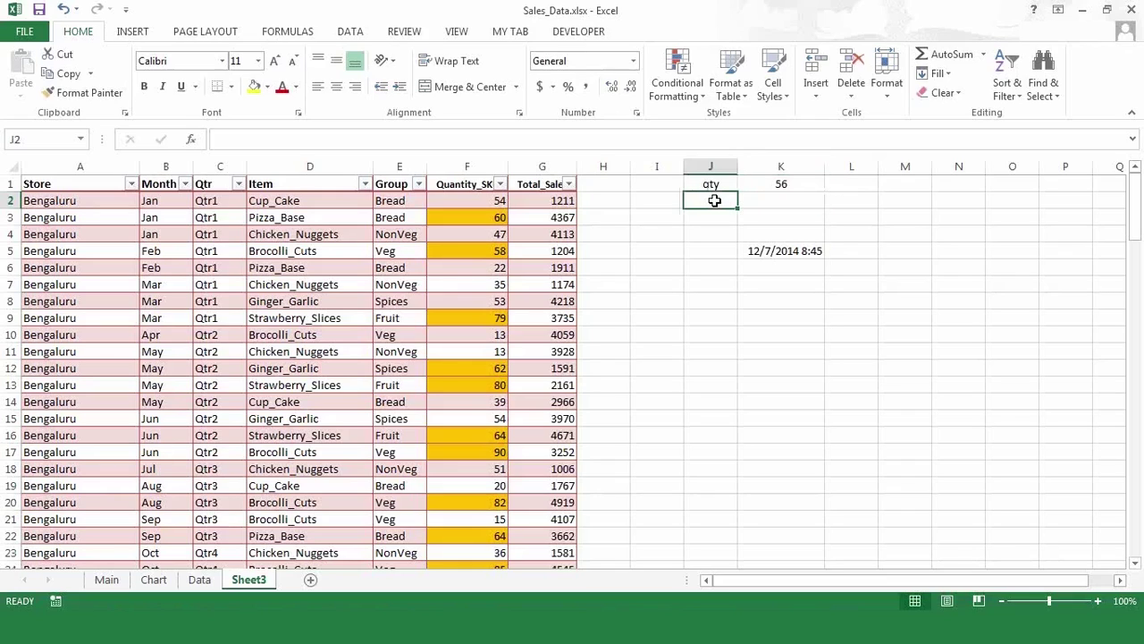
text(grp)
key(Tab)
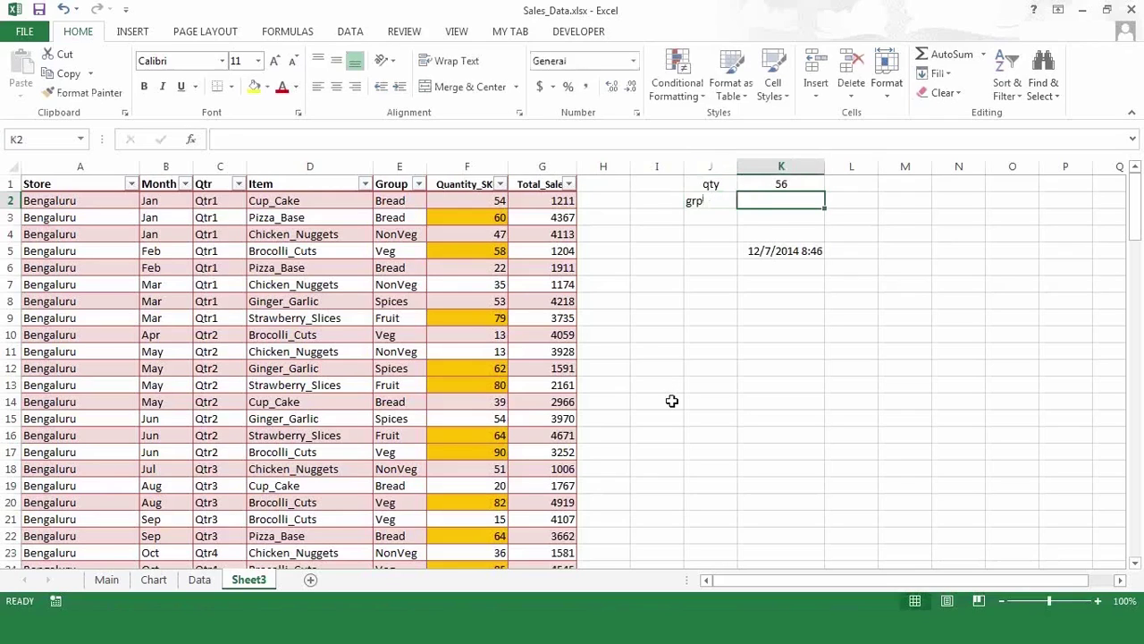
text(veg)
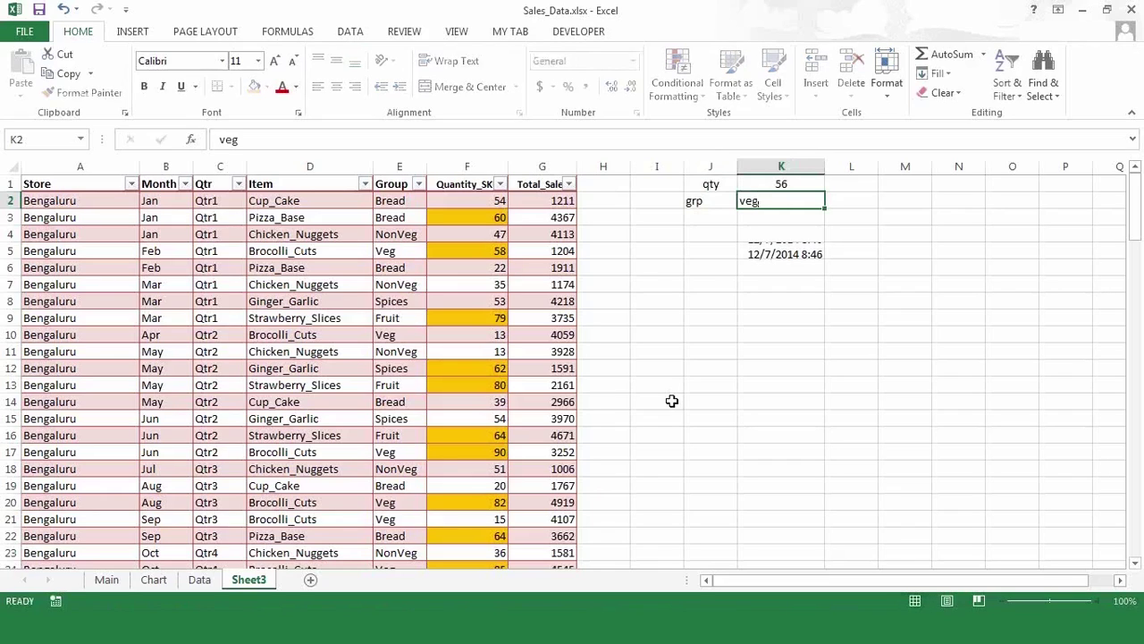
key(Return)
key(Up)
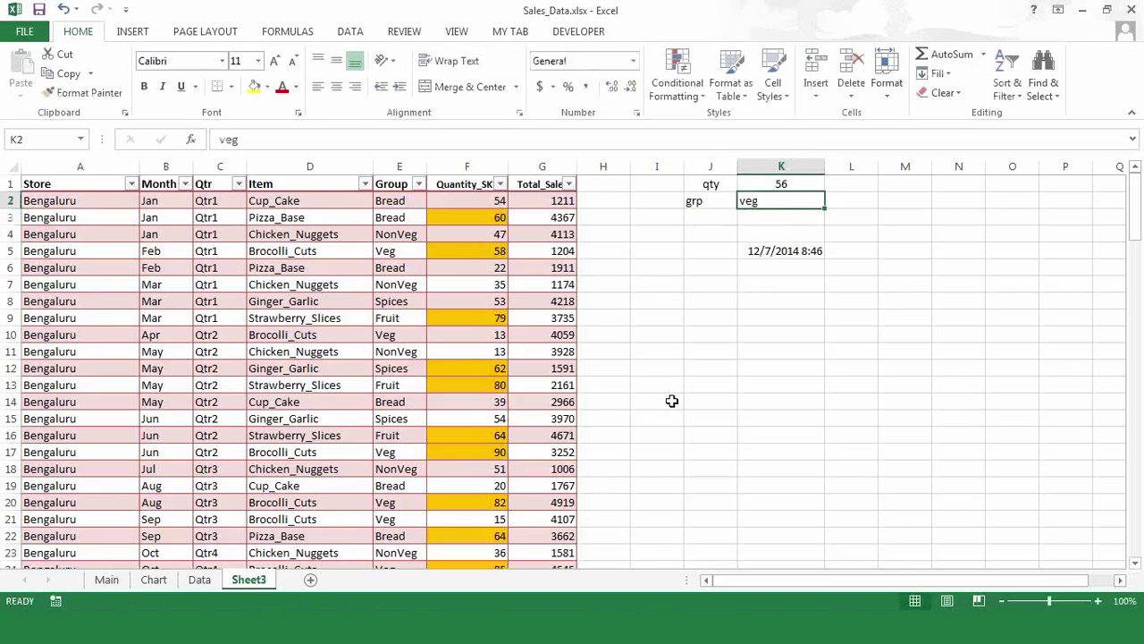
key(shift+Left)
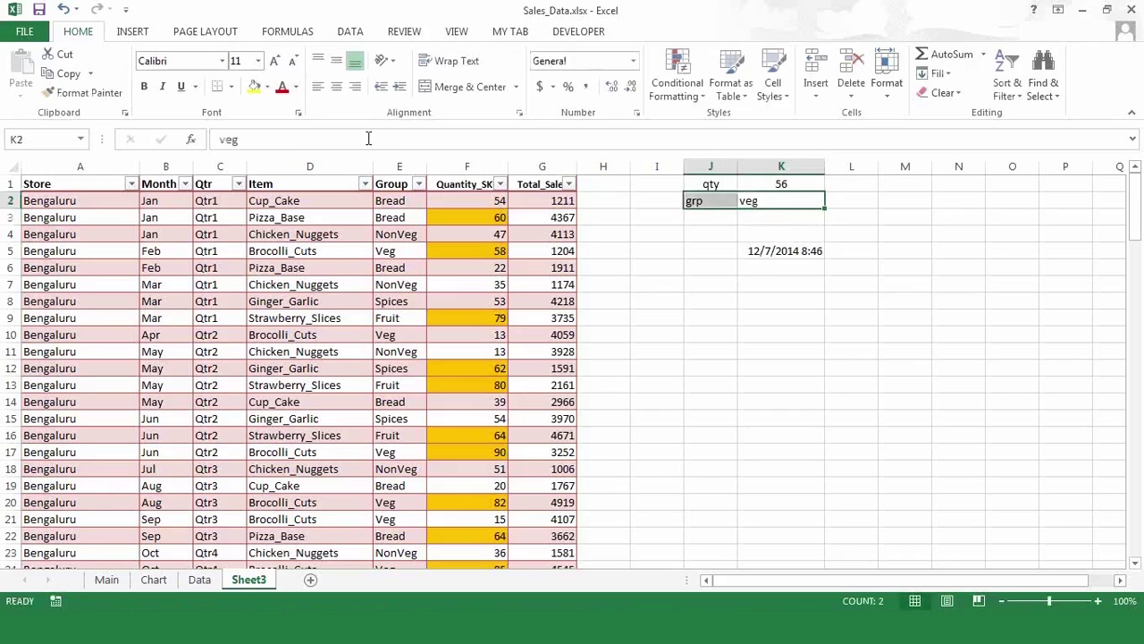
click(336, 86)
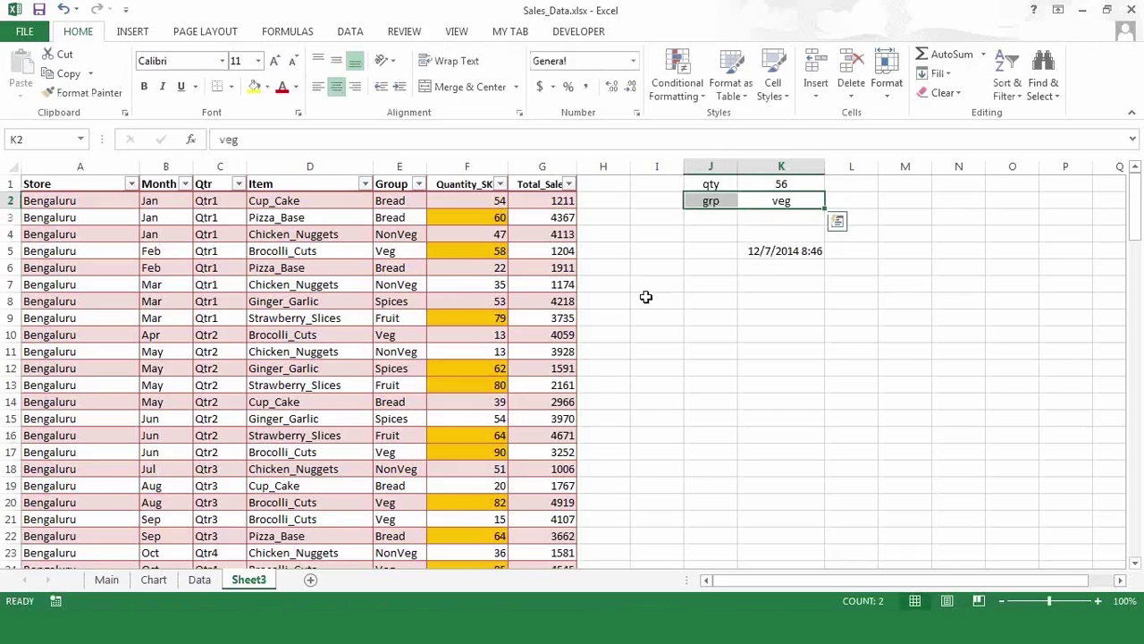
click(646, 297)
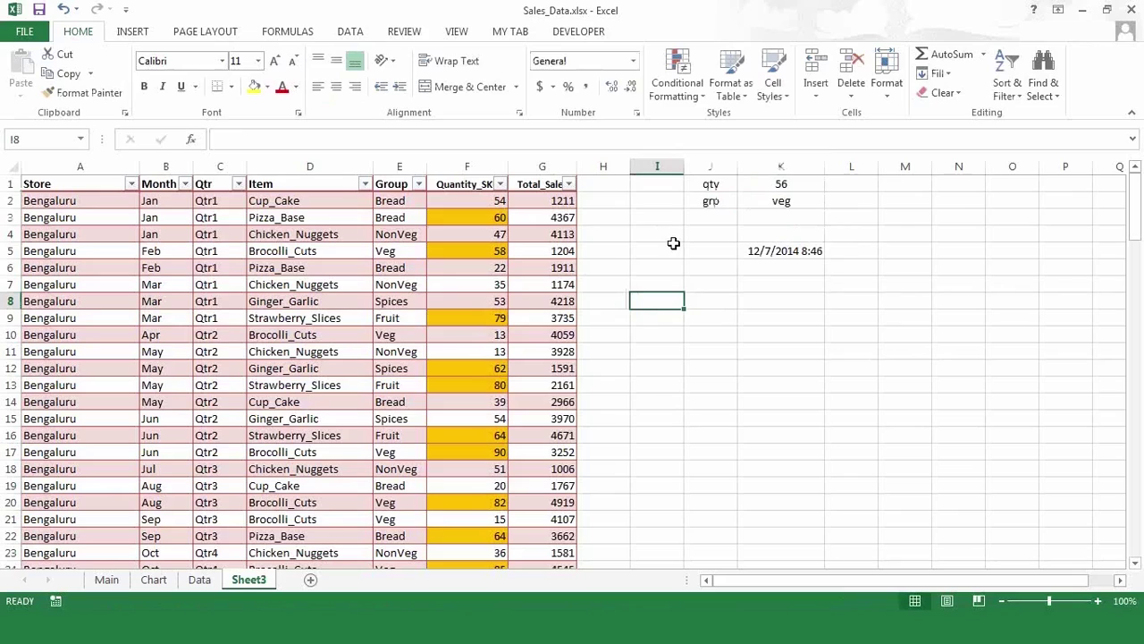
- Retype K2 as 'Veg' with a capital V
click(766, 206)
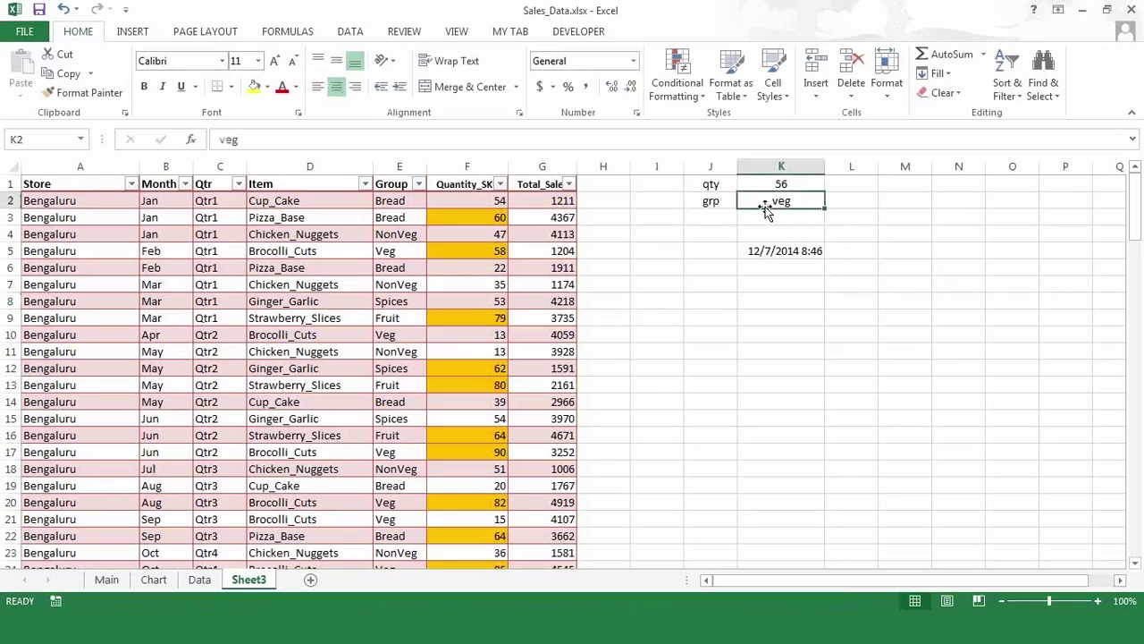
text(Veg)
key(Return)
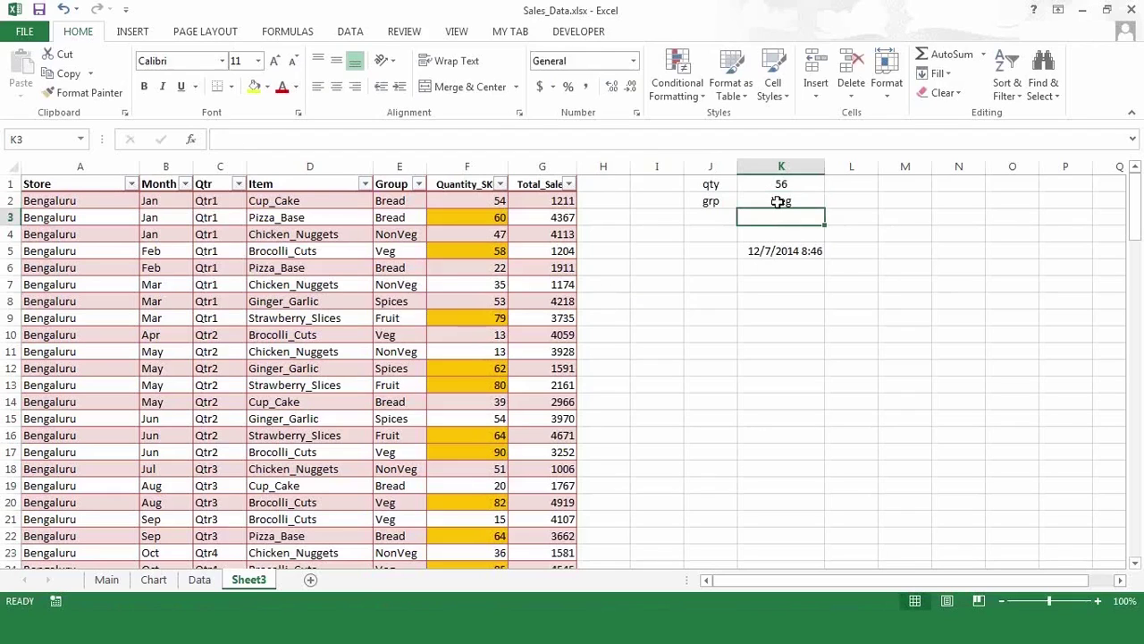
click(777, 199)
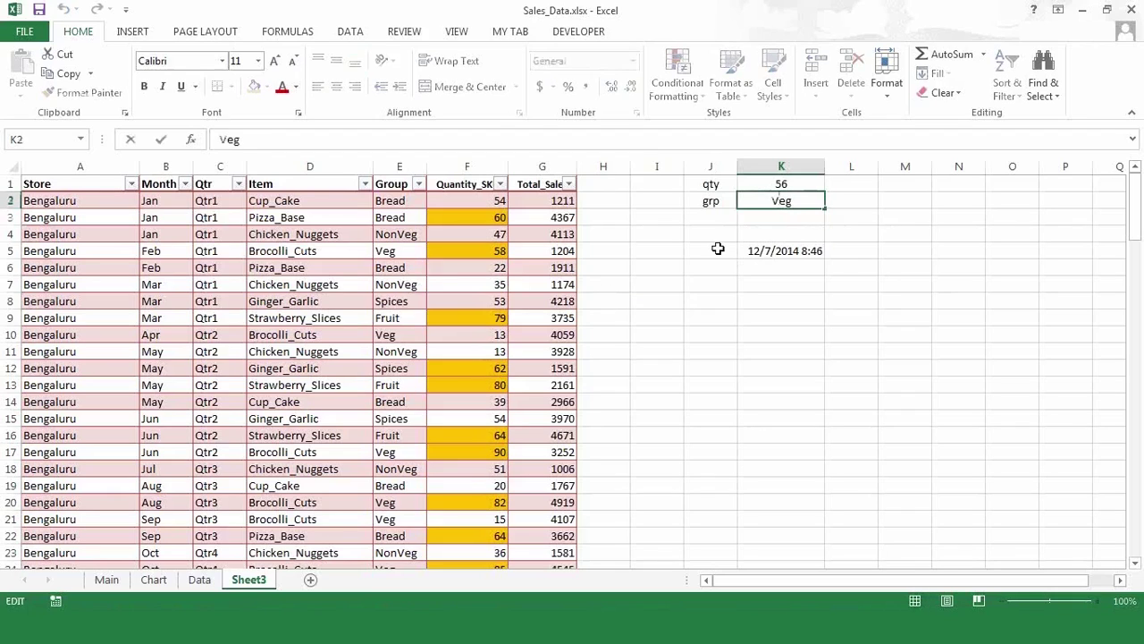
click(720, 268)
click(397, 200)
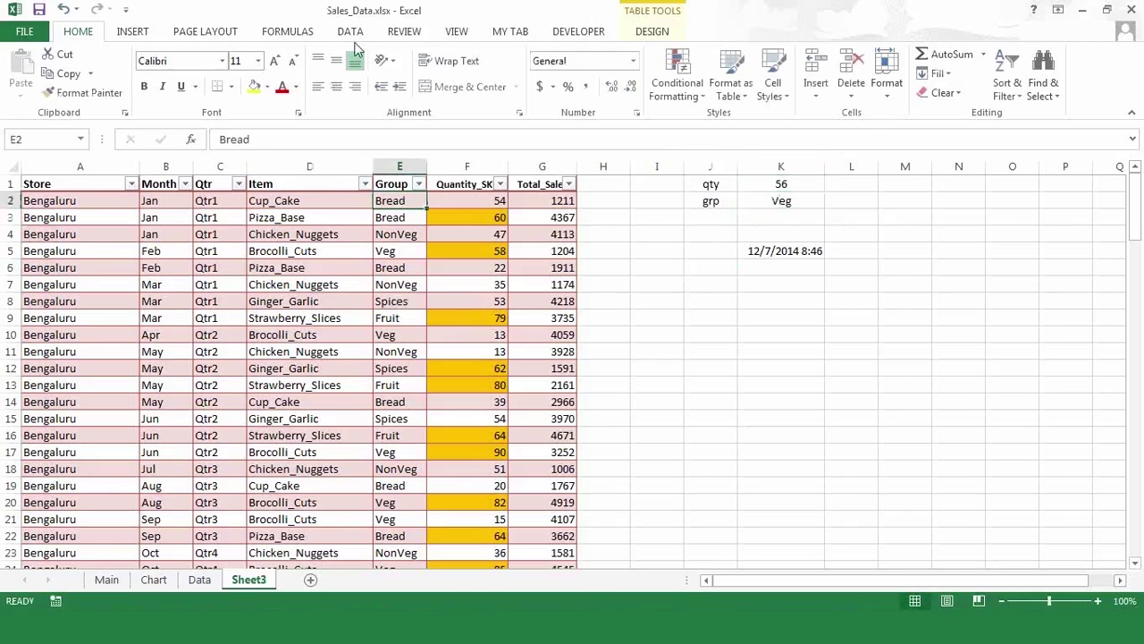
- Add a rule to E2 for cell value equal to =$K$2, leaving the format unset
click(679, 100)
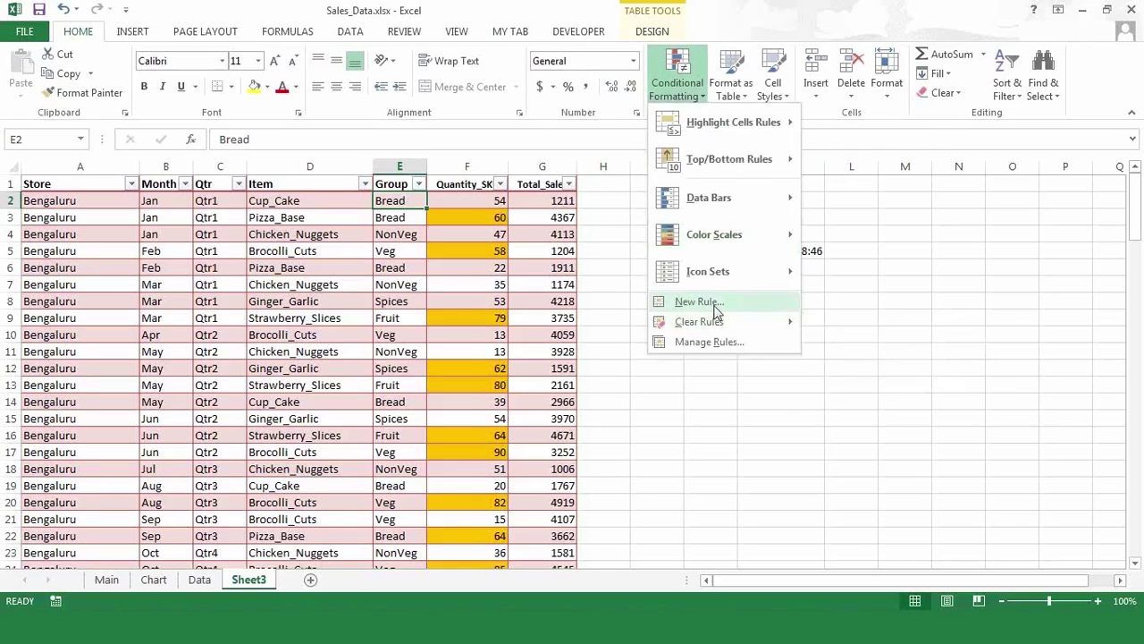
click(714, 311)
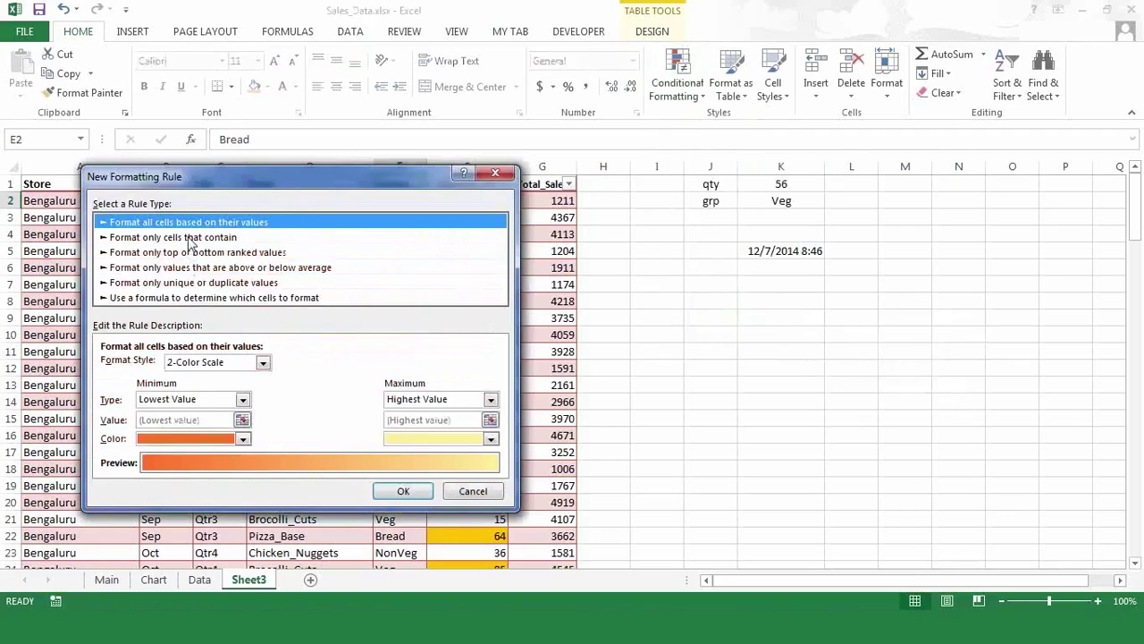
click(190, 238)
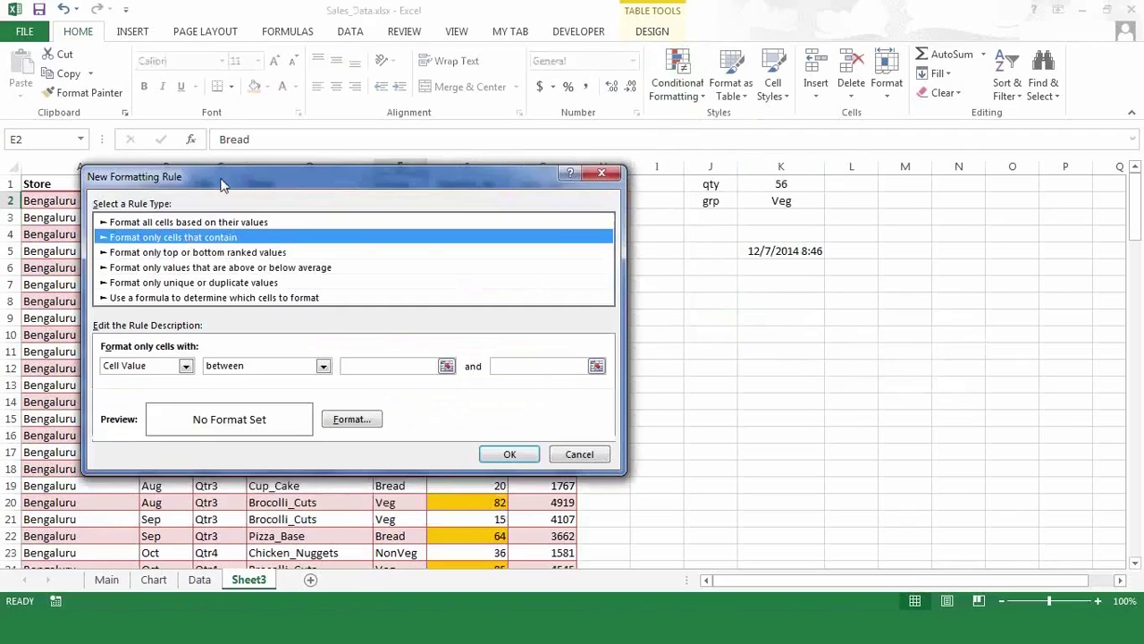
drag(224, 176, 217, 245)
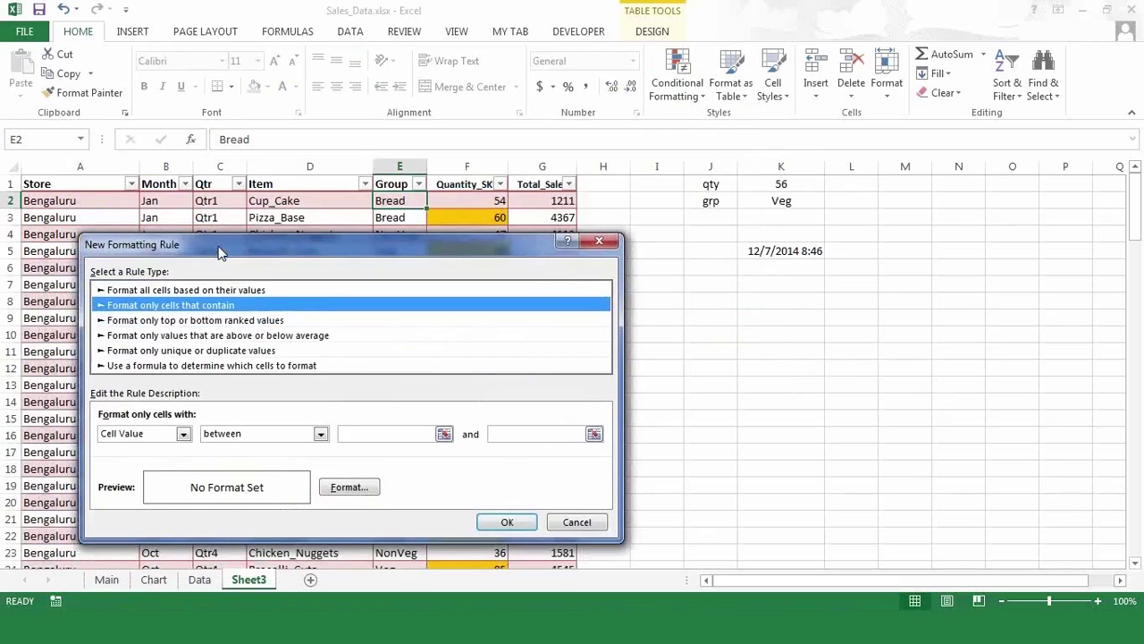
click(321, 434)
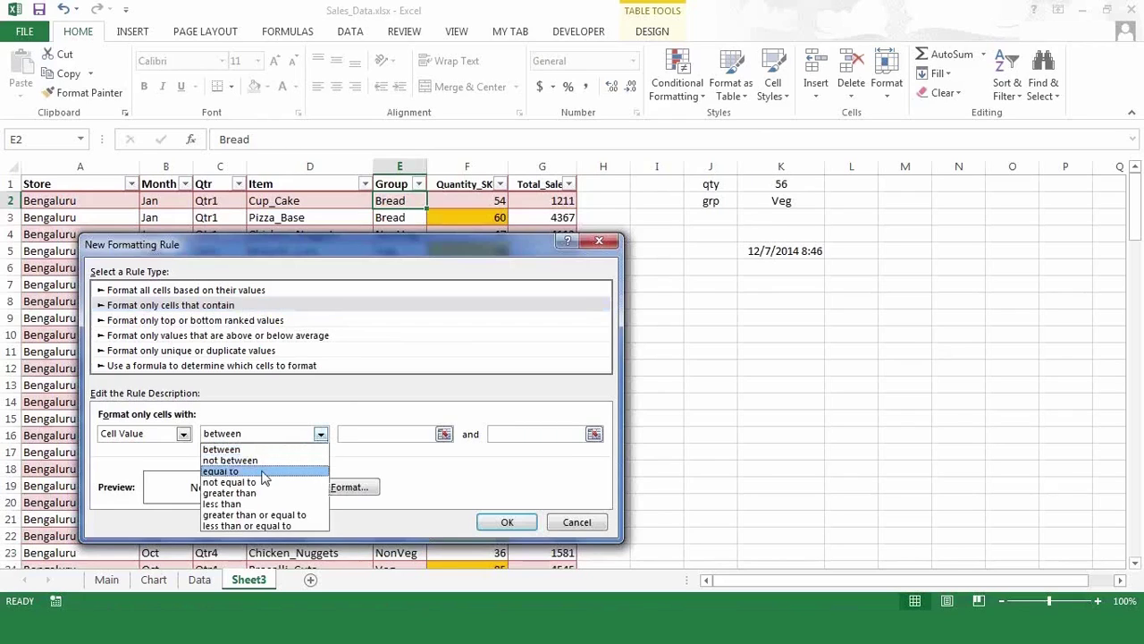
click(265, 472)
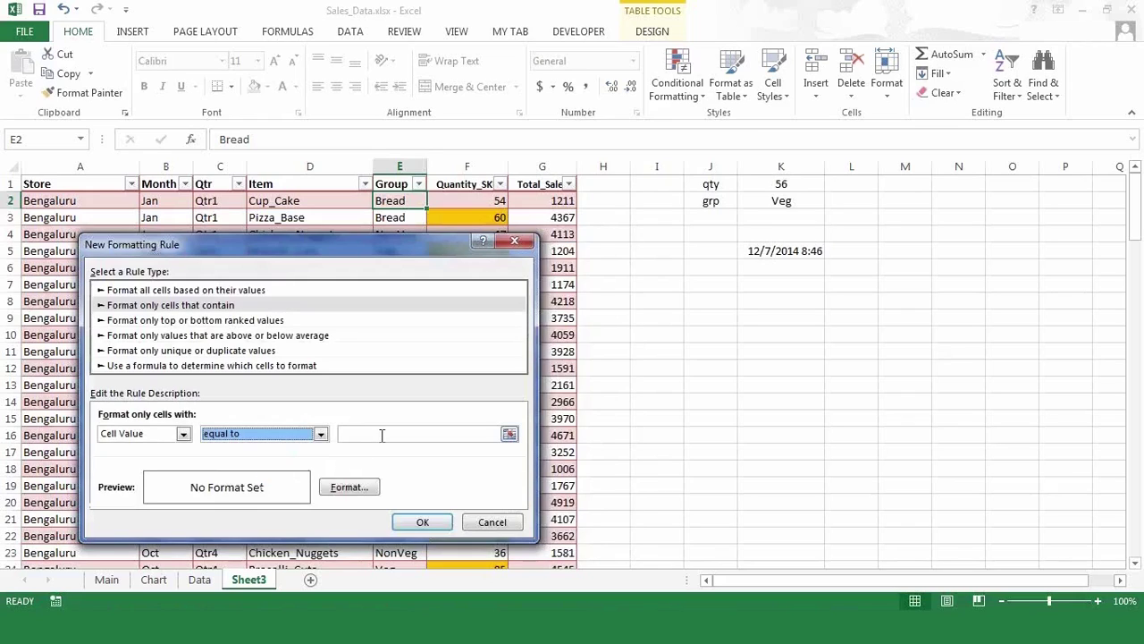
click(382, 435)
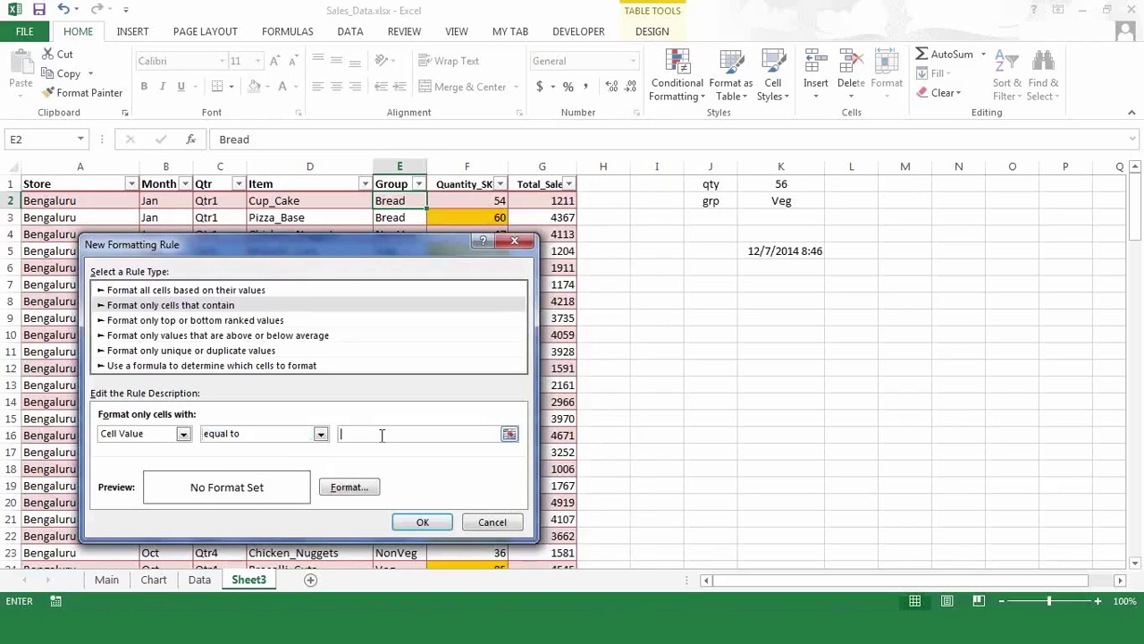
click(782, 202)
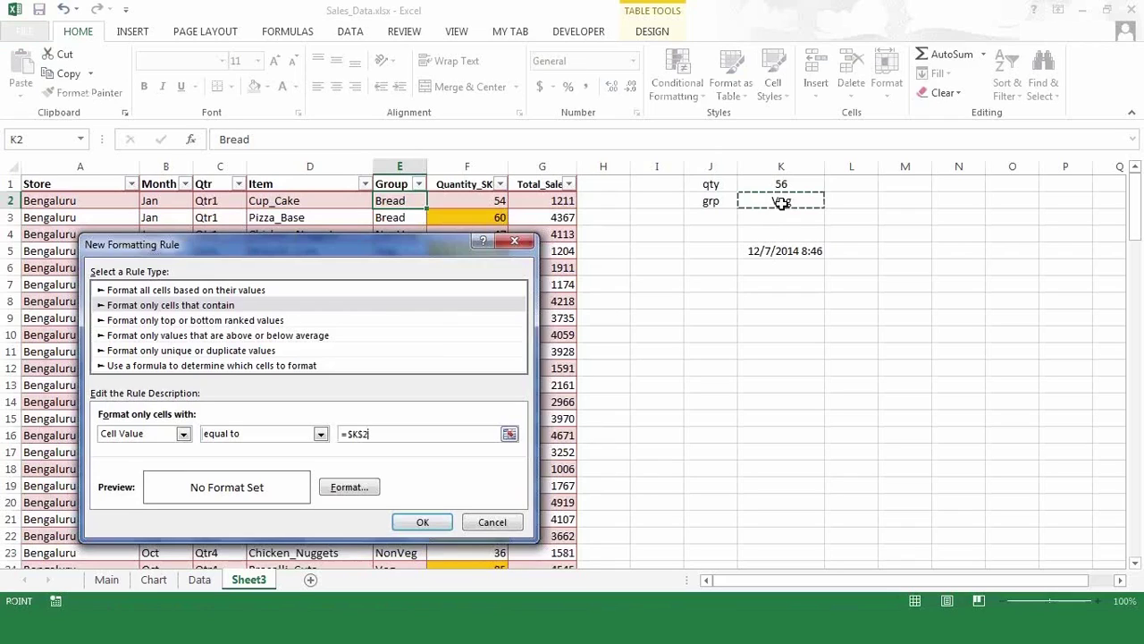
click(420, 523)
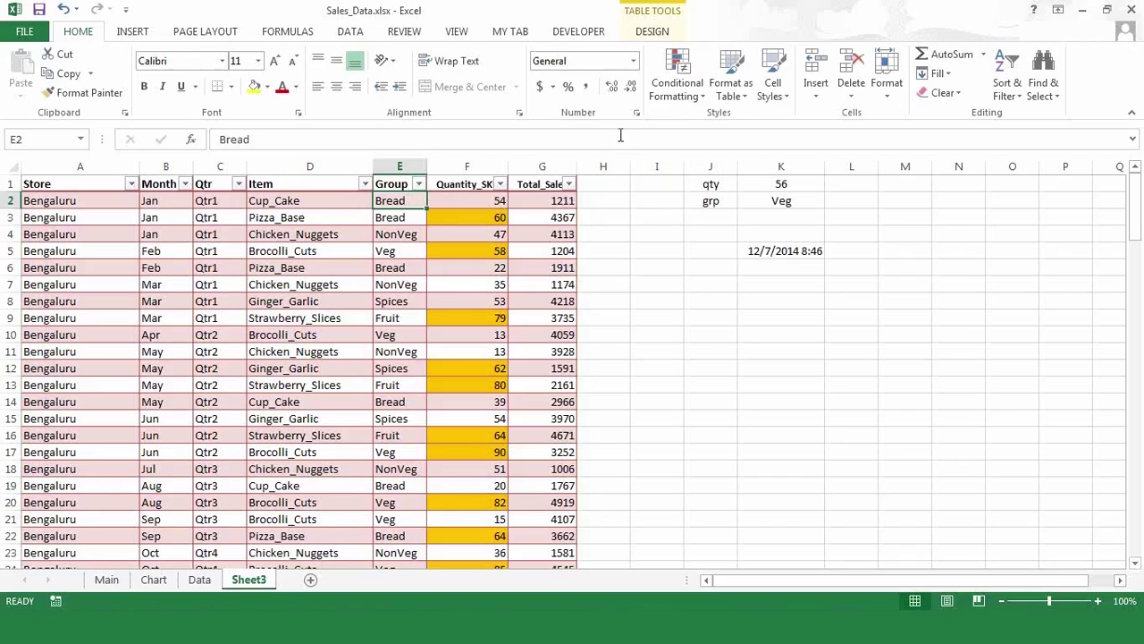
- Open the Conditional Formatting Rules Manager
click(694, 94)
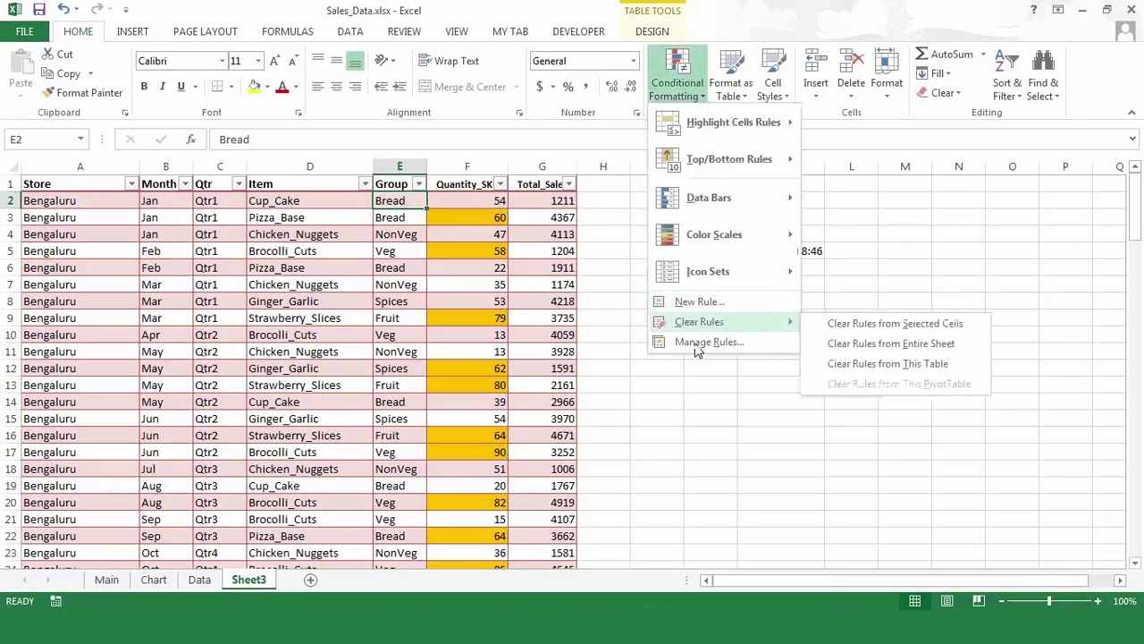
click(704, 349)
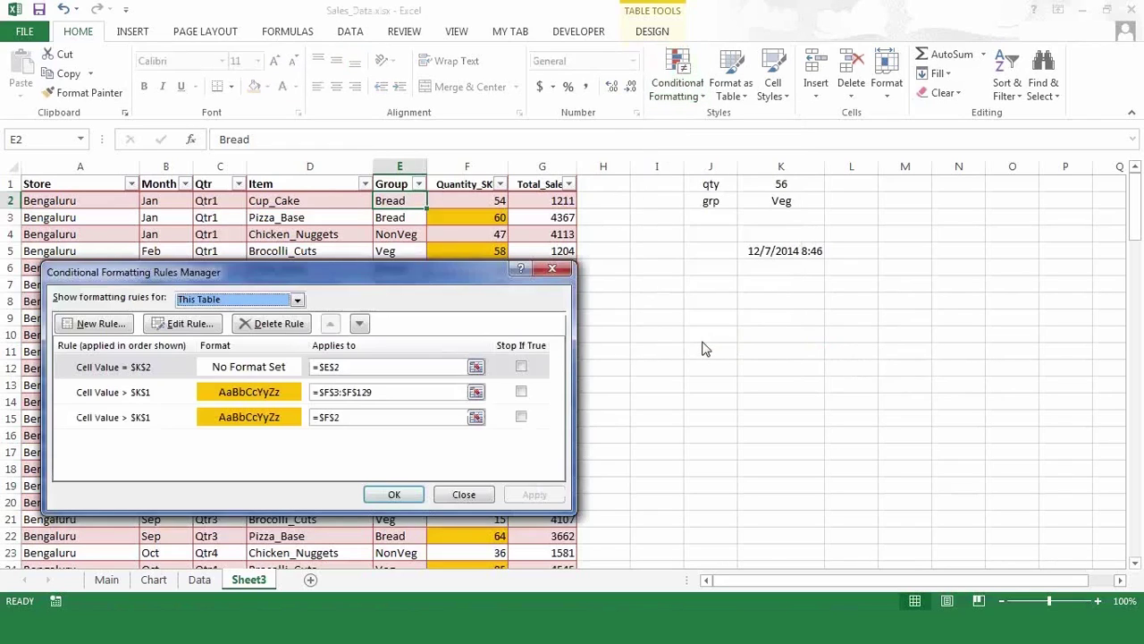
- Edit the equal-to-$K$2 rule to use a bright cyan fill and apply it
click(256, 372)
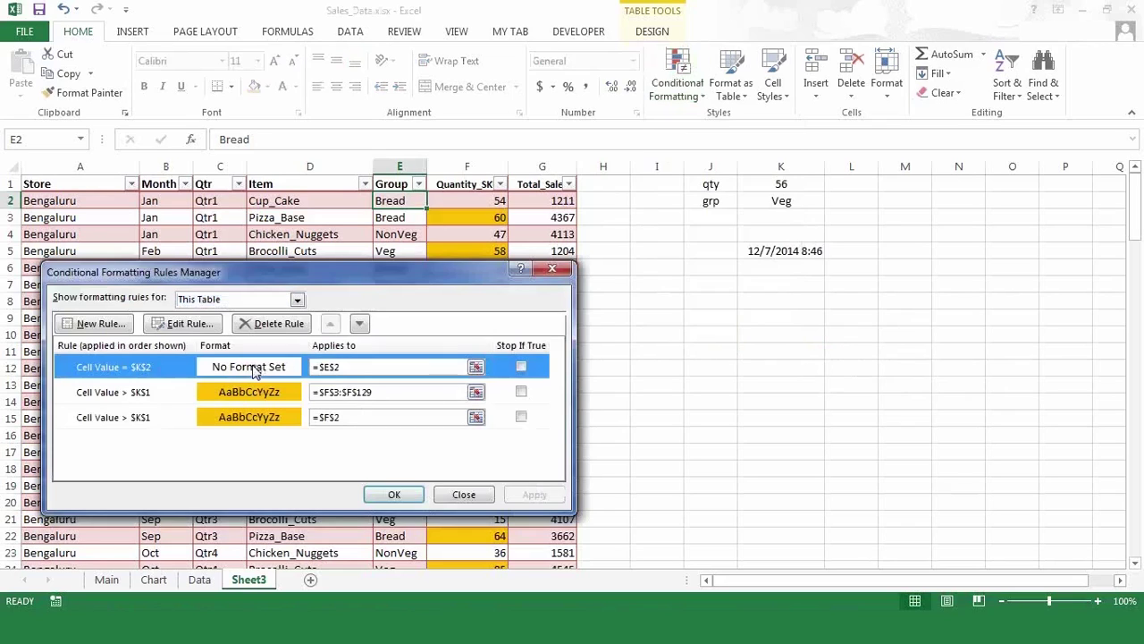
click(183, 324)
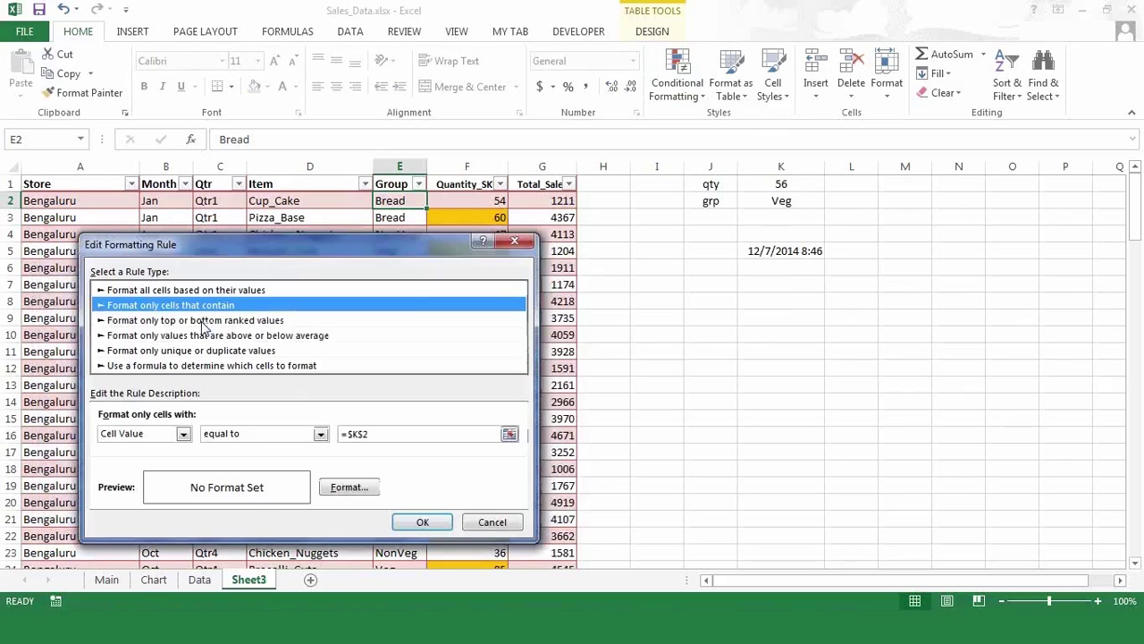
click(345, 491)
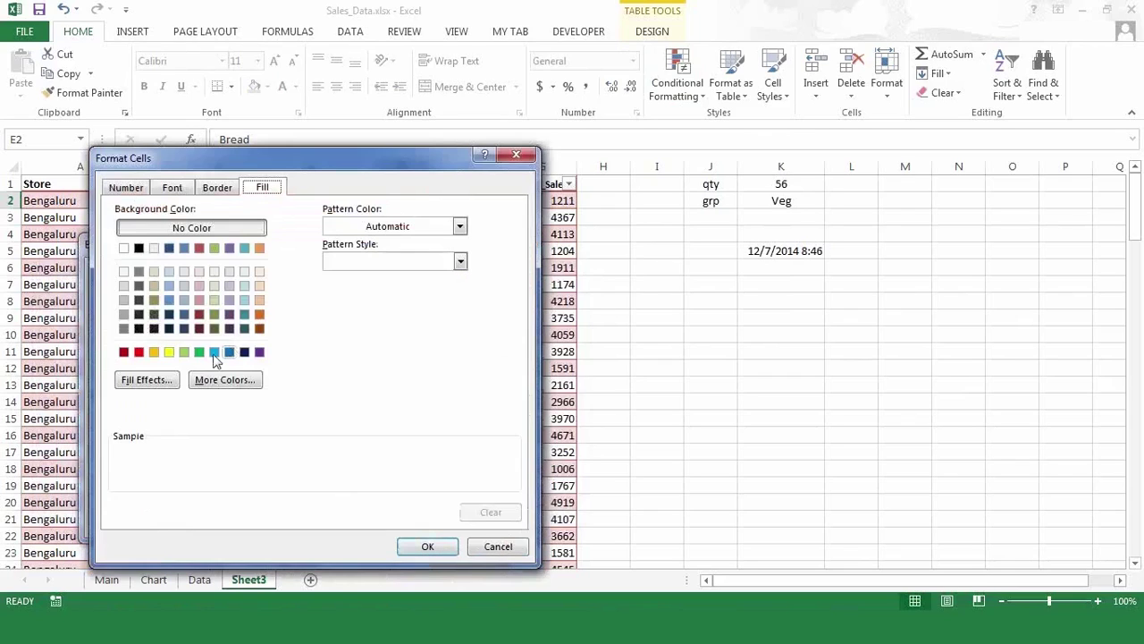
click(214, 353)
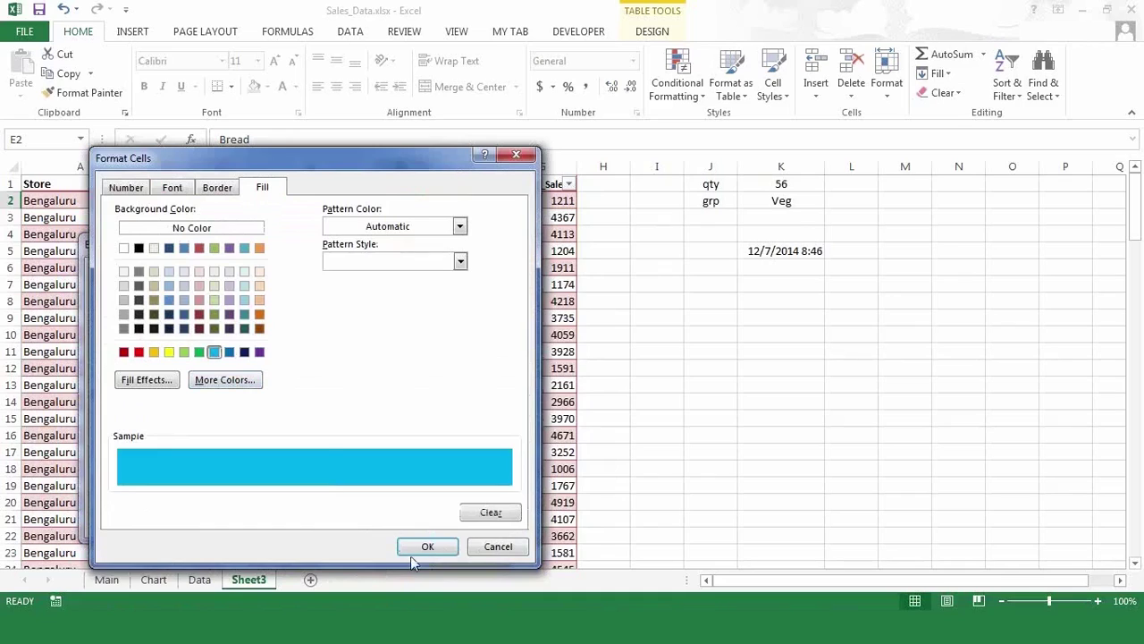
click(184, 299)
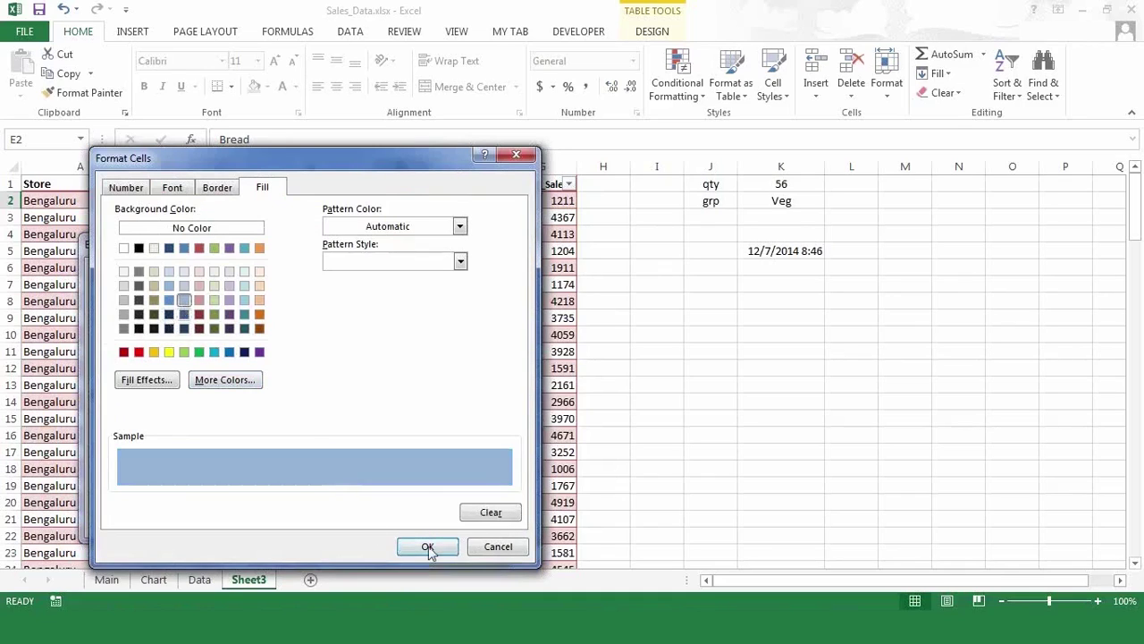
click(216, 352)
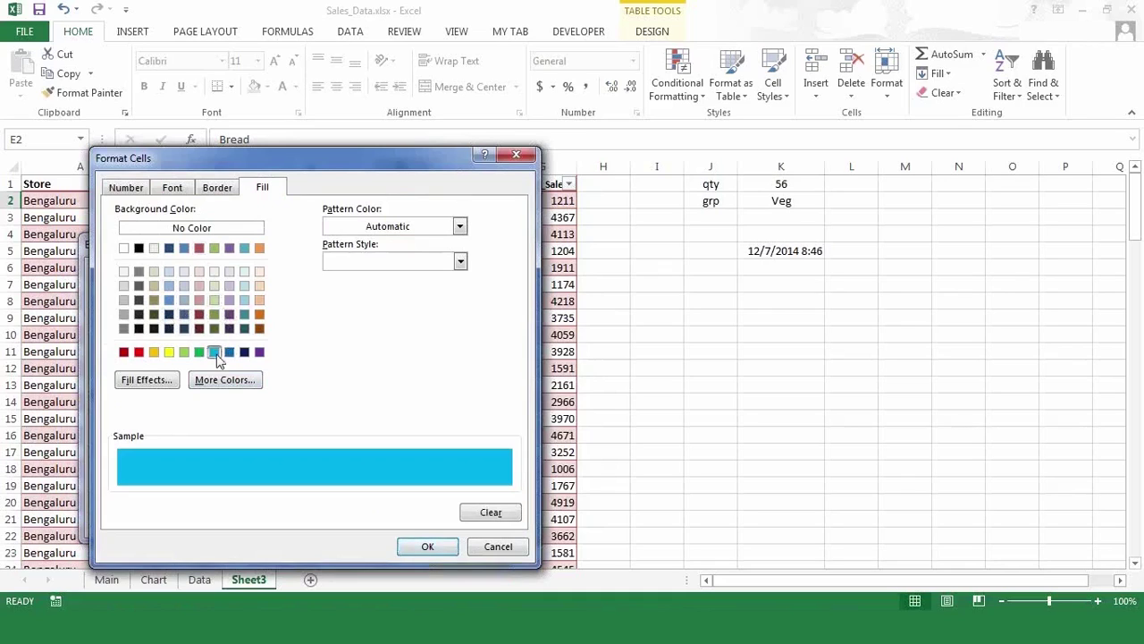
click(425, 547)
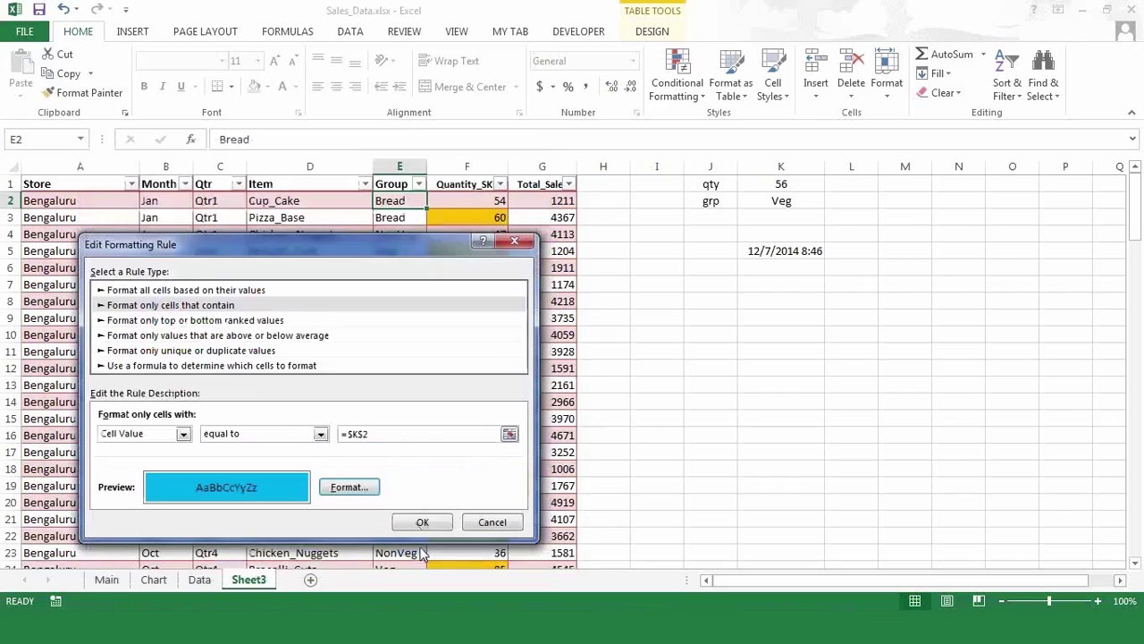
click(422, 524)
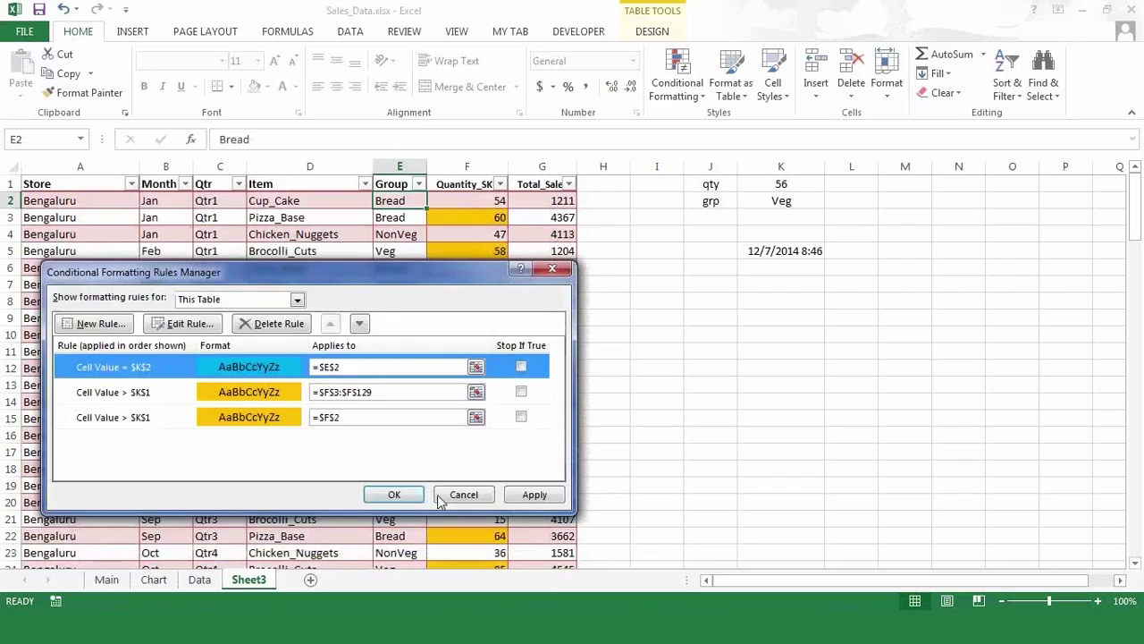
click(395, 497)
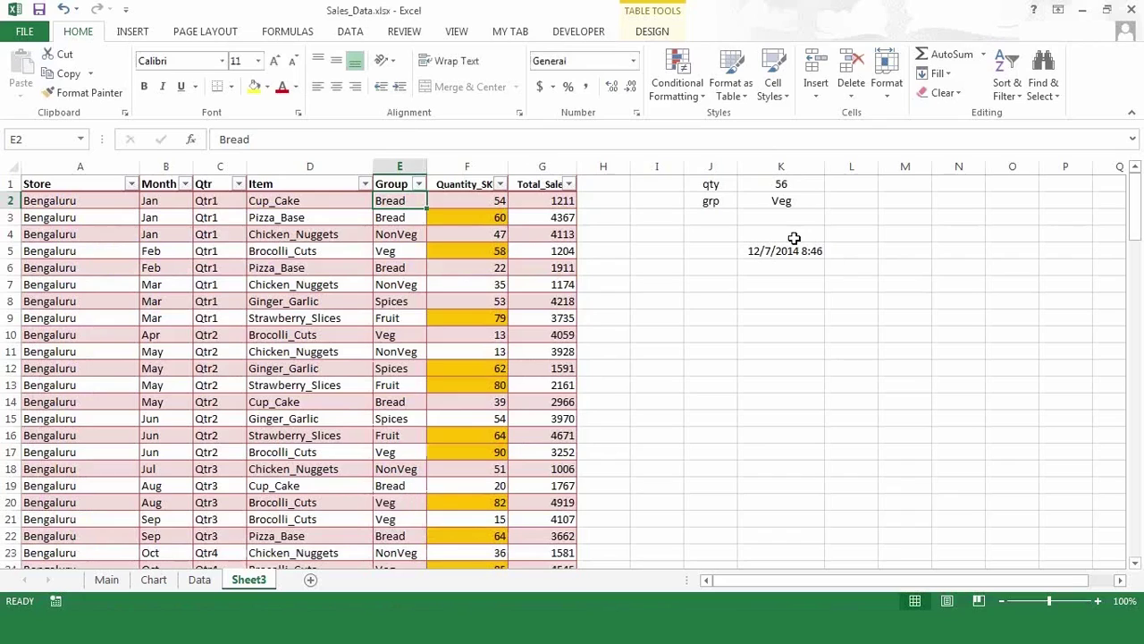
- Paint E2's cyan equal-to-K2 formatting down the entire Group column
click(792, 200)
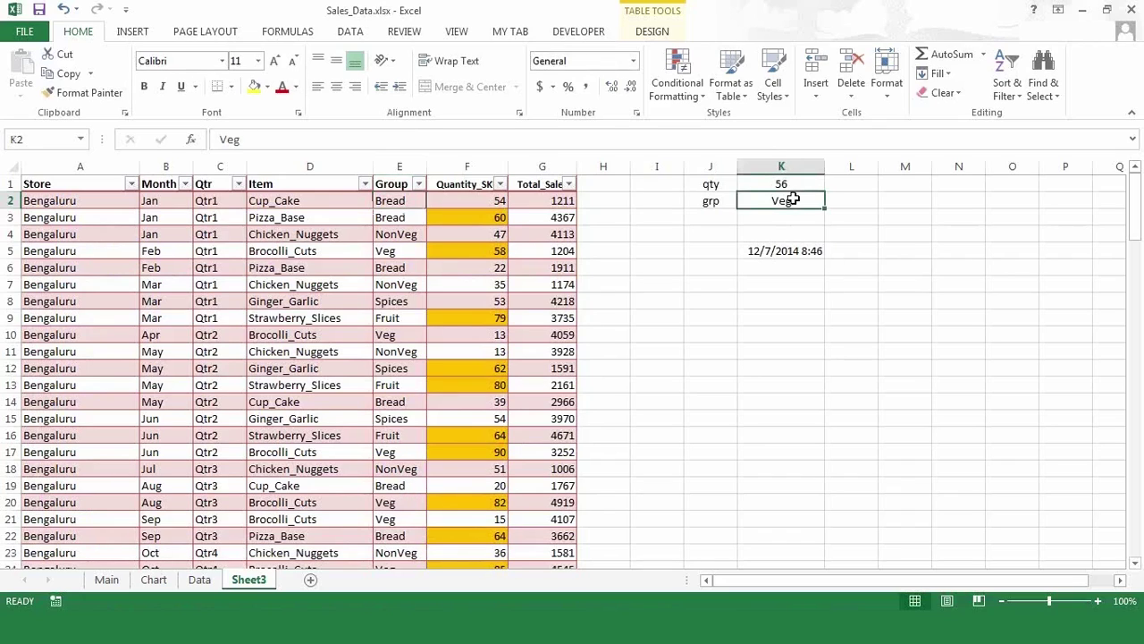
click(378, 198)
click(83, 97)
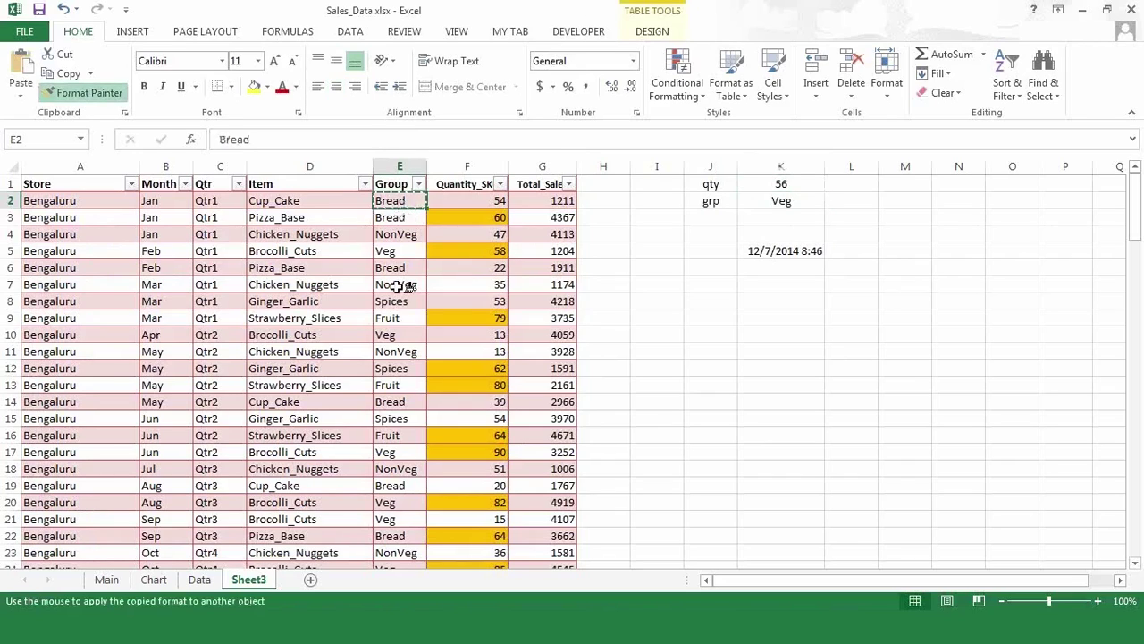
drag(398, 218, 399, 487)
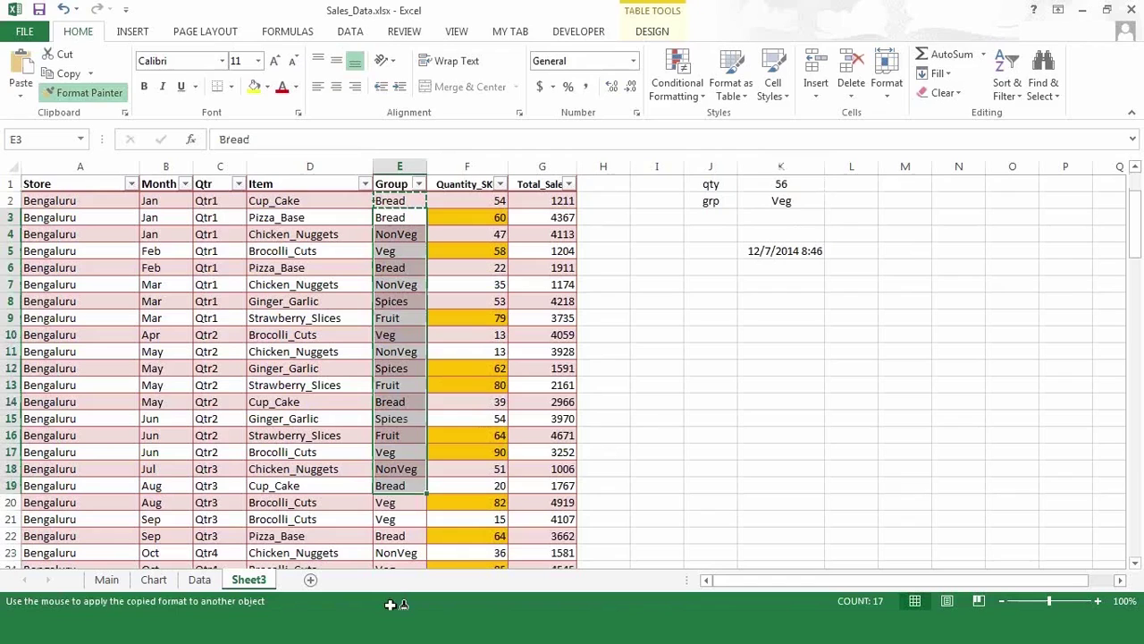
drag(391, 605, 385, 535)
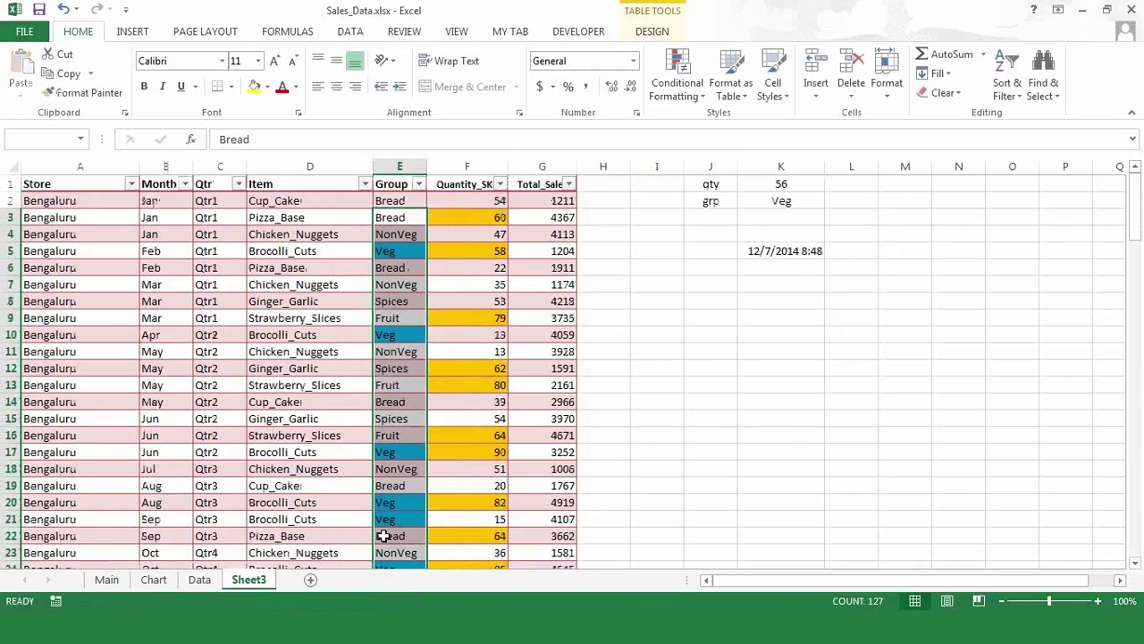
- Delete the date in cell K5
key(Up)
key(Down)
key(Up)
key(Right)
key(Right)
key(Right)
key(Right)
key(Right)
key(Down)
key(Right)
key(Down)
key(Down)
key(Delete)
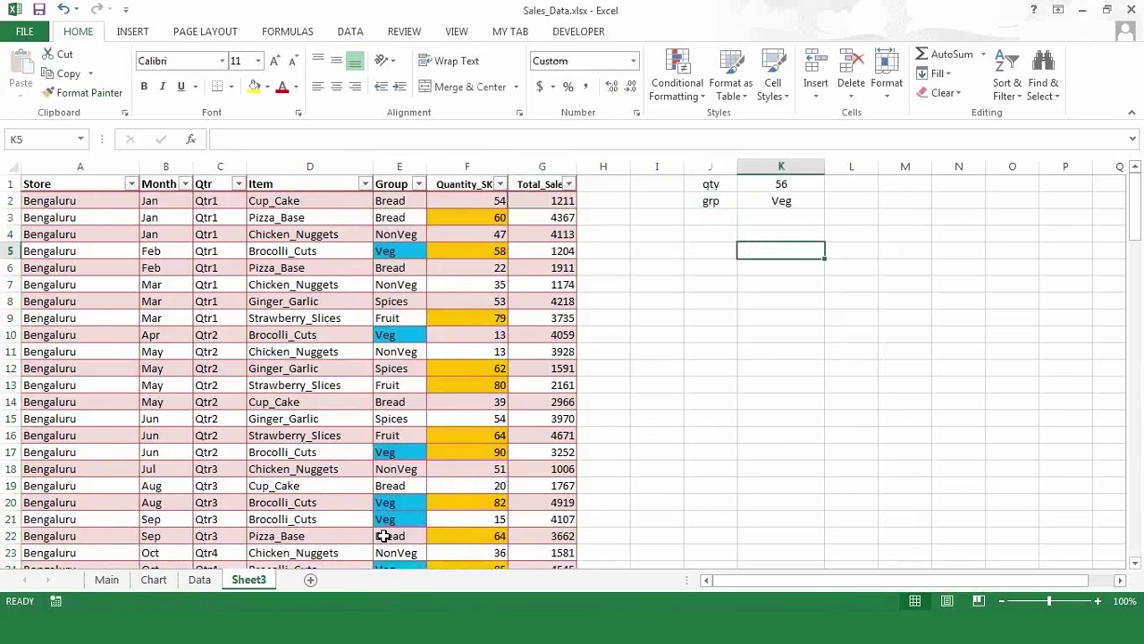
key(Up)
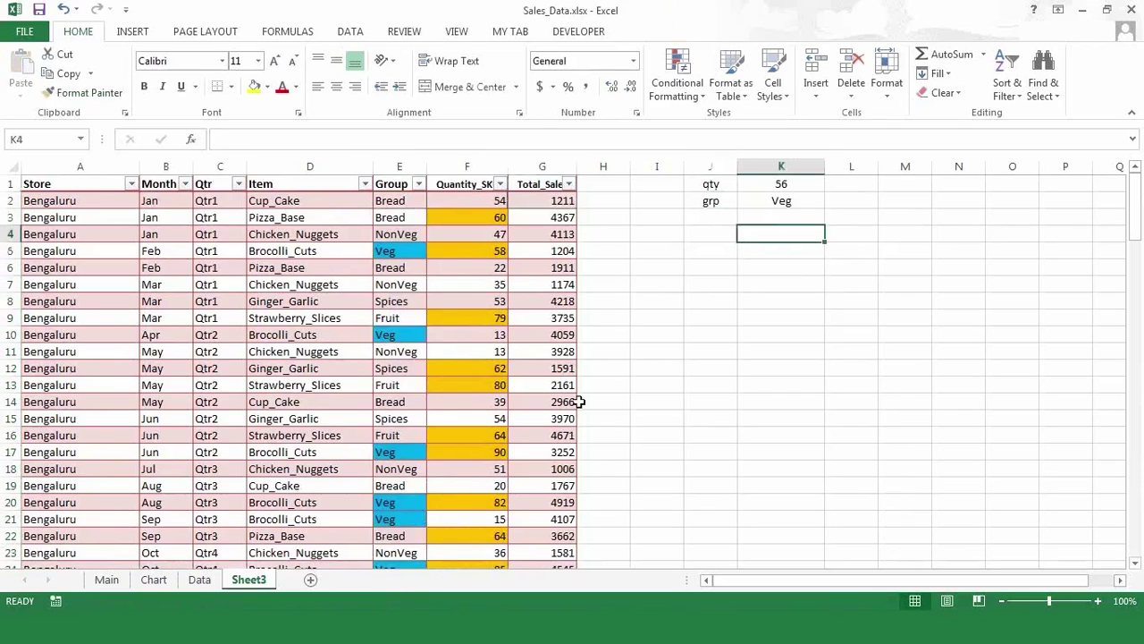
- Change the grp value in K2 to 'Bread' so the Bread rows turn cyan
click(523, 315)
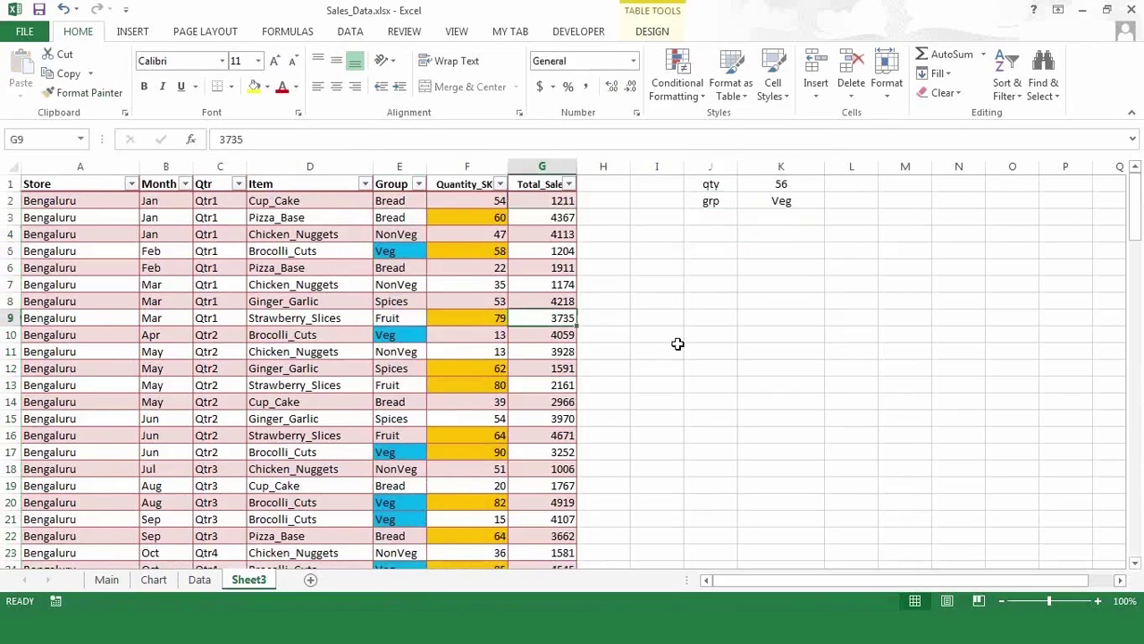
click(678, 347)
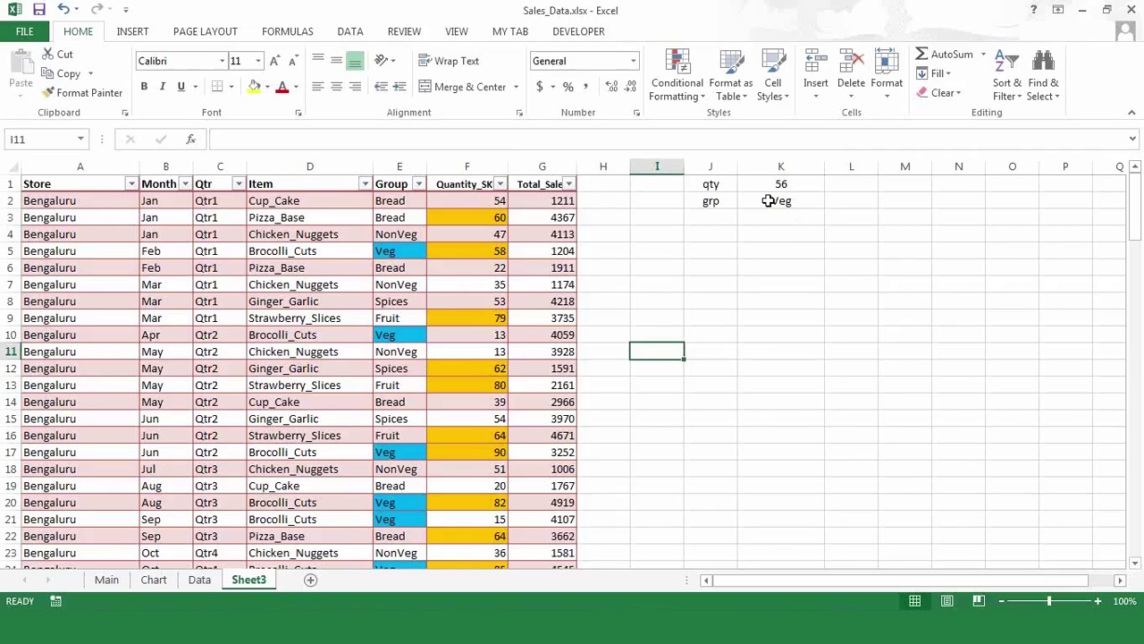
click(773, 202)
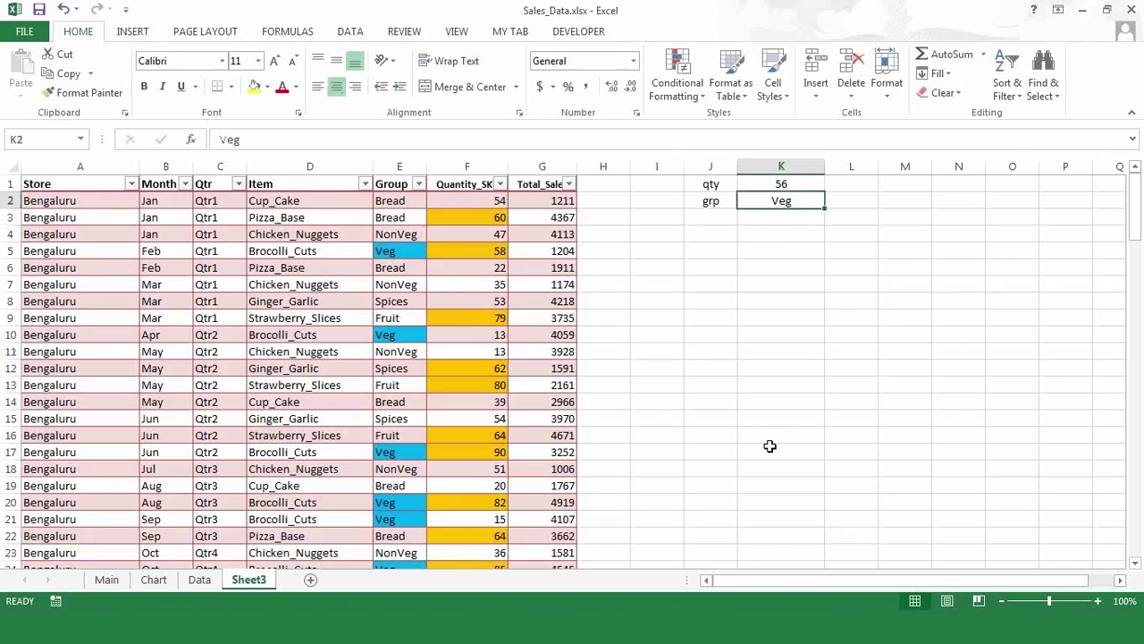
key(F2)
text(Bread)
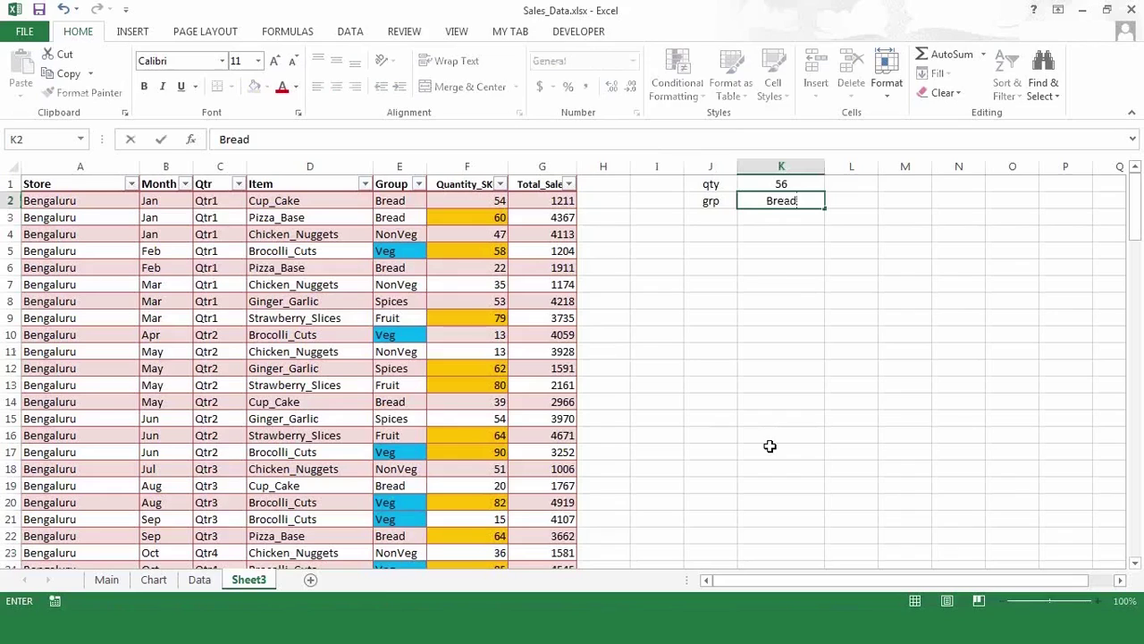
key(Return)
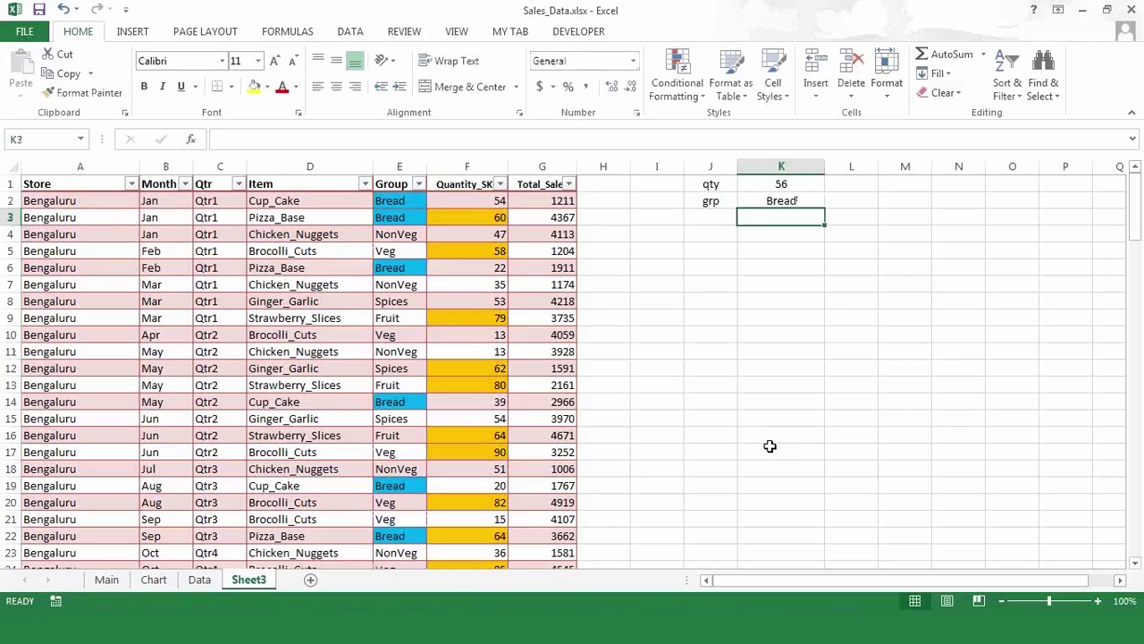
click(551, 203)
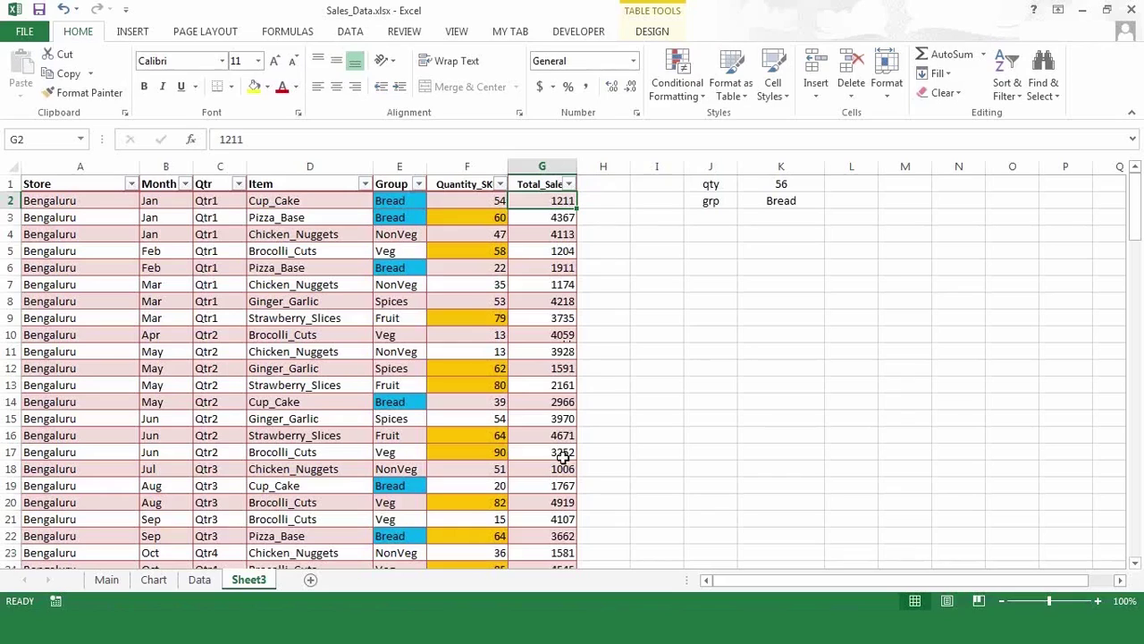
click(559, 251)
click(545, 200)
click(689, 96)
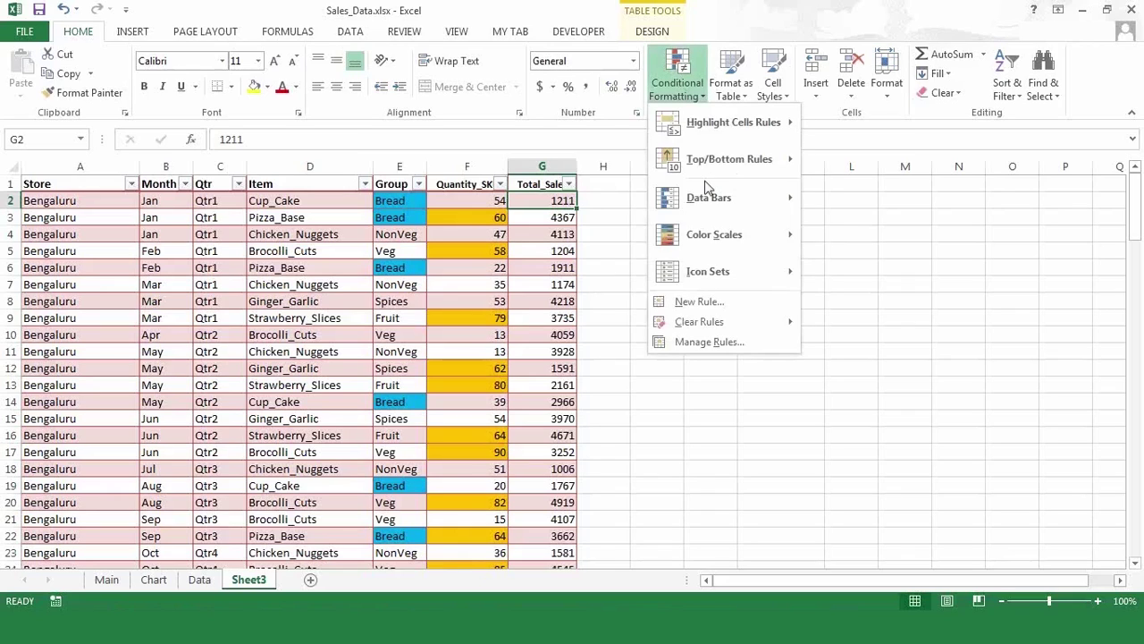
mouse_move(711, 205)
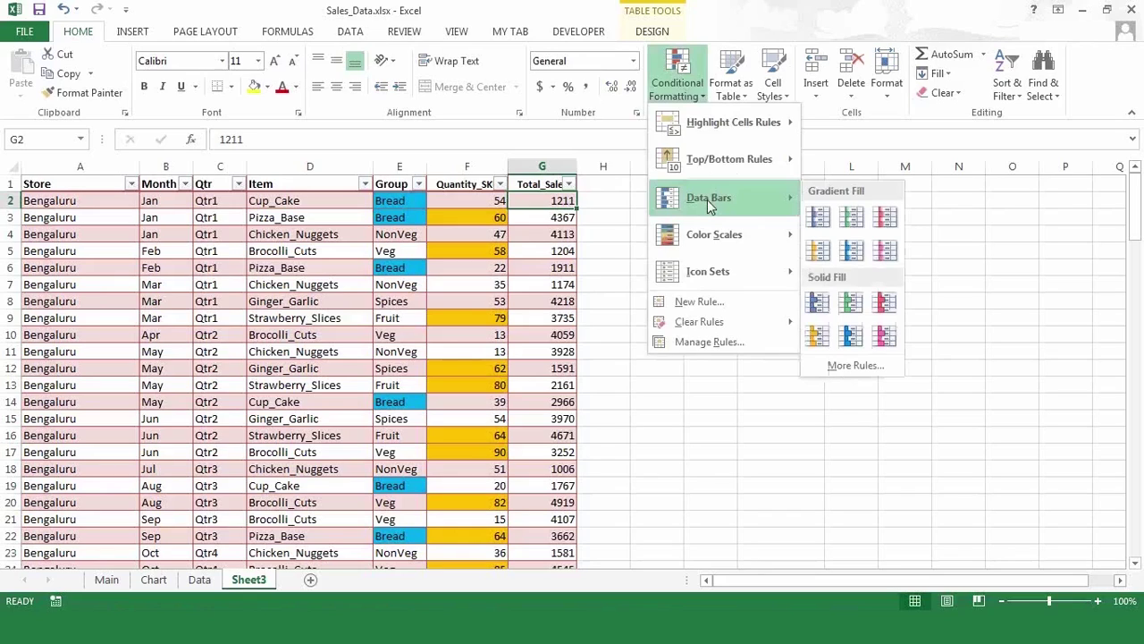
click(853, 252)
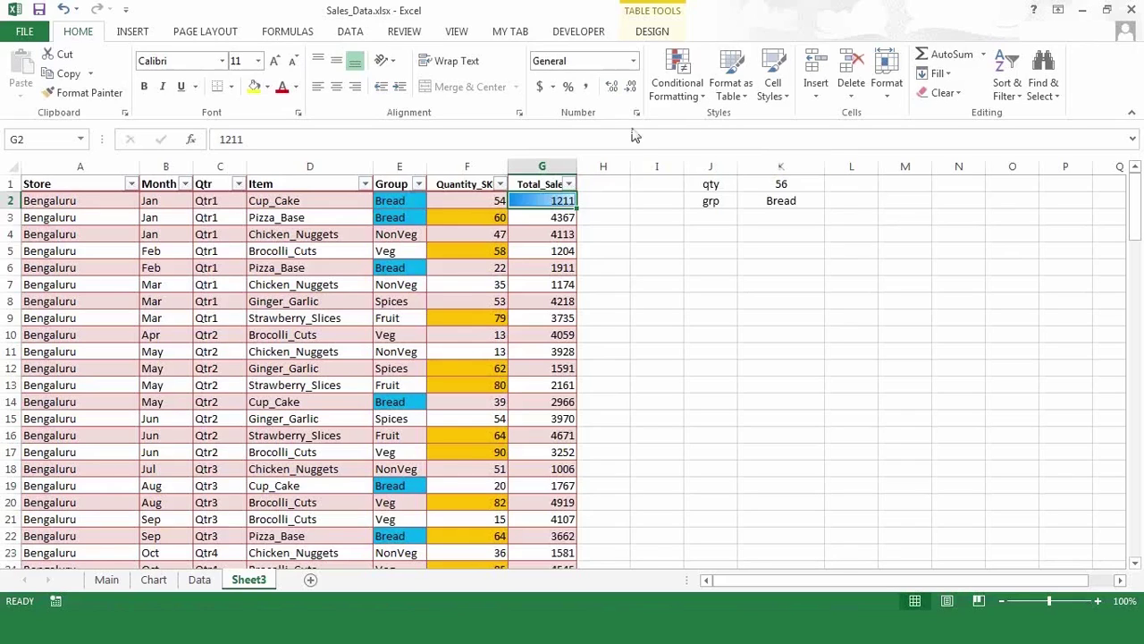
click(696, 102)
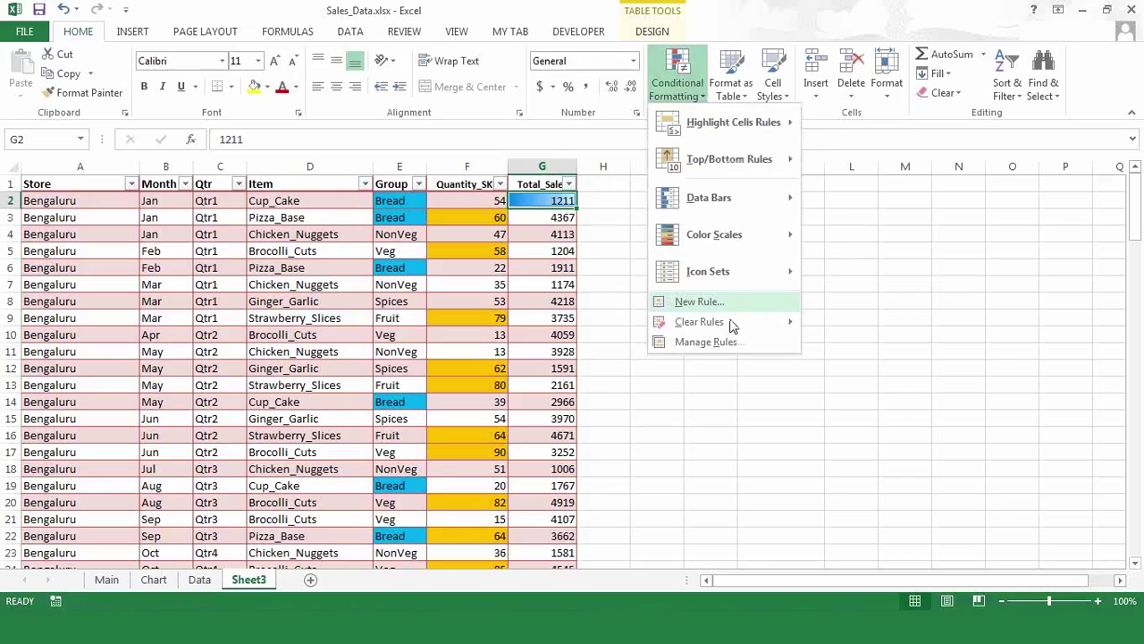
mouse_move(732, 331)
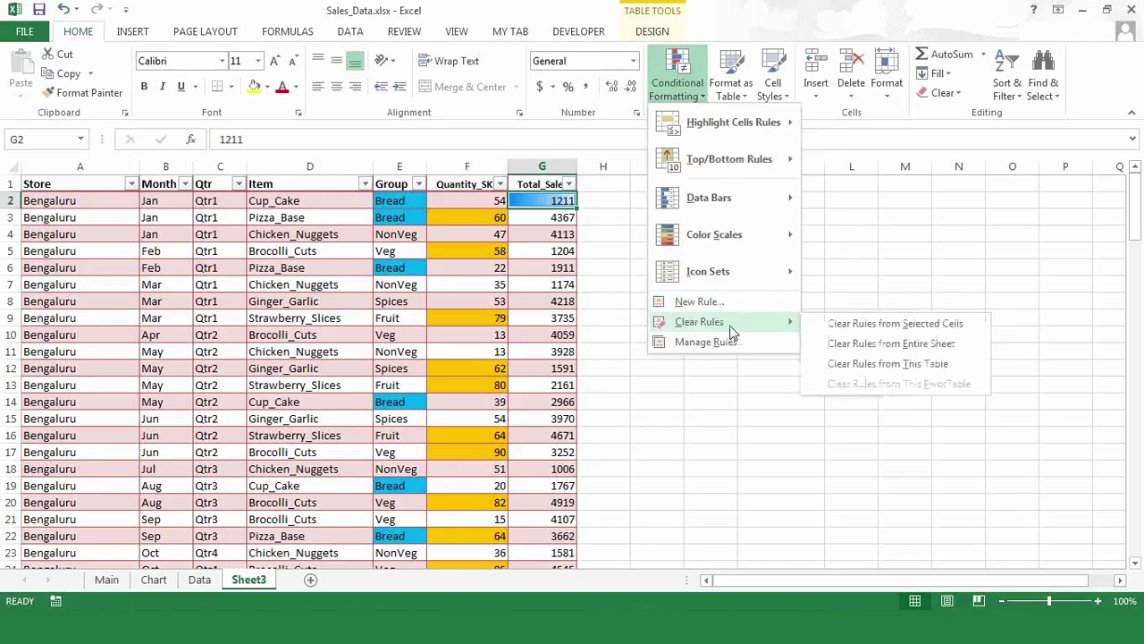
click(841, 323)
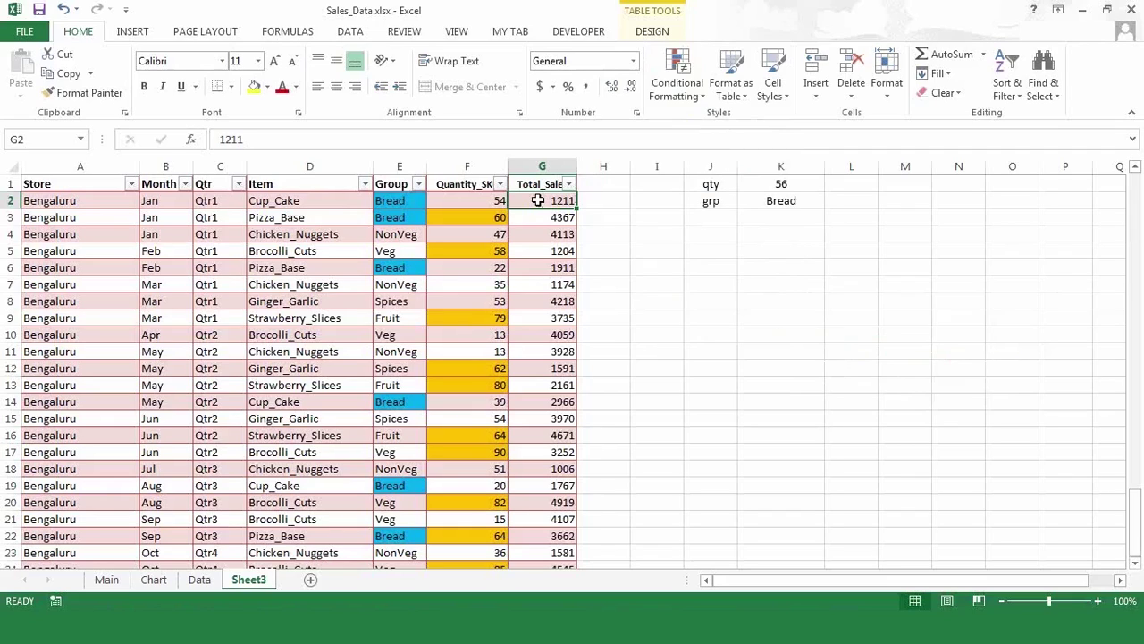
- Add Light Blue Gradient data bars to the Total_Sales values from G2 to row 129
key(ctrl+shift+Down)
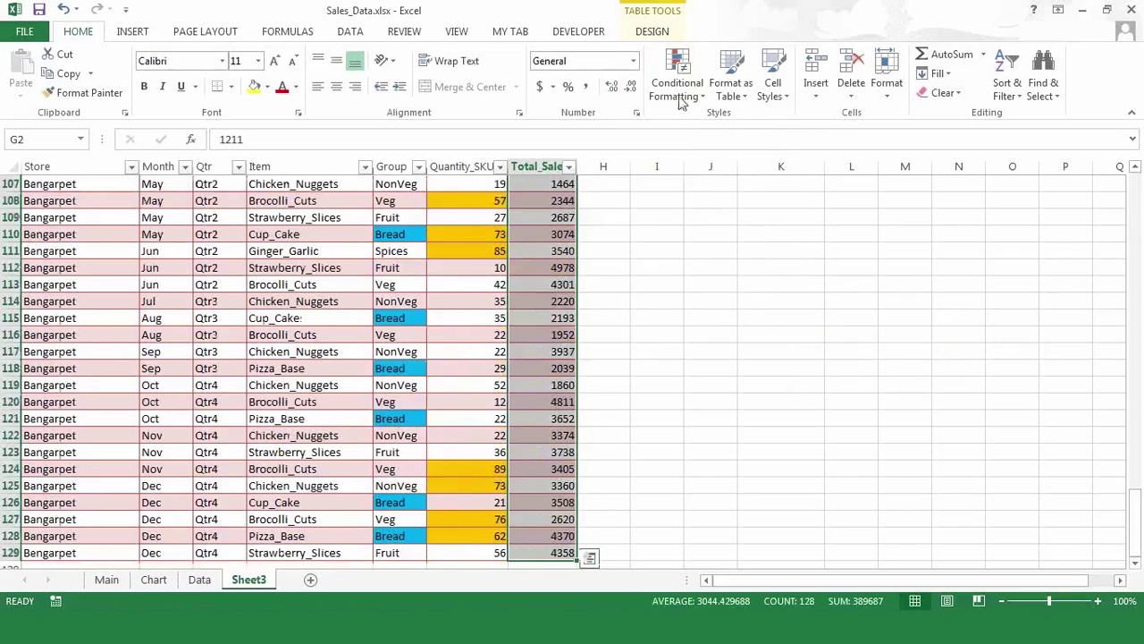
click(685, 99)
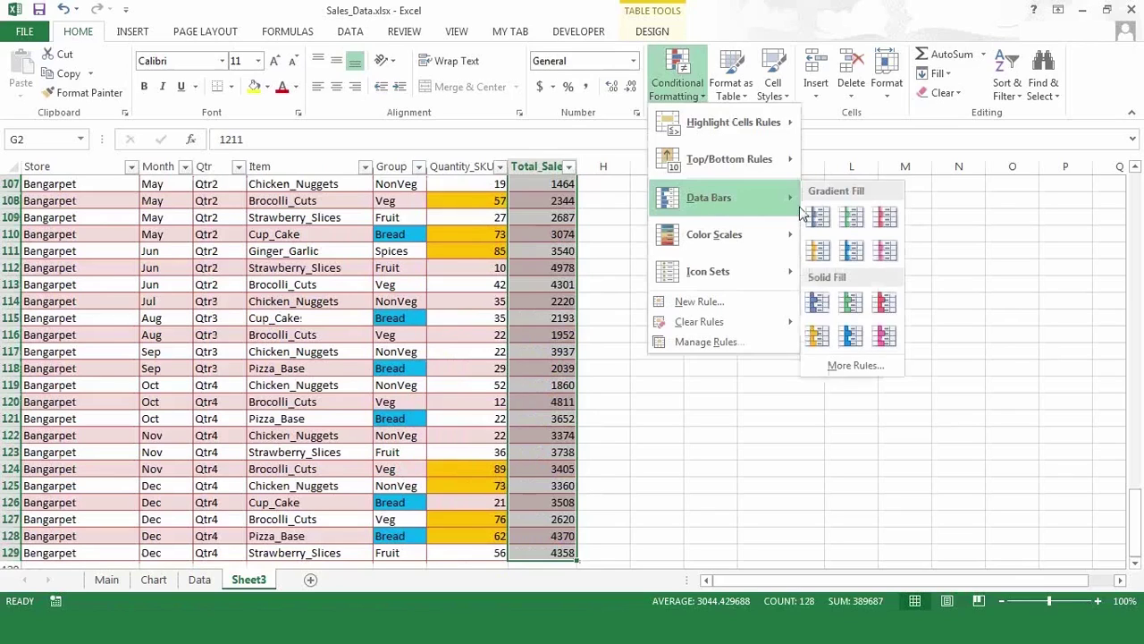
click(853, 253)
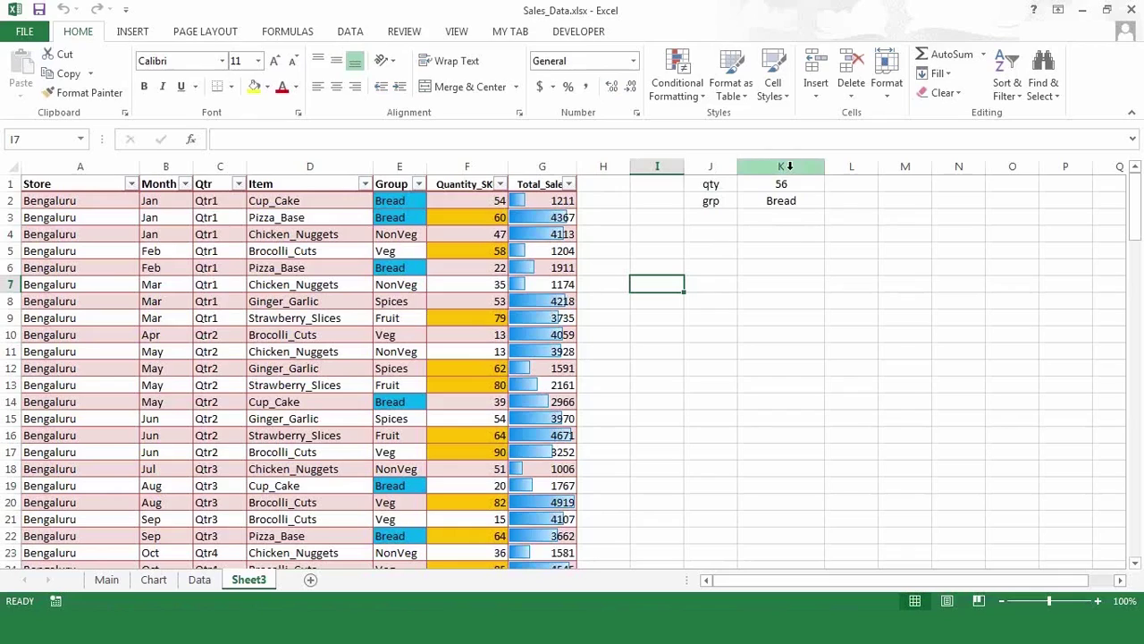
- Change the qty threshold in K1 to 100
click(780, 185)
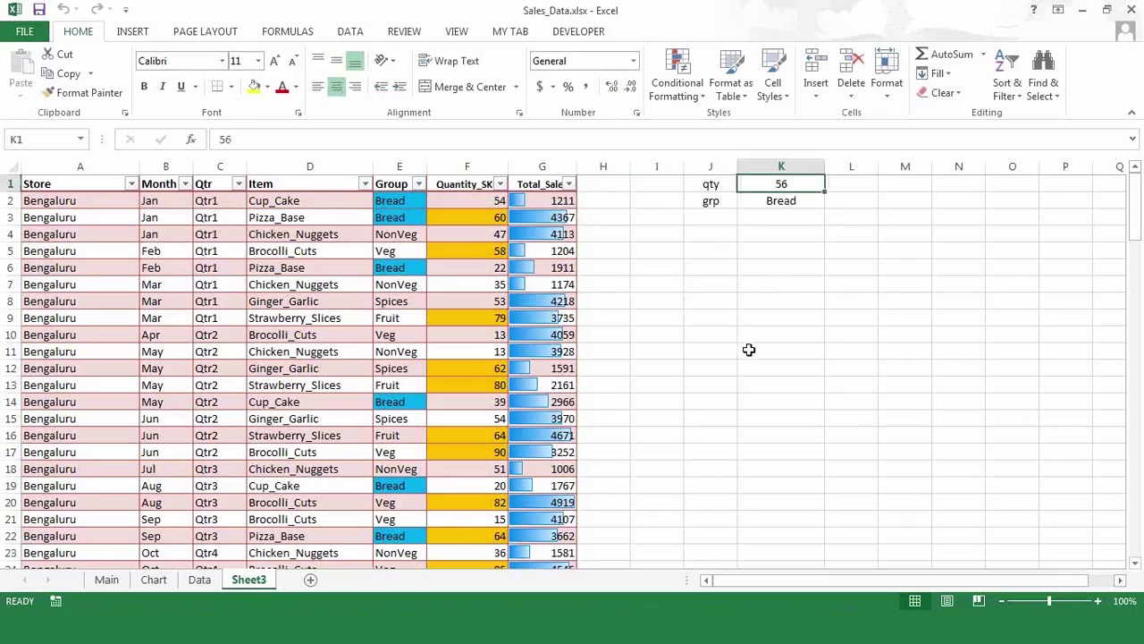
key(Down)
key(Up)
text(0)
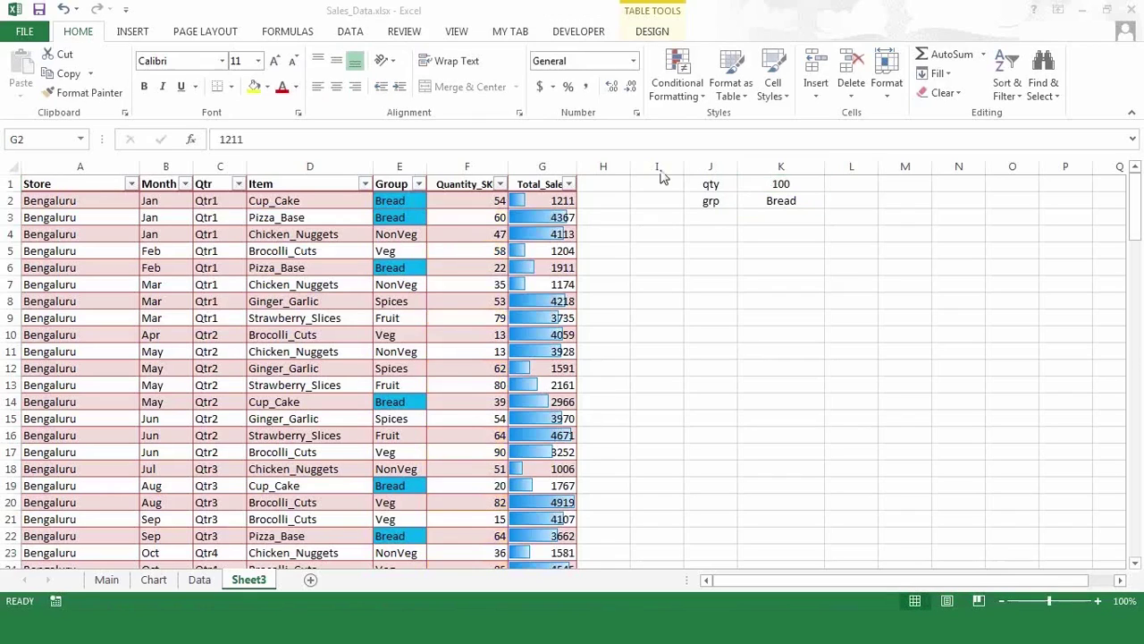
- Clear the conditional formatting rules from the Total_Sales cells G2:G129
click(533, 202)
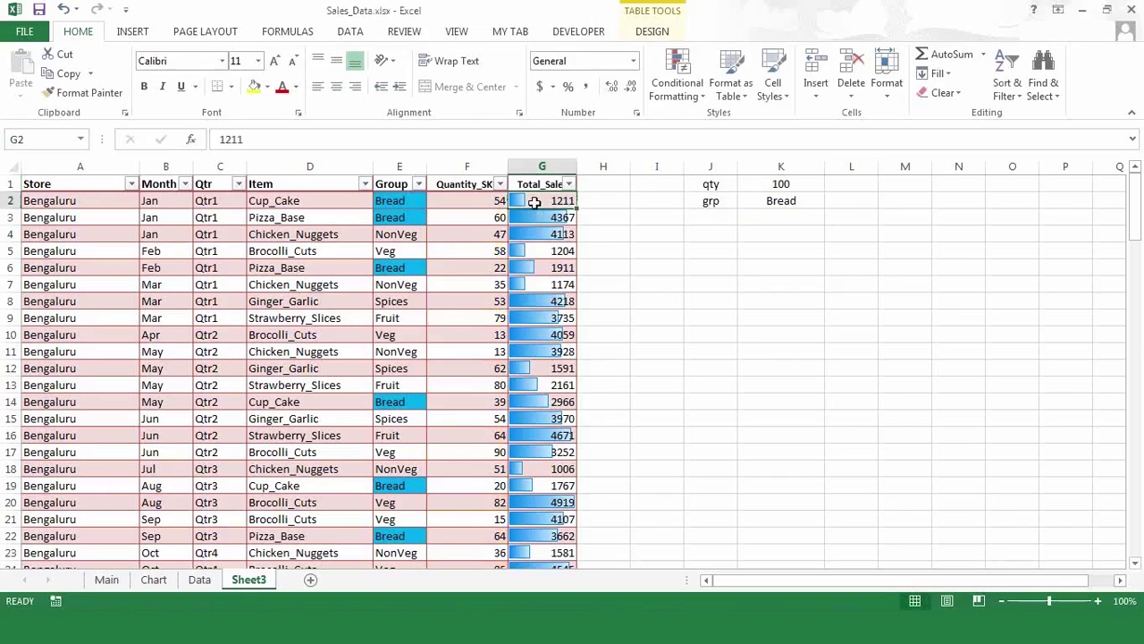
key(ctrl+shift+Down)
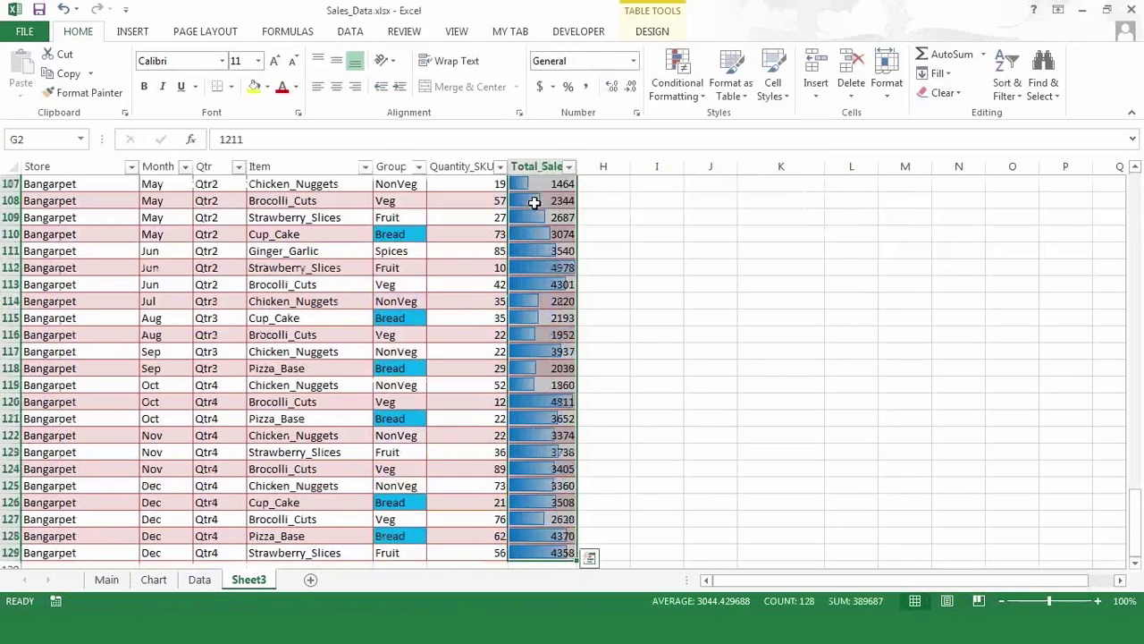
click(691, 97)
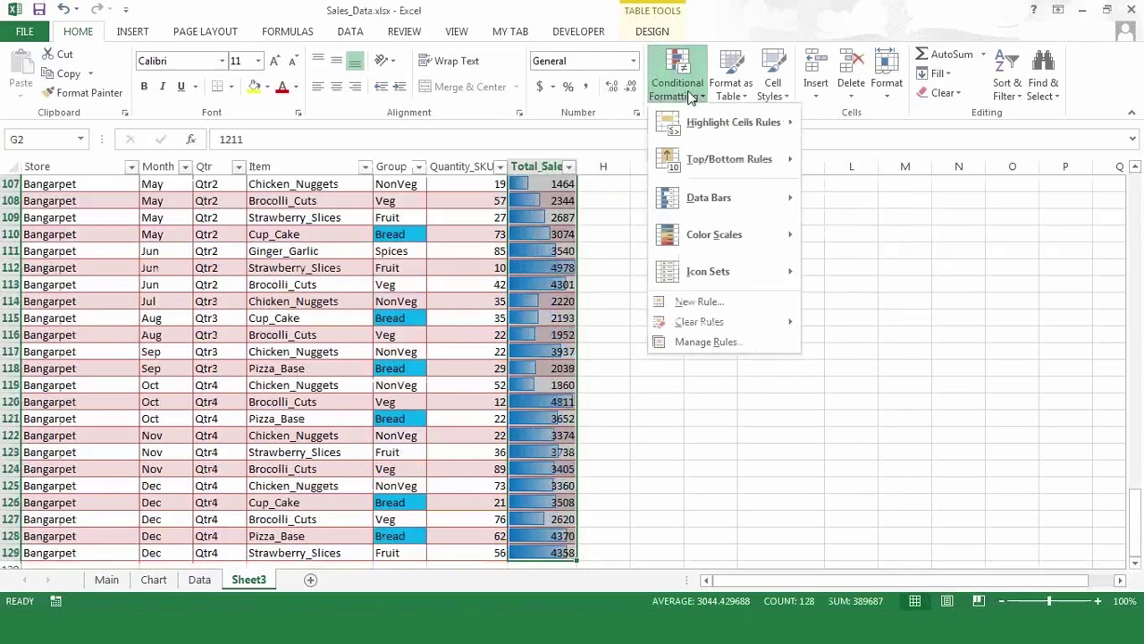
mouse_move(734, 323)
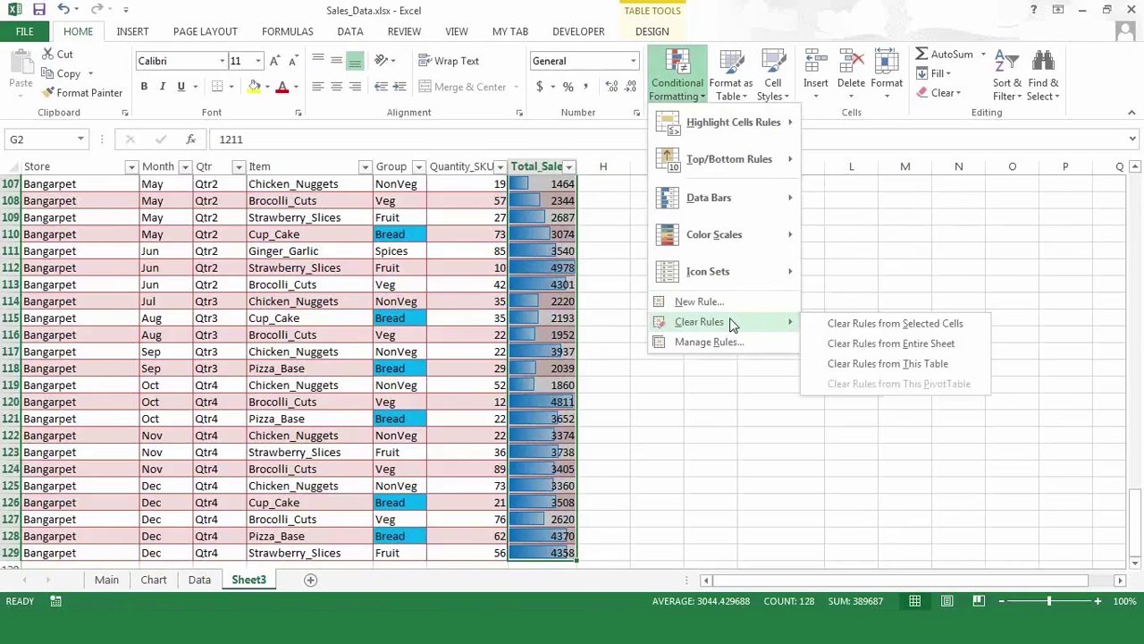
click(842, 322)
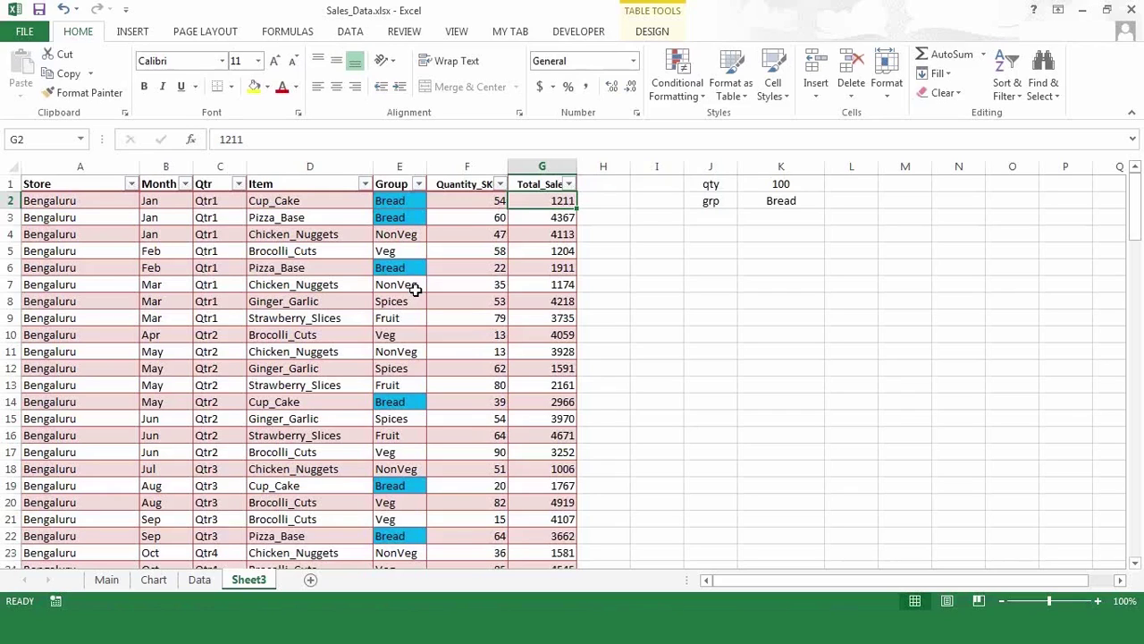
key(ctrl+shift+Down)
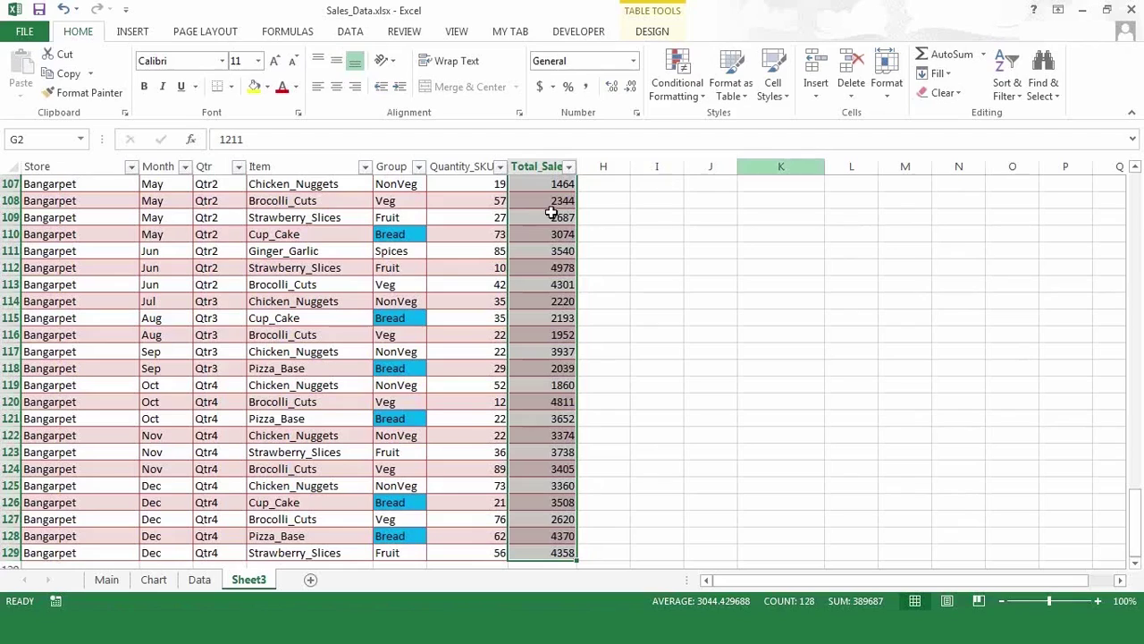
click(677, 93)
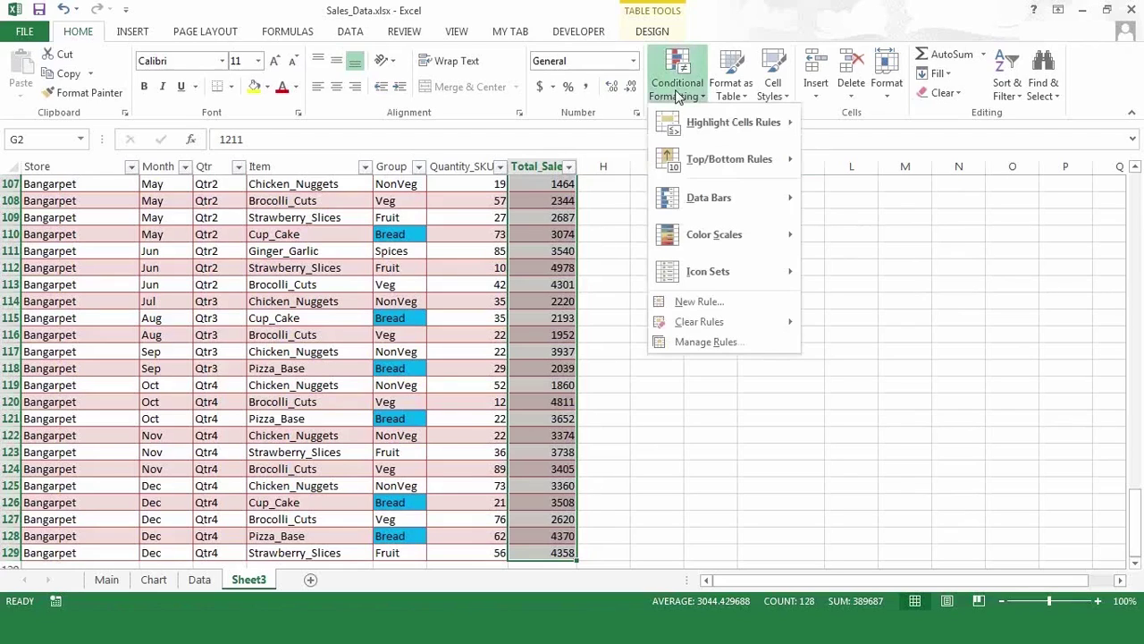
mouse_move(713, 213)
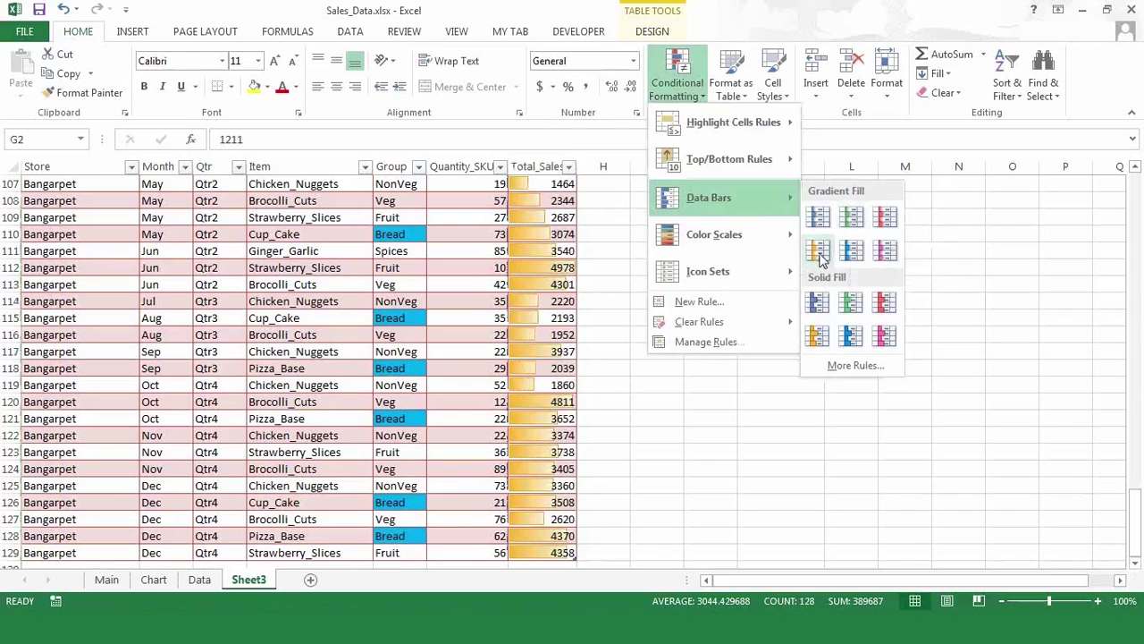
click(819, 253)
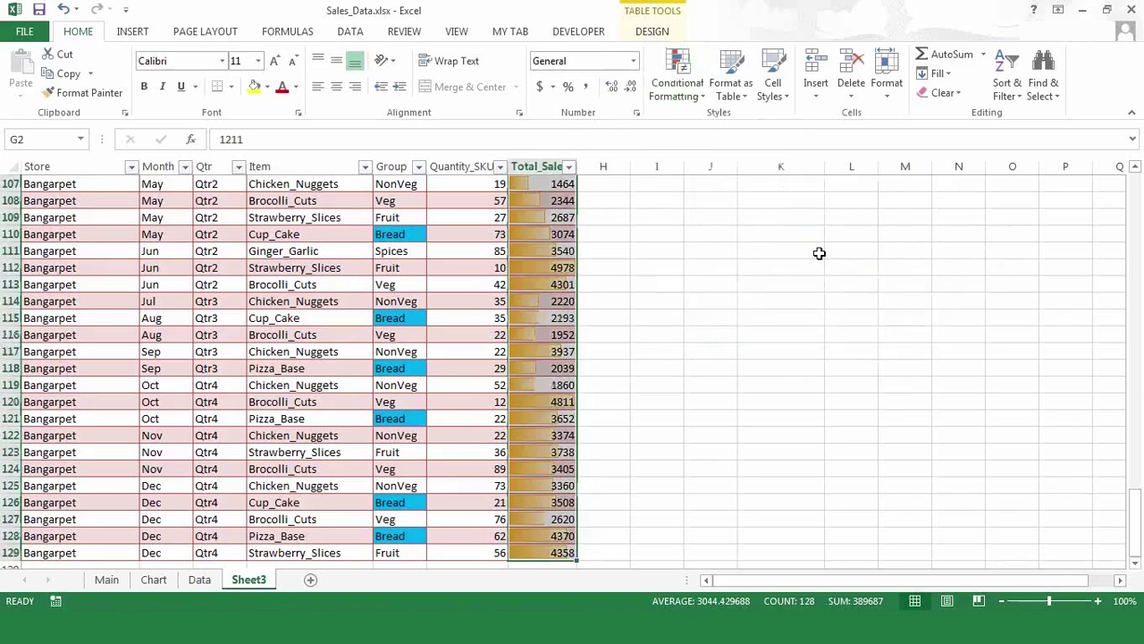
key(ctrl+BackSpace)
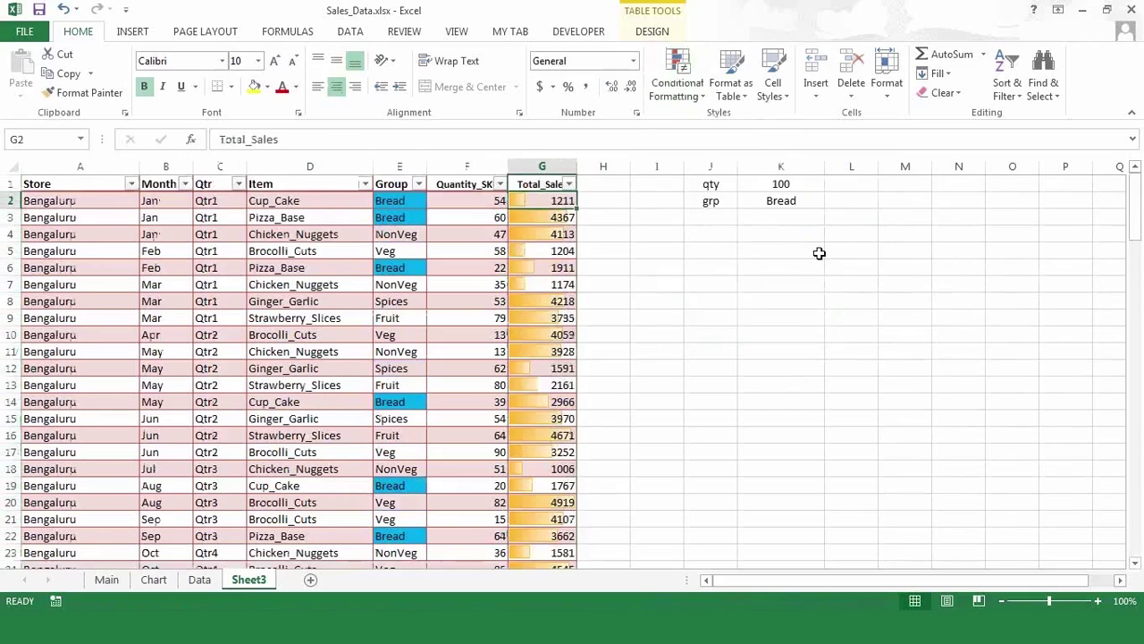
key(Down)
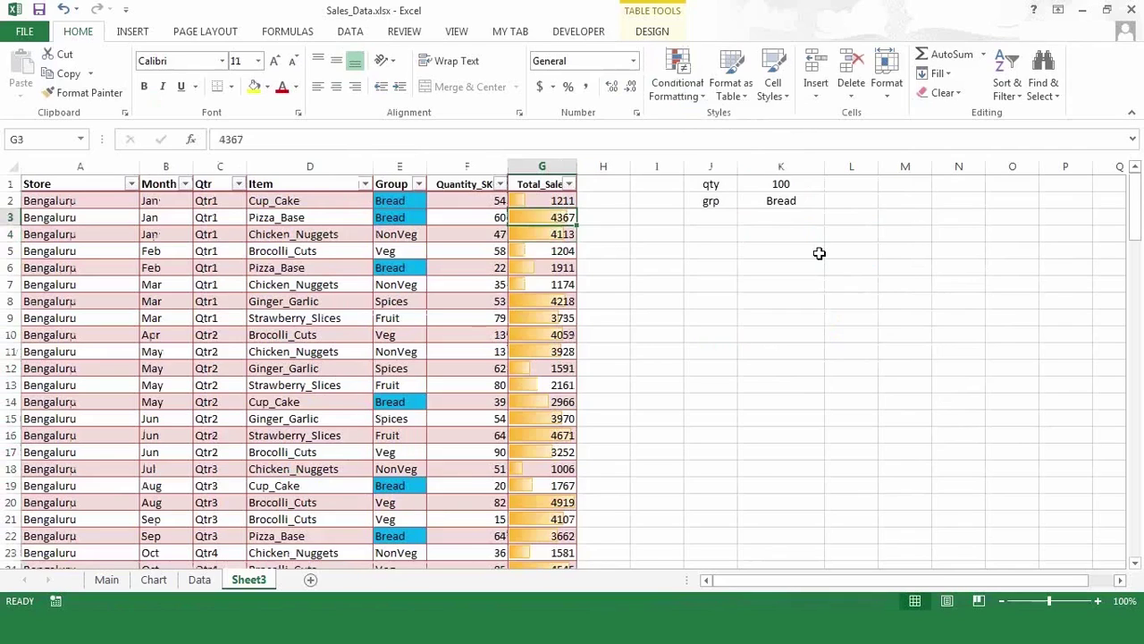
key(Up)
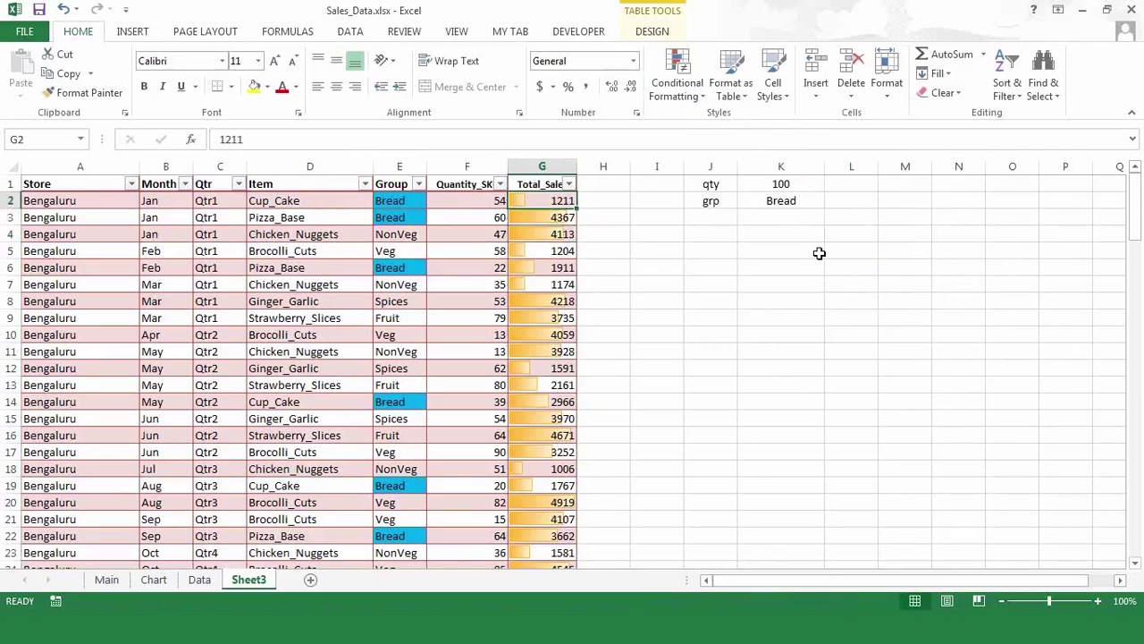
key(Down)
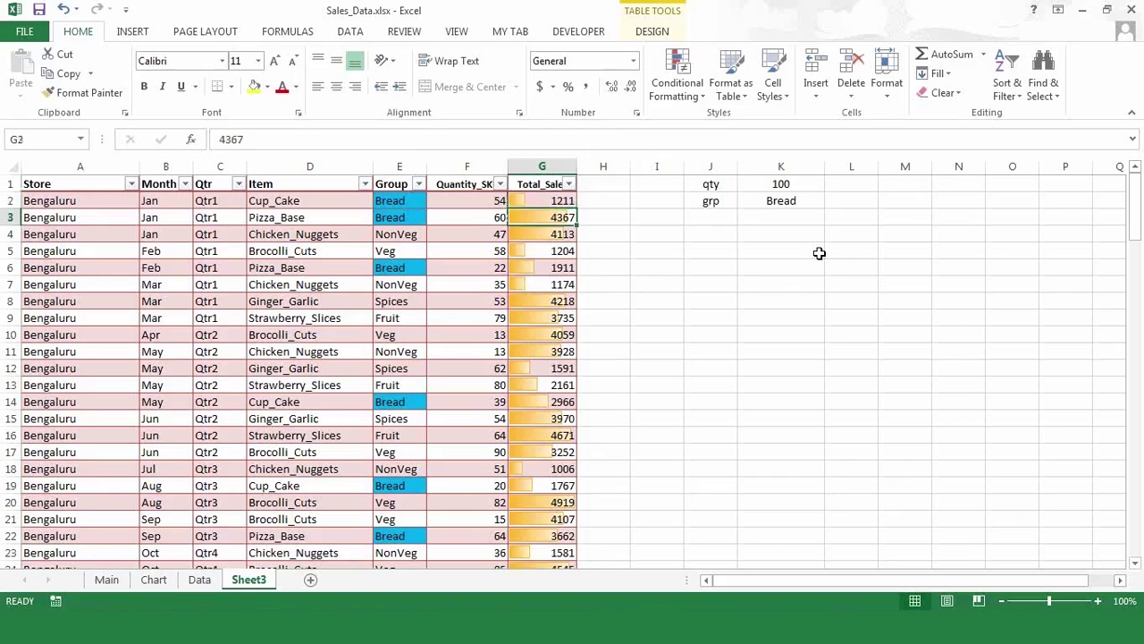
key(Up)
key(Down)
key(Down)
key(Down)
key(Down)
key(Down)
key(Down)
key(Down)
key(Down)
key(Down)
key(Down)
key(Down)
key(Down)
key(Down)
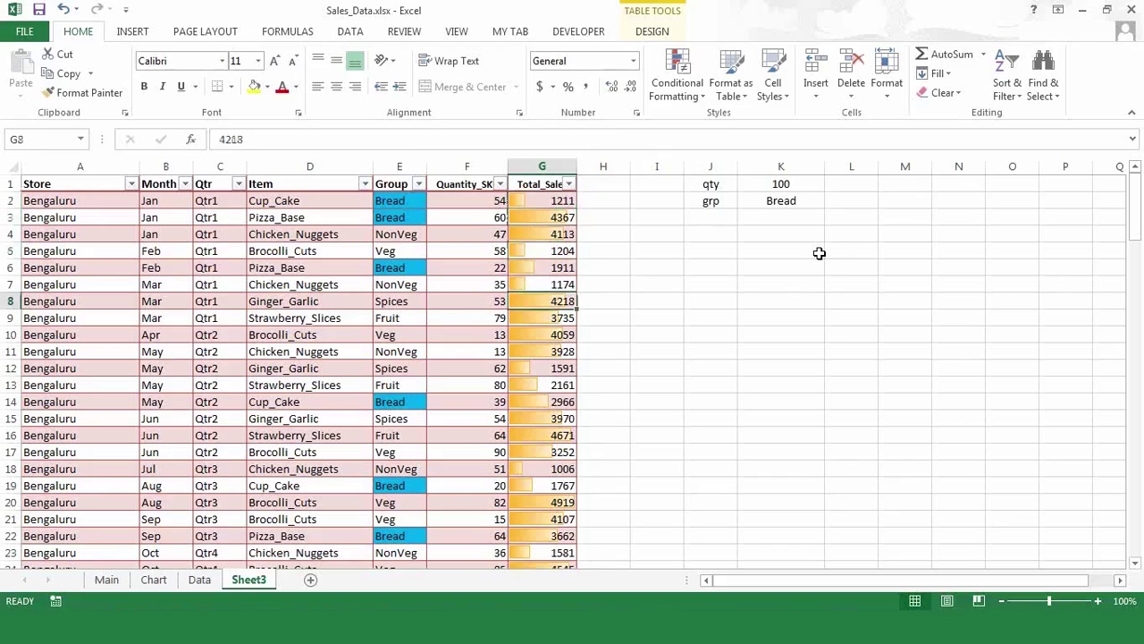
key(Down)
key(Down)
key(Down)
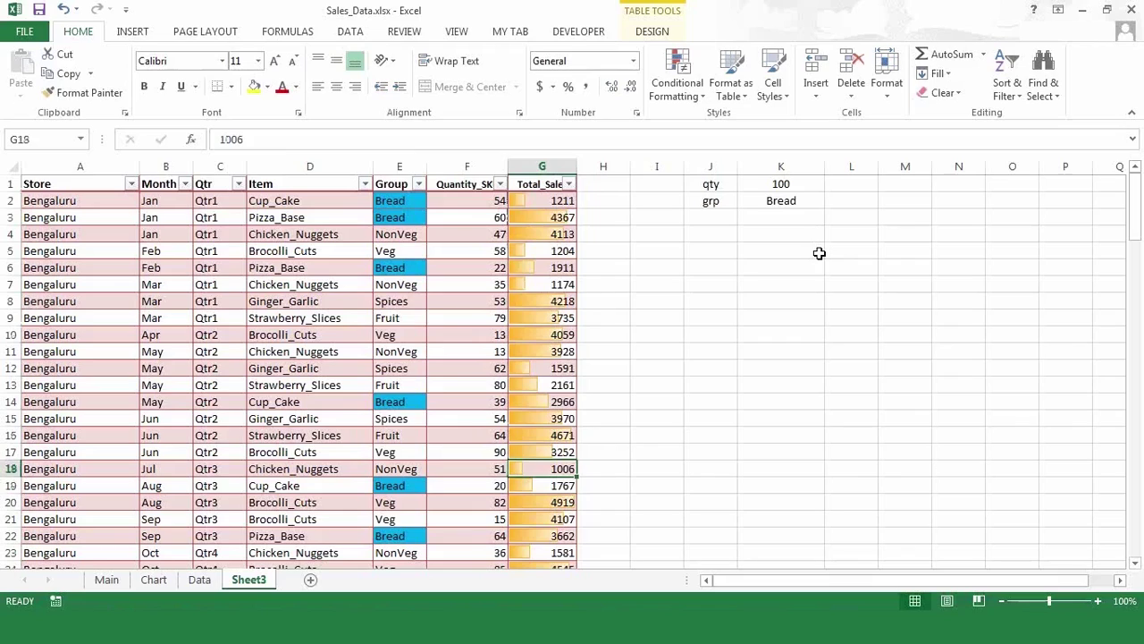
click(553, 198)
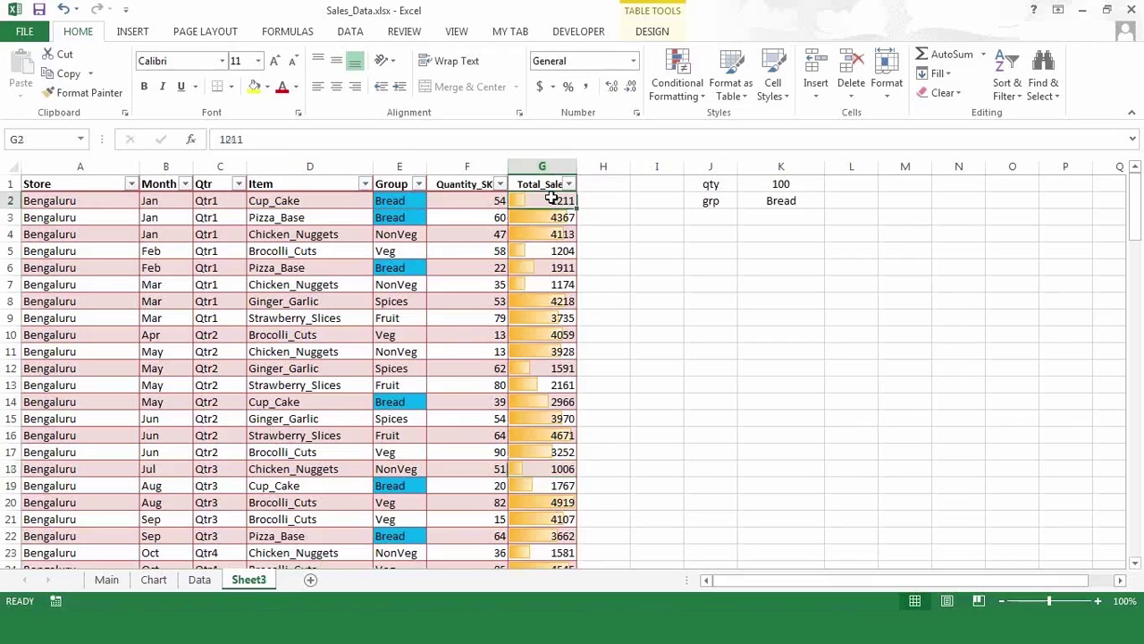
- Browse the Data Bars and Color Scales options without applying any, then clear Total_Sales' orange data bars
click(694, 92)
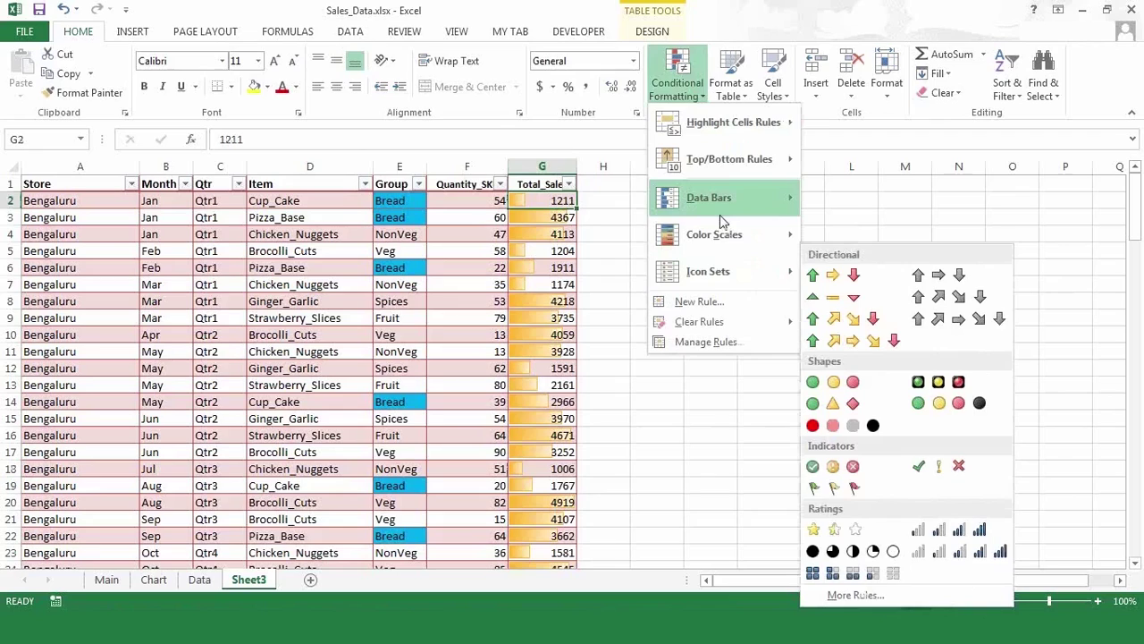
mouse_move(719, 240)
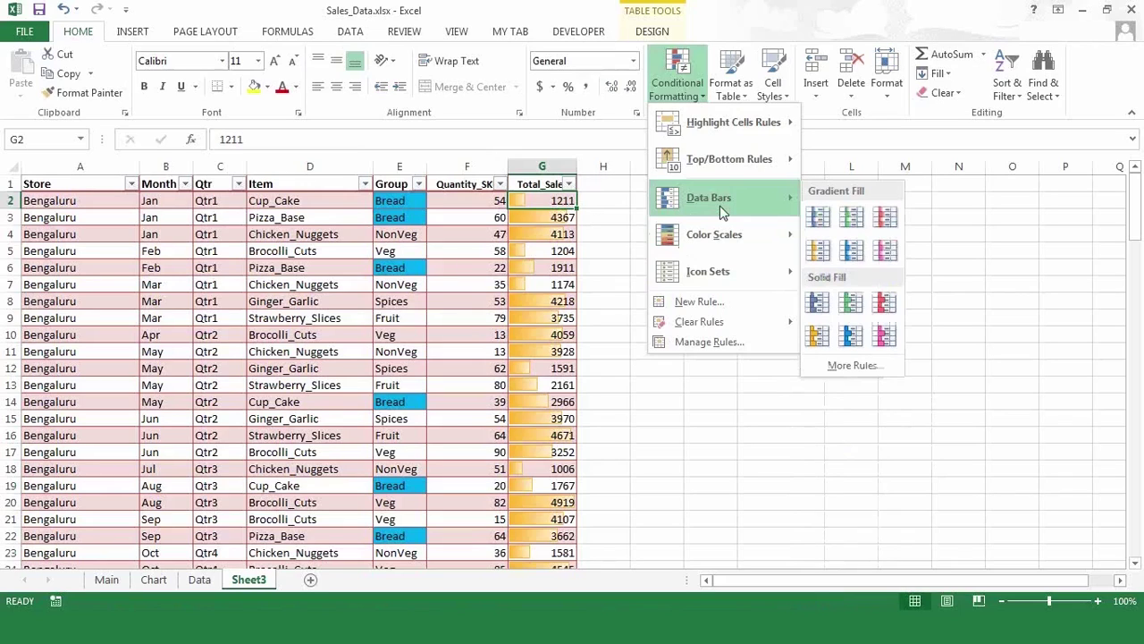
mouse_move(722, 275)
click(625, 362)
key(Up)
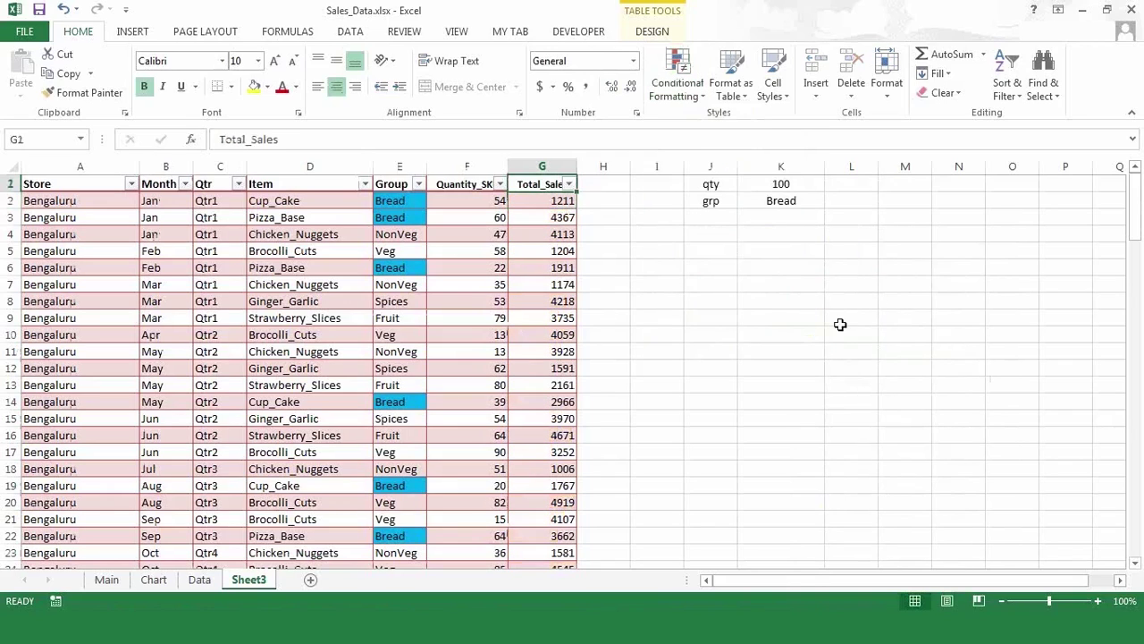
- Cancel a stray entry in K1 and set the qty value to 50
click(778, 185)
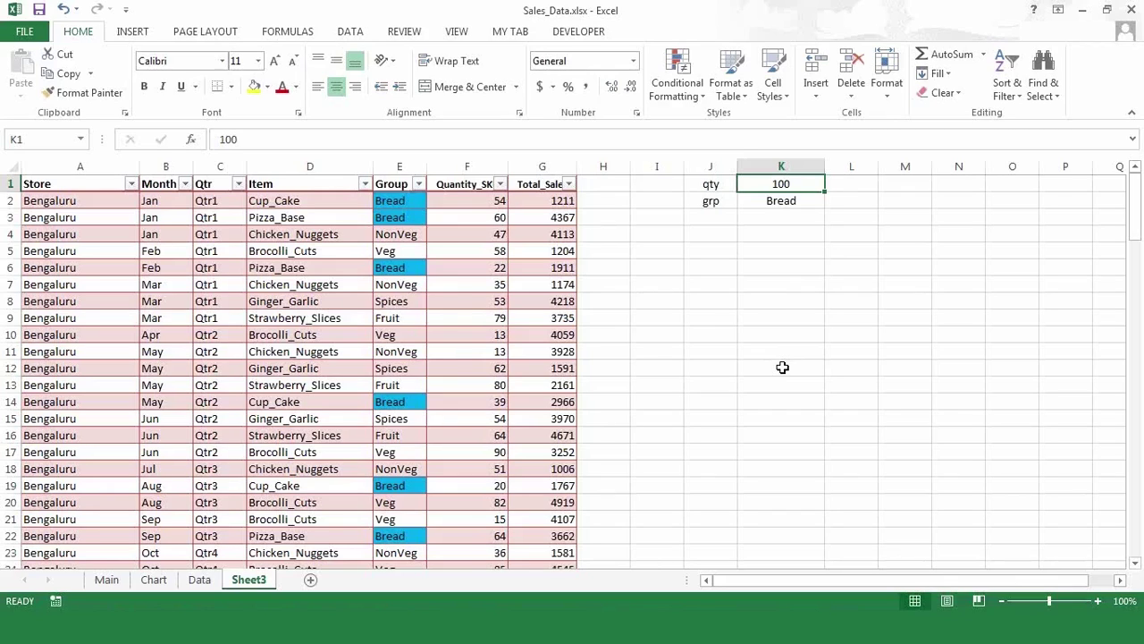
text(sdf)
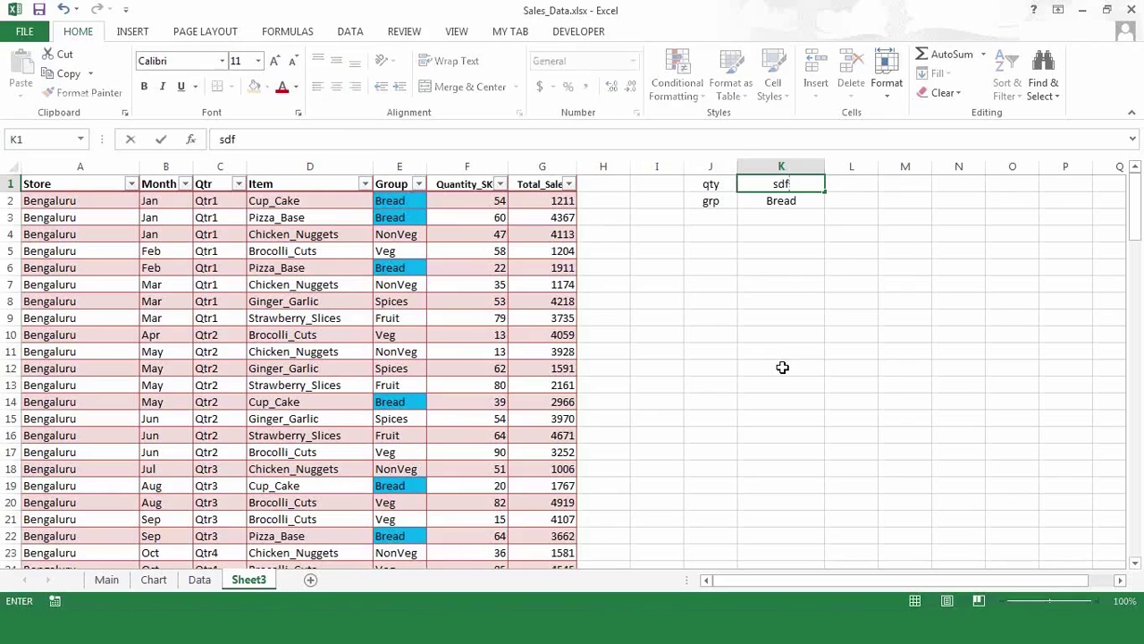
key(Escape)
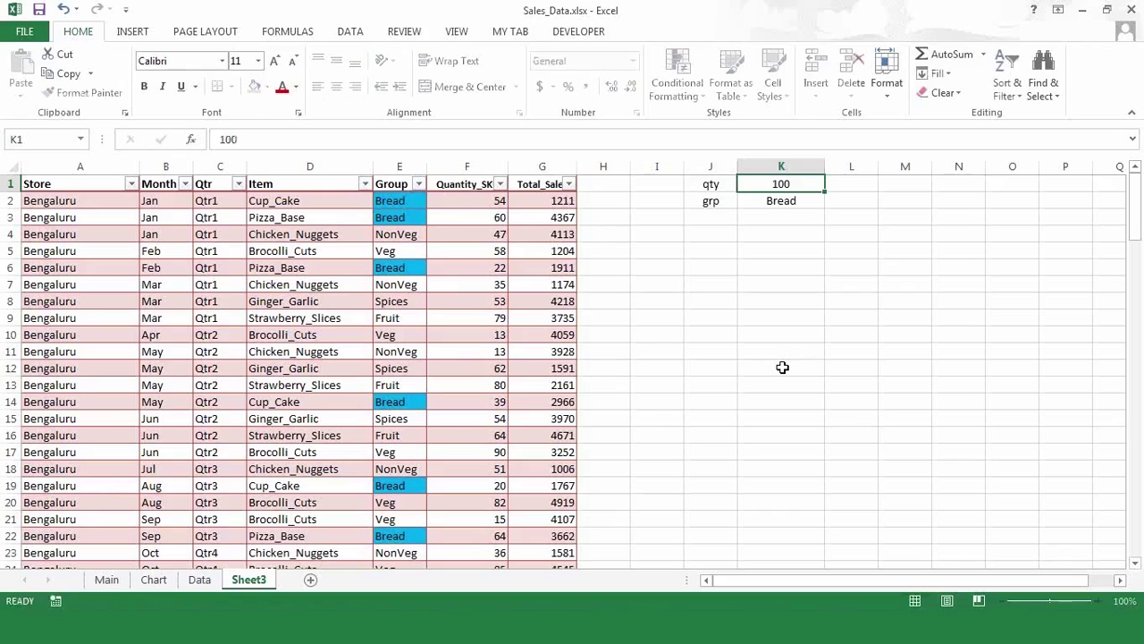
text(50)
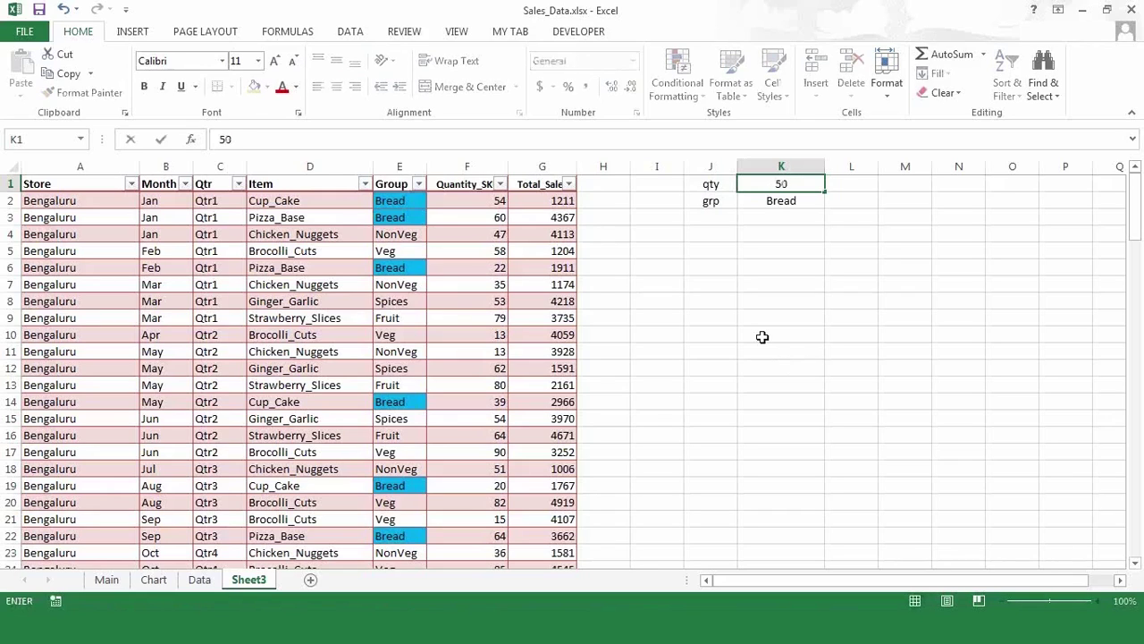
click(761, 336)
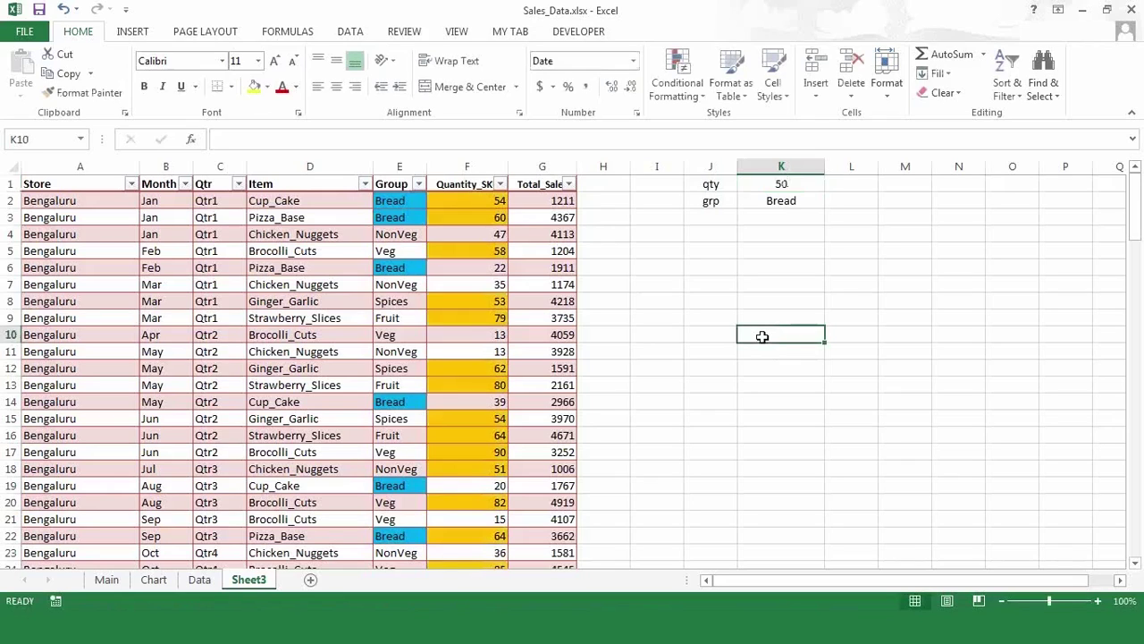
click(784, 185)
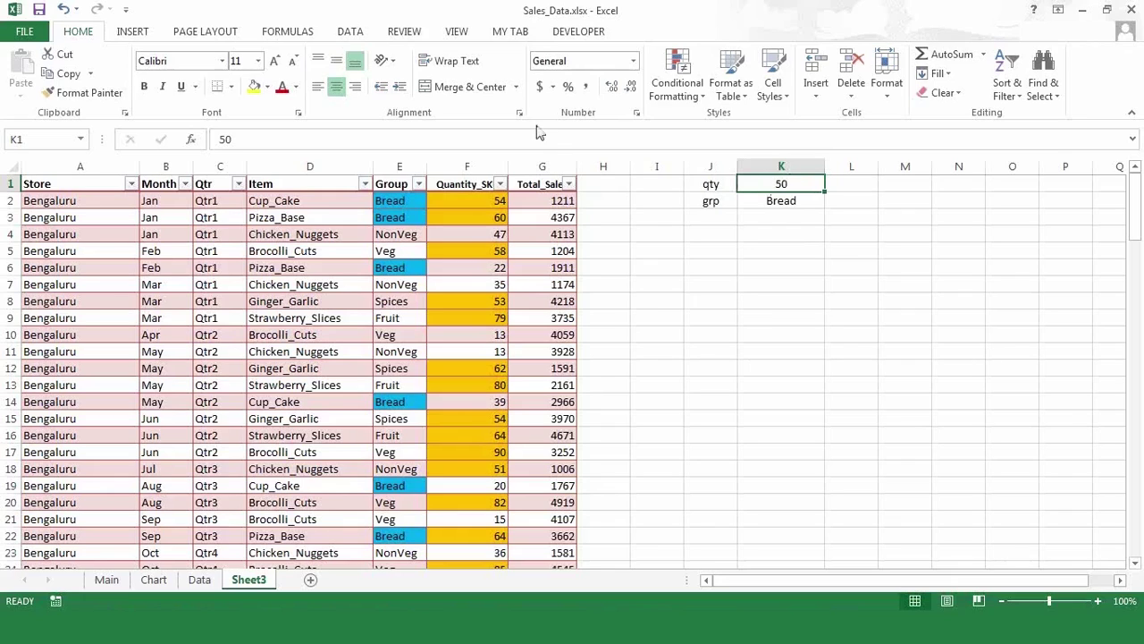
click(351, 33)
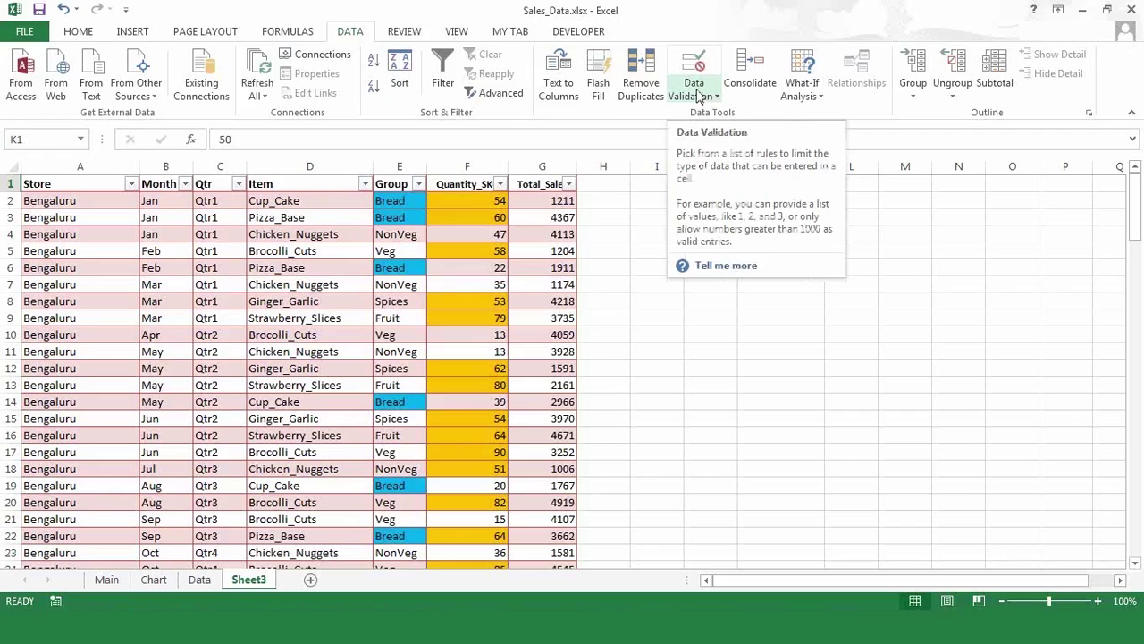
- Add a Data Validation rule on K1: Whole number, minimum 10, maximum 90
click(700, 97)
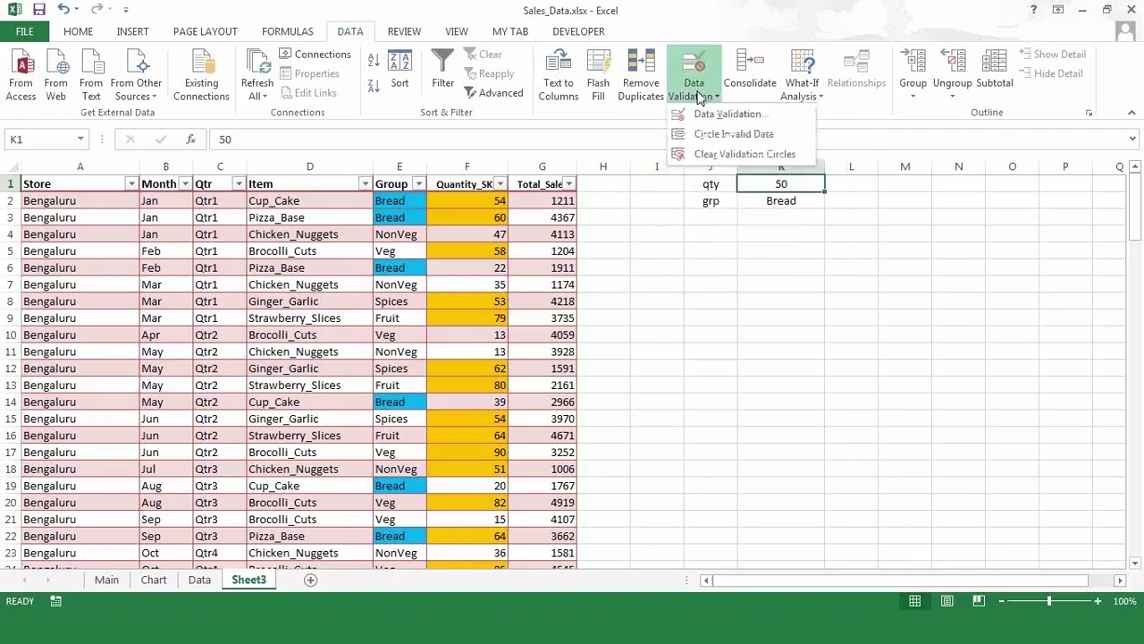
click(708, 116)
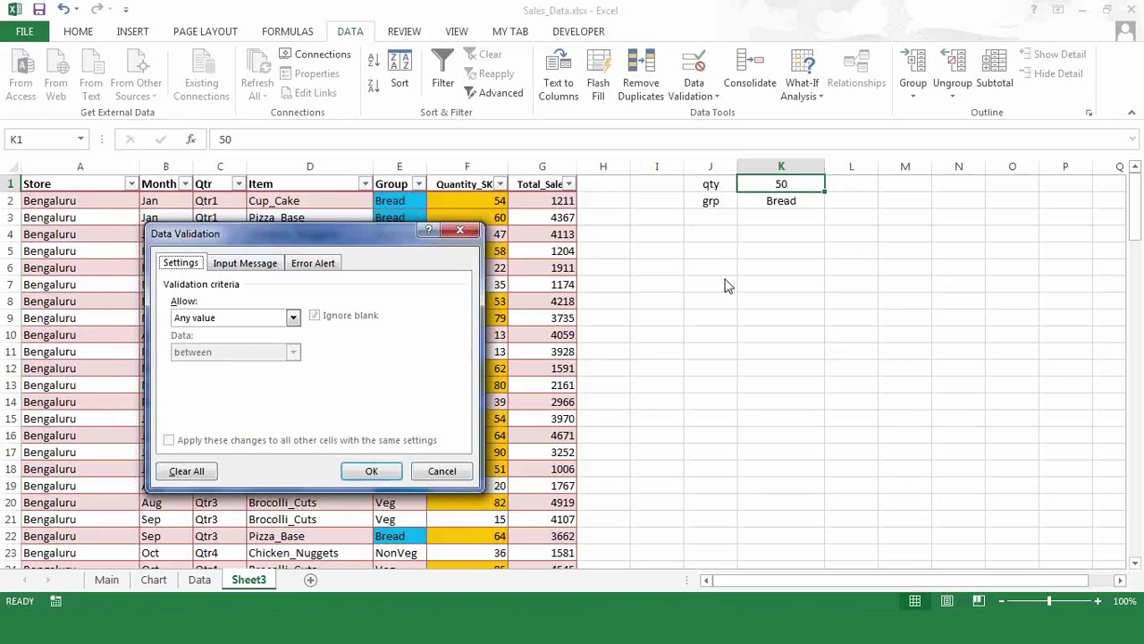
click(293, 323)
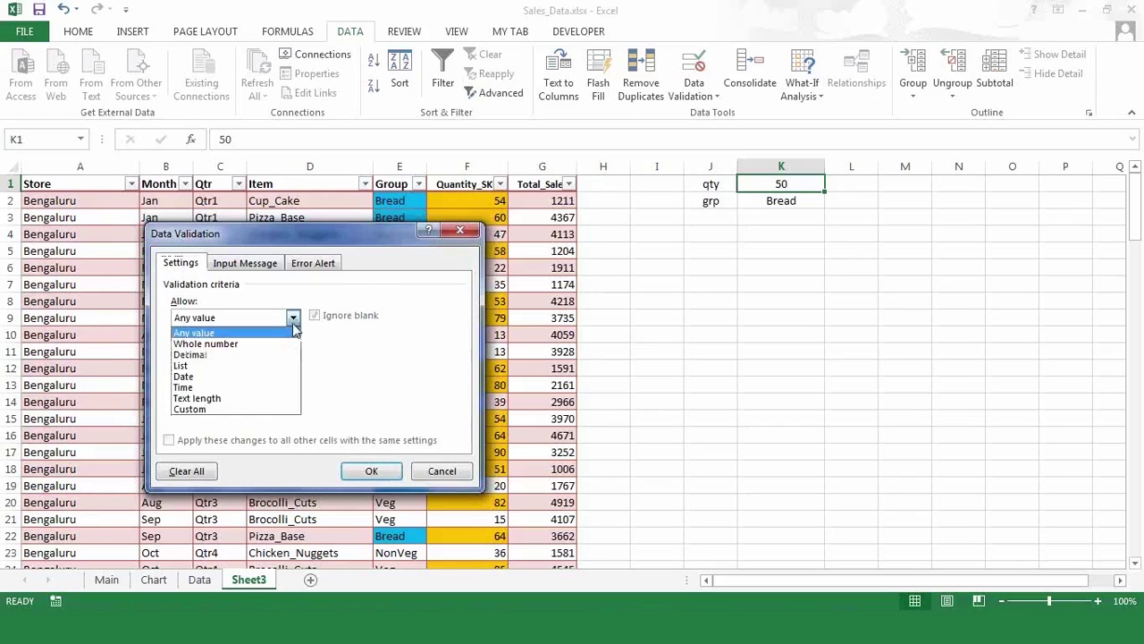
click(249, 344)
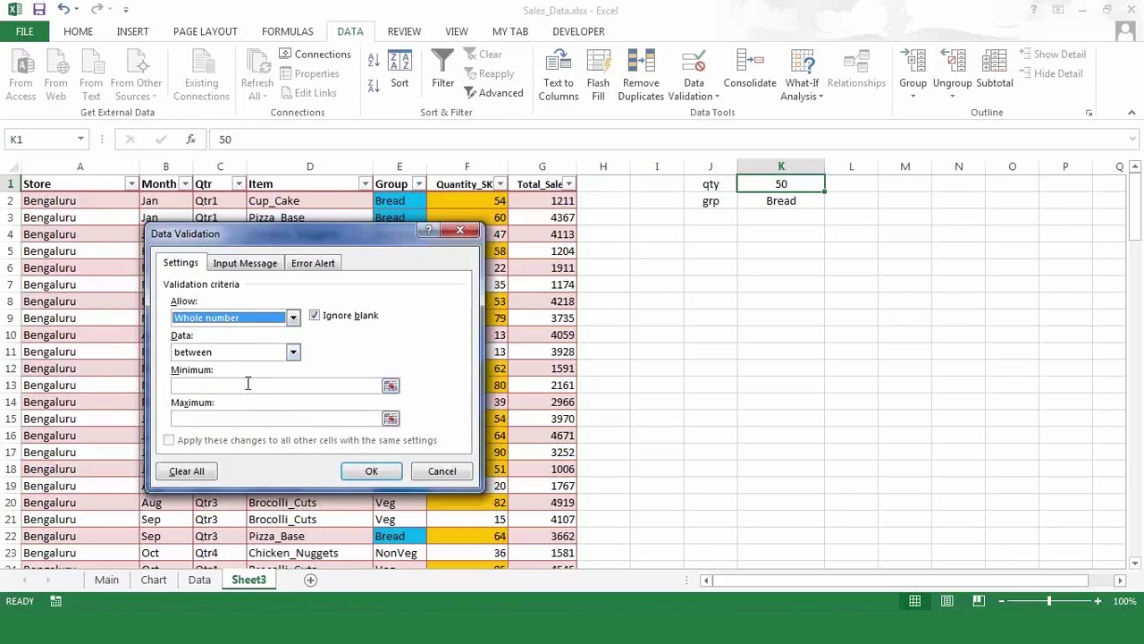
click(247, 383)
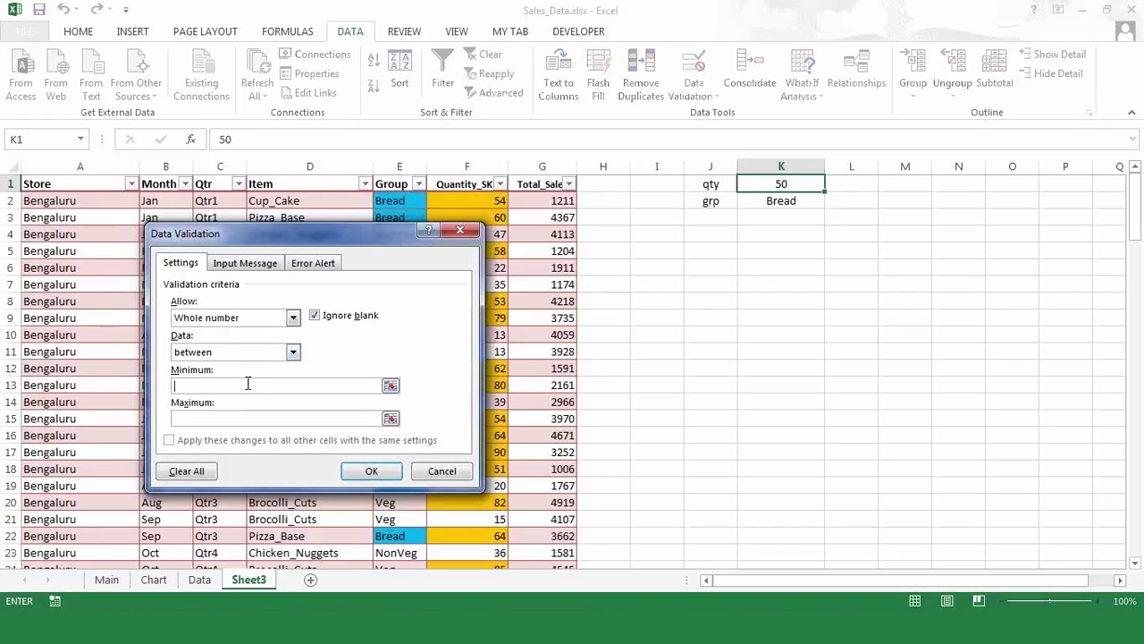
text(10)
click(235, 418)
text(90)
click(374, 471)
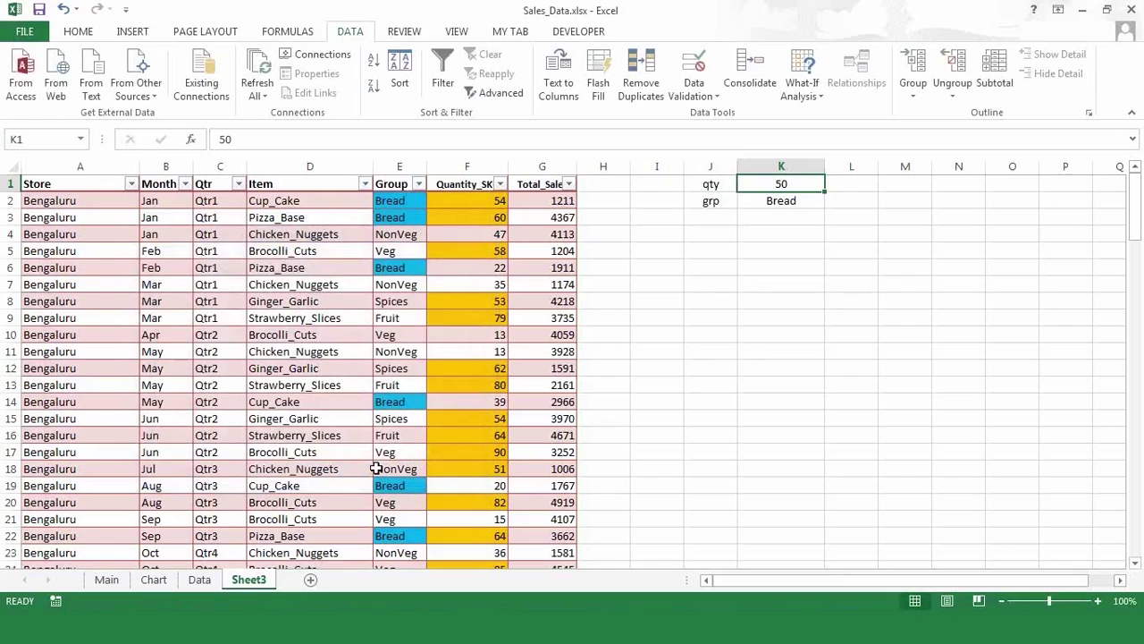
- Enter 100 in K1, retry after the validation rejects it, and enter 60 instead
text(100)
key(Return)
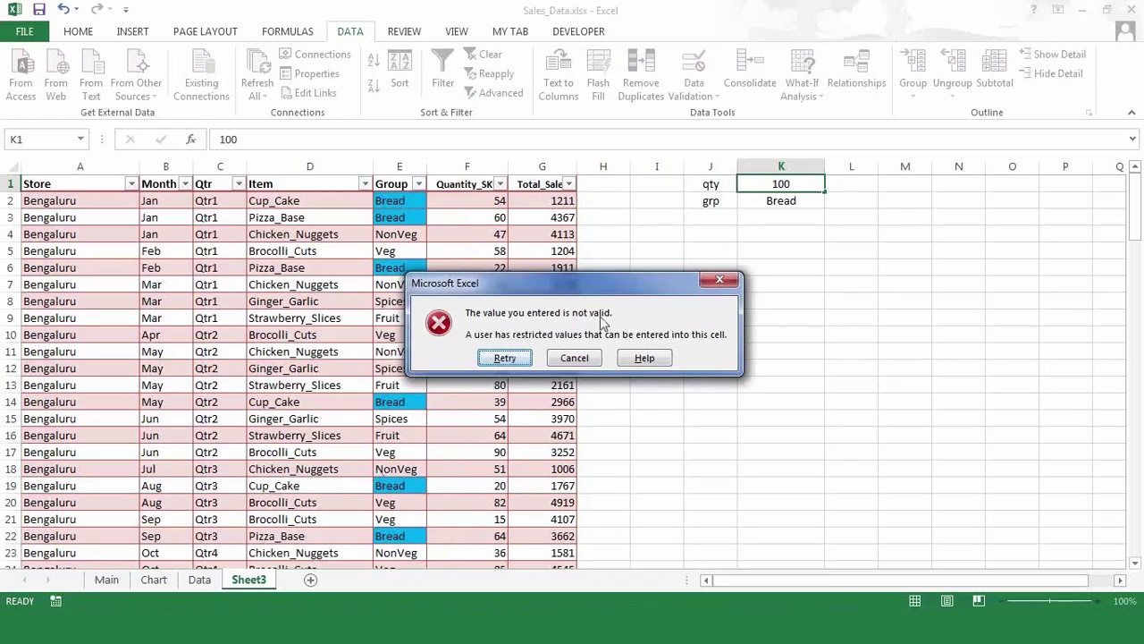
click(505, 357)
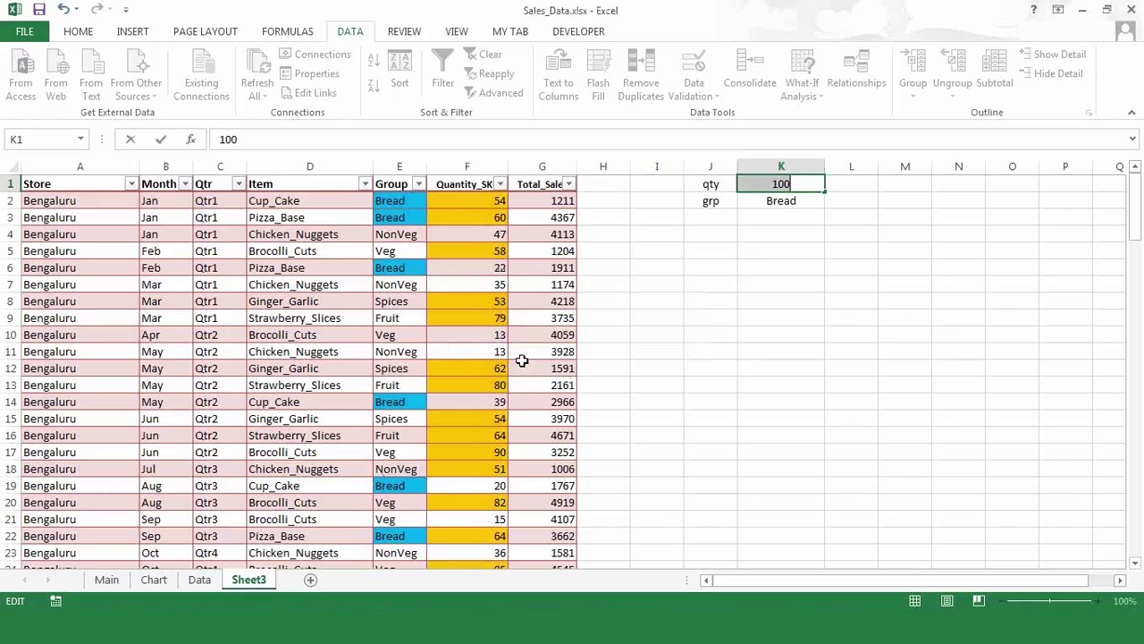
text(60)
key(Return)
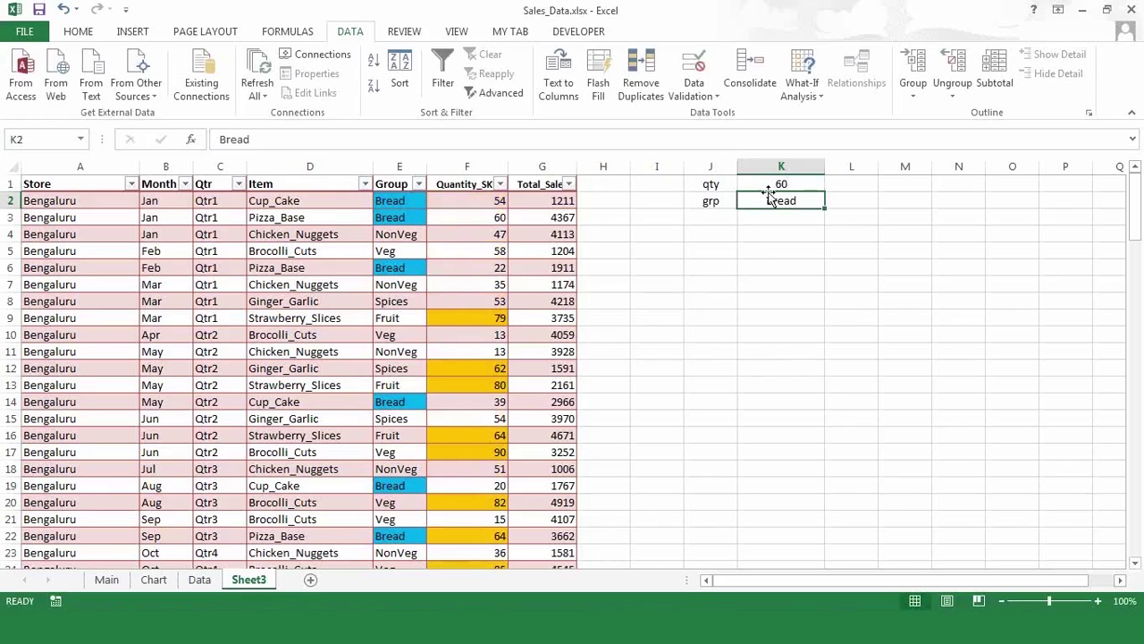
- In K1's Data Validation Input Message tab, enter 'Please Enter a Number between 10 & 90'
click(771, 183)
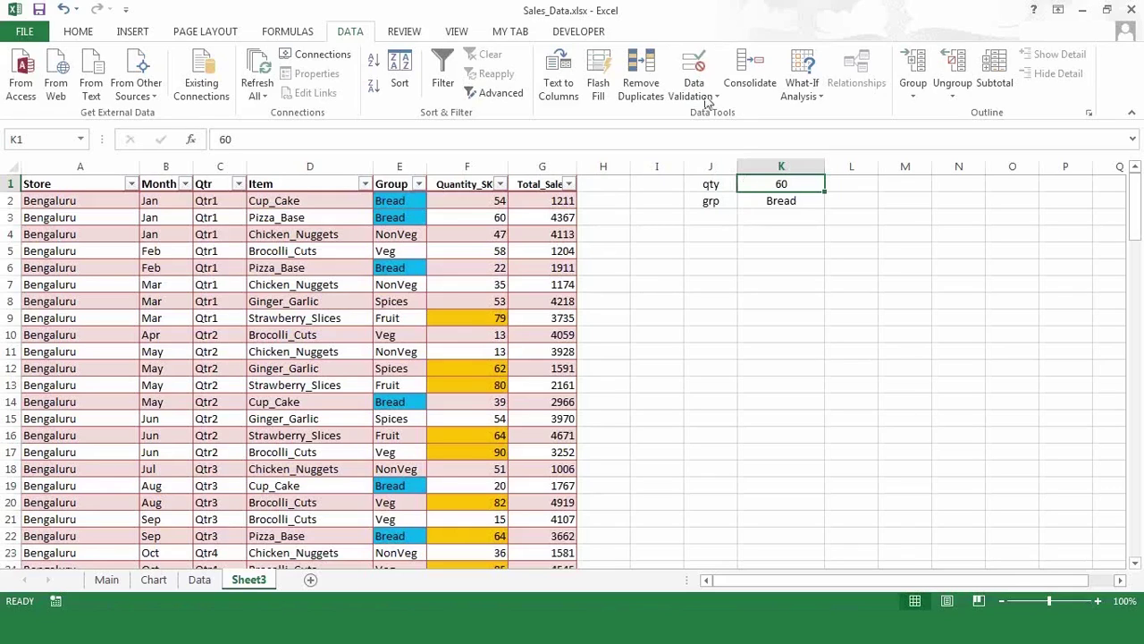
click(705, 99)
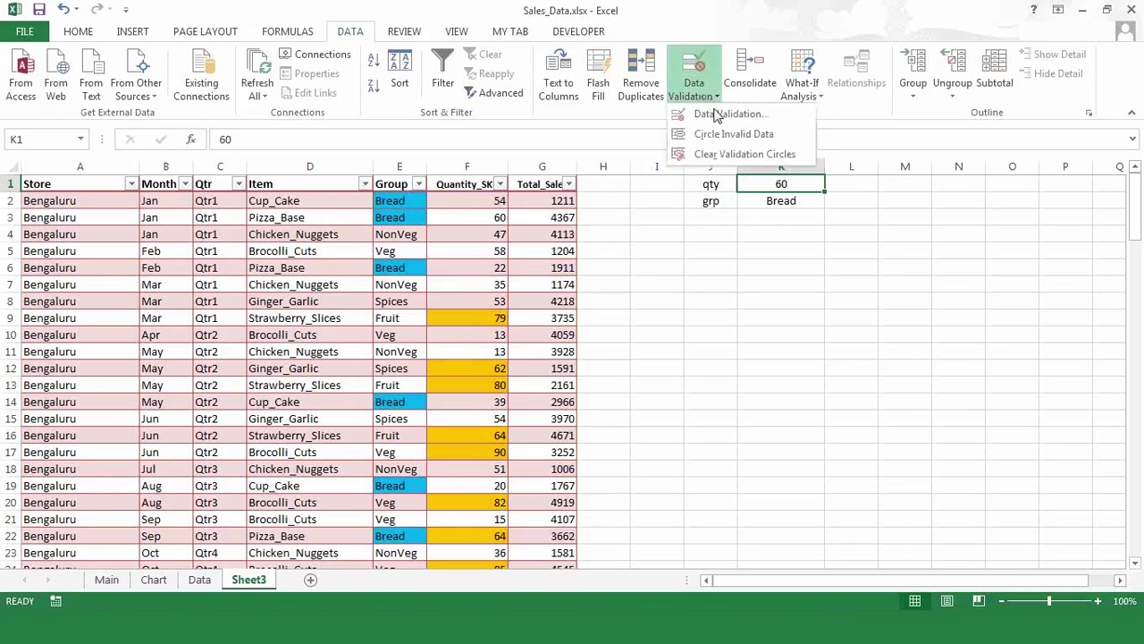
click(719, 115)
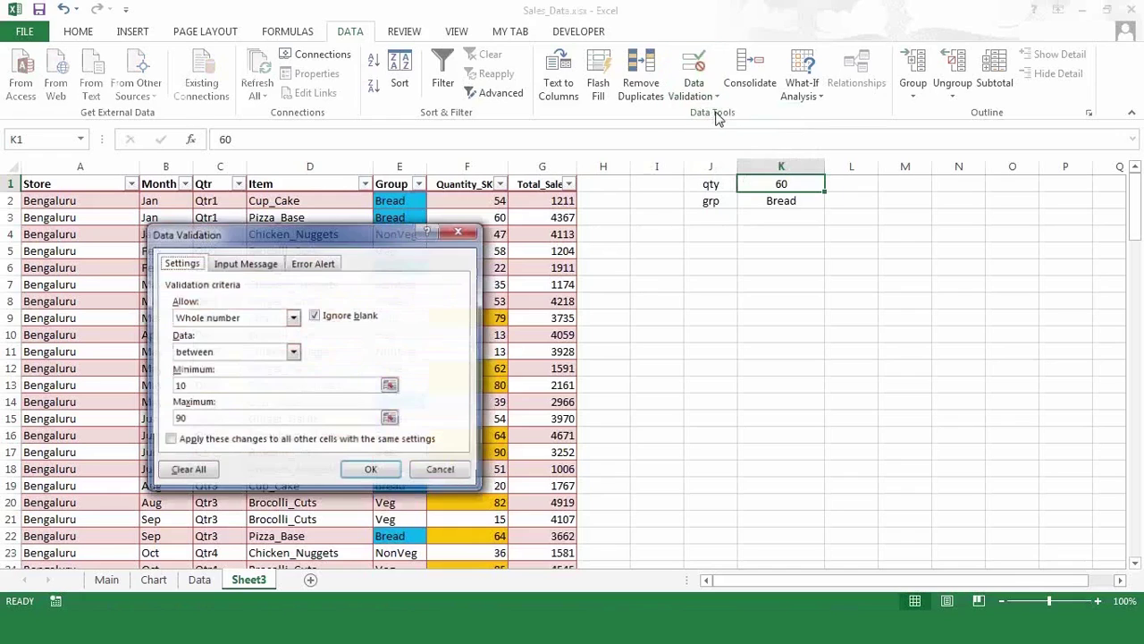
click(260, 265)
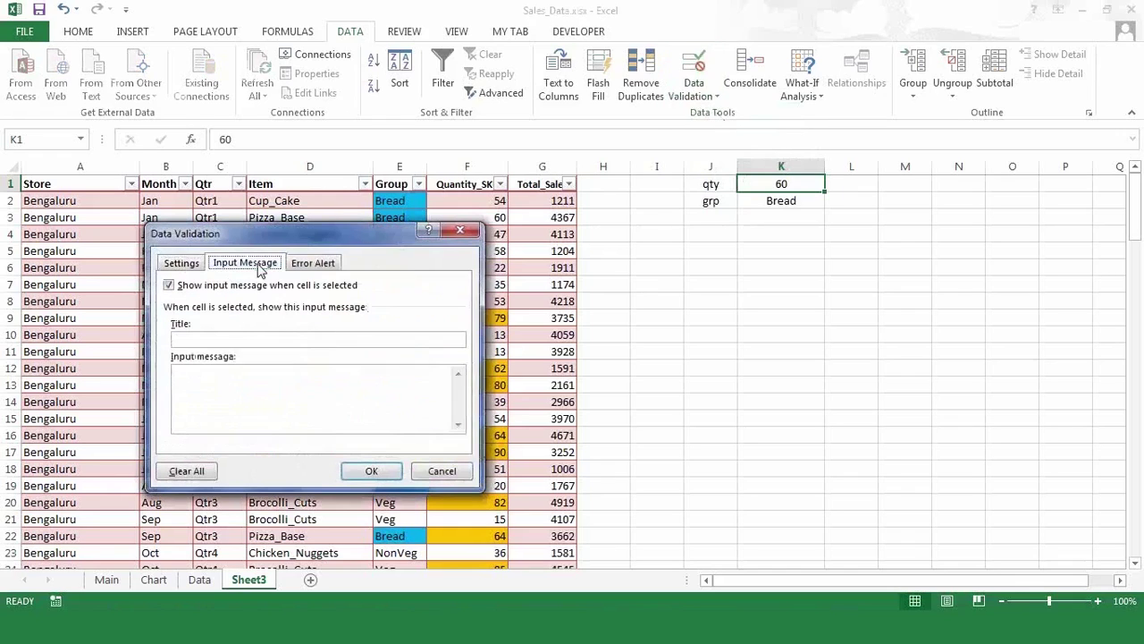
click(306, 269)
click(245, 263)
click(226, 388)
text(Please Enter a Number between 10 & 90)
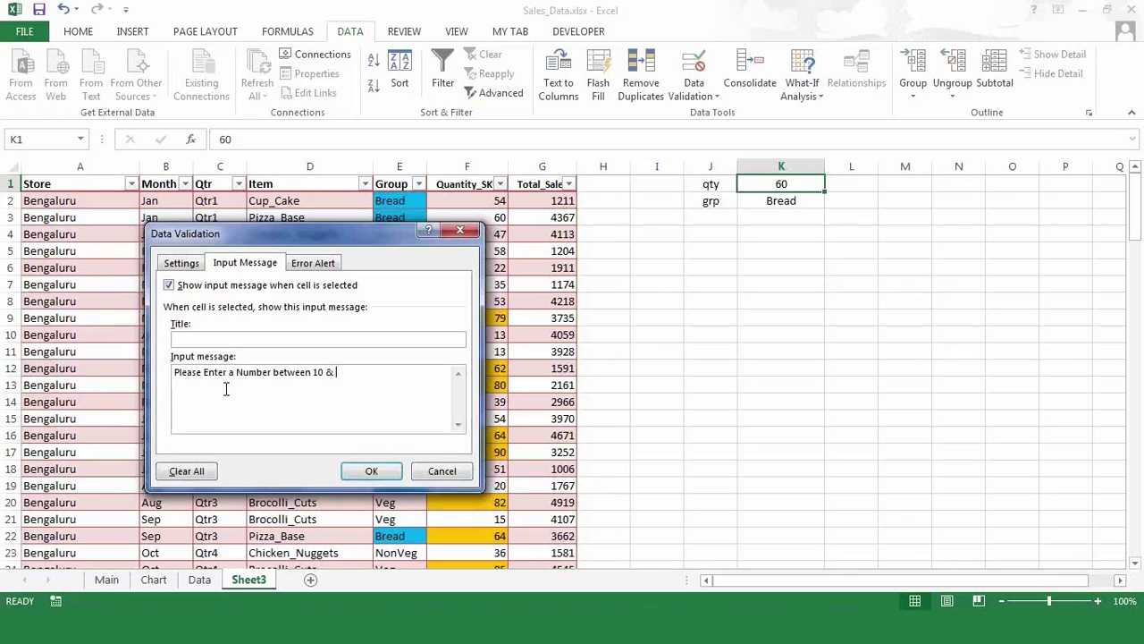
- Give the input message a name as its title, save it, and reselect K1 to see it
click(269, 339)
text(Input)
key(BackSpace)
key(BackSpace)
key(BackSpace)
key(BackSpace)
key(BackSpace)
text(Rupam)
click(373, 471)
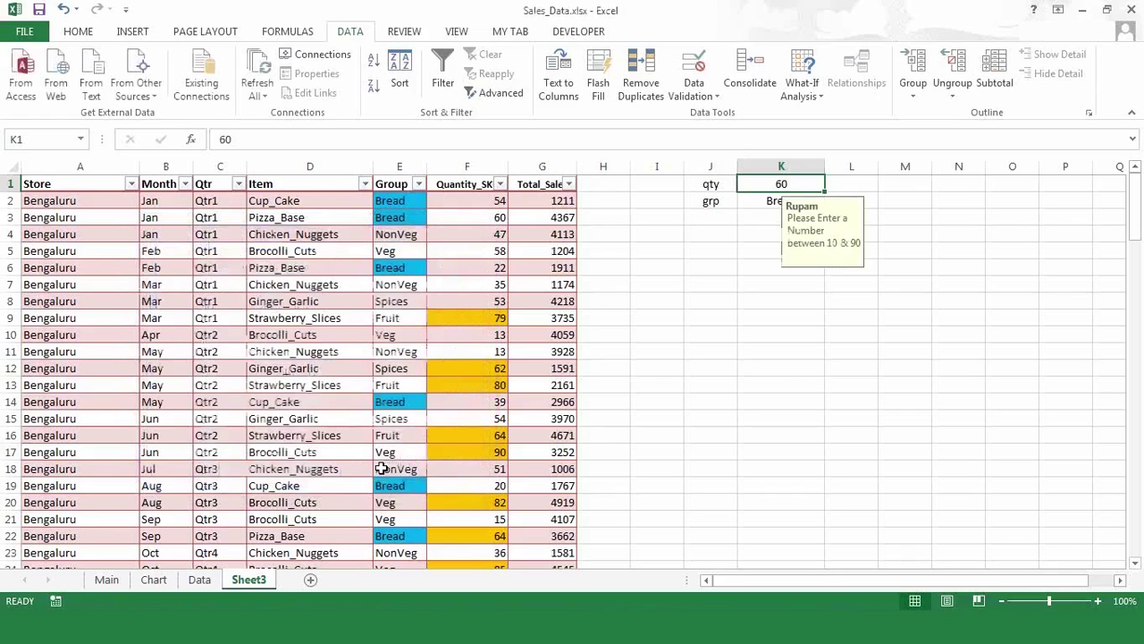
click(689, 397)
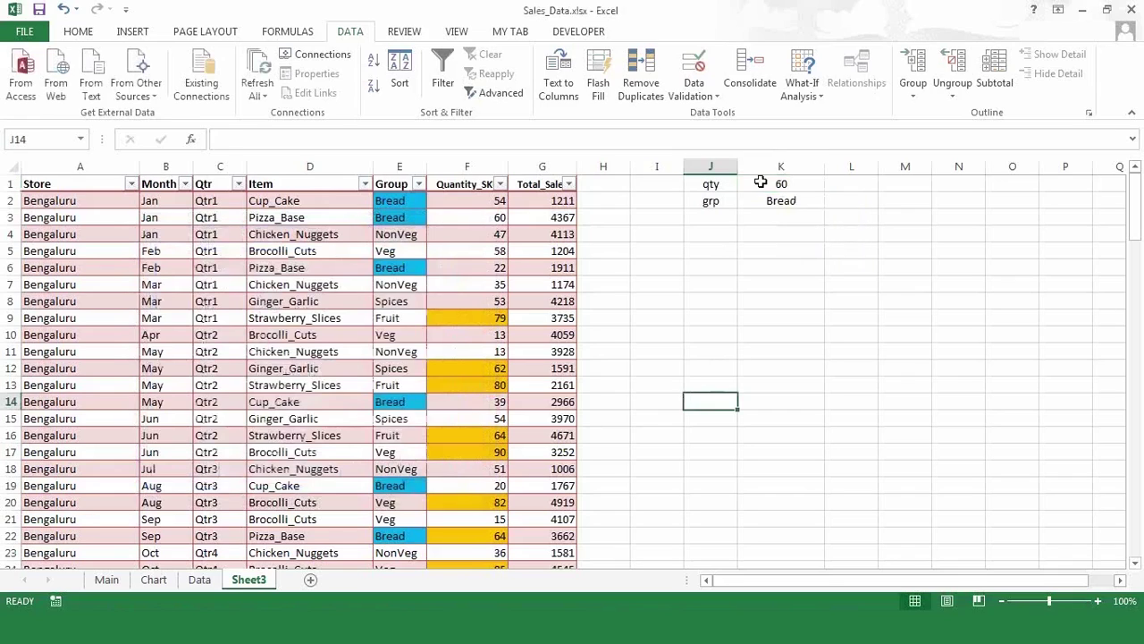
click(759, 183)
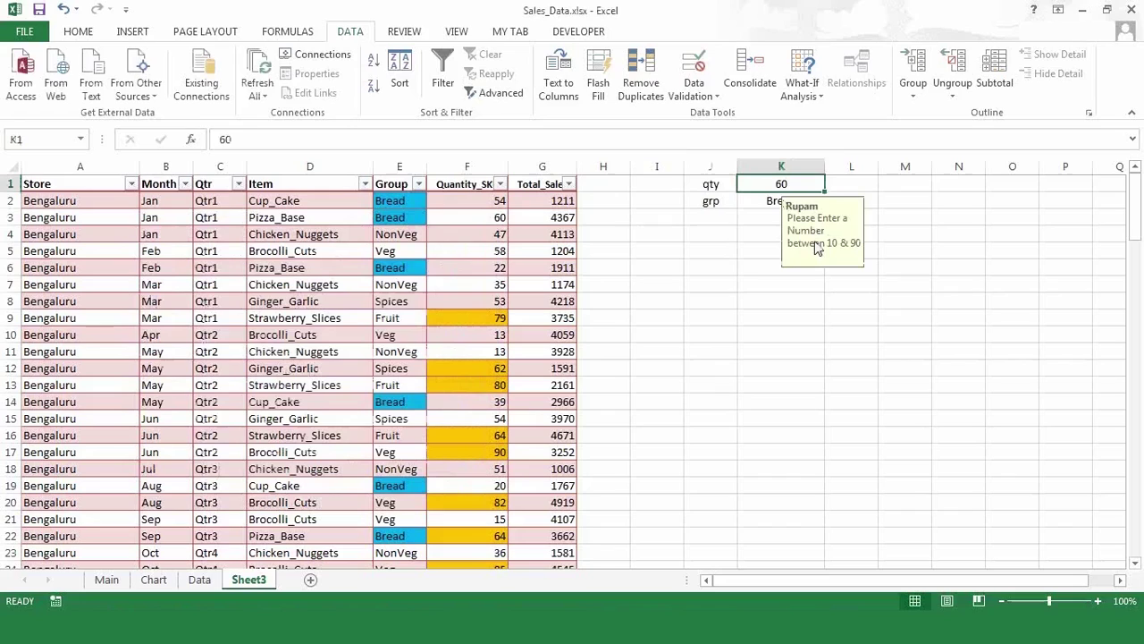
click(745, 269)
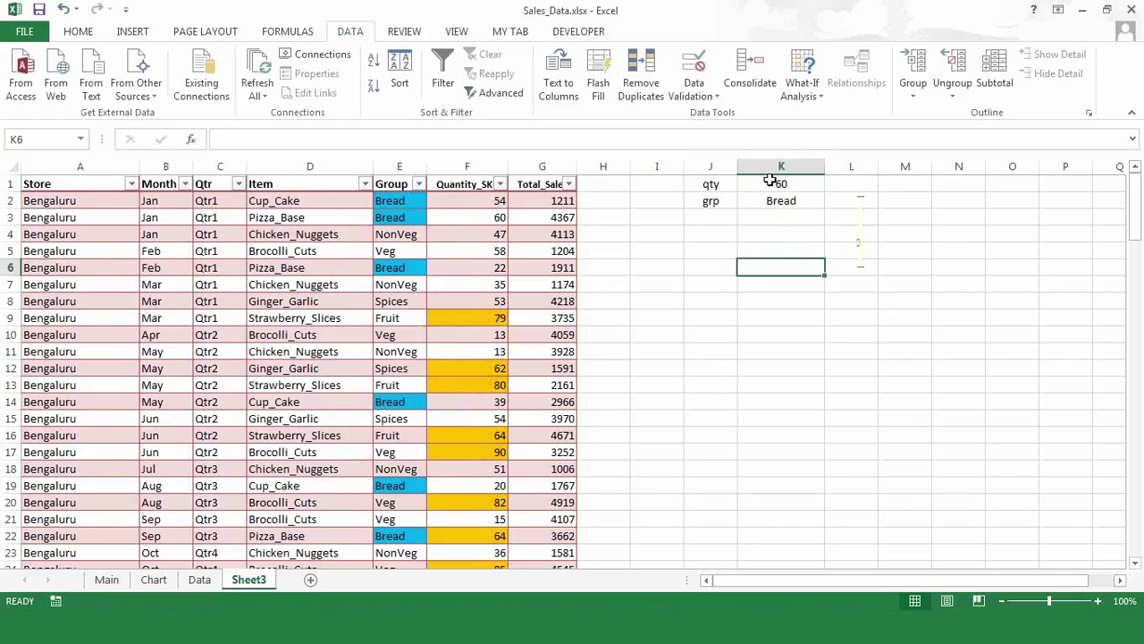
- Confirm K1's Data Validation Error Alert with the Stop style
click(771, 181)
click(698, 96)
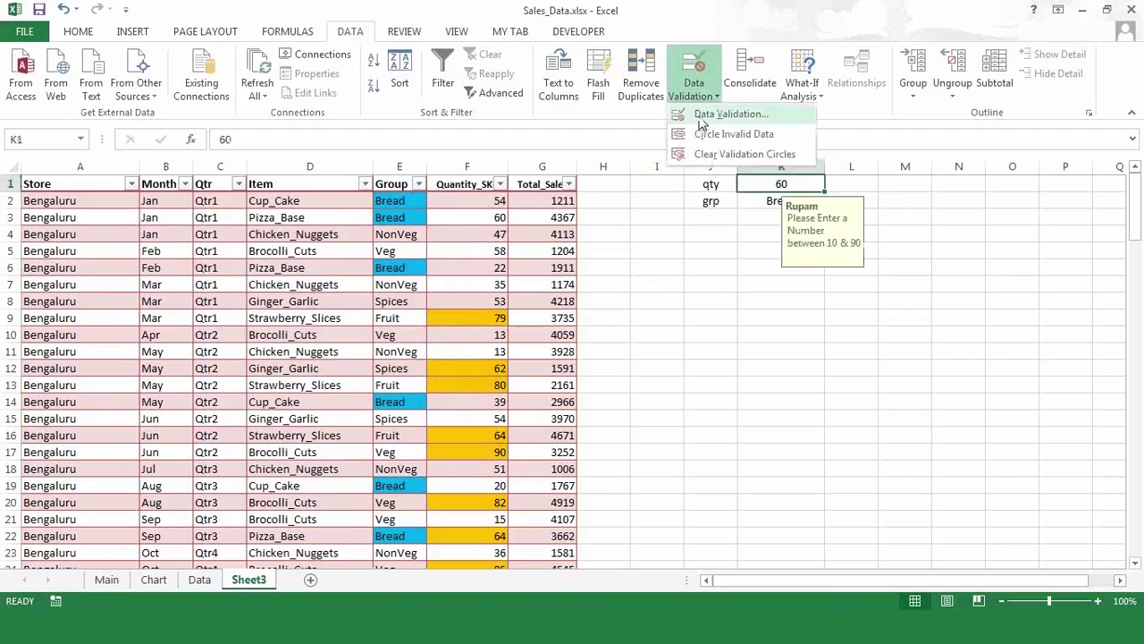
click(702, 121)
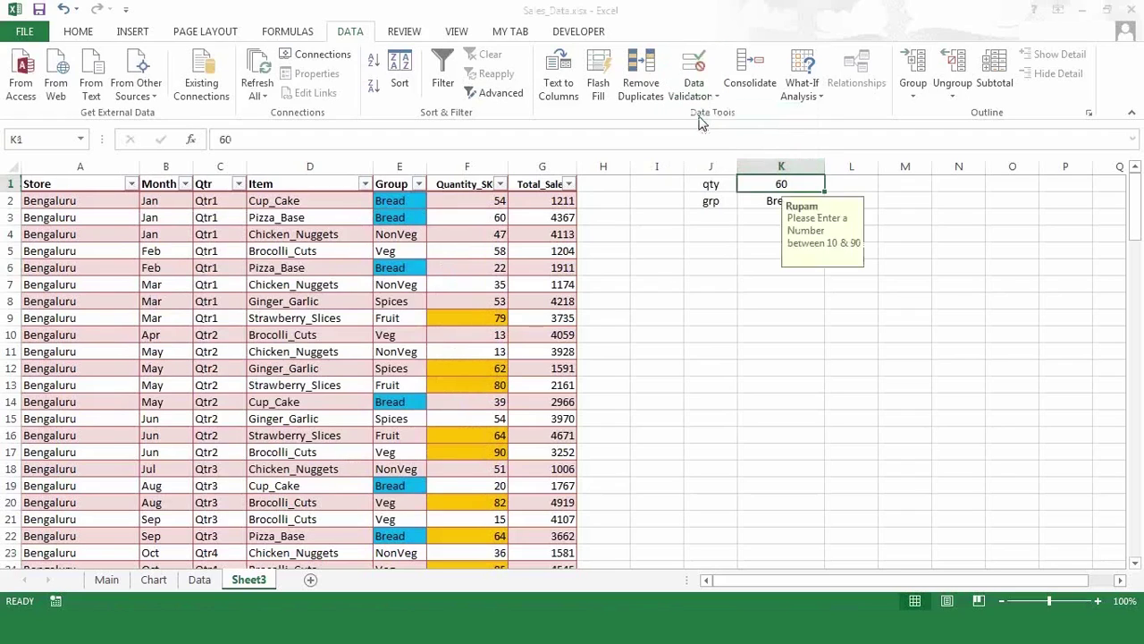
click(327, 272)
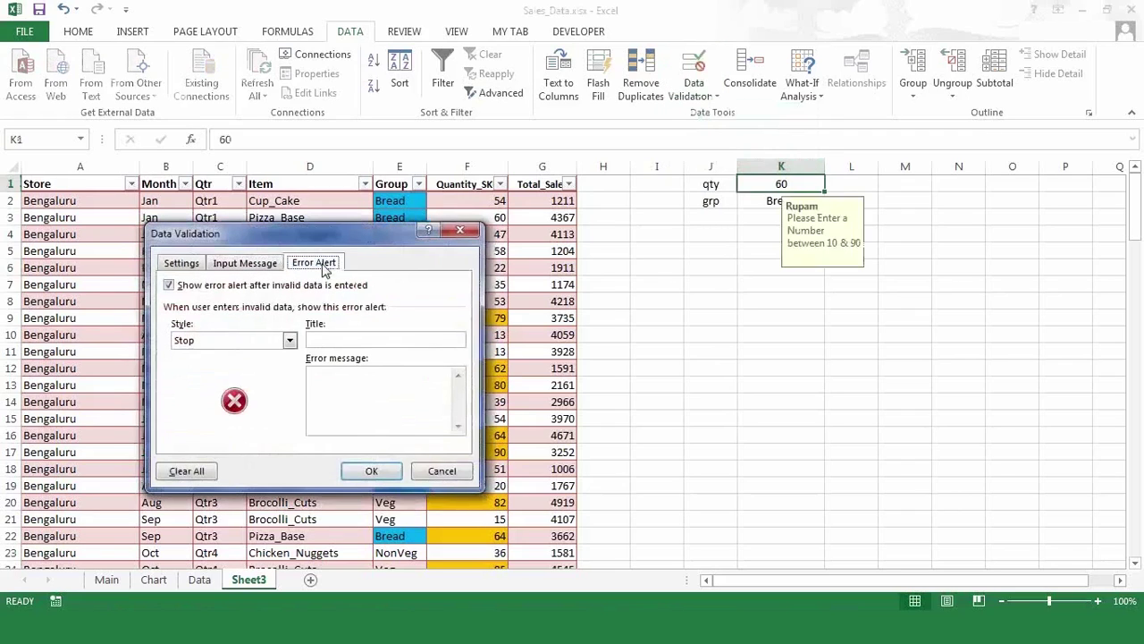
click(371, 470)
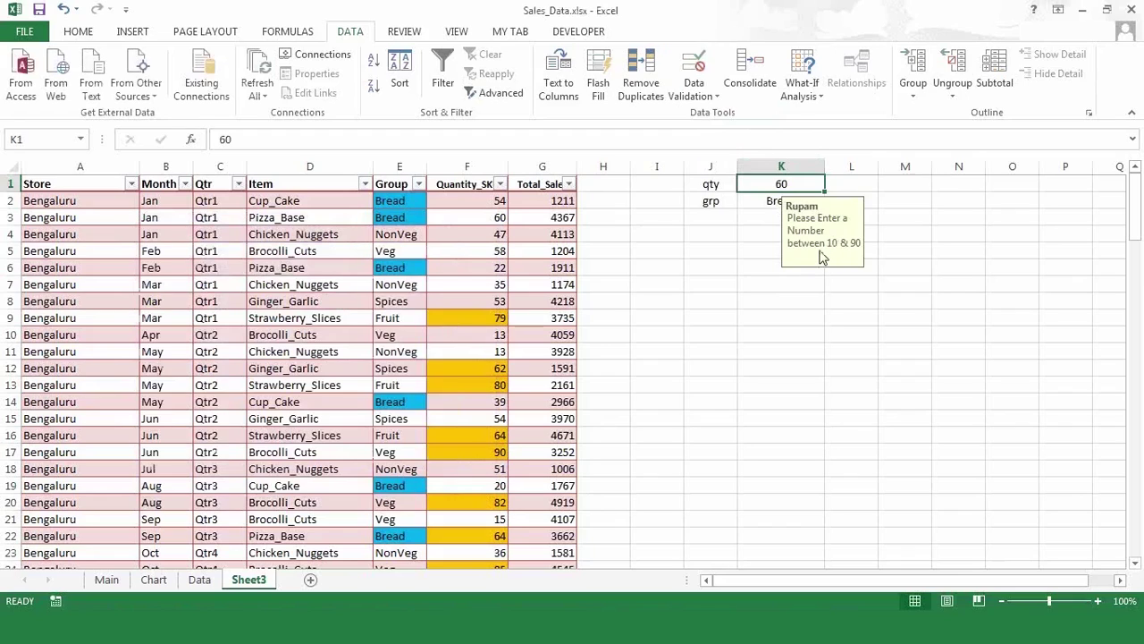
click(748, 235)
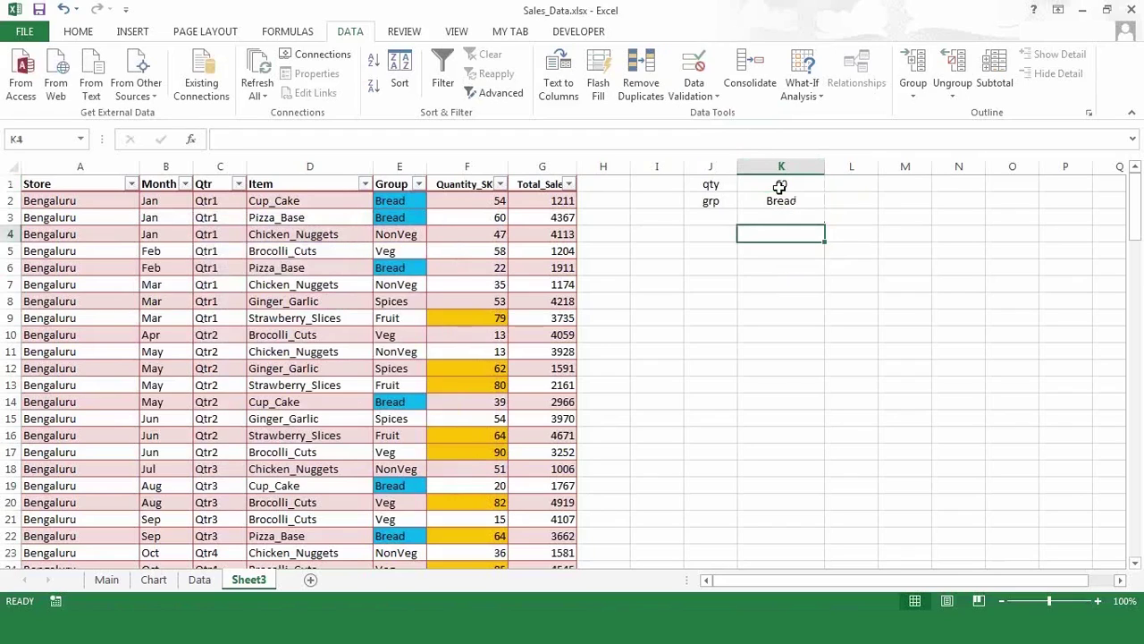
- Enter 100 in K1, retry after the error alert rejects it, and enter 70
click(780, 186)
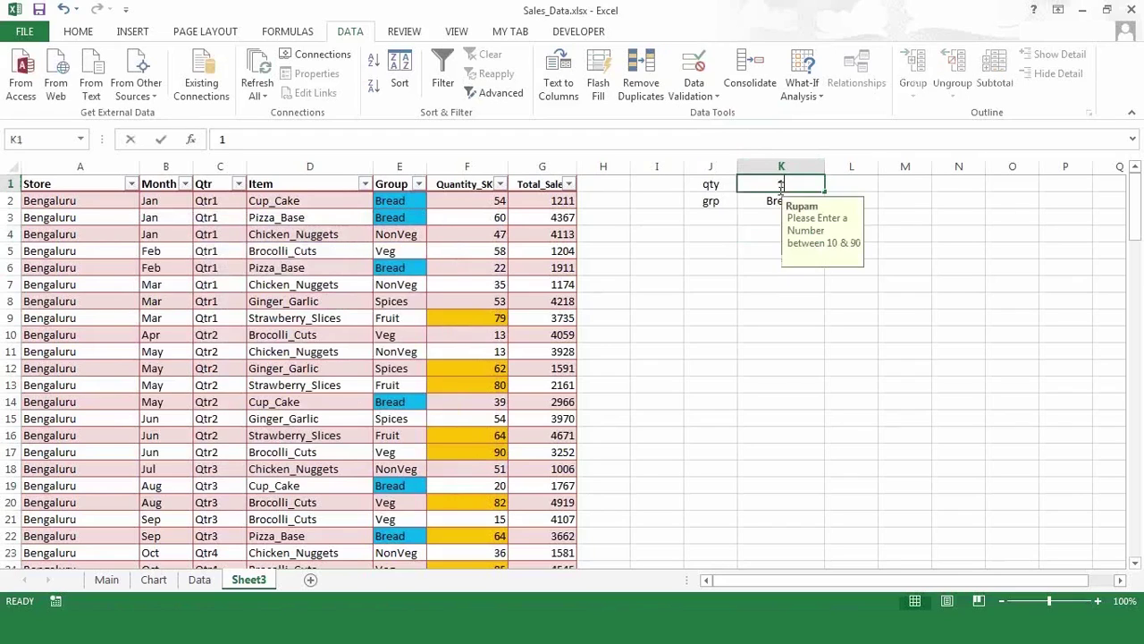
text(100)
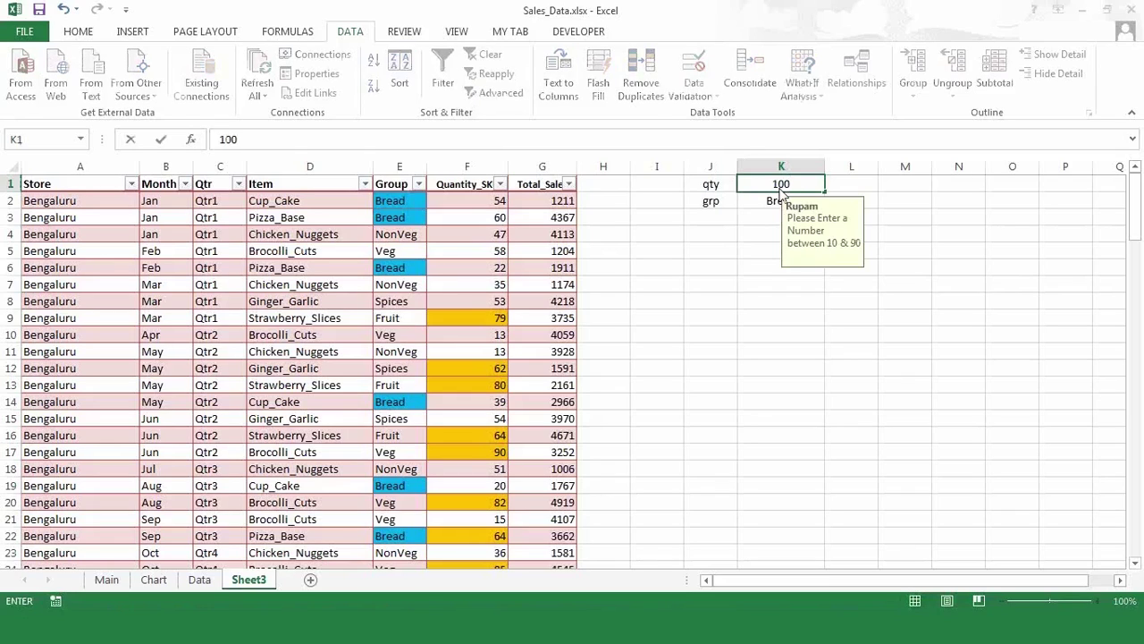
key(Return)
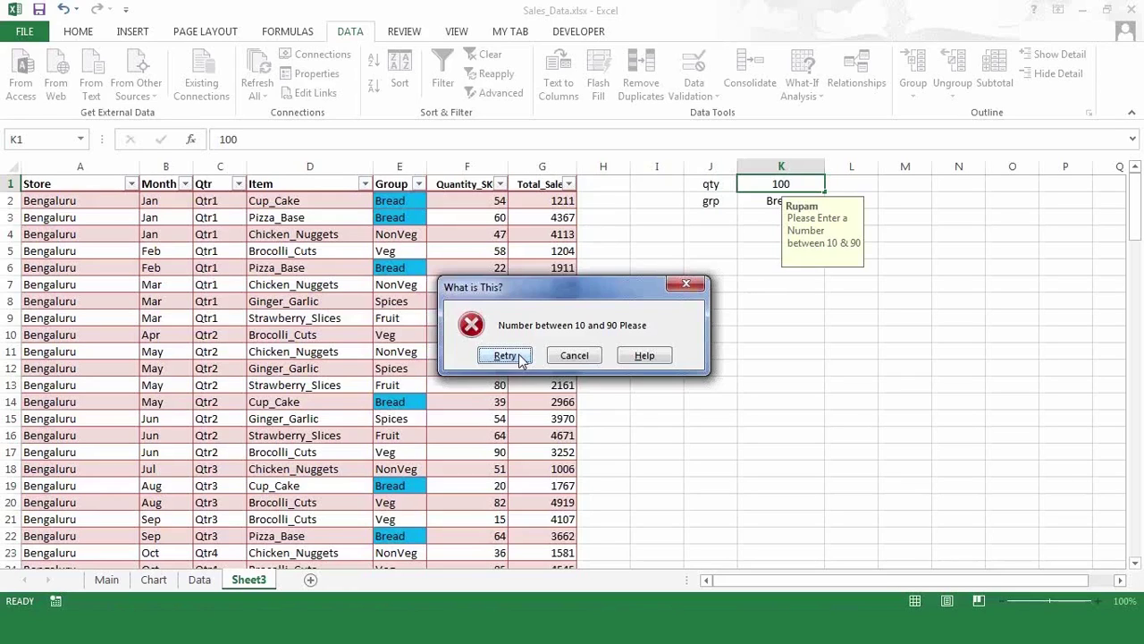
click(505, 356)
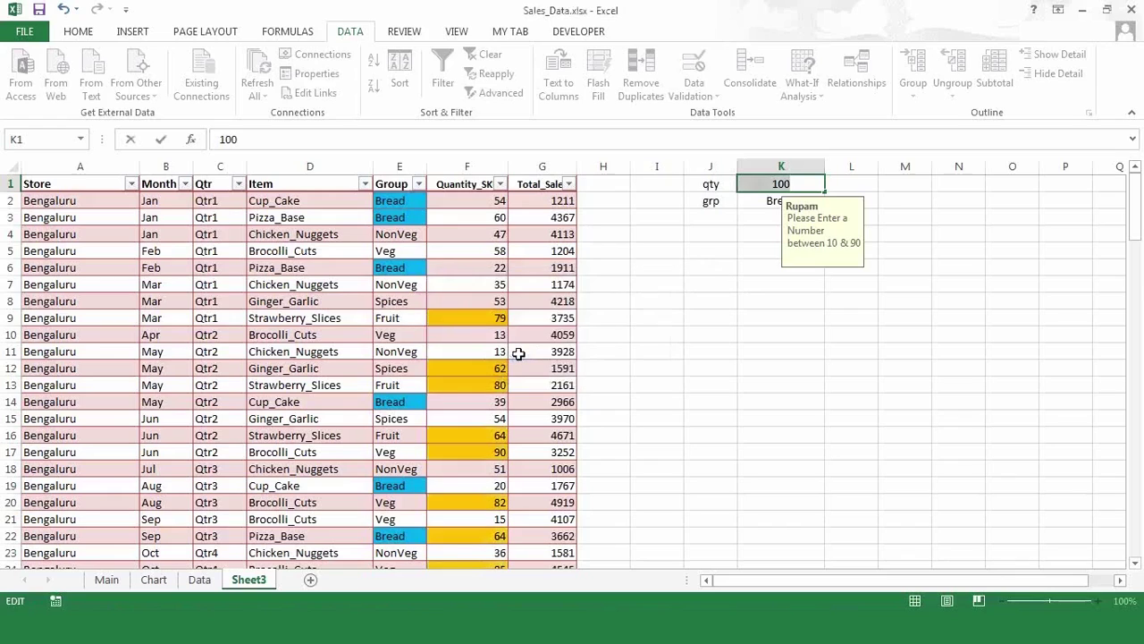
text(70)
click(790, 386)
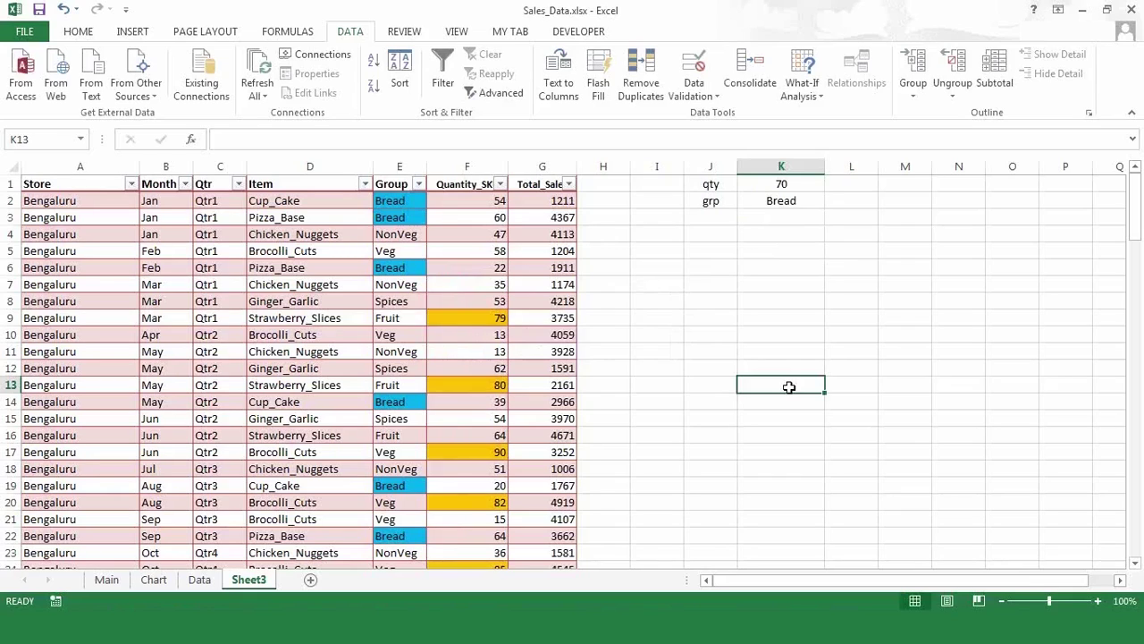
click(805, 199)
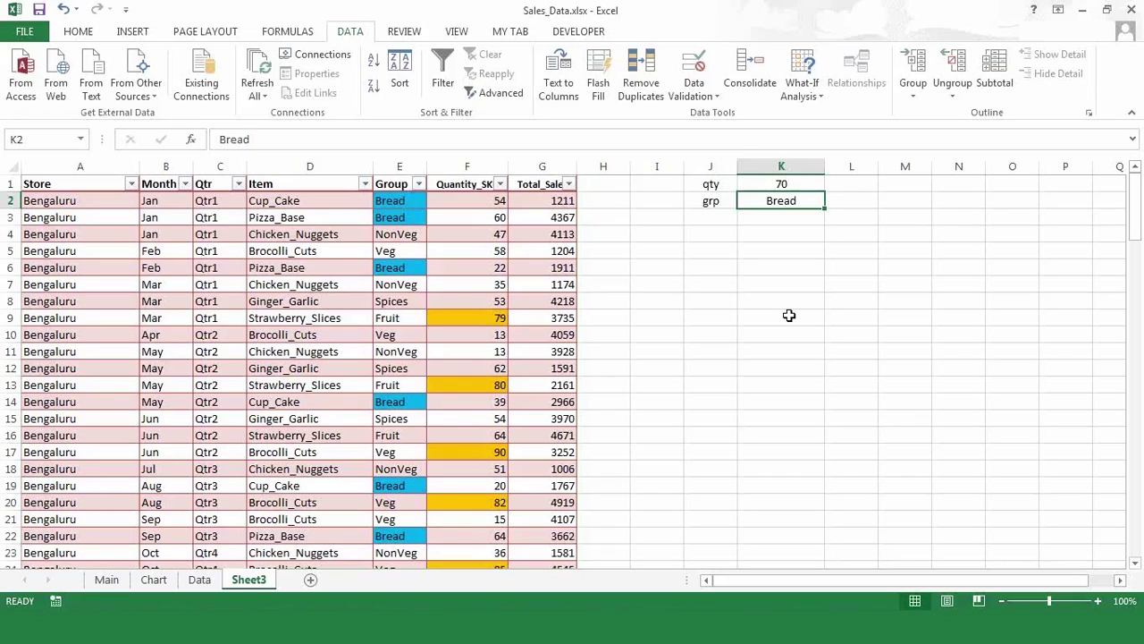
- Copy NonVeg, Veg and Bread from E4:E6 and paste-special them as values into N2:N4
click(787, 249)
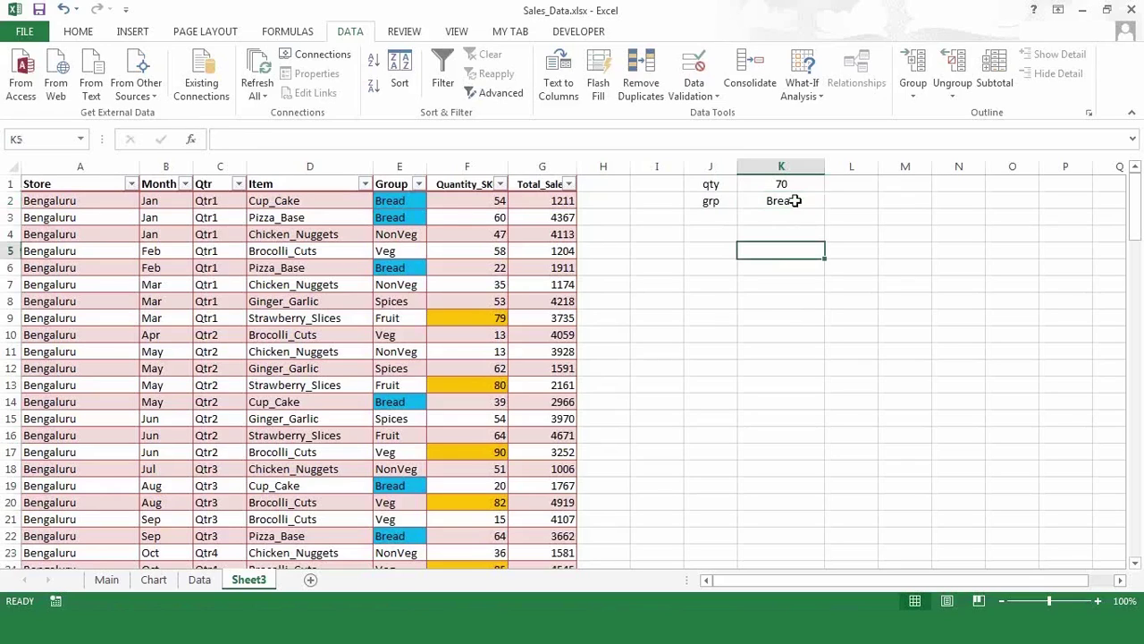
click(794, 200)
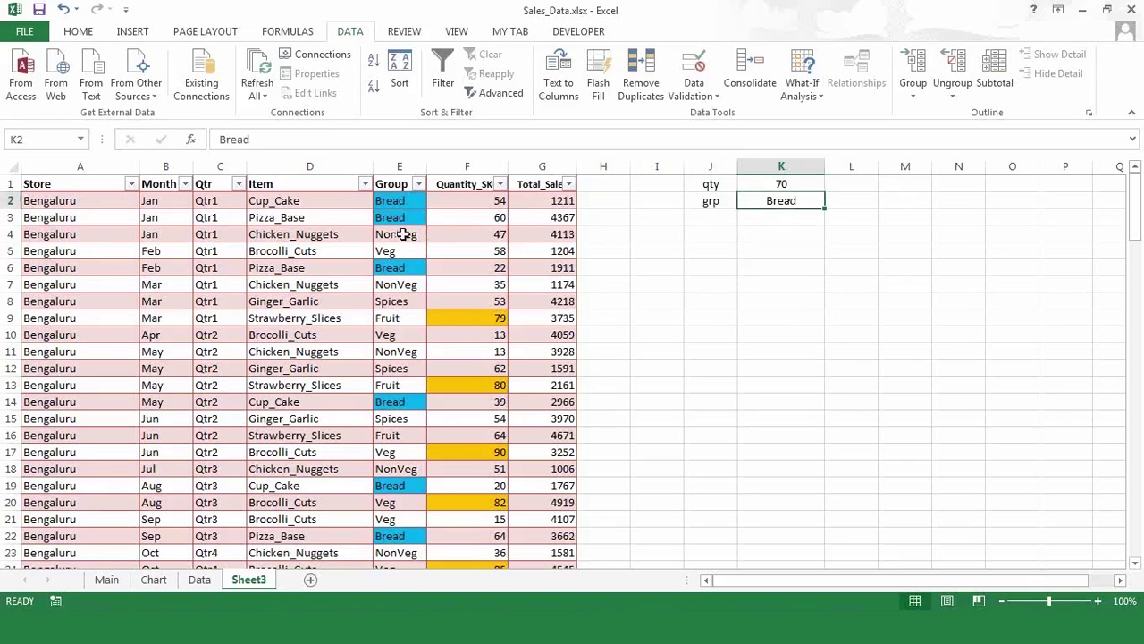
drag(399, 233, 389, 266)
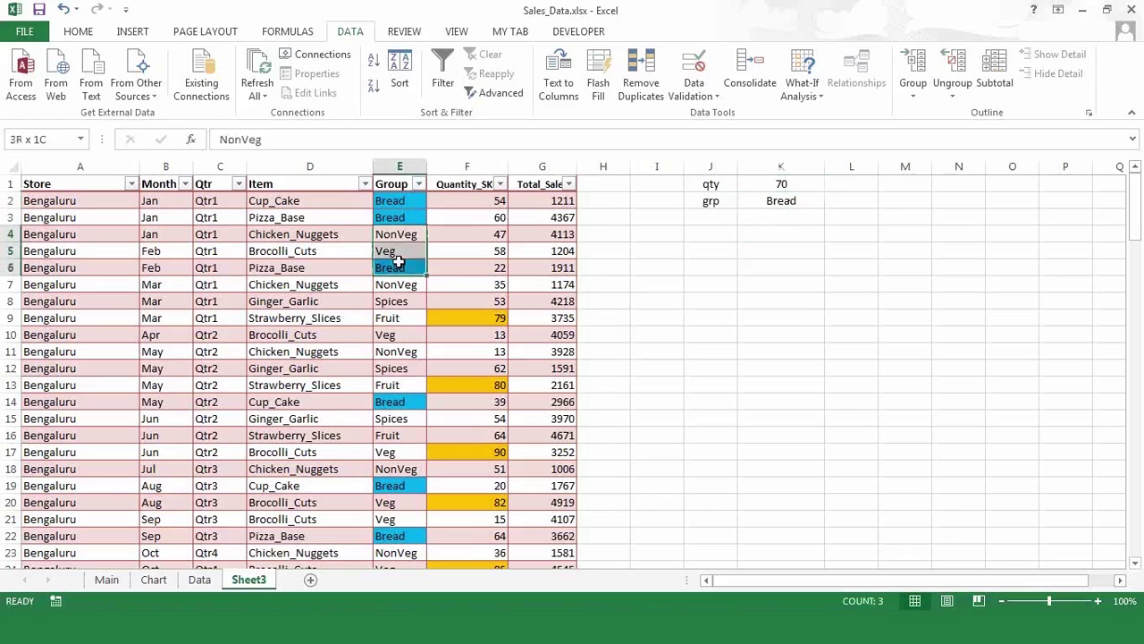
key(ctrl+c)
click(1121, 580)
click(1120, 581)
click(1120, 581)
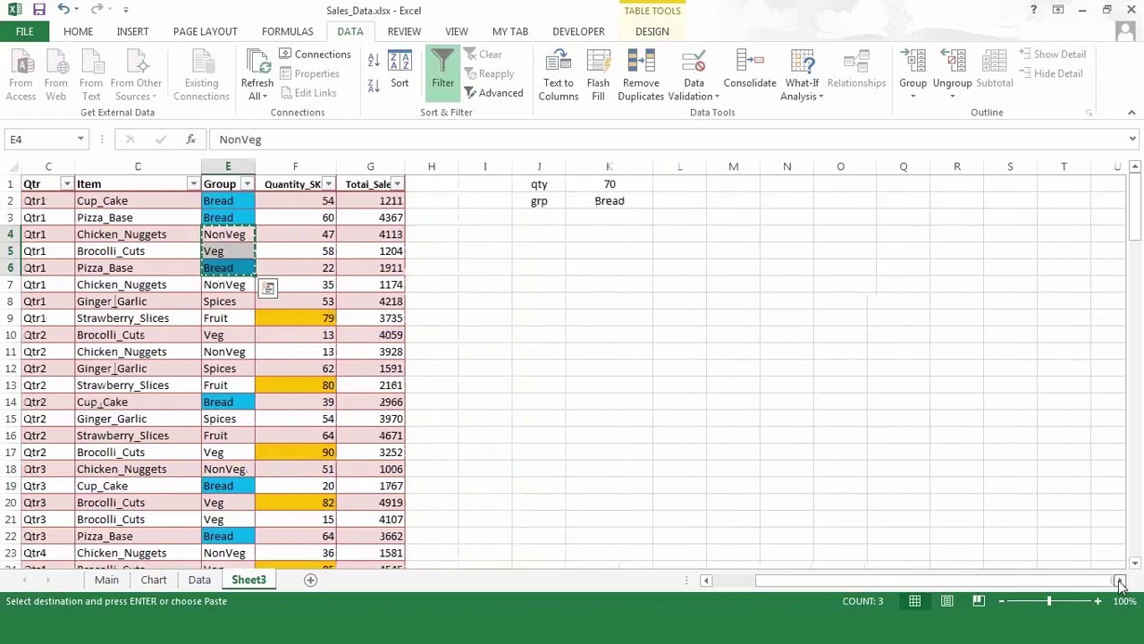
click(1120, 581)
click(1120, 582)
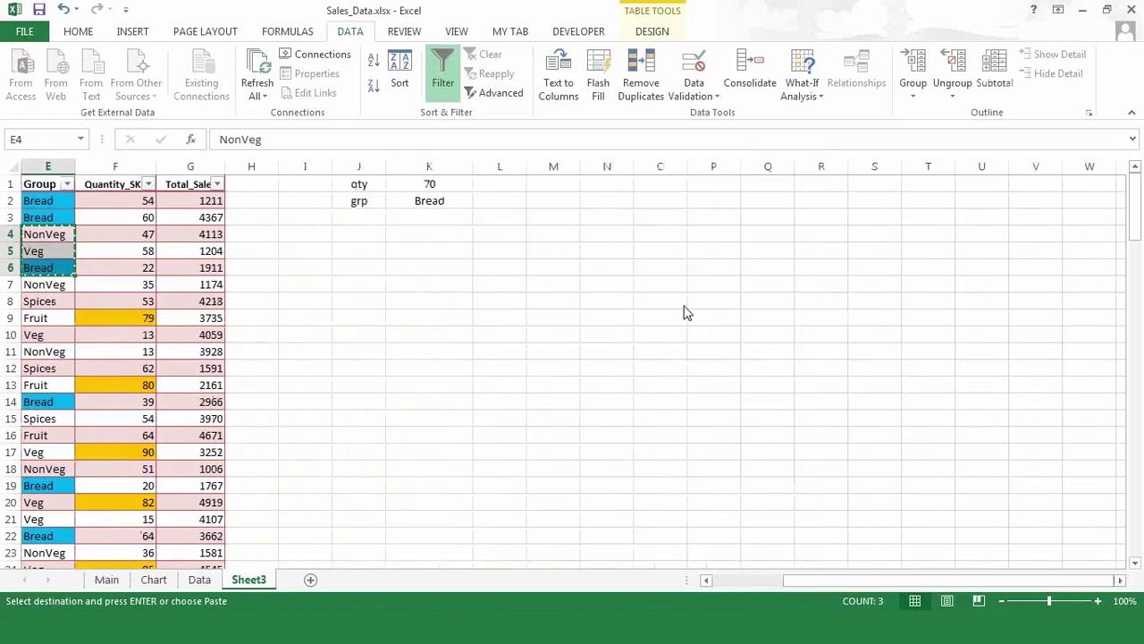
right_click(607, 200)
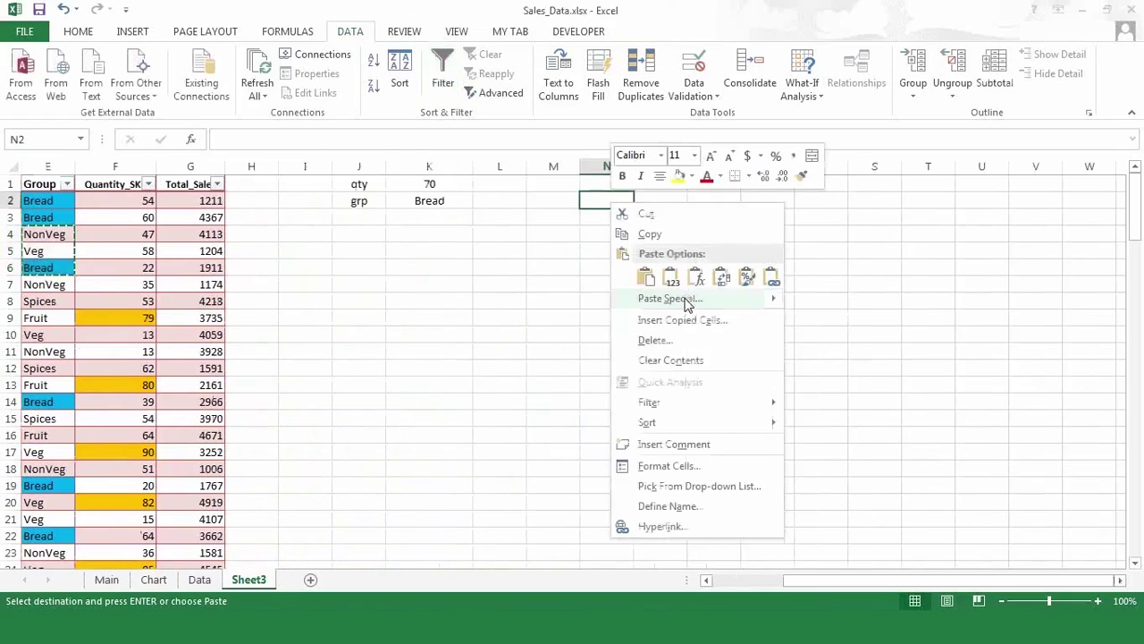
click(685, 299)
click(734, 282)
click(735, 267)
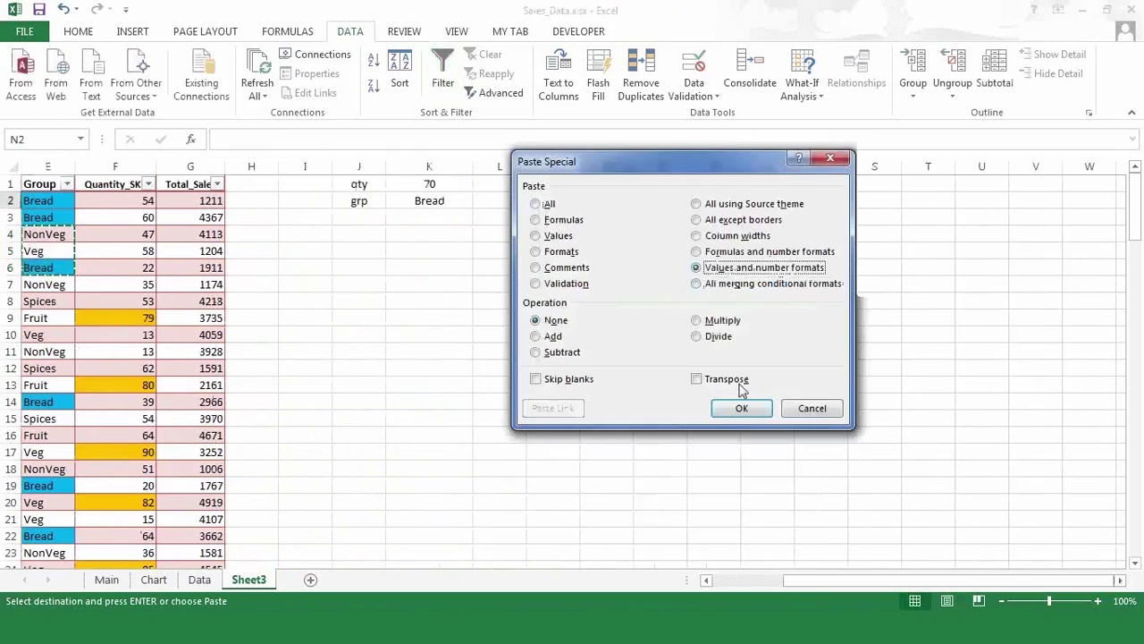
click(741, 408)
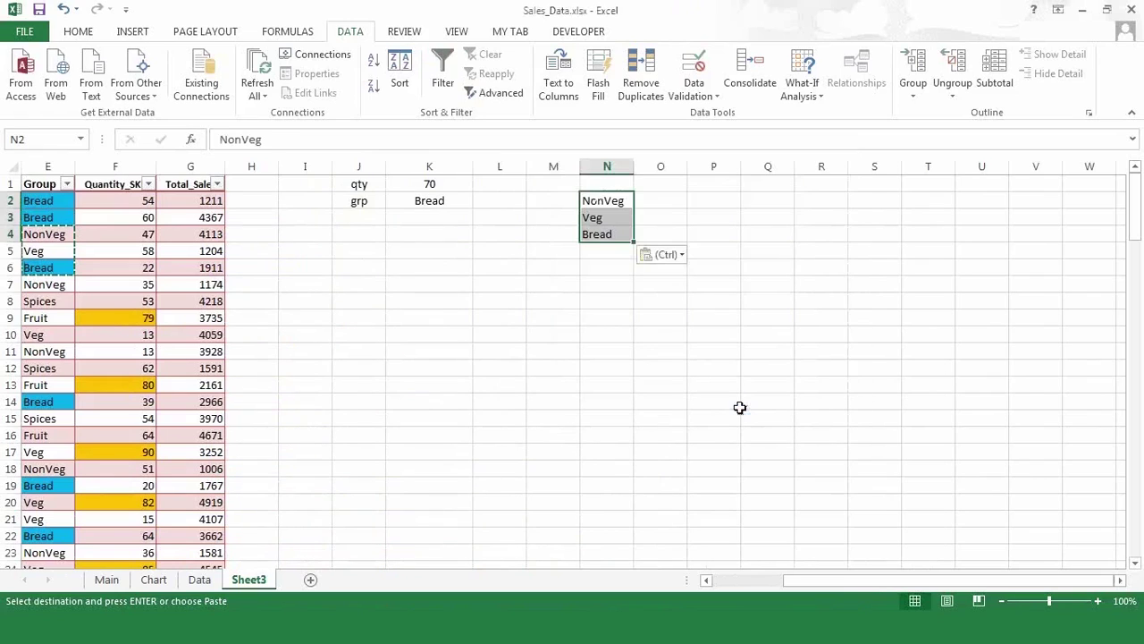
key(Left)
key(Left)
key(Left)
key(Left)
key(Left)
key(Left)
key(Left)
key(Left)
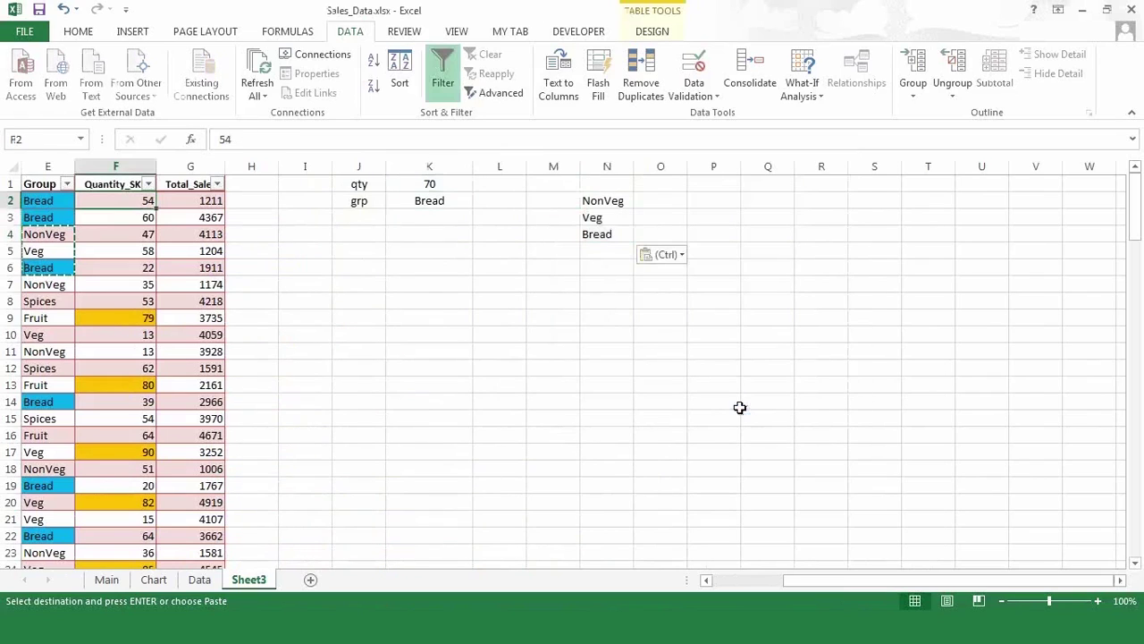
key(Escape)
key(Left)
key(Left)
key(Left)
key(Left)
key(Left)
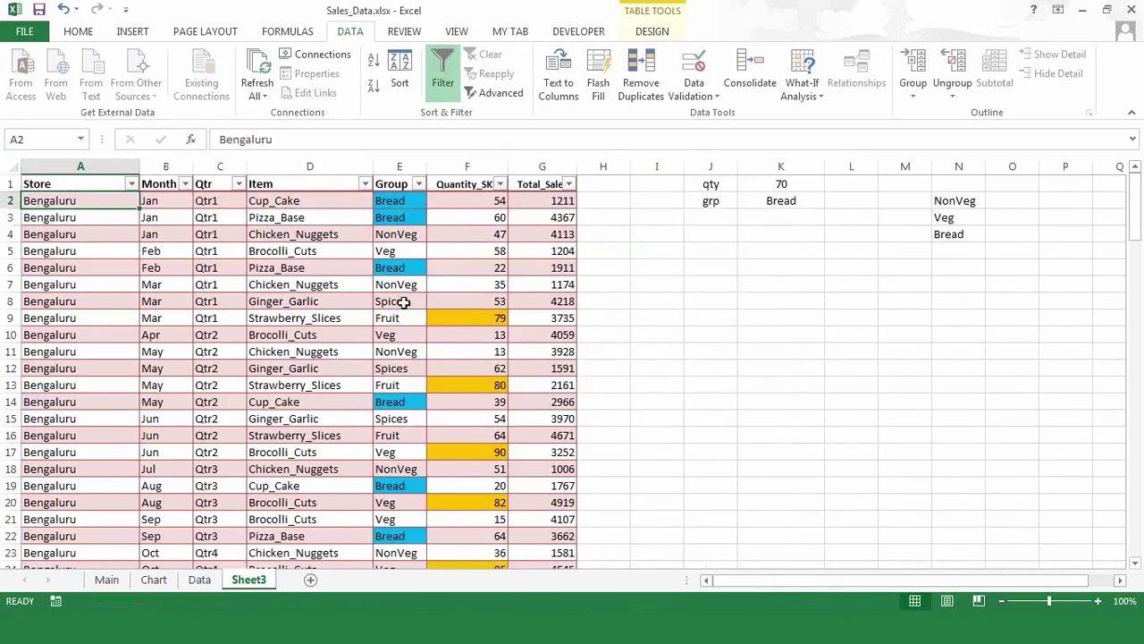
- Copy Spices and Fruit from E8:E9 and paste-special them into N5:N6
drag(404, 303, 404, 320)
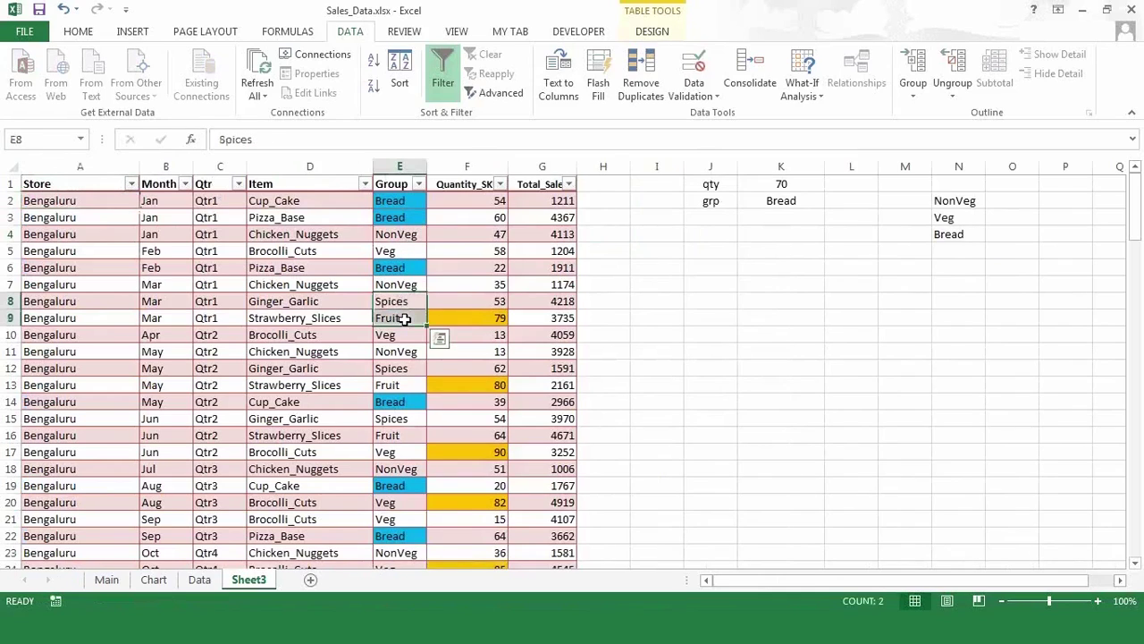
key(ctrl+c)
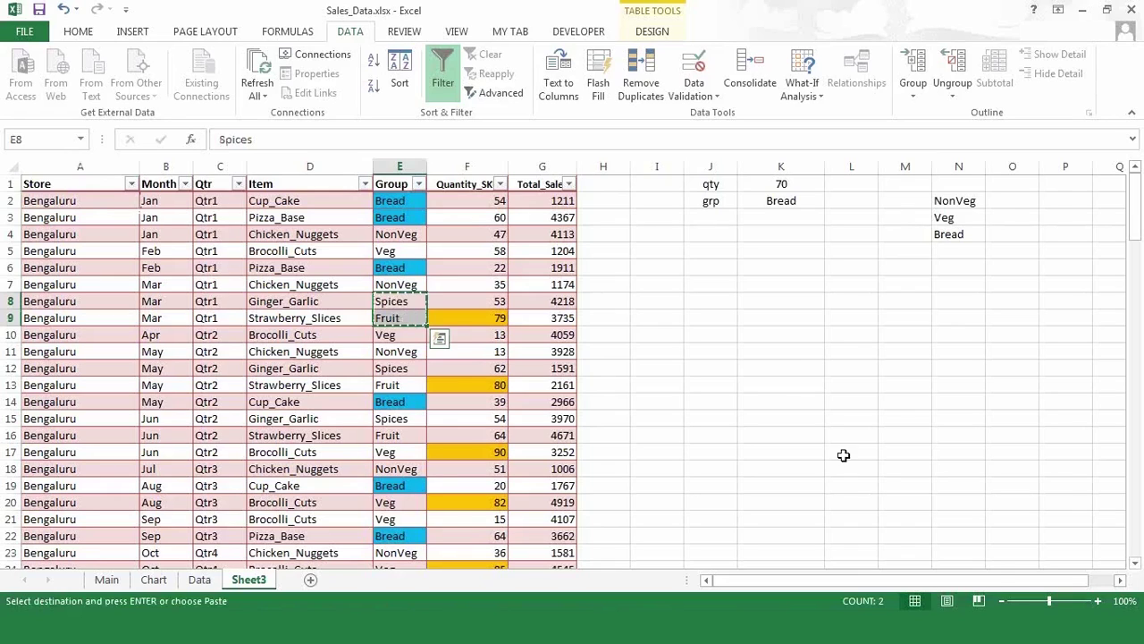
click(1121, 580)
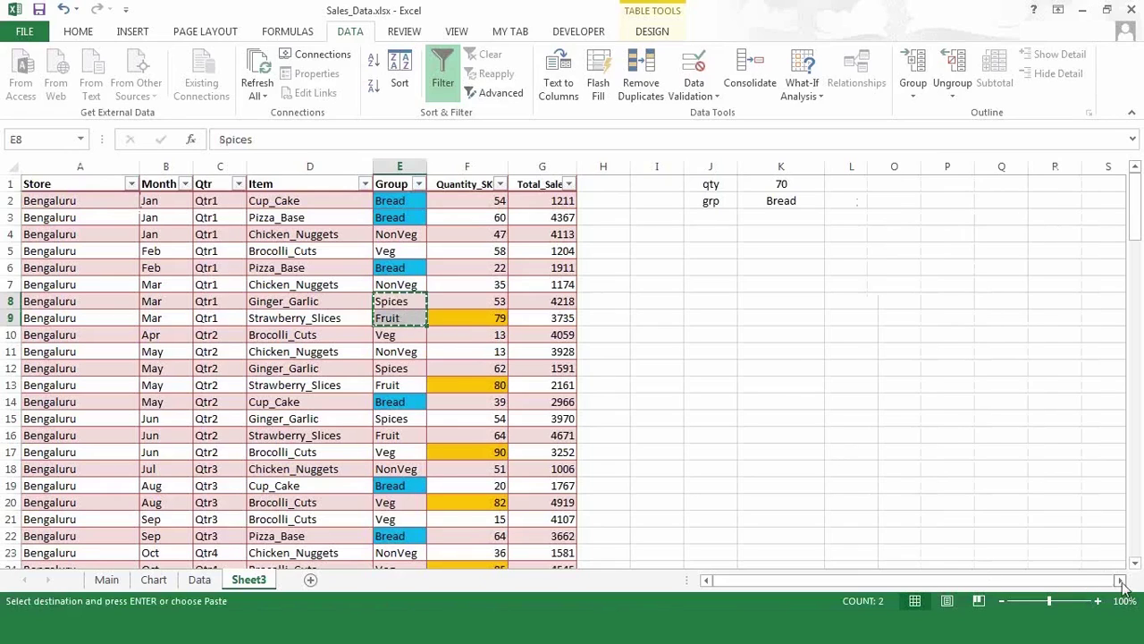
click(1122, 583)
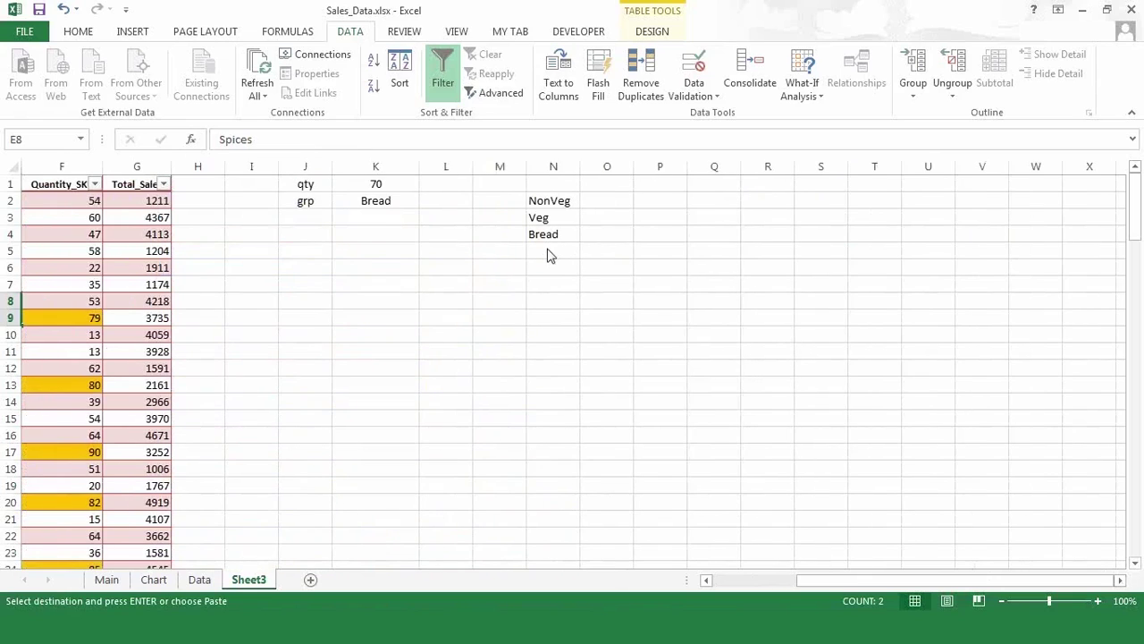
right_click(550, 256)
click(608, 344)
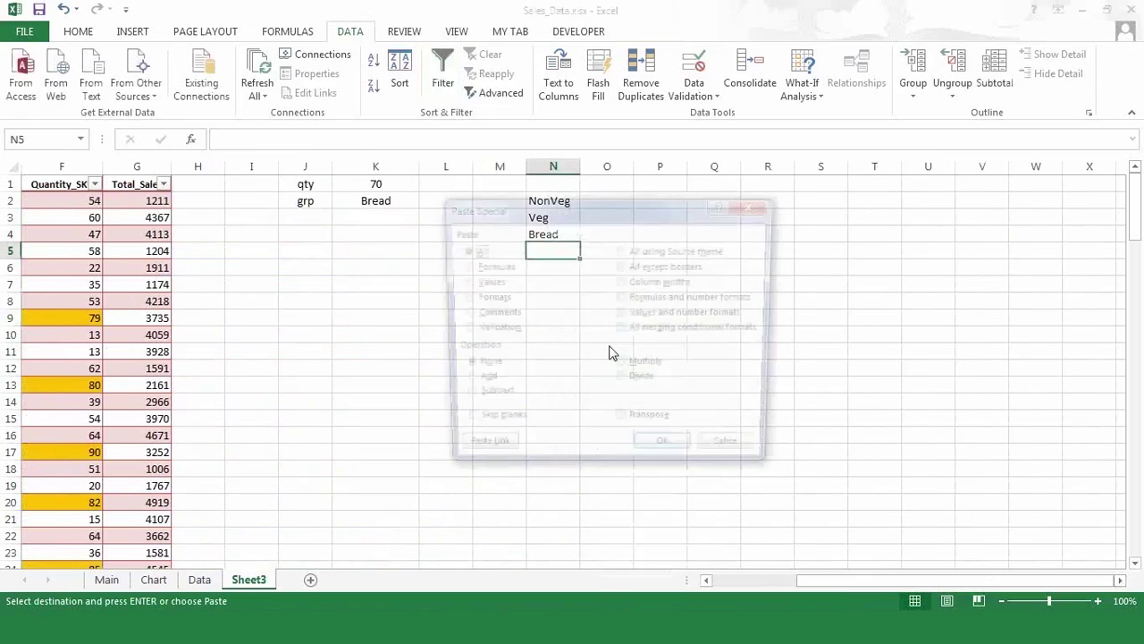
click(663, 315)
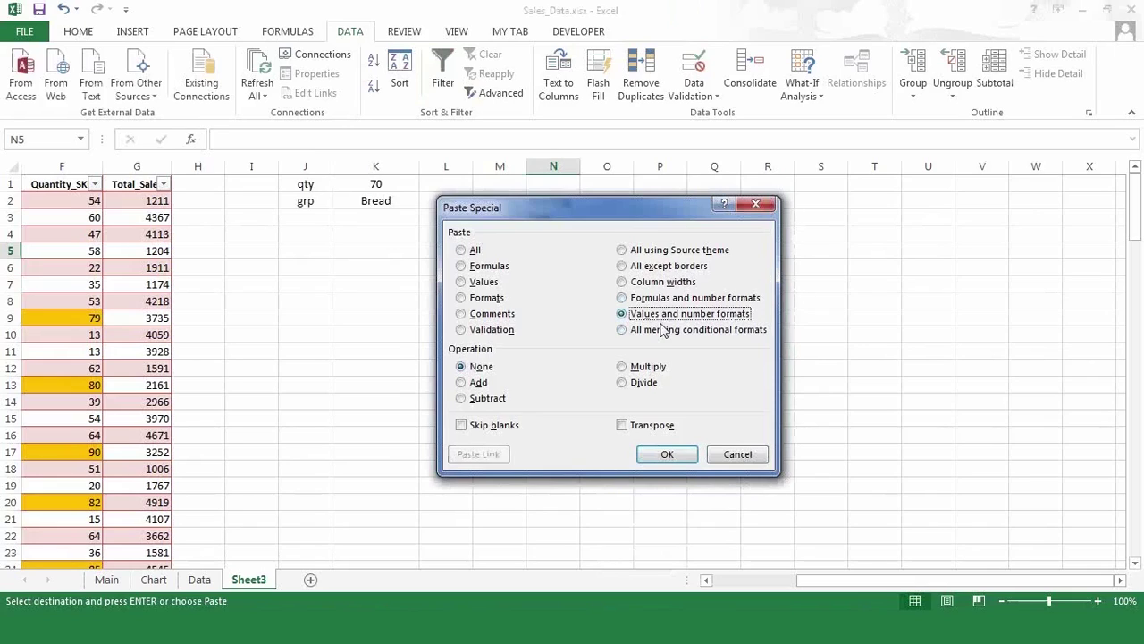
click(669, 455)
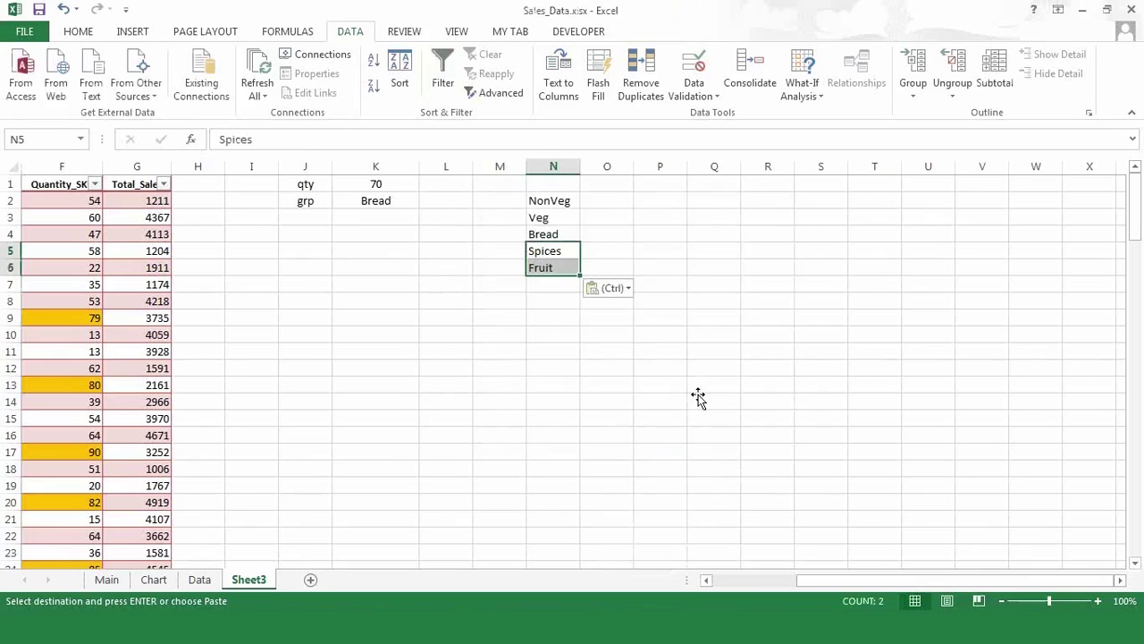
click(697, 400)
key(Escape)
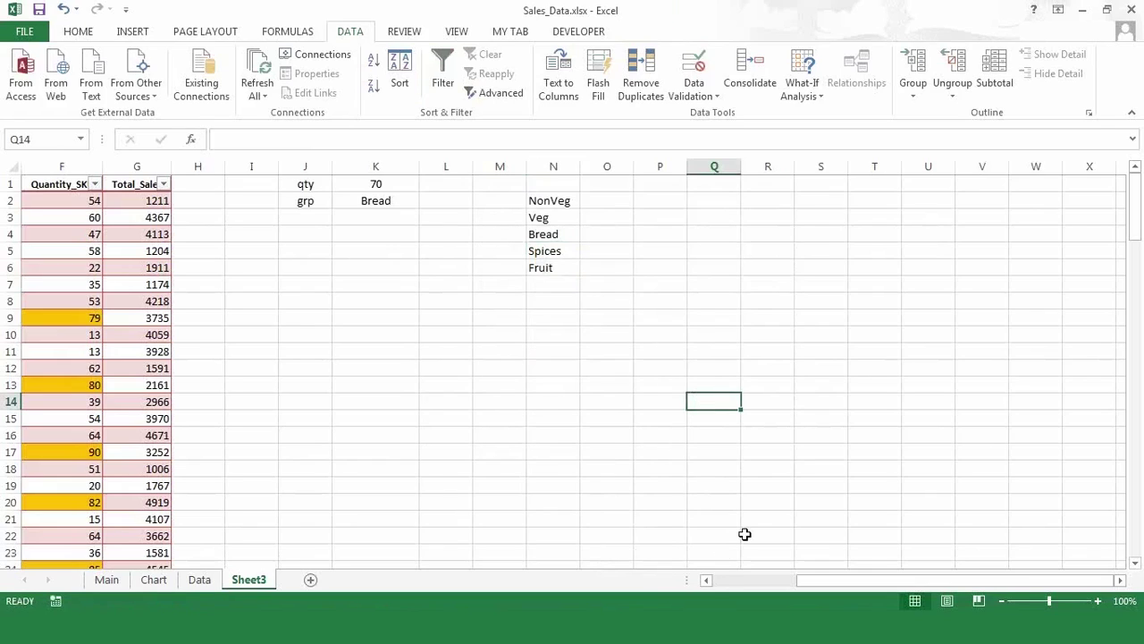
click(715, 581)
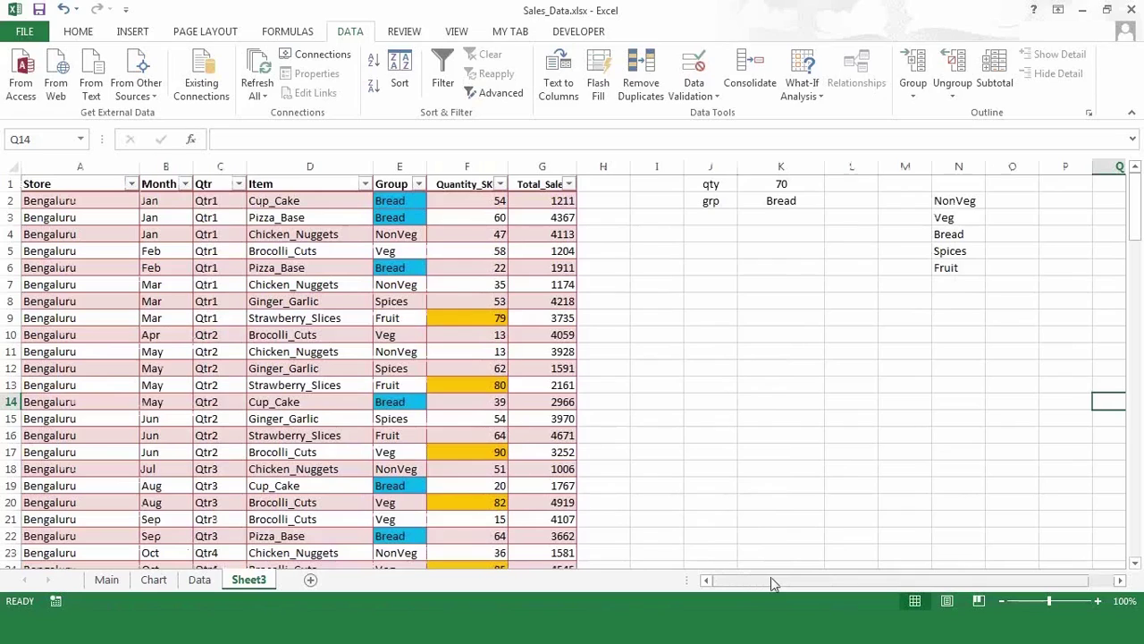
- Give K2 a List validation with source =$N$2:$N$6 and check its dropdown
click(783, 204)
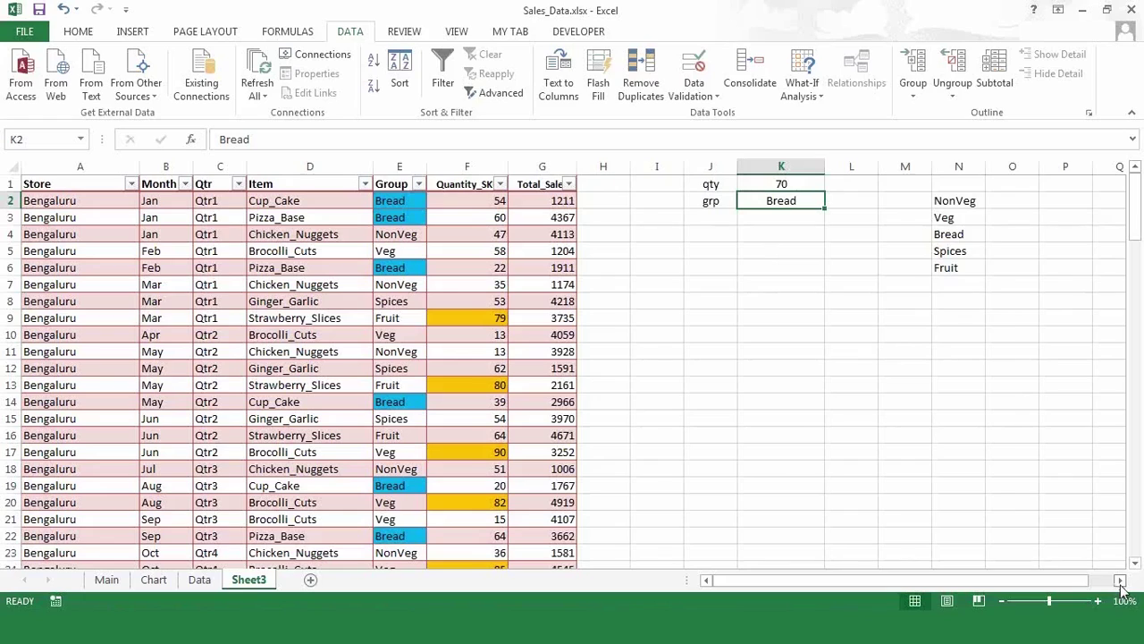
click(1122, 581)
click(1121, 581)
click(1121, 581)
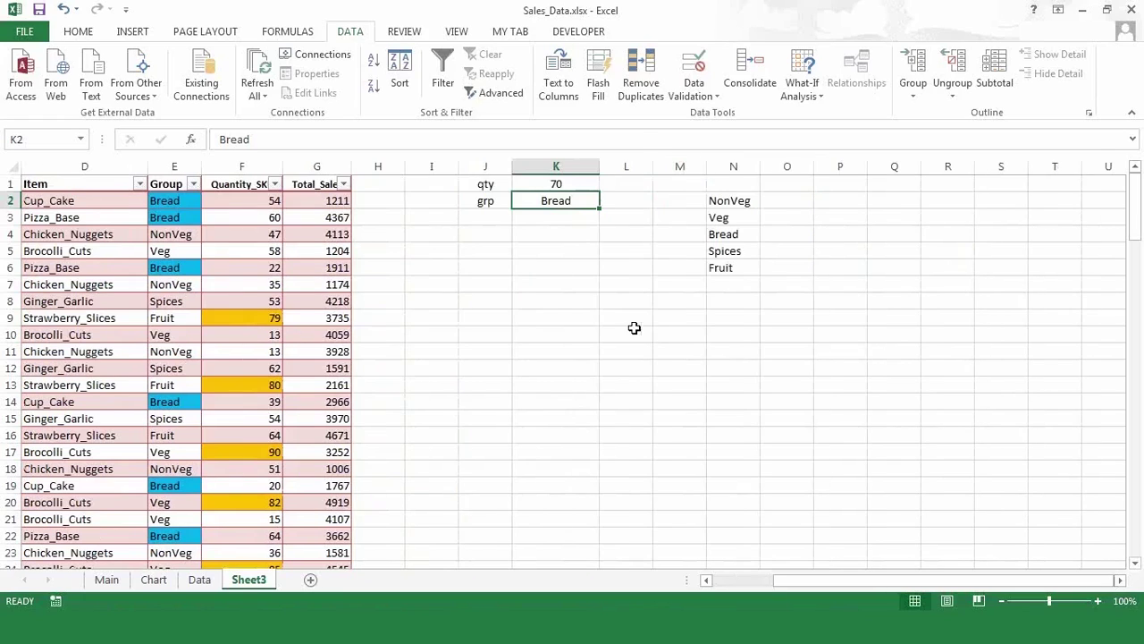
click(692, 97)
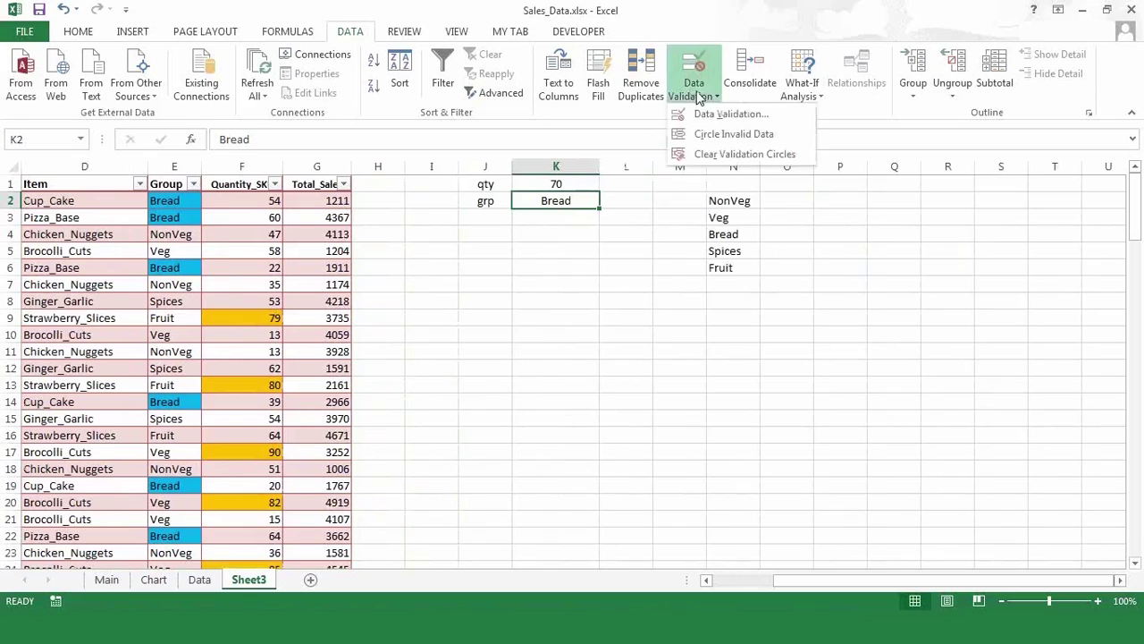
click(706, 116)
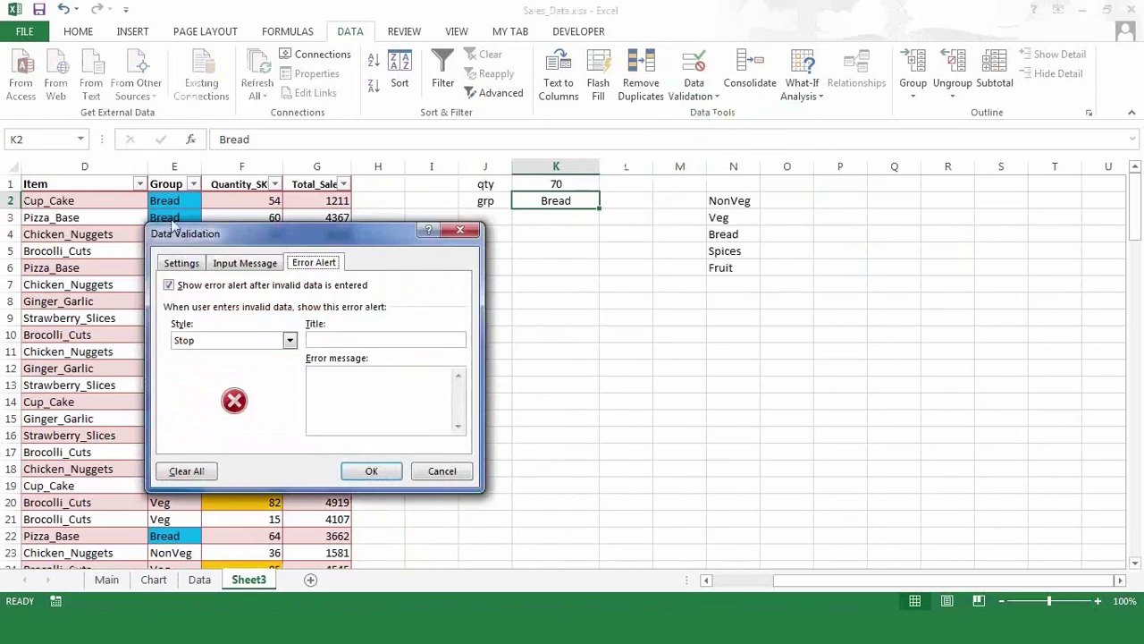
click(182, 265)
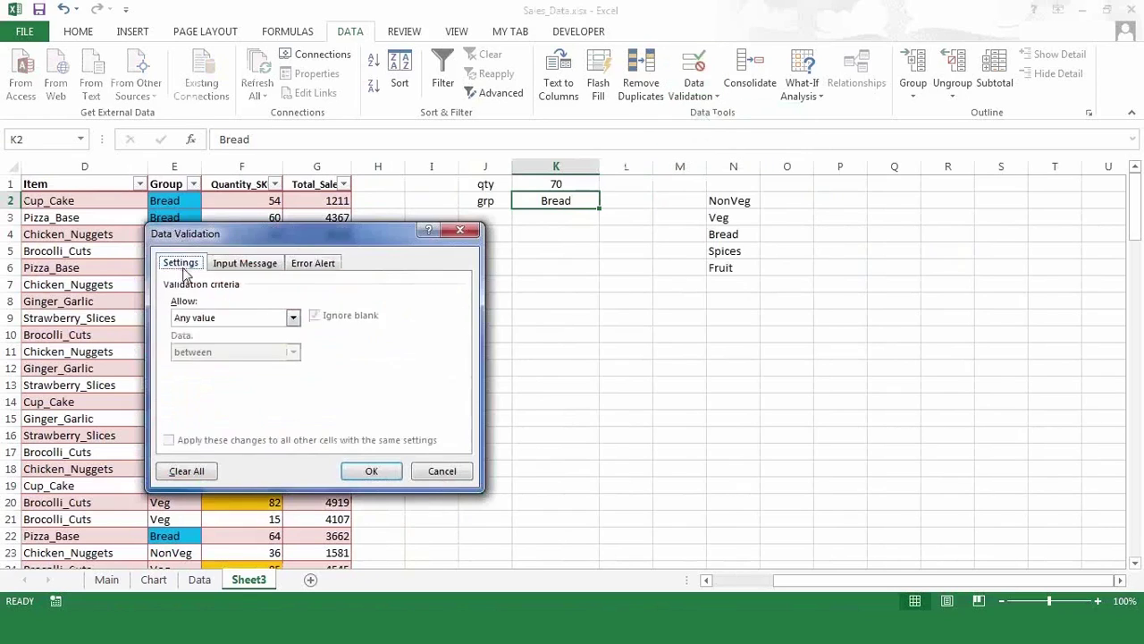
click(272, 322)
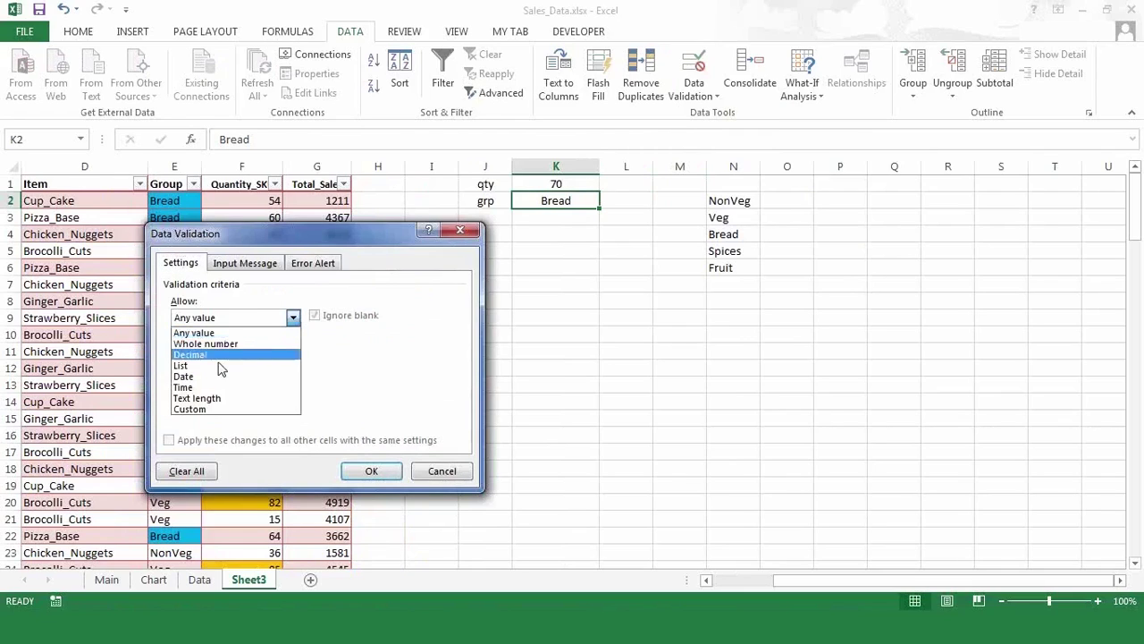
click(220, 367)
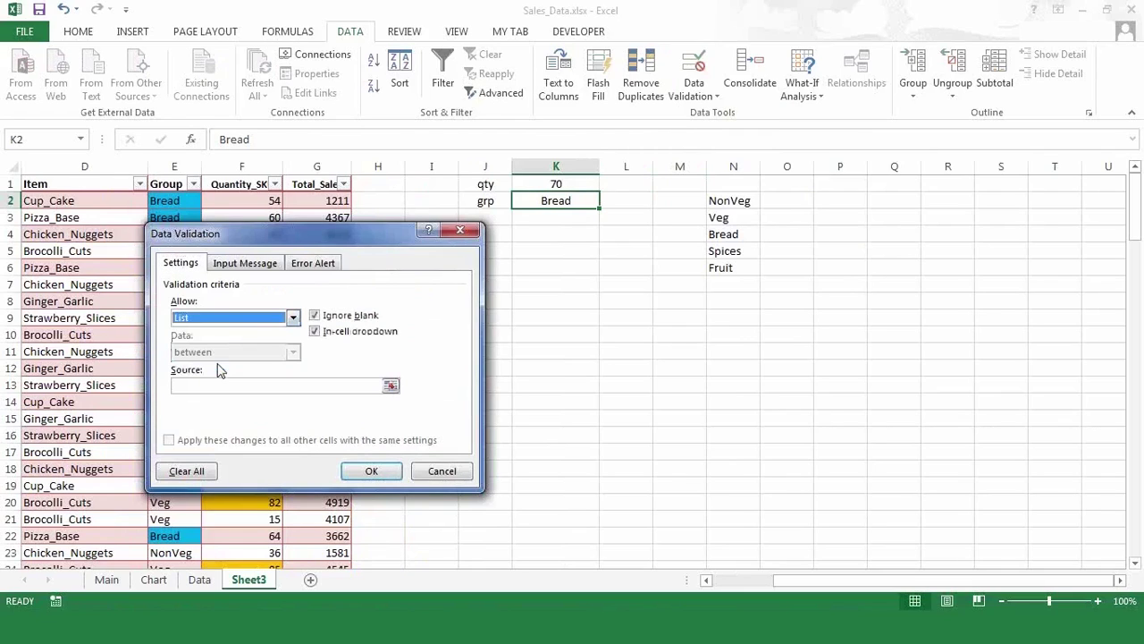
click(223, 387)
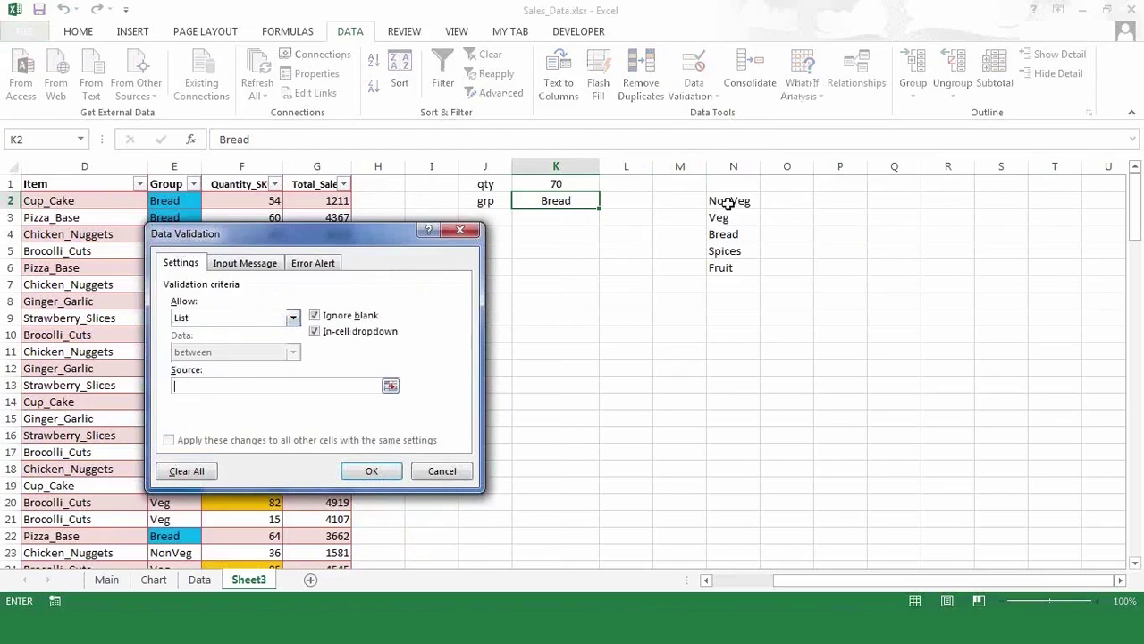
drag(729, 202, 730, 266)
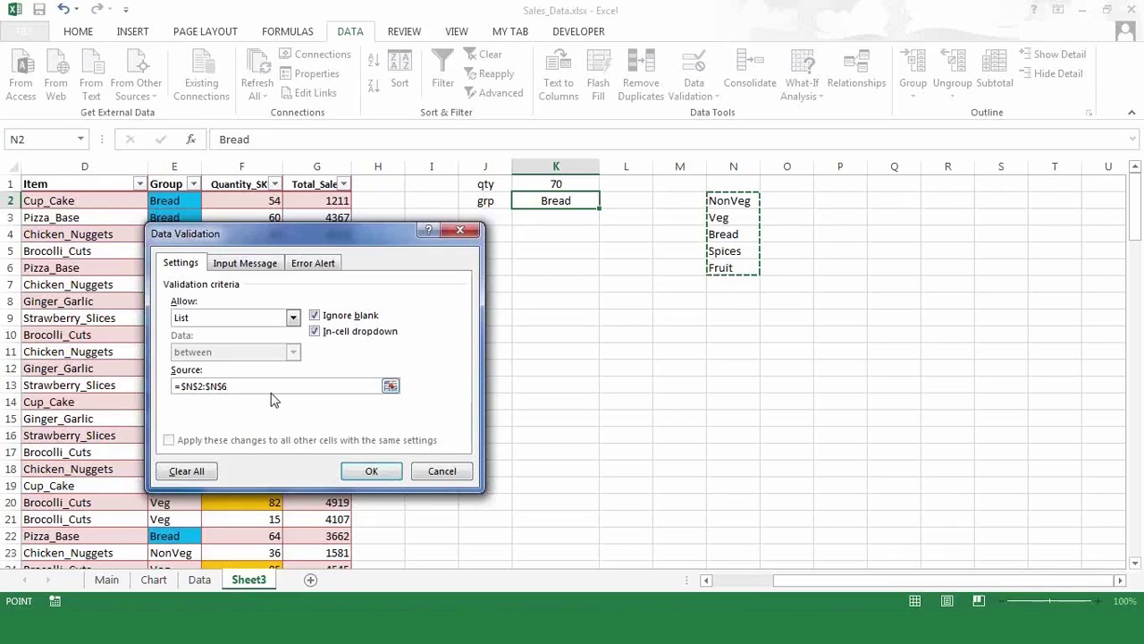
click(373, 472)
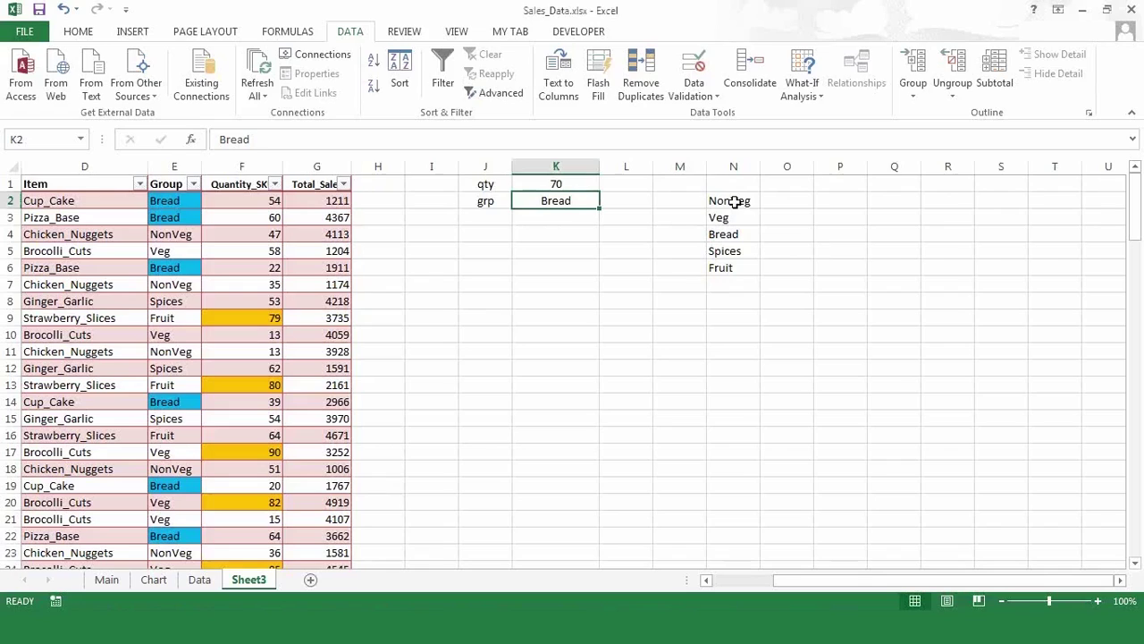
click(549, 226)
click(566, 200)
- Cycle K2's group through Spices and Veg, ending on NonVeg
click(607, 201)
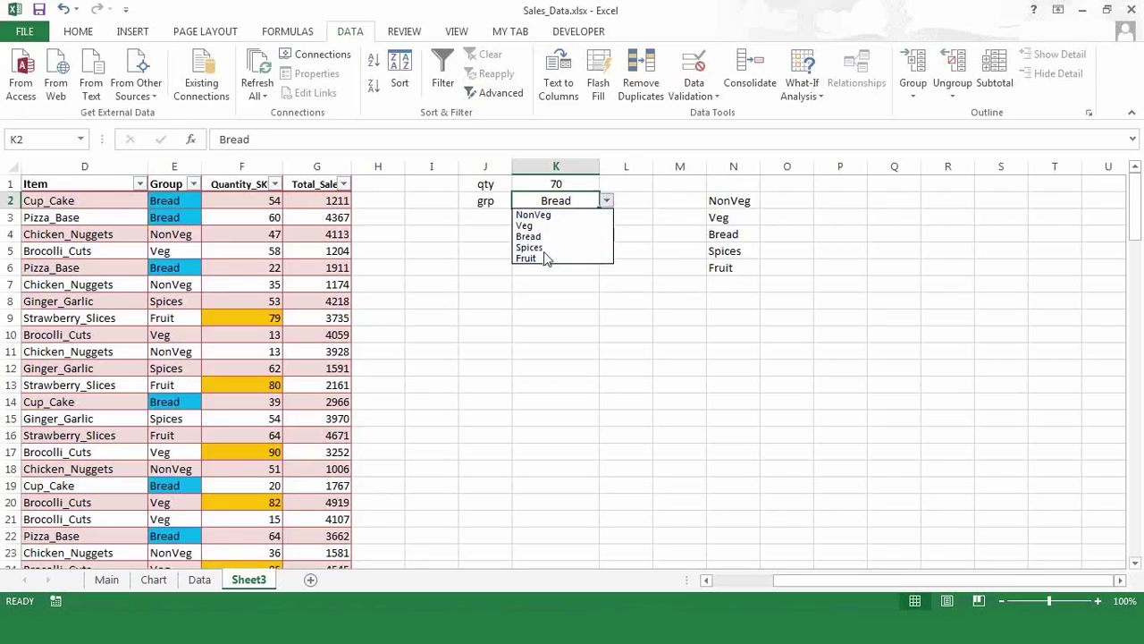
click(544, 248)
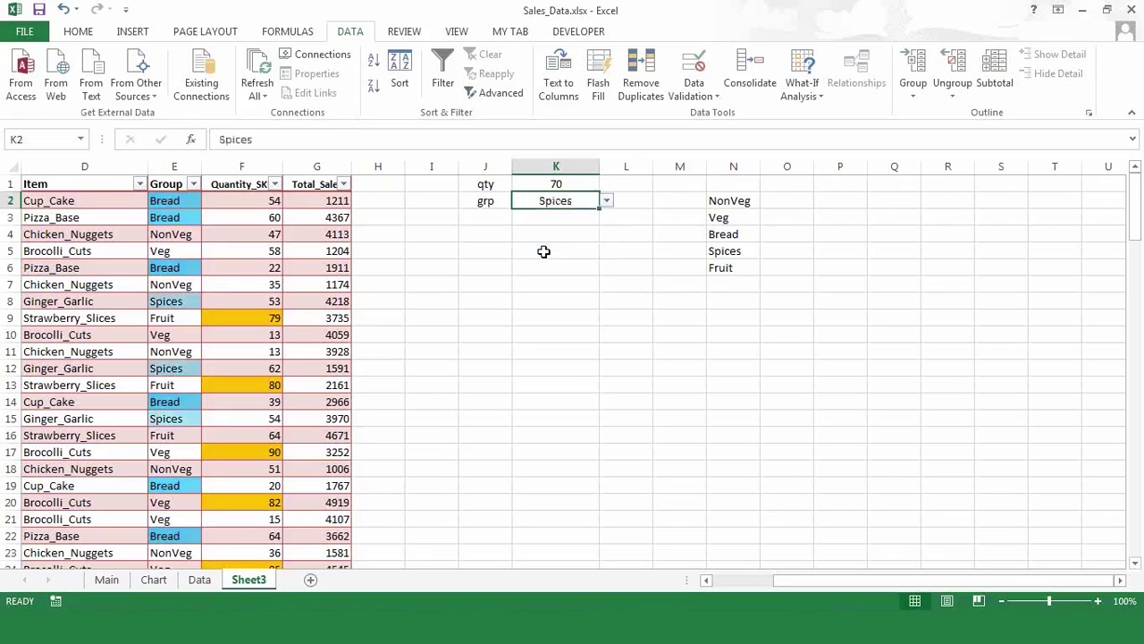
click(607, 202)
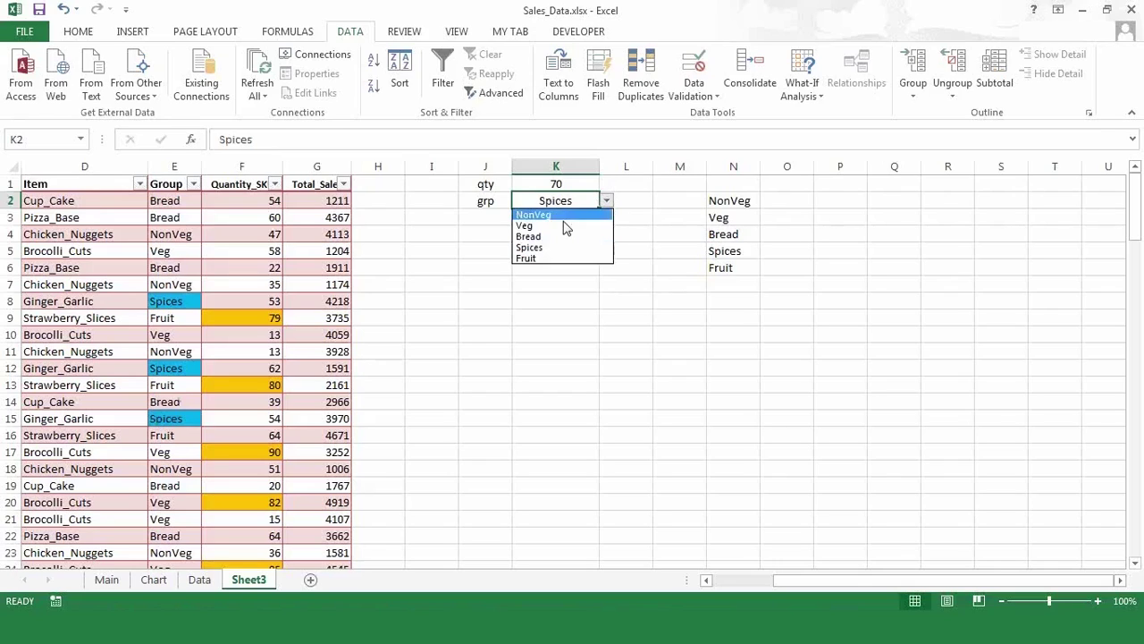
click(565, 226)
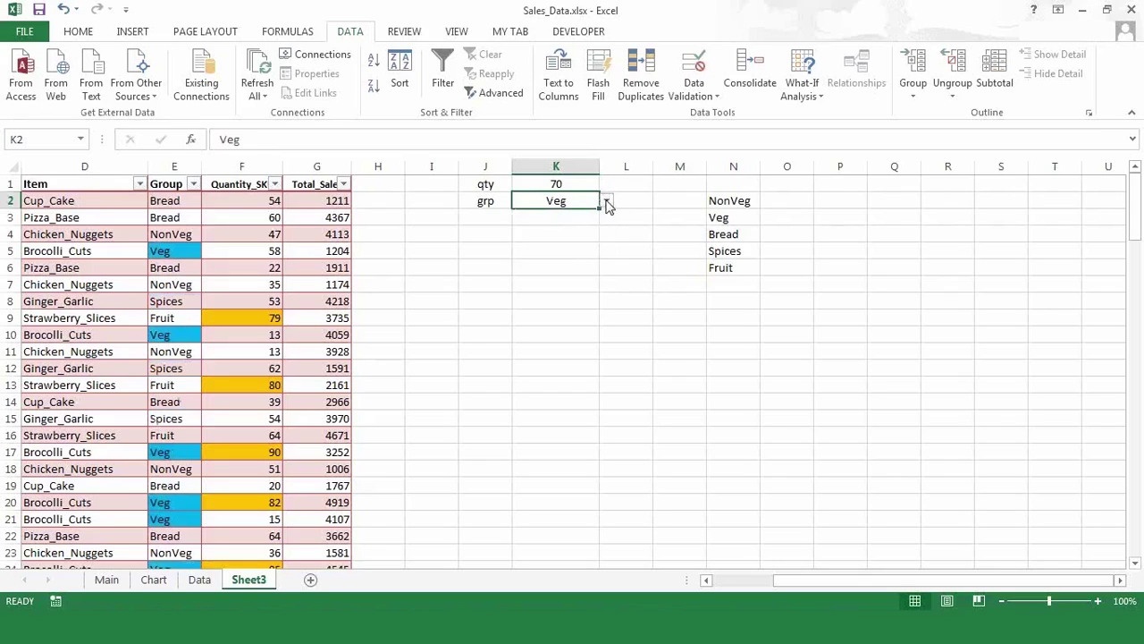
click(607, 202)
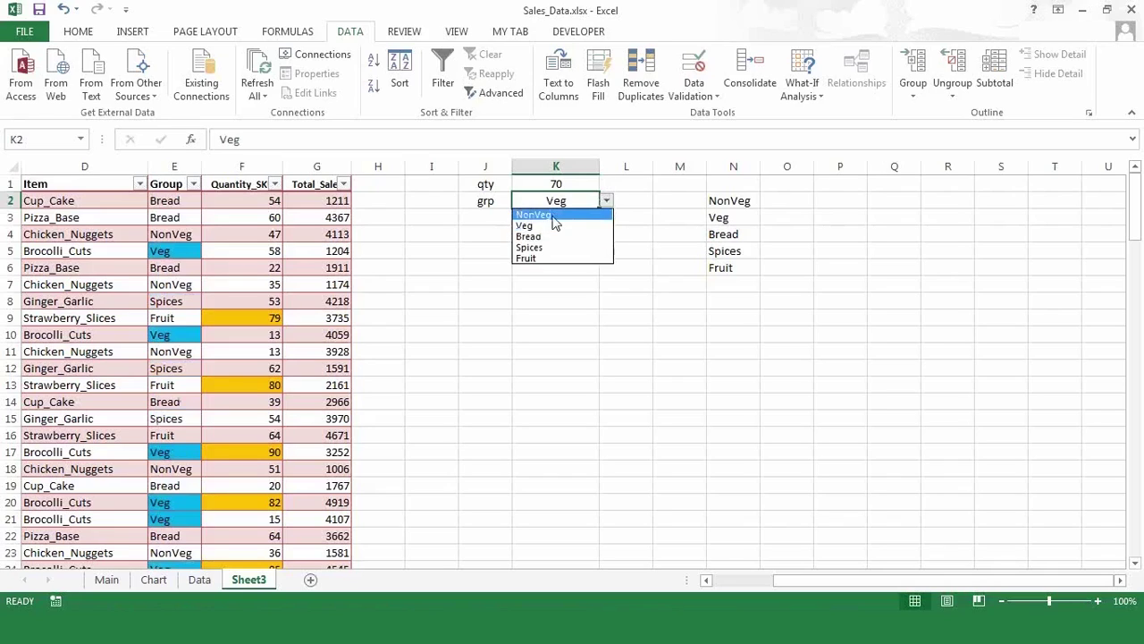
click(552, 215)
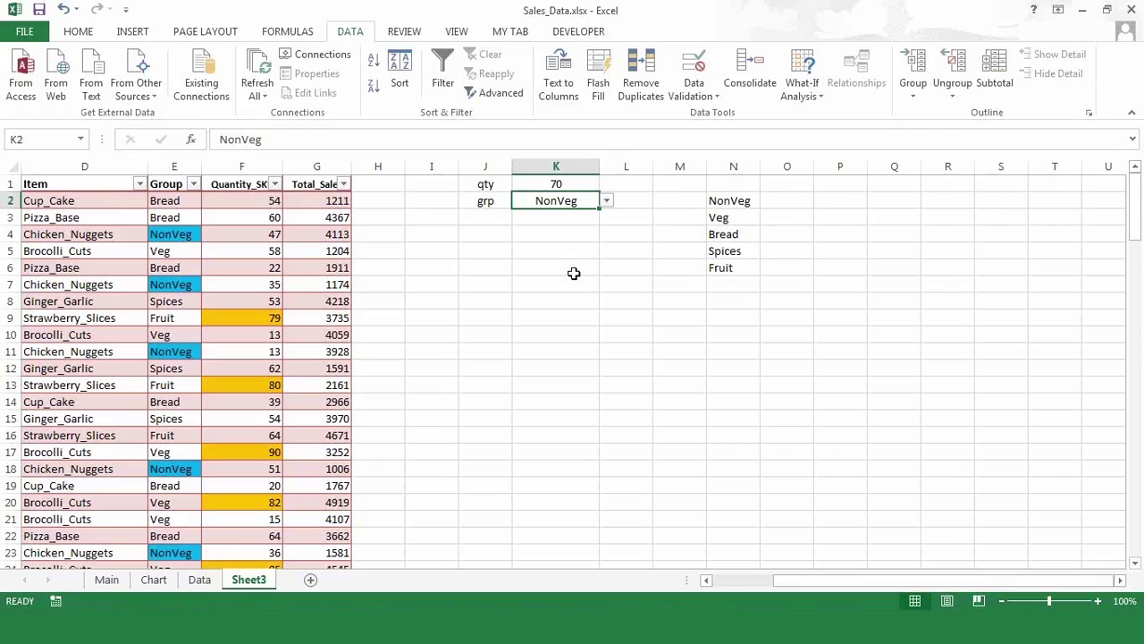
- Check the qty cell's input message, then reopen K2's group list and dismiss it unchanged
click(559, 183)
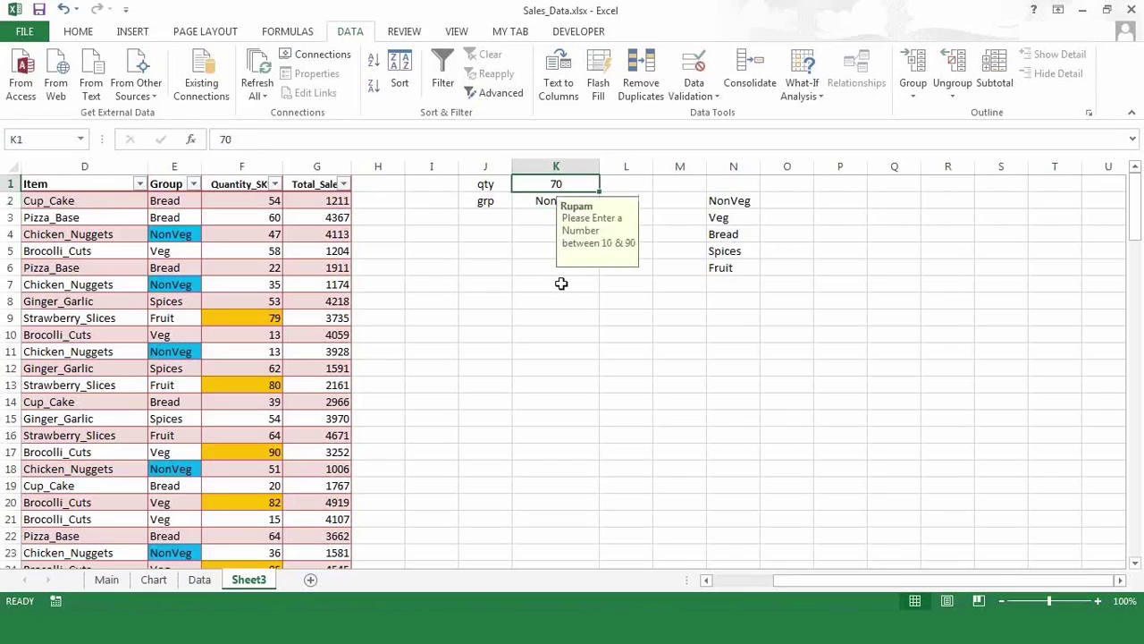
click(534, 265)
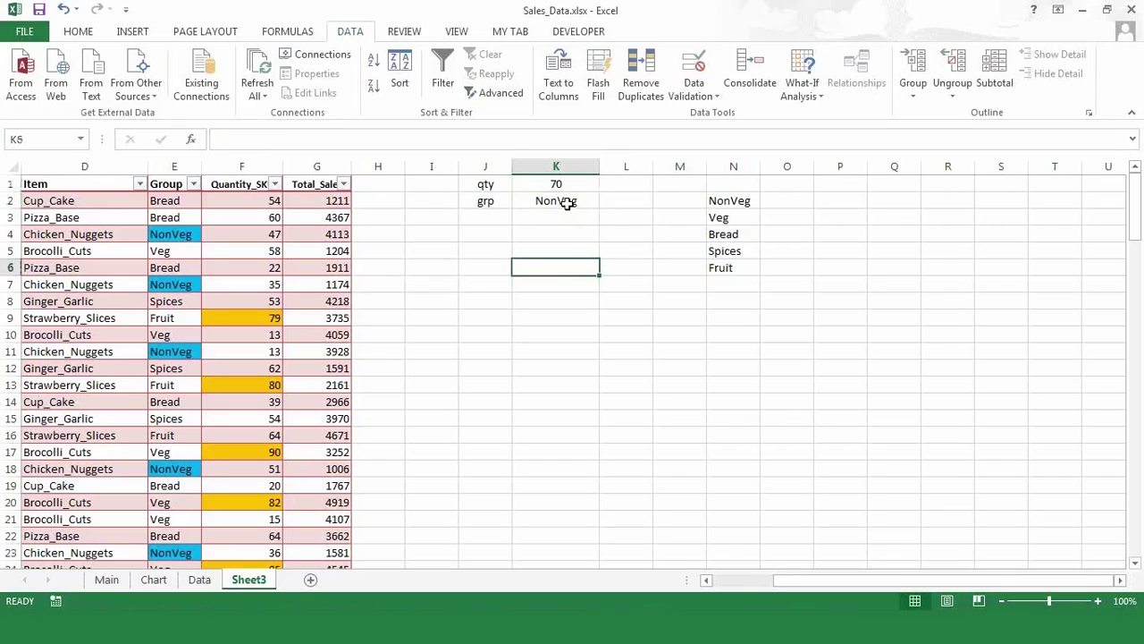
click(567, 201)
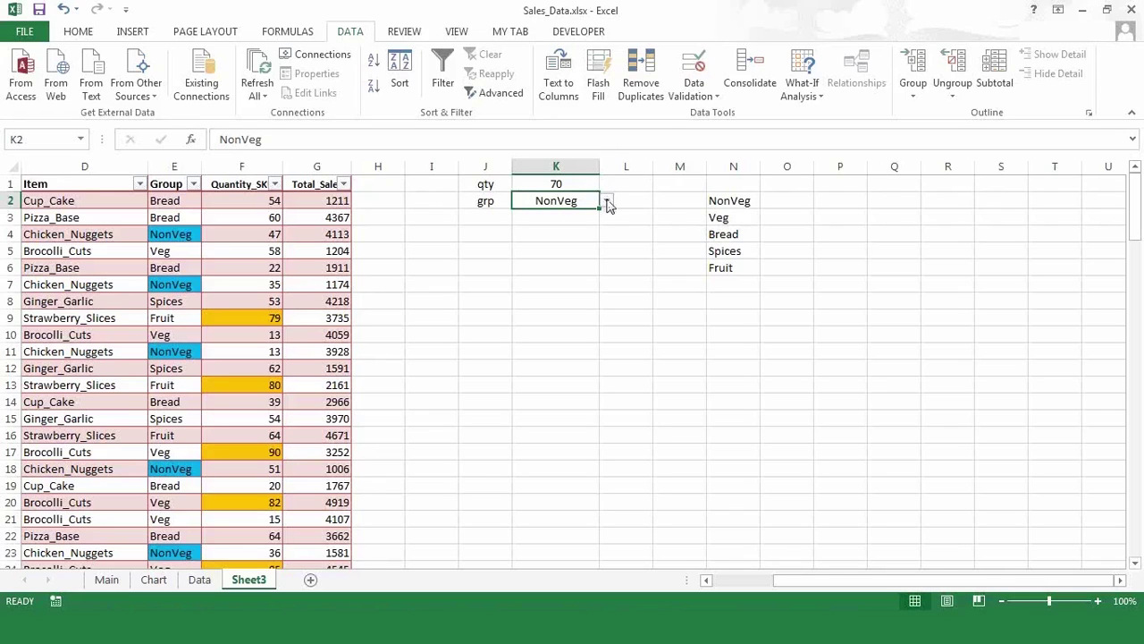
click(607, 202)
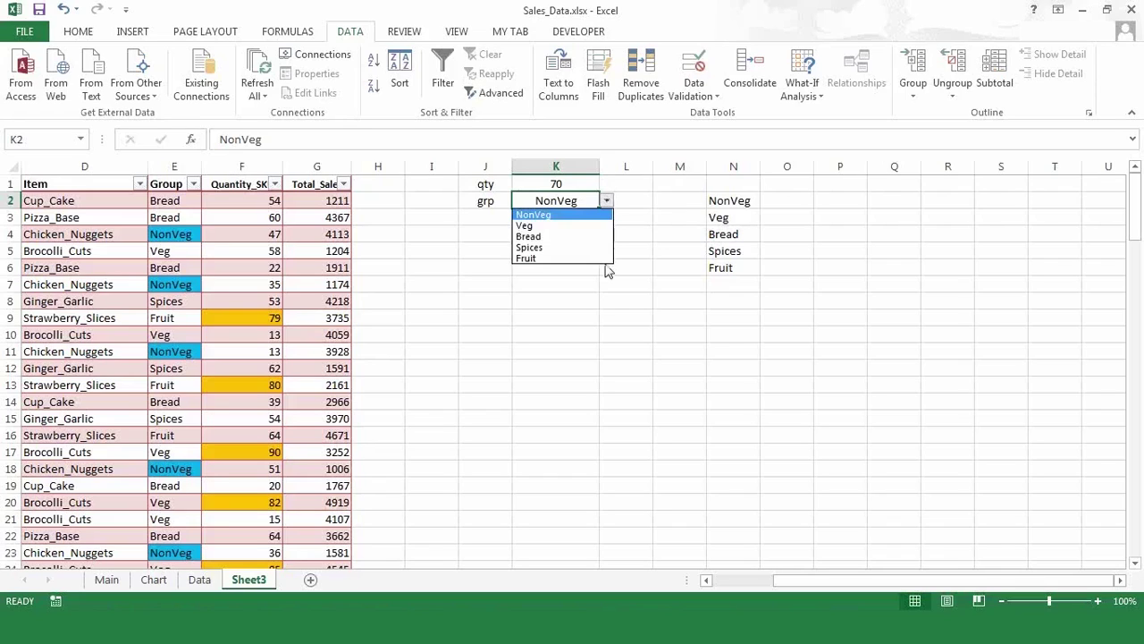
key(Escape)
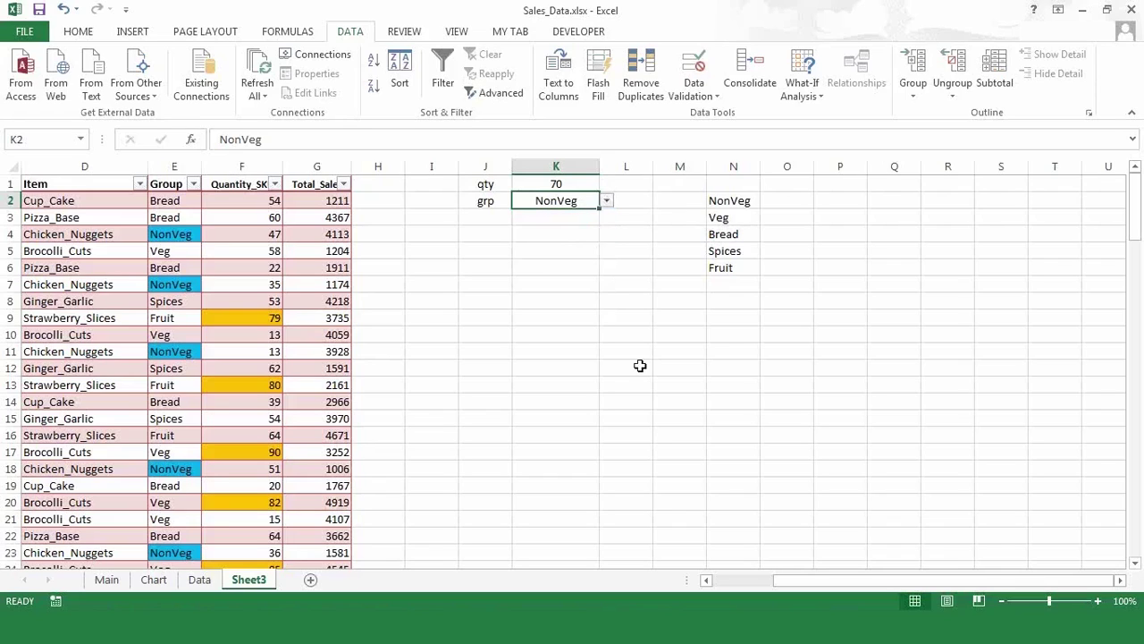
click(727, 583)
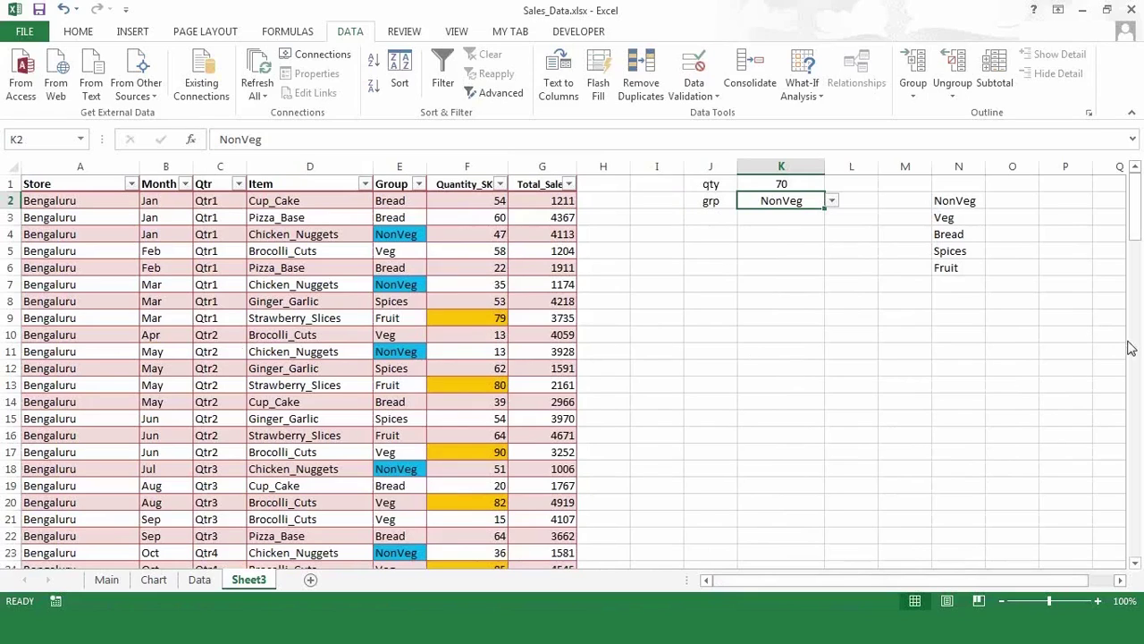
click(588, 265)
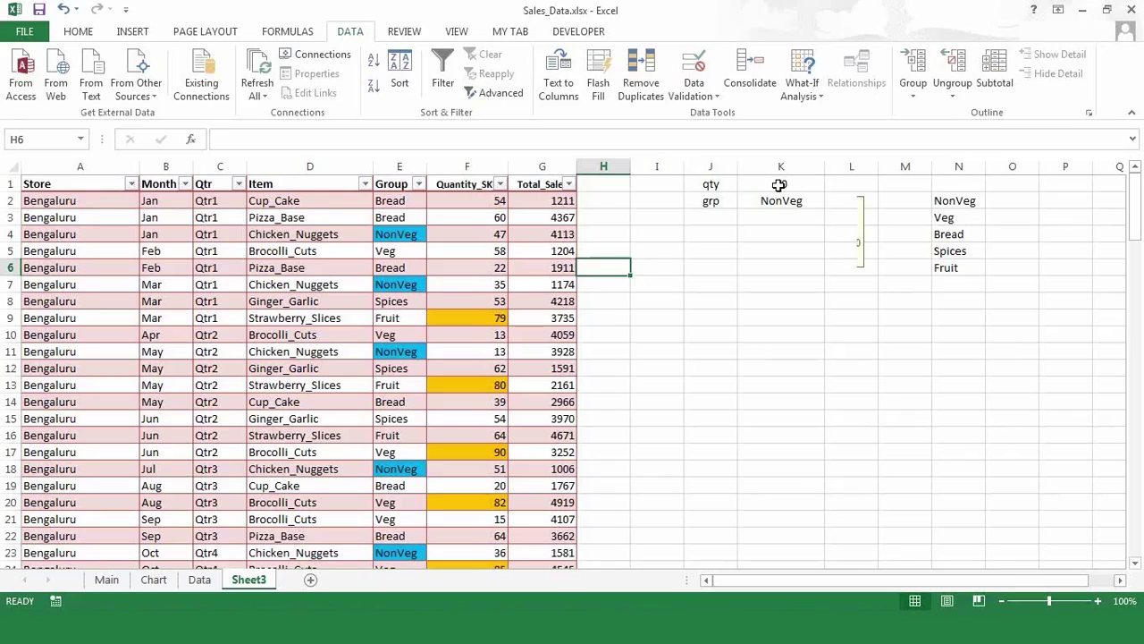
click(779, 184)
click(754, 349)
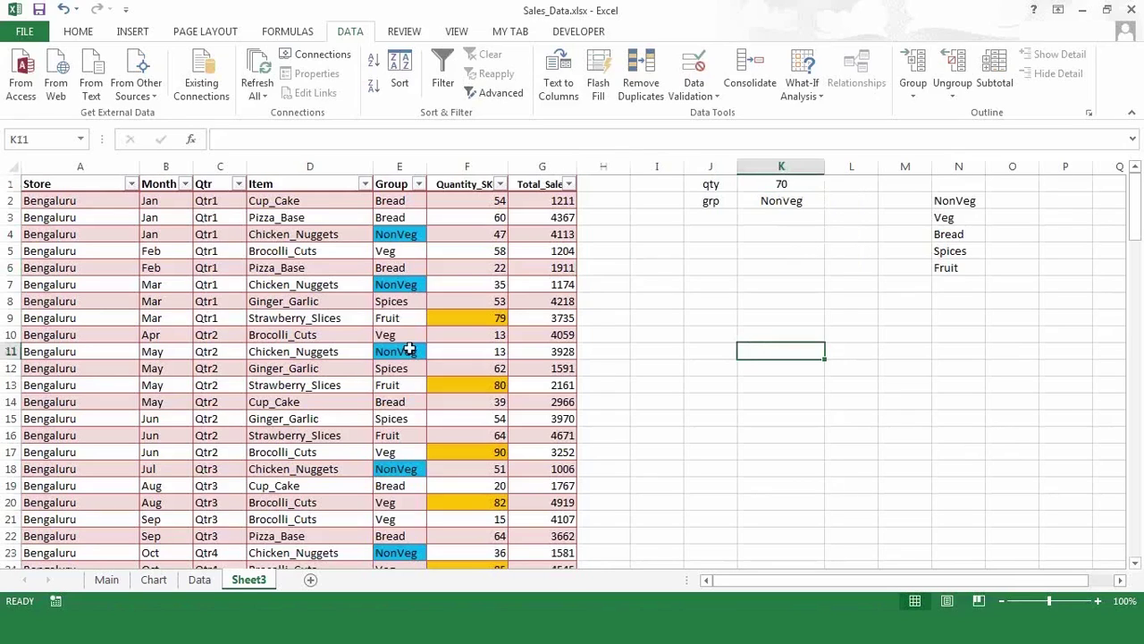
click(234, 340)
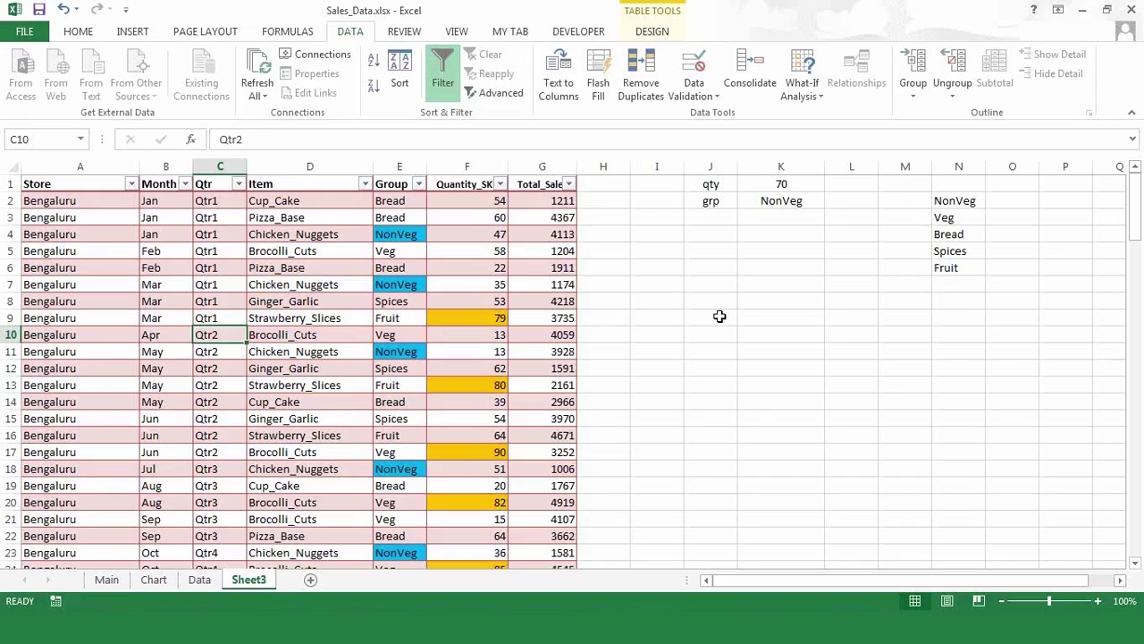
click(1131, 367)
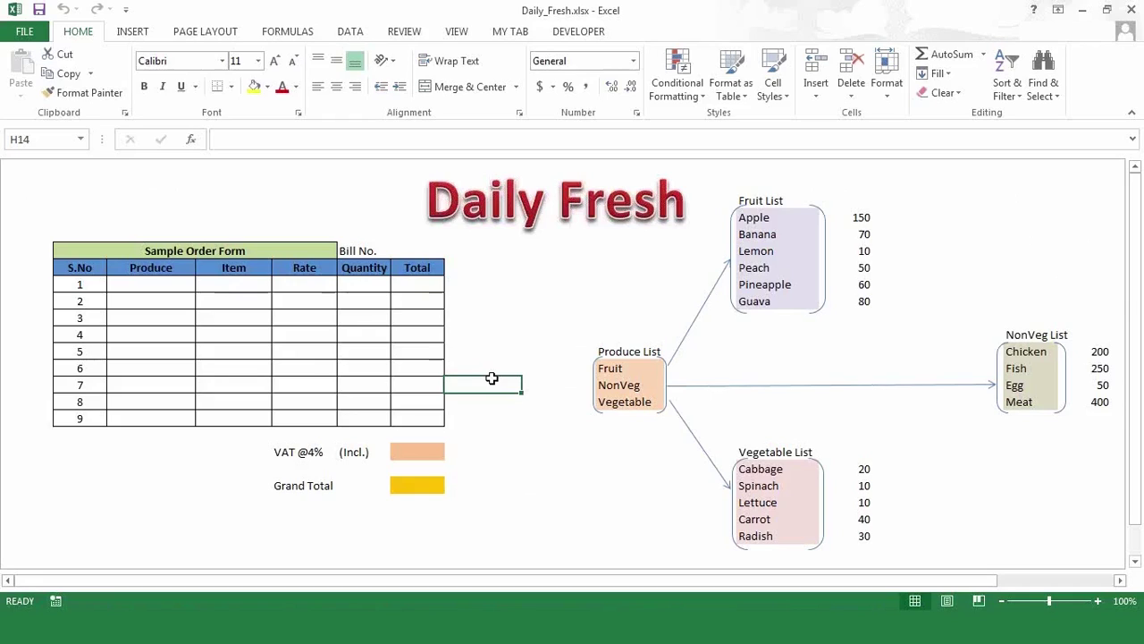
- Select the first Produce cell and restore the Excel window smaller to reveal the Datasets folder
click(148, 285)
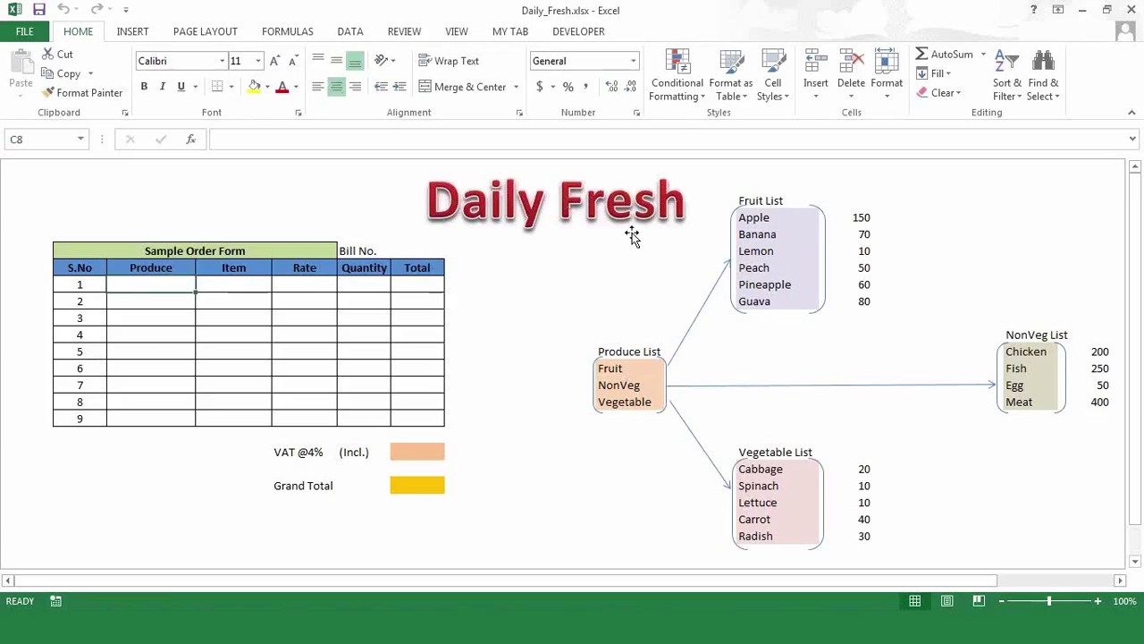
double_click(744, 13)
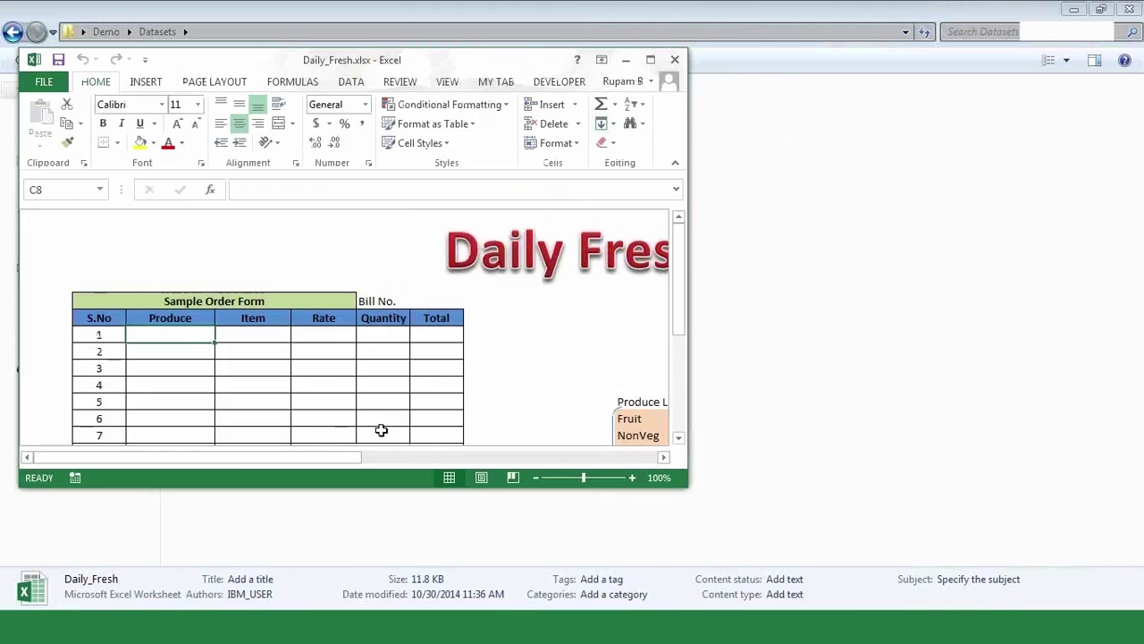
drag(348, 458, 617, 463)
mouse_move(679, 296)
mouse_down()
mouse_move(668, 352)
mouse_move(666, 297)
mouse_up()
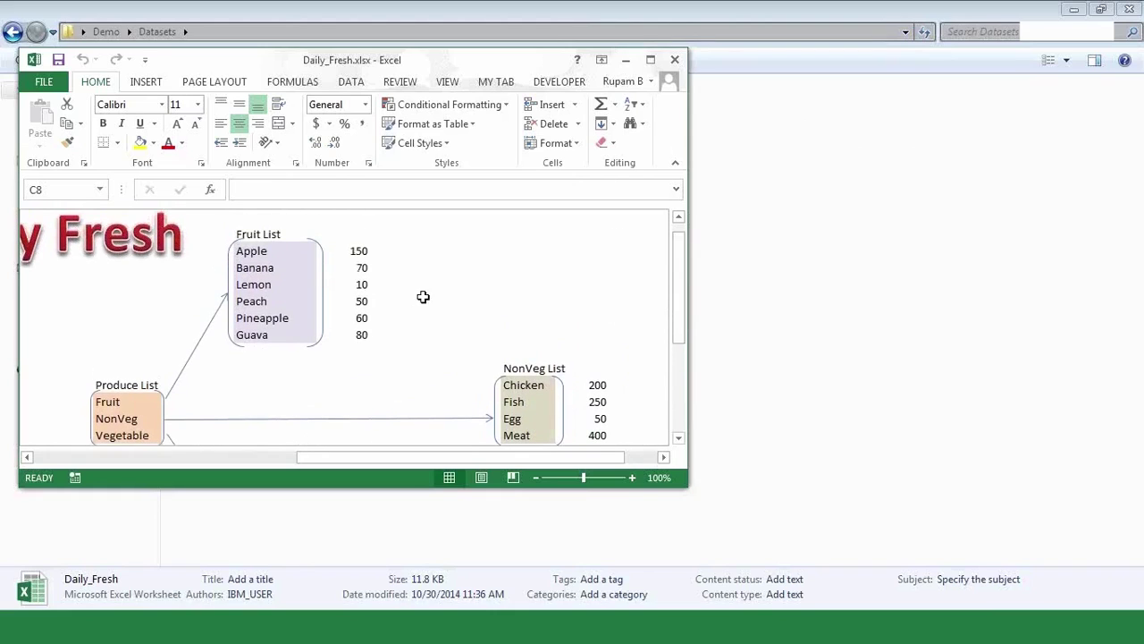
drag(678, 269, 678, 351)
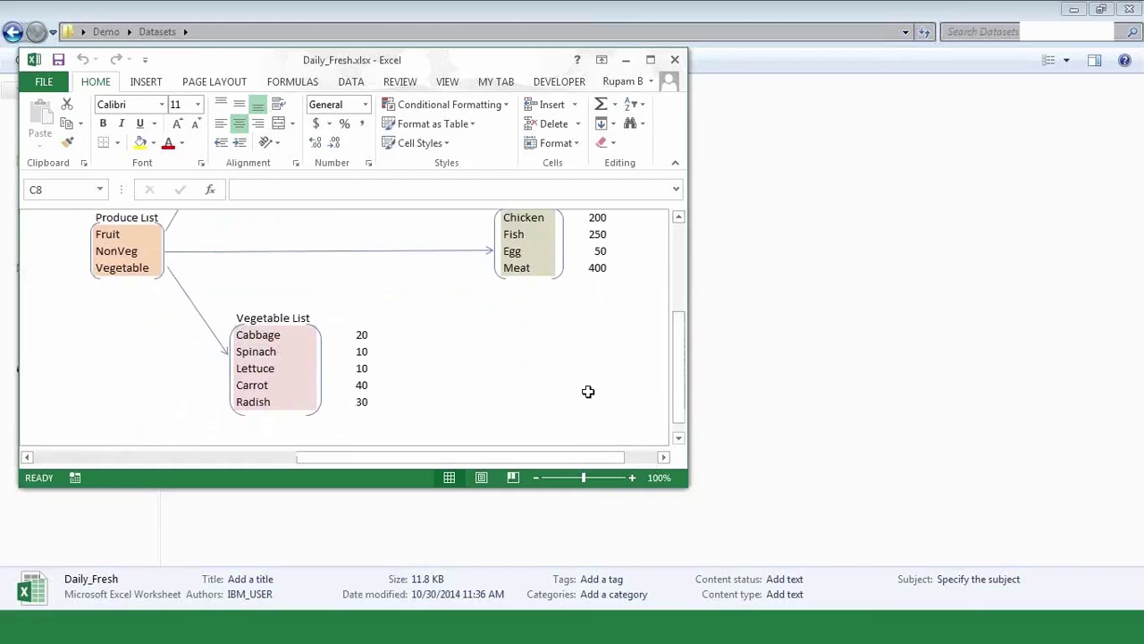
drag(678, 390, 680, 340)
drag(301, 459, 68, 461)
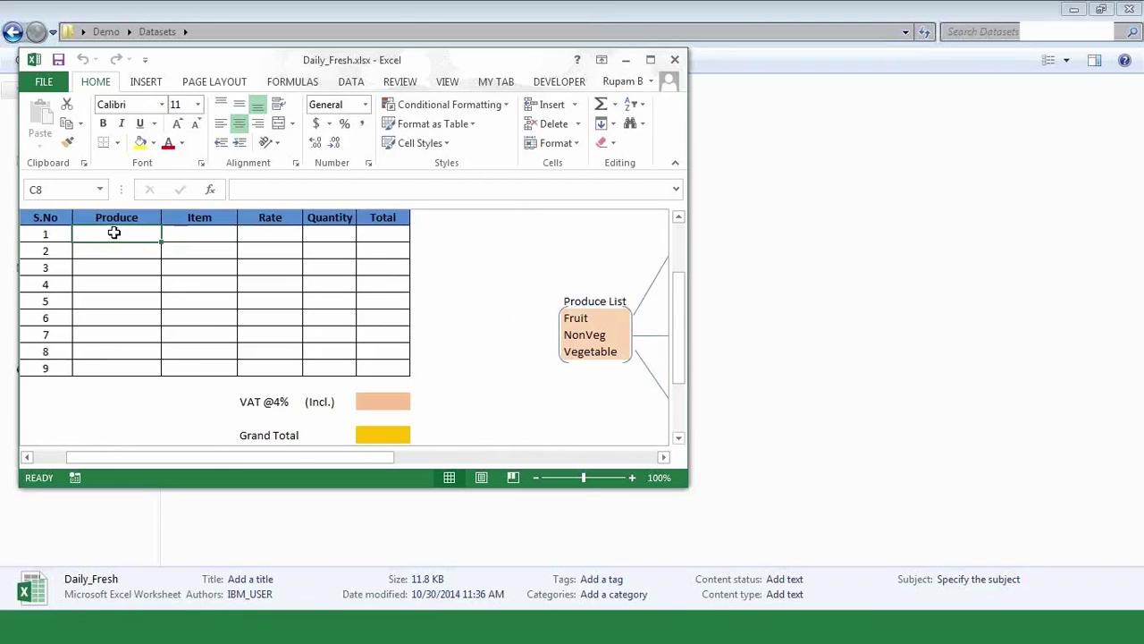
click(195, 236)
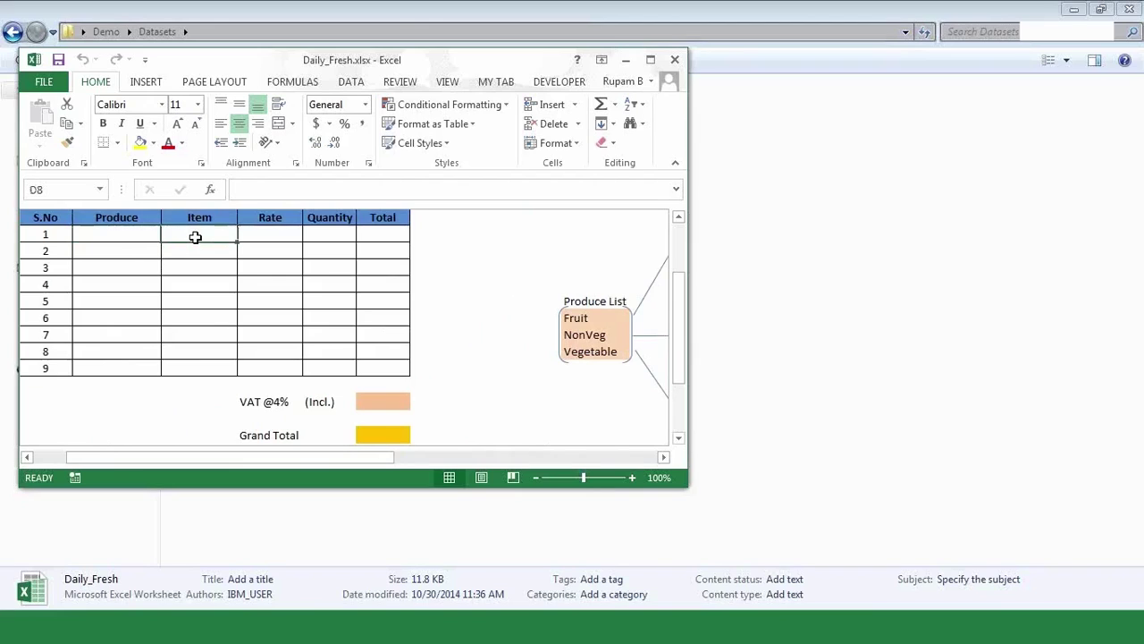
click(128, 231)
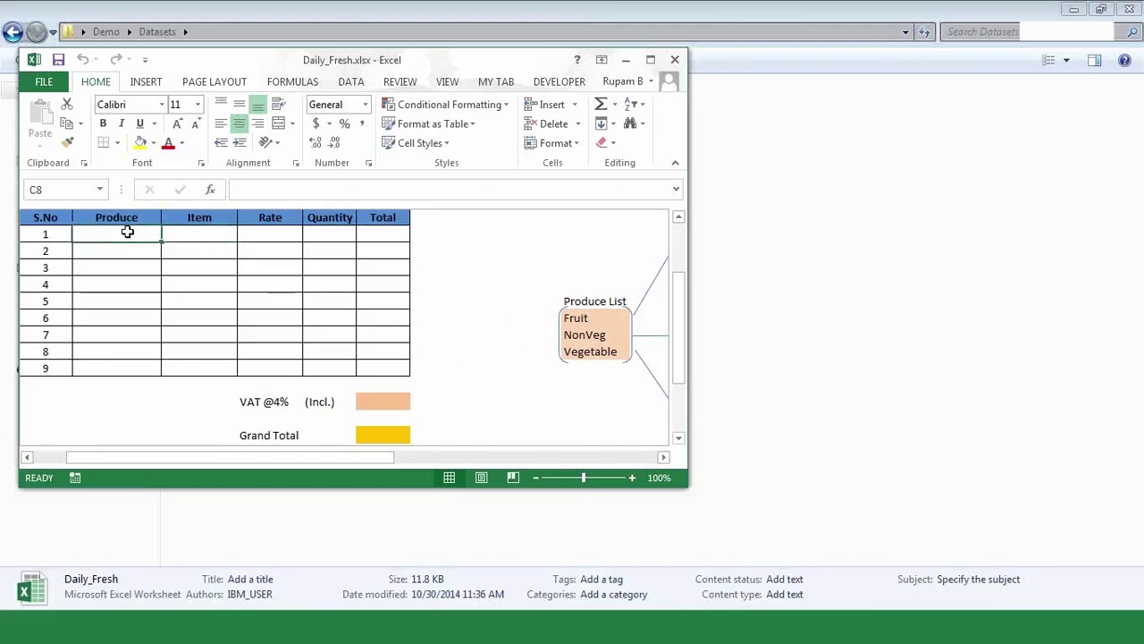
click(195, 233)
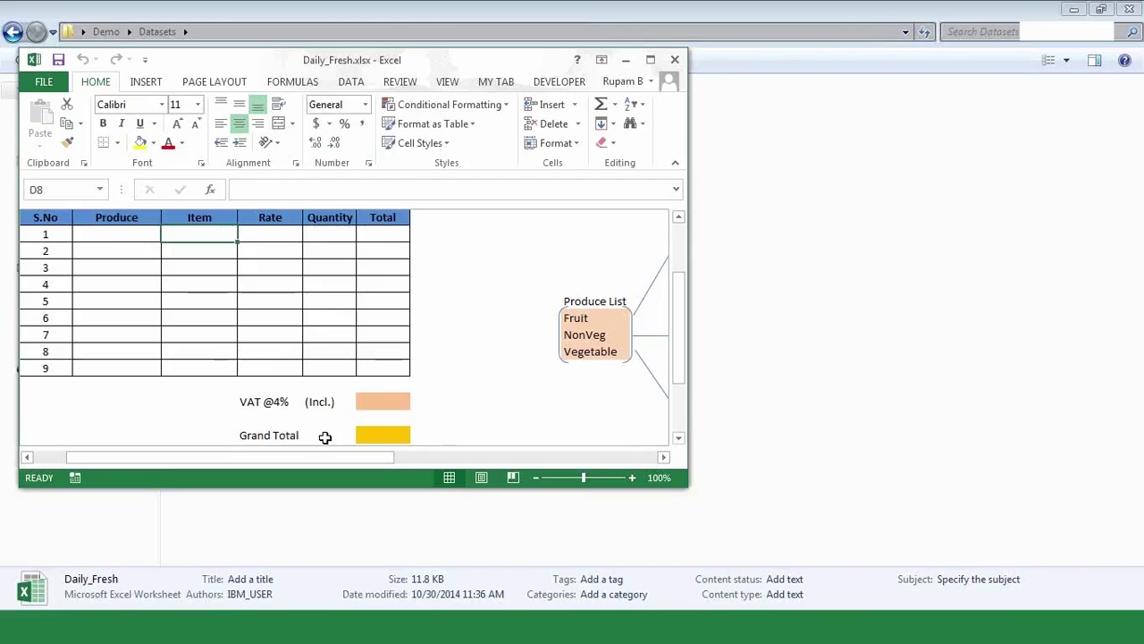
drag(332, 456, 543, 459)
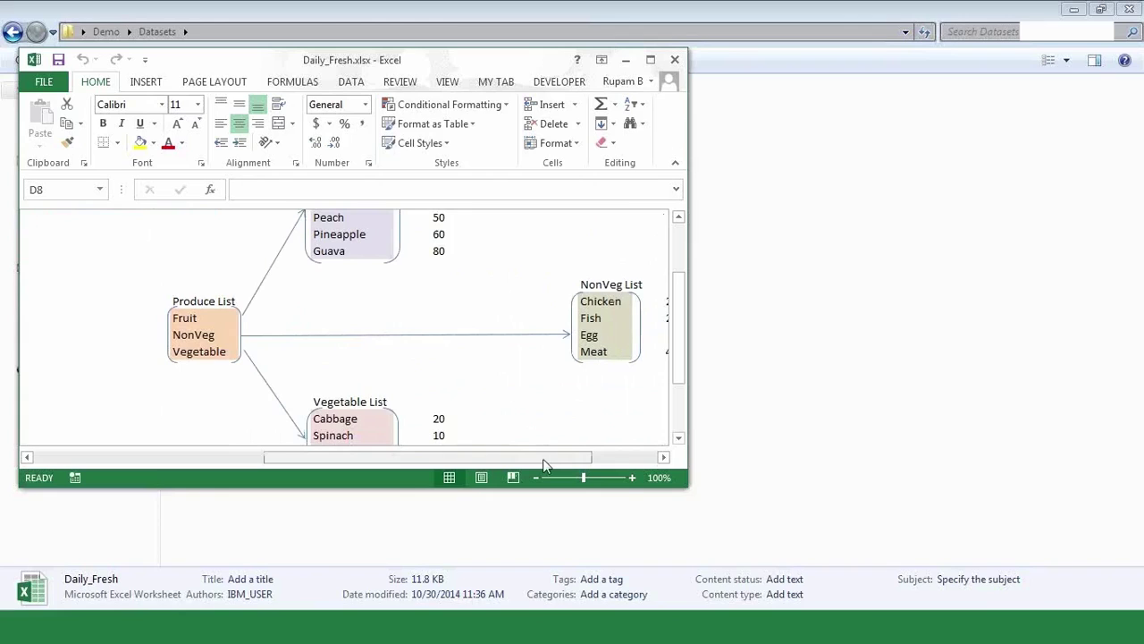
drag(545, 458, 487, 480)
- Maximize Excel and name the three Produce List cells J13:J15 PRODUCE
double_click(479, 63)
click(809, 207)
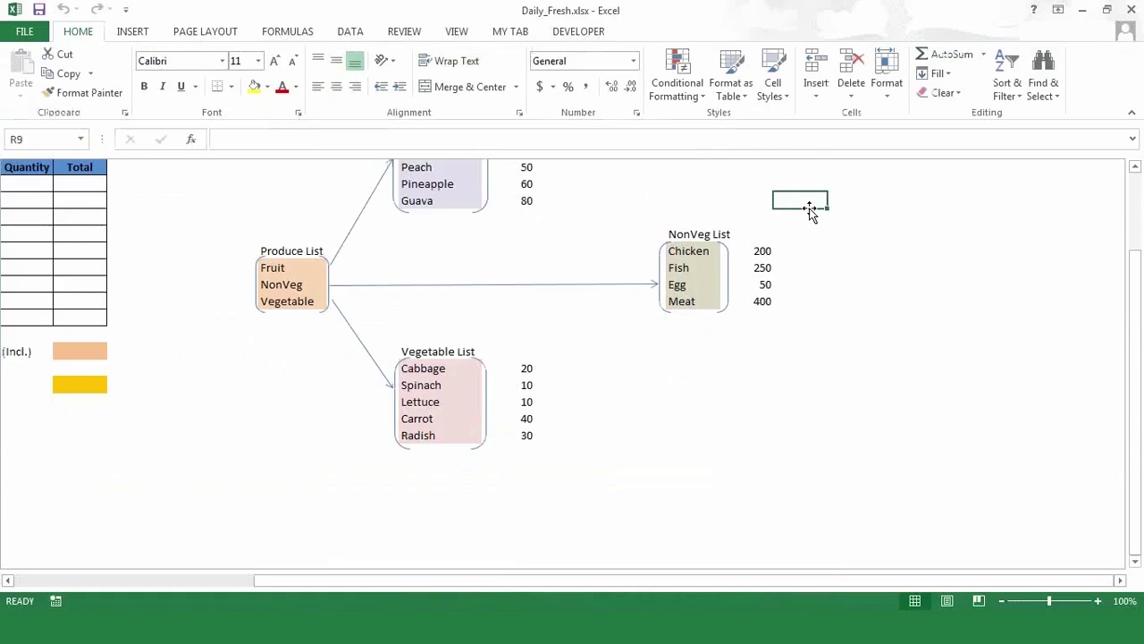
key(Up)
key(Up)
key(Up)
key(Up)
key(Up)
key(Up)
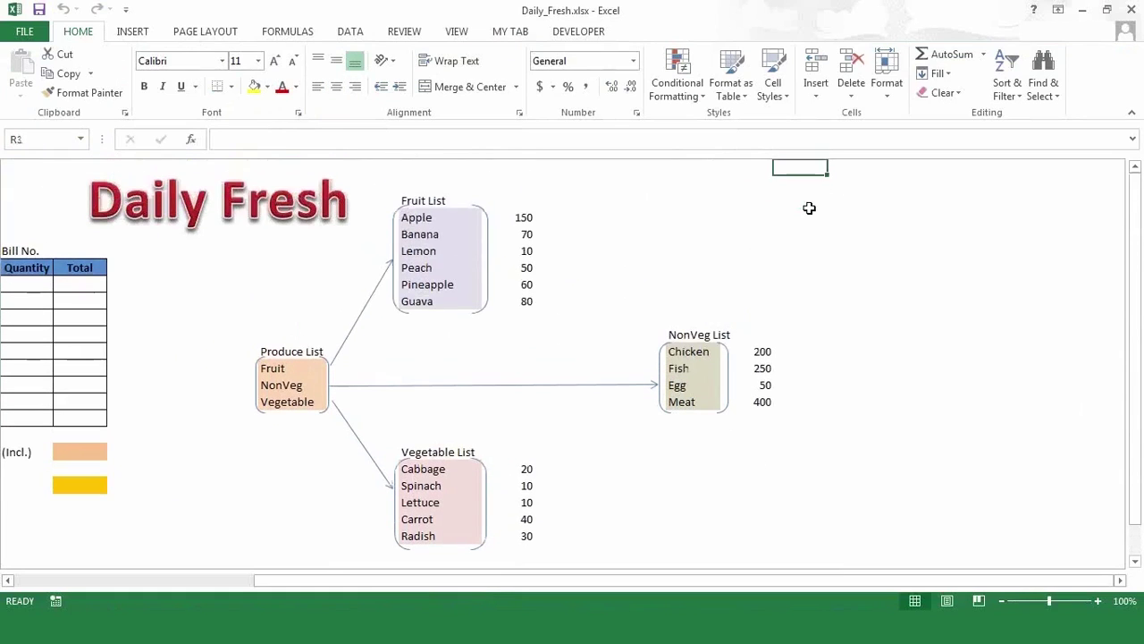
drag(284, 367, 284, 397)
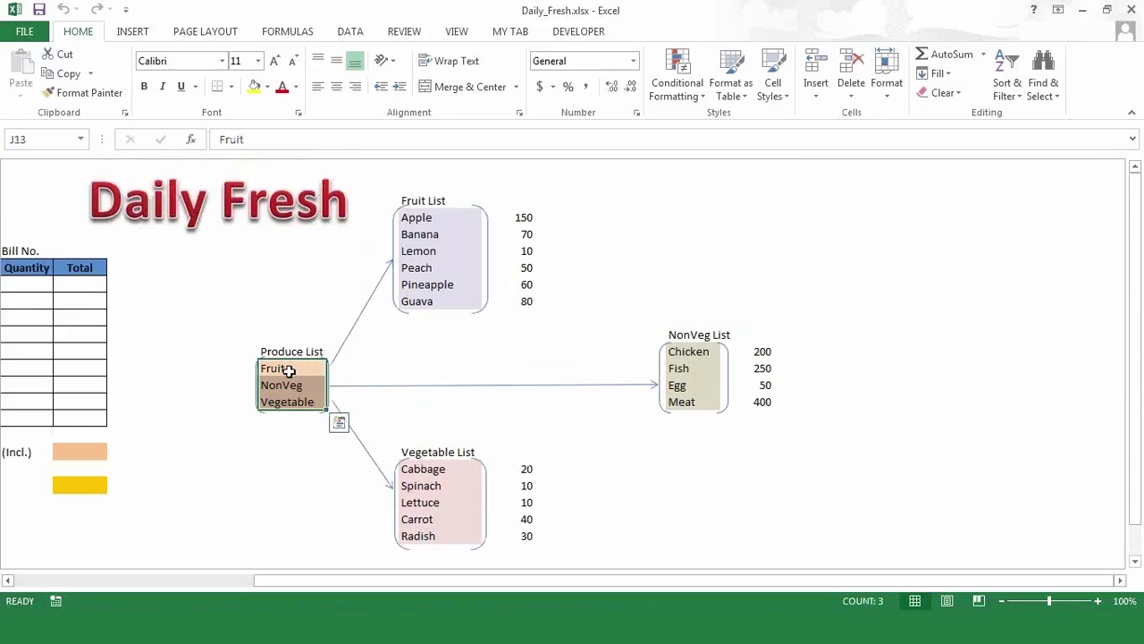
right_click(289, 374)
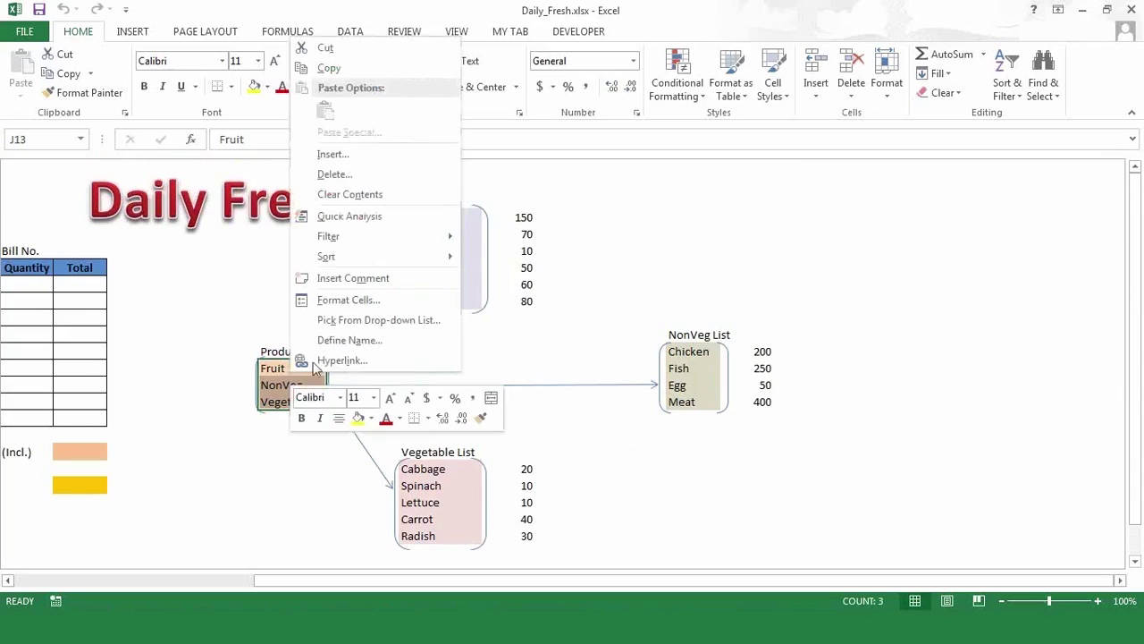
click(357, 341)
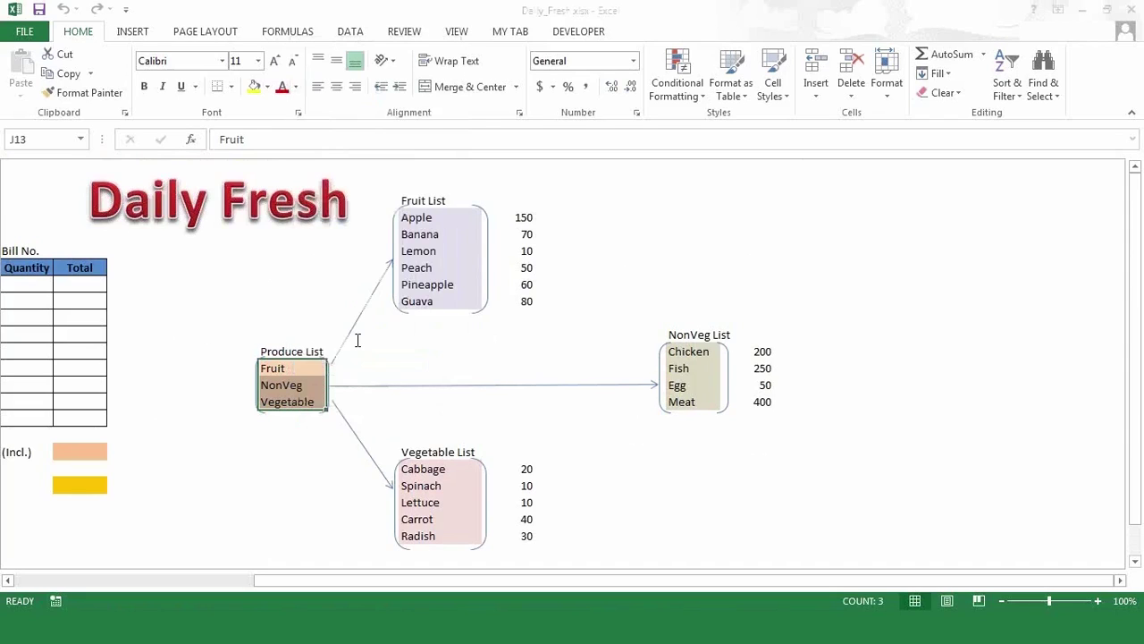
drag(354, 248, 600, 240)
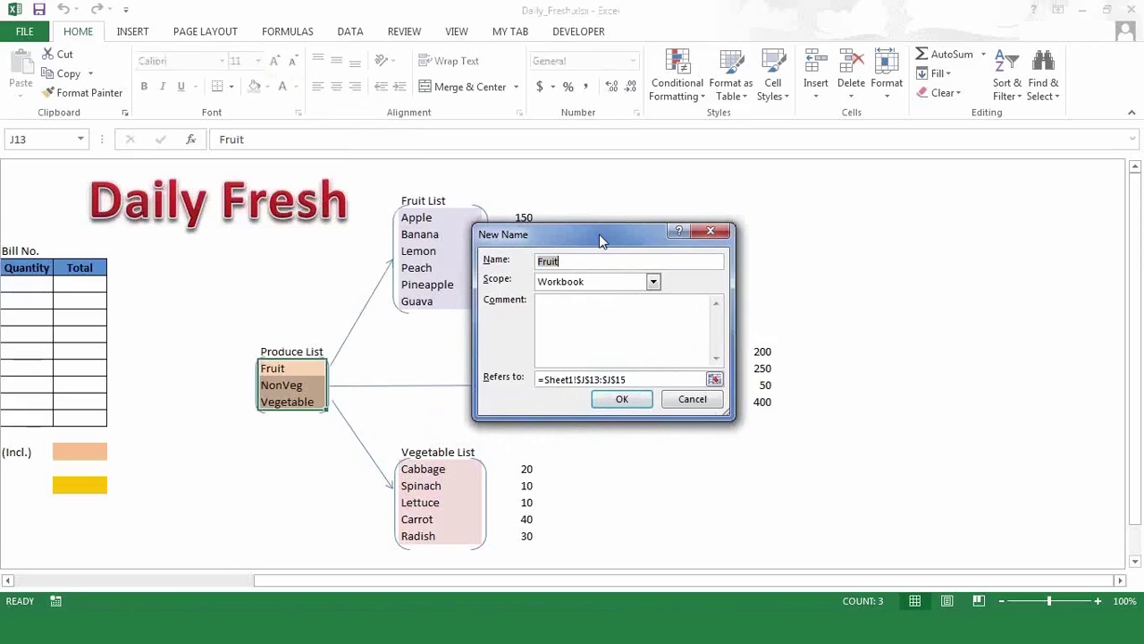
text(PRODUCE)
click(626, 400)
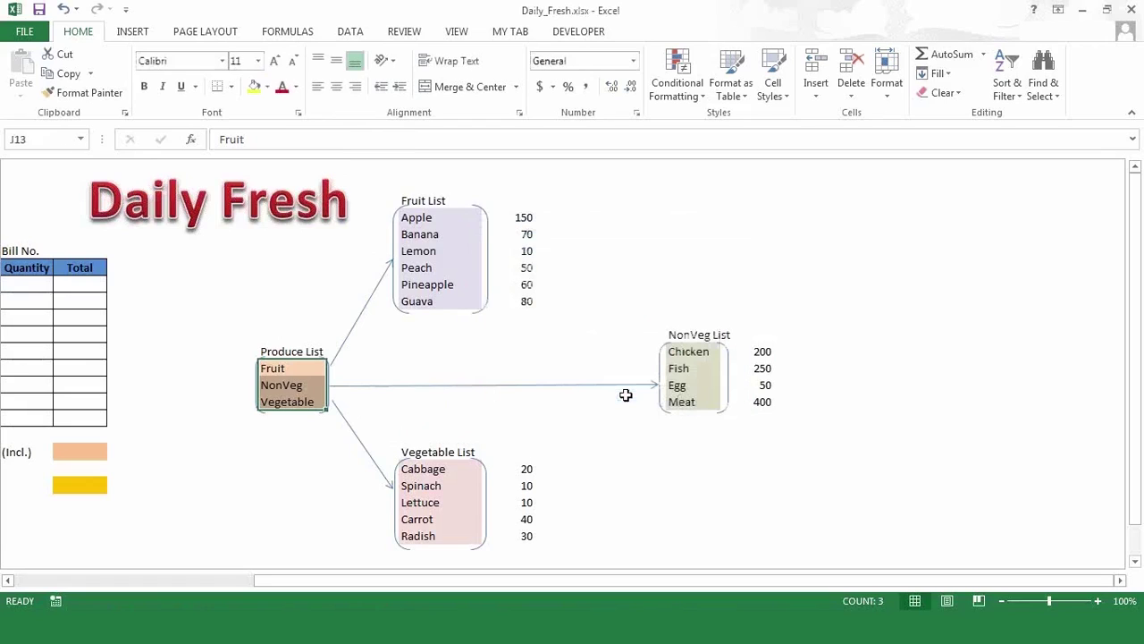
click(222, 502)
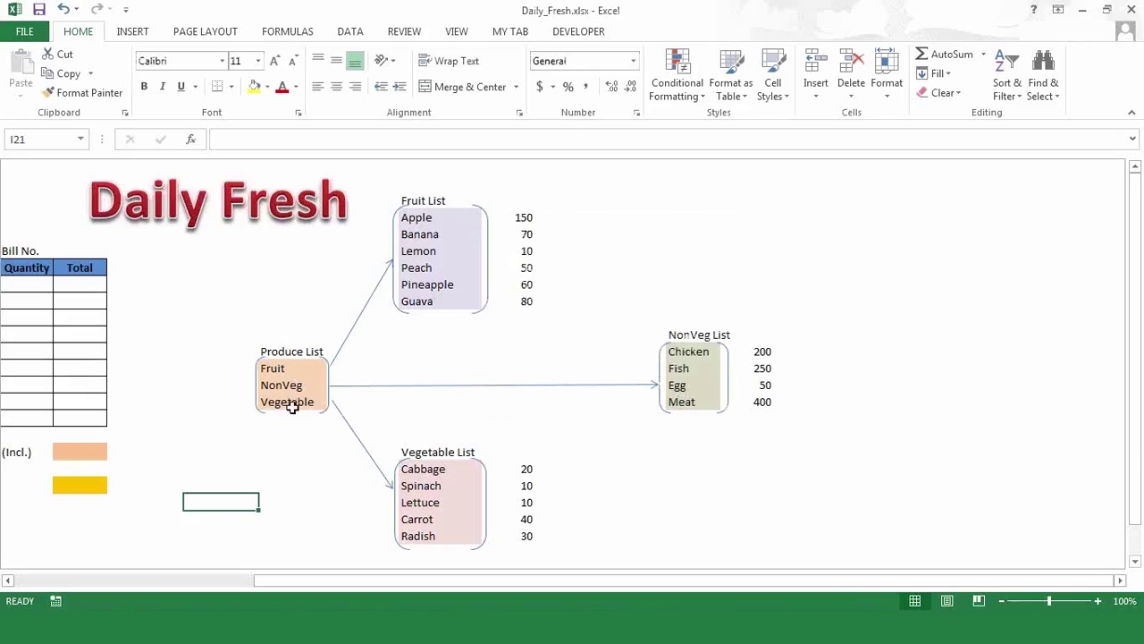
drag(293, 408, 289, 374)
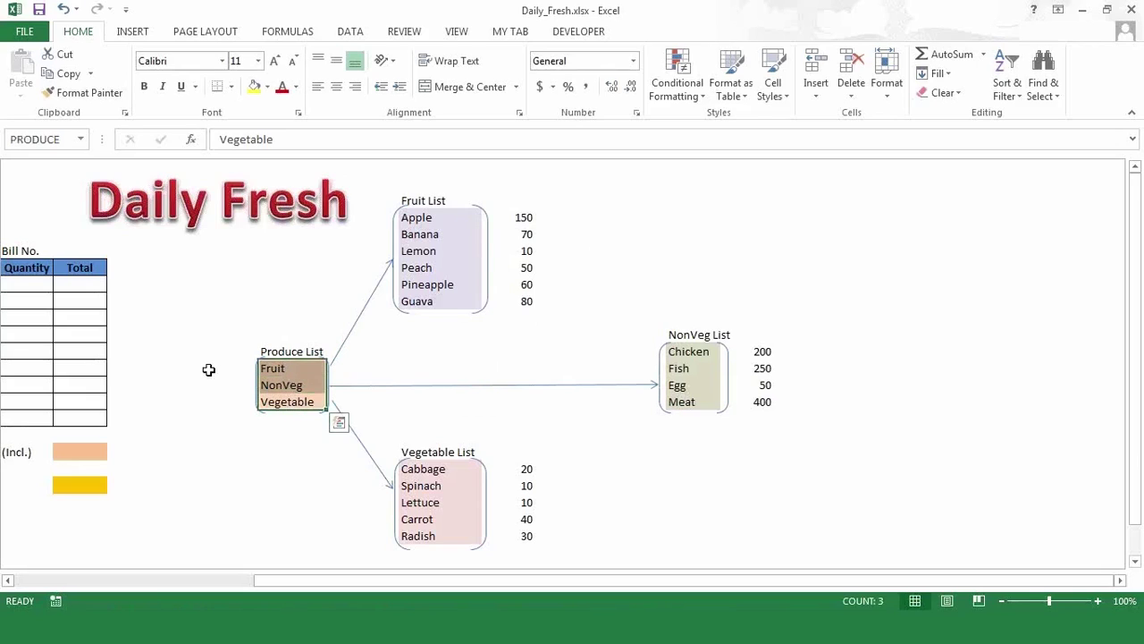
click(208, 369)
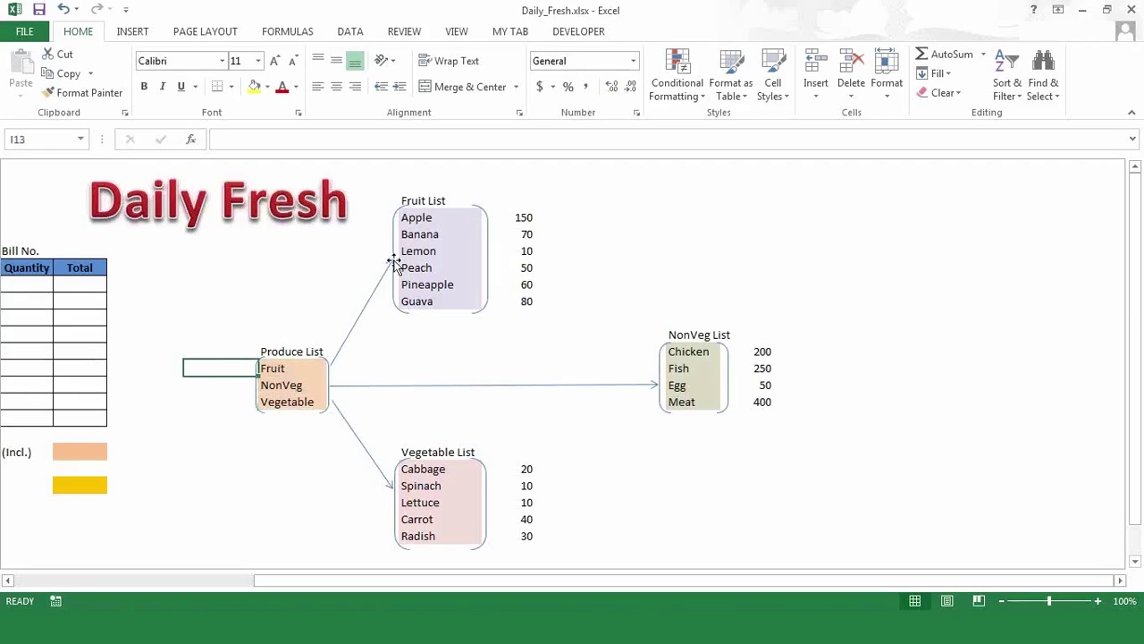
- Define the name FRUIT for the Fruit List items Apple through Guava (L4:L9)
drag(420, 219, 429, 298)
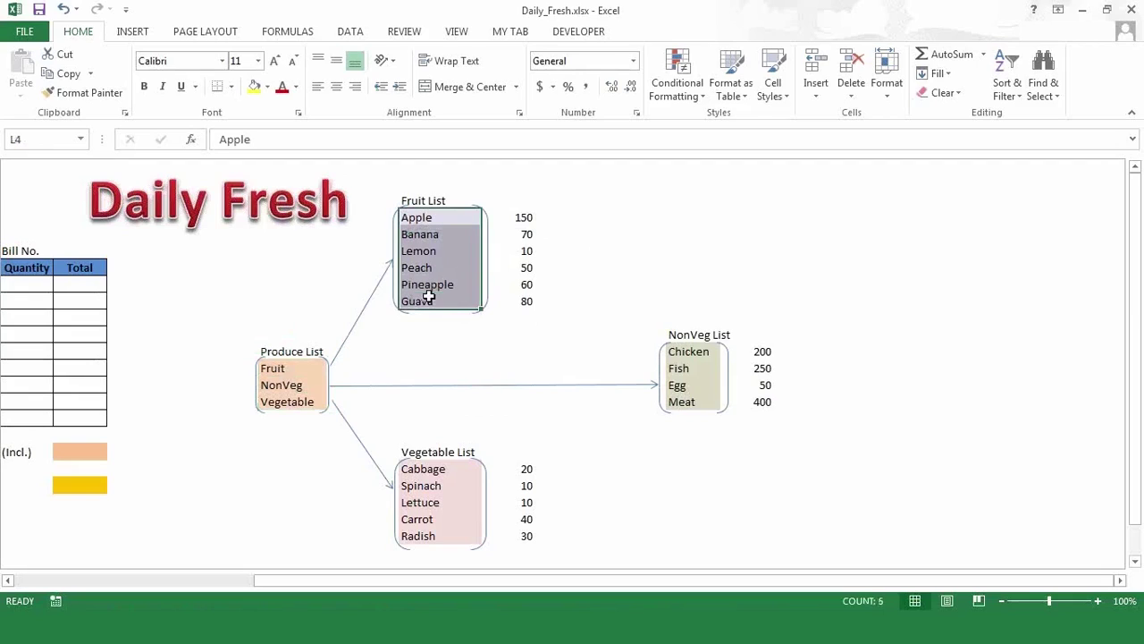
right_click(427, 263)
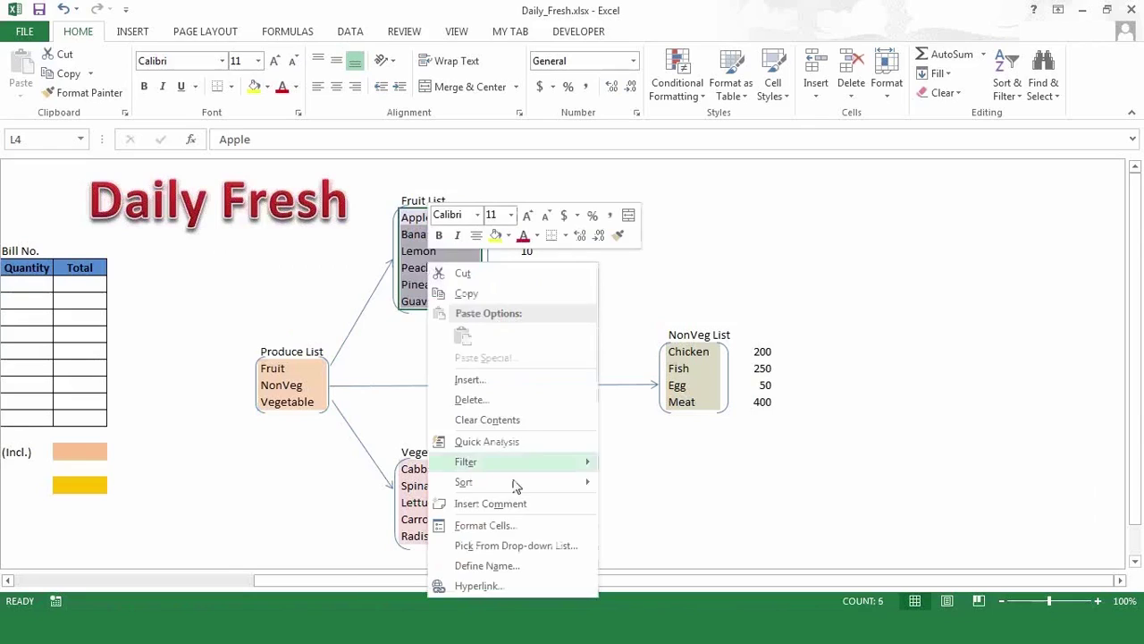
click(511, 566)
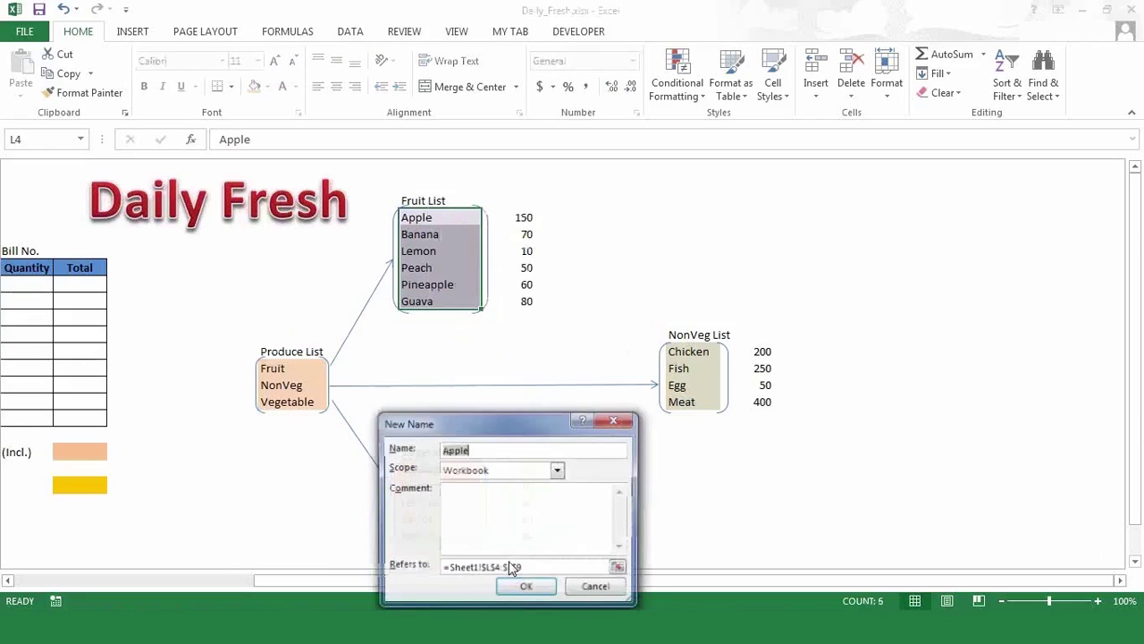
text(VFRU)
key(BackSpace)
key(BackSpace)
key(BackSpace)
text(RO)
key(BackSpace)
text(UIT)
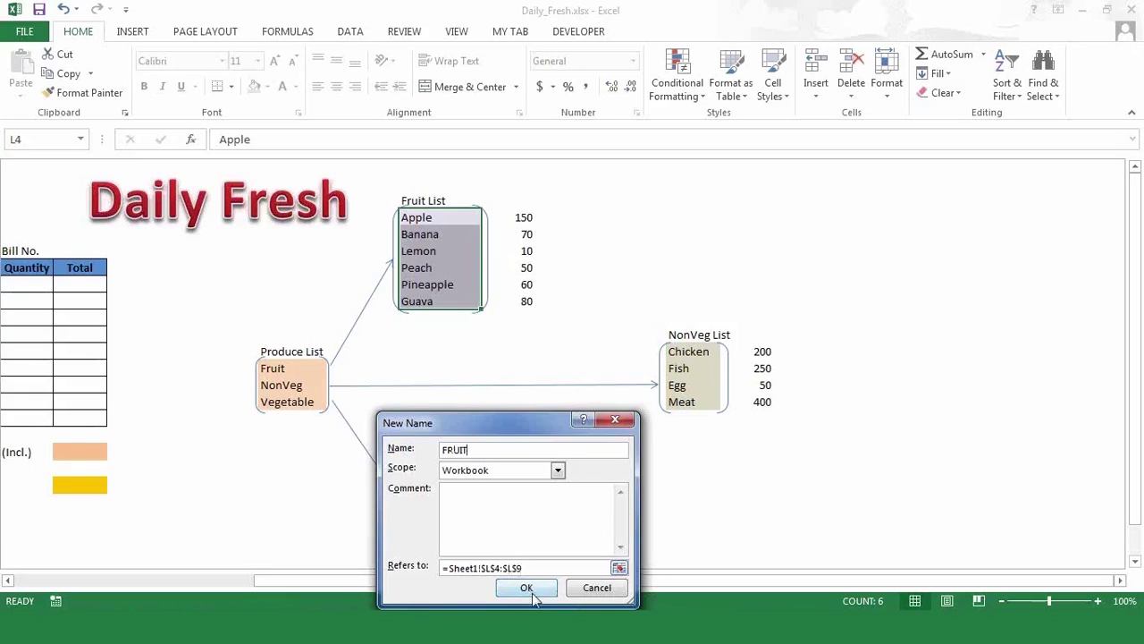
click(527, 587)
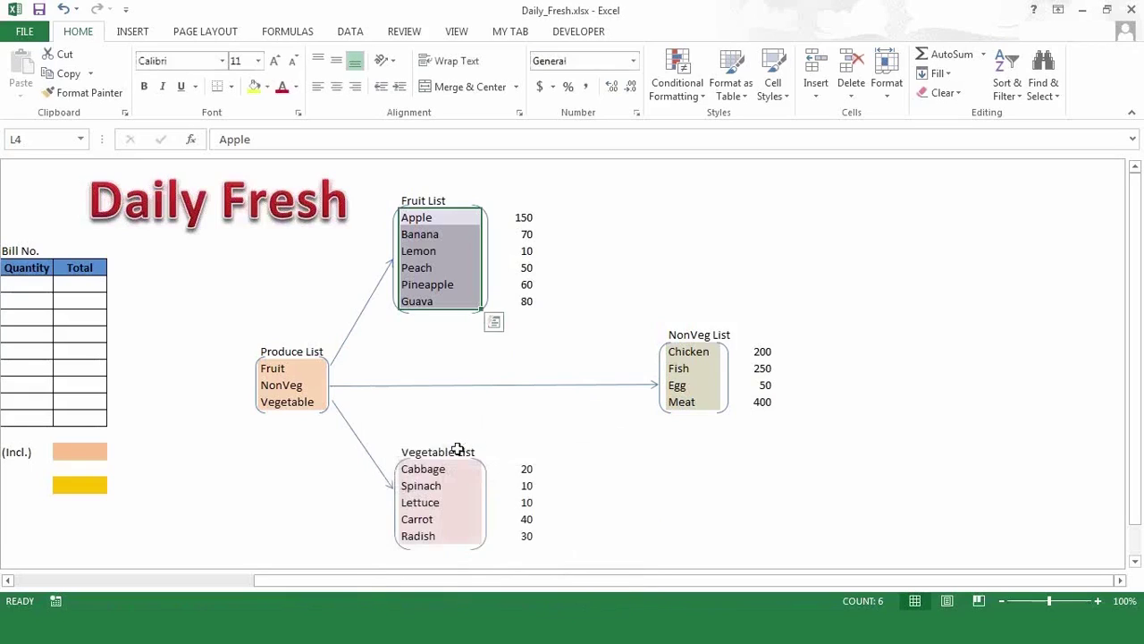
- Name the Vegetable List items Cabbage through Radish VEGETABLE
drag(439, 468, 440, 535)
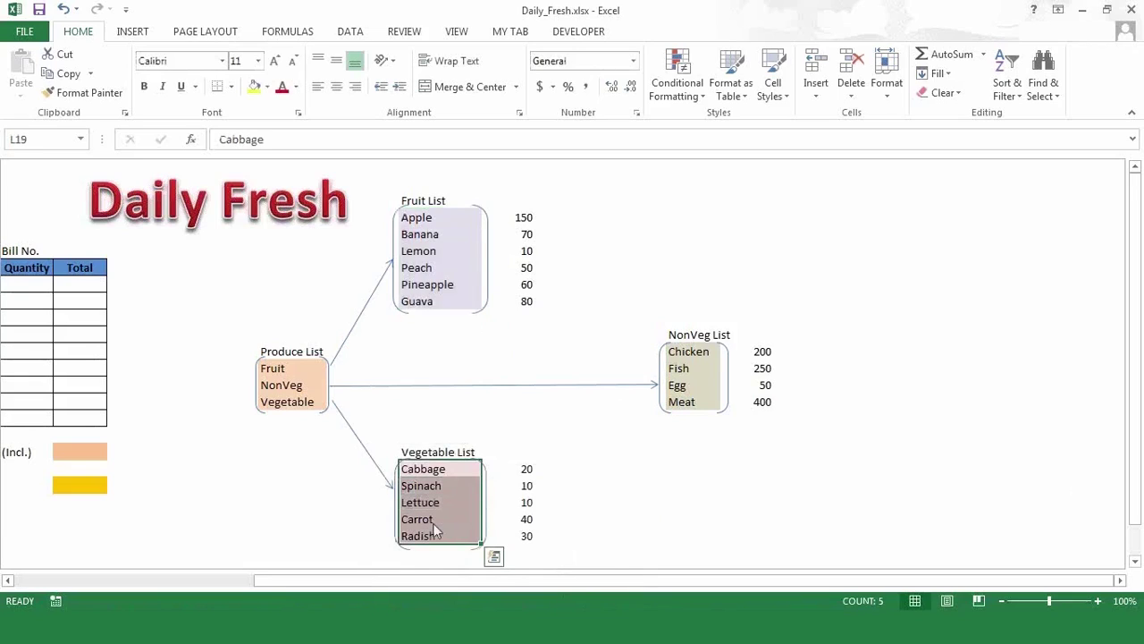
right_click(437, 534)
click(490, 492)
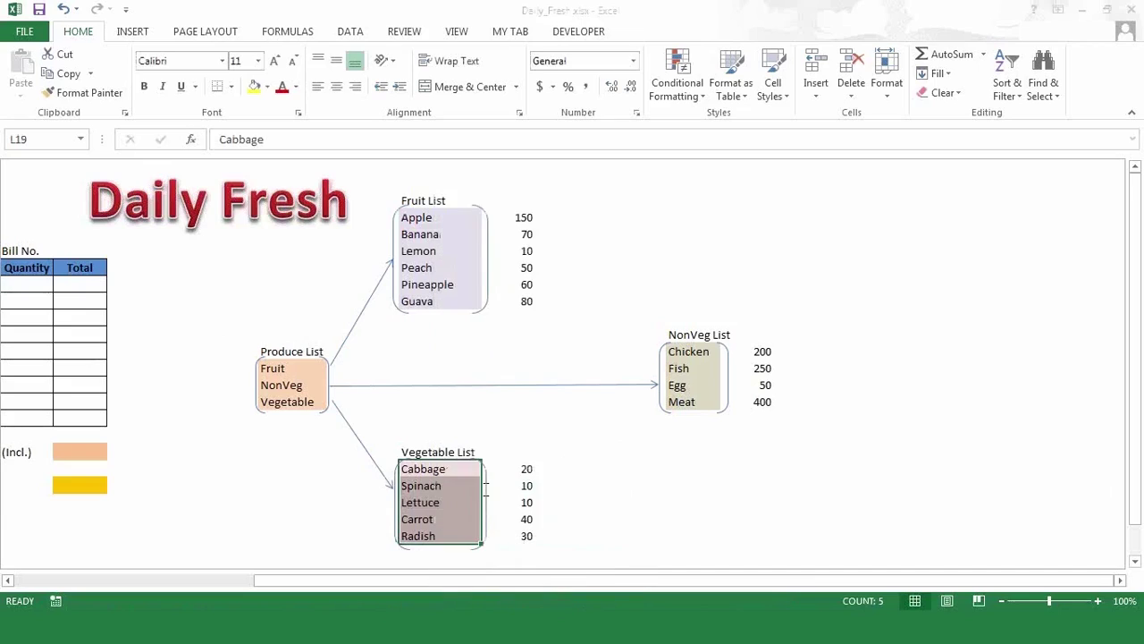
text(VEGE)
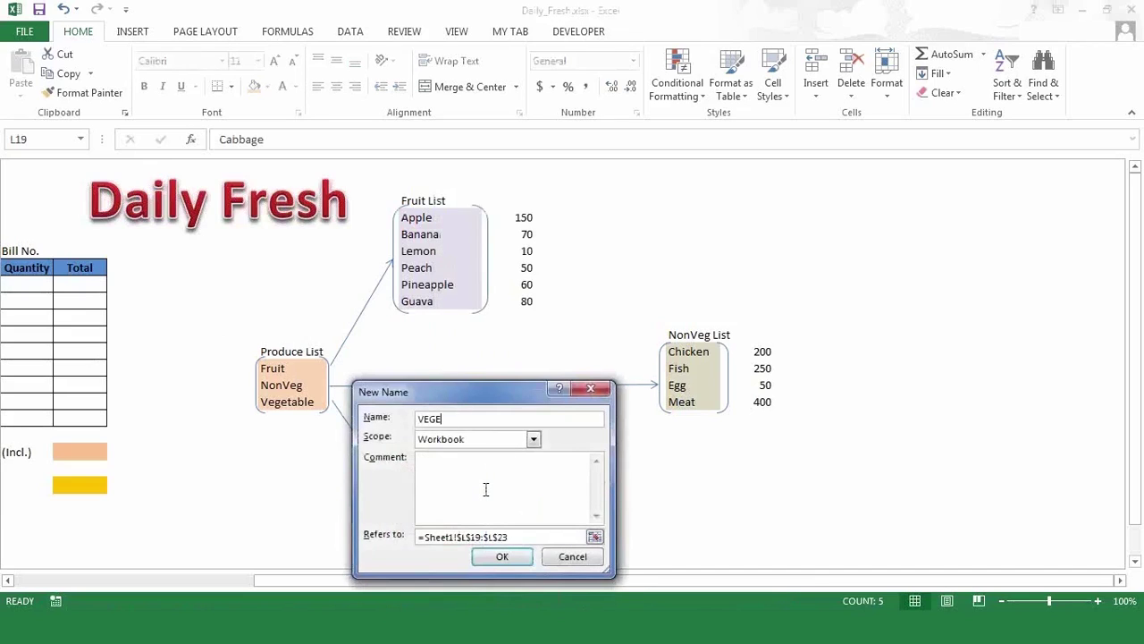
text(TABLE)
click(508, 557)
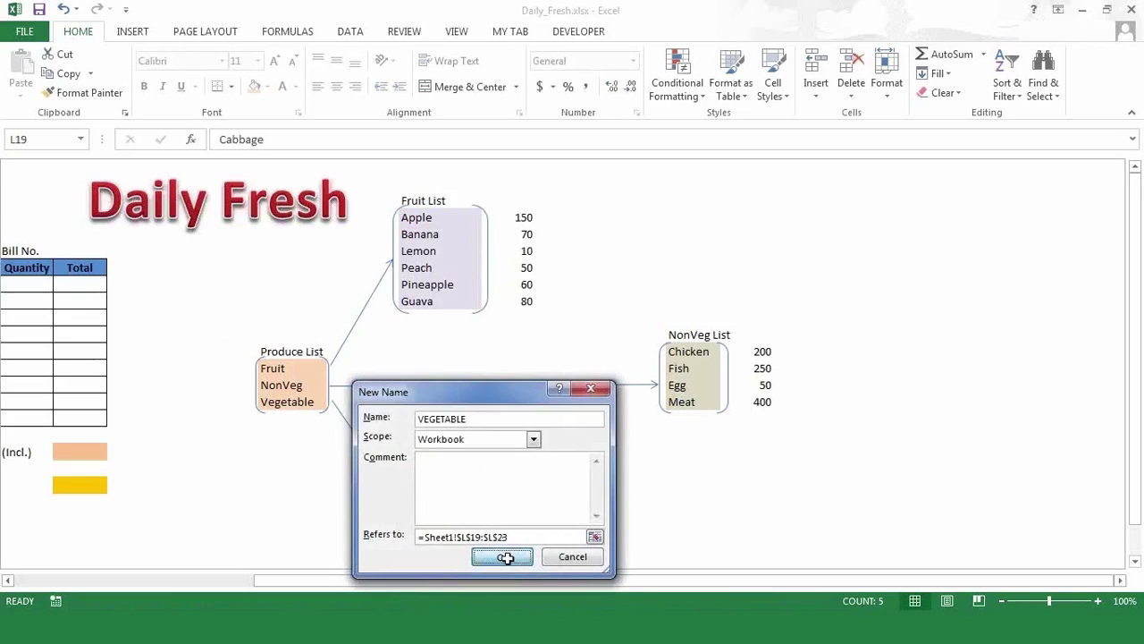
- Name the NonVeg List items Chicken through Meat NONVEG, then deselect them
drag(688, 355, 681, 412)
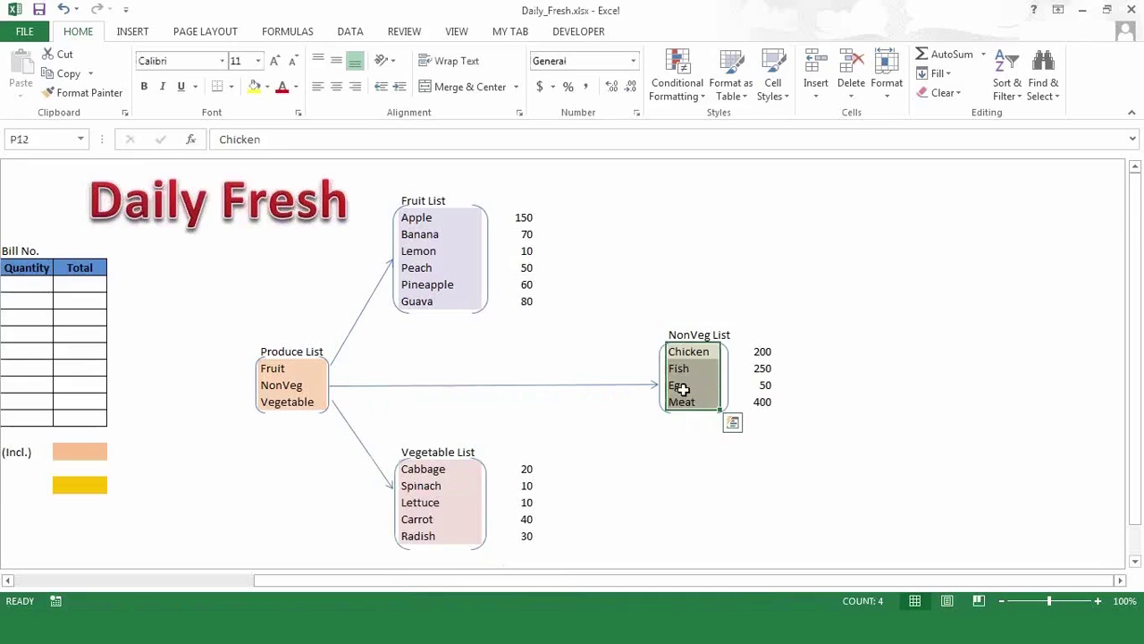
right_click(686, 399)
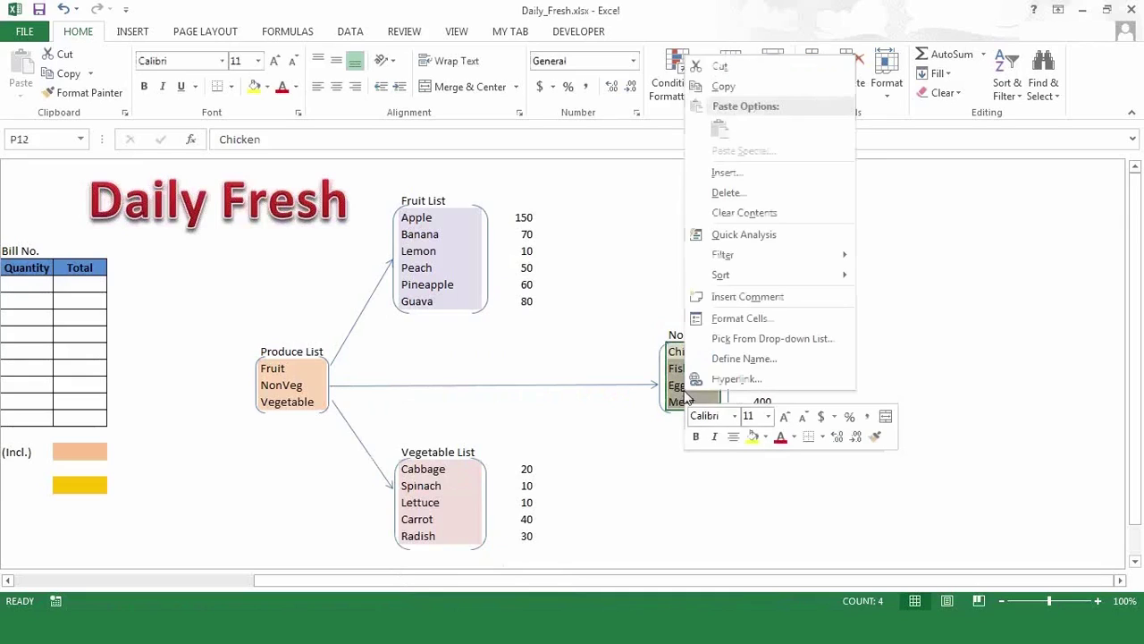
click(731, 358)
text(NO)
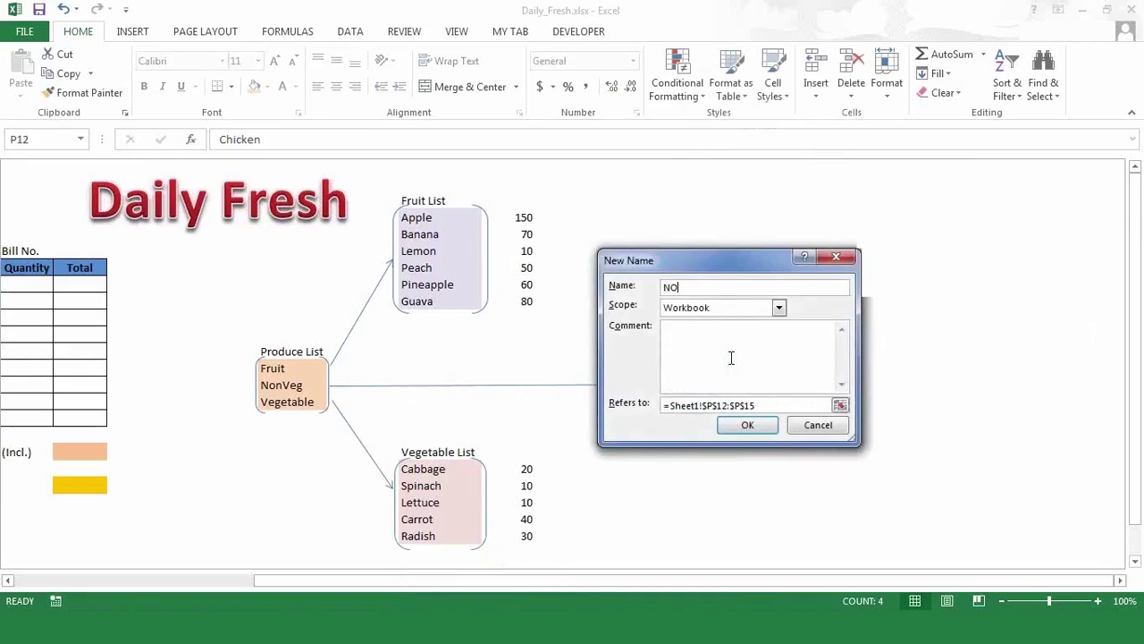
text(VVEWG)
key(BackSpace)
key(BackSpace)
text(NVEG)
click(748, 426)
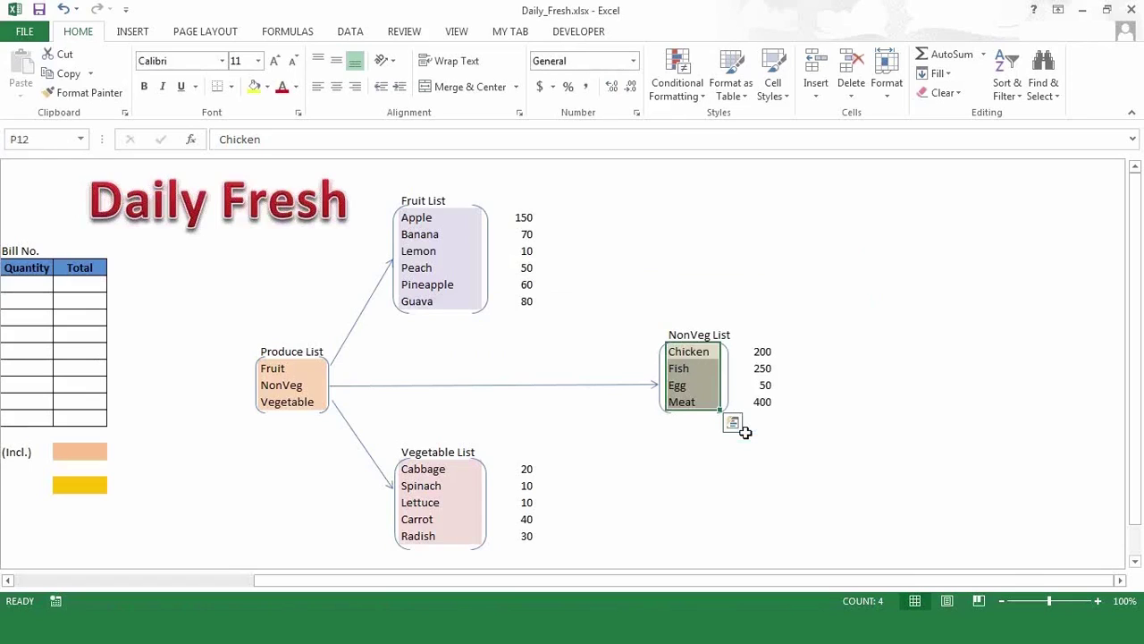
click(617, 351)
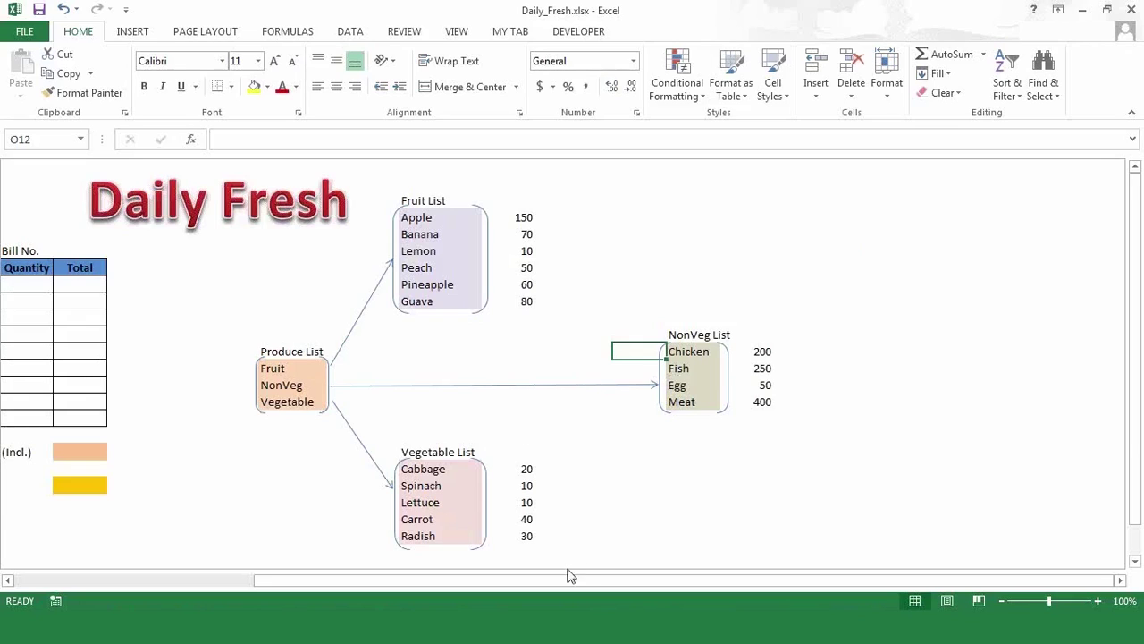
- Scroll back to the order form and select the first Produce cell, C8
drag(360, 581, 123, 586)
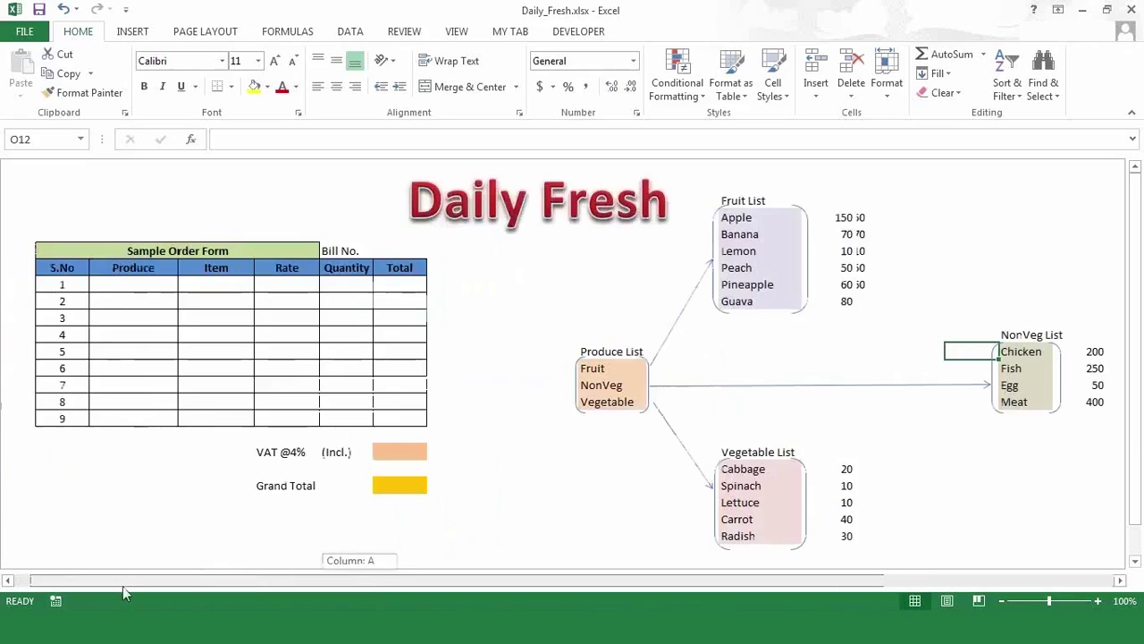
click(146, 285)
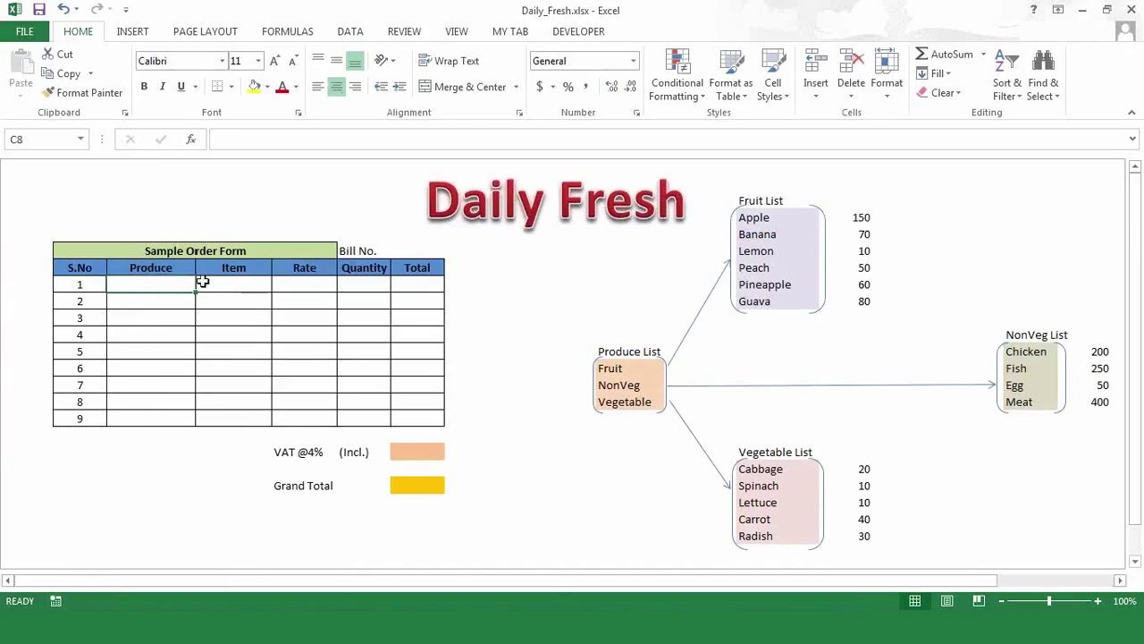
click(247, 299)
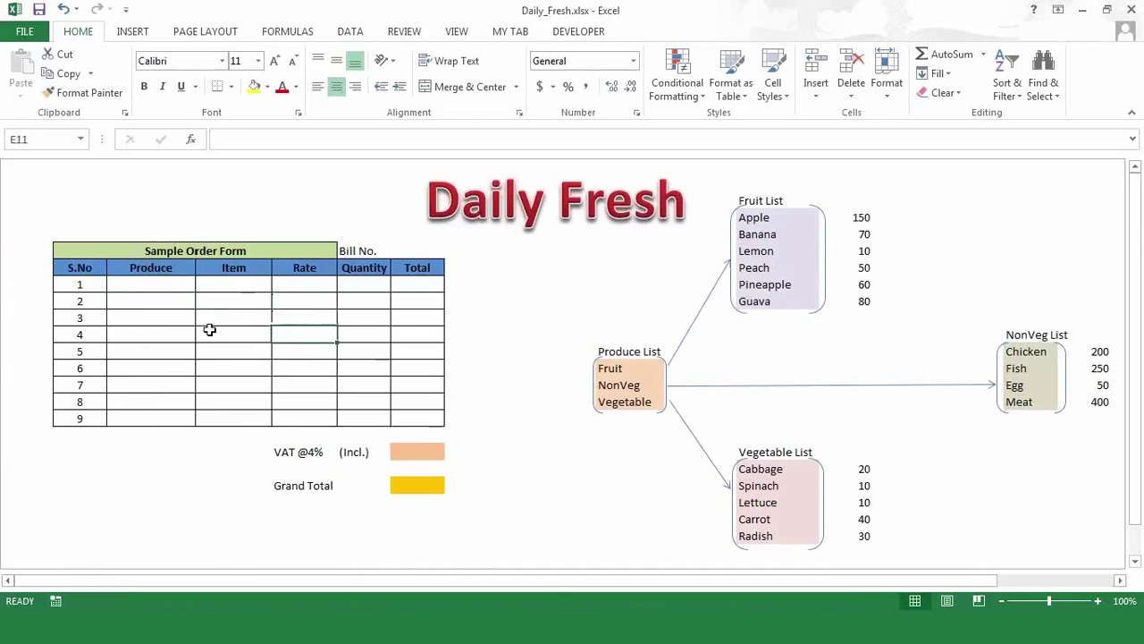
click(173, 284)
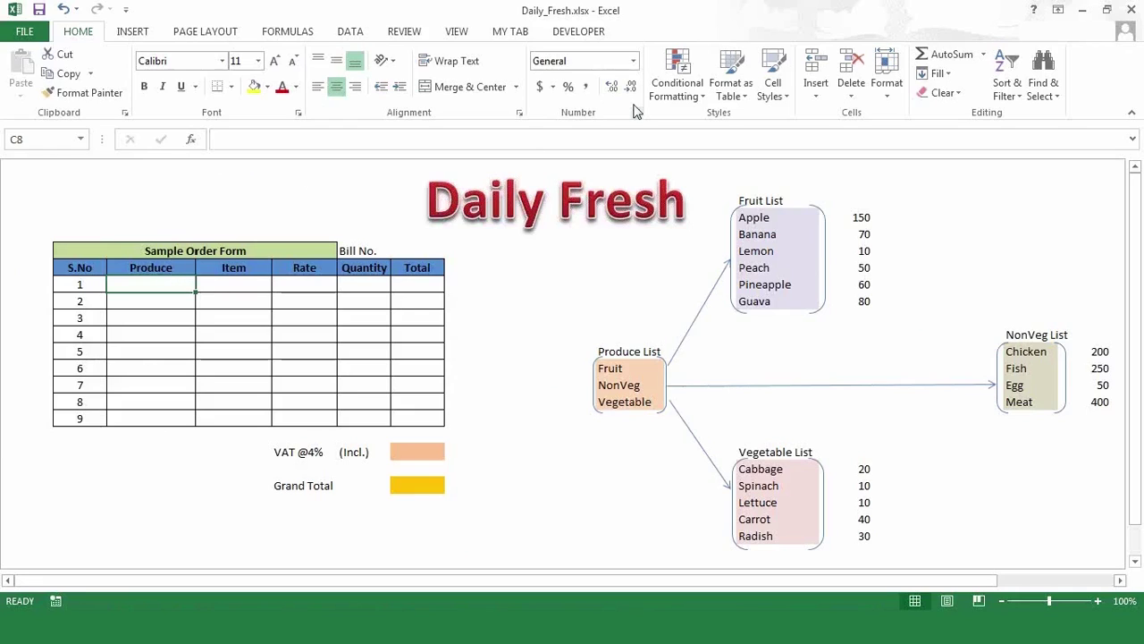
- Start a Data Validation rule for C8 allowing a List with source =produce
click(355, 36)
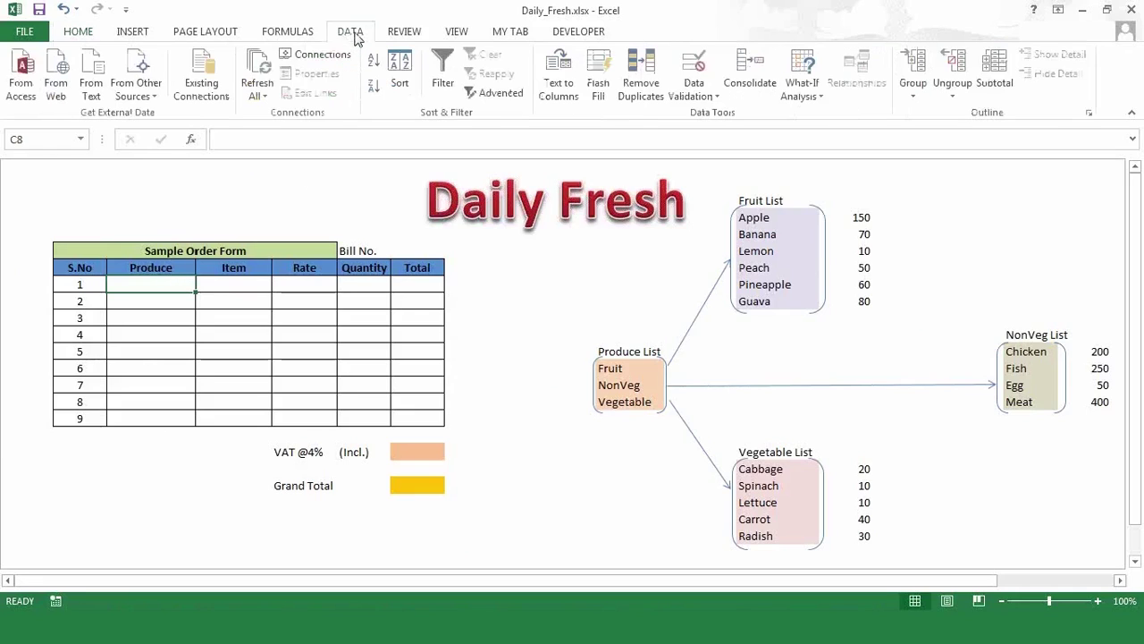
click(687, 104)
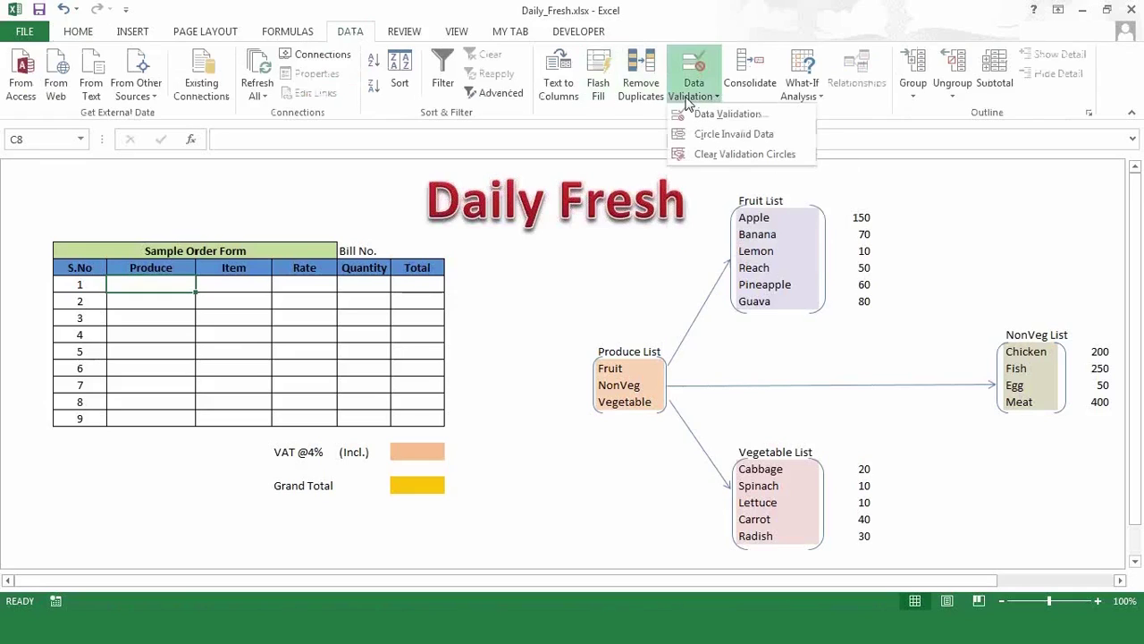
click(699, 114)
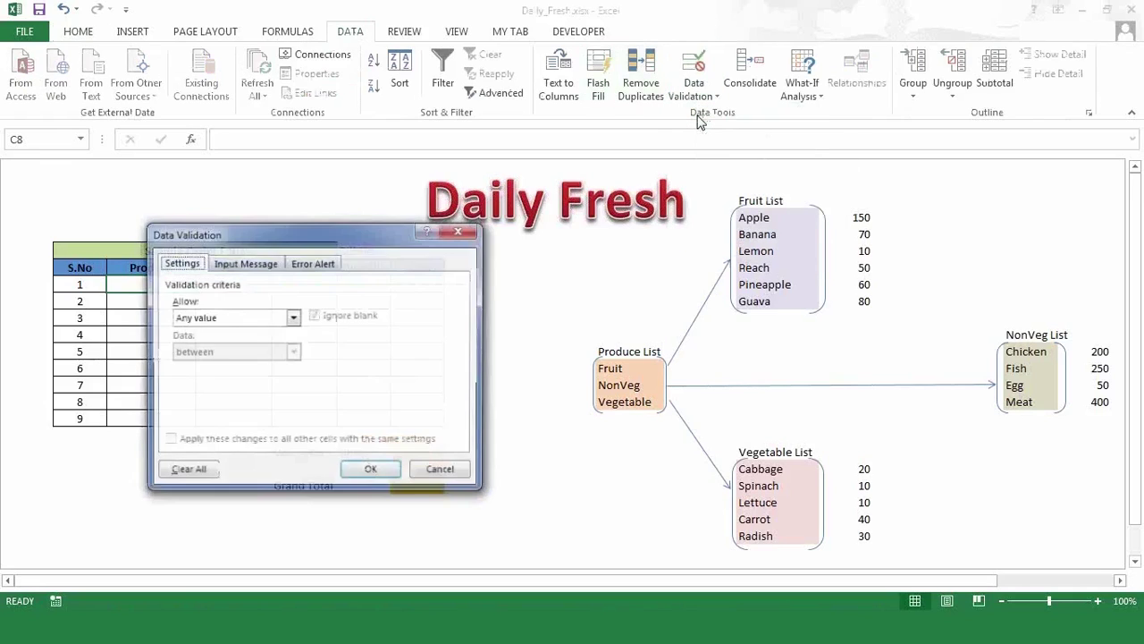
click(293, 318)
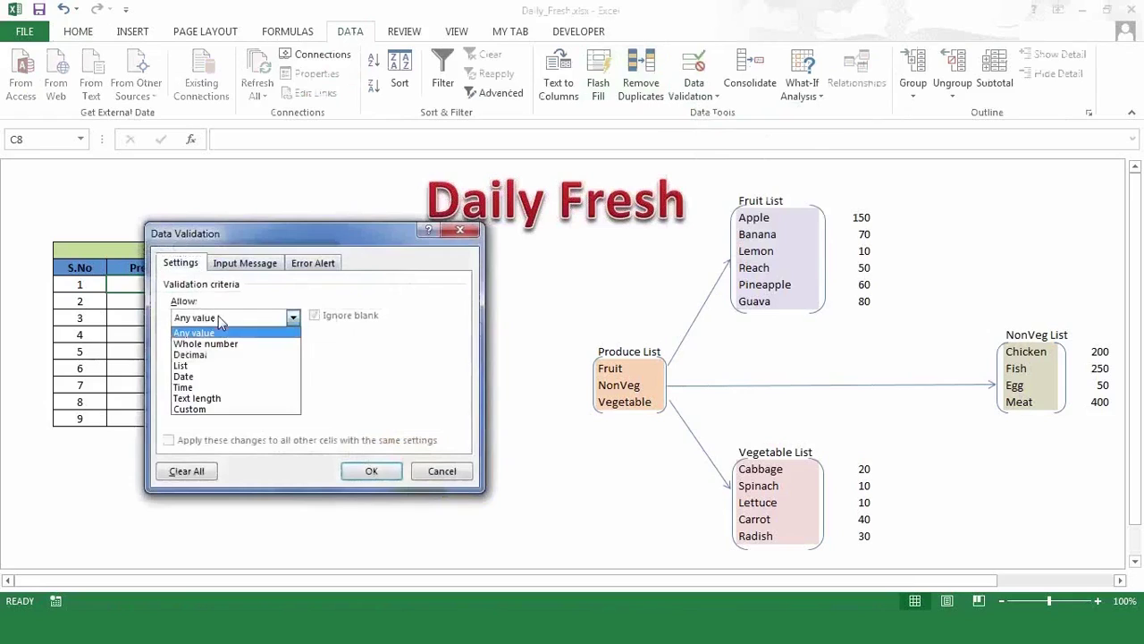
click(198, 368)
click(224, 384)
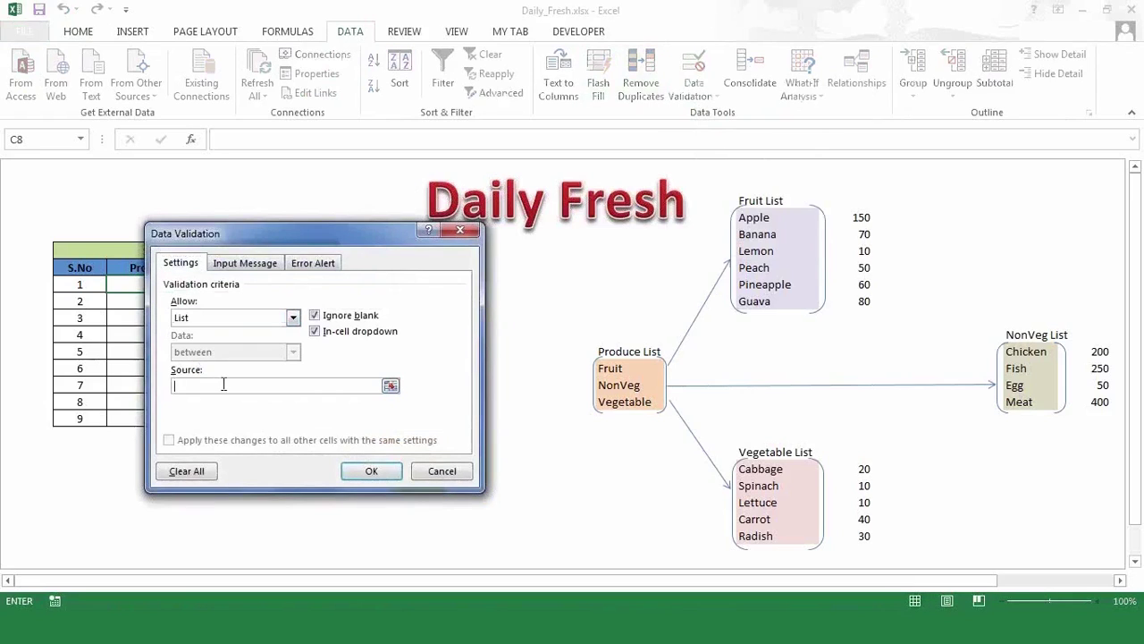
drag(283, 230, 338, 163)
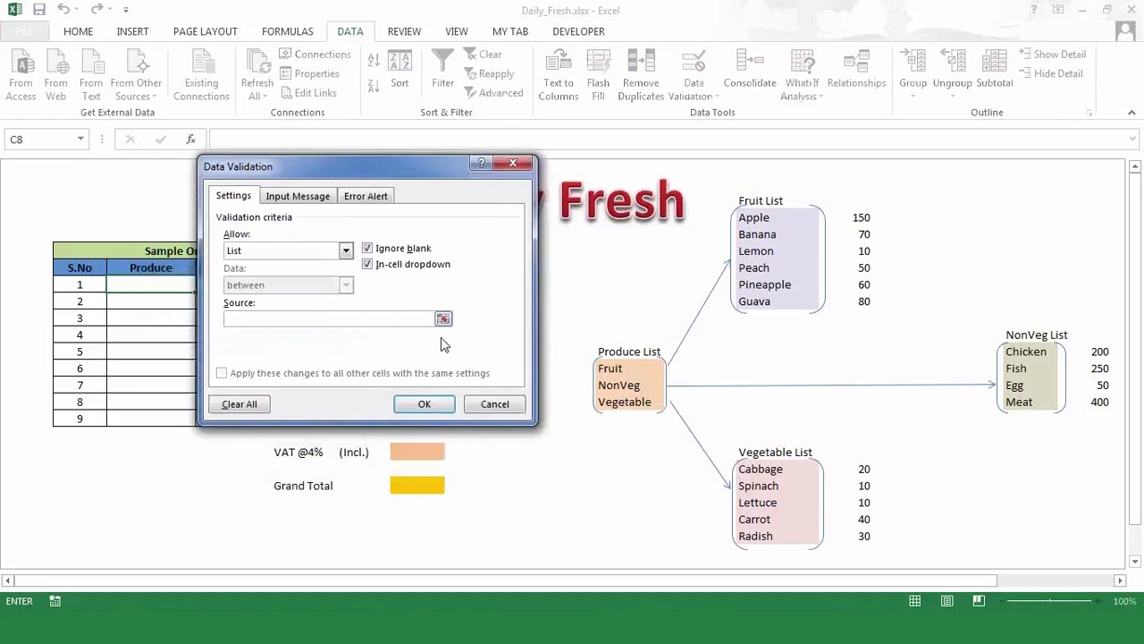
text(=produce)
- Apply the =produce list validation to C8 and extend it down the Produce column
click(424, 403)
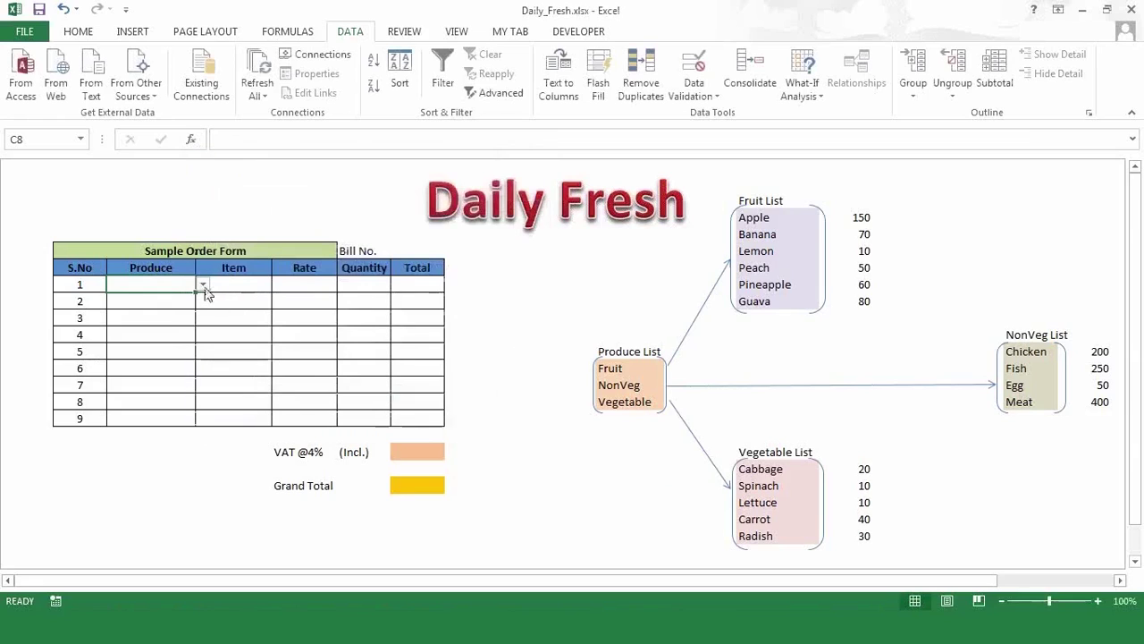
click(203, 284)
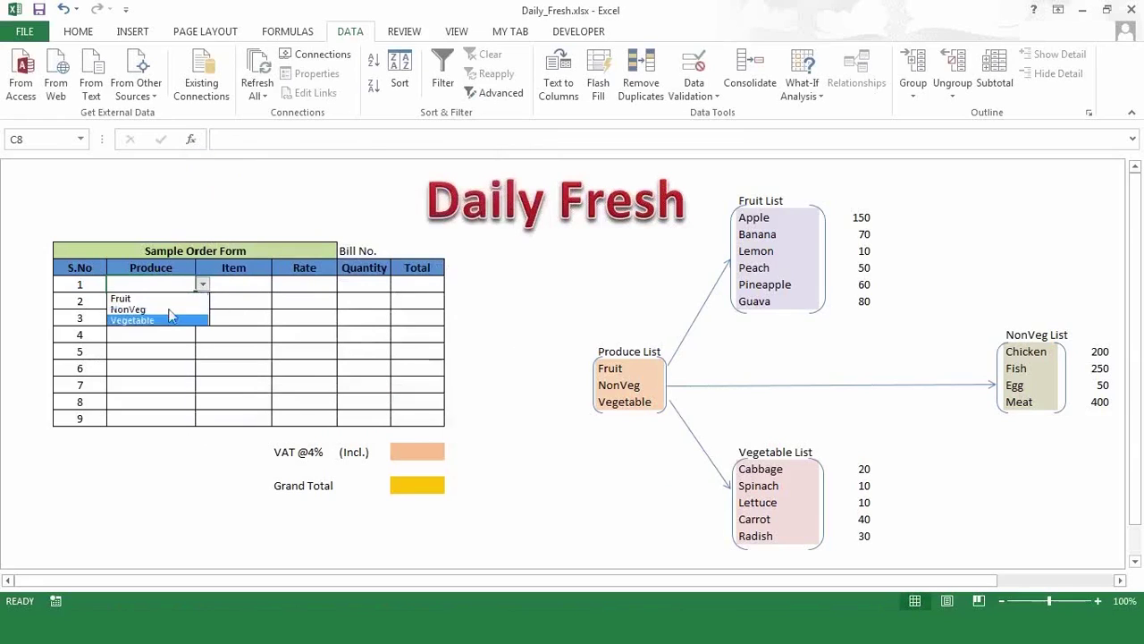
click(163, 344)
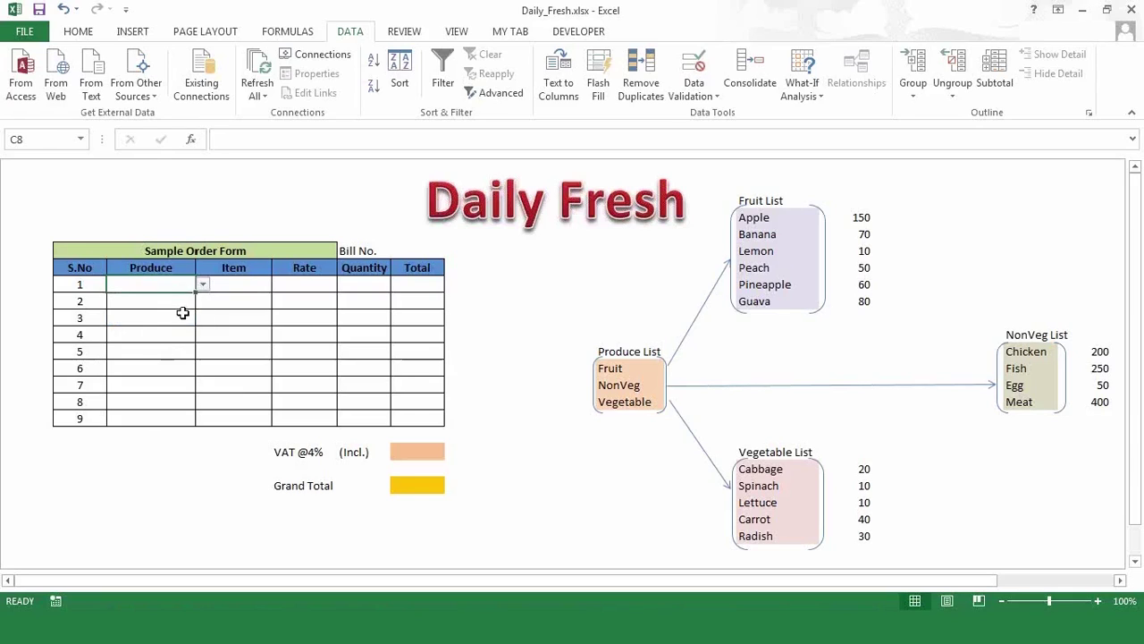
key(shift+Down)
key(shift+Down)
key(shift+Down)
key(shift+Down)
key(shift+Down)
key(shift+Down)
key(shift+Down)
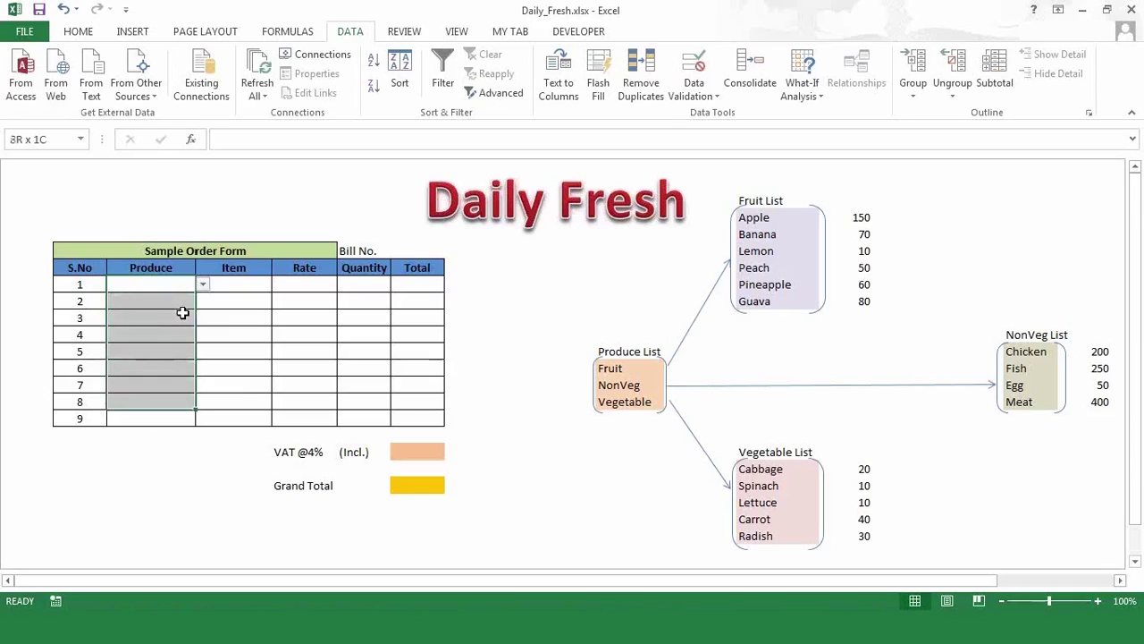
key(shift+Down)
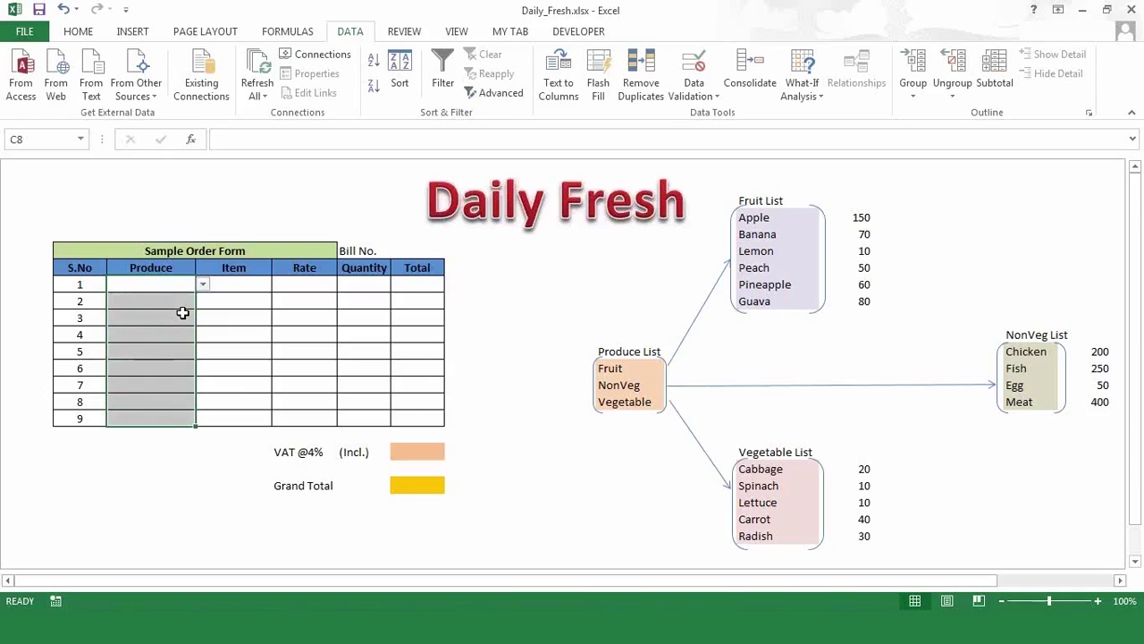
key(Right)
key(Down)
key(Left)
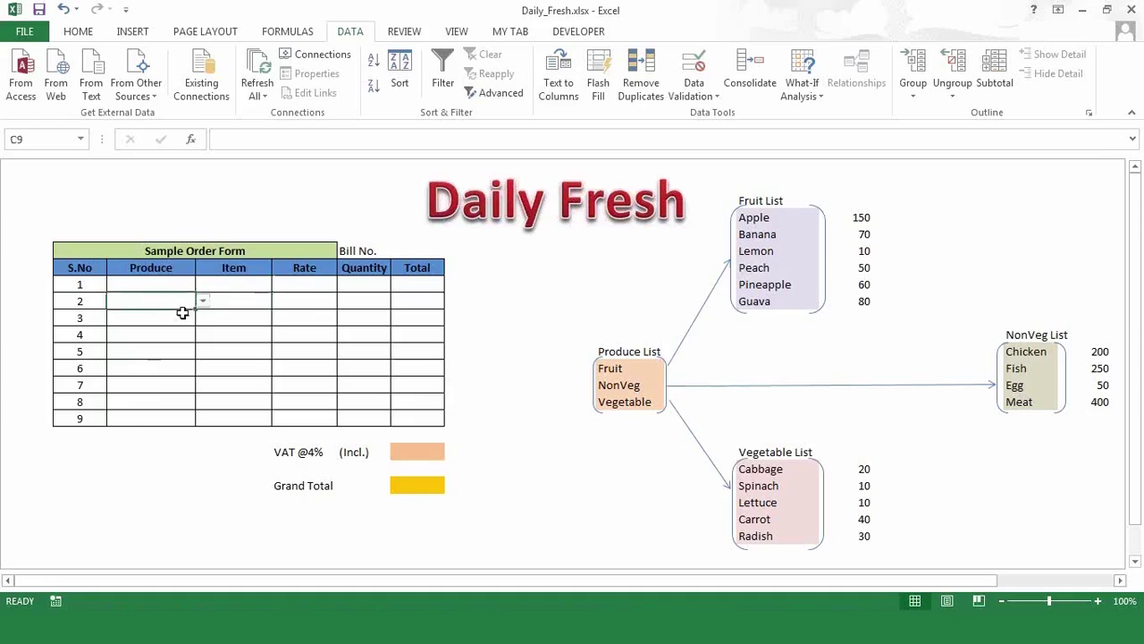
click(190, 353)
- Test the Produce dropdowns in lower rows without picking a value
click(203, 352)
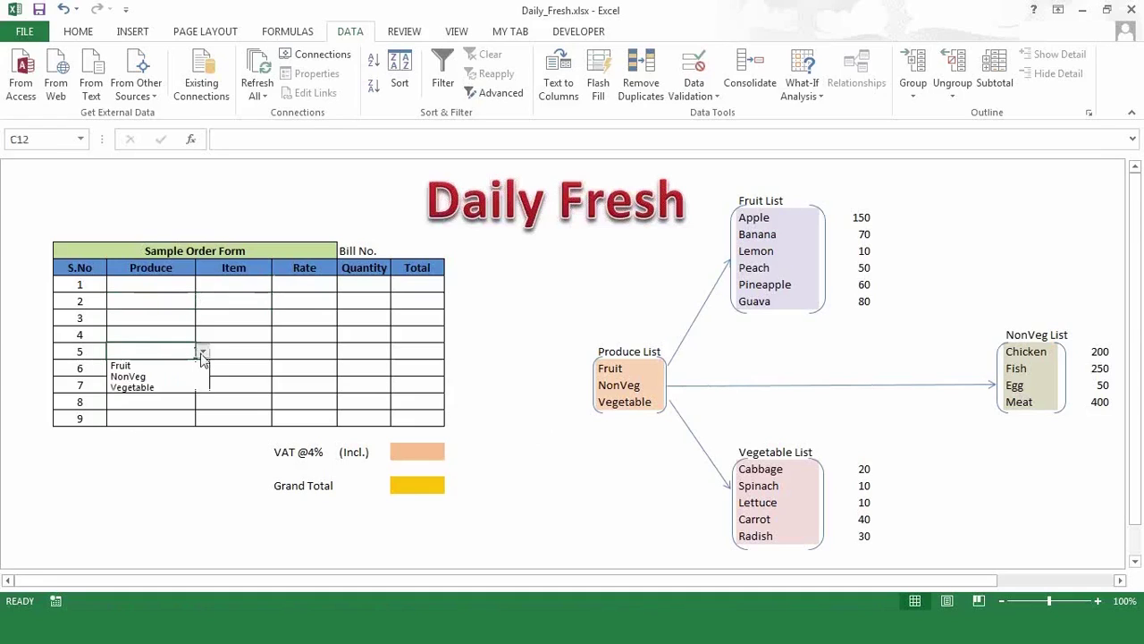
click(175, 405)
click(174, 404)
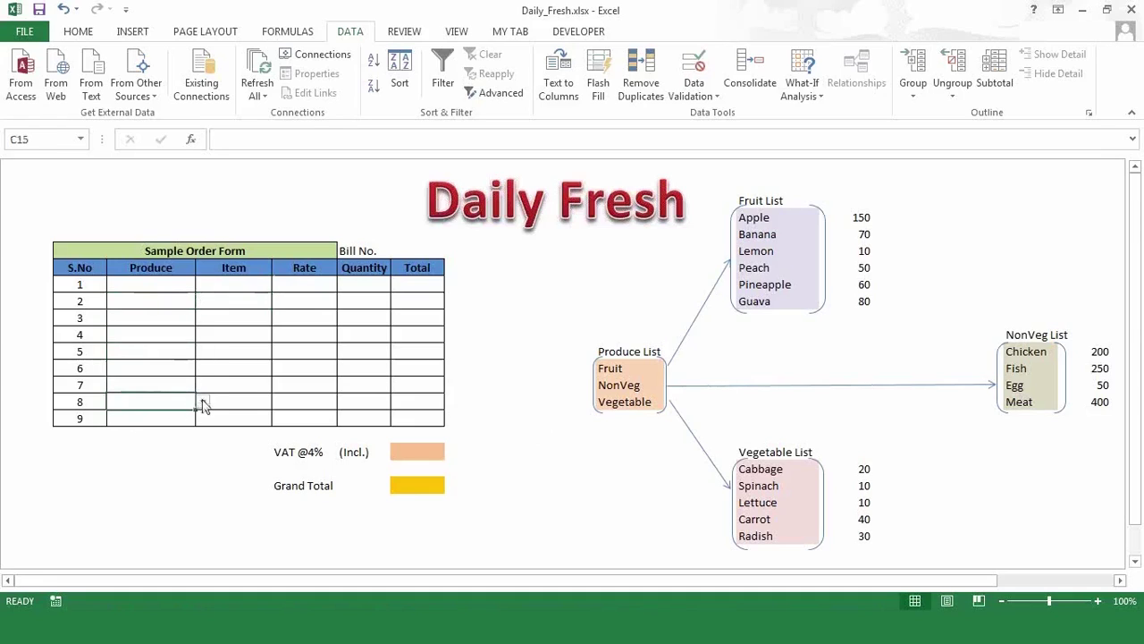
click(202, 402)
click(158, 299)
click(158, 299)
click(158, 286)
- Fill Produce rows 1–3 with NonVeg, Vegetable and Fruit from their dropdowns
click(204, 286)
click(165, 307)
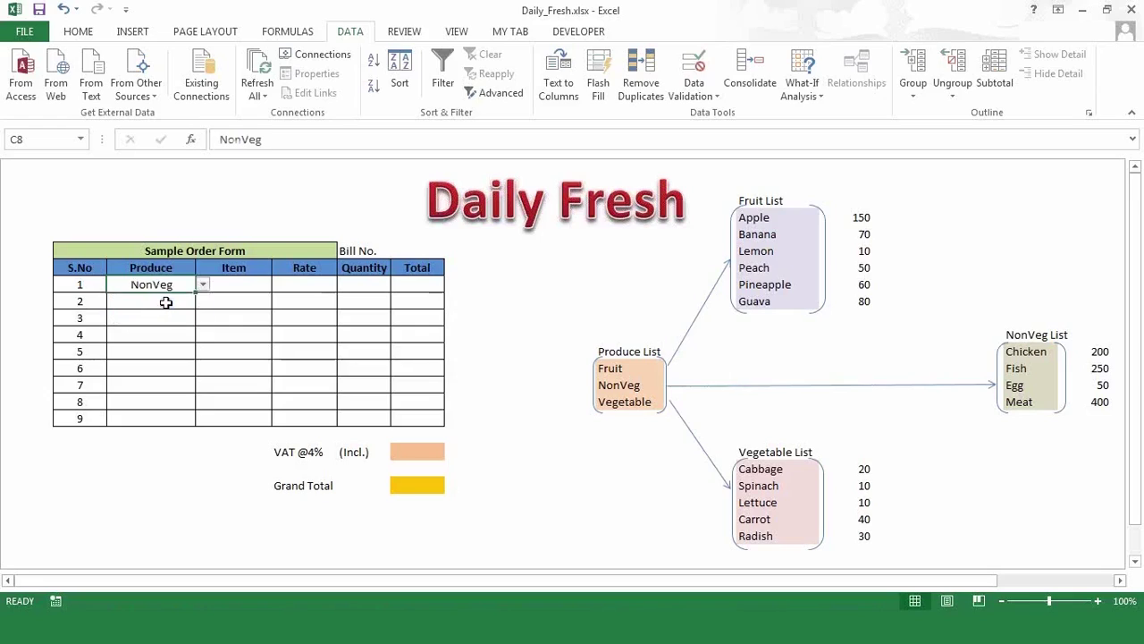
click(166, 302)
click(232, 284)
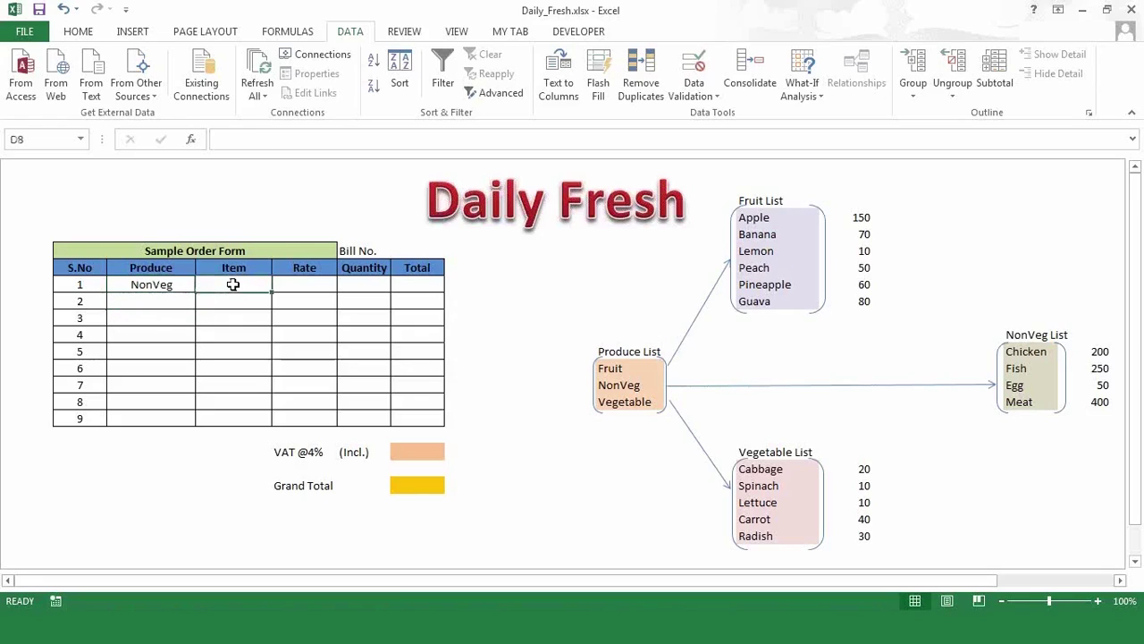
click(173, 301)
click(203, 302)
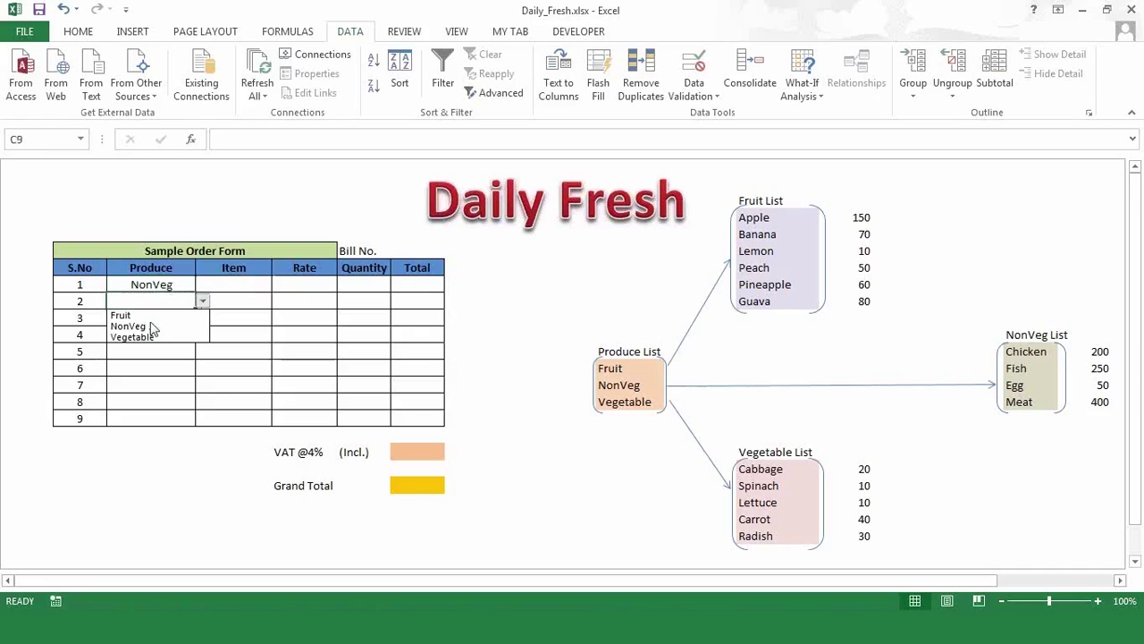
click(145, 337)
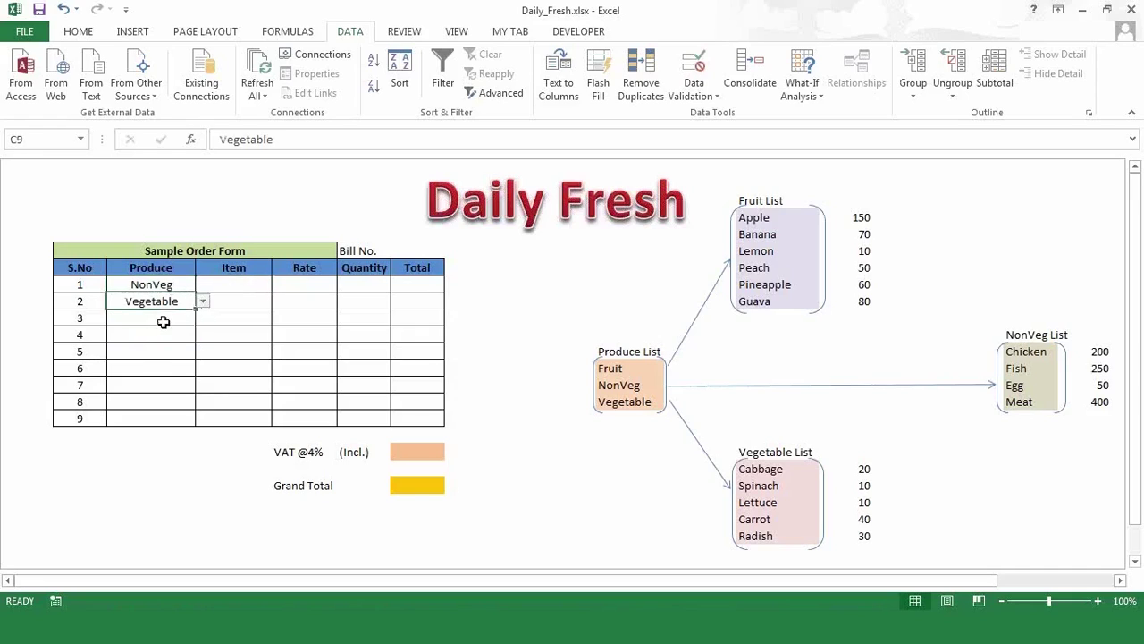
click(174, 318)
click(203, 318)
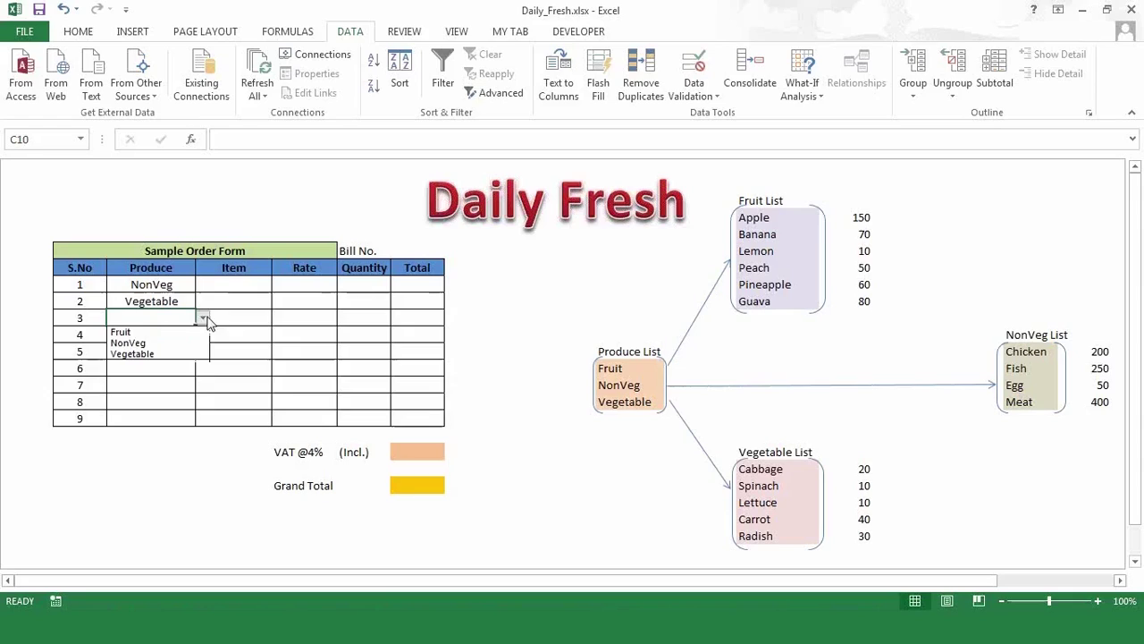
click(149, 342)
click(202, 319)
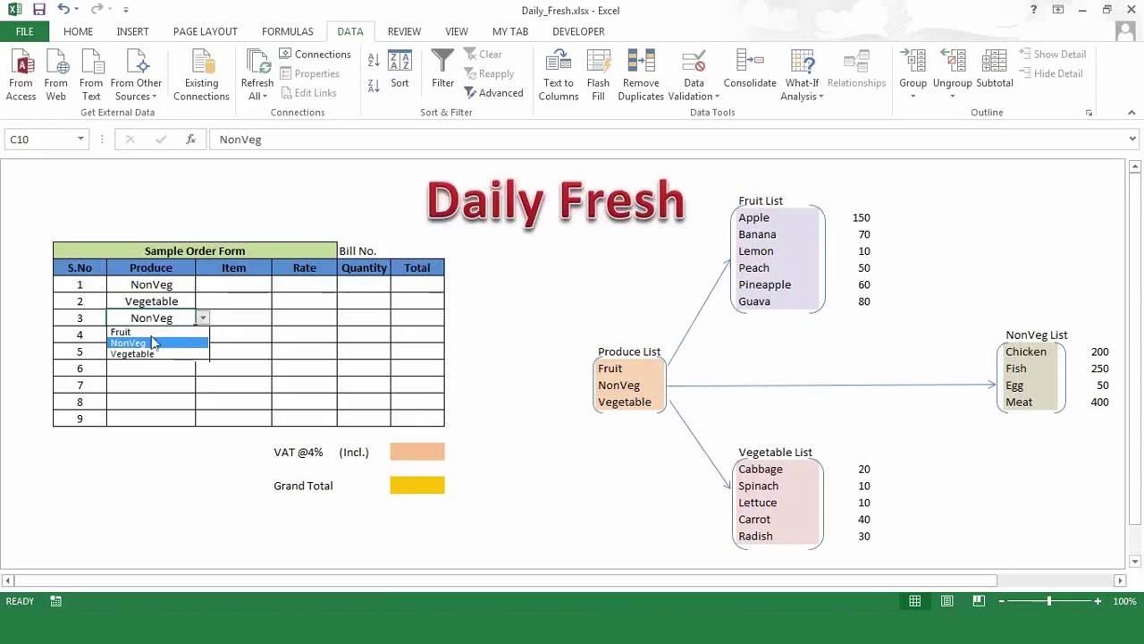
click(146, 331)
click(234, 287)
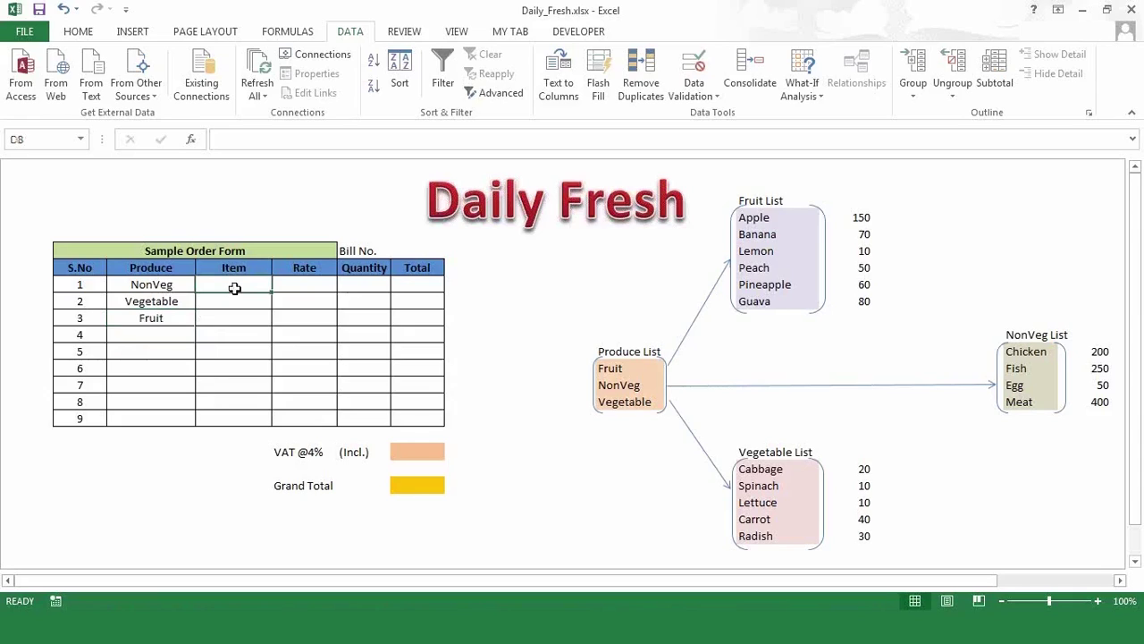
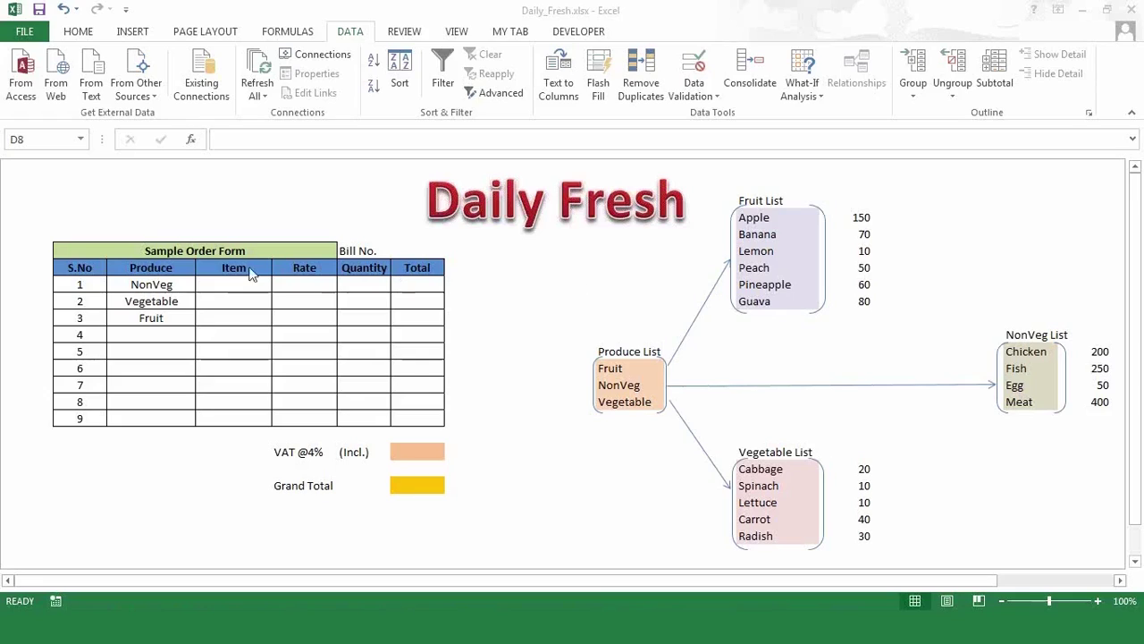
- Enter the label INDIRECT in D1 above the order form, then select Item cell D8
click(208, 170)
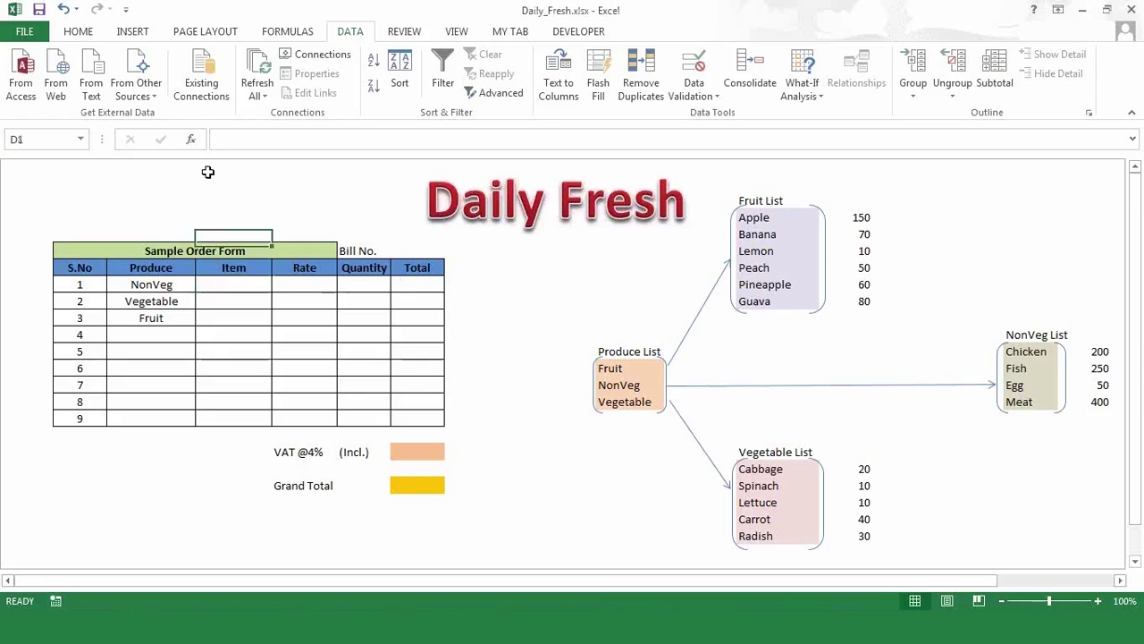
text(IN)
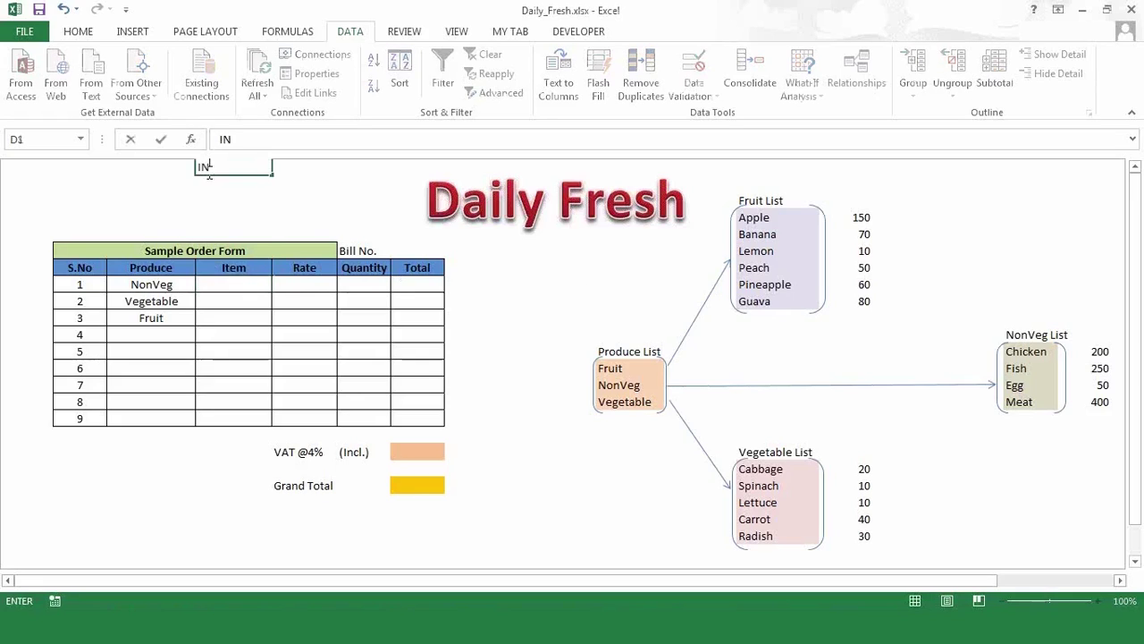
text(DIRECT)
click(269, 215)
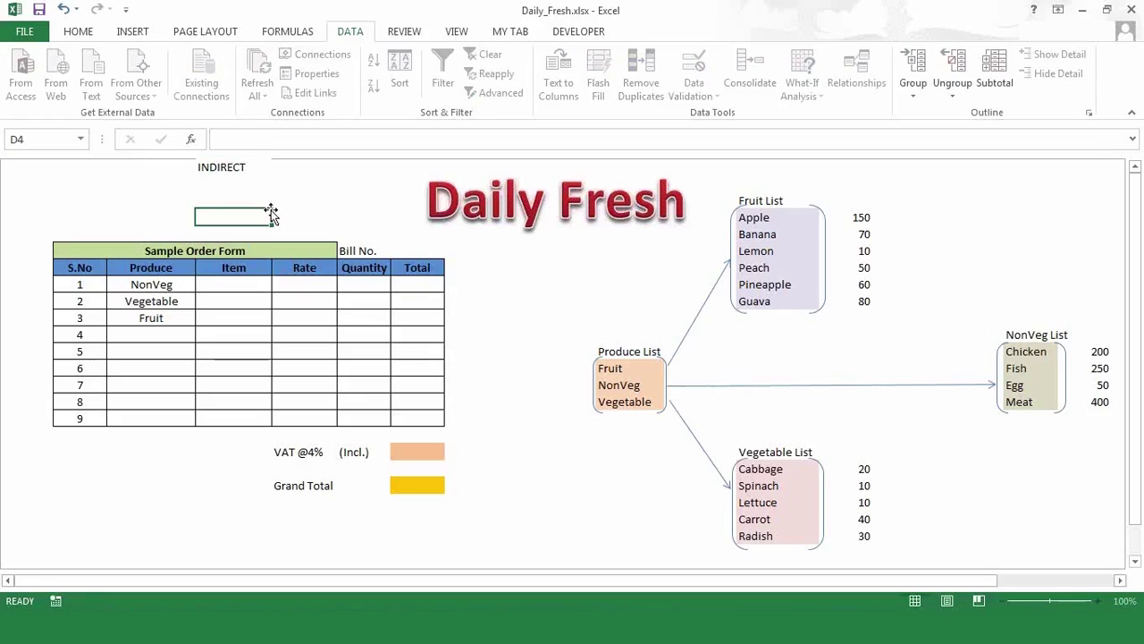
click(240, 168)
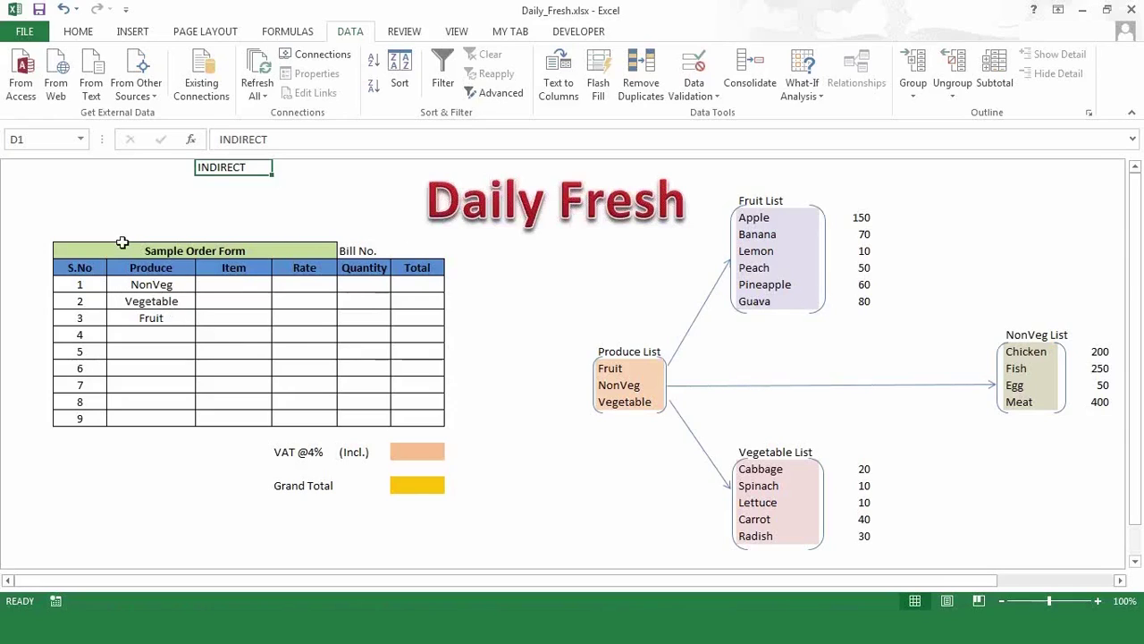
click(209, 284)
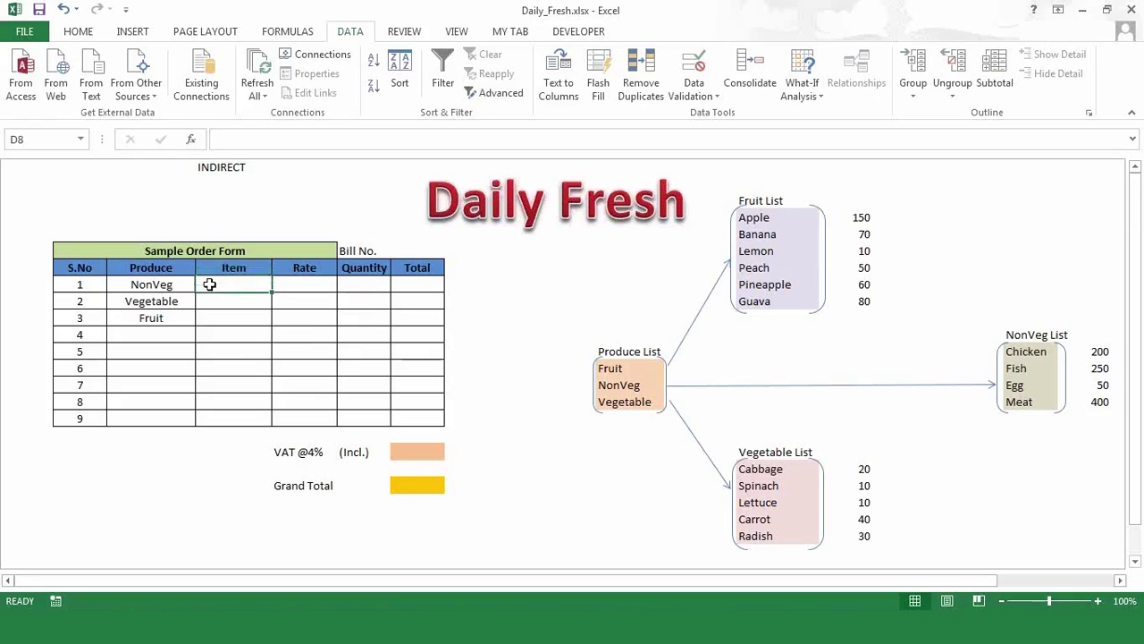
click(705, 89)
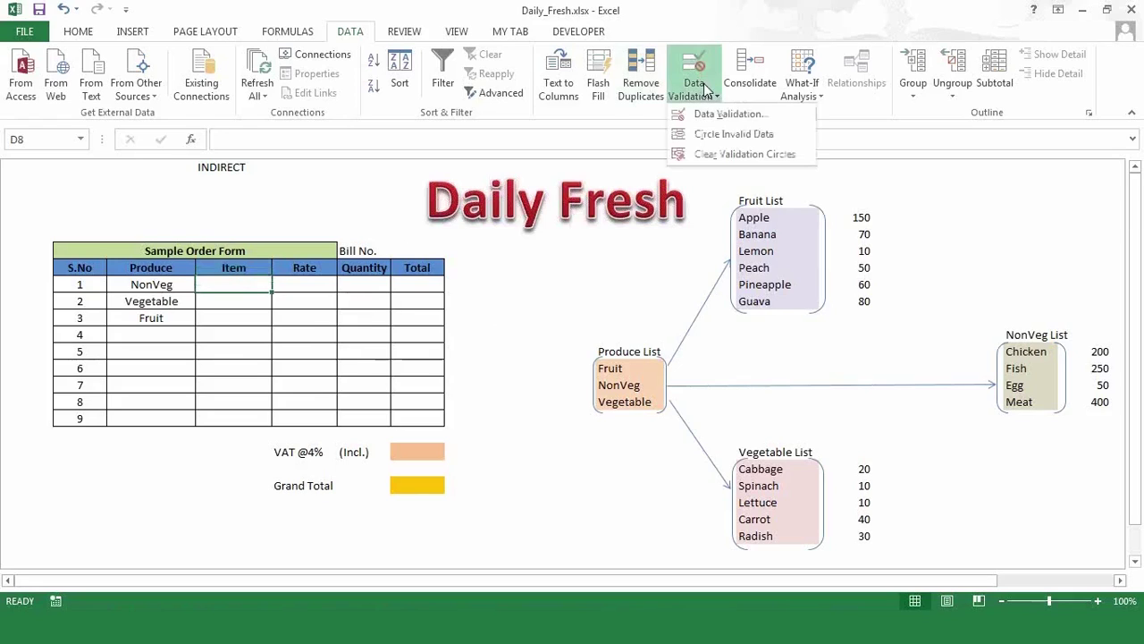
- Give Item cell D8 a List validation with the relative source =INDIRECT(C8)
click(706, 115)
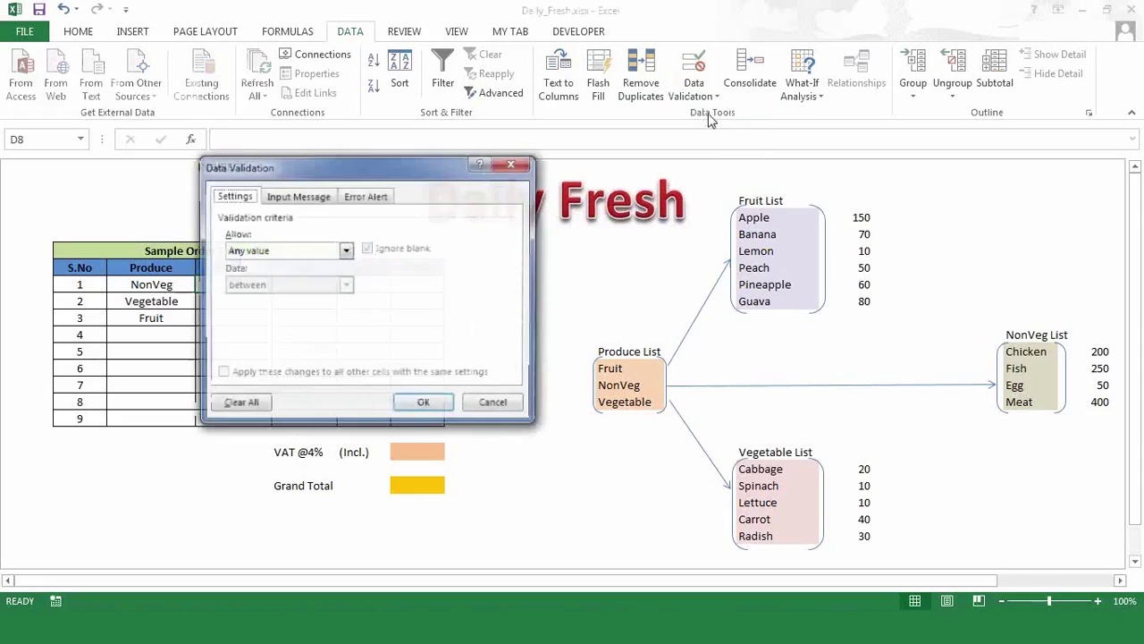
click(345, 252)
click(265, 298)
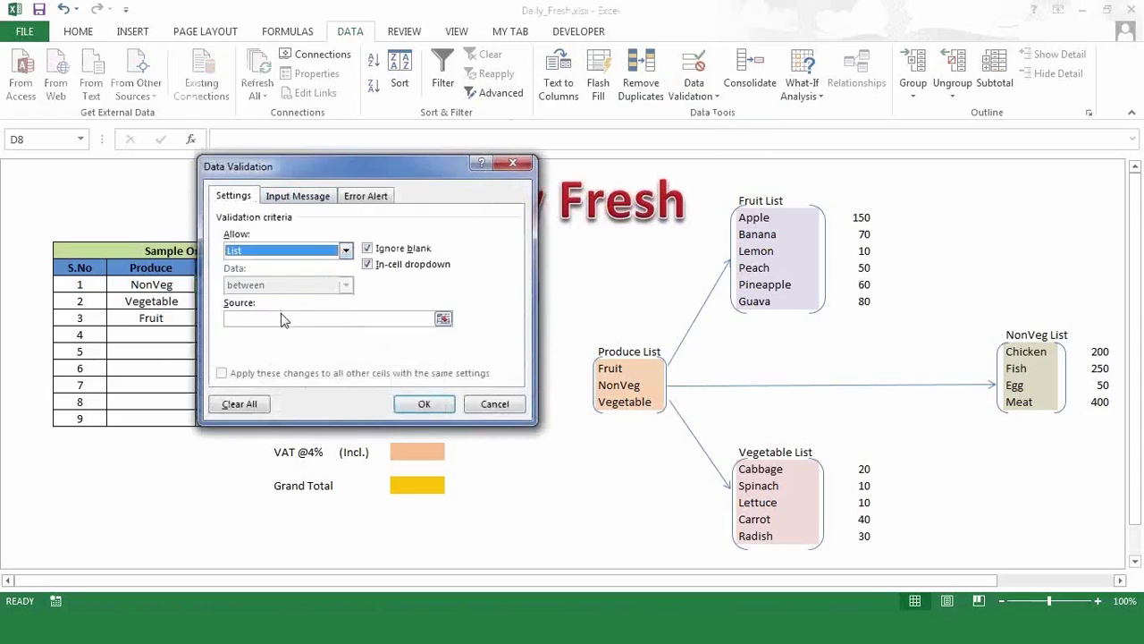
click(283, 320)
drag(369, 176, 568, 132)
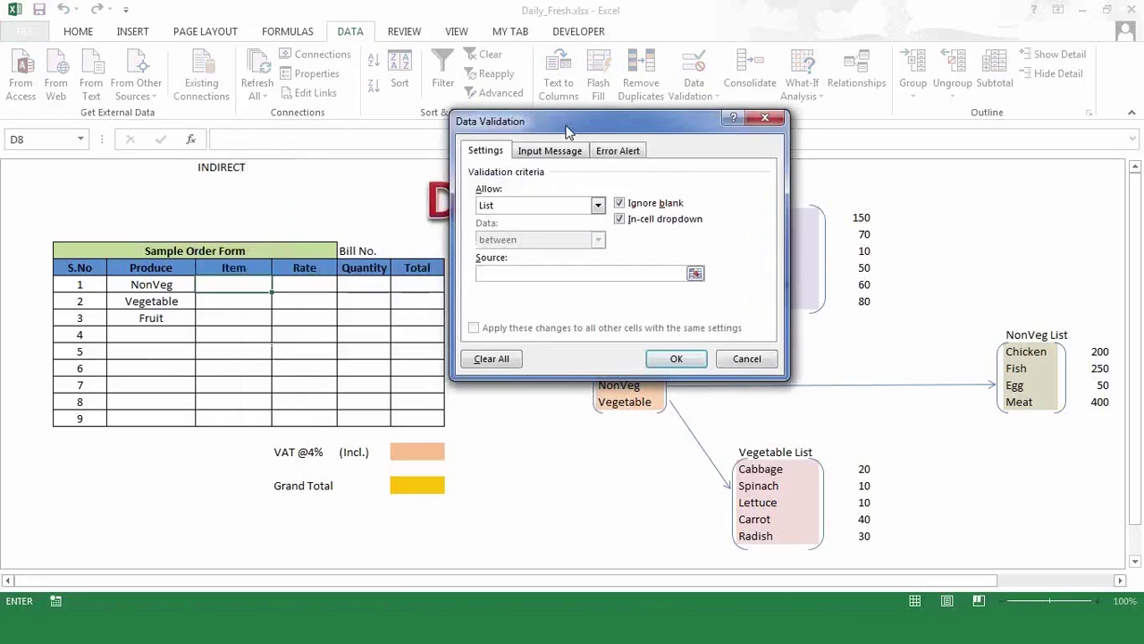
text(=indirect()
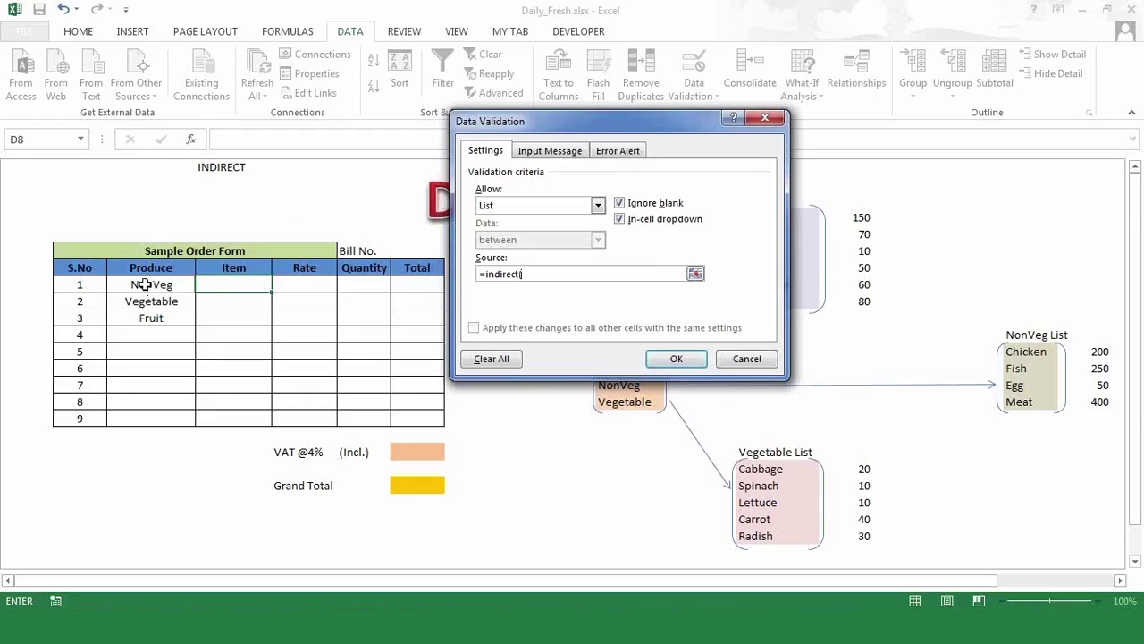
click(144, 284)
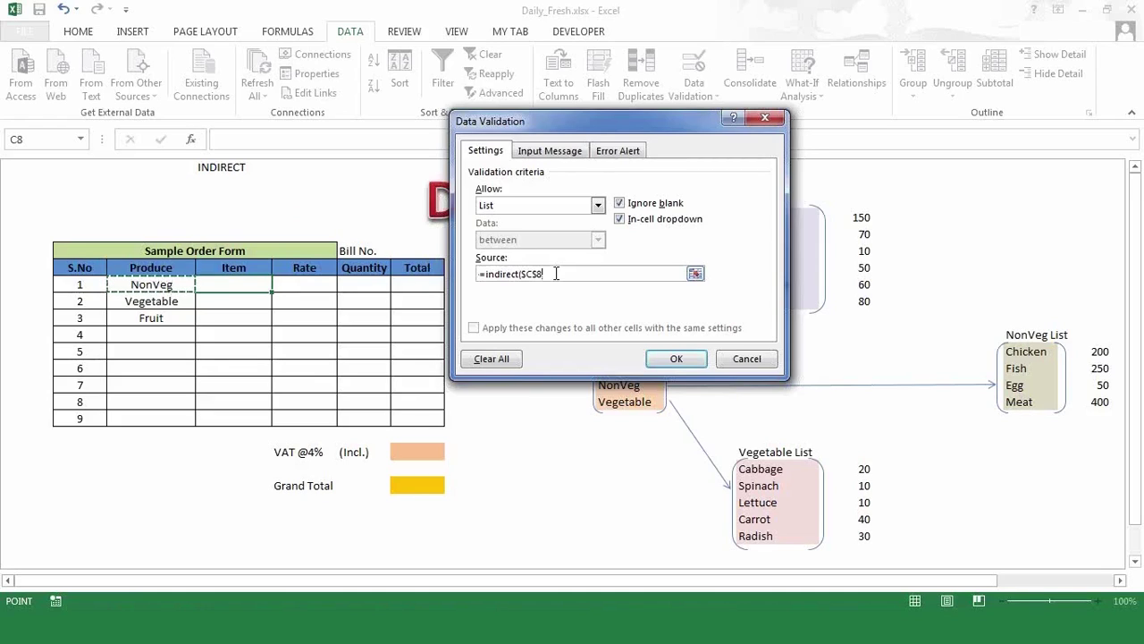
click(540, 274)
key(BackSpace)
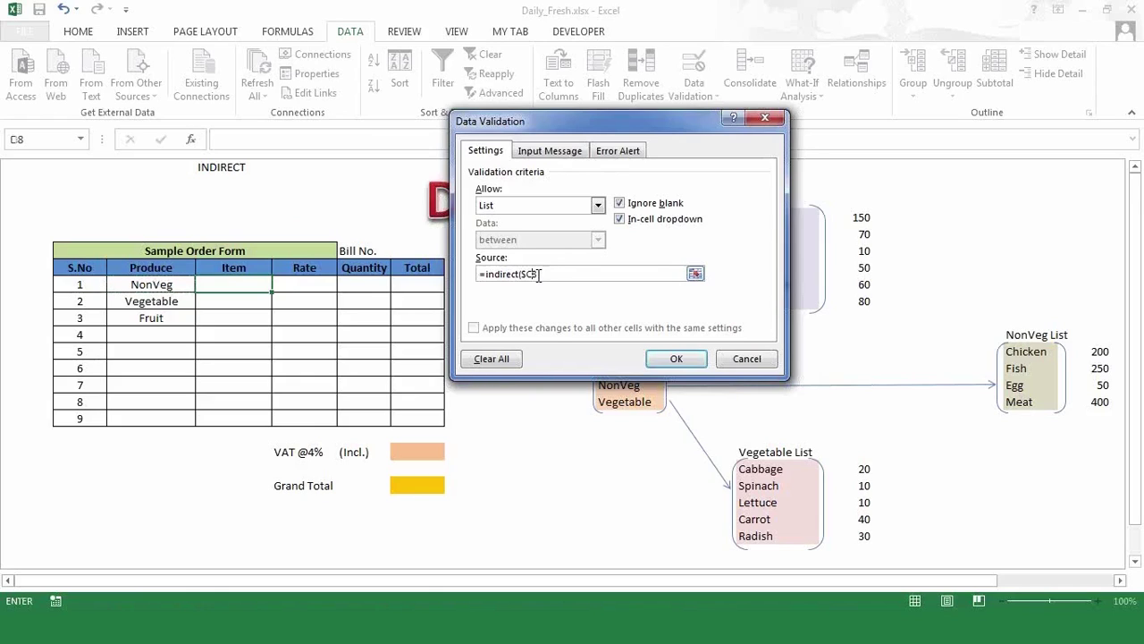
double_click(525, 275)
click(526, 275)
key(BackSpace)
text())
click(682, 357)
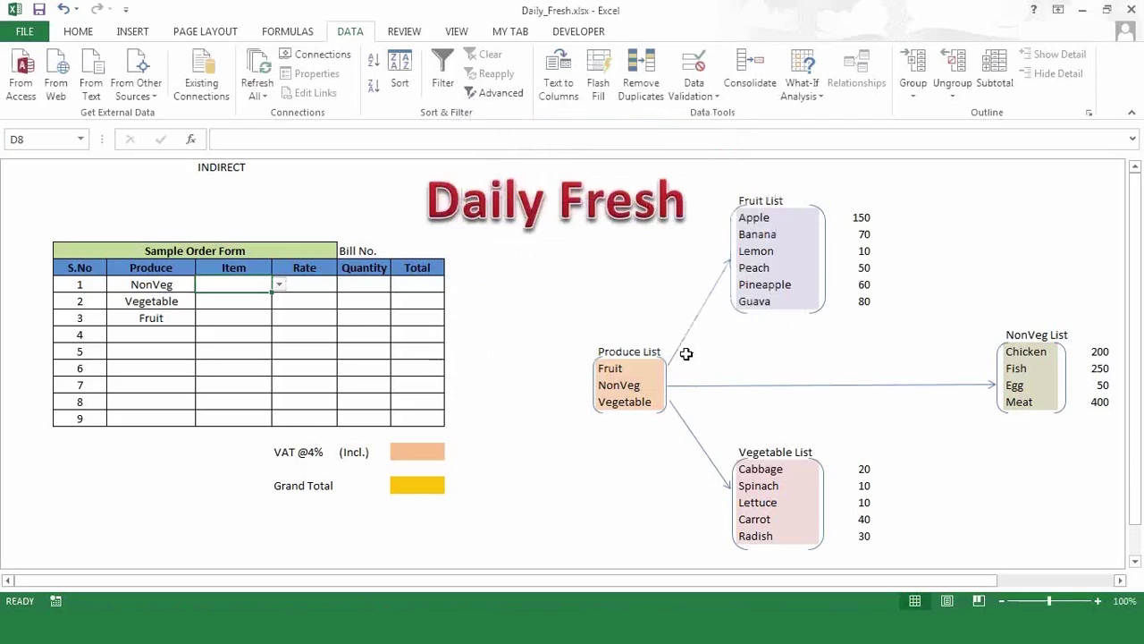
- Test the NonVeg Item dropdown with Fish, clear it, and fill the rule down the Item column
click(279, 285)
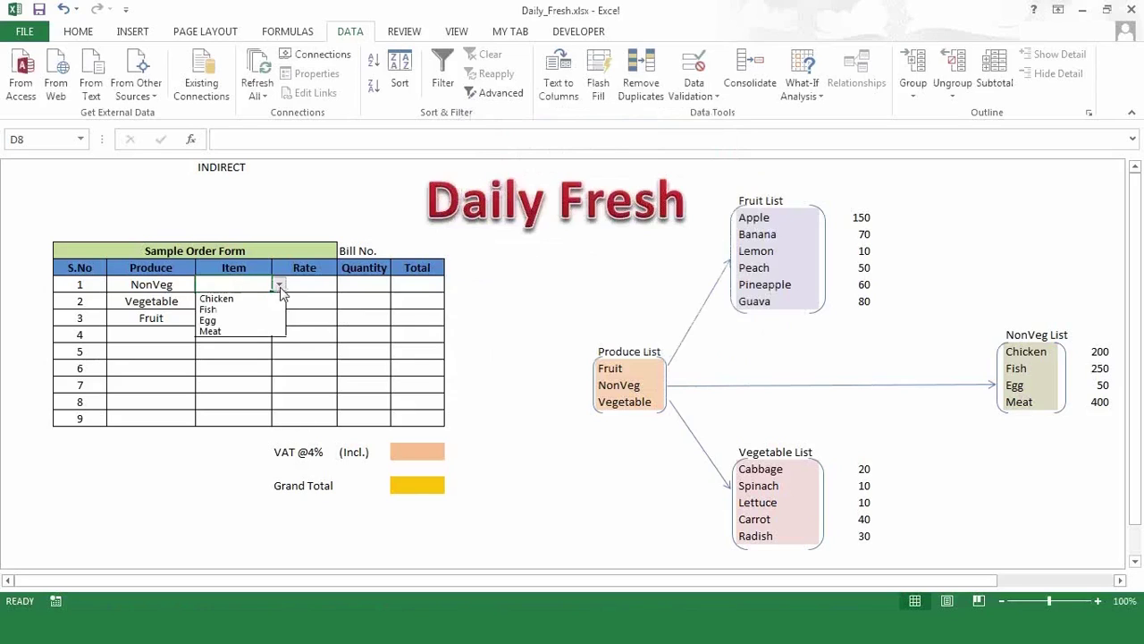
click(240, 309)
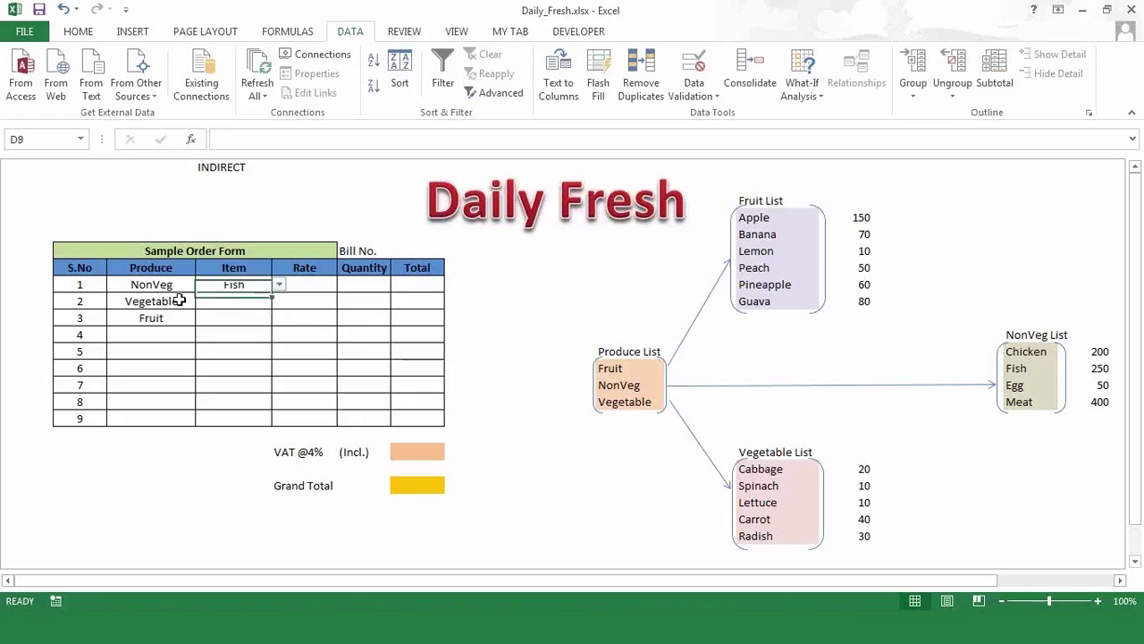
key(Delete)
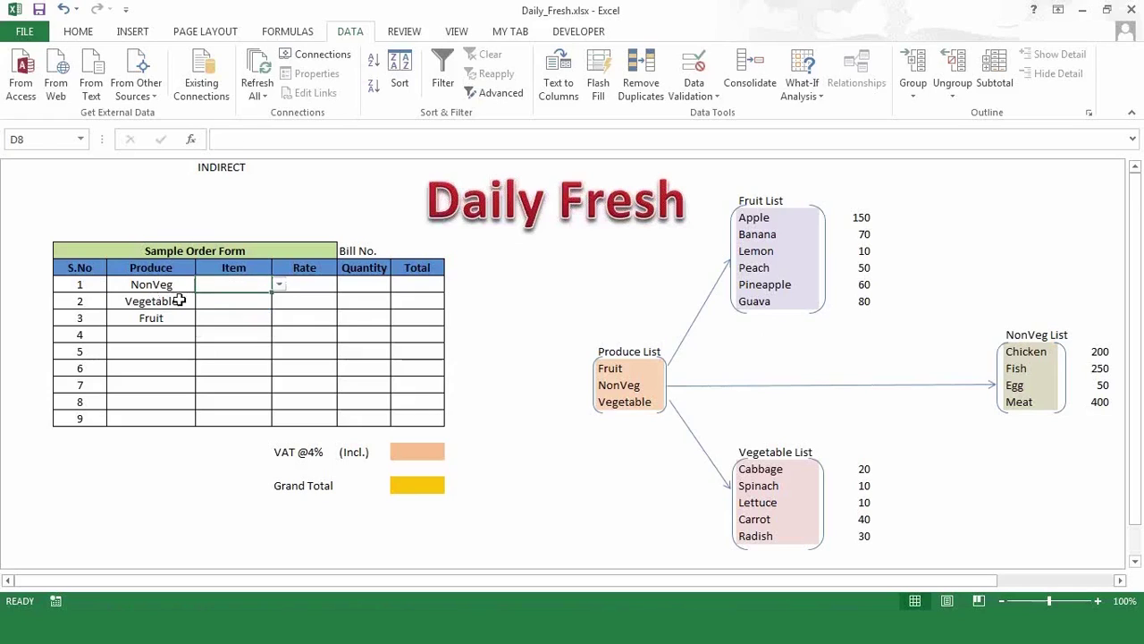
key(shift+Down)
key(shift+Down)
key(shift+Down)
key(shift+Down)
key(shift+Down)
key(shift+Down)
key(shift+Down)
key(shift+Down)
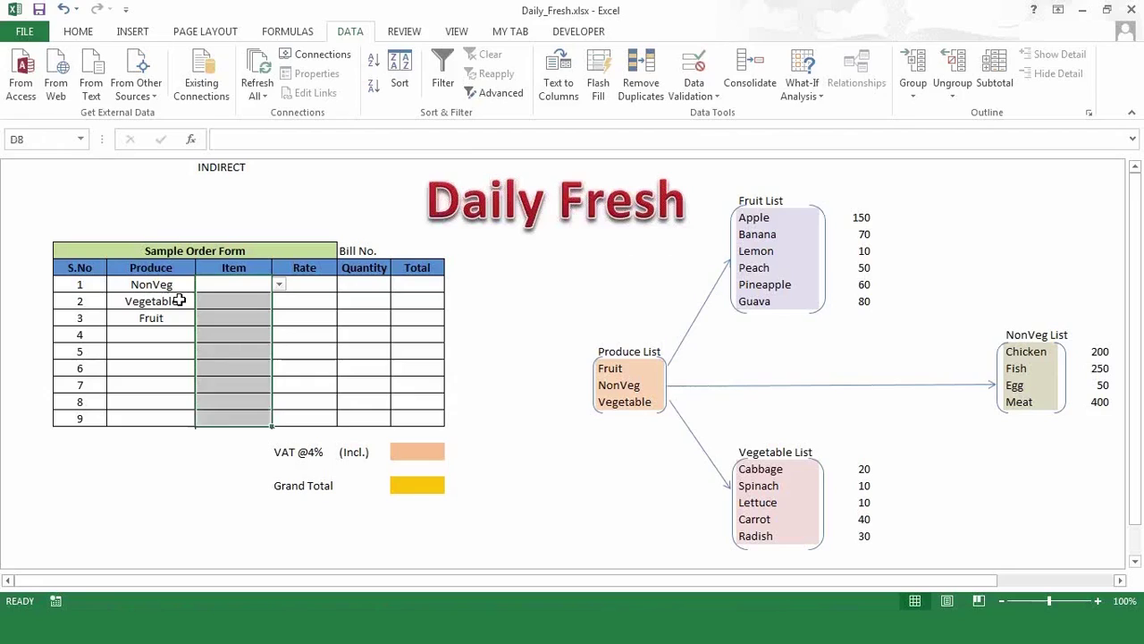
key(Down)
- Check the NonVeg, Vegetable and Fruit Item dropdowns without picking anything
click(243, 283)
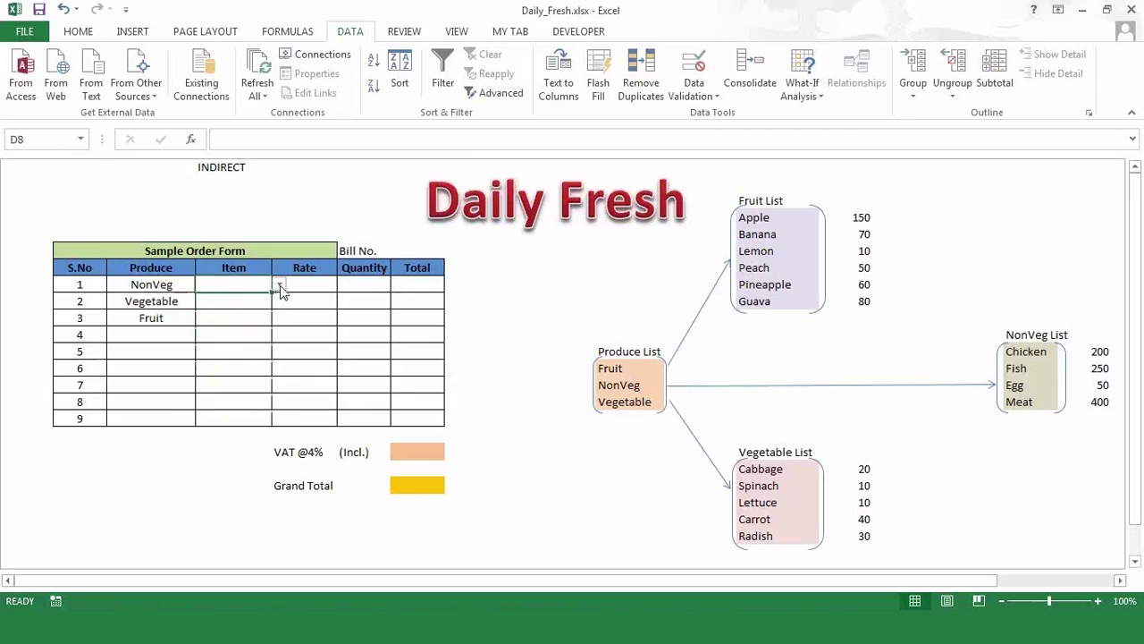
click(279, 284)
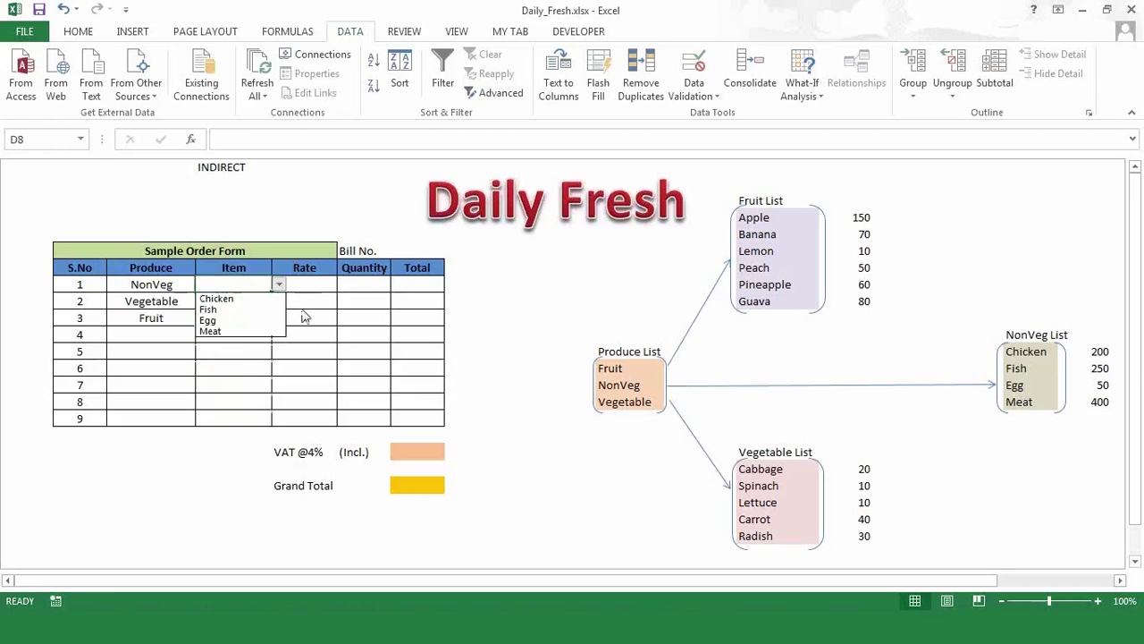
key(Escape)
click(245, 302)
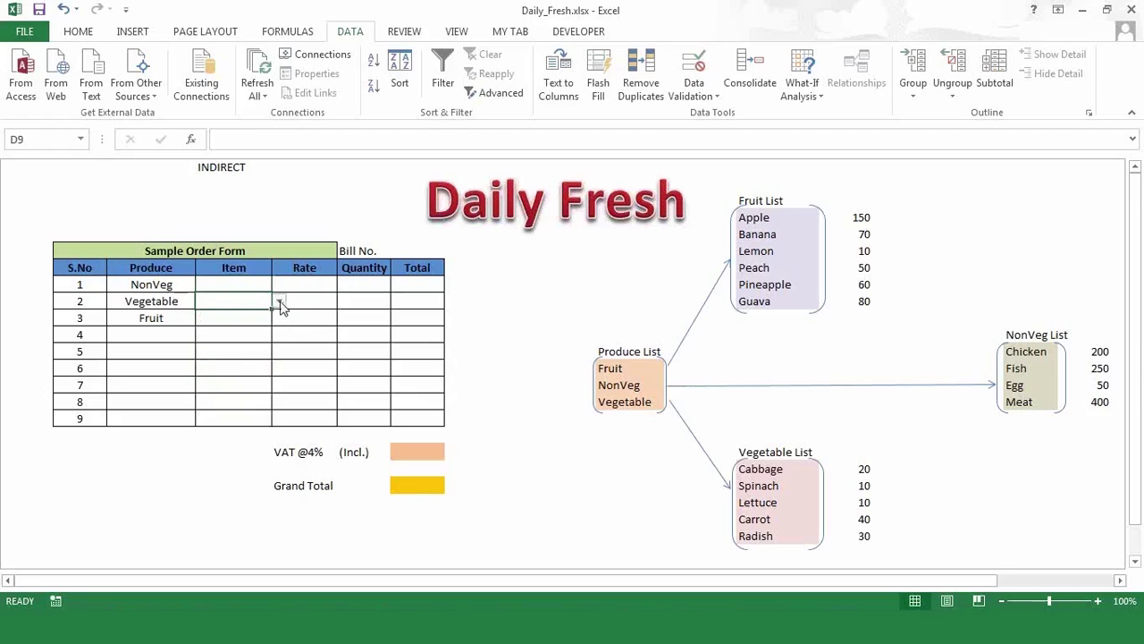
click(279, 303)
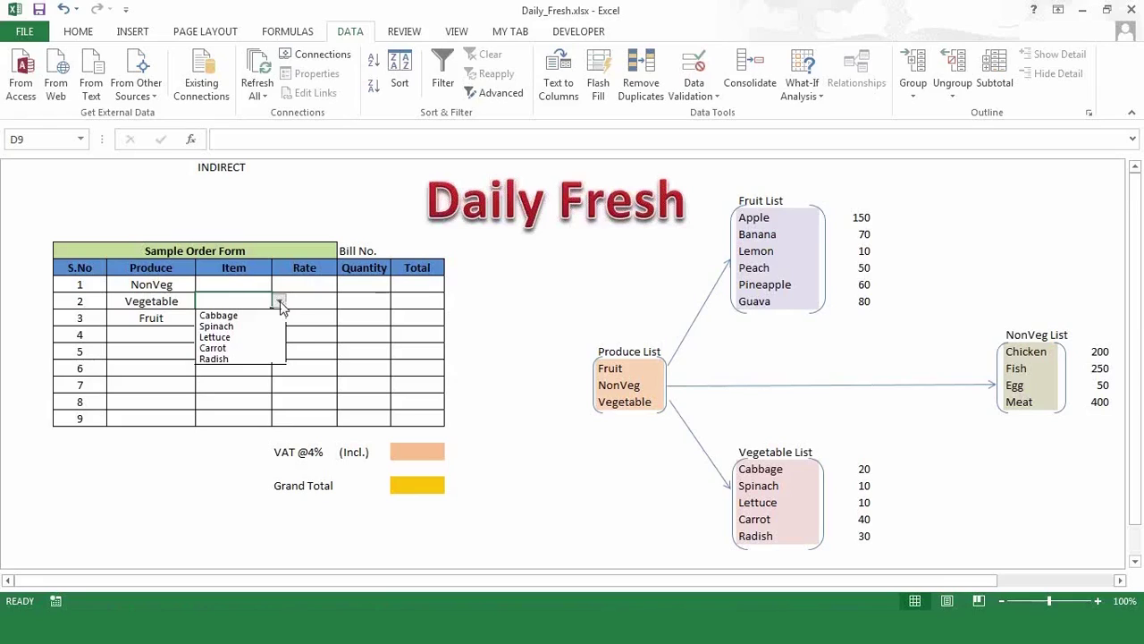
key(Escape)
click(251, 316)
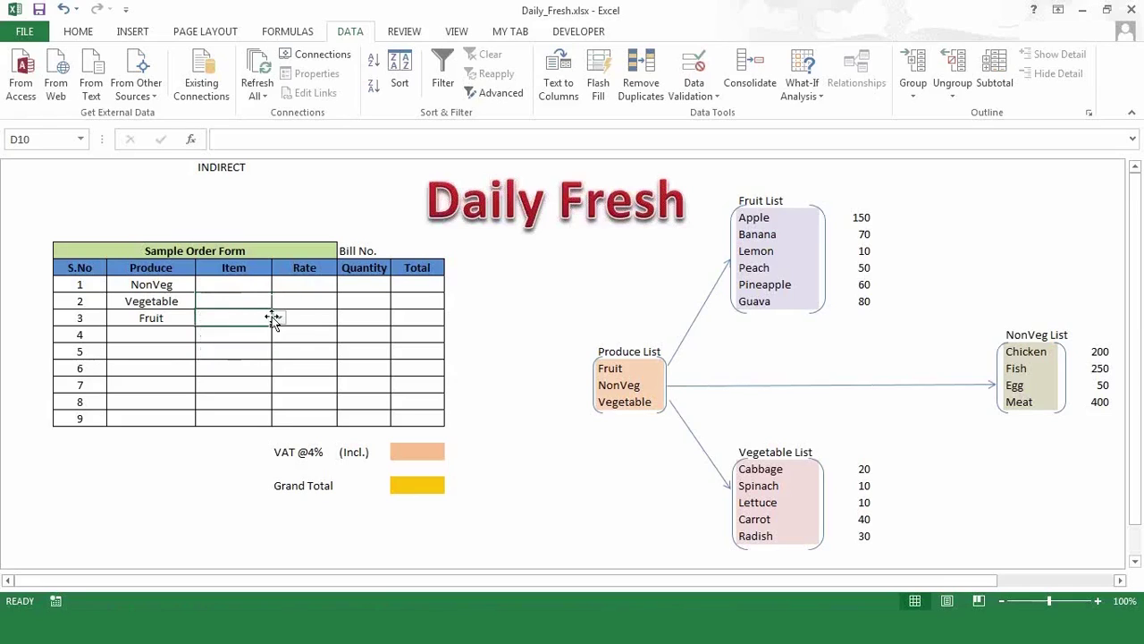
click(279, 319)
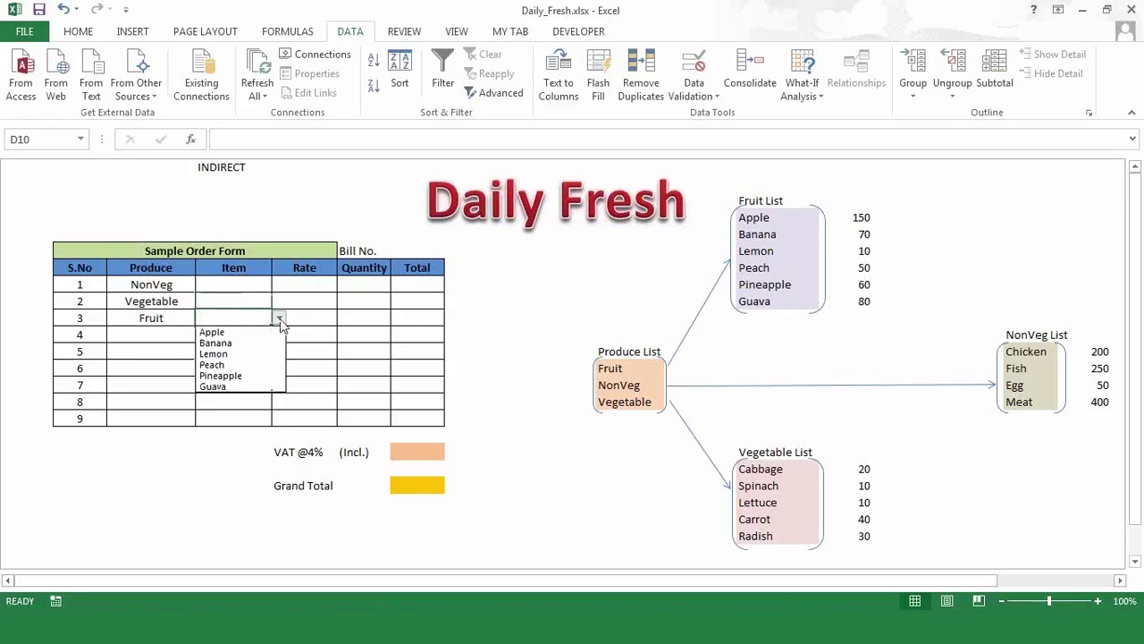
key(Escape)
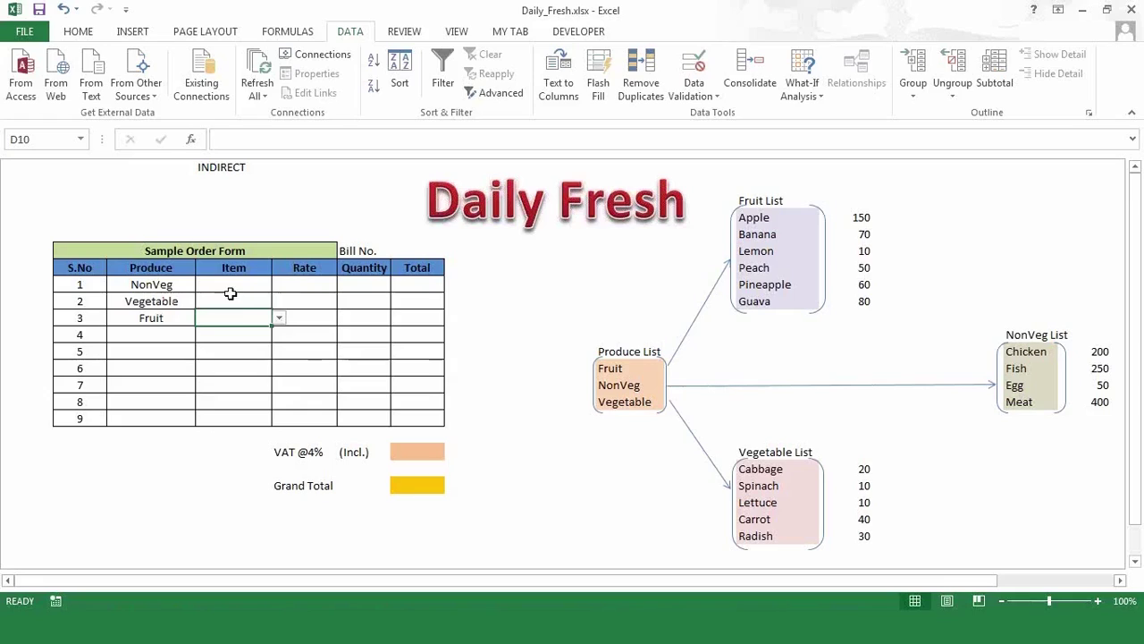
click(261, 301)
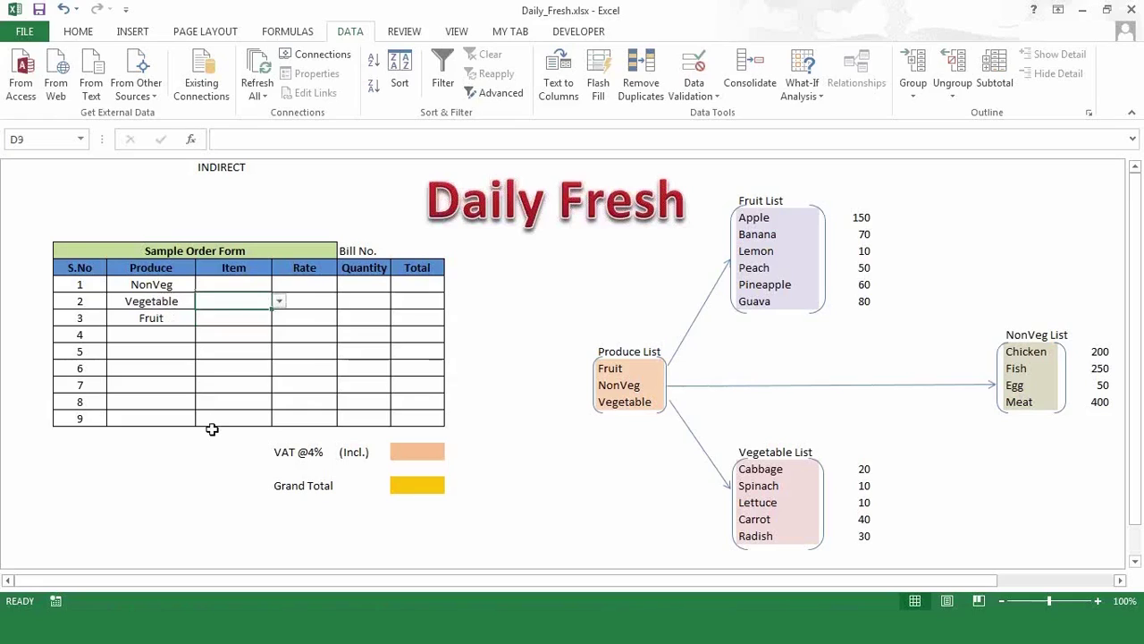
click(247, 284)
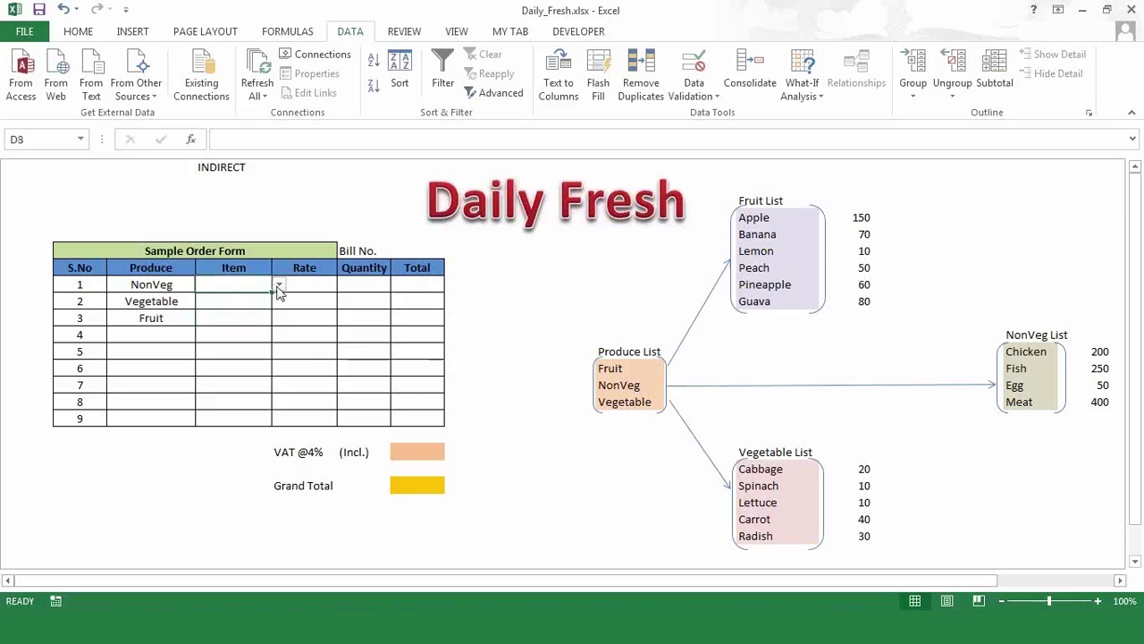
- Pick Egg, Lettuce and Banana as Items for the NonVeg, Vegetable and Fruit rows
click(278, 286)
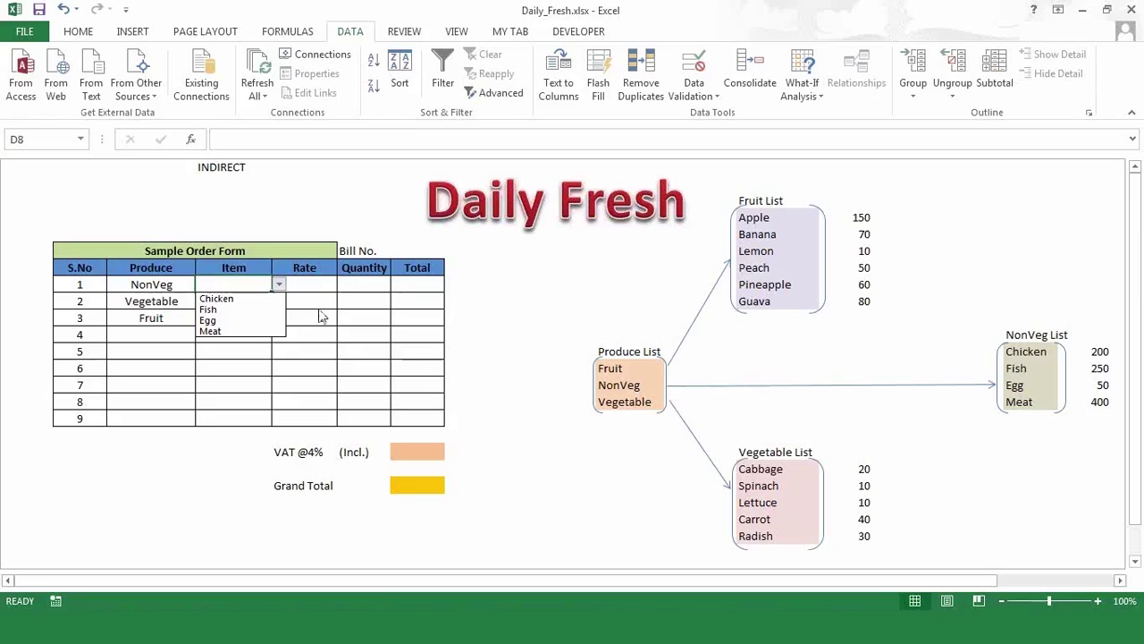
click(248, 320)
click(253, 301)
click(279, 301)
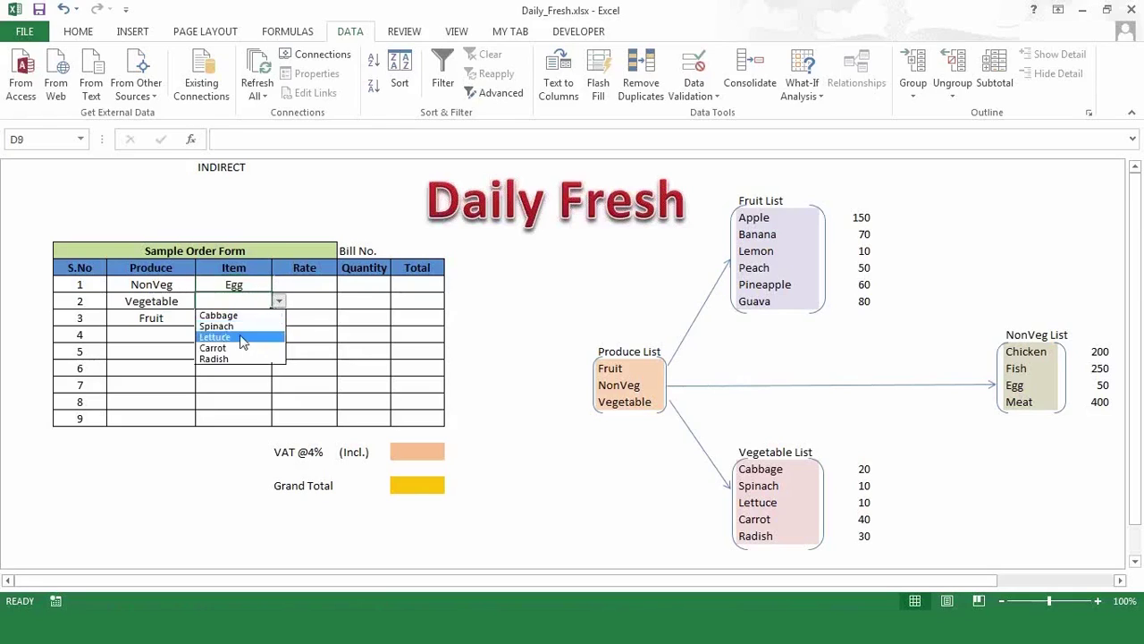
click(241, 337)
click(245, 322)
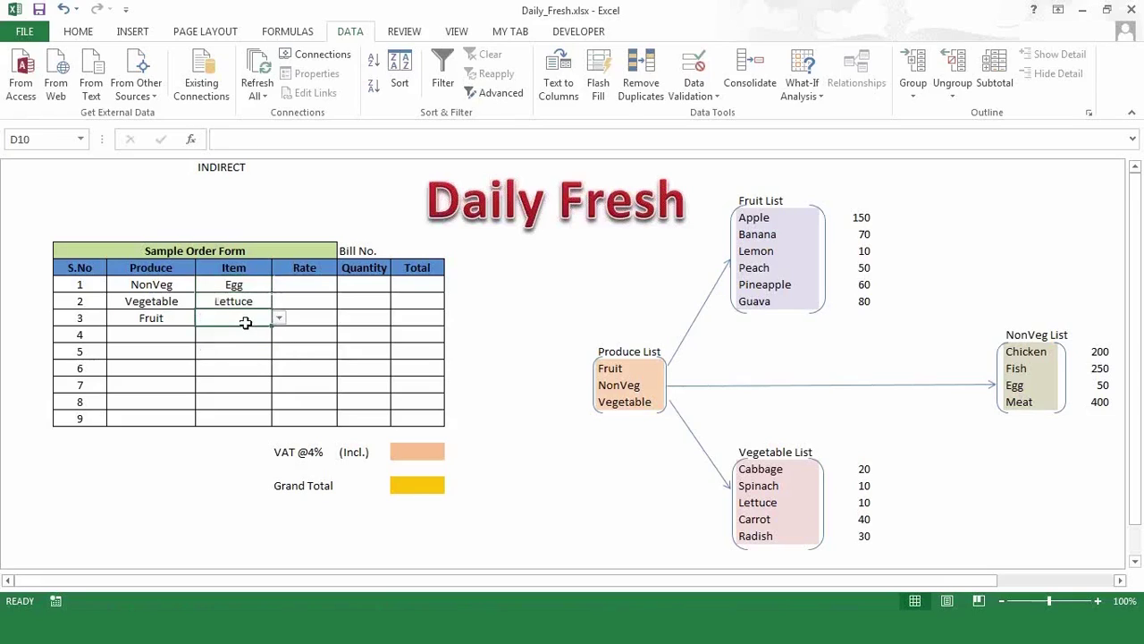
click(279, 318)
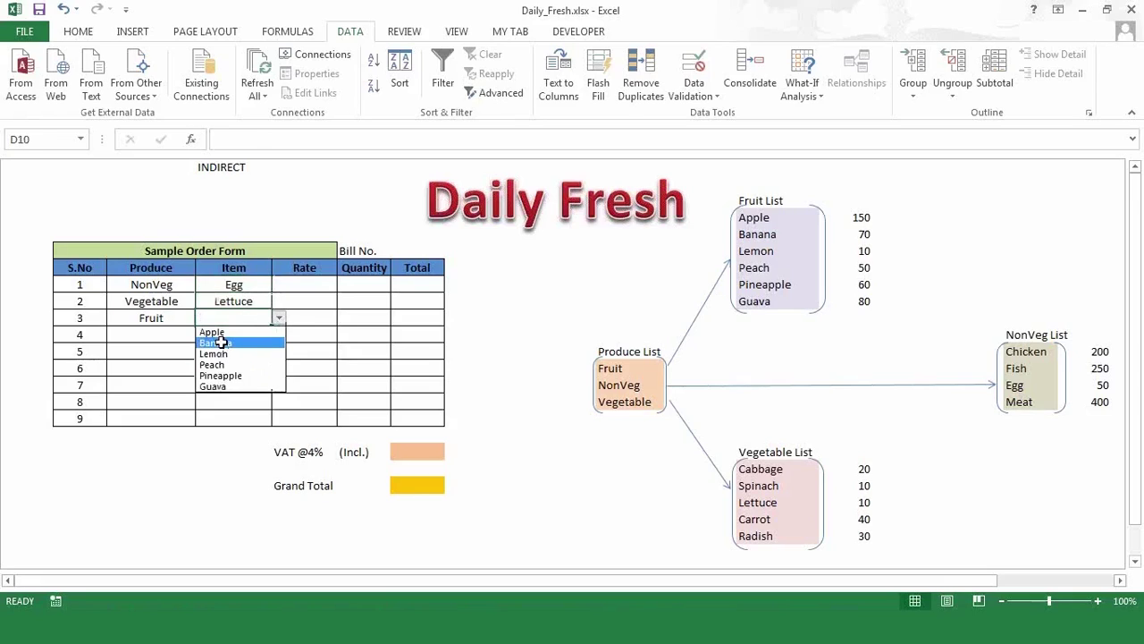
click(220, 343)
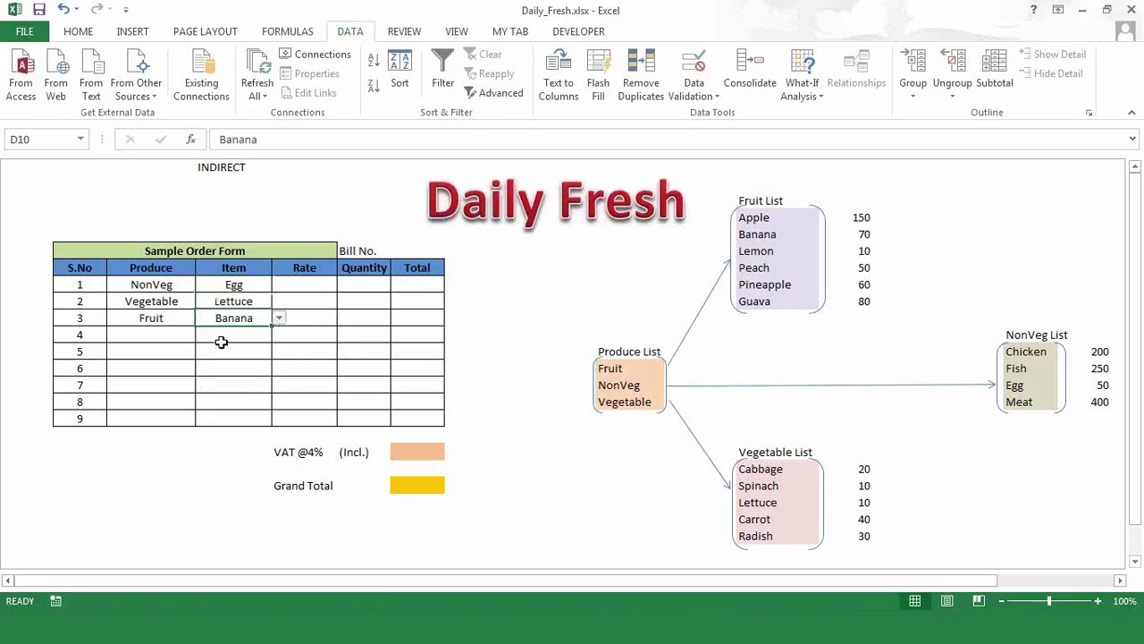
click(332, 333)
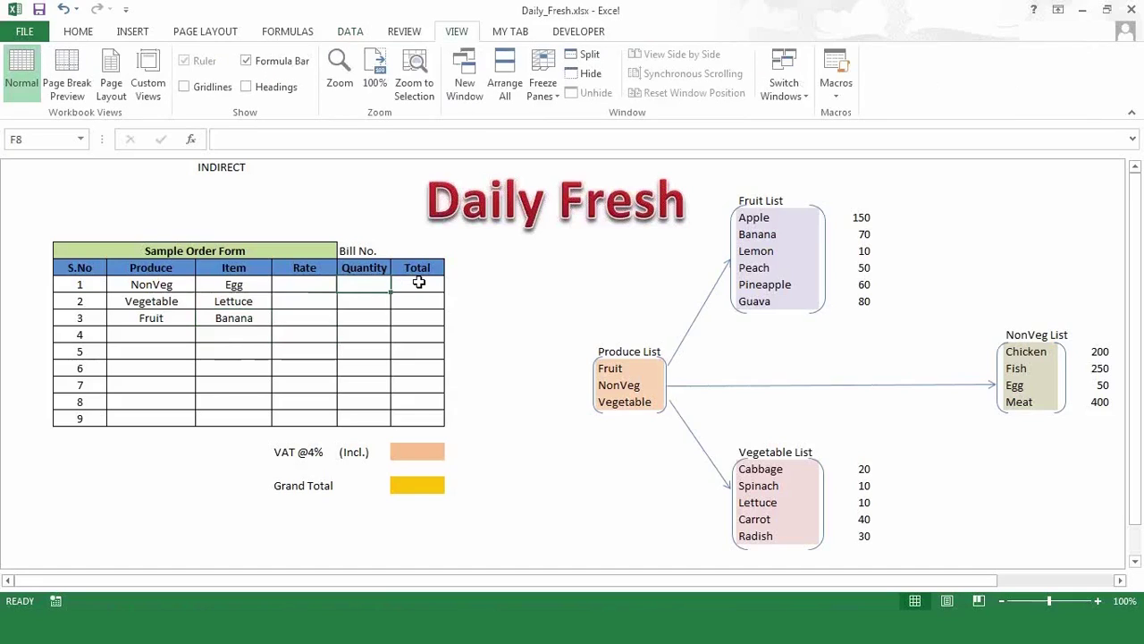
- Review the chosen items Egg to Banana and select the Egg row's Rate cell E8
click(419, 282)
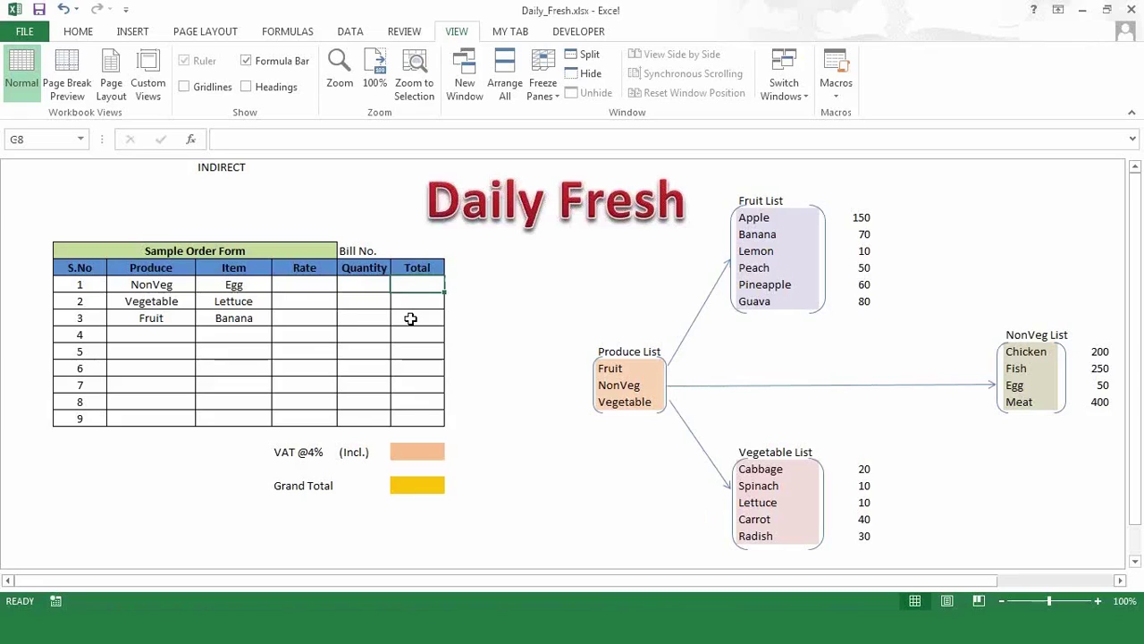
click(305, 285)
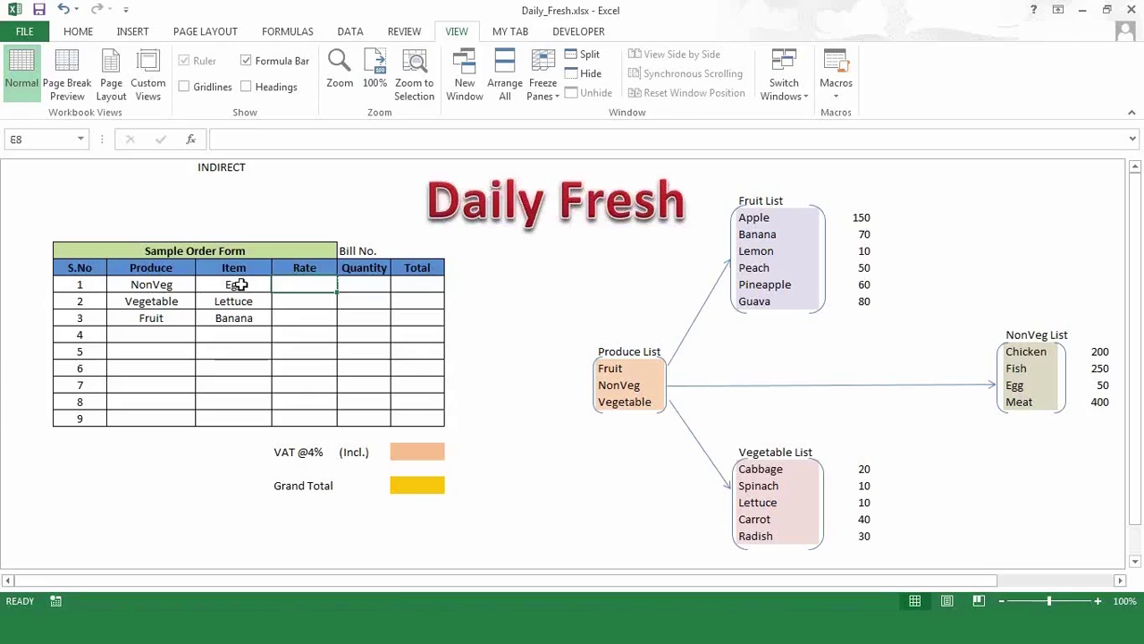
drag(236, 285, 242, 355)
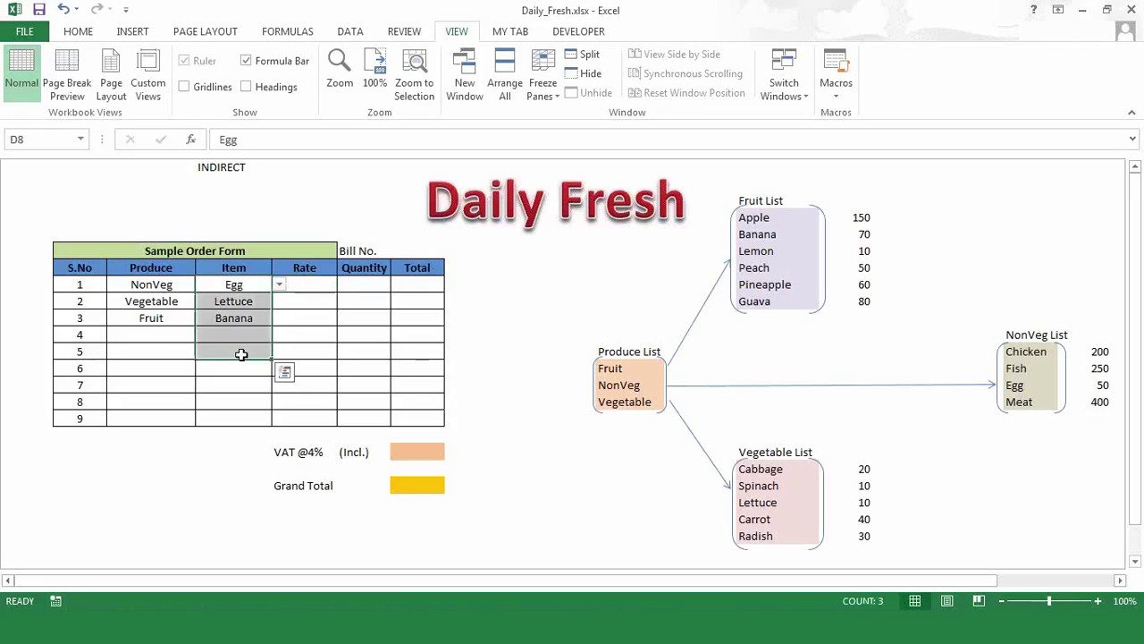
click(306, 283)
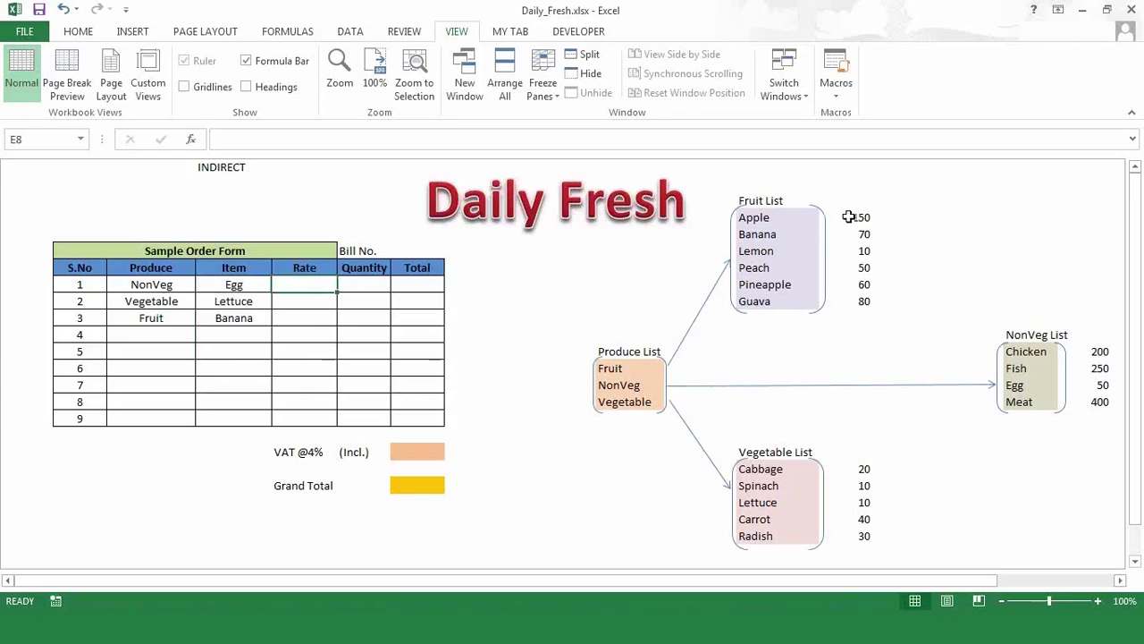
- Copy the fruit names with prices and paste them at I19 as values and number formats
drag(848, 217, 856, 301)
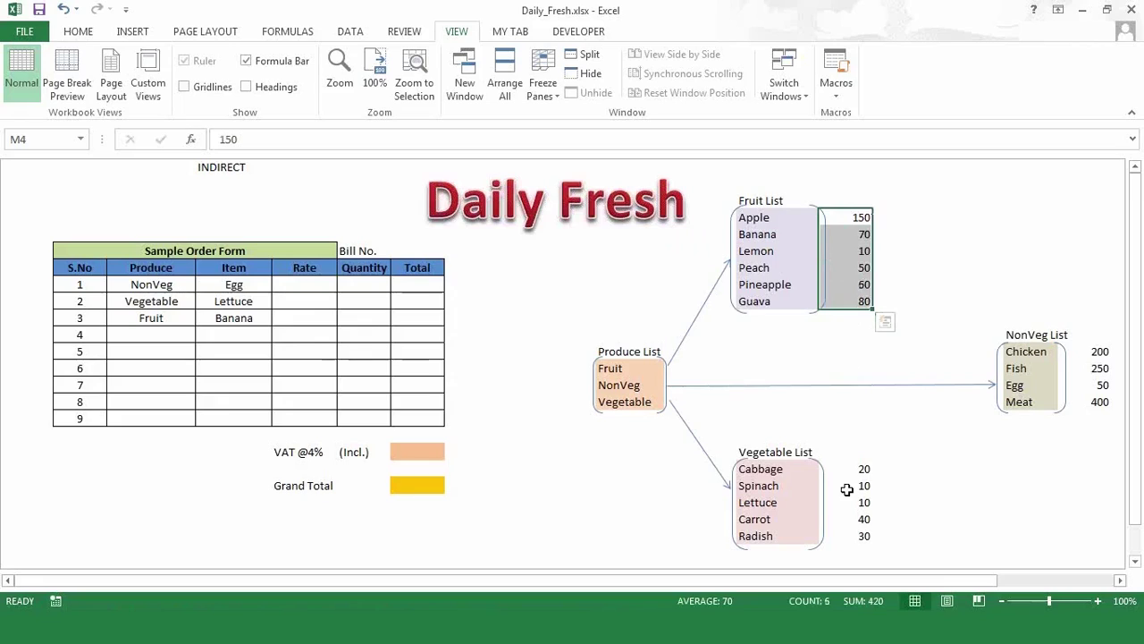
drag(852, 471, 843, 539)
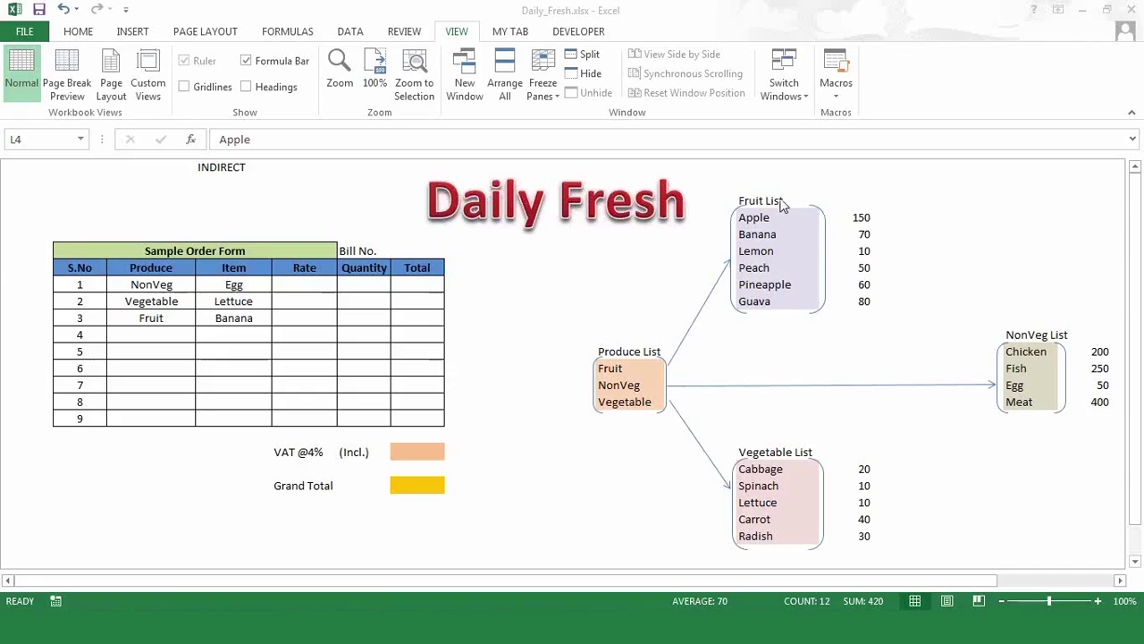
click(771, 216)
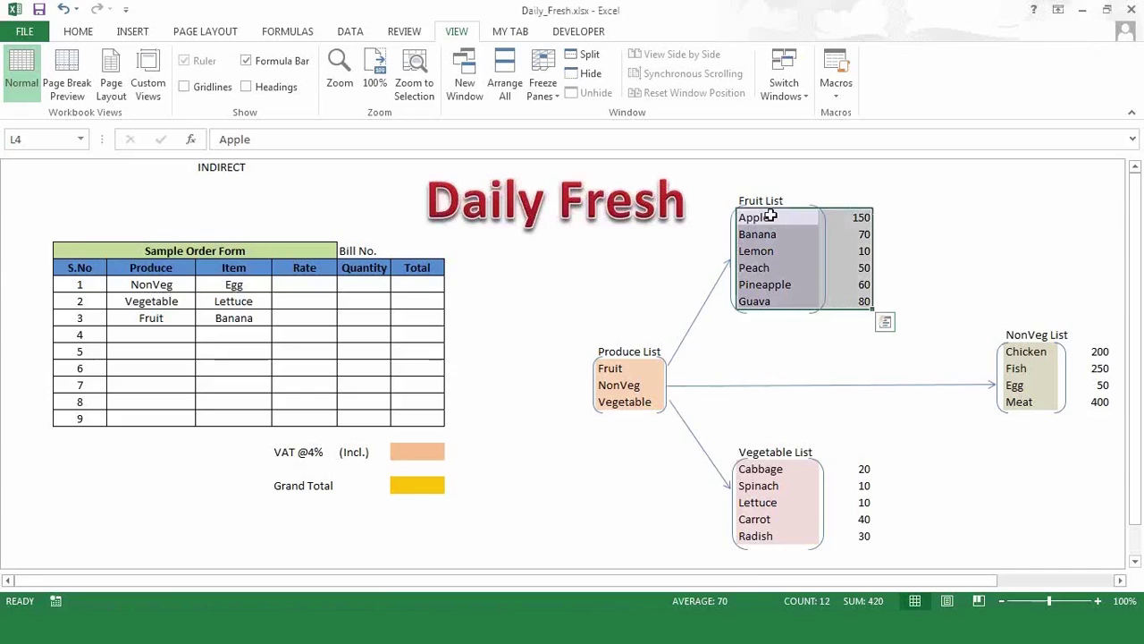
key(ctrl+c)
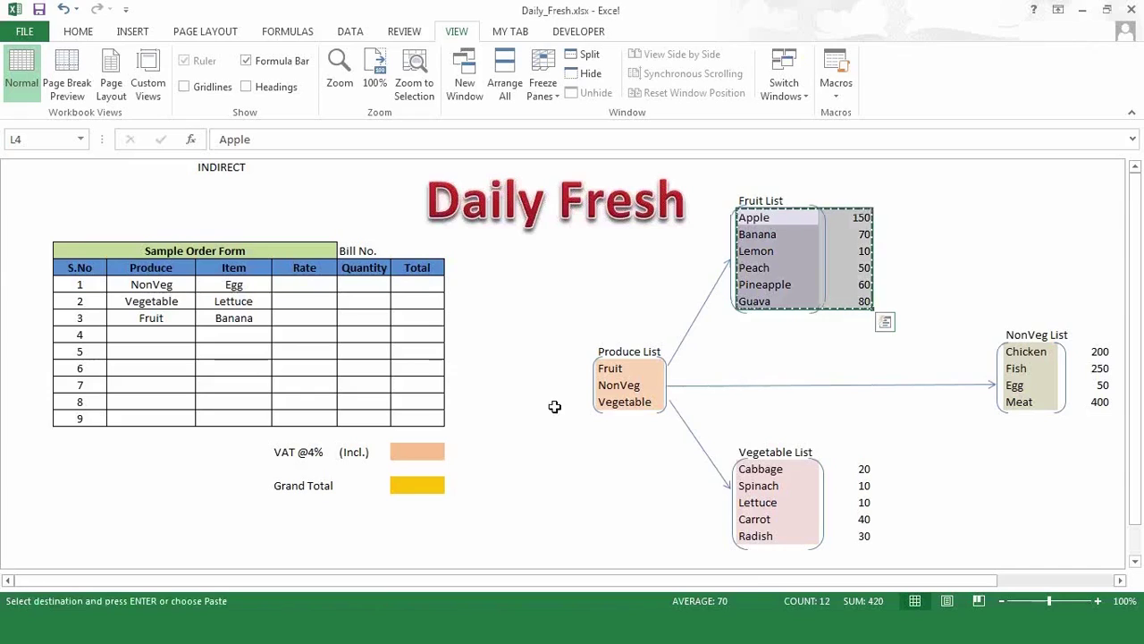
right_click(536, 471)
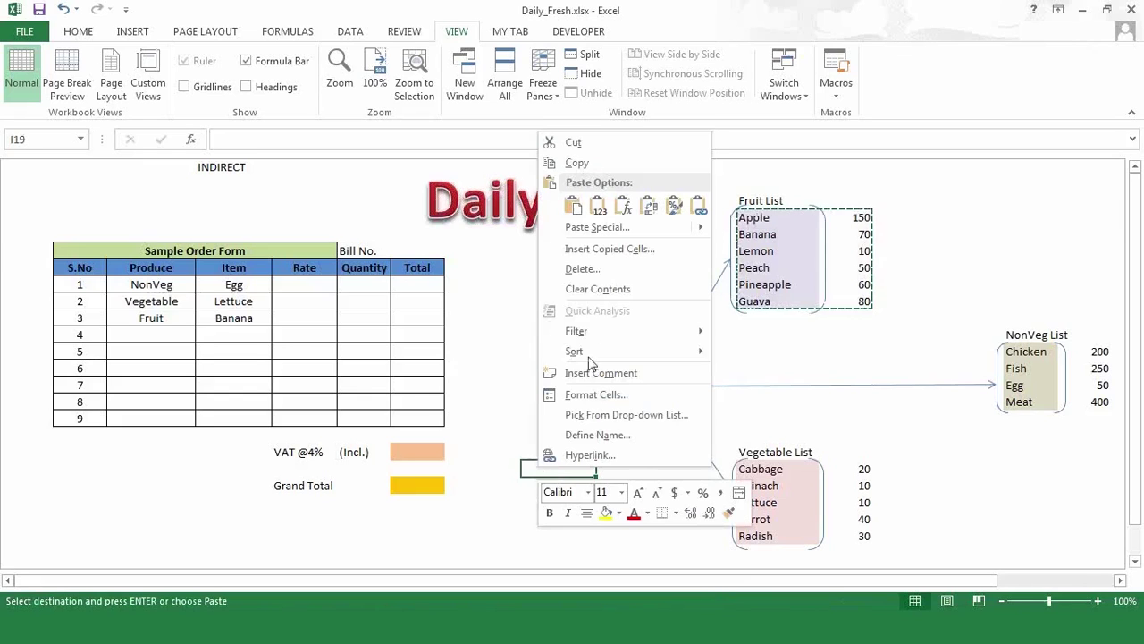
click(613, 232)
click(653, 202)
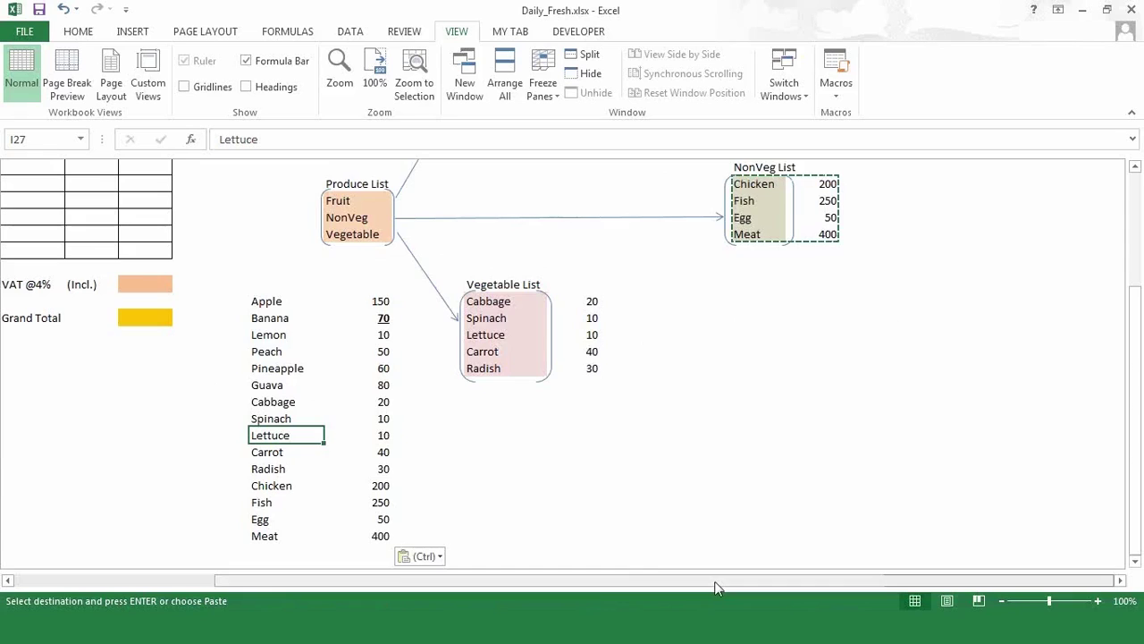
drag(588, 589, 490, 590)
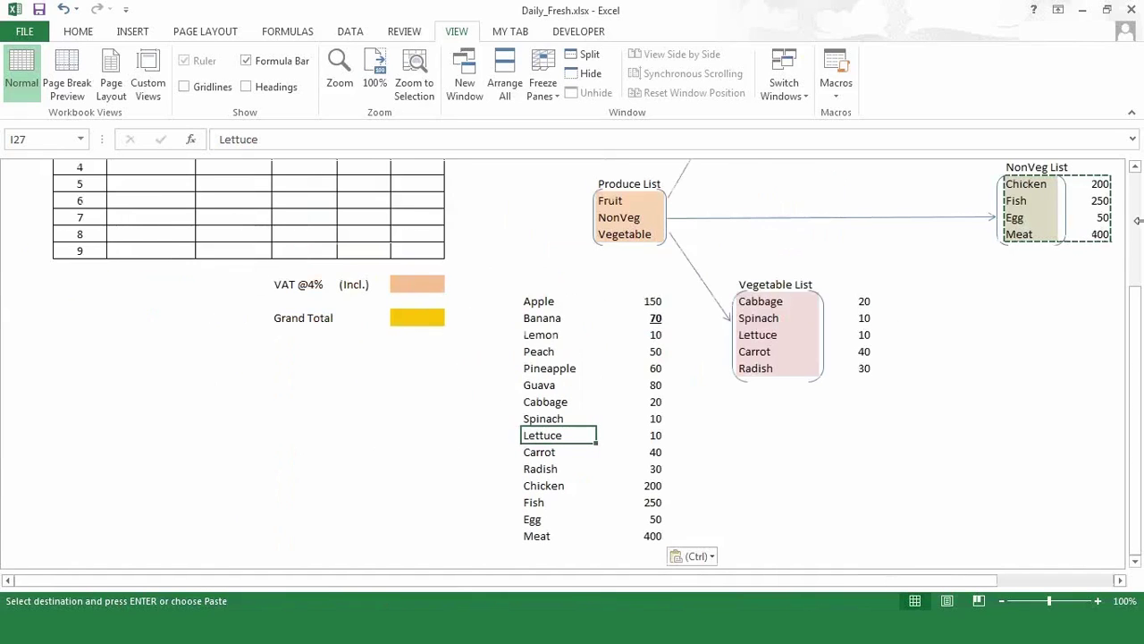
click(762, 190)
key(Up)
key(Up)
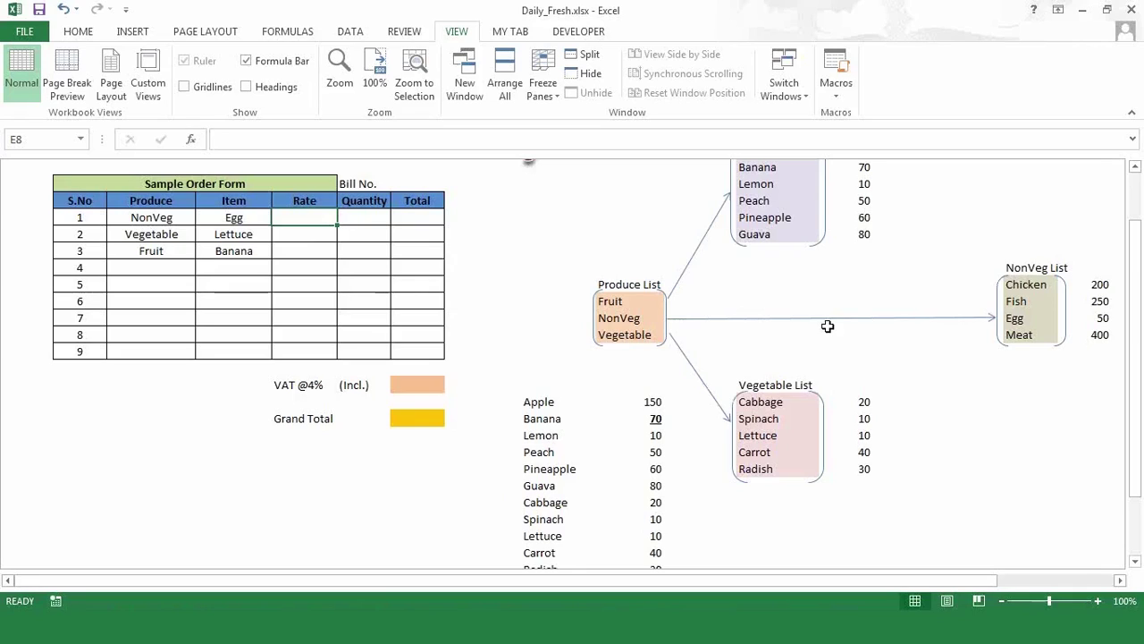
- Enter =VLOOKUP(D8,I19:J33,2,0) in E8 so Egg's Rate shows 50
text(=vl)
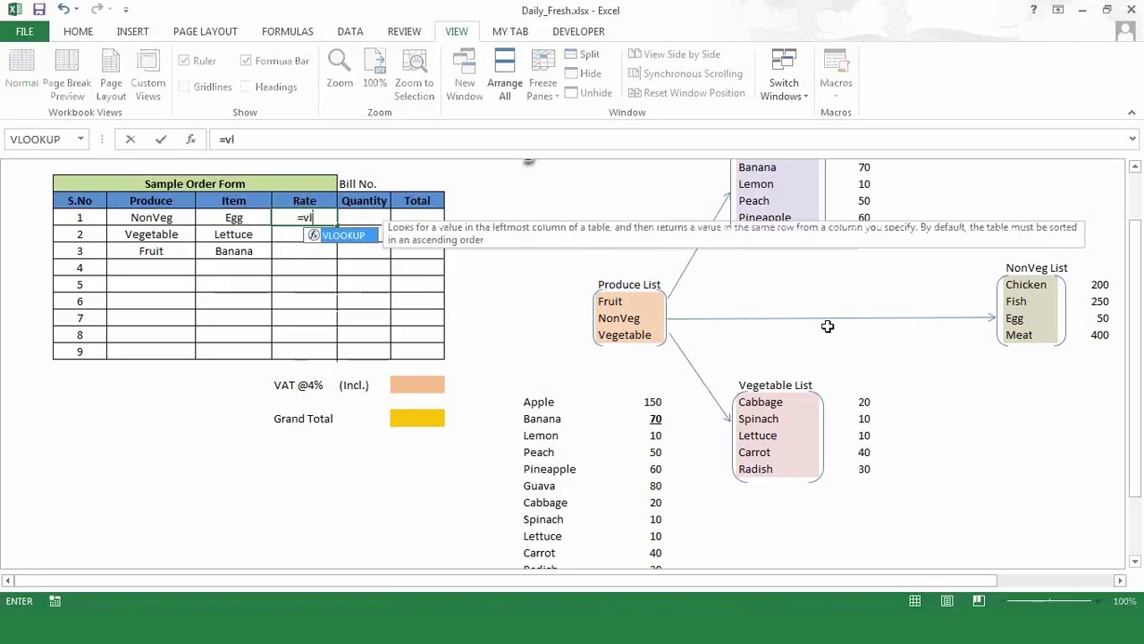
key(Tab)
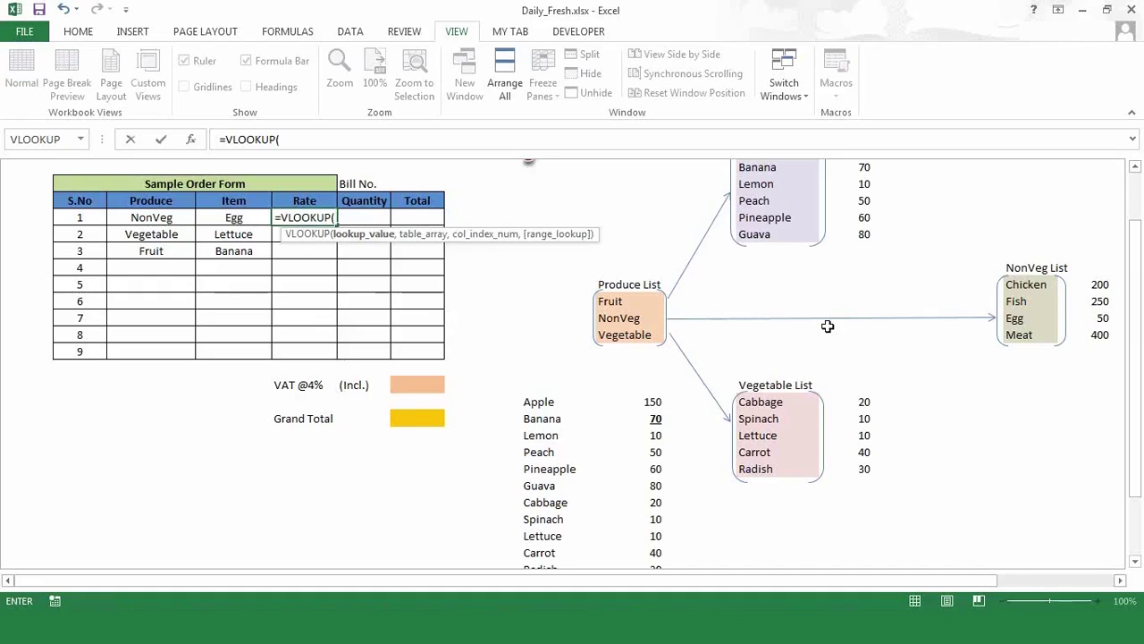
click(233, 217)
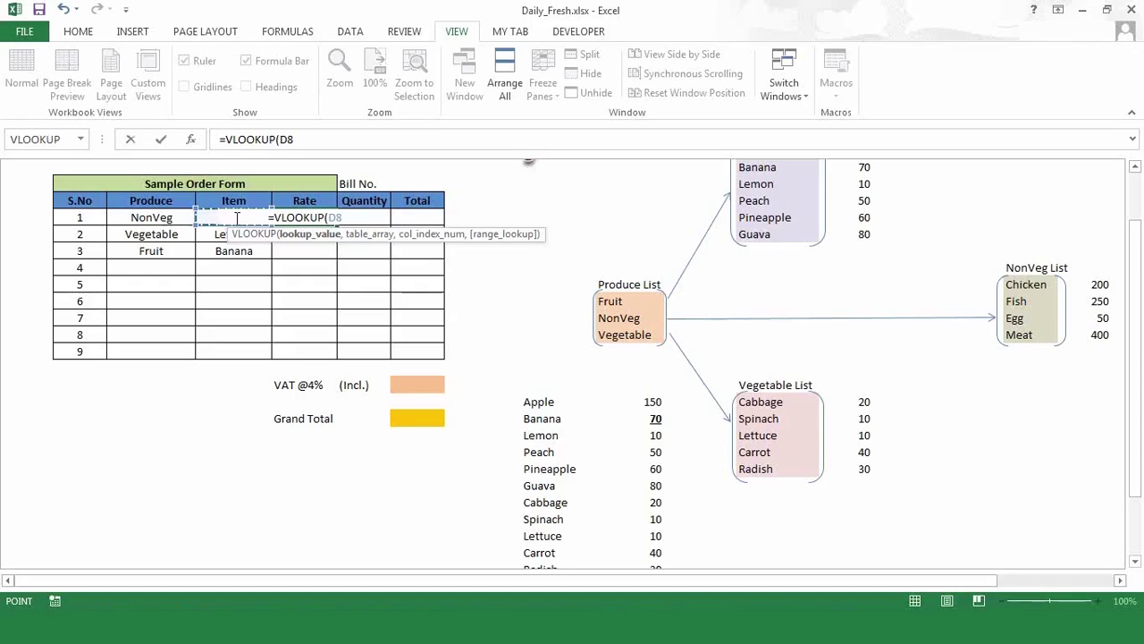
text(,)
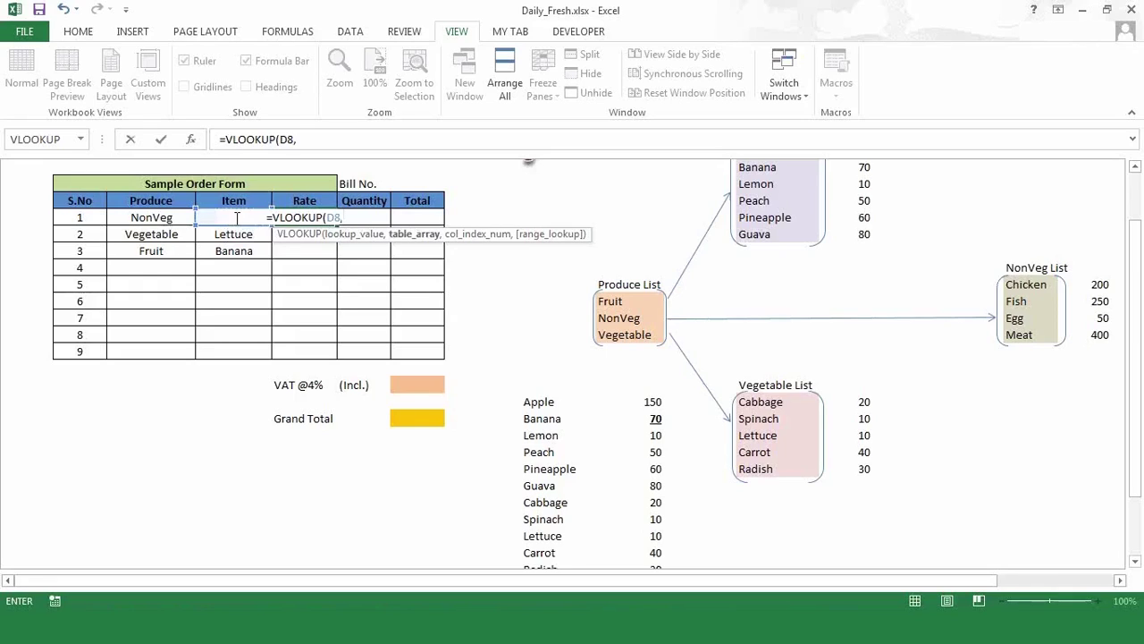
drag(540, 402, 630, 539)
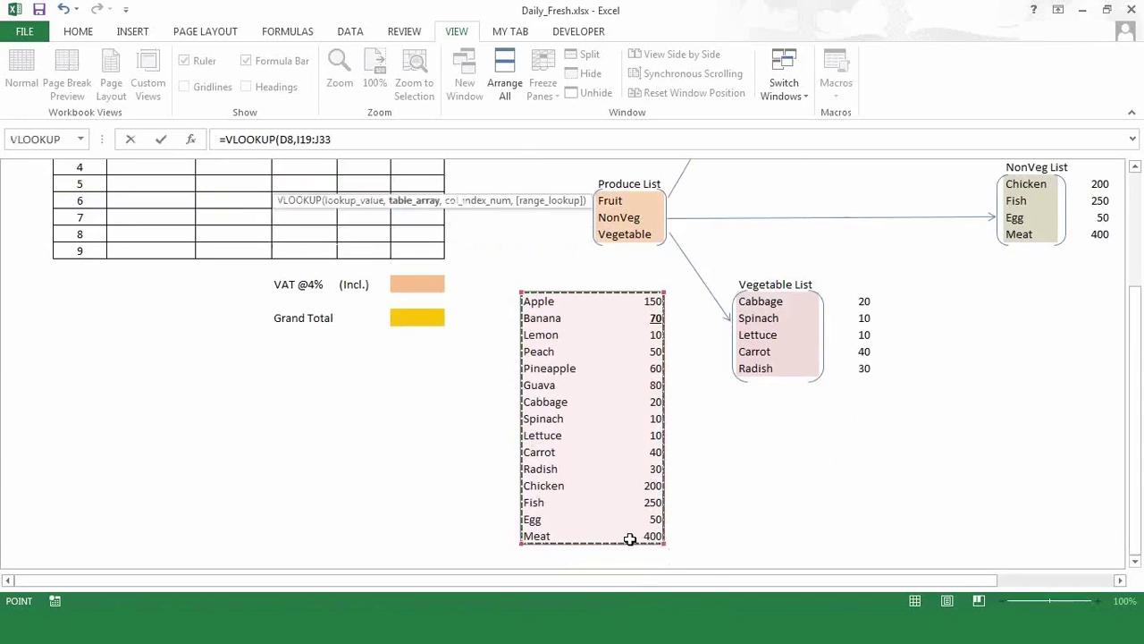
click(387, 143)
text(,)
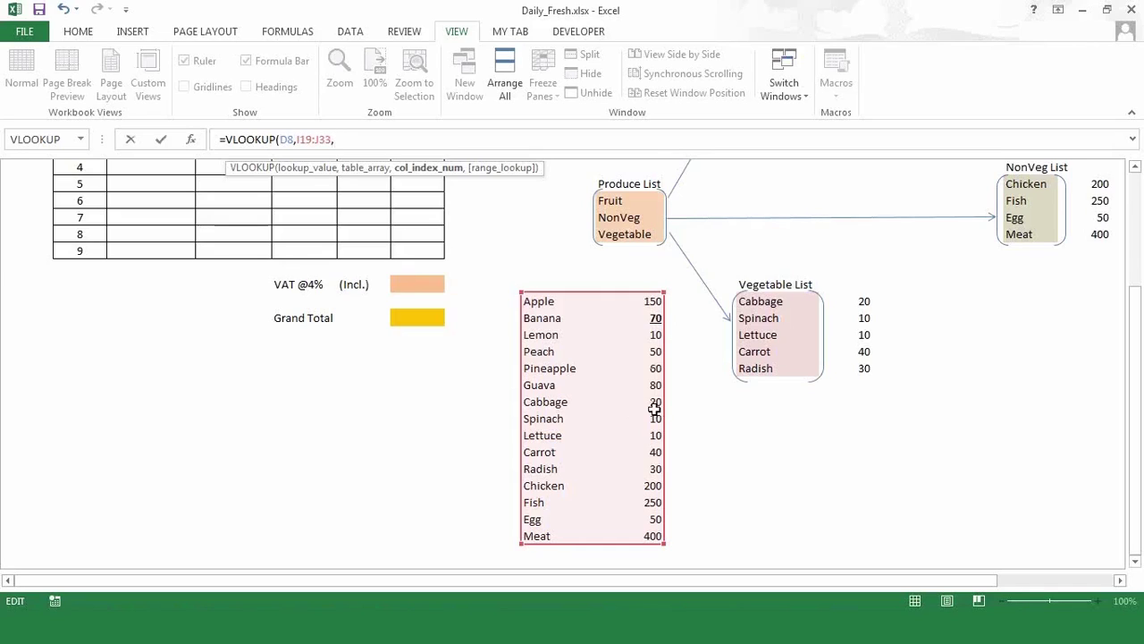
text(2,)
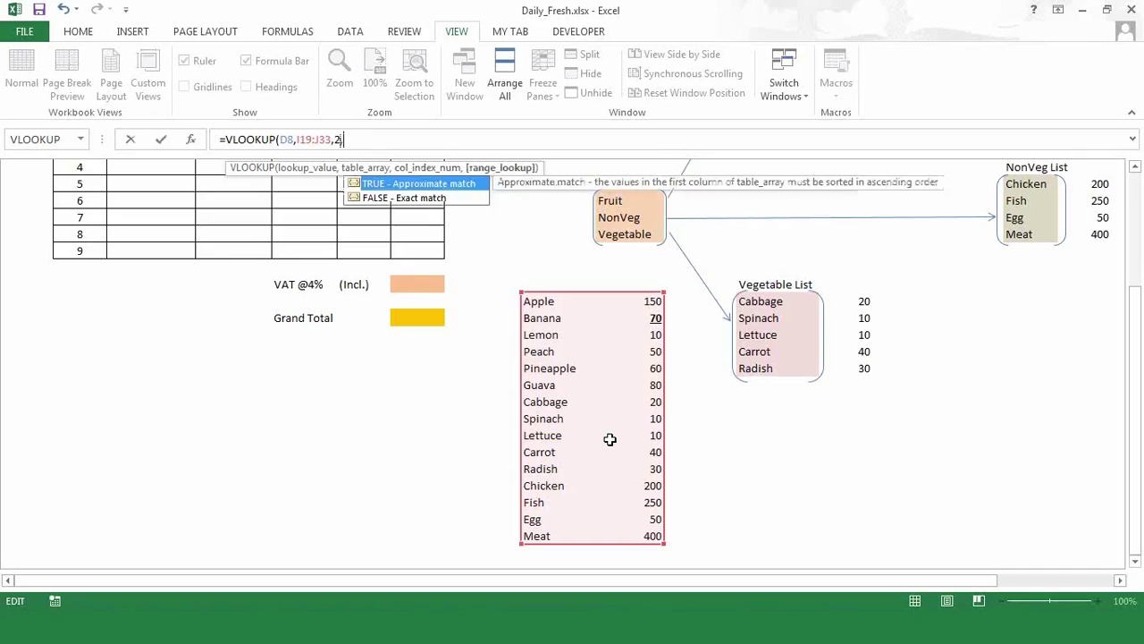
text(0)
text())
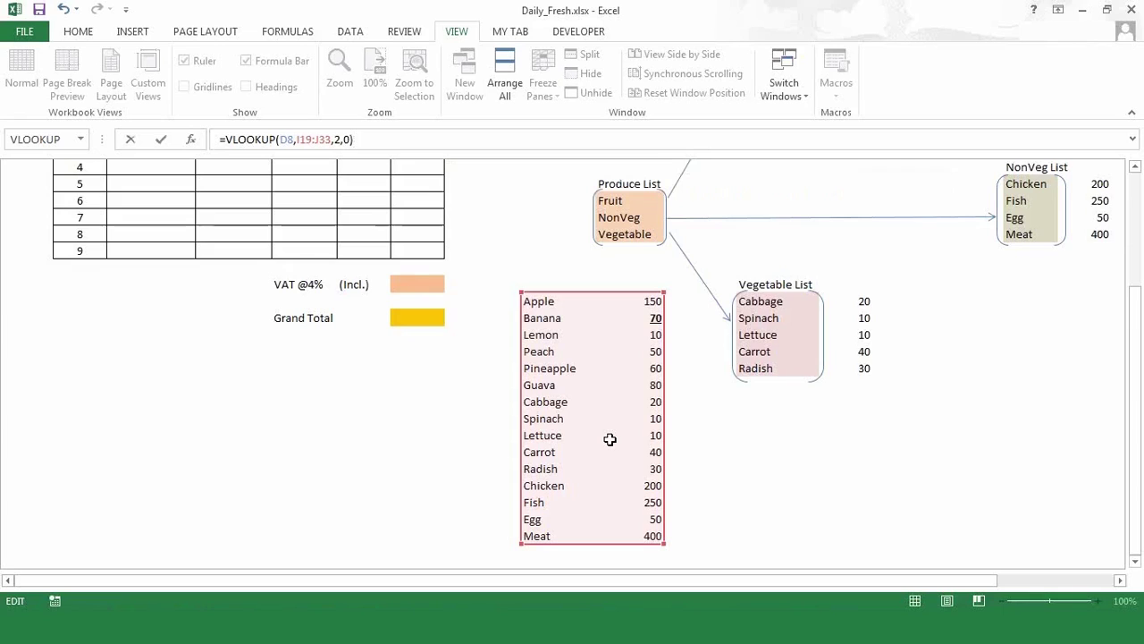
key(Return)
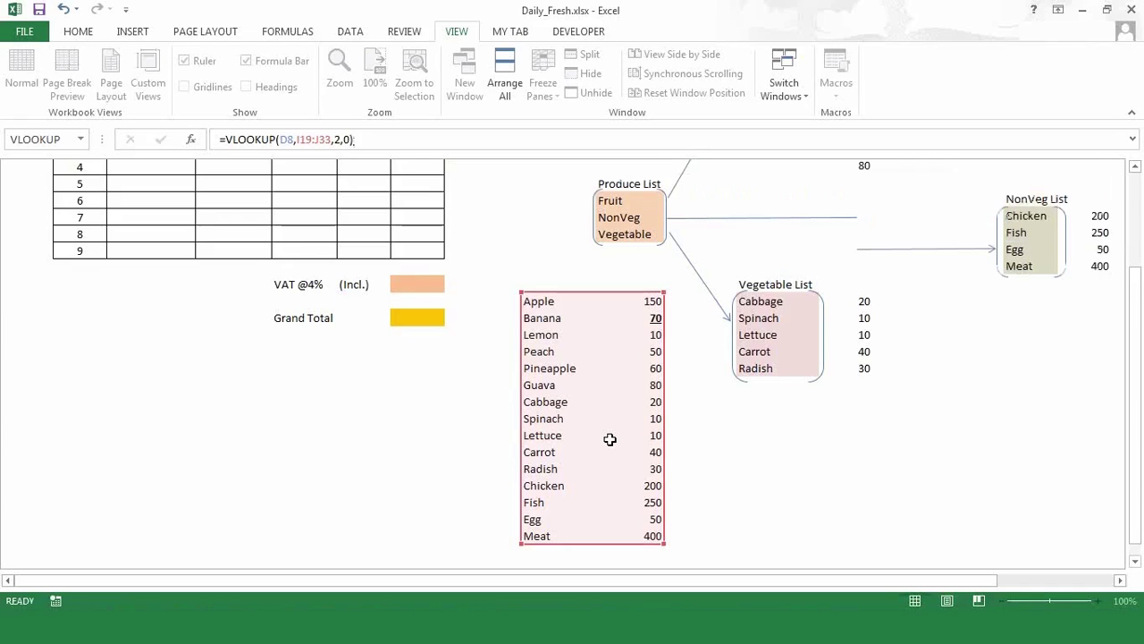
scroll(610, 439, up, 2)
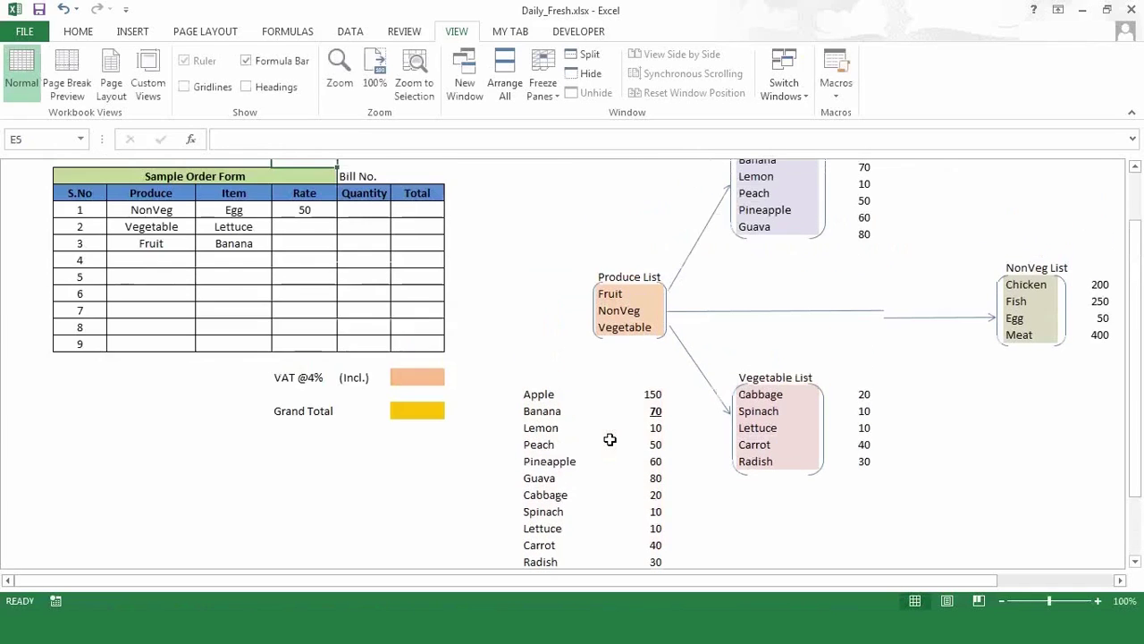
key(Down)
key(Down)
key(Down)
key(Down)
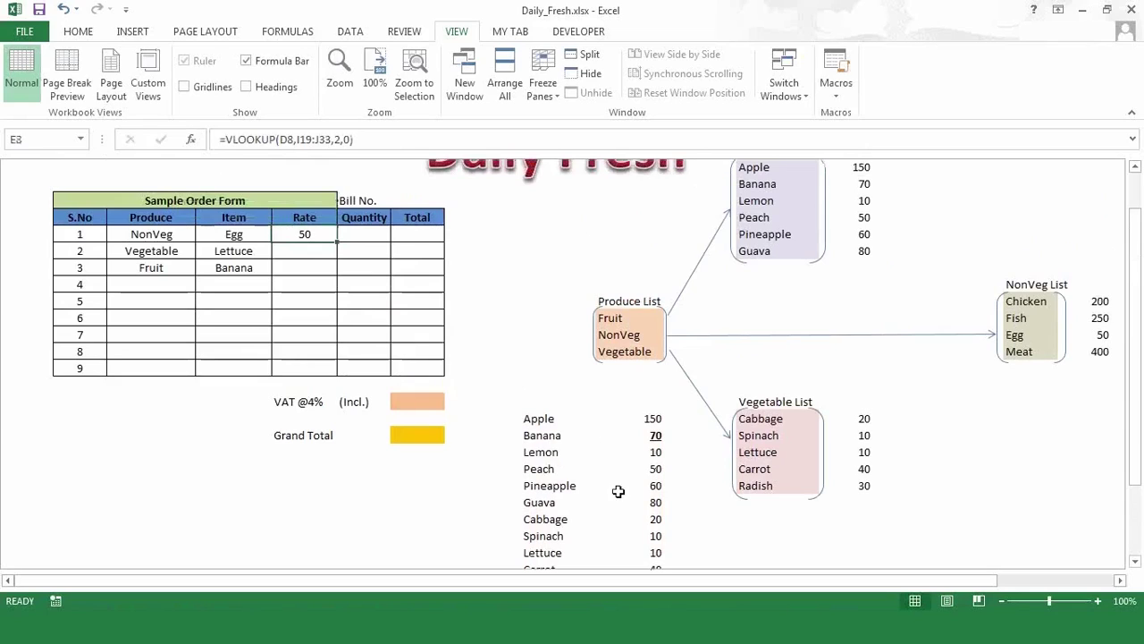
click(544, 535)
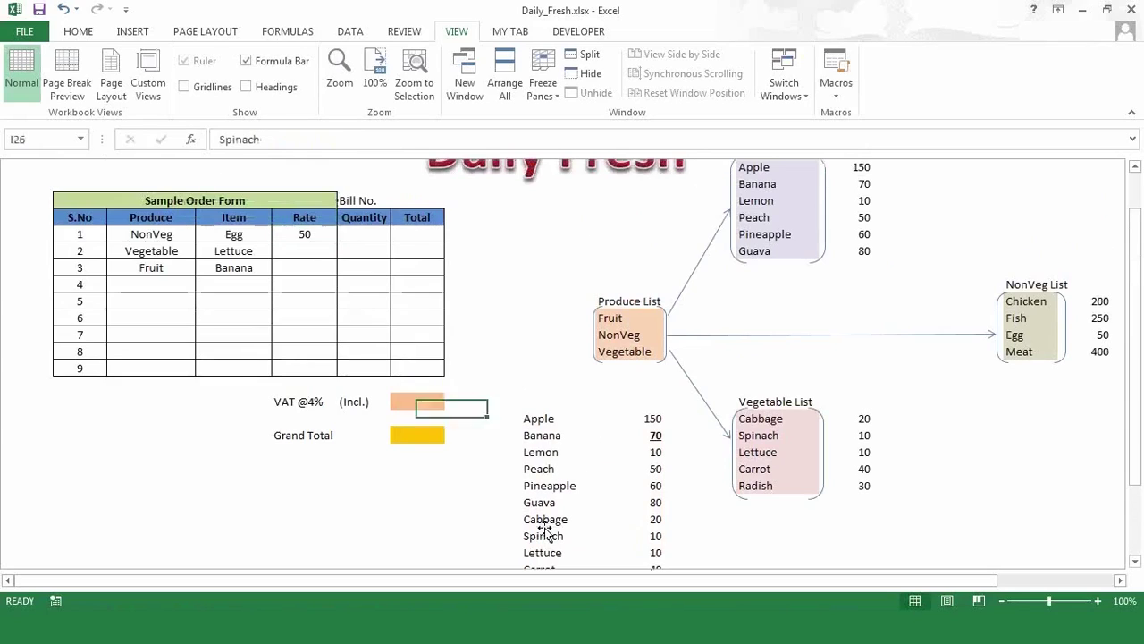
key(Down)
key(Down)
key(Down)
key(Down)
key(Down)
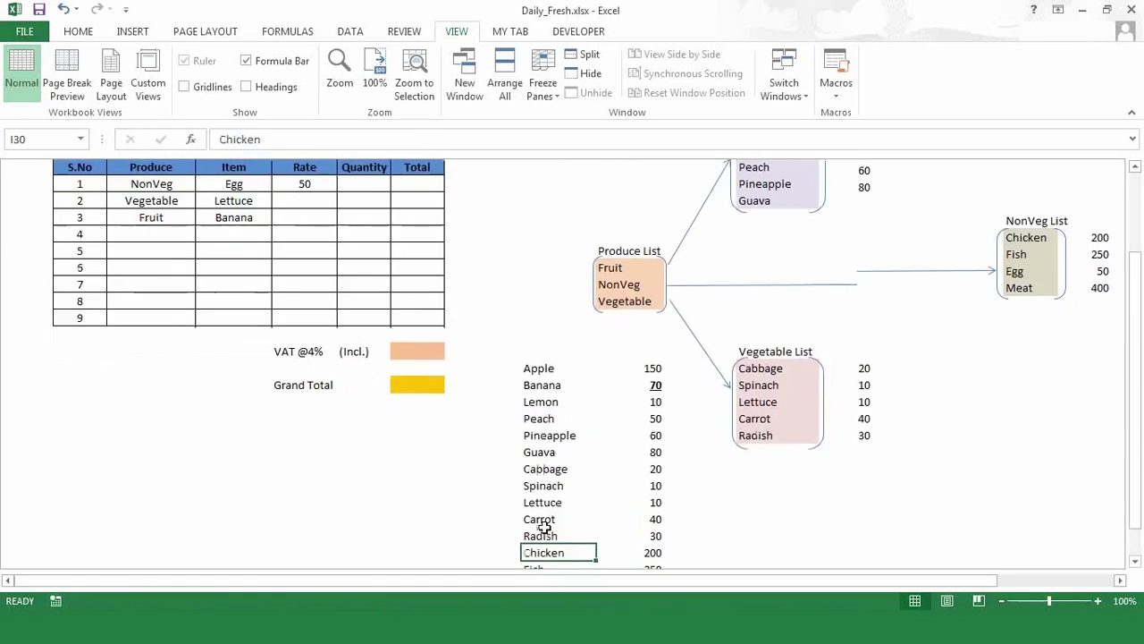
key(Down)
key(Right)
key(Up)
key(Up)
key(Up)
key(Up)
key(Up)
key(Up)
key(Up)
key(Up)
key(Up)
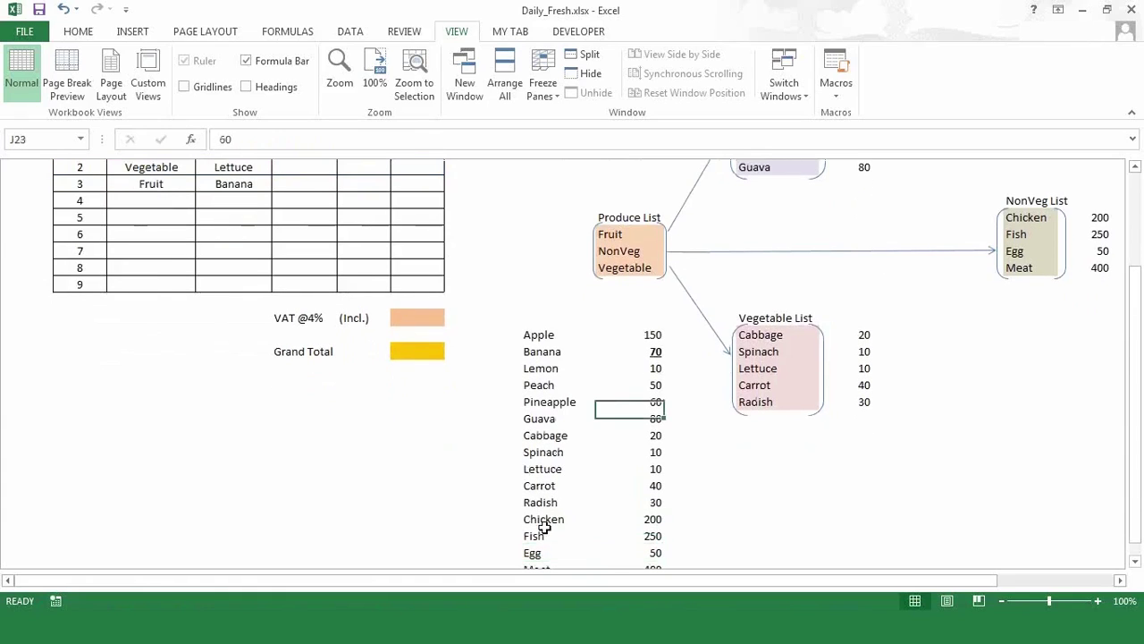
key(Up)
key(Up)
key(Up)
key(Up)
key(Up)
key(Up)
key(Up)
key(Up)
key(Up)
key(Up)
key(Up)
key(Up)
key(Up)
key(Up)
key(Up)
key(Up)
key(Up)
key(Up)
key(Up)
key(Up)
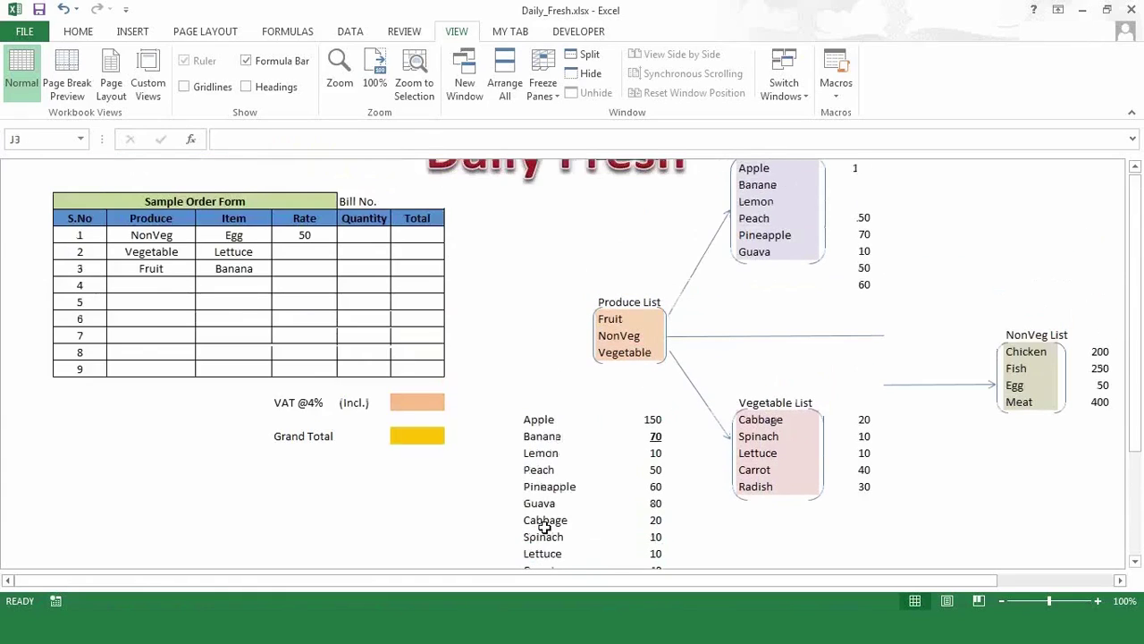
click(304, 285)
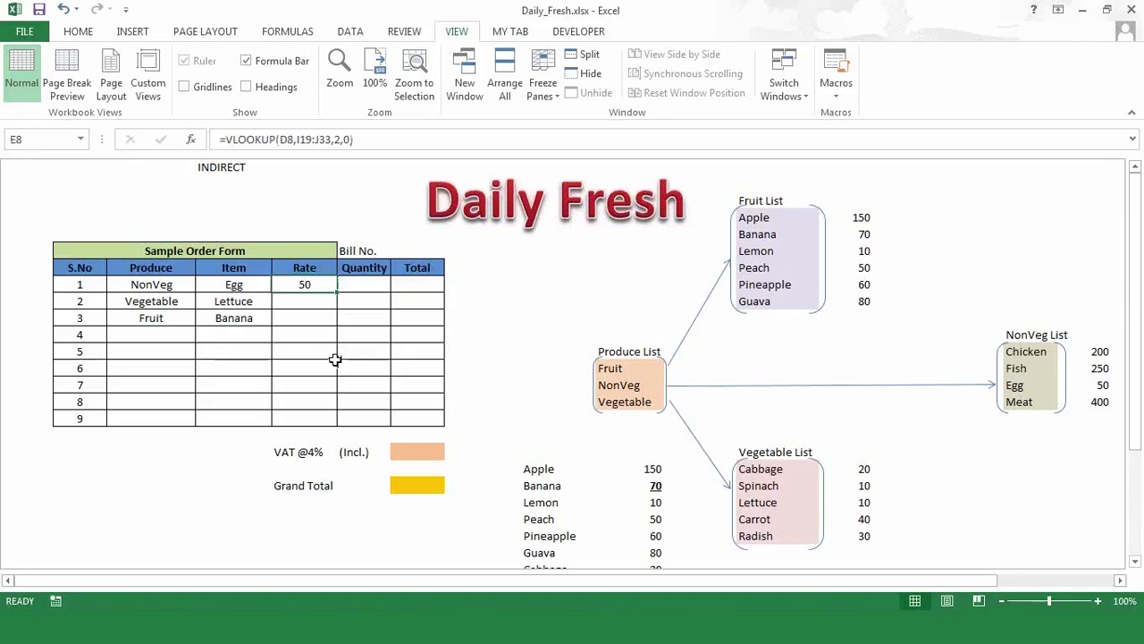
key(Right)
key(Down)
key(Left)
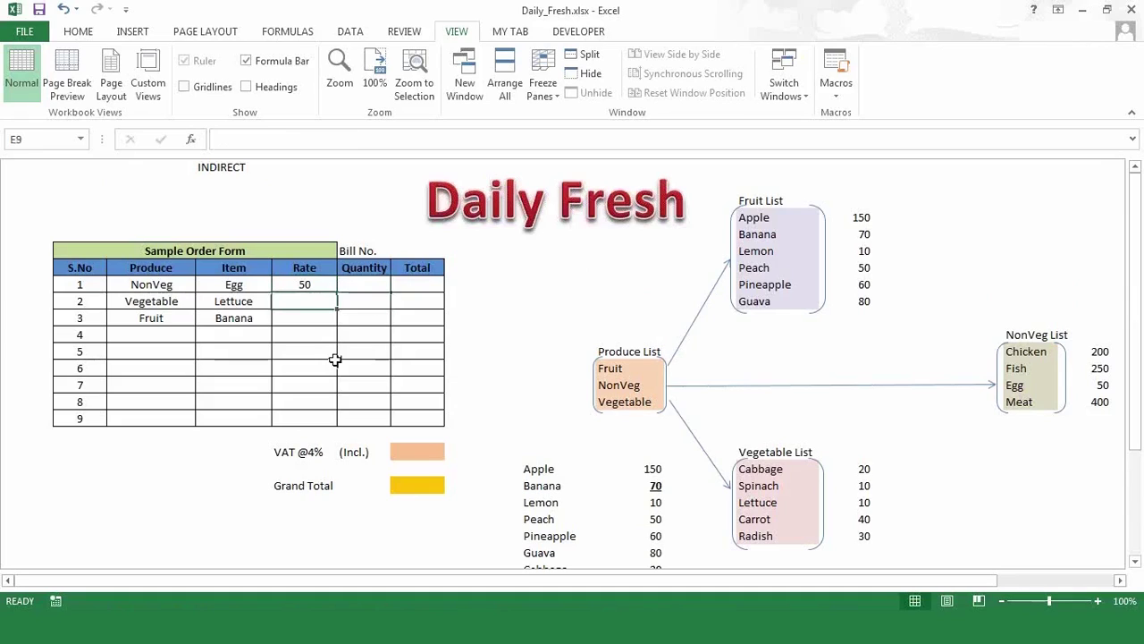
key(Down)
key(Up)
key(Up)
key(Up)
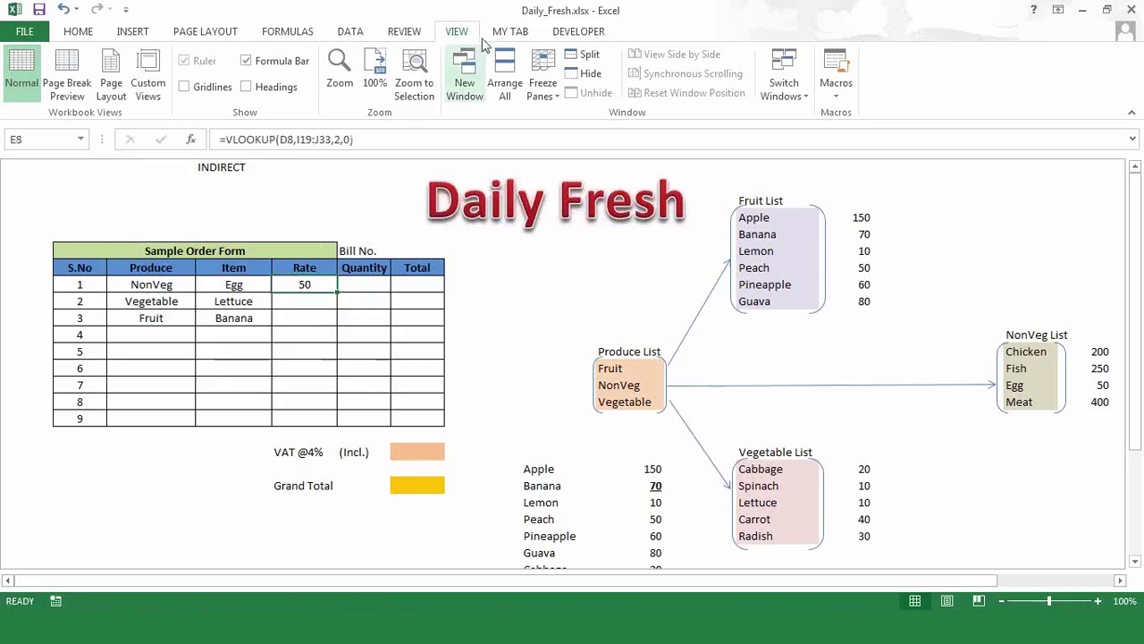
- Turn on sheet Headings and inspect the Rate lookup formula in E8
click(248, 90)
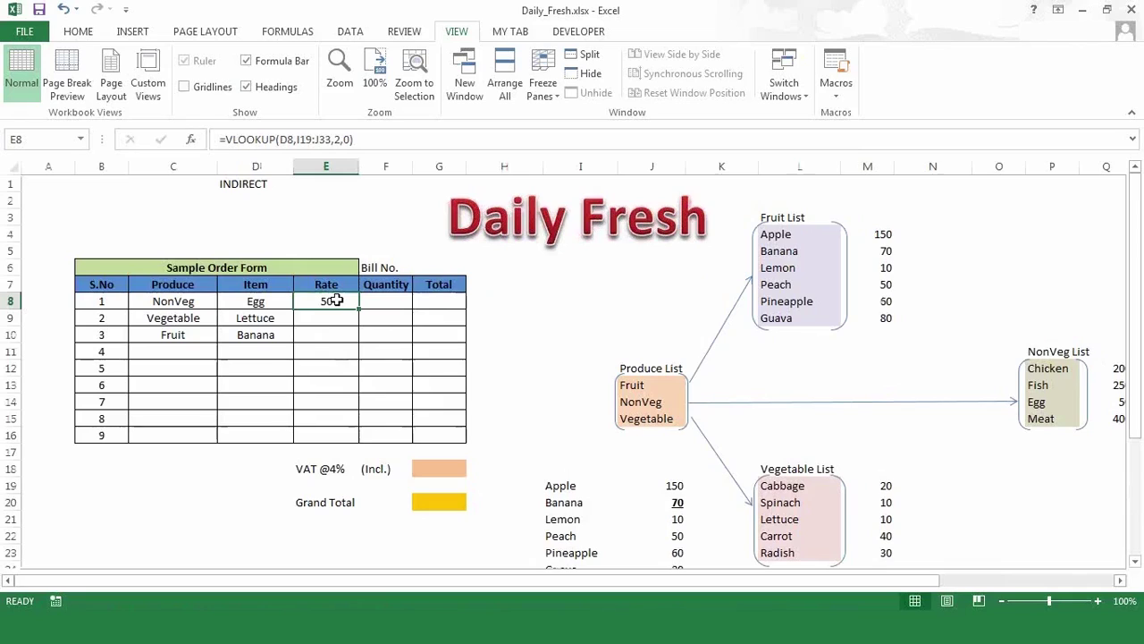
click(330, 321)
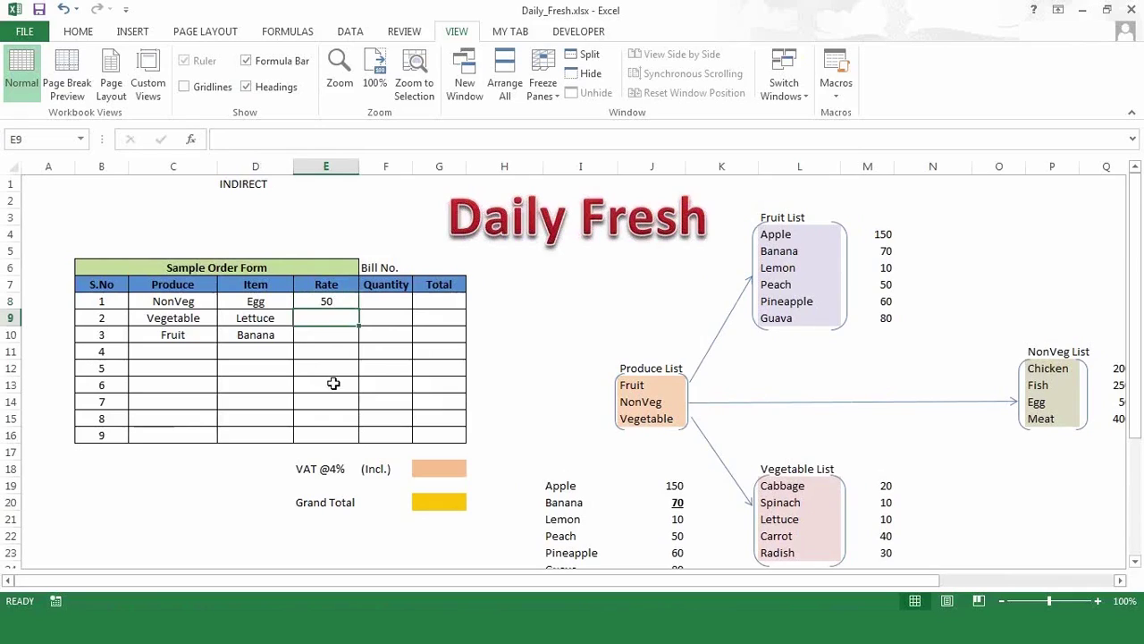
click(331, 303)
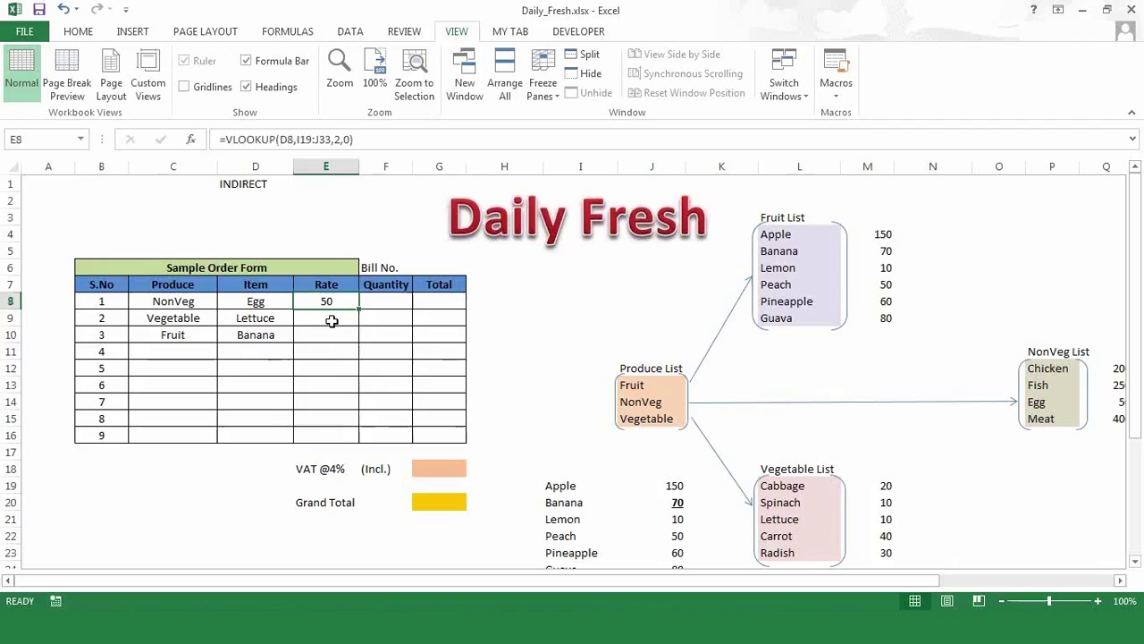
click(333, 318)
- Copy E8's lookup into Lettuce's Rate cell E9 with Ctrl+D, then delete it
click(331, 304)
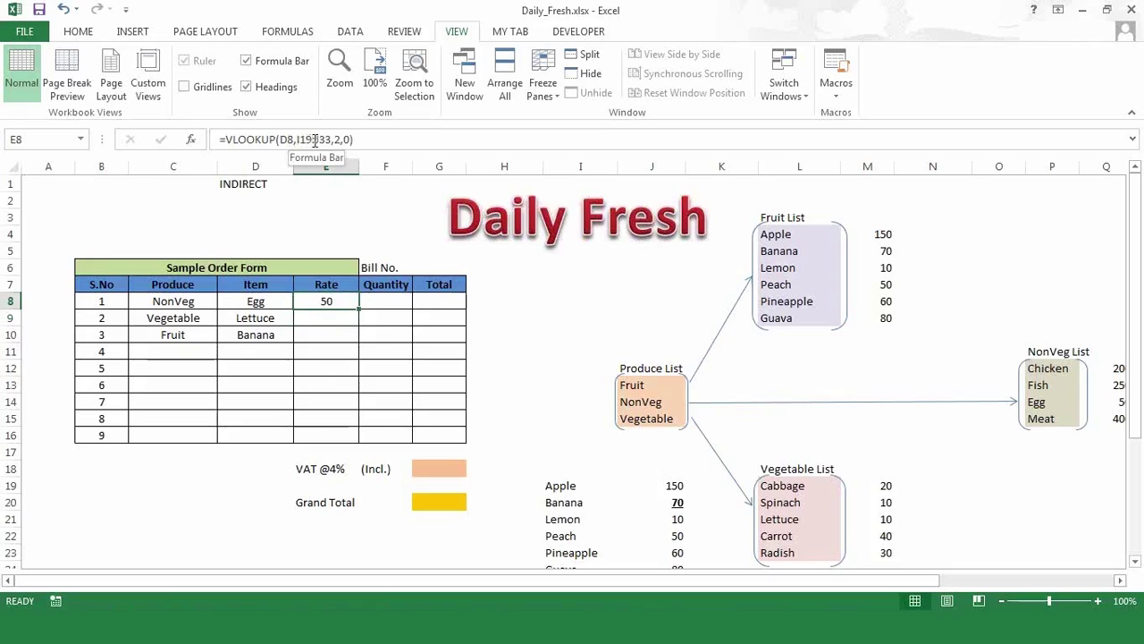
click(336, 322)
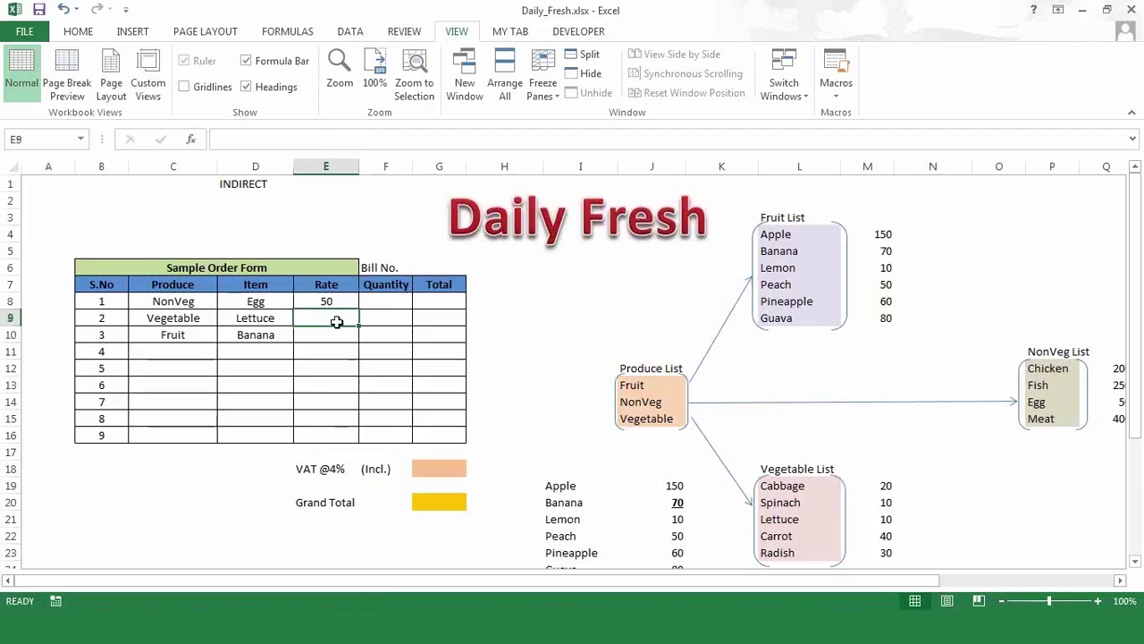
key(ctrl+d)
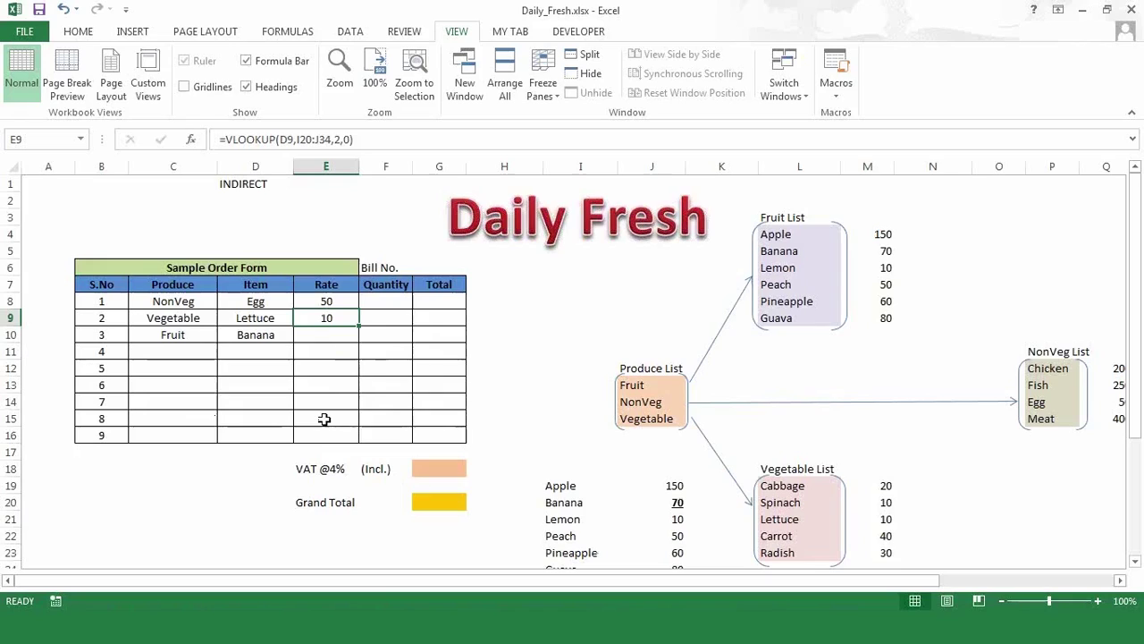
key(Delete)
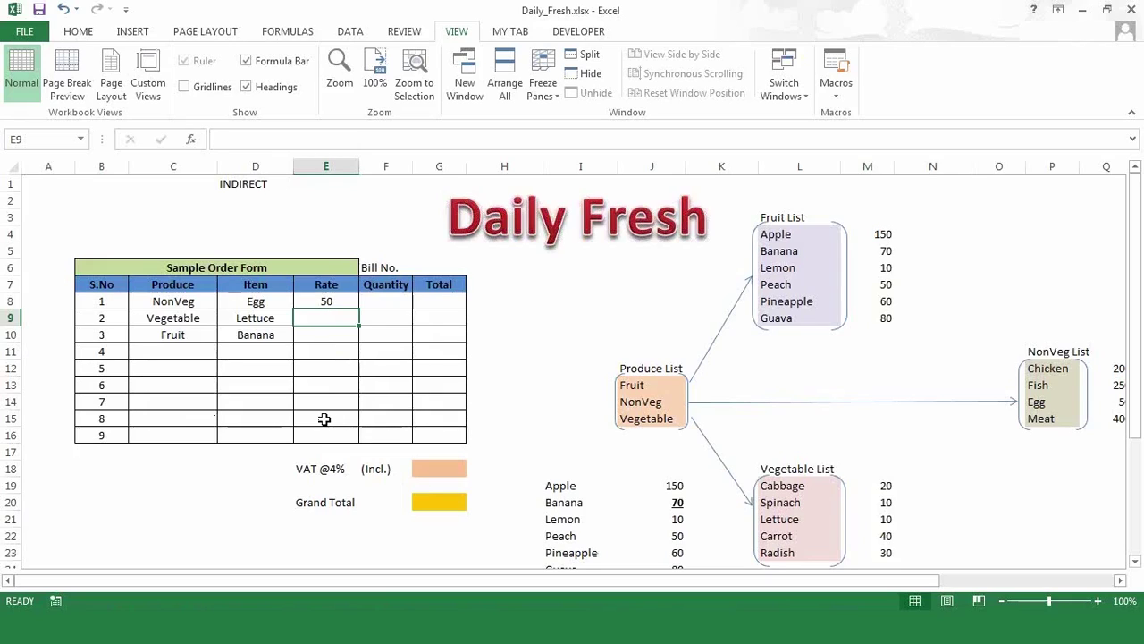
- Lock E8's lookup range to $I$19:$J$33 with F4, keeping Egg's Rate at 50
key(Up)
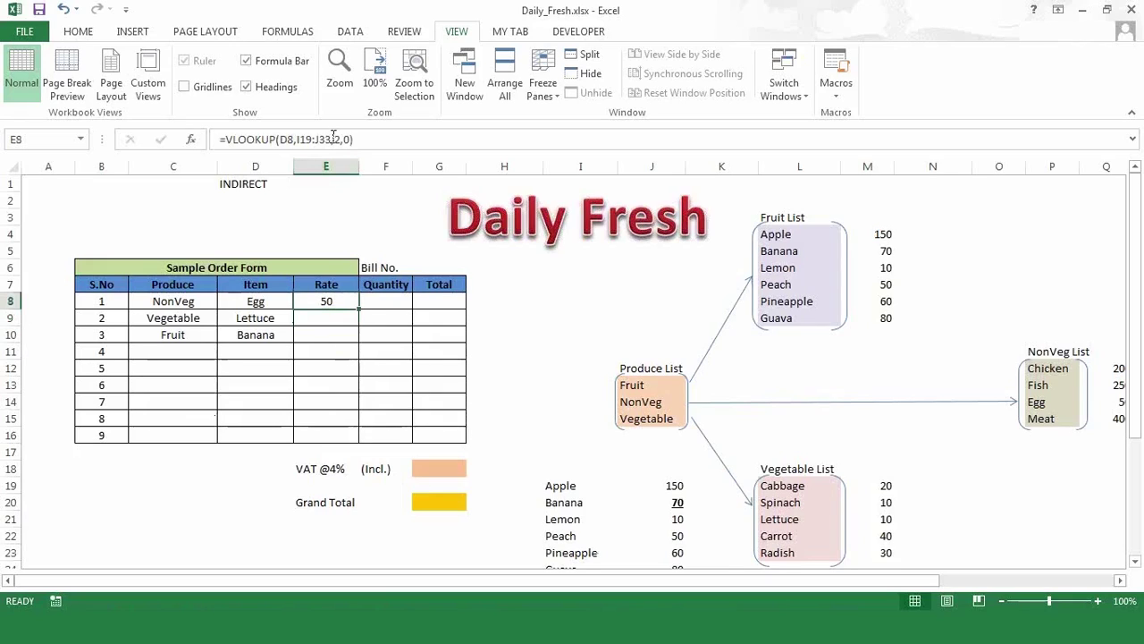
drag(332, 138, 297, 141)
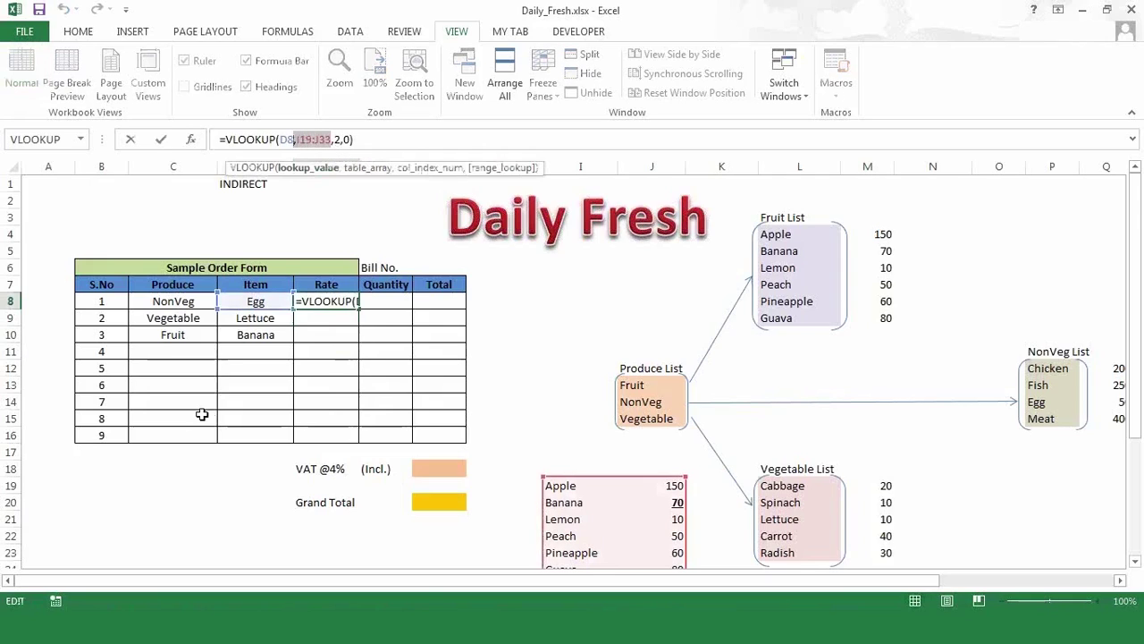
key(shift+Right)
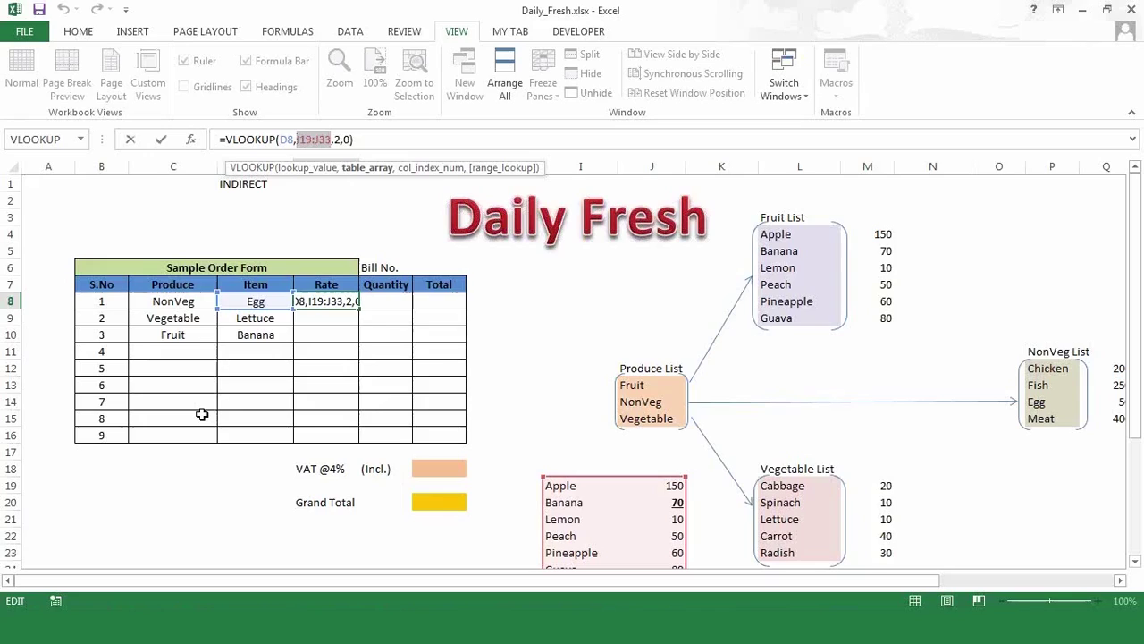
key(F4)
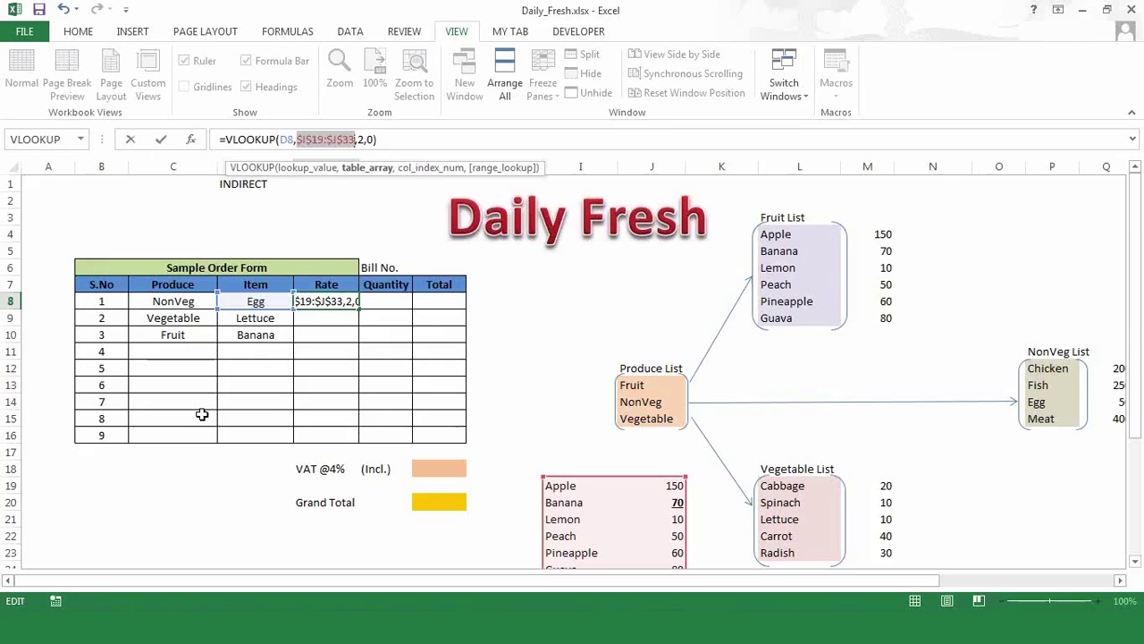
key(Return)
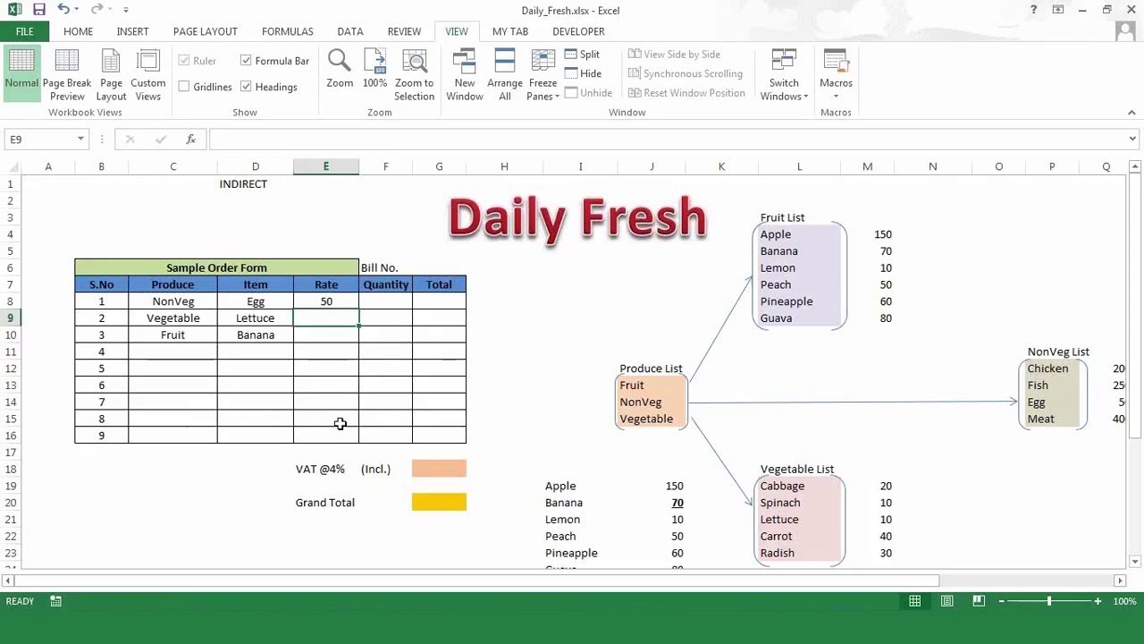
- Fill E9 from E8 so Lettuce's Rate shows 10, and inspect its D9 reference
key(ctrl+d)
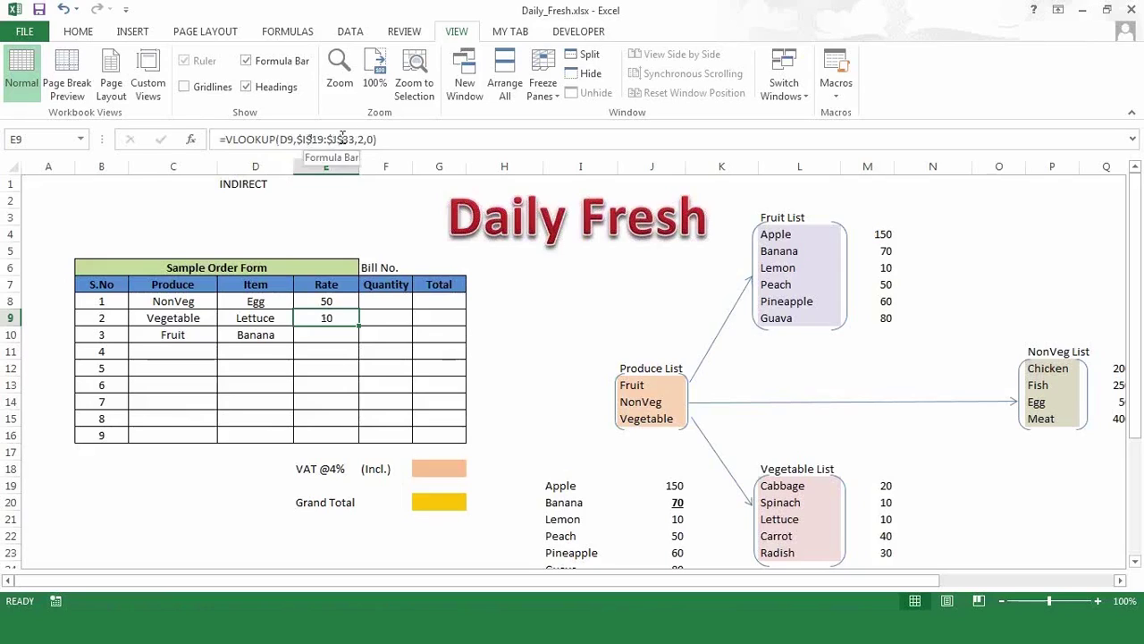
click(280, 140)
double_click(286, 140)
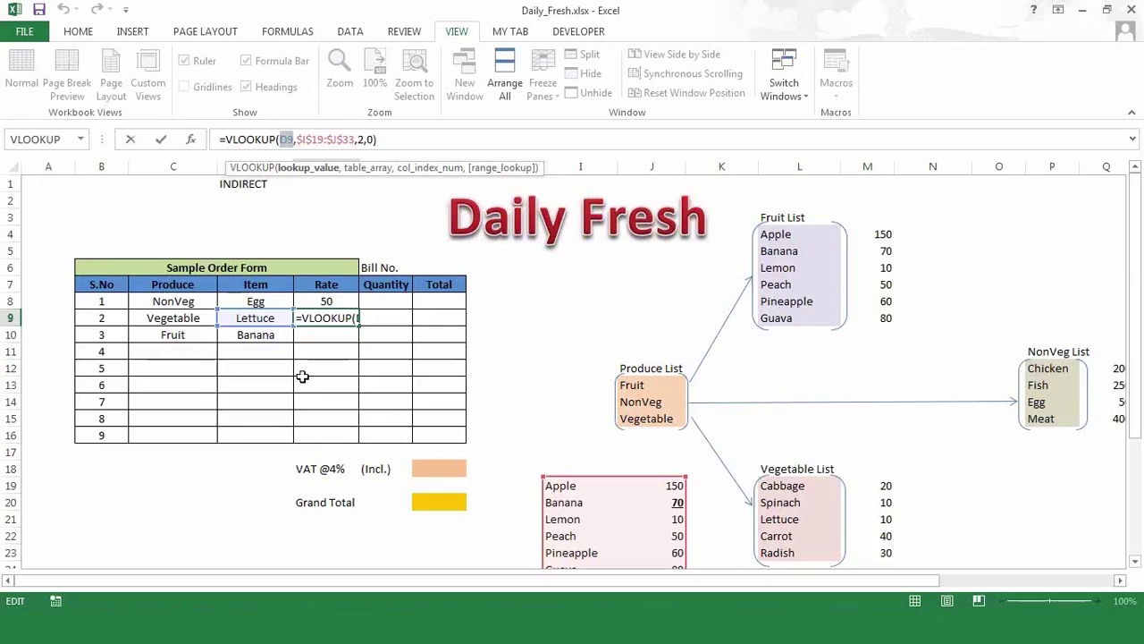
key(ctrl+Return)
- Begin anchoring E8's lookup value by typing $ before D8
key(Up)
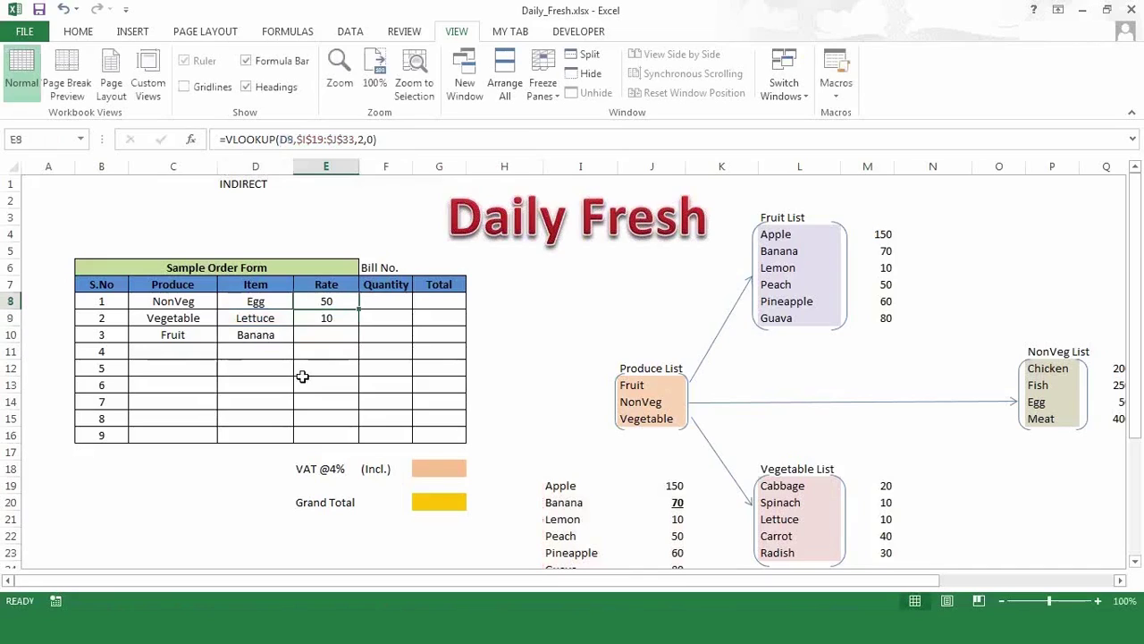
click(281, 140)
text($)
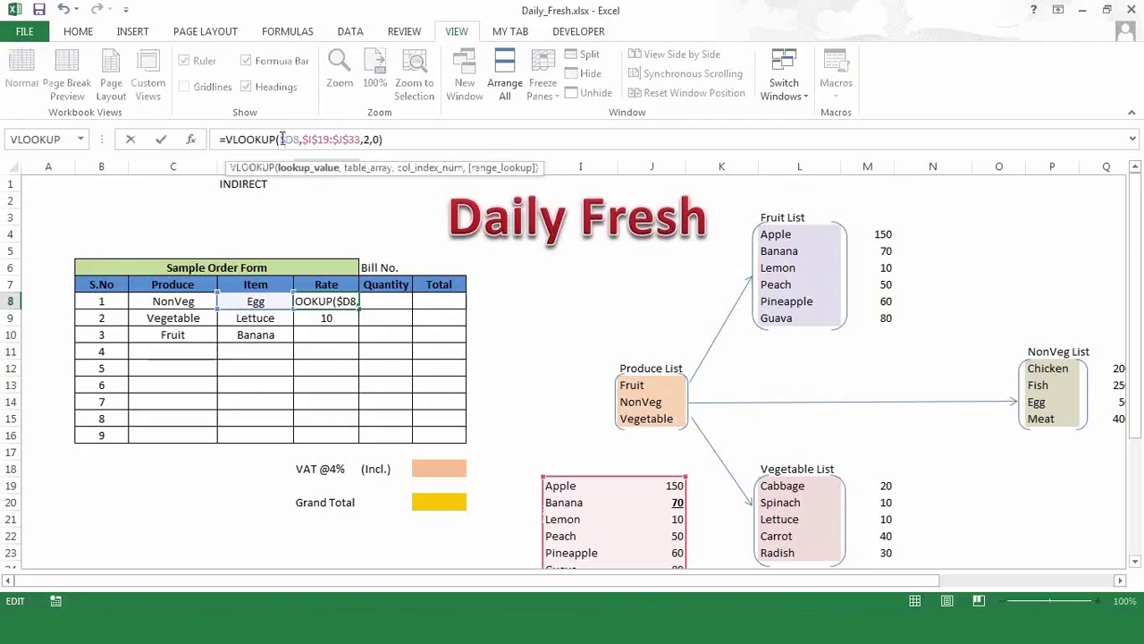
- Commit E8's formula as =VLOOKUP($D8,$I$19:$J$33,2,0)
drag(280, 139, 362, 140)
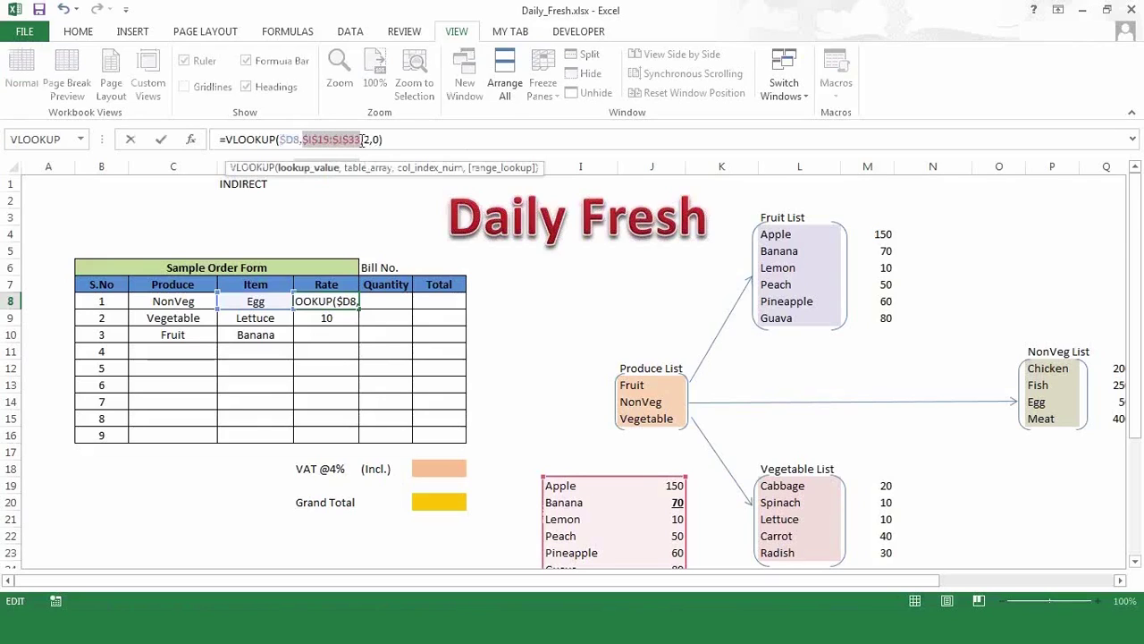
double_click(292, 139)
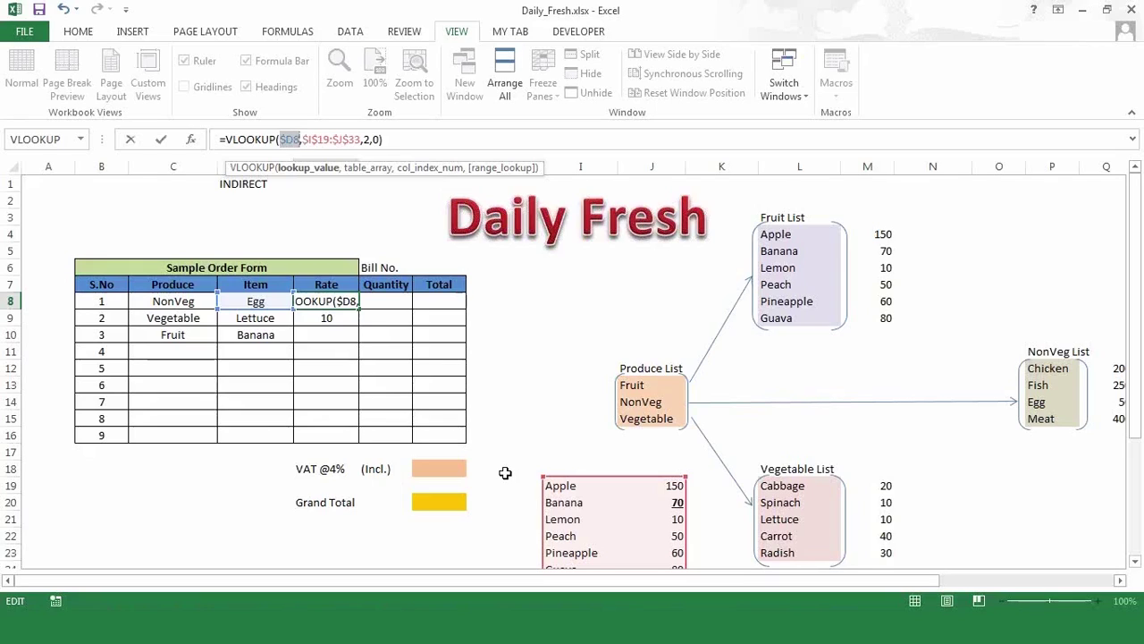
click(411, 137)
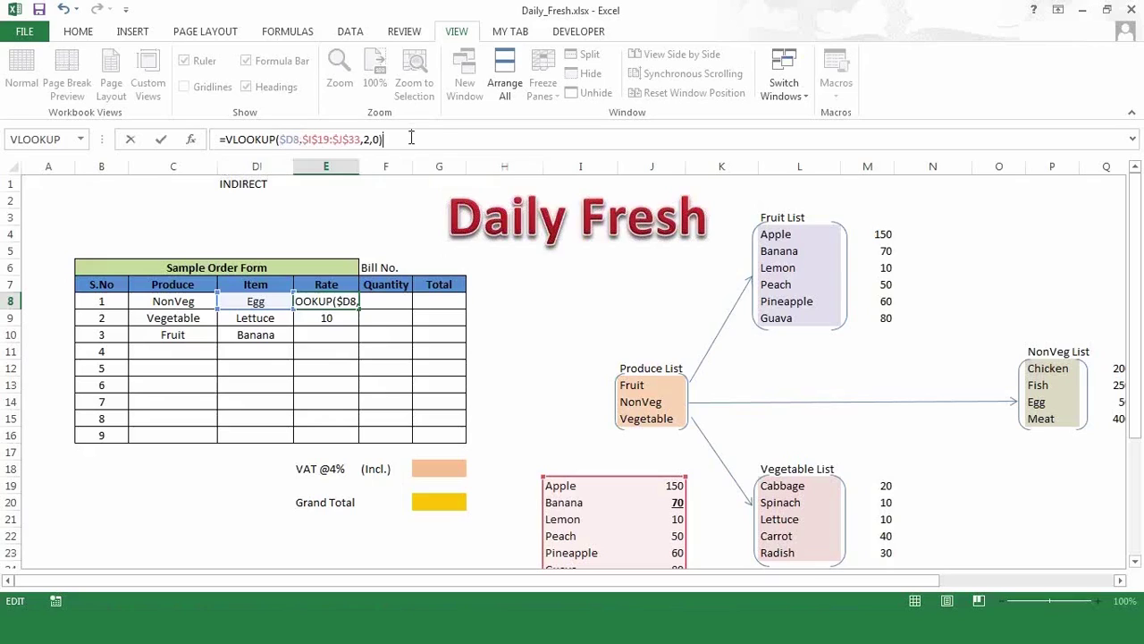
key(Return)
- Fill the Rate lookup down E8:E16, giving Banana 70 and #N/A on empty rows
key(Up)
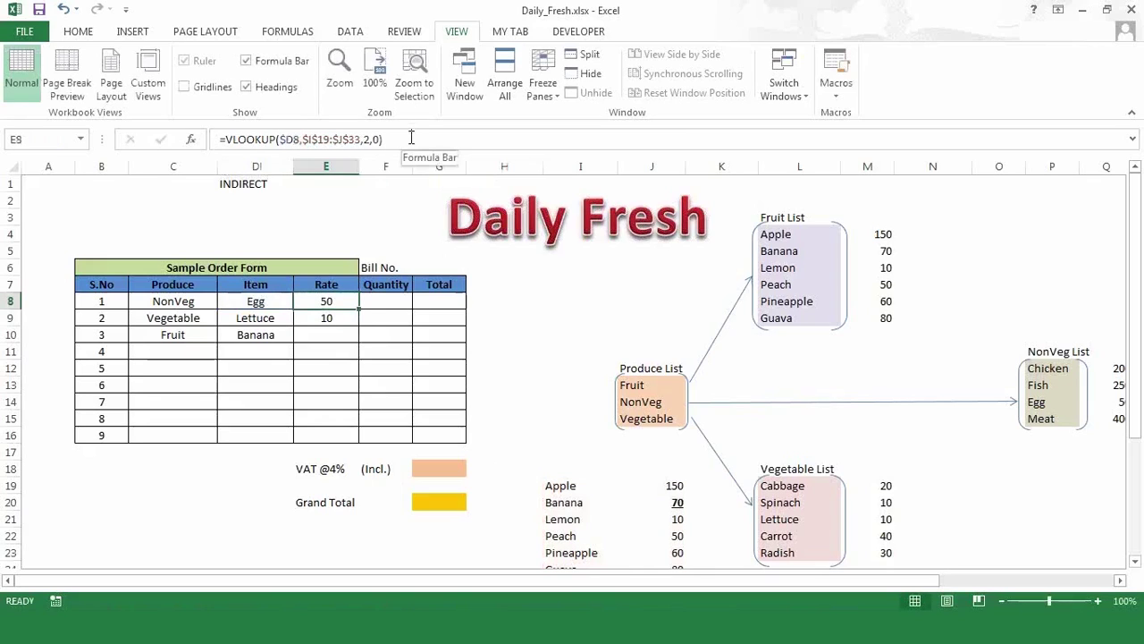
key(shift+Down)
key(shift+Down)
key(shift+Down)
key(shift+Down)
key(shift+Down)
key(shift+Down)
key(shift+Down)
key(shift+Down)
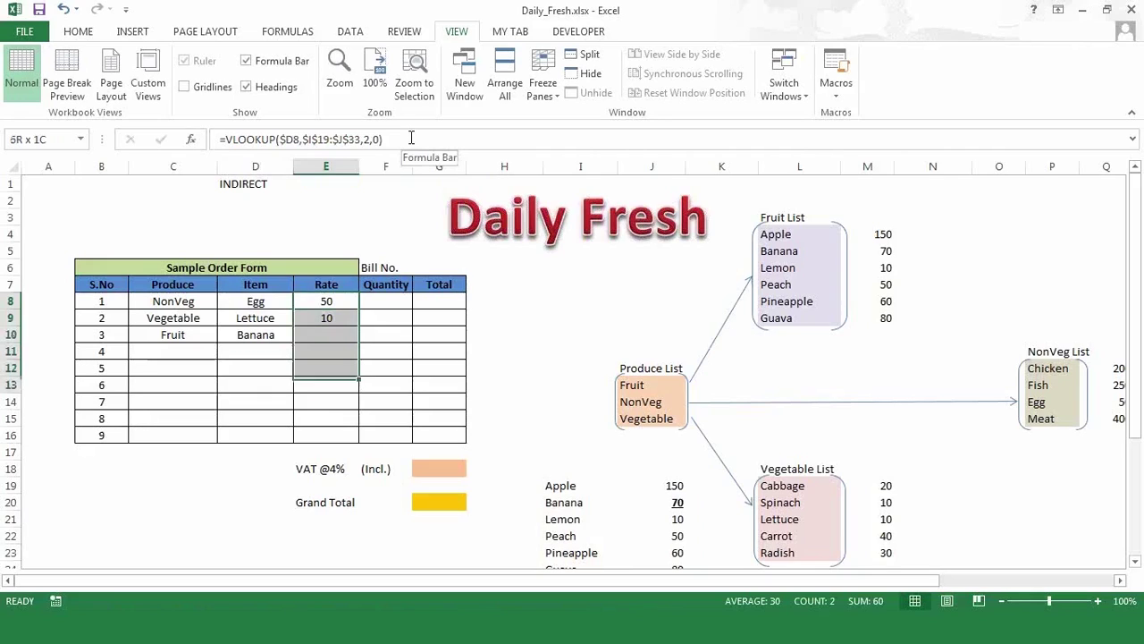
key(ctrl+d)
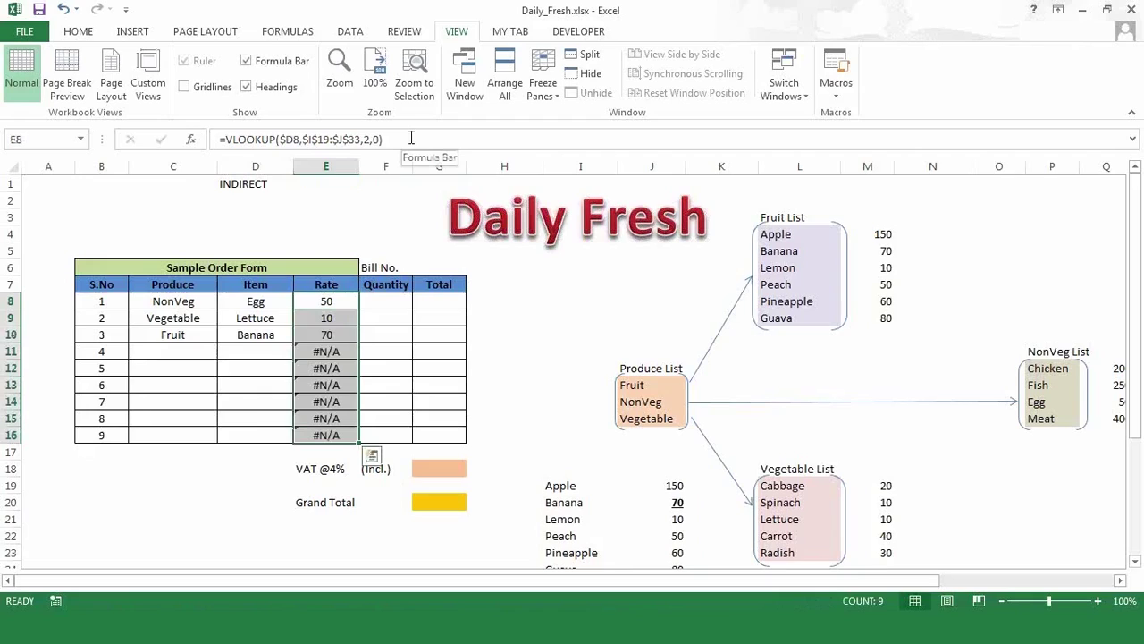
key(Up)
key(Down)
key(Down)
key(Down)
key(Down)
key(Down)
key(Down)
key(Down)
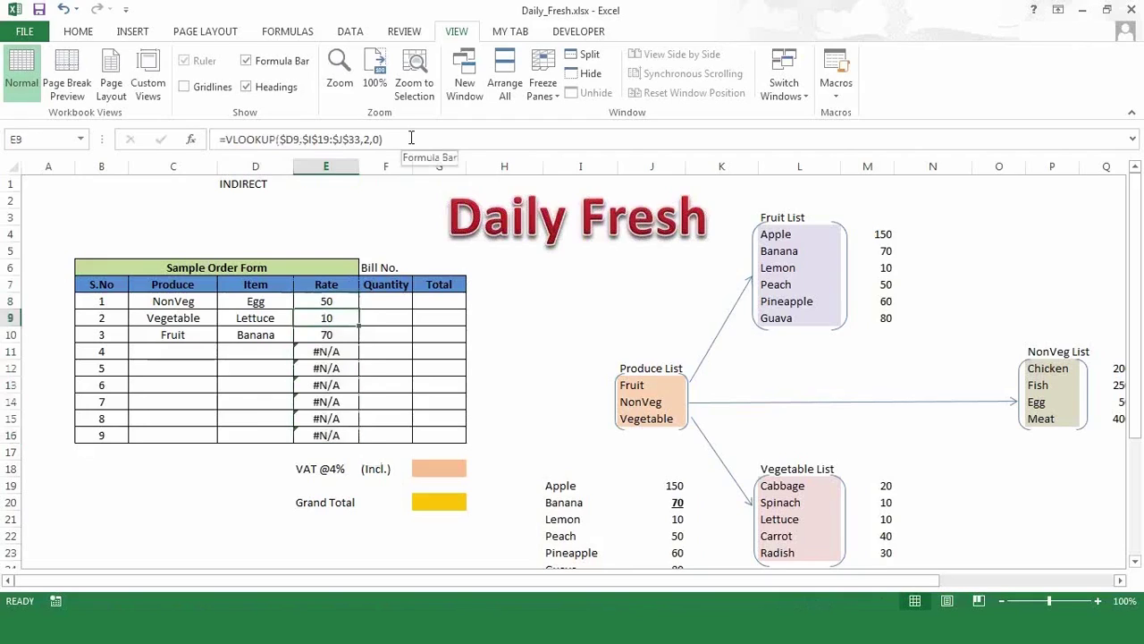
- Paste E8's Rate formula into Quantity cell F8, then clear F8 again
key(Up)
key(Up)
key(Up)
key(Up)
key(Up)
key(Up)
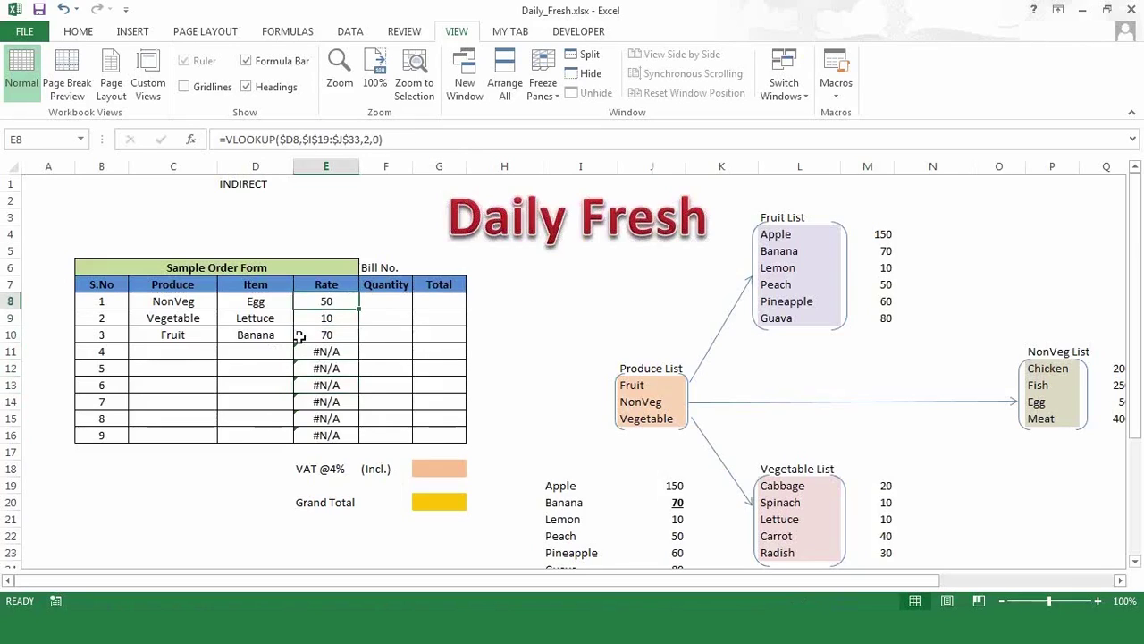
drag(268, 348, 259, 435)
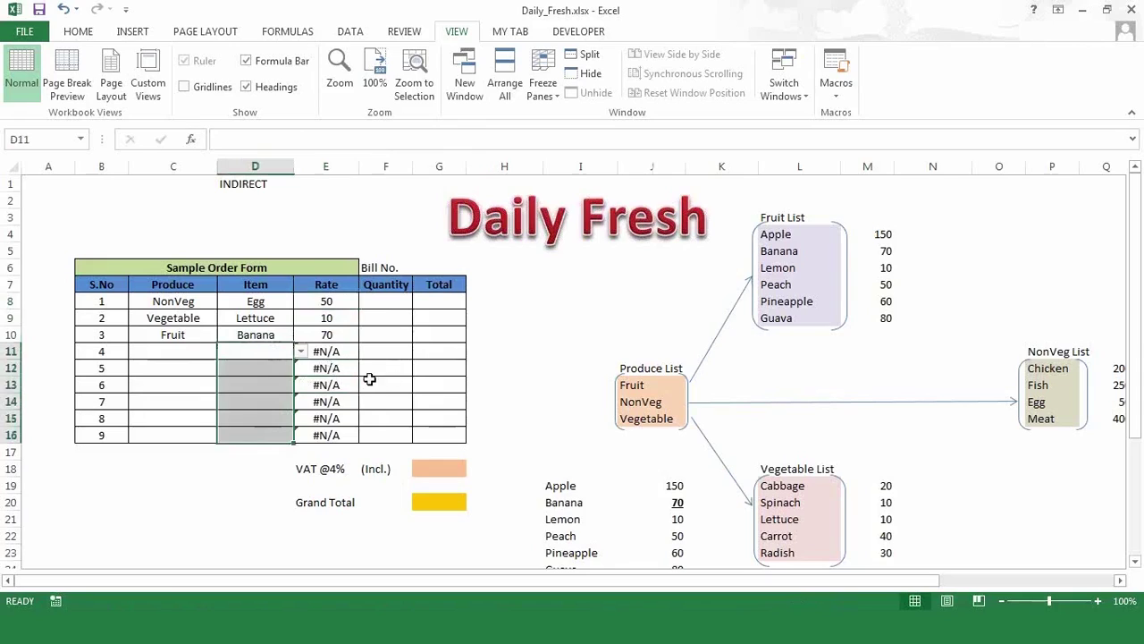
click(403, 374)
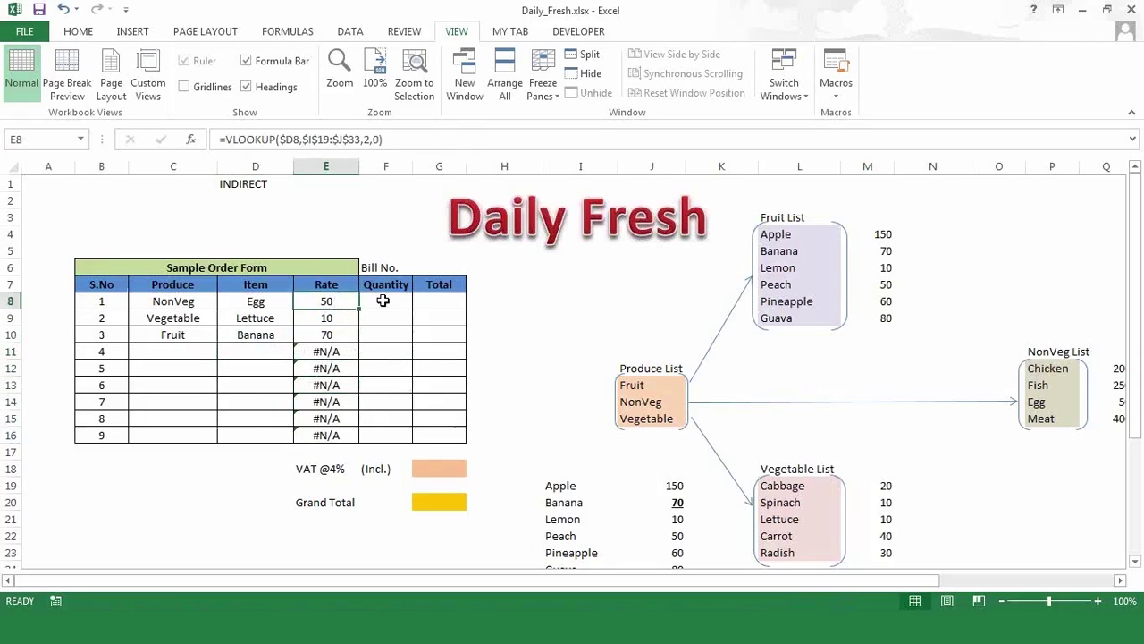
click(382, 301)
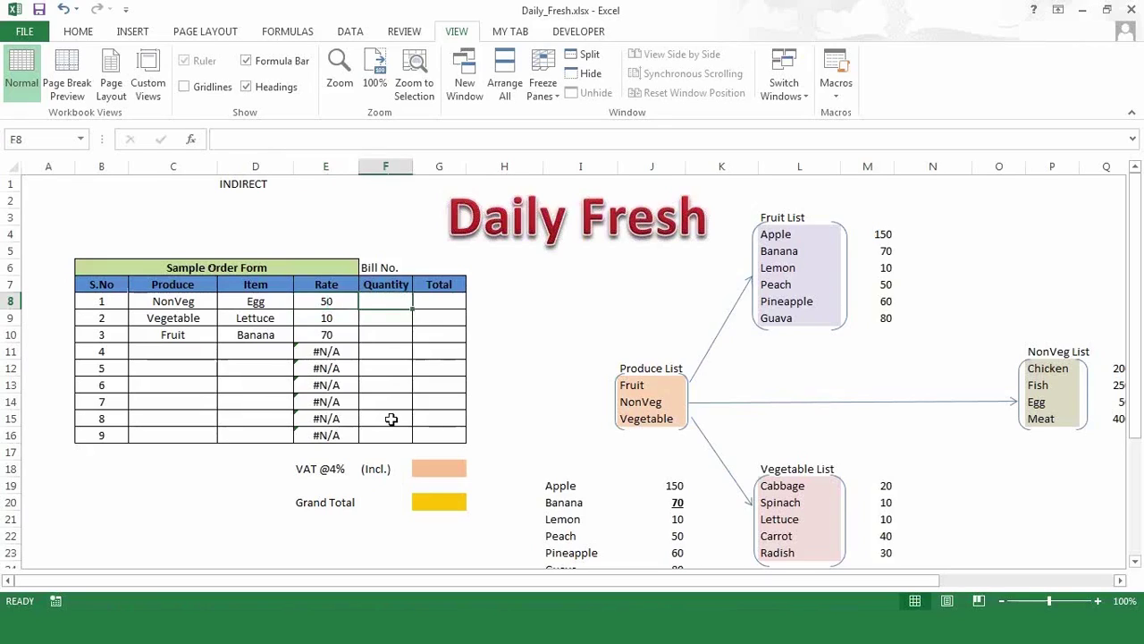
click(329, 300)
key(ctrl+c)
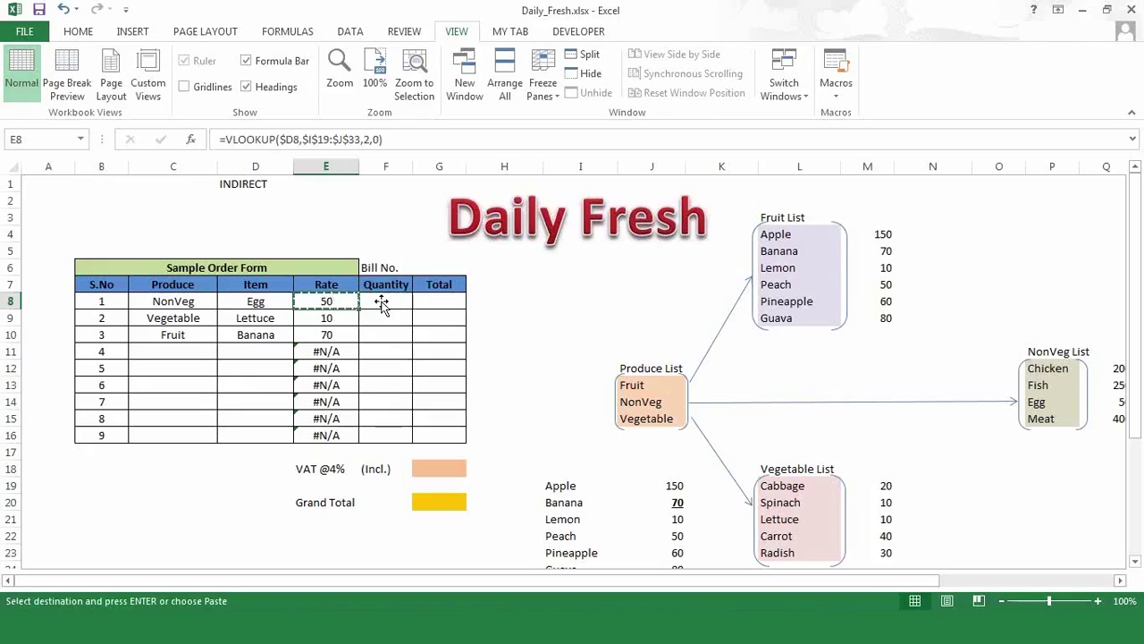
click(387, 301)
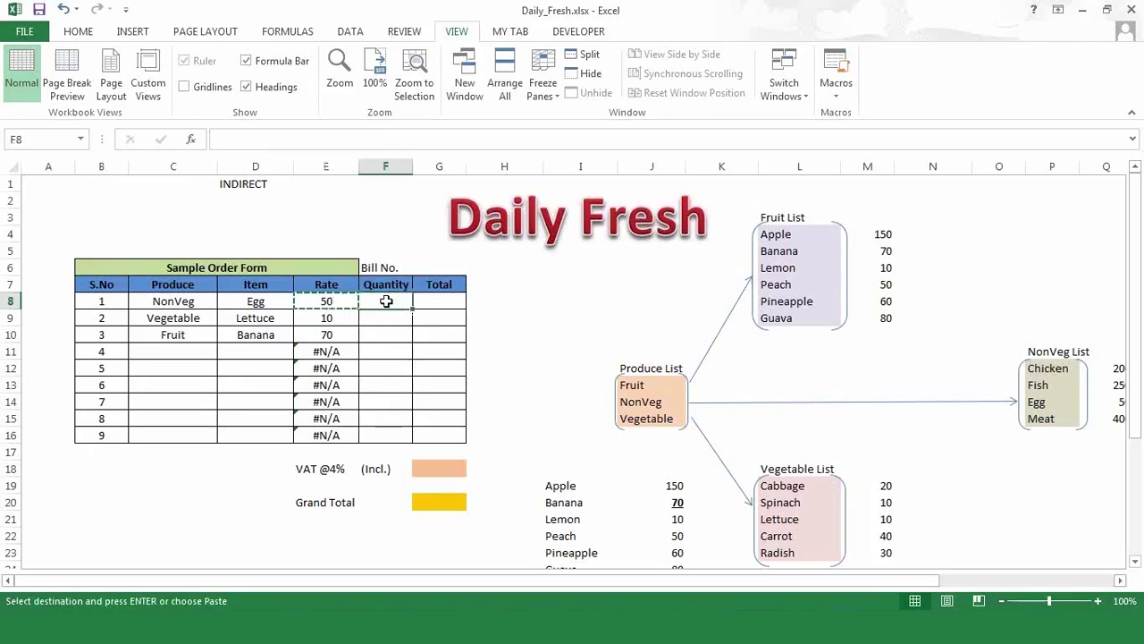
key(ctrl+v)
key(Escape)
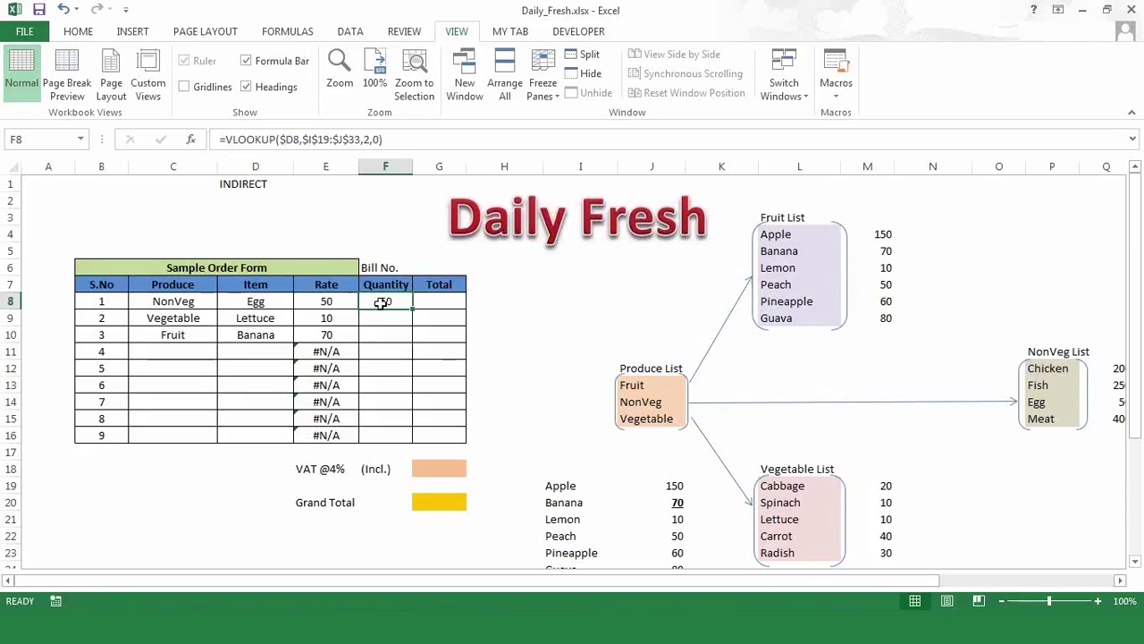
key(Delete)
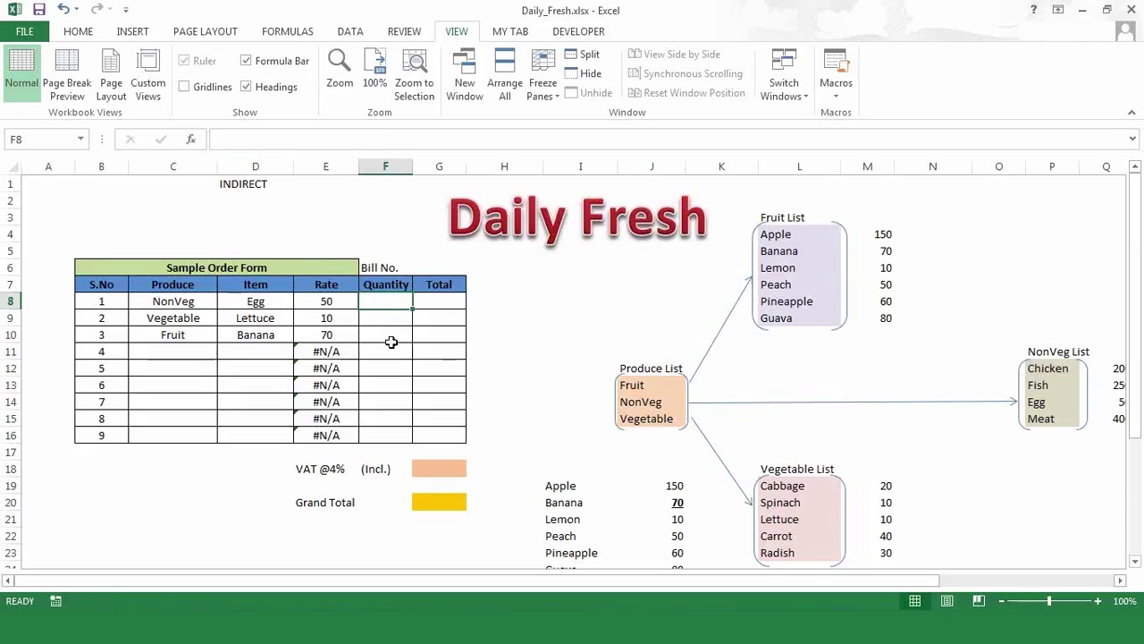
key(Left)
- Change $D8 to D8 so E8 reads =VLOOKUP(D8,$I$19:$J$33,2,0)
click(286, 141)
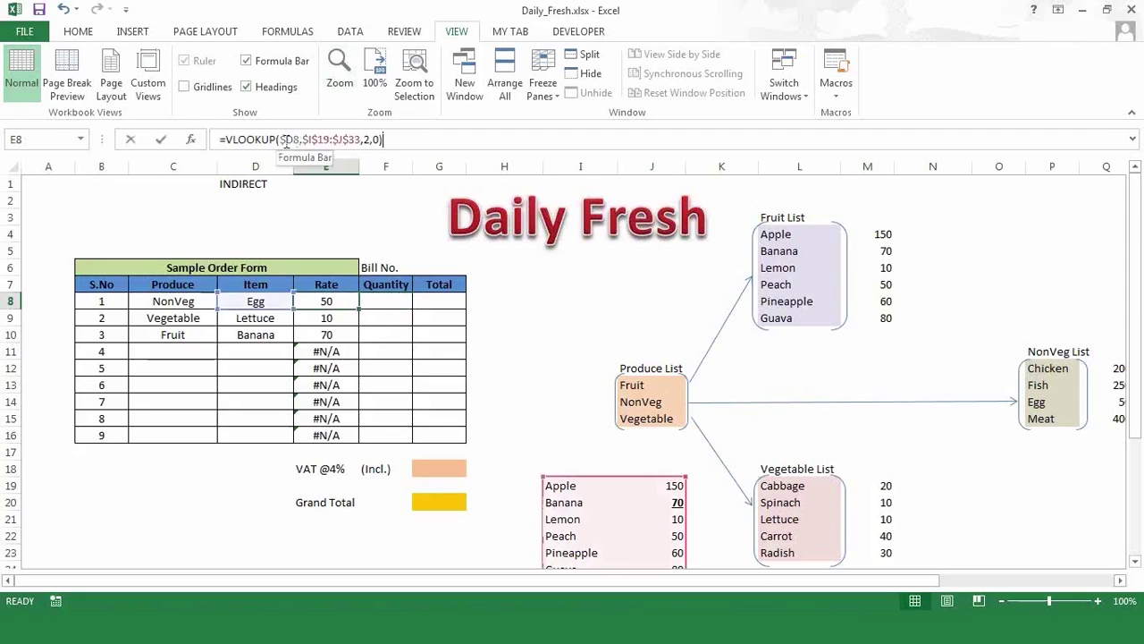
double_click(286, 139)
key(Return)
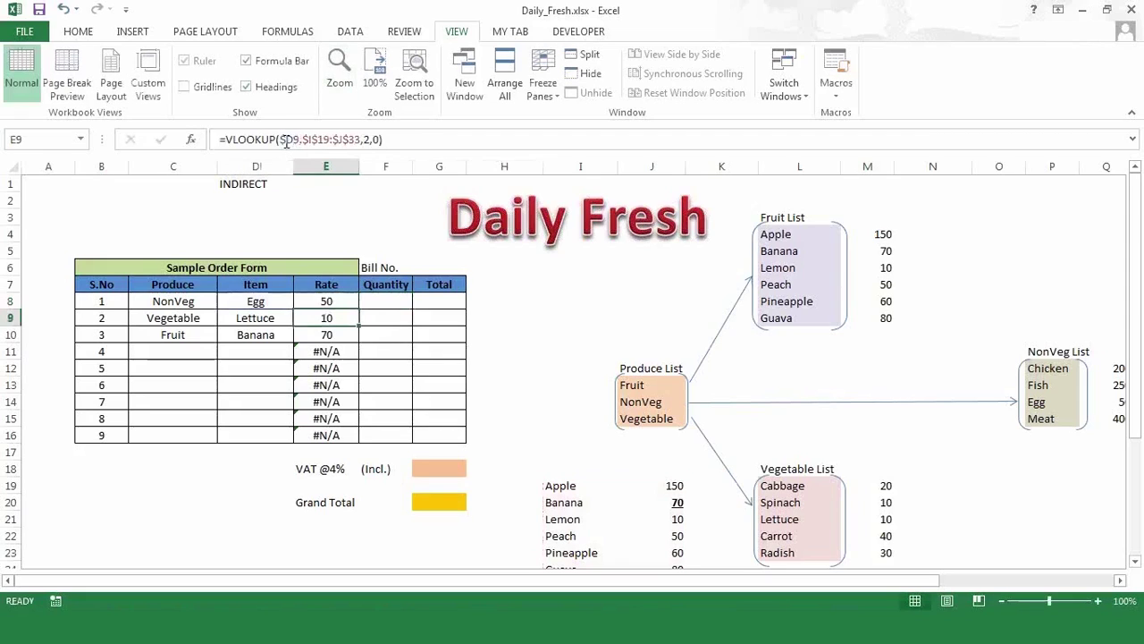
key(Up)
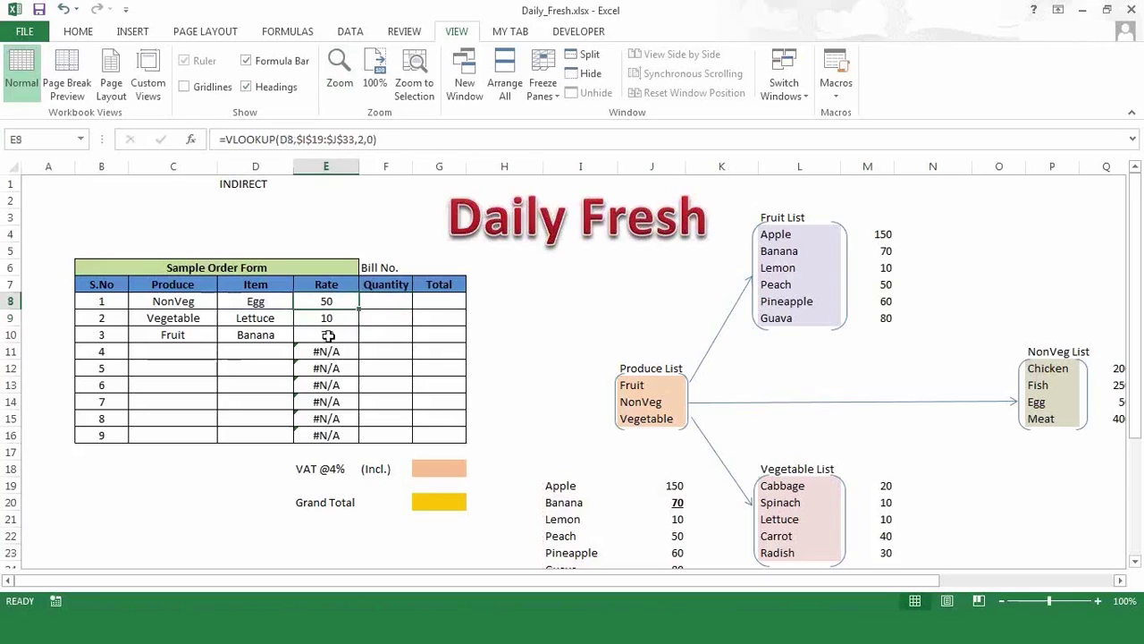
double_click(332, 302)
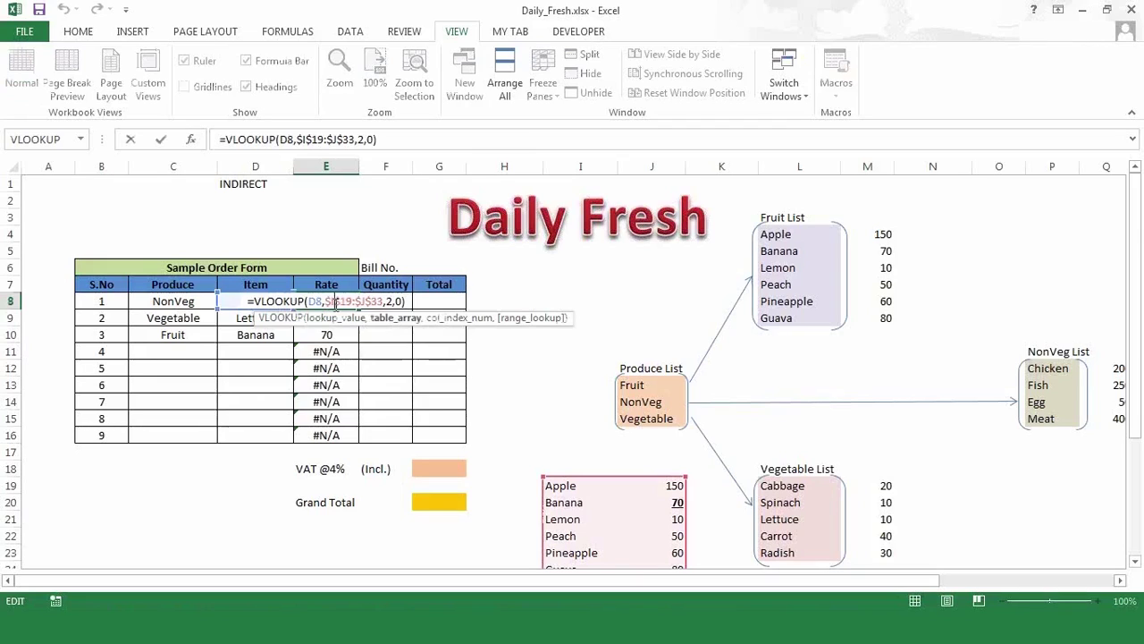
key(Return)
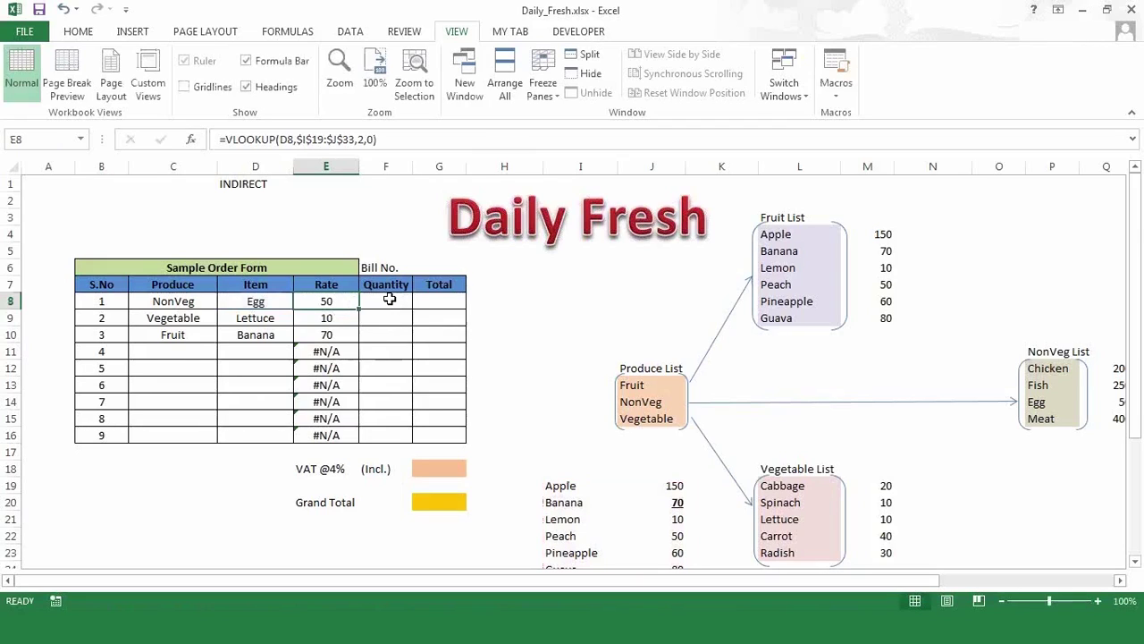
click(383, 299)
click(337, 302)
key(ctrl+c)
click(381, 302)
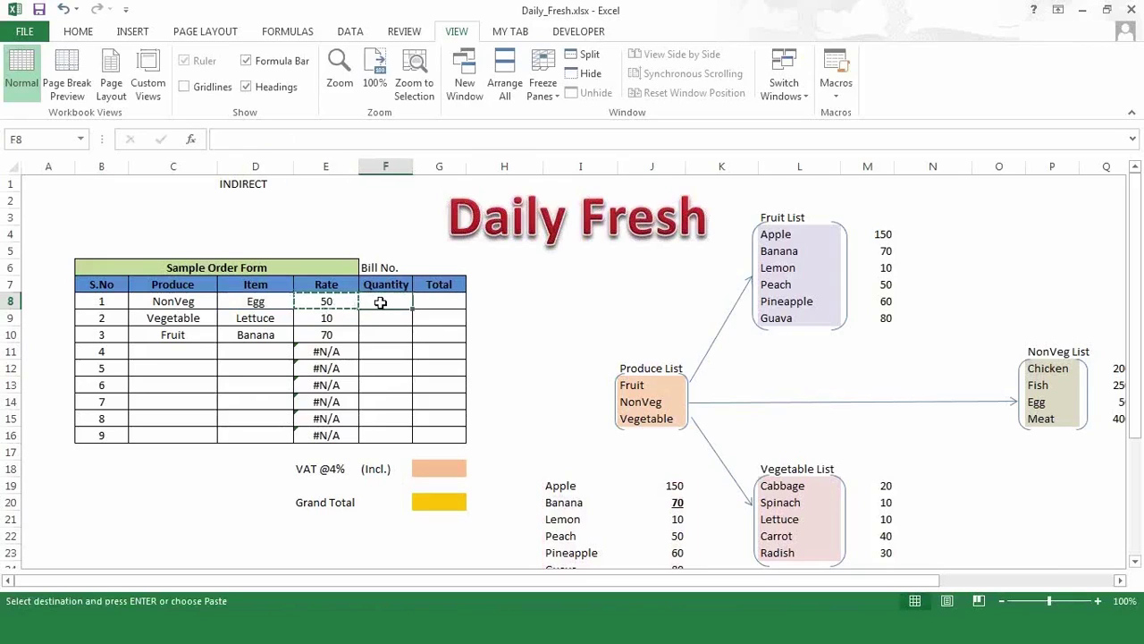
key(ctrl+v)
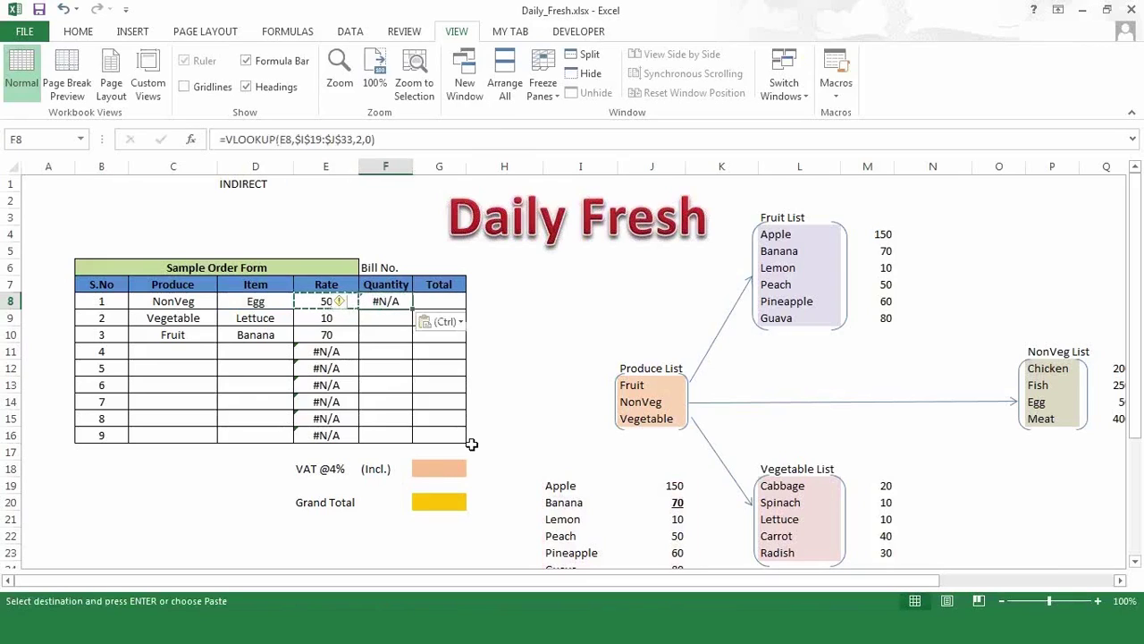
key(Escape)
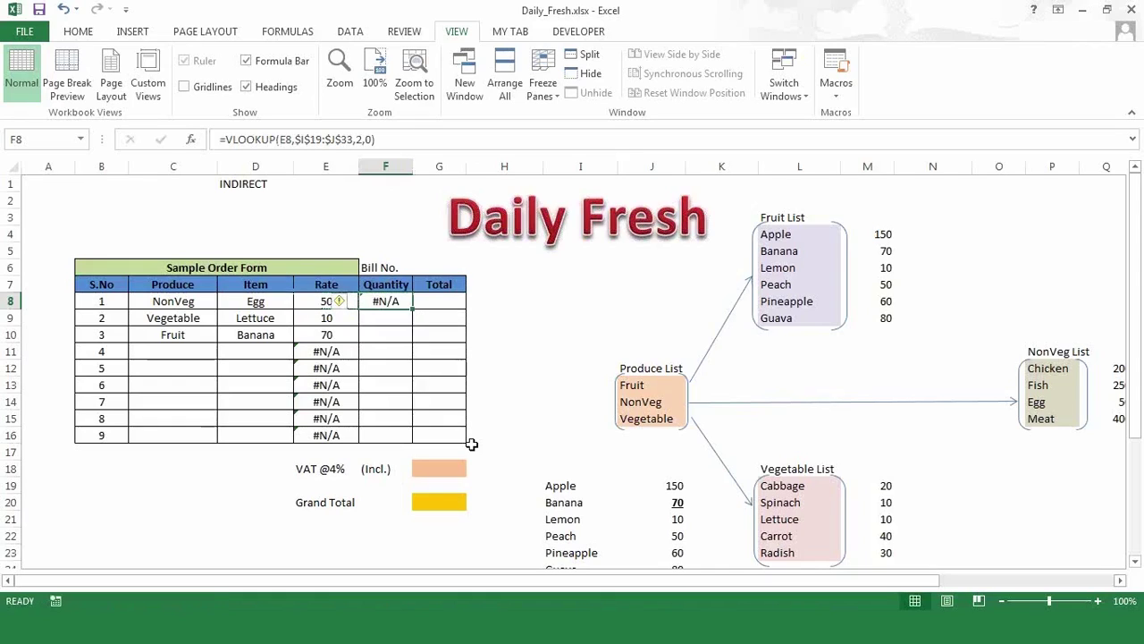
click(388, 374)
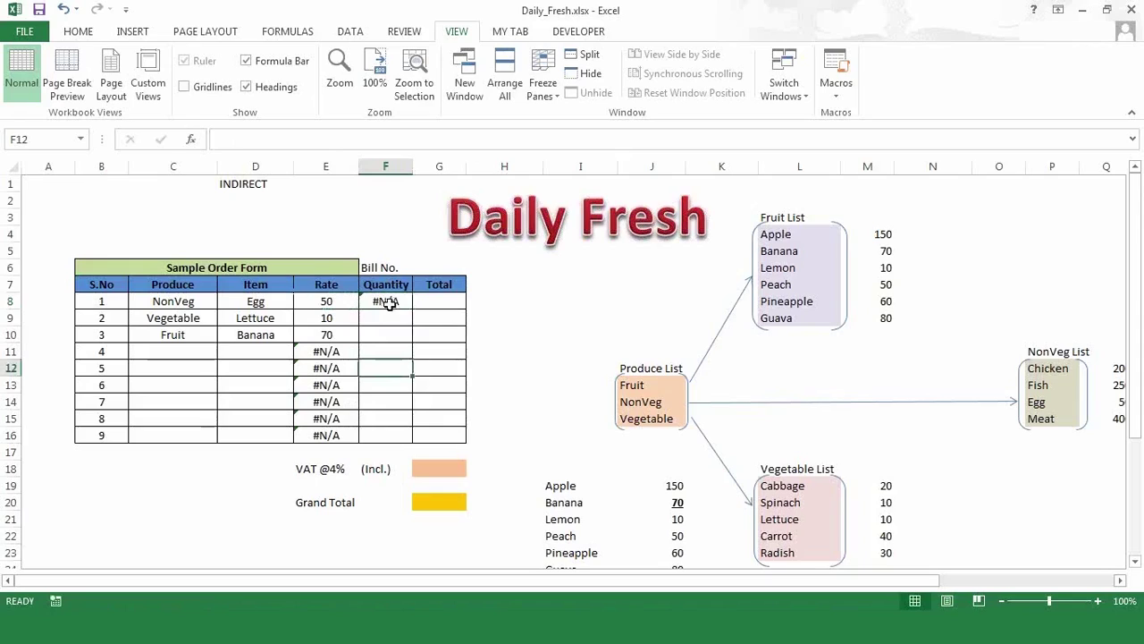
click(388, 304)
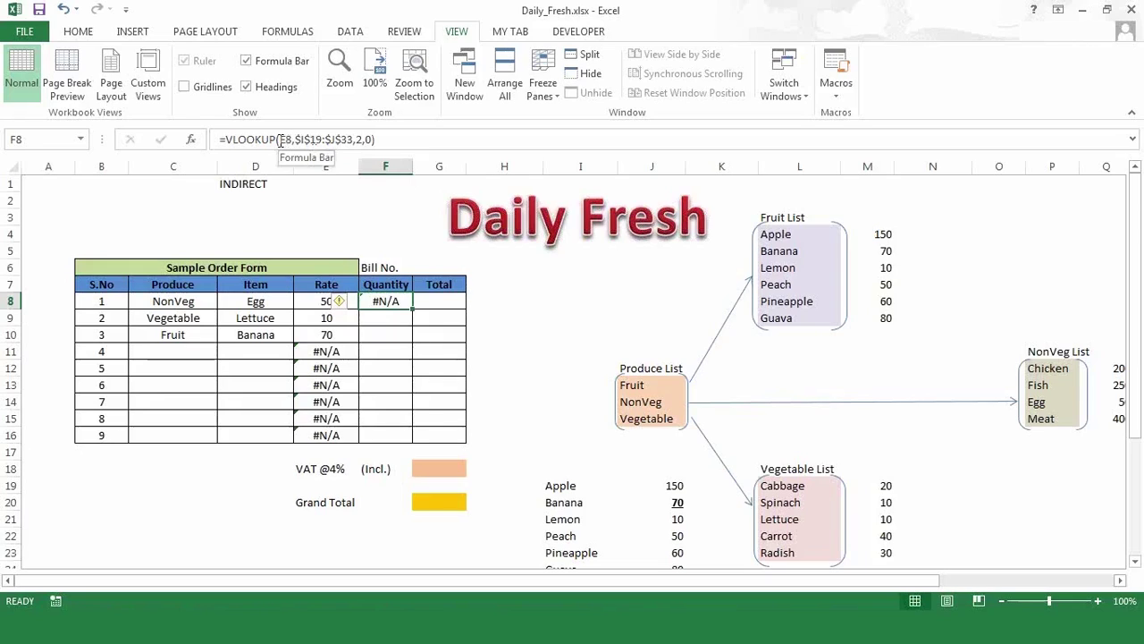
double_click(391, 302)
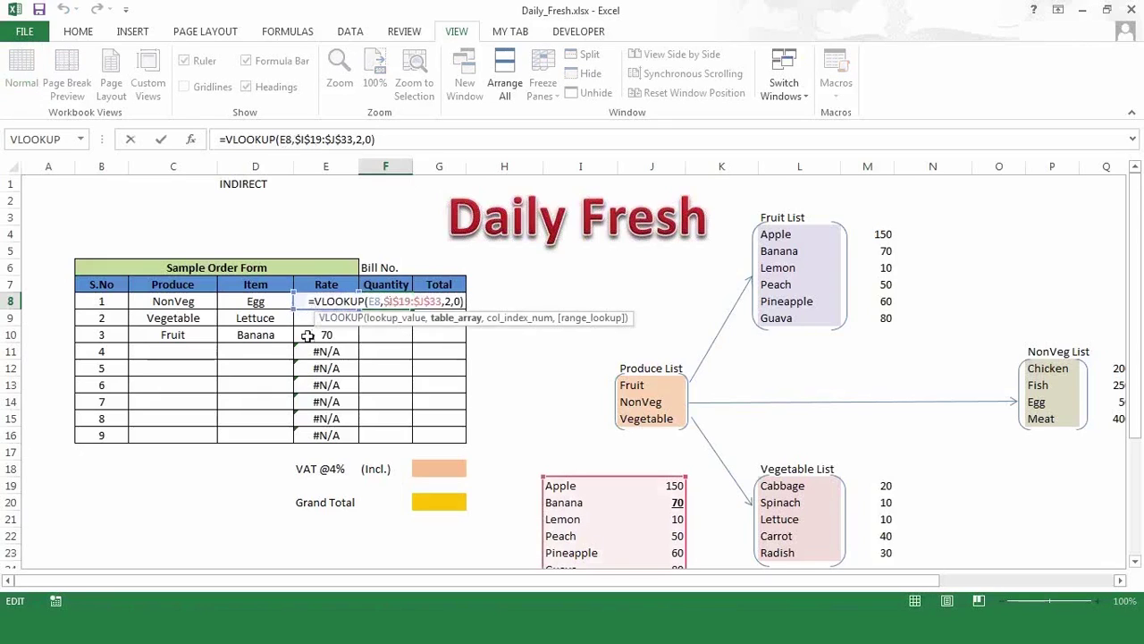
key(Escape)
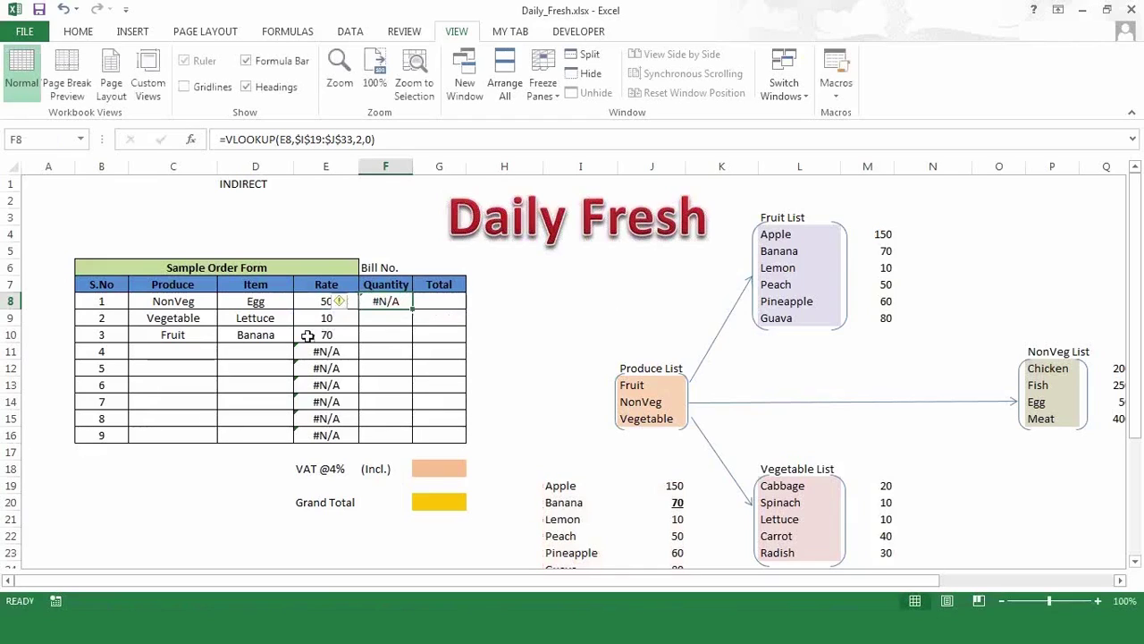
key(Delete)
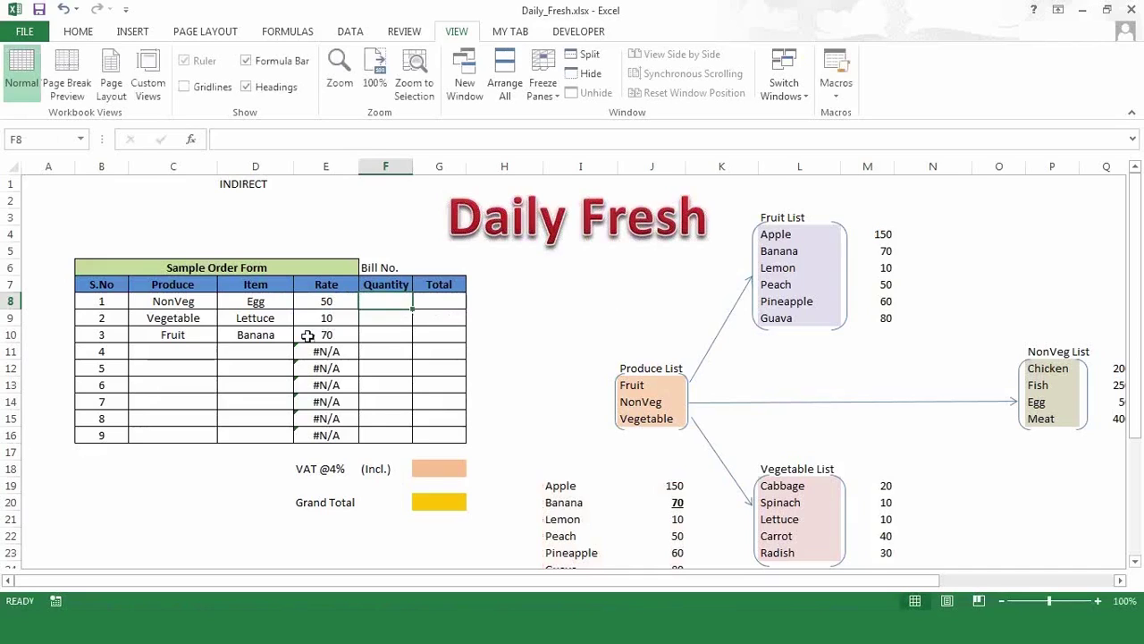
click(331, 351)
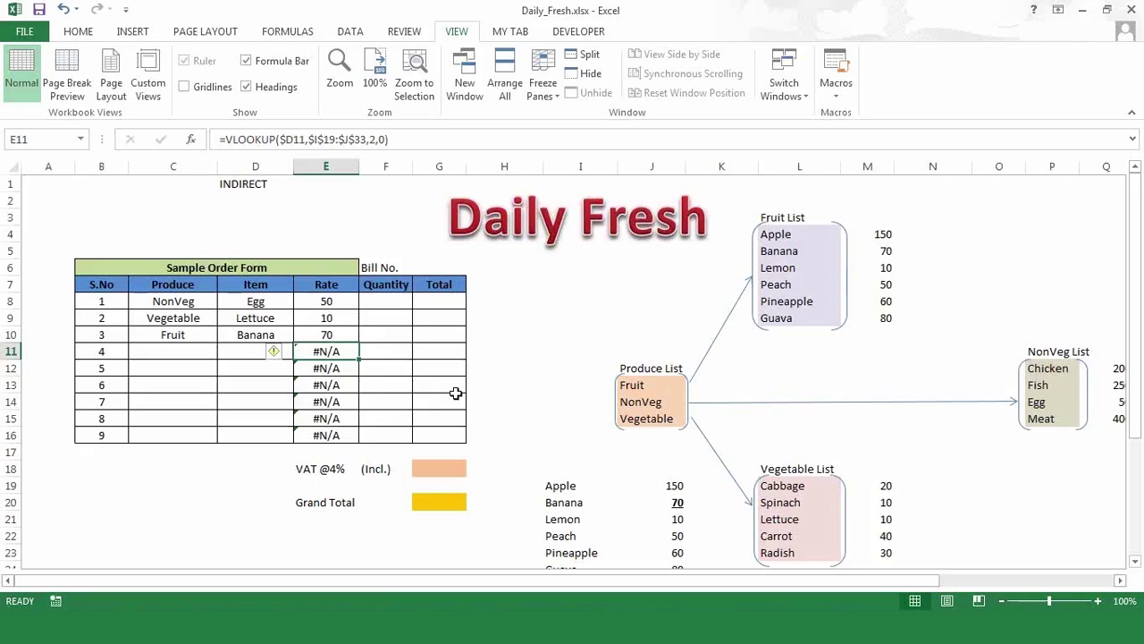
- Clear the Rate formulas in E9:E16, then select the VLOOKUP text of E8's formula
click(329, 320)
drag(329, 384, 327, 434)
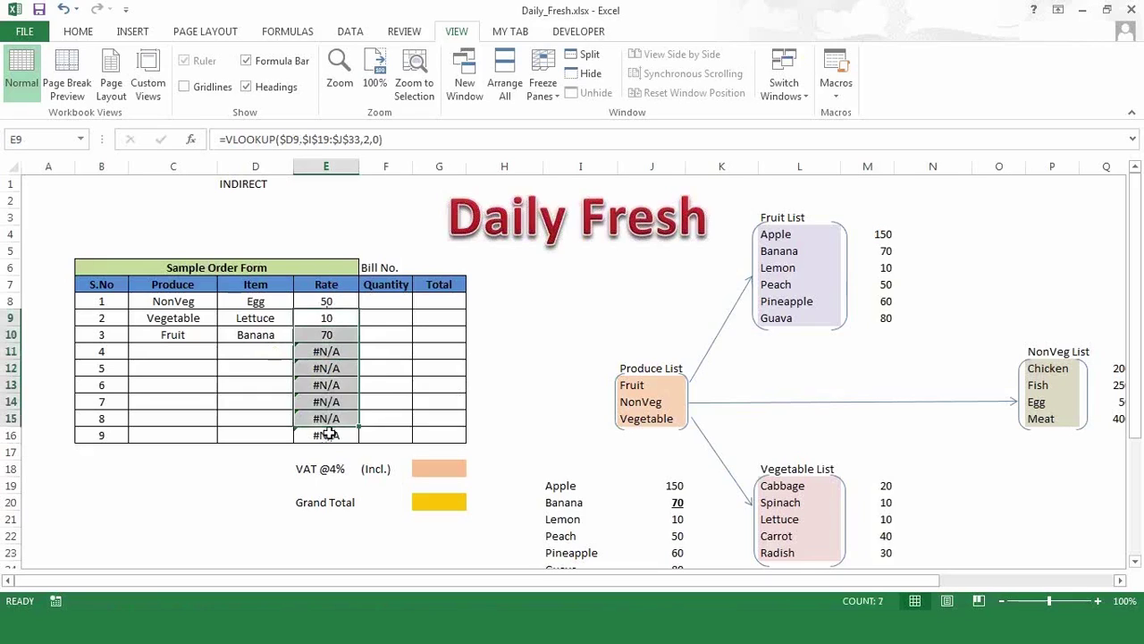
key(Delete)
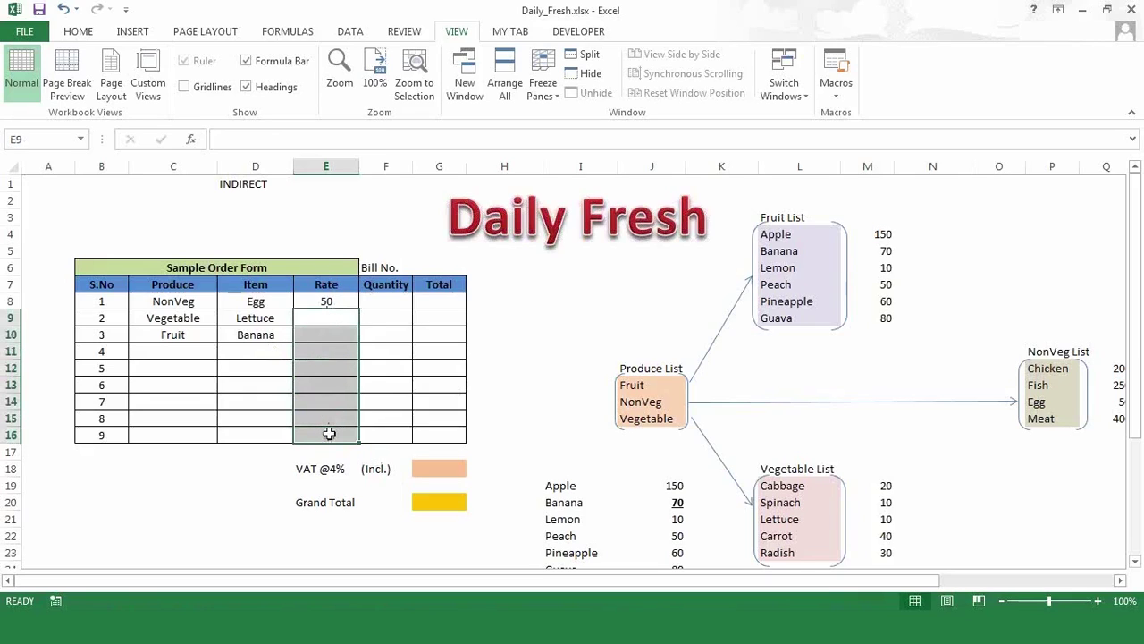
key(Up)
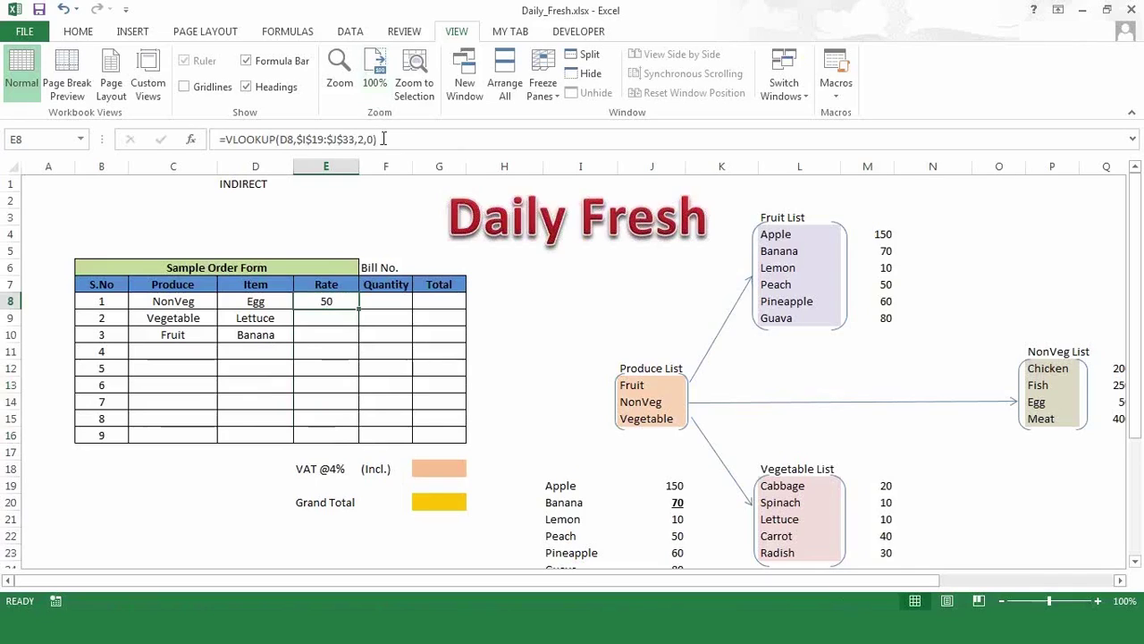
drag(382, 138, 226, 138)
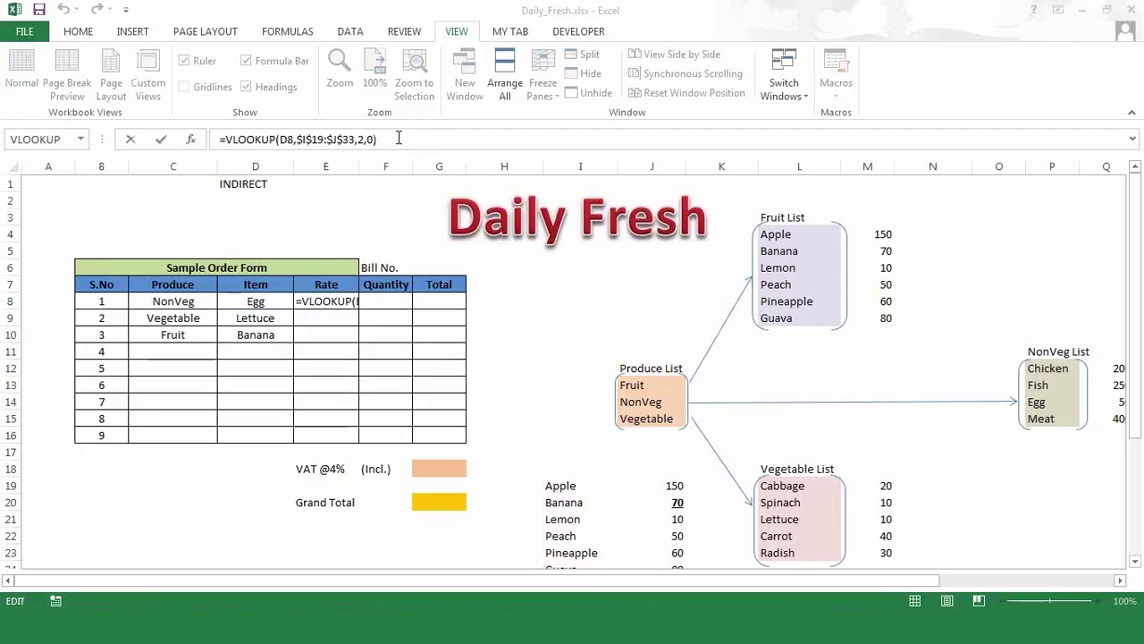
- Insert 'if(iserr' before E8's VLOOKUP and enter it, triggering the missing-parenthesis warning
click(251, 220)
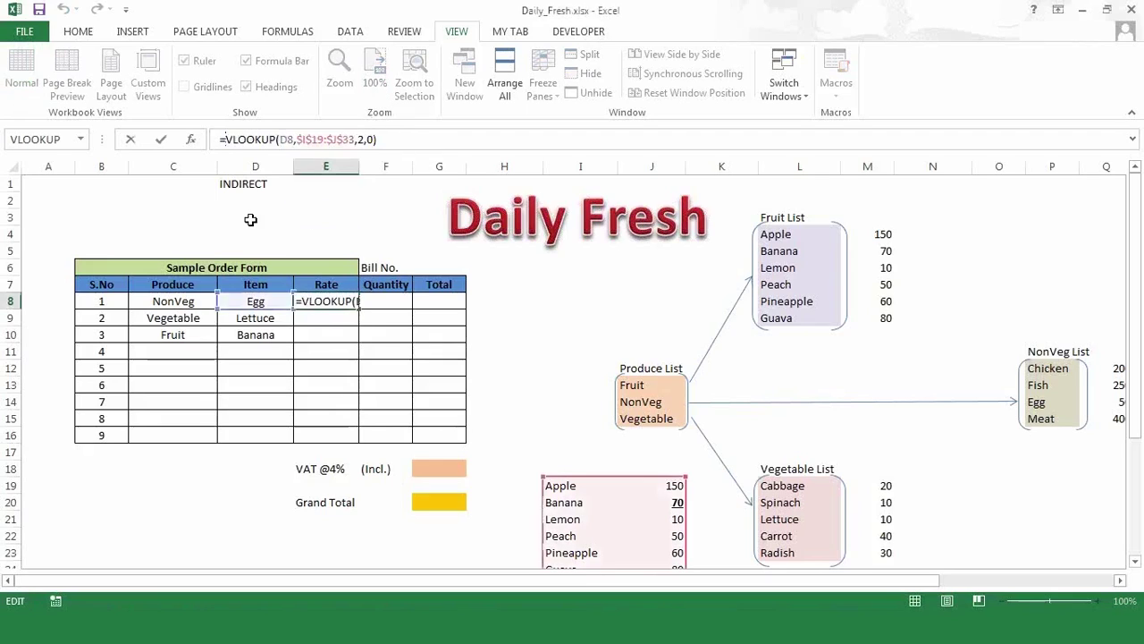
key(ctrl+Return)
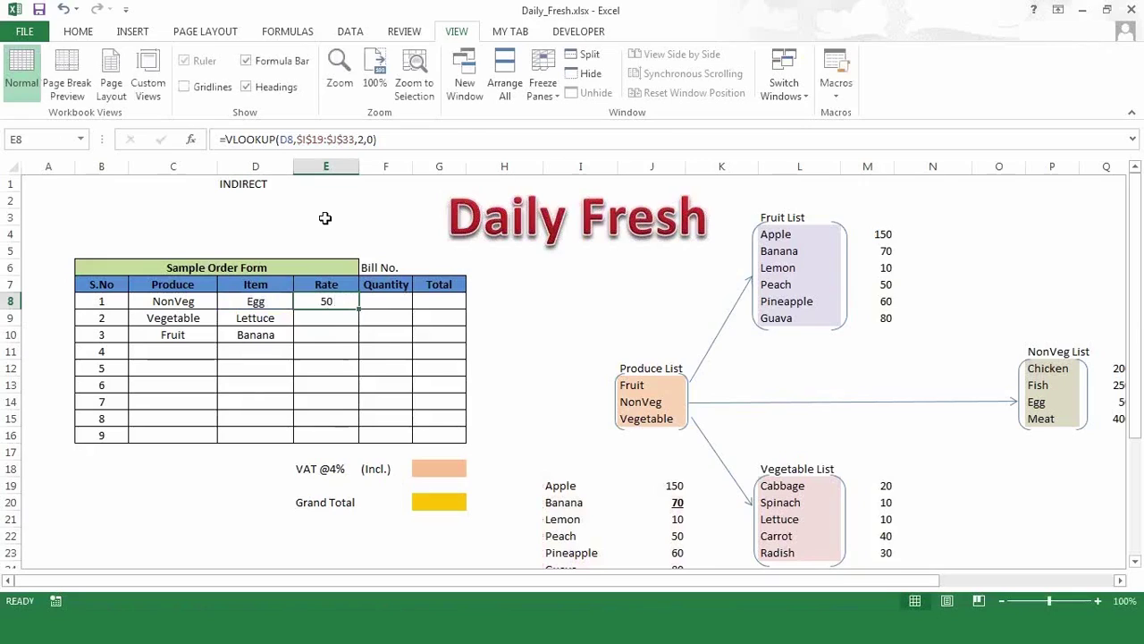
click(389, 139)
drag(389, 139, 225, 139)
key(ctrl+c)
click(226, 139)
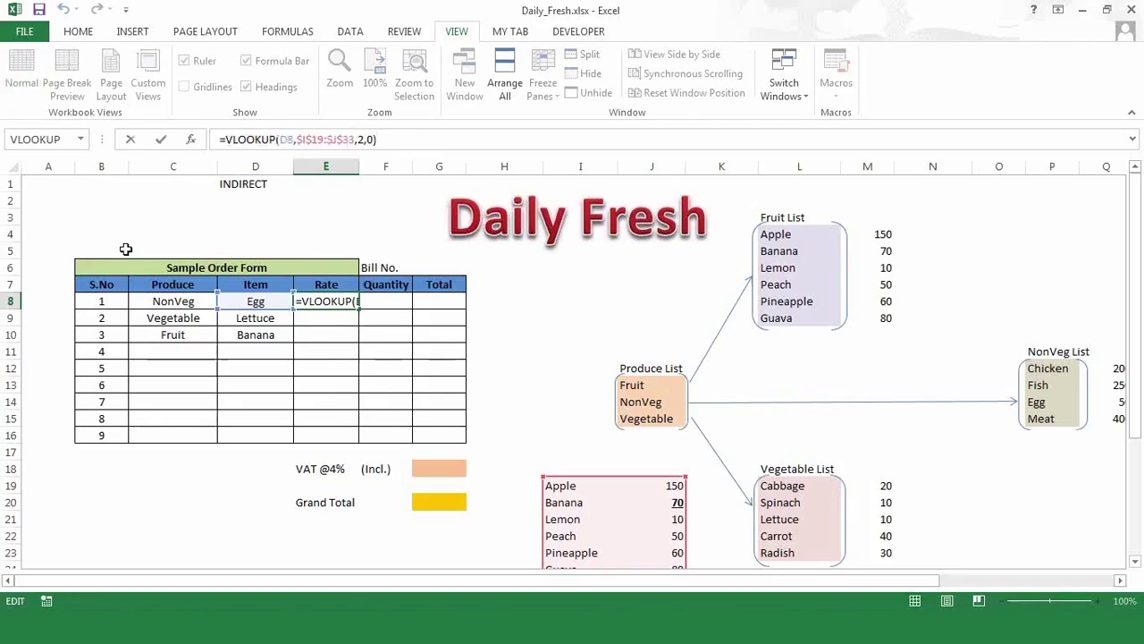
text(if)
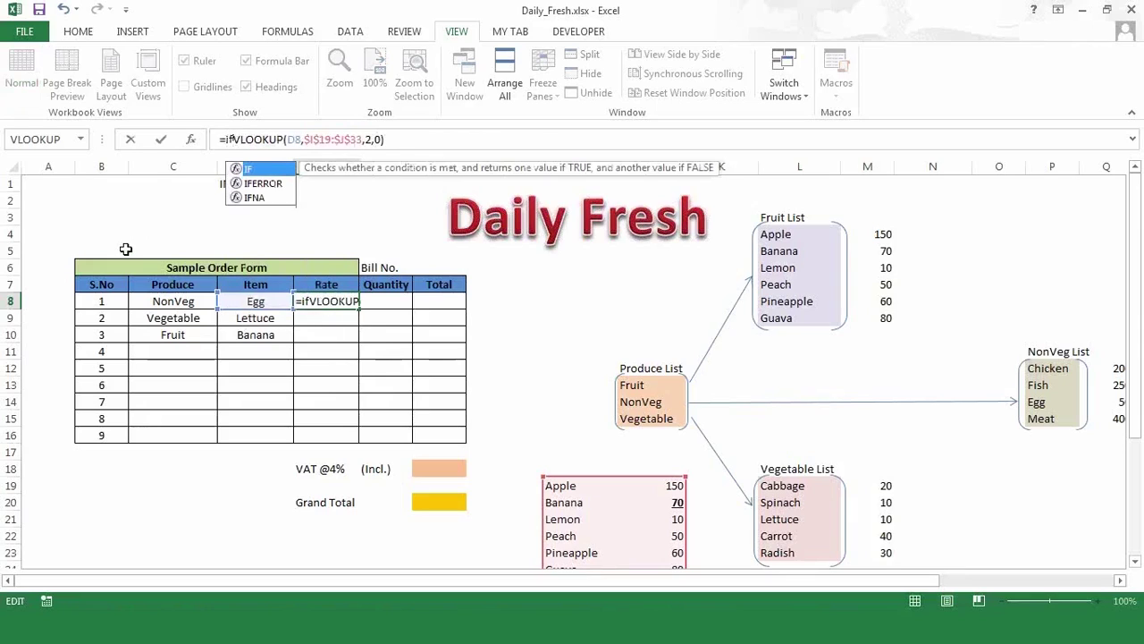
text(()
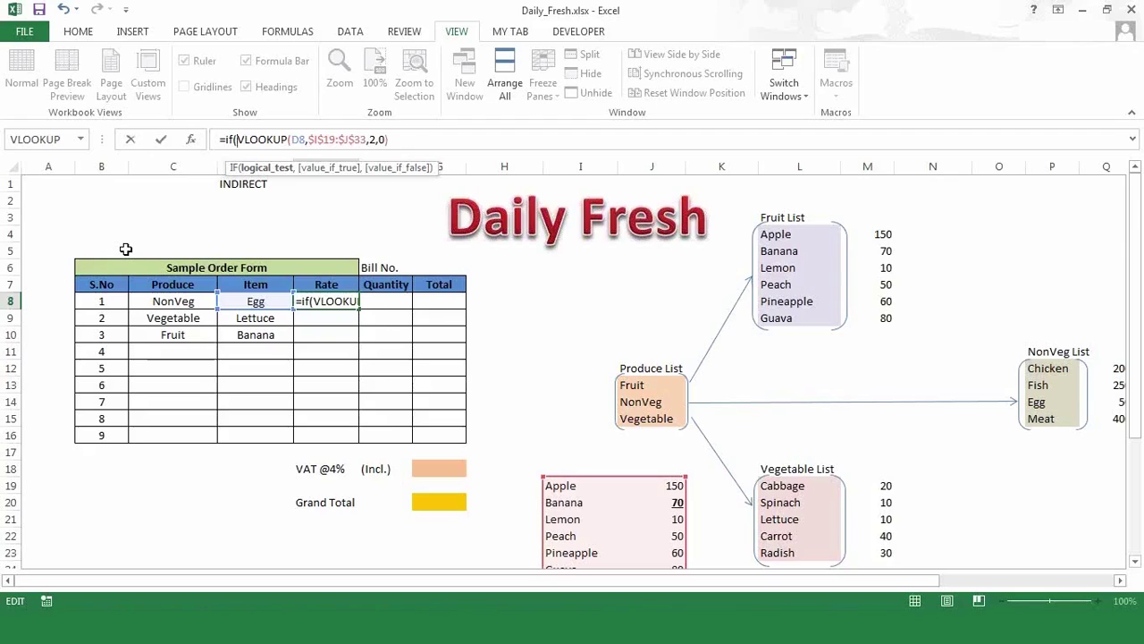
text(iserr)
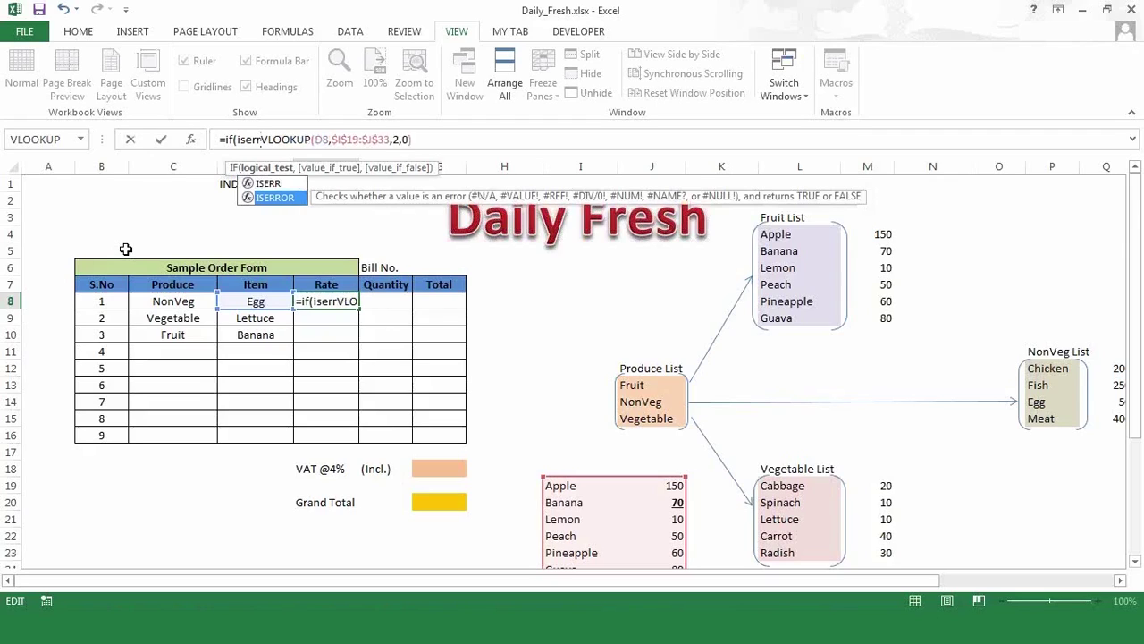
key(Return)
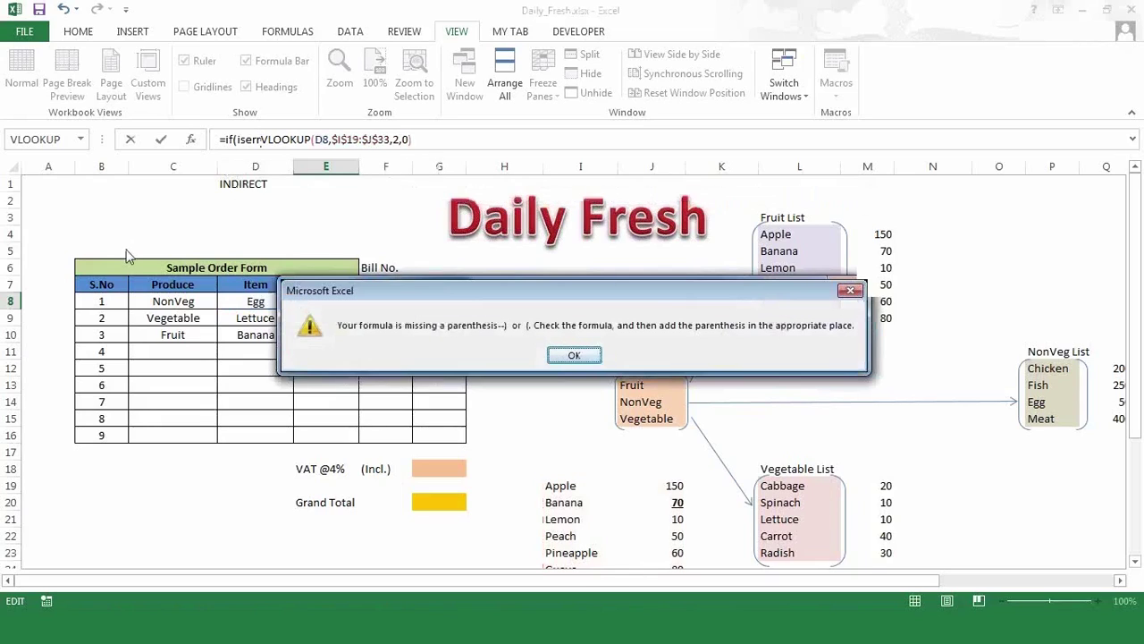
- Complete E8 as =IF(ISERROR(VLOOKUP(...)),"",VLOOKUP(...)), reusing the pasted lookup as fallback
click(574, 355)
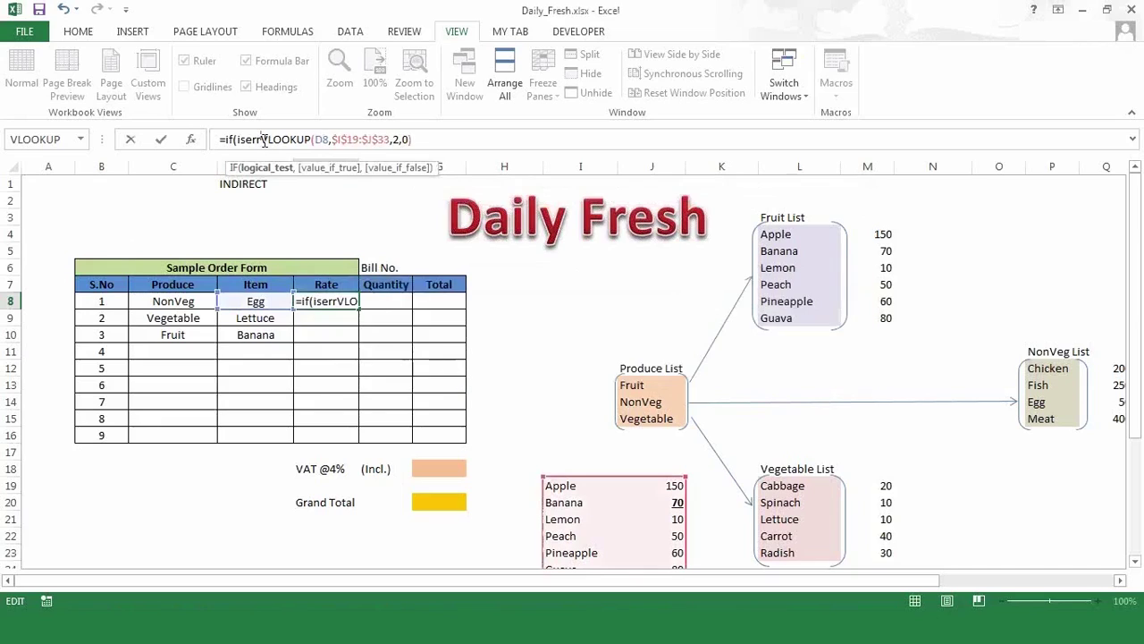
text(or)
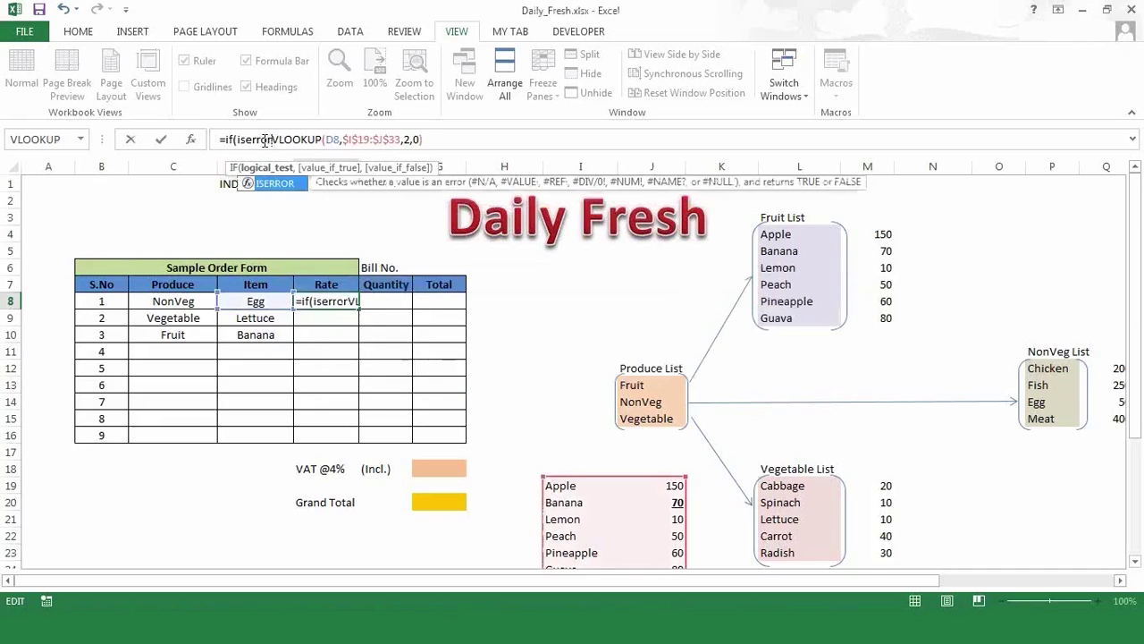
text(()
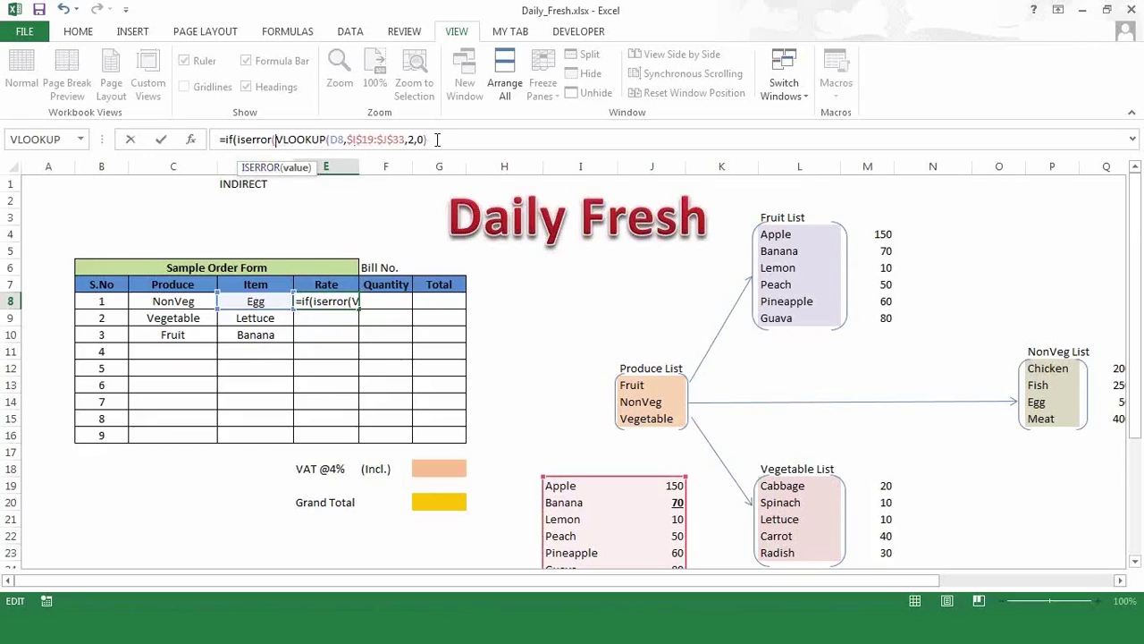
text())
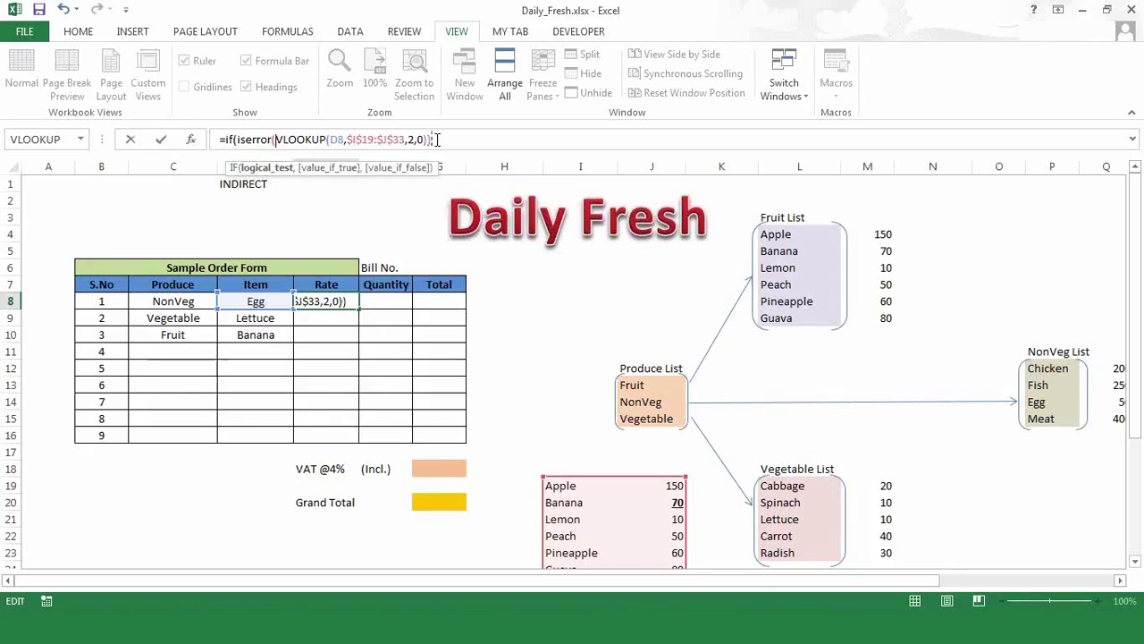
text(,)
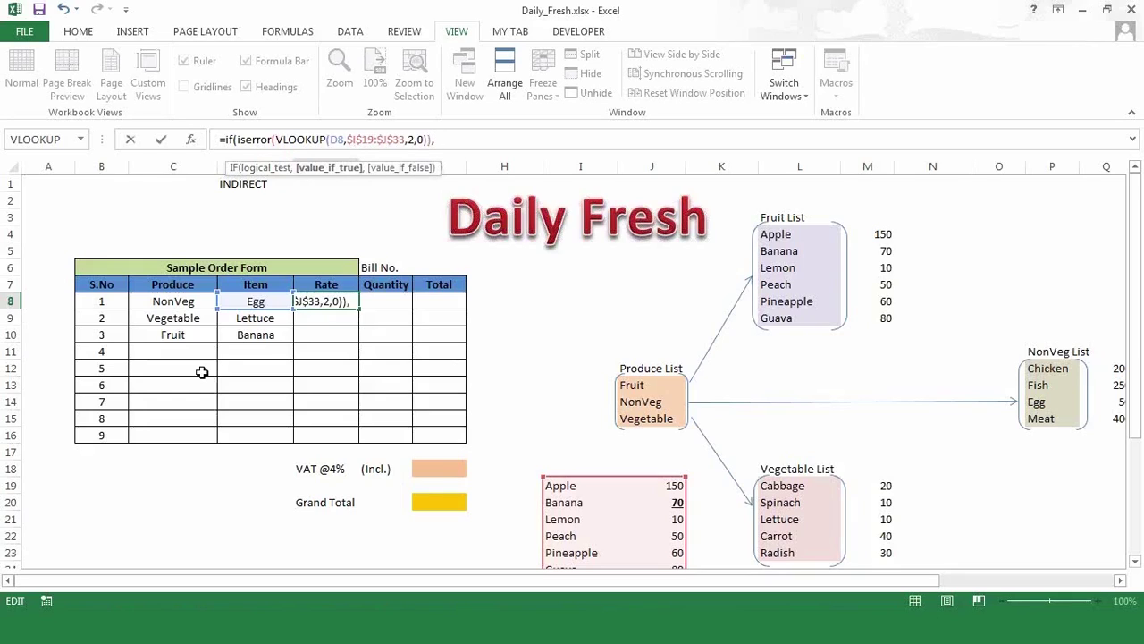
text("",)
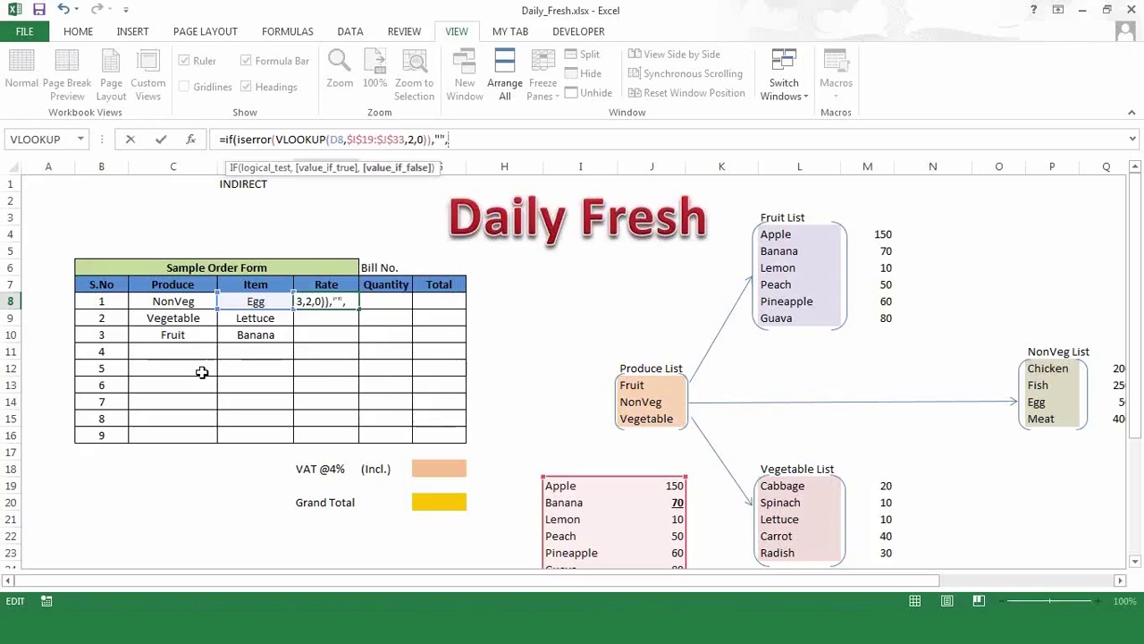
key(ctrl+v)
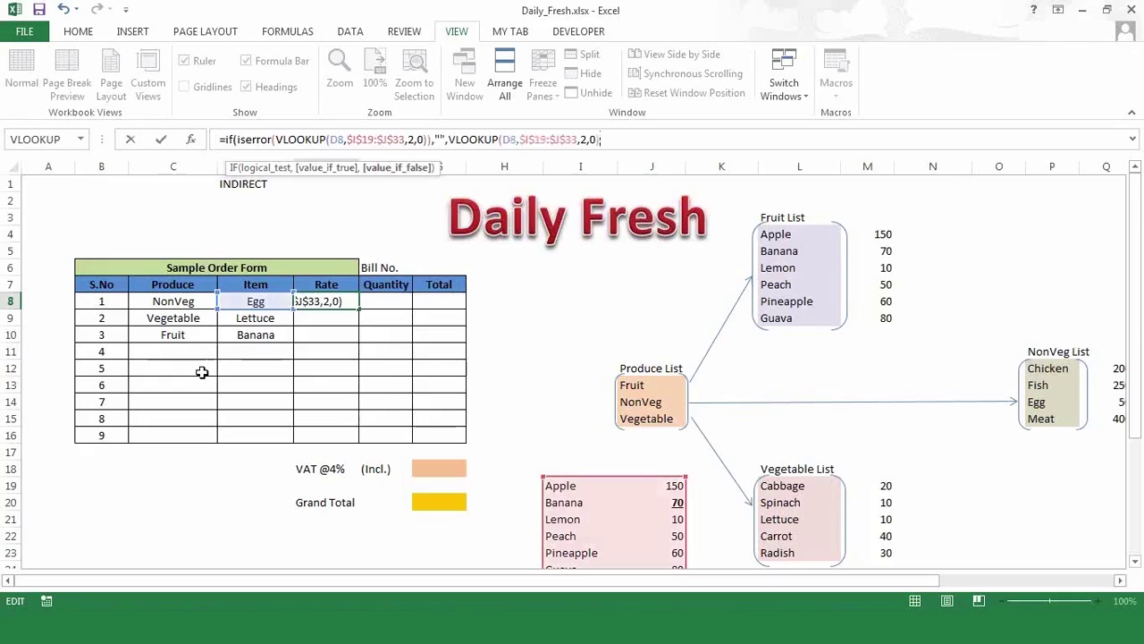
text())
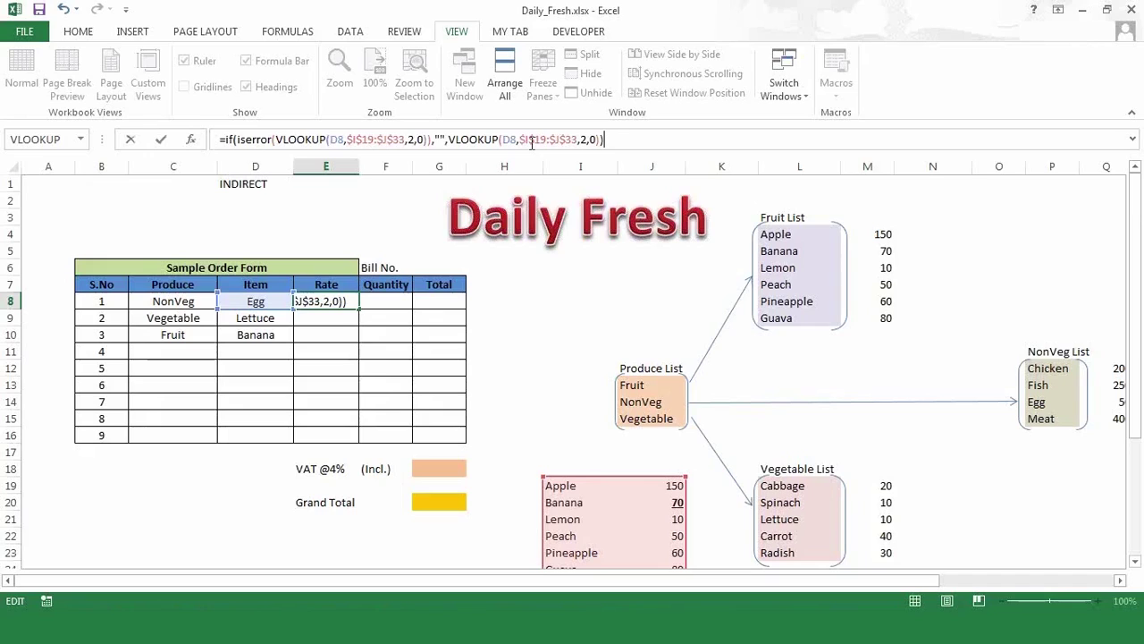
key(Return)
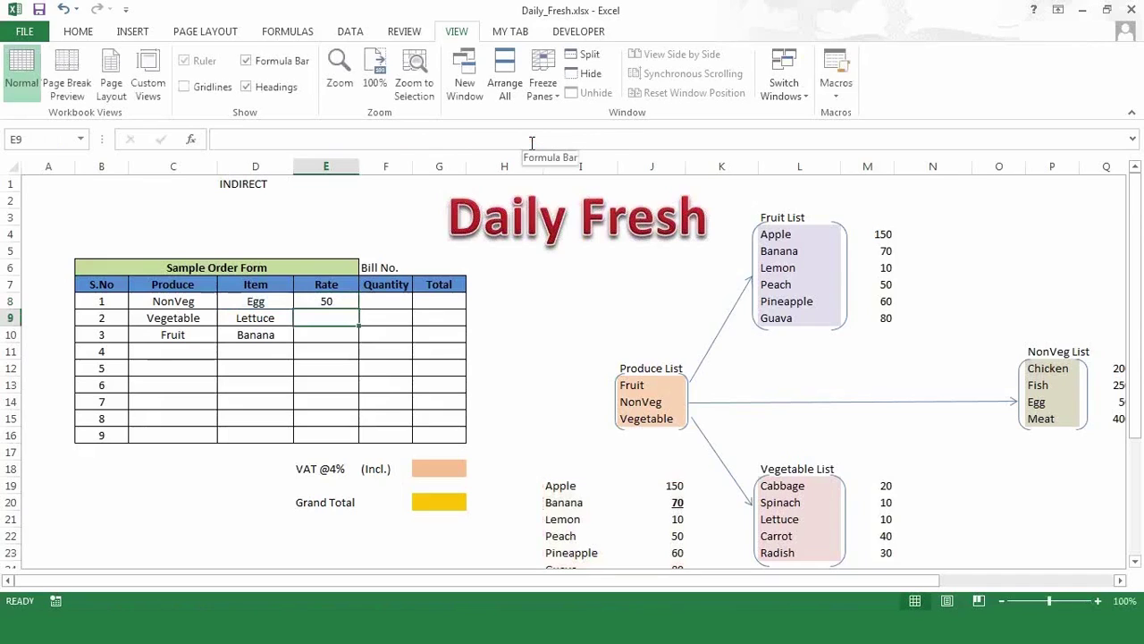
- Fill the error-safe Rate formula from E8 down through E16 and check the copies
key(Up)
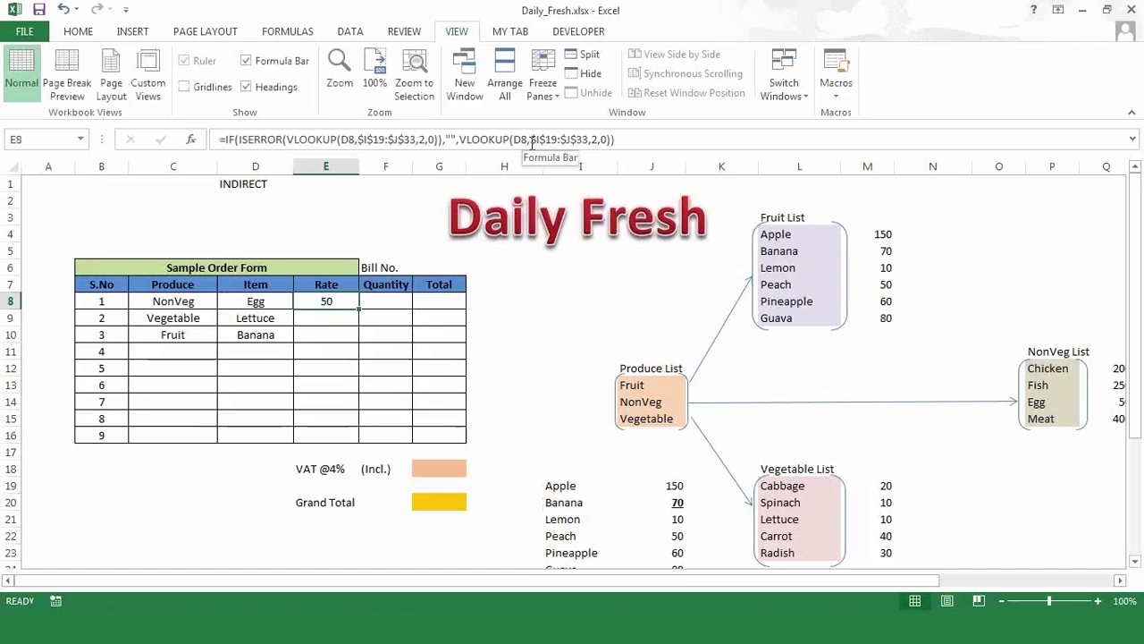
key(shift+Down)
key(shift+Down)
key(shift+Down)
key(shift+Down)
key(shift+Down)
key(shift+Down)
key(shift+Down)
key(shift+Down)
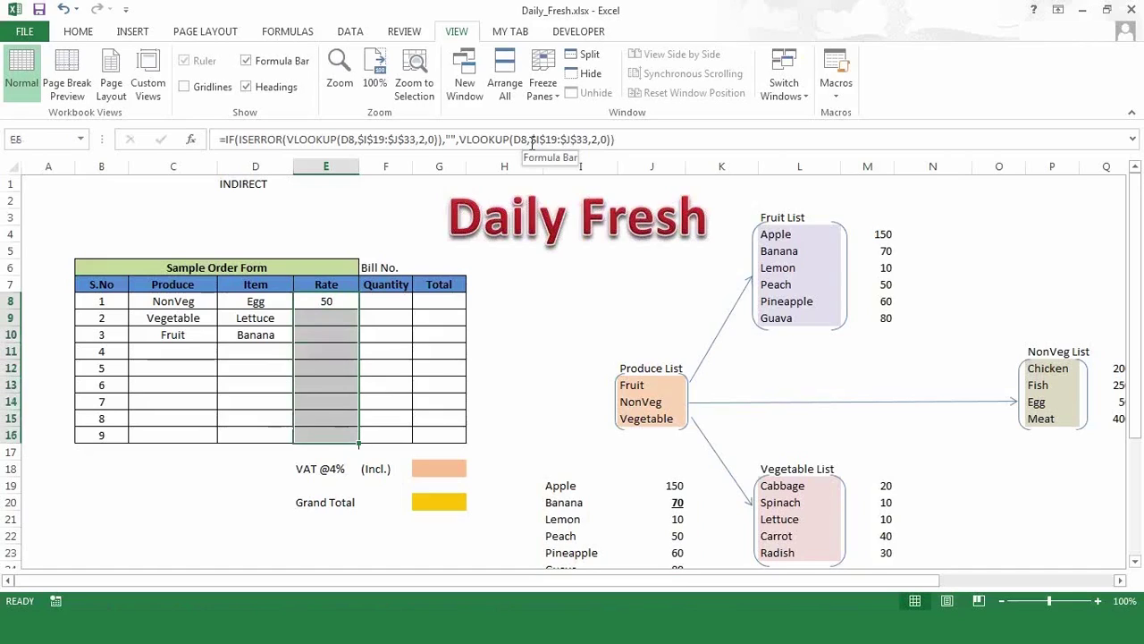
key(ctrl+d)
key(Up)
key(Down)
key(Down)
key(Down)
key(Down)
key(Down)
key(Down)
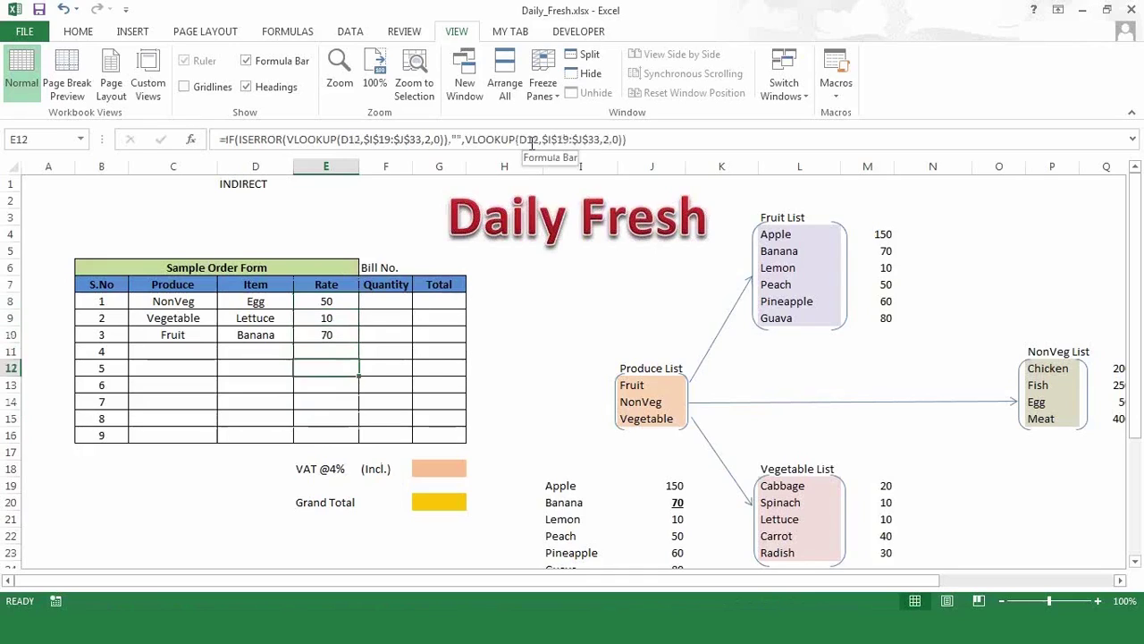
key(Down)
key(Down)
key(Down)
key(Up)
key(Up)
key(Up)
key(Up)
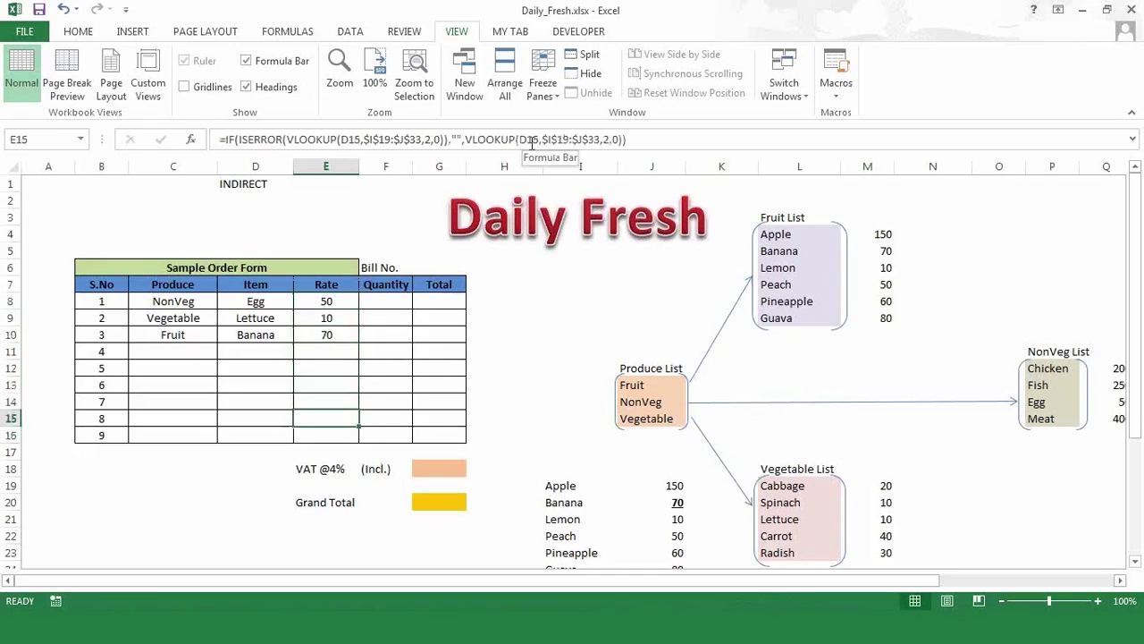
key(Up)
key(Left)
key(Left)
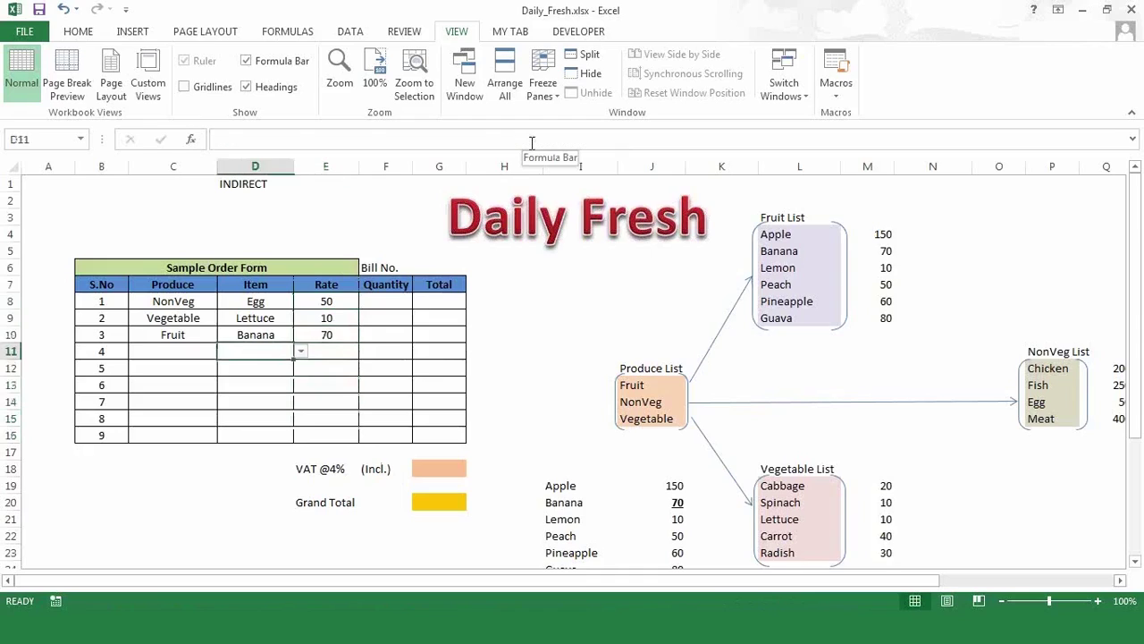
key(Right)
key(Right)
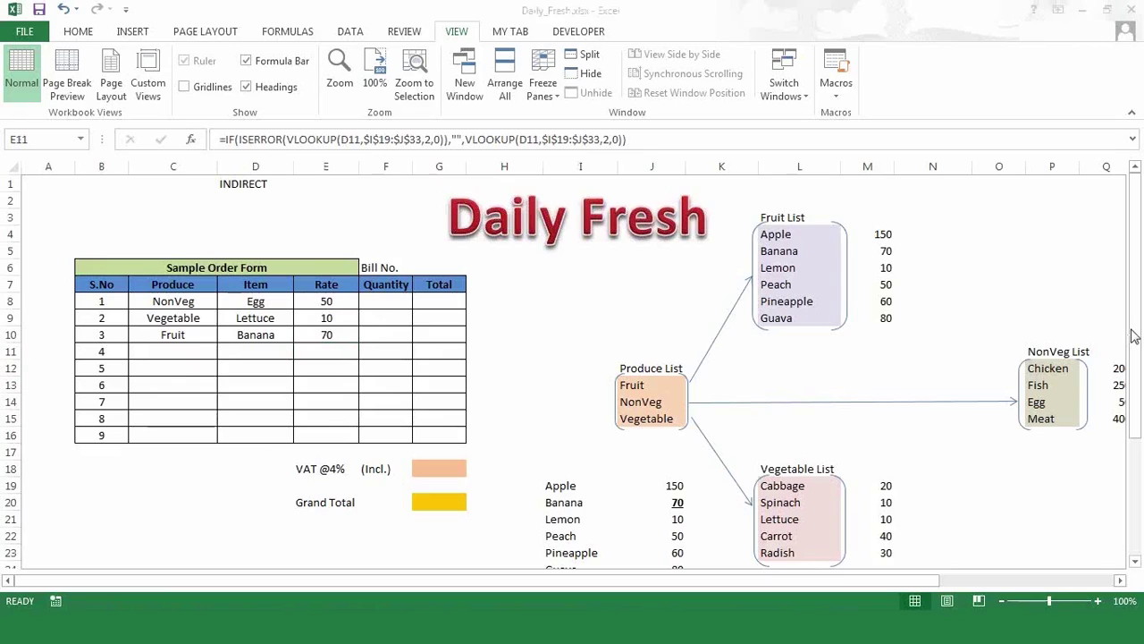
- Pick NonVeg and Chicken in row 11's Produce and Item dropdowns, giving rate 200
click(182, 352)
click(224, 352)
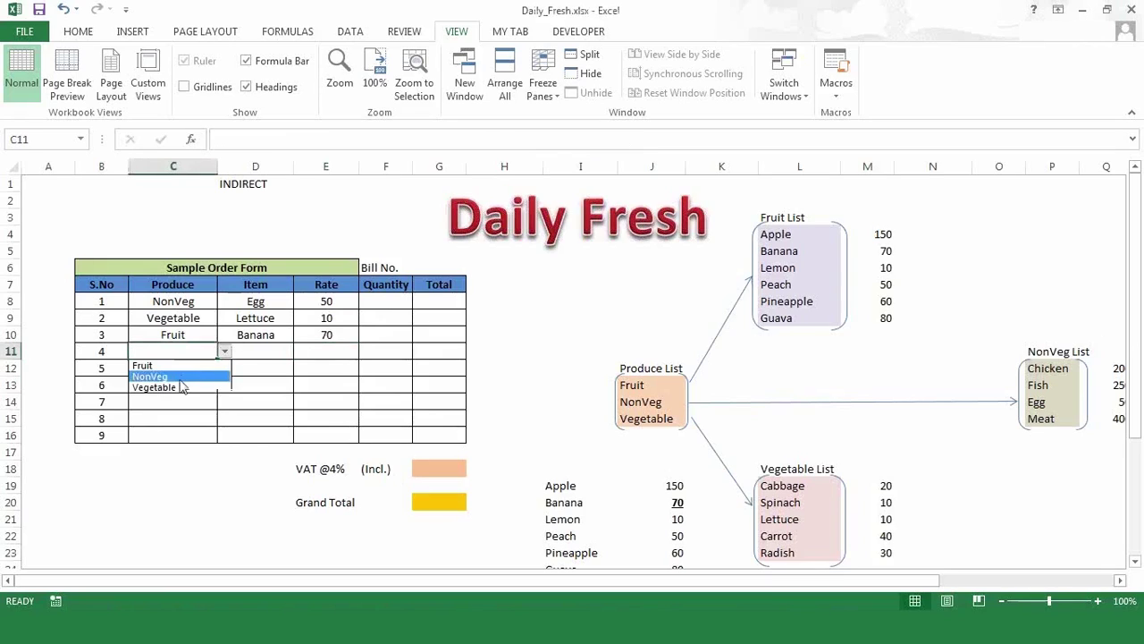
click(178, 376)
click(268, 353)
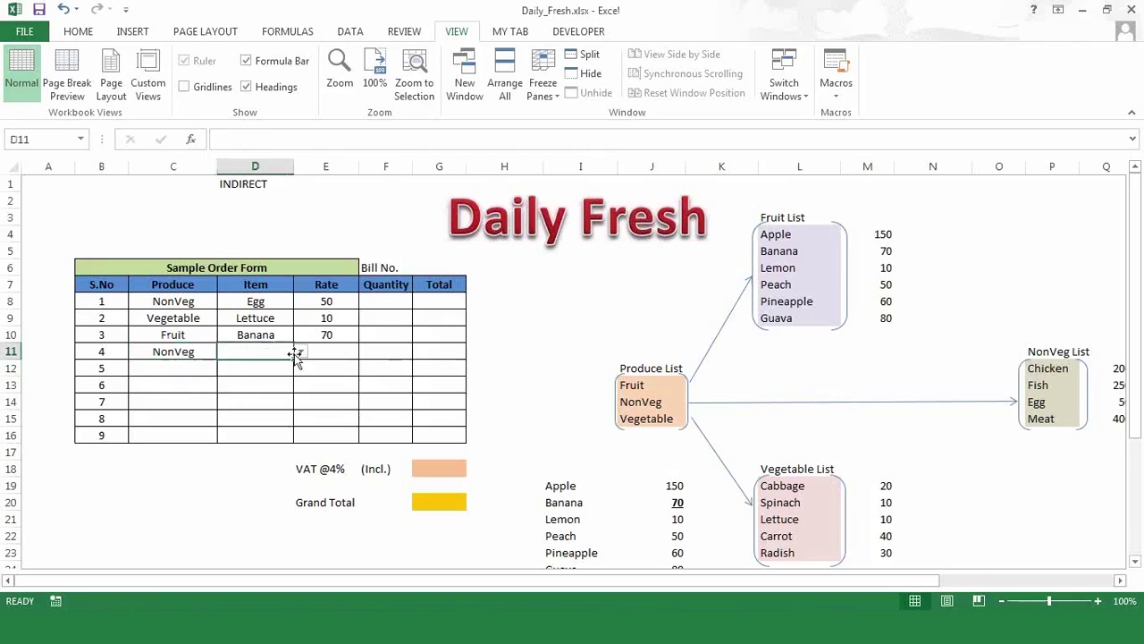
click(300, 352)
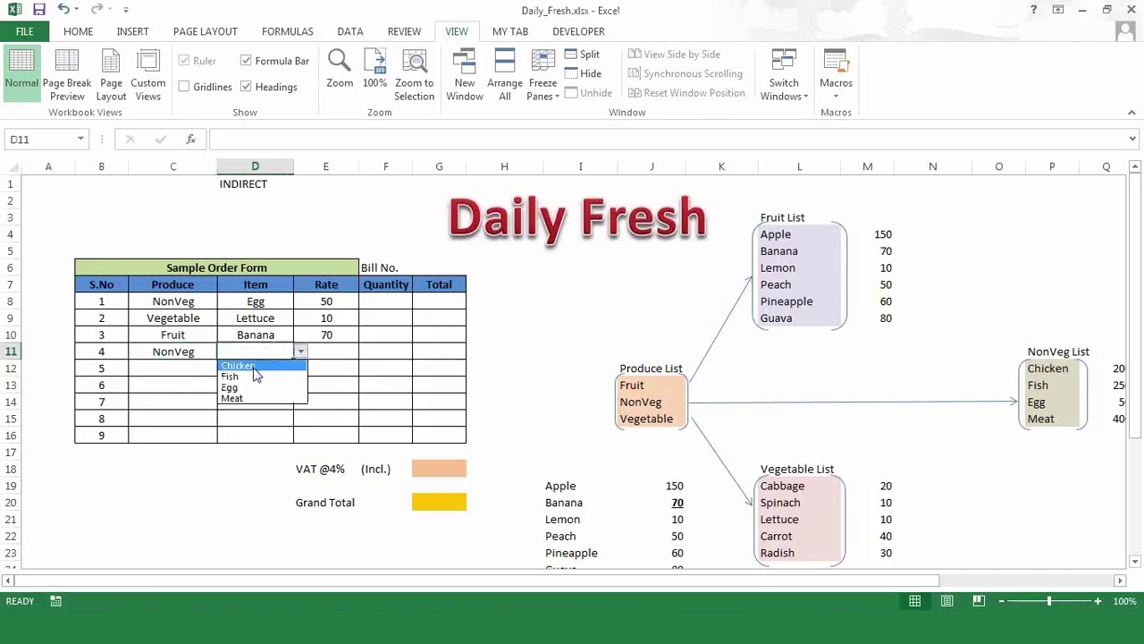
click(255, 366)
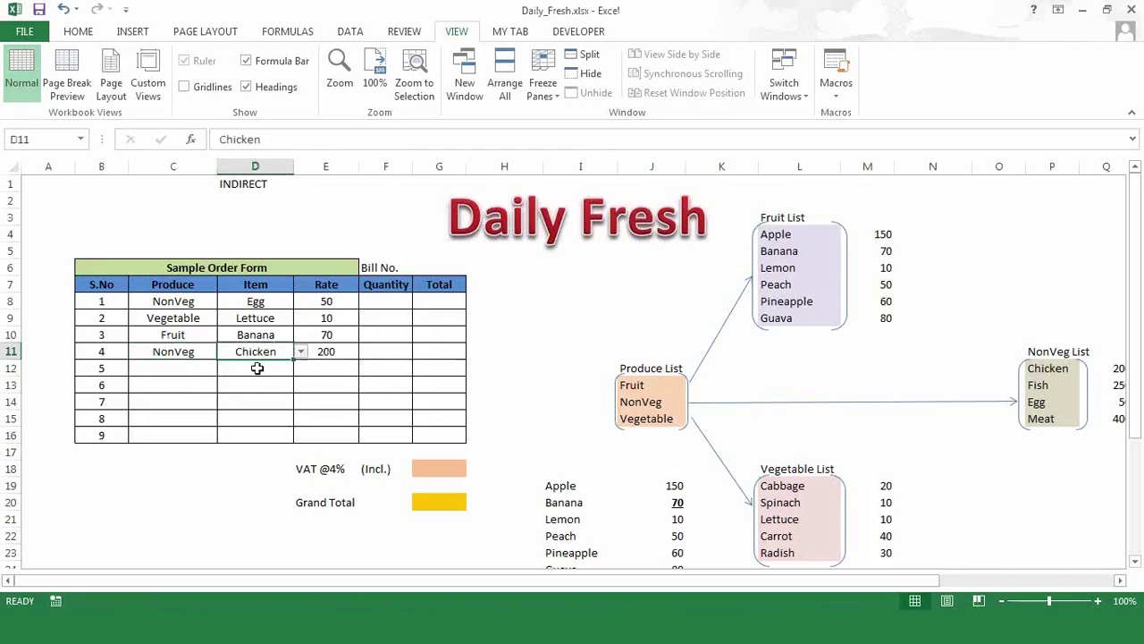
click(343, 352)
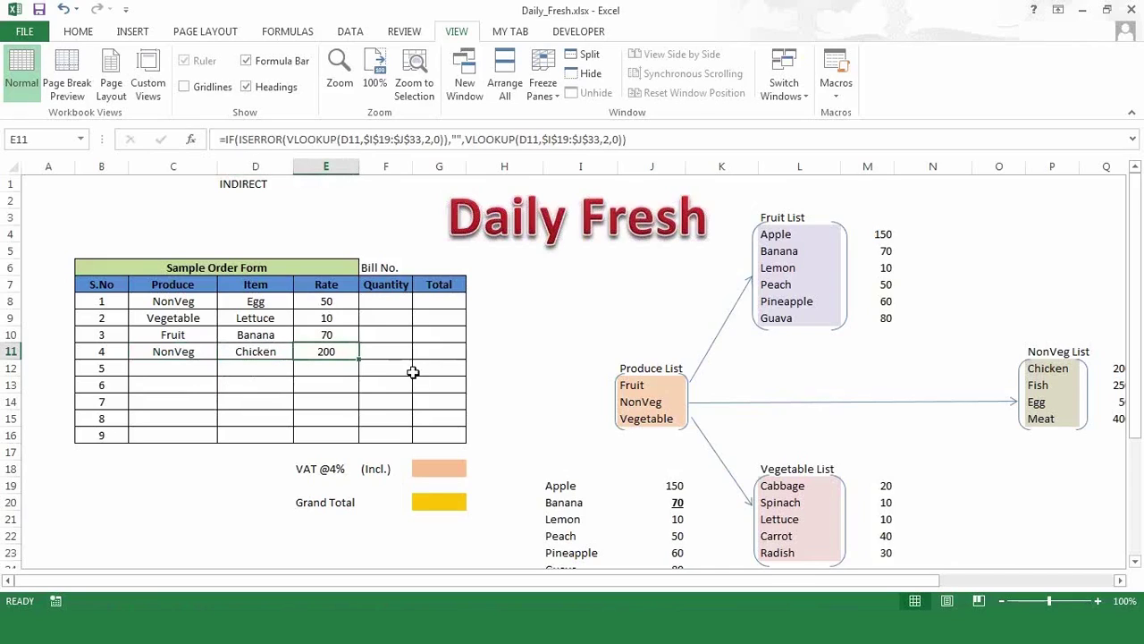
- Pick Vegetable and Lettuce in row 12's Produce and Item dropdowns, giving rate 10
click(269, 367)
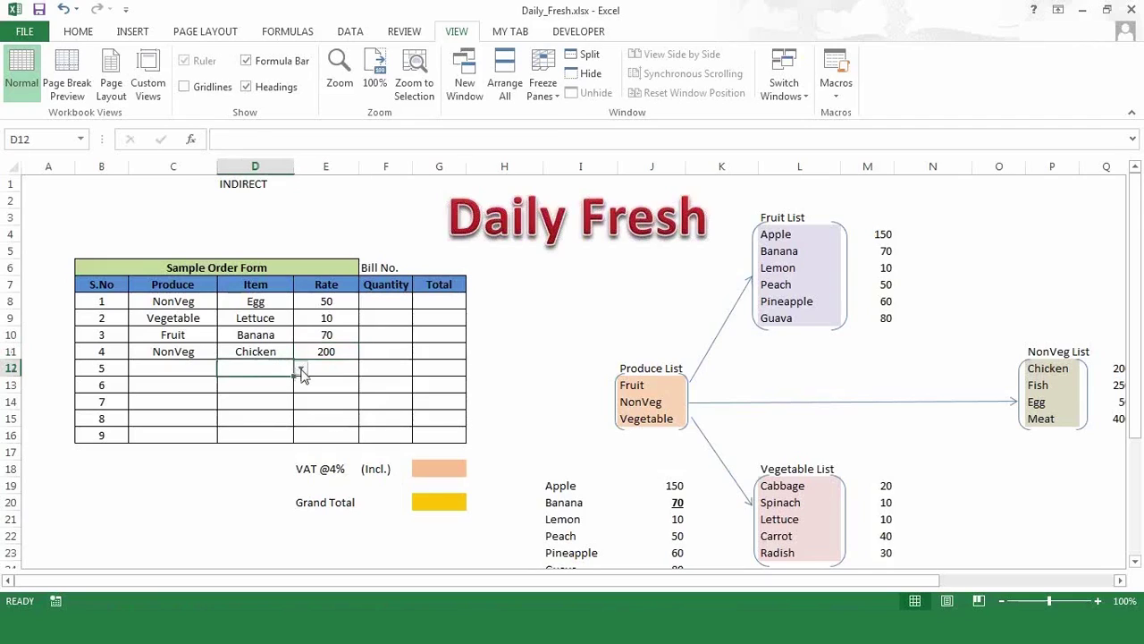
click(192, 367)
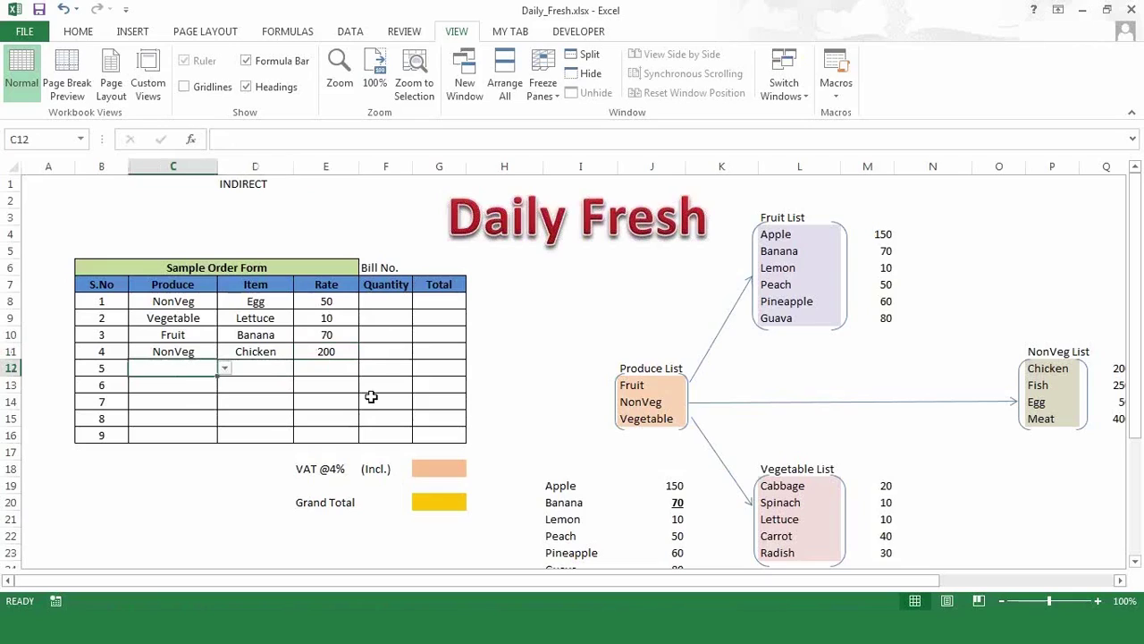
click(281, 398)
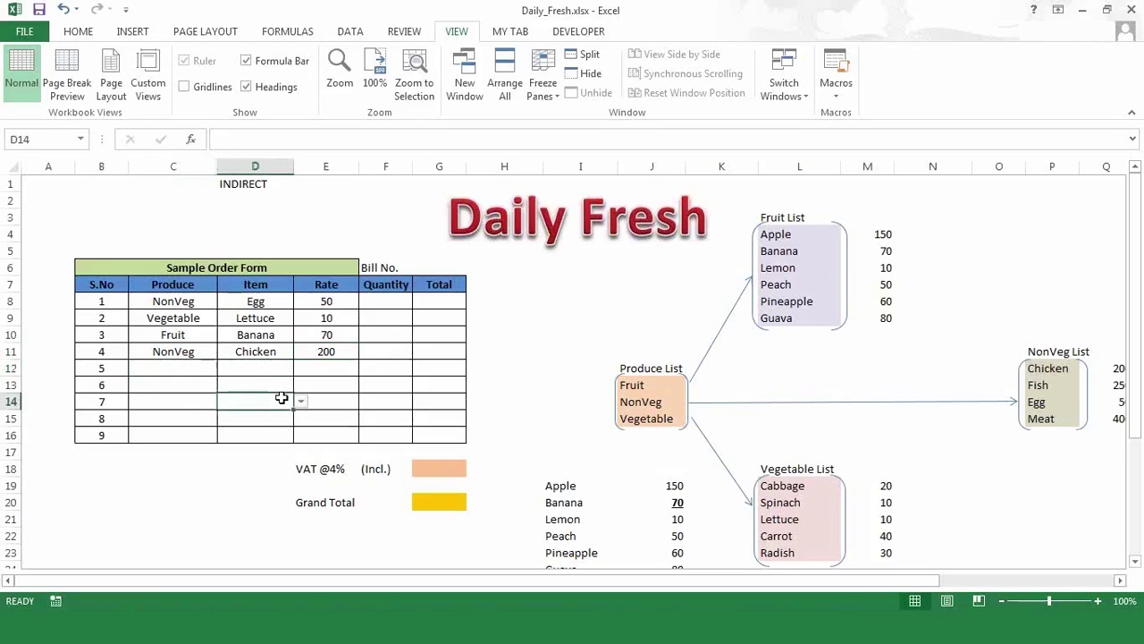
click(281, 369)
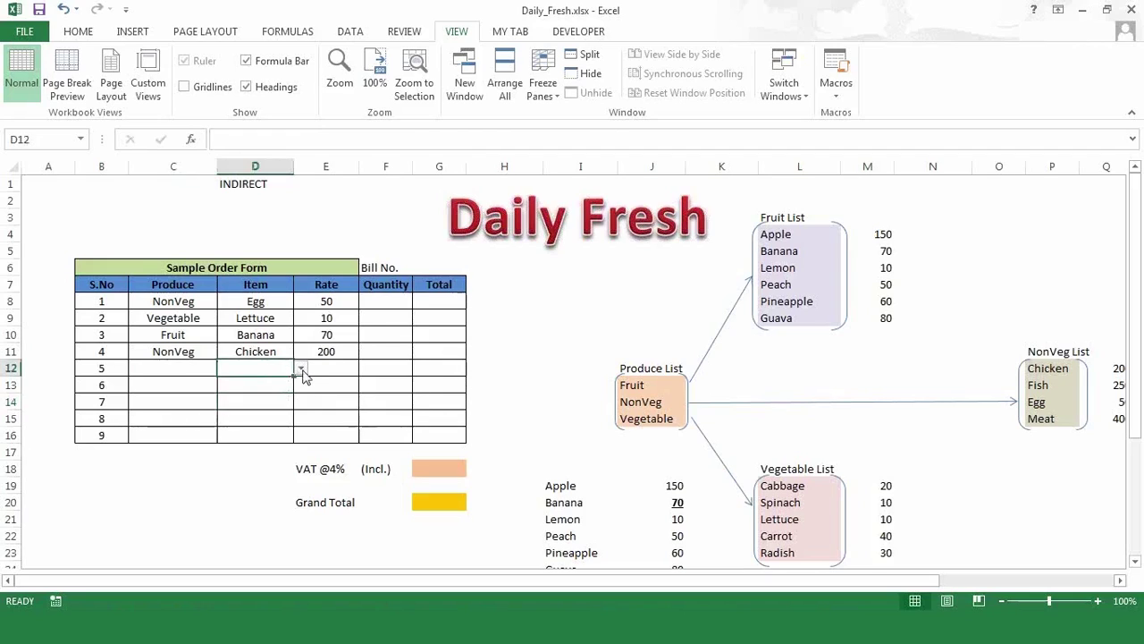
click(191, 368)
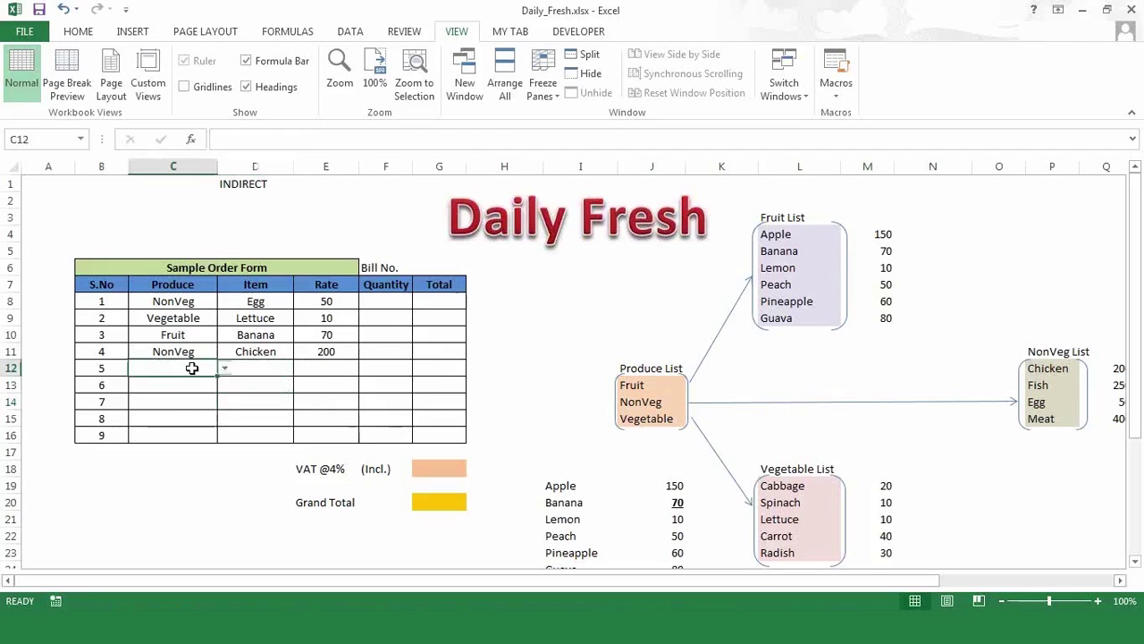
click(247, 369)
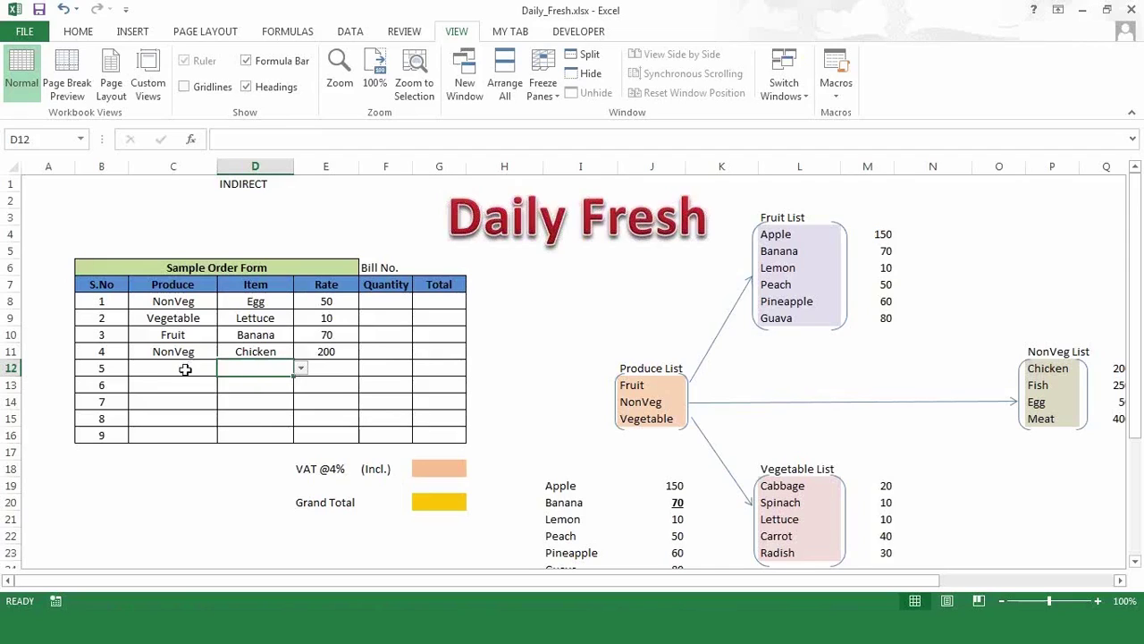
click(185, 370)
click(229, 367)
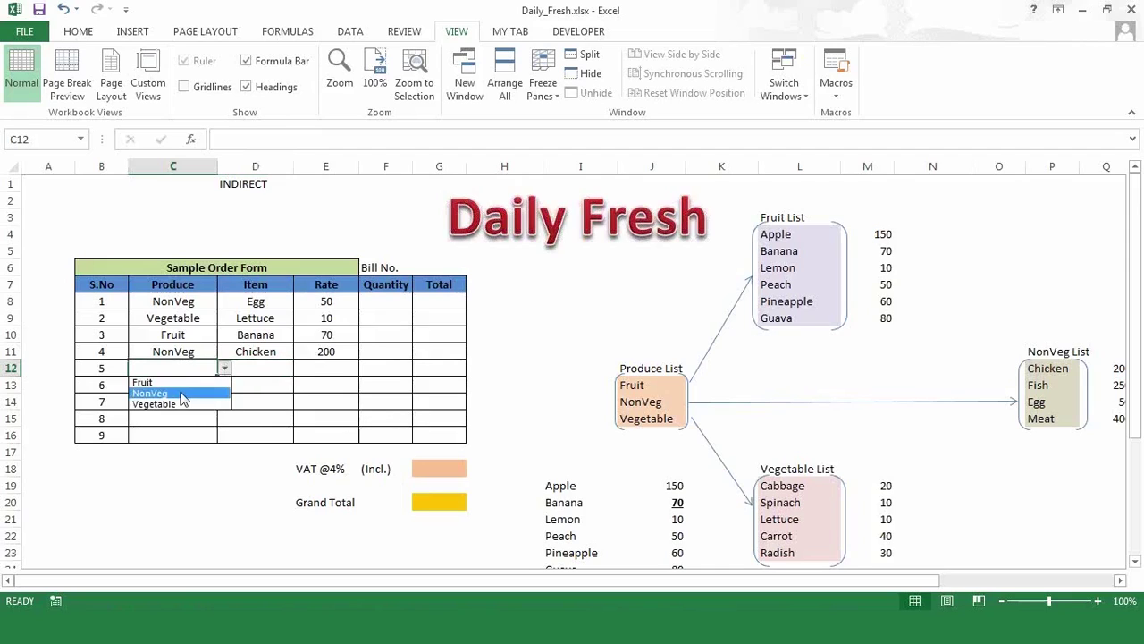
click(179, 403)
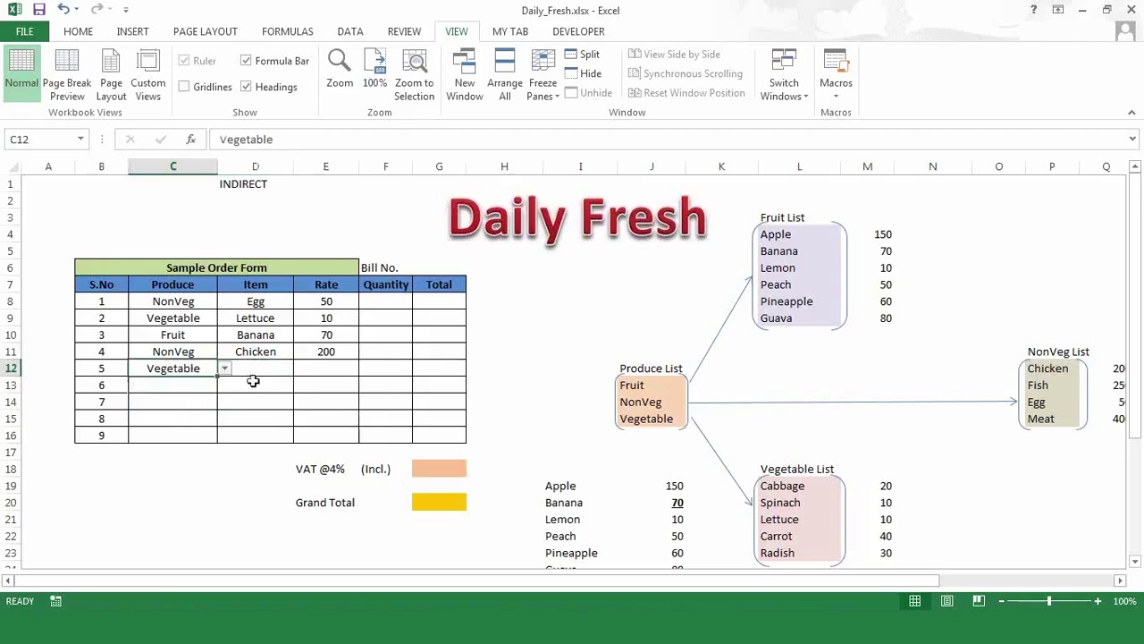
click(276, 366)
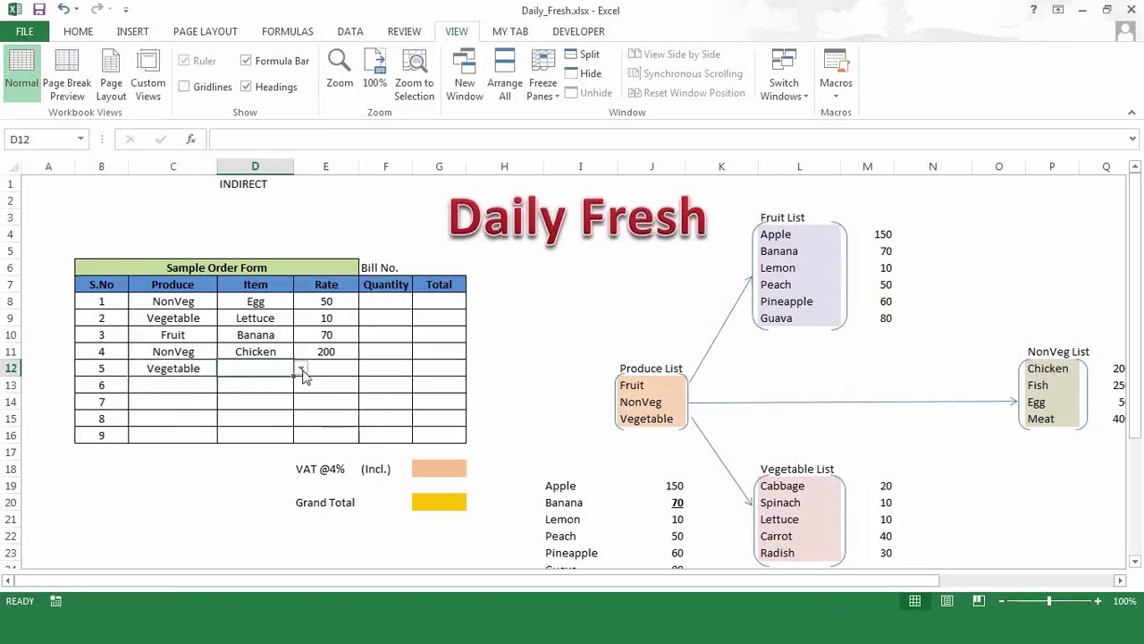
click(302, 369)
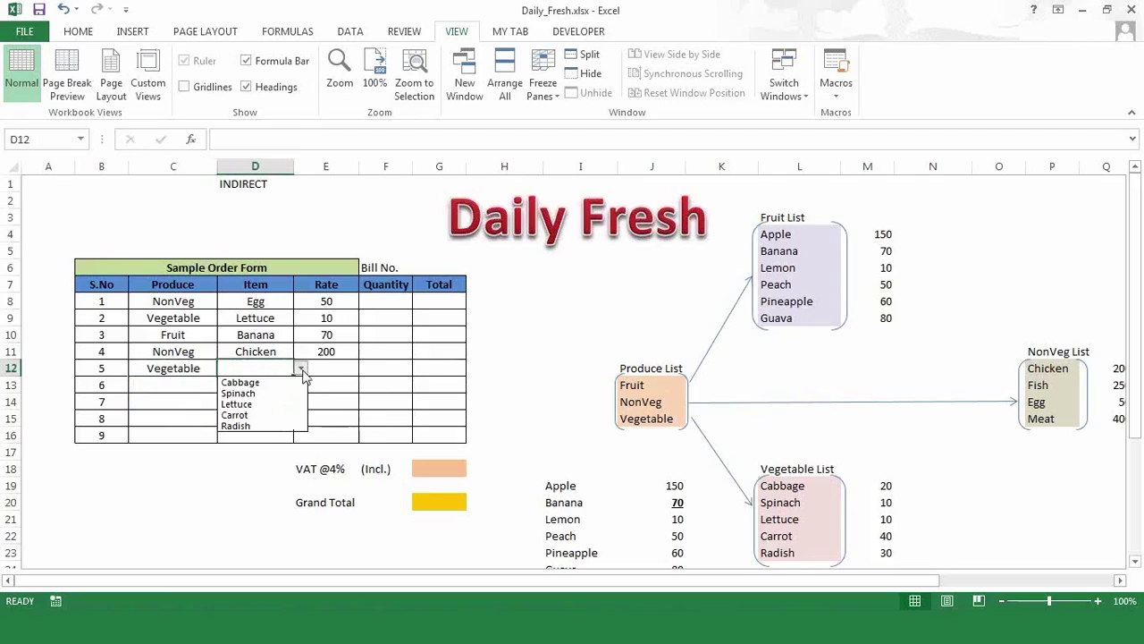
click(270, 407)
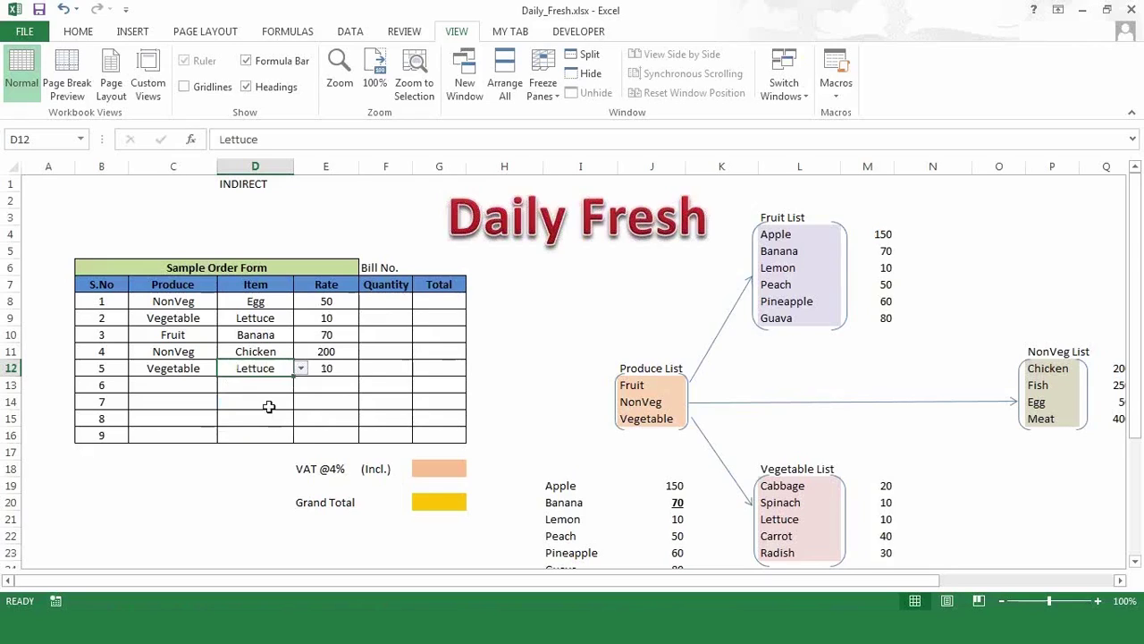
click(344, 380)
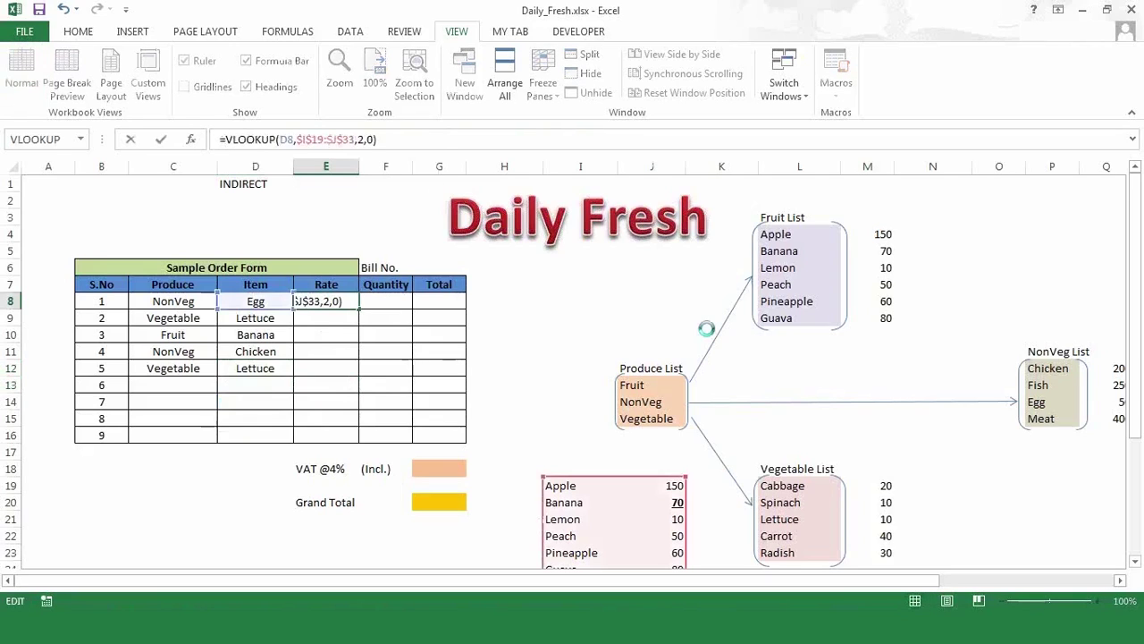
key(Escape)
key(Up)
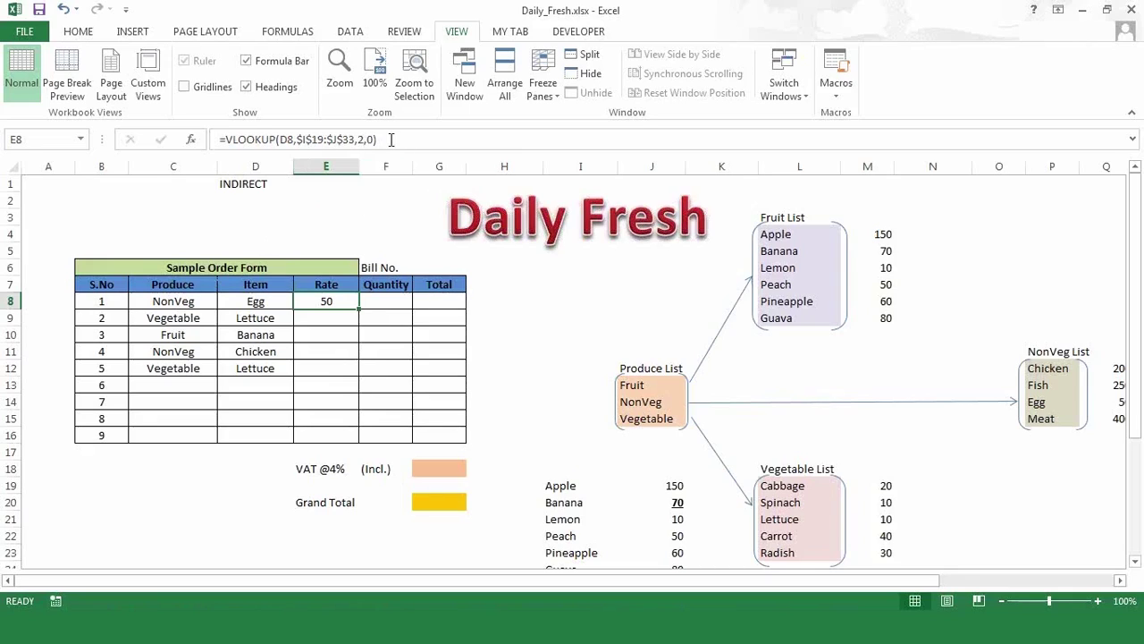
click(391, 140)
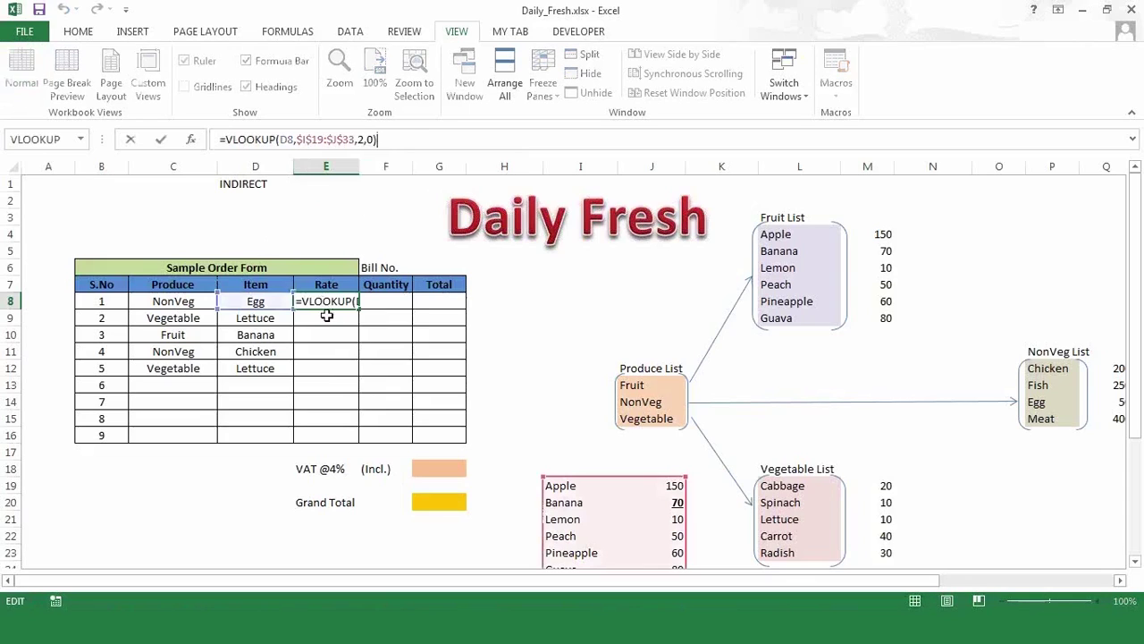
key(ctrl+Return)
key(shift+Down)
key(shift+Down)
key(shift+Down)
key(shift+Down)
key(shift+Down)
key(shift+Down)
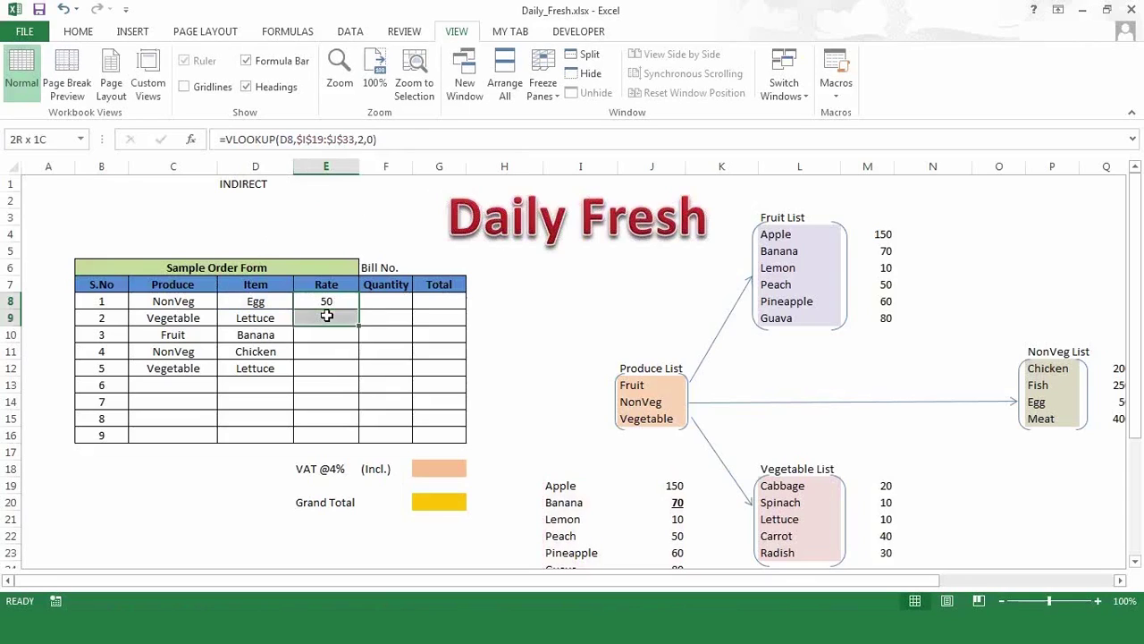
key(ctrl+d)
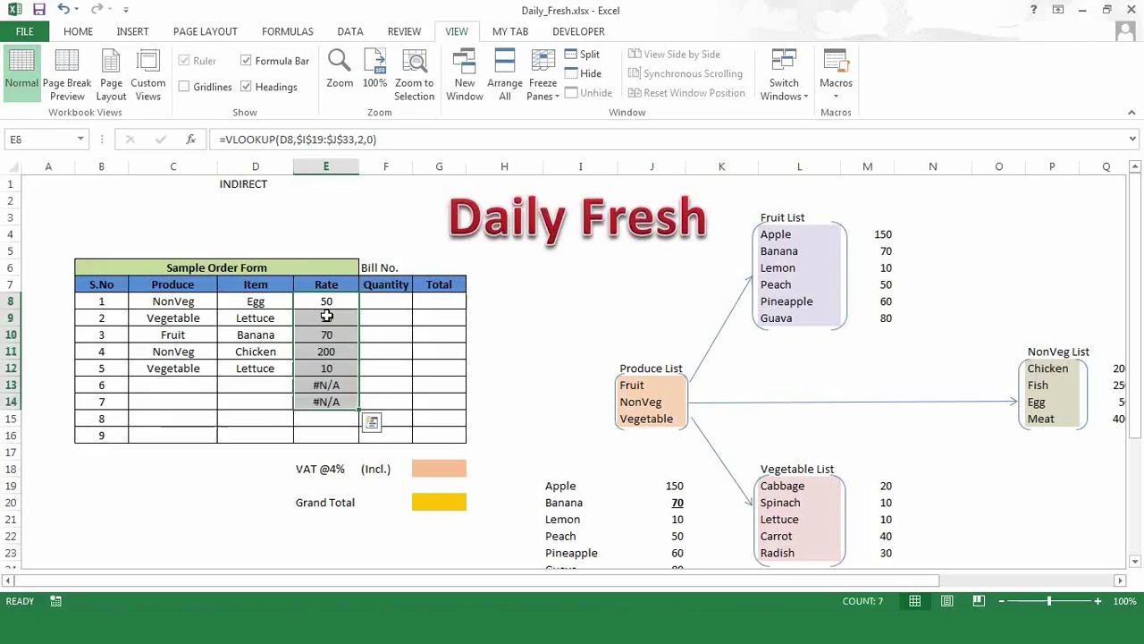
key(Down)
key(Down)
key(Down)
key(Down)
key(Down)
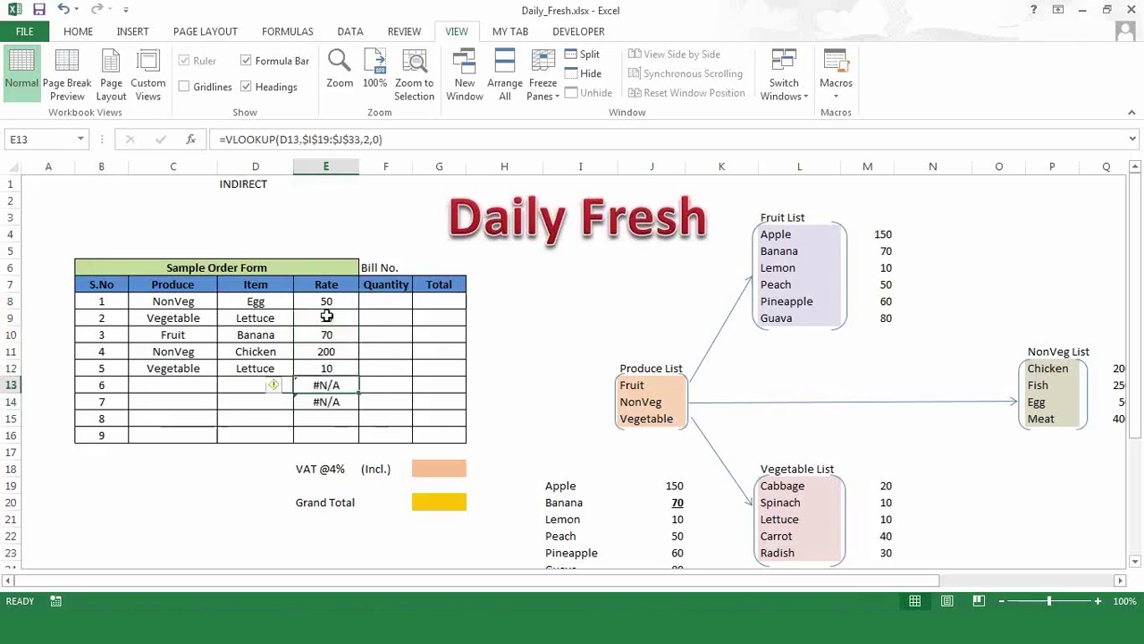
key(shift+Down)
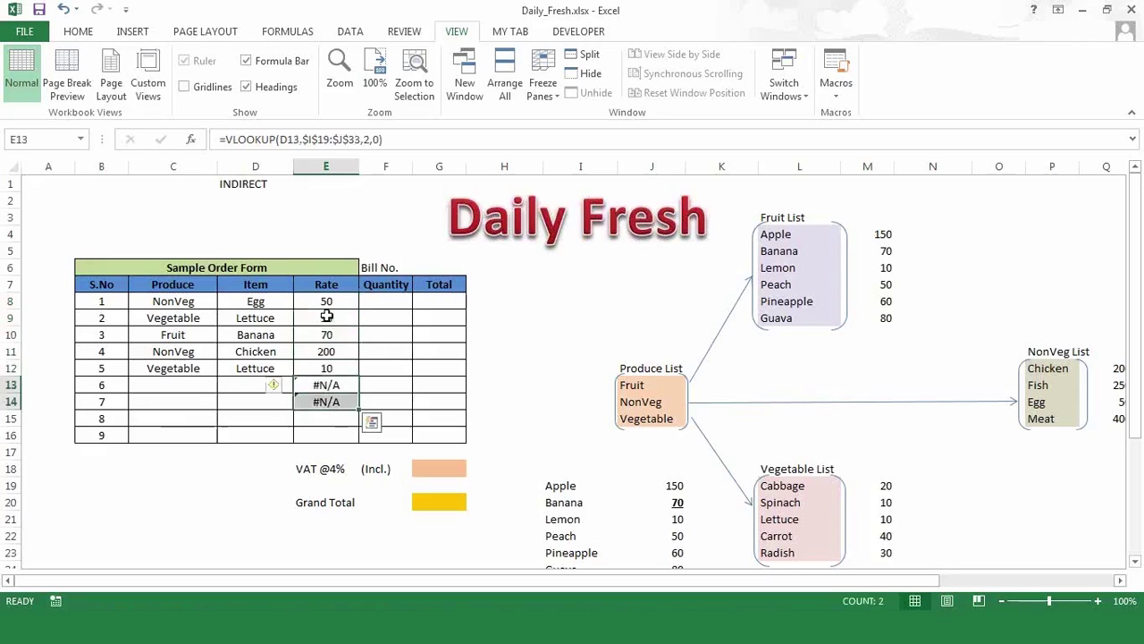
key(Down)
key(shift+Up)
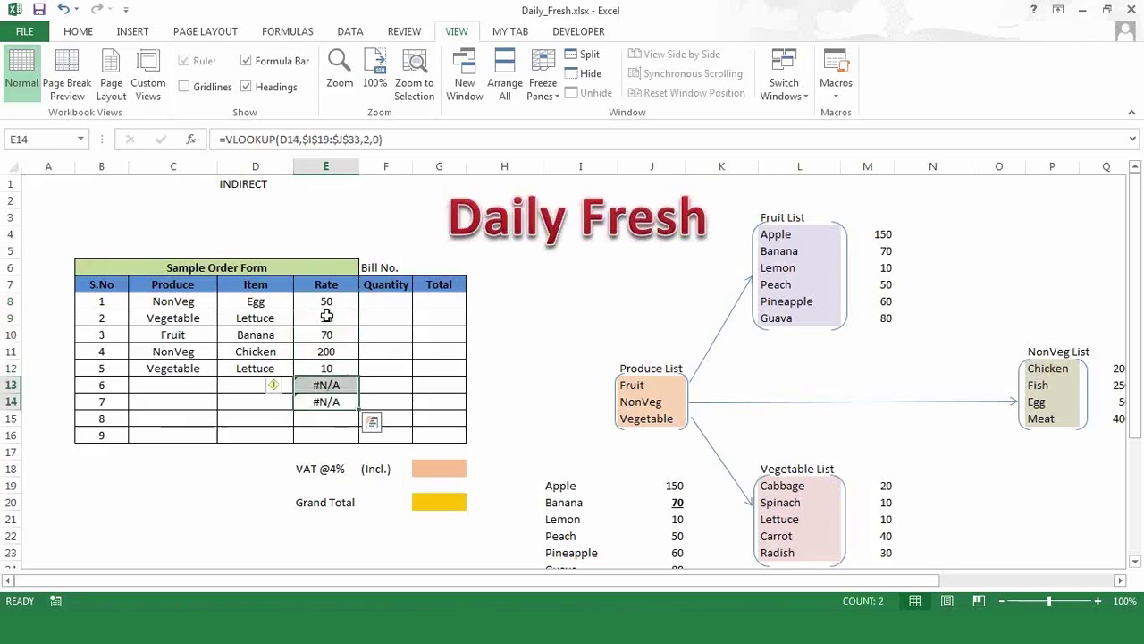
key(shift+Up)
key(shift+Up)
key(shift+Up)
key(shift+Up)
key(shift+Up)
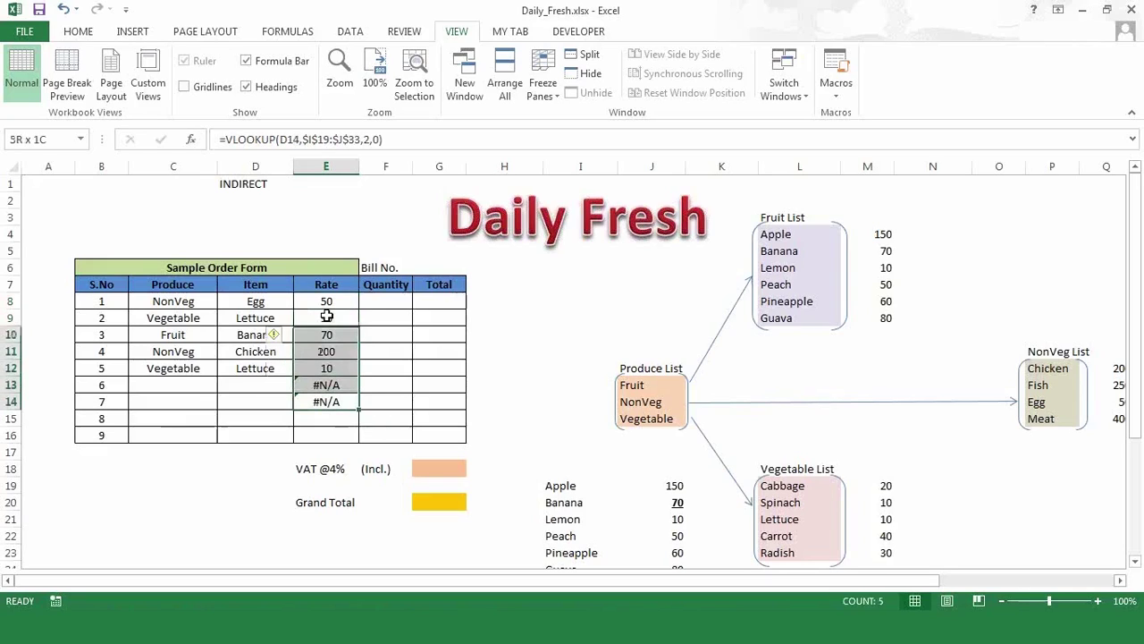
key(shift+Down)
key(Delete)
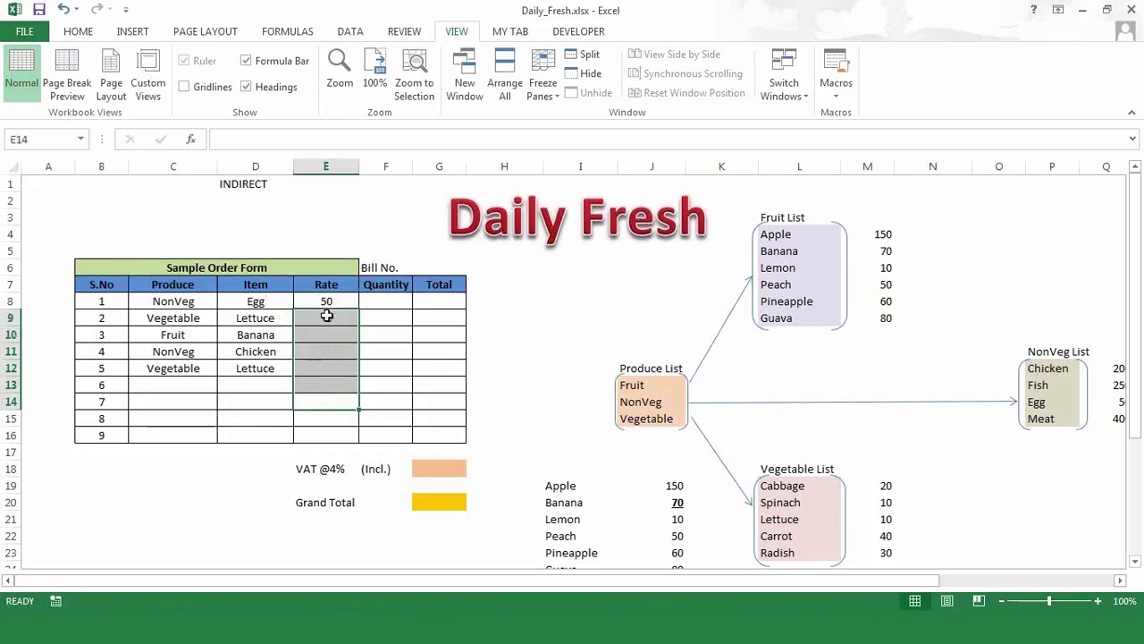
key(Up)
key(Up)
key(Up)
key(Up)
key(Up)
key(Up)
key(Up)
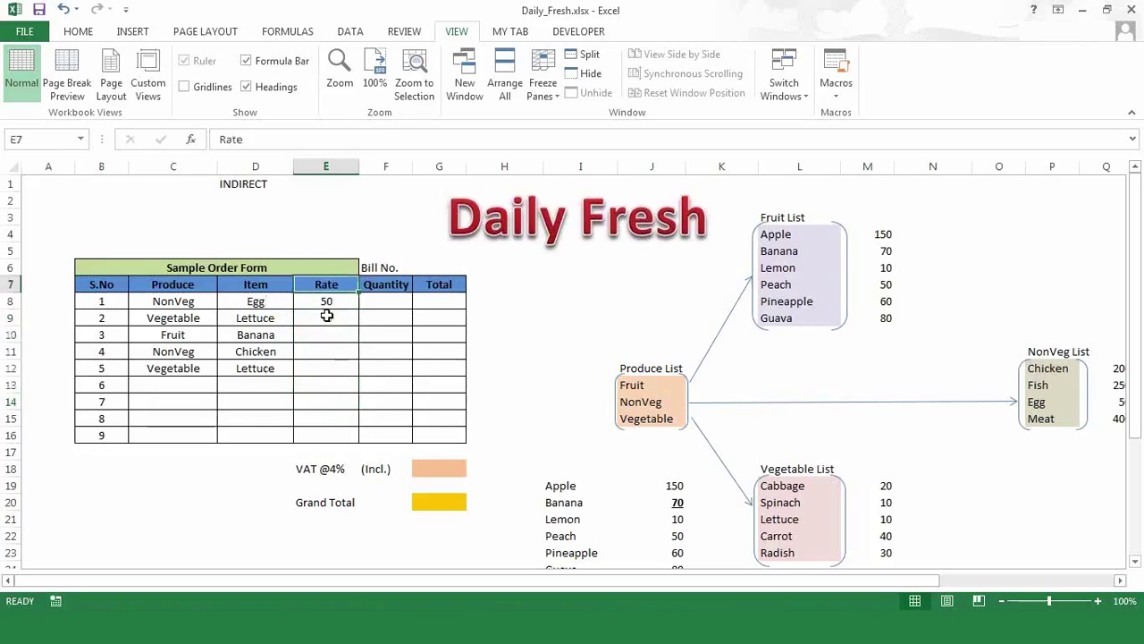
key(Down)
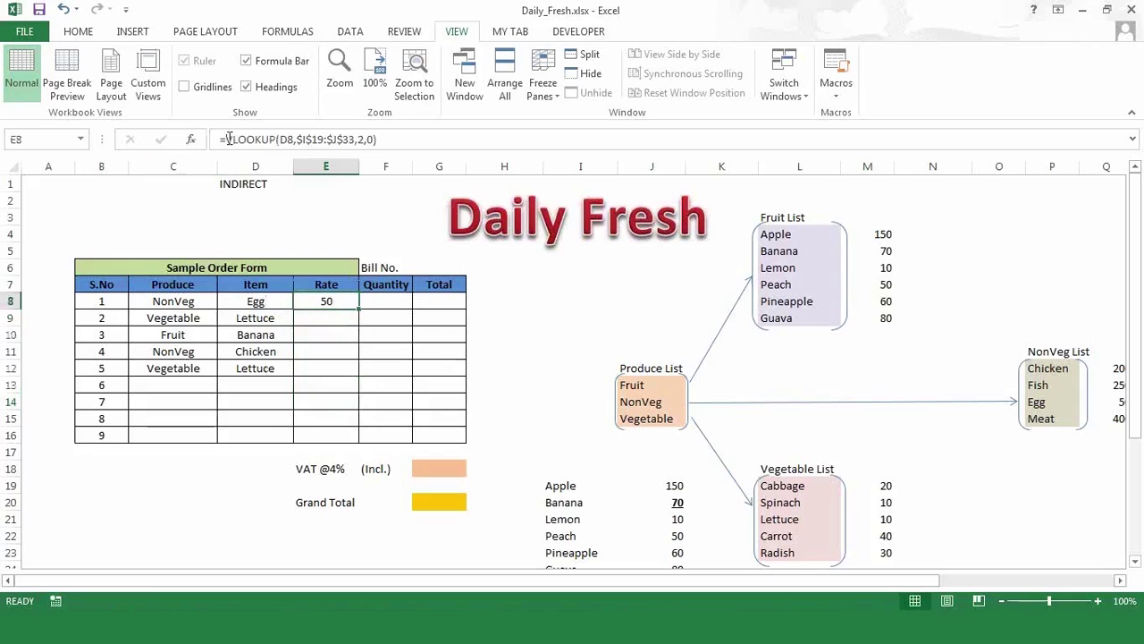
- Rewrite E8 as =IF(ISERROR(VLOOKUP(D8,$I$19:$J$33,2,0)),"",VLOOKUP(D8,$I$19:$J$33,2,0)), keeping Egg at 50
click(229, 140)
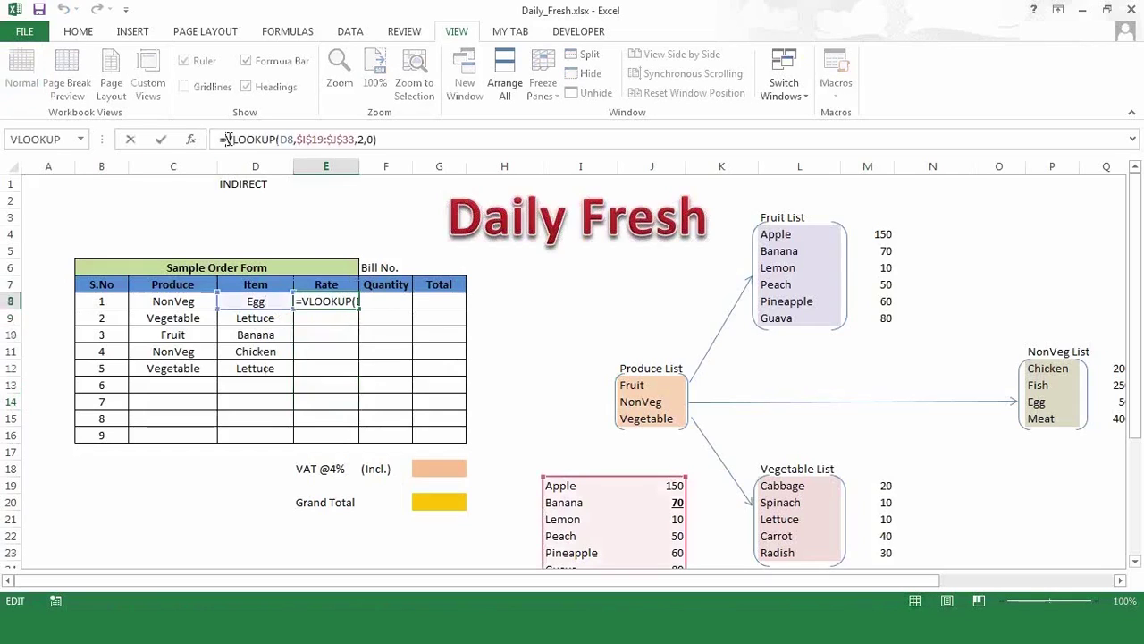
text(if)
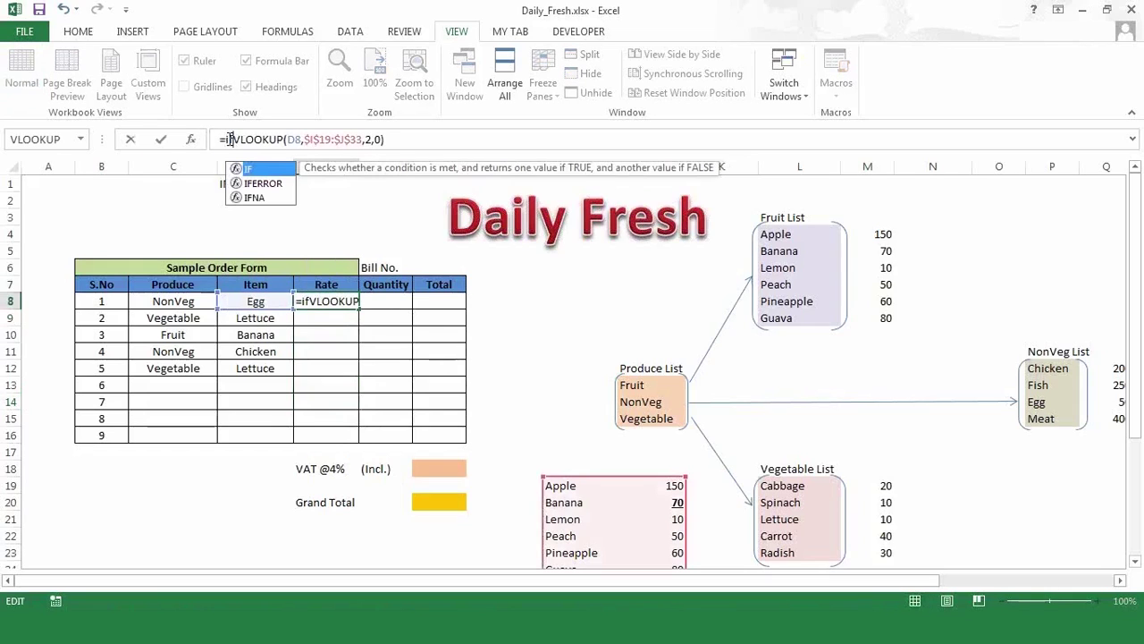
text(()
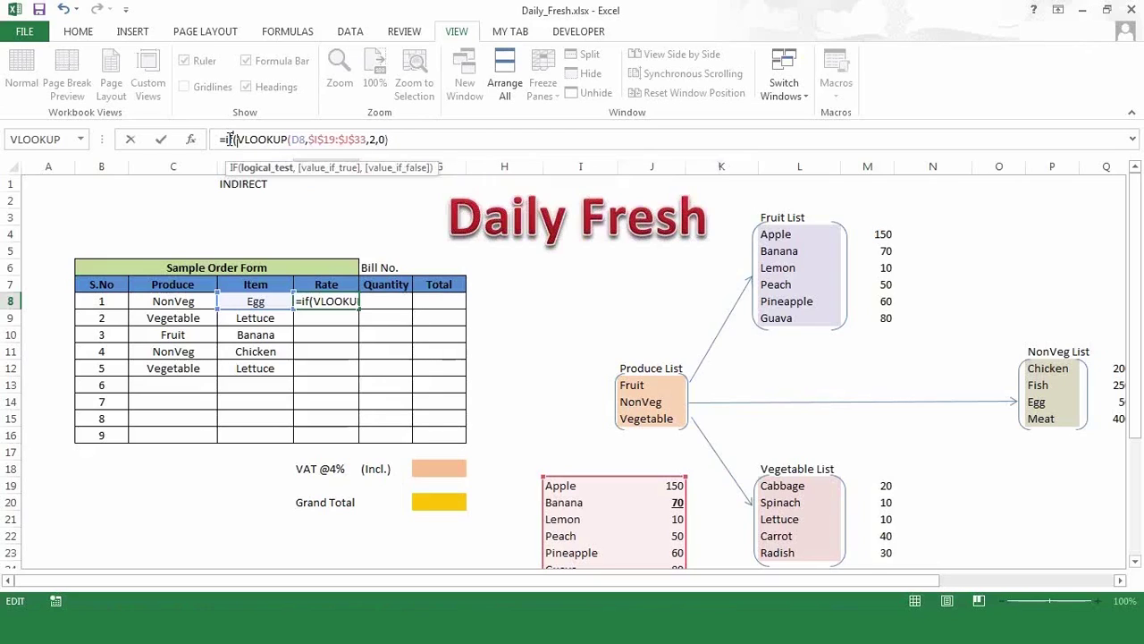
text(iserre)
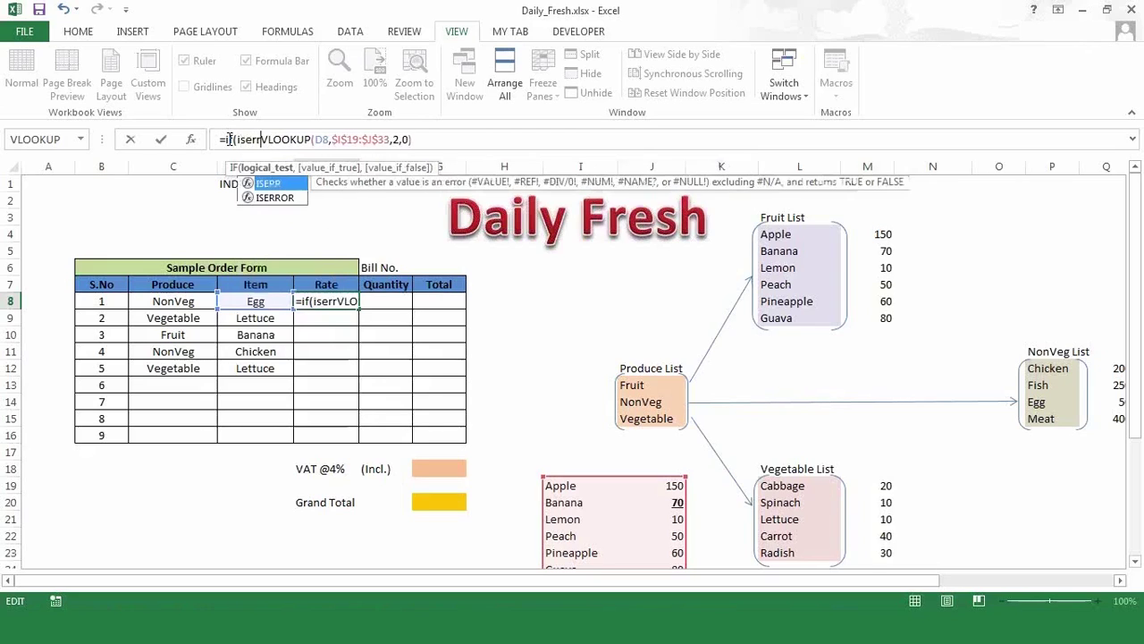
key(BackSpace)
key(Down)
key(Tab)
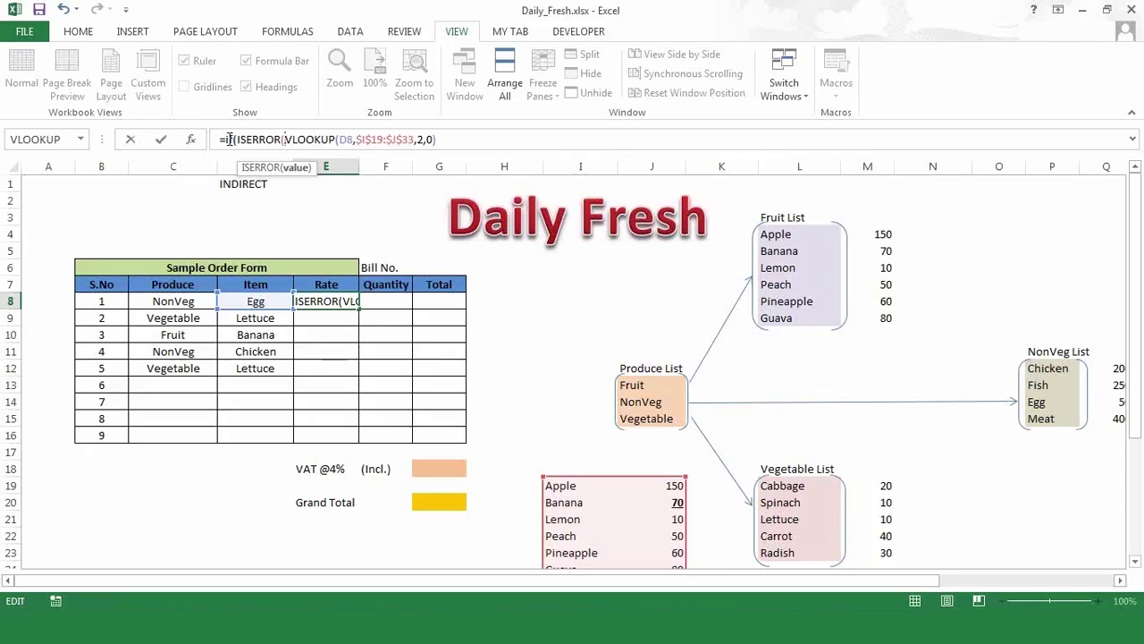
click(453, 139)
text())
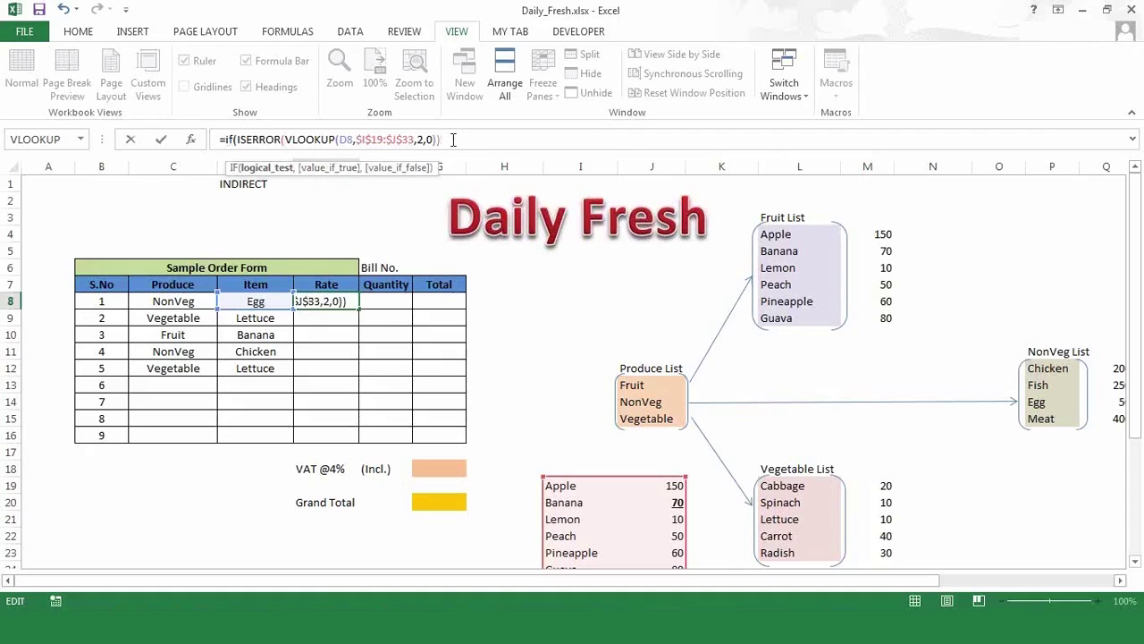
text(,)
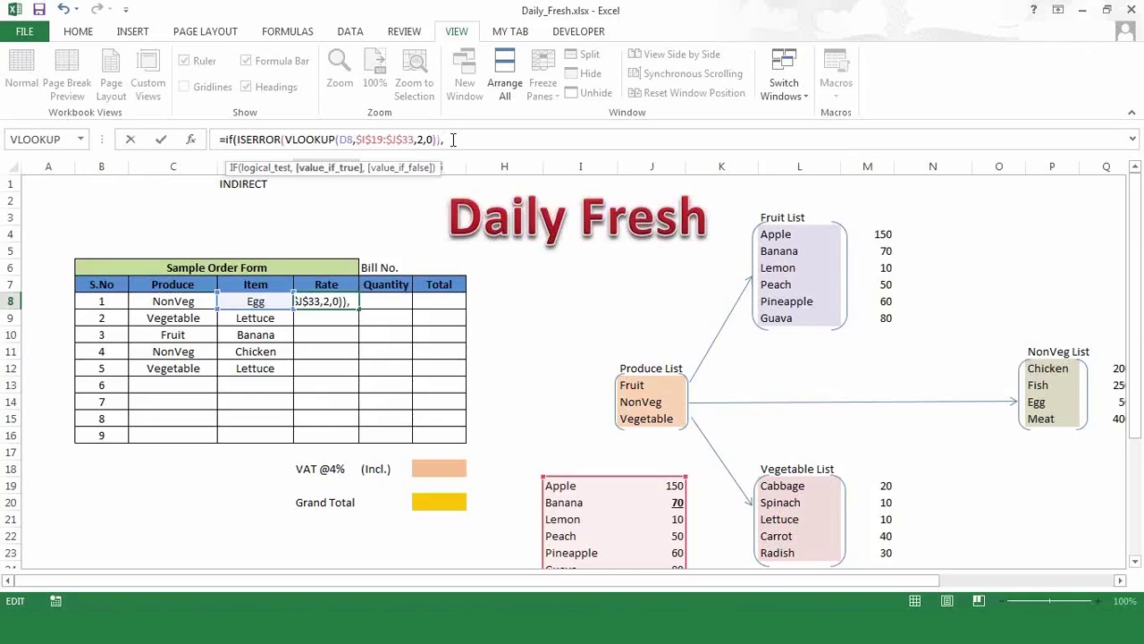
text("",)
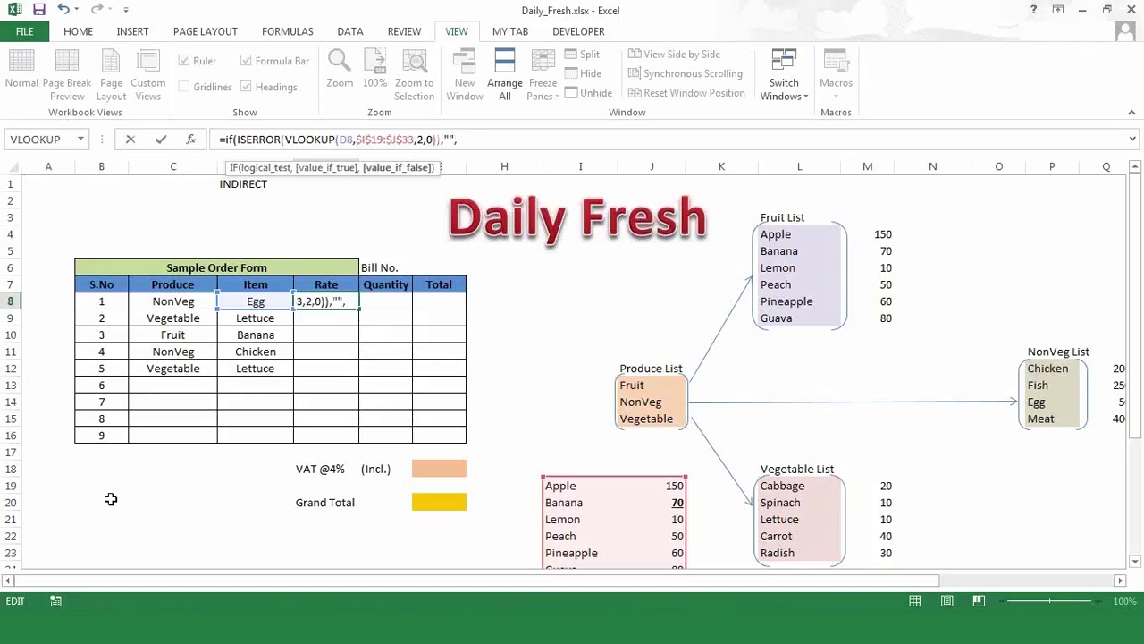
text(VLOOKUP(D8,$I$19:$J$33,2,0))
text()))
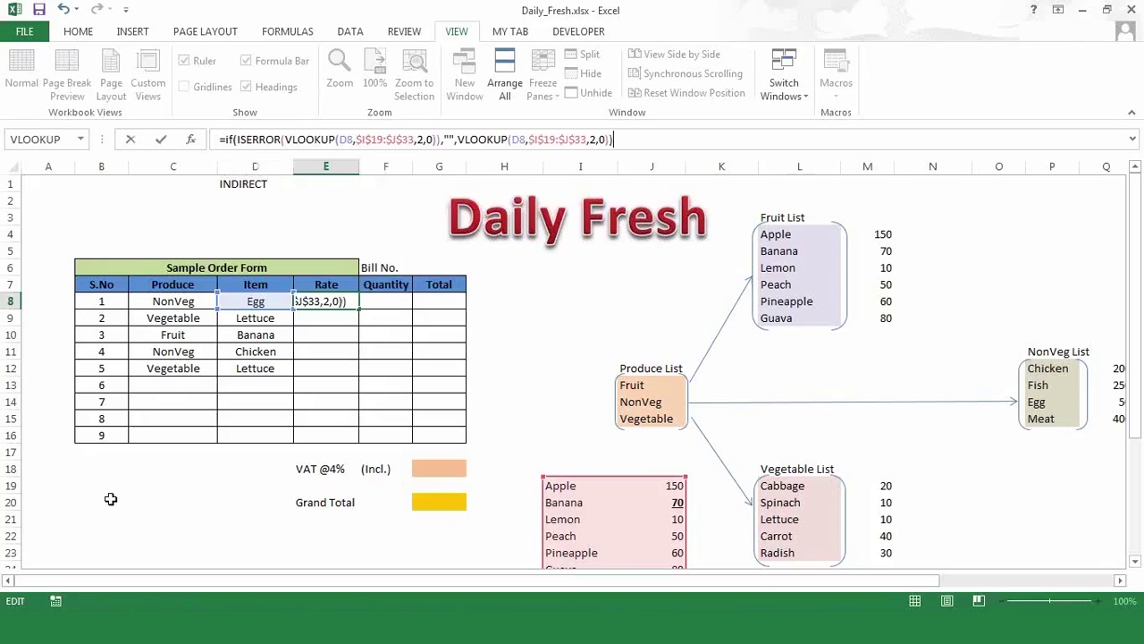
key(Return)
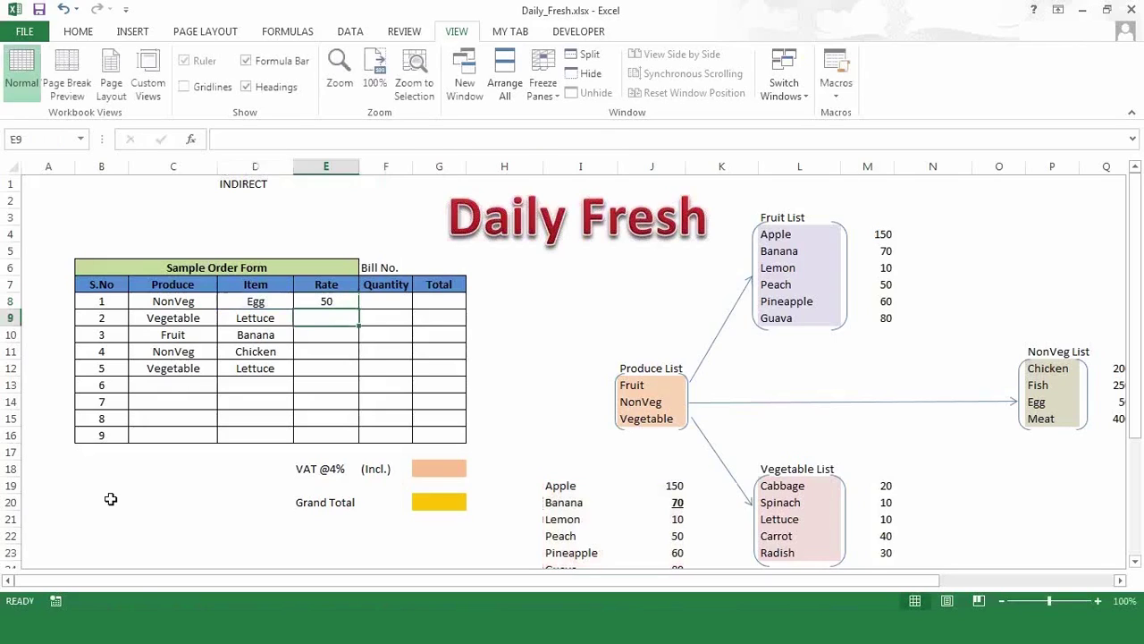
key(Up)
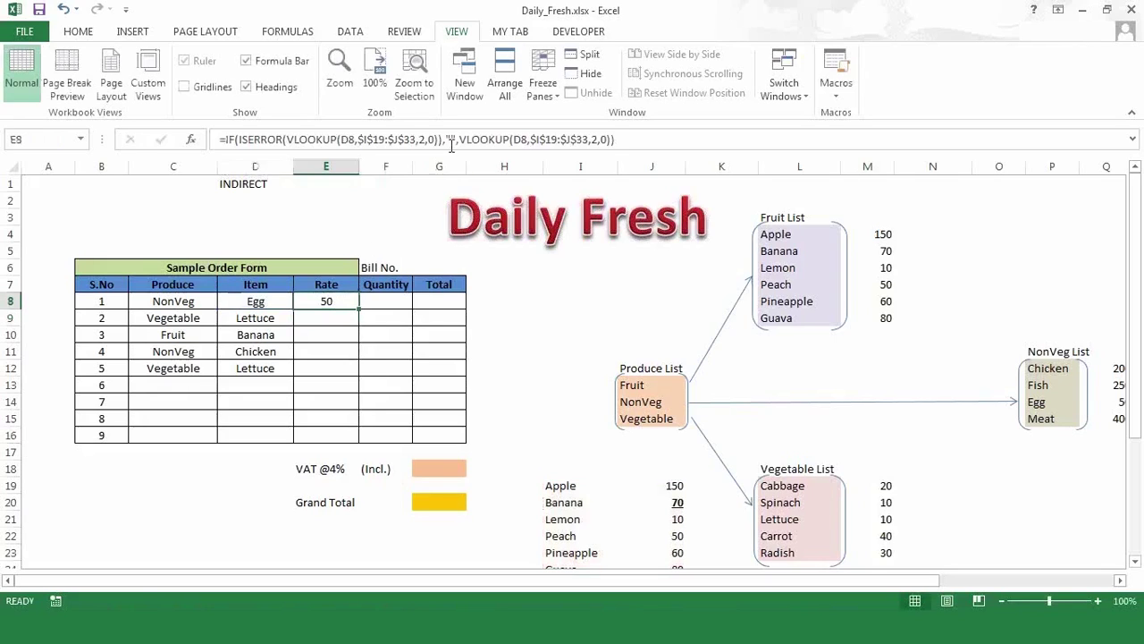
- Change E8's error fallback from an empty string to "BLANK"
click(453, 140)
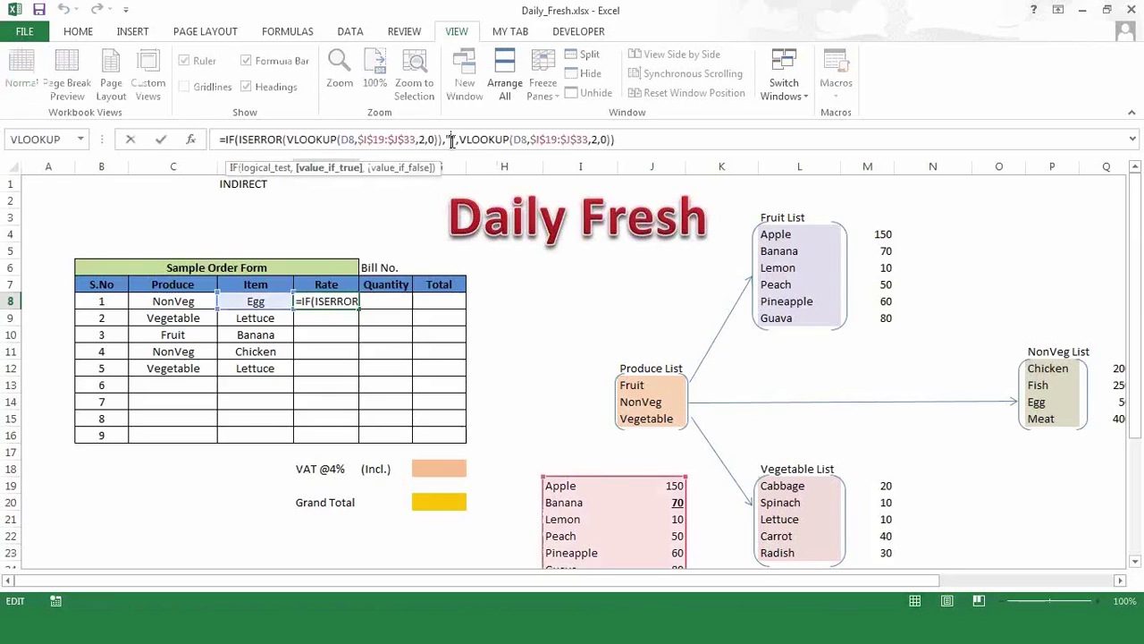
text(BLANK)
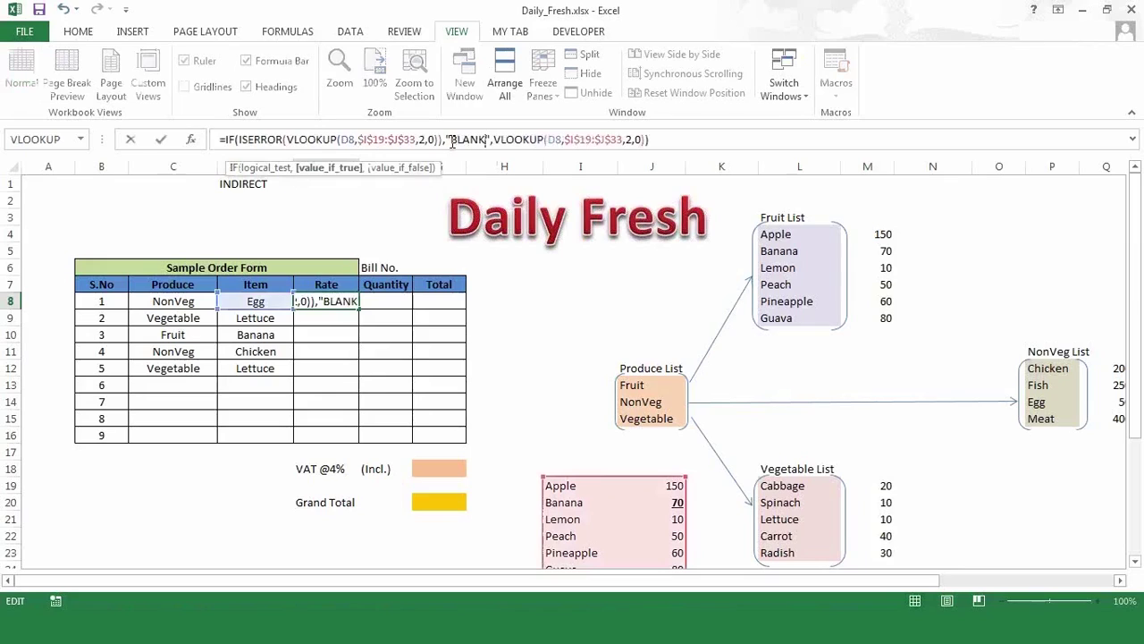
key(ctrl+Return)
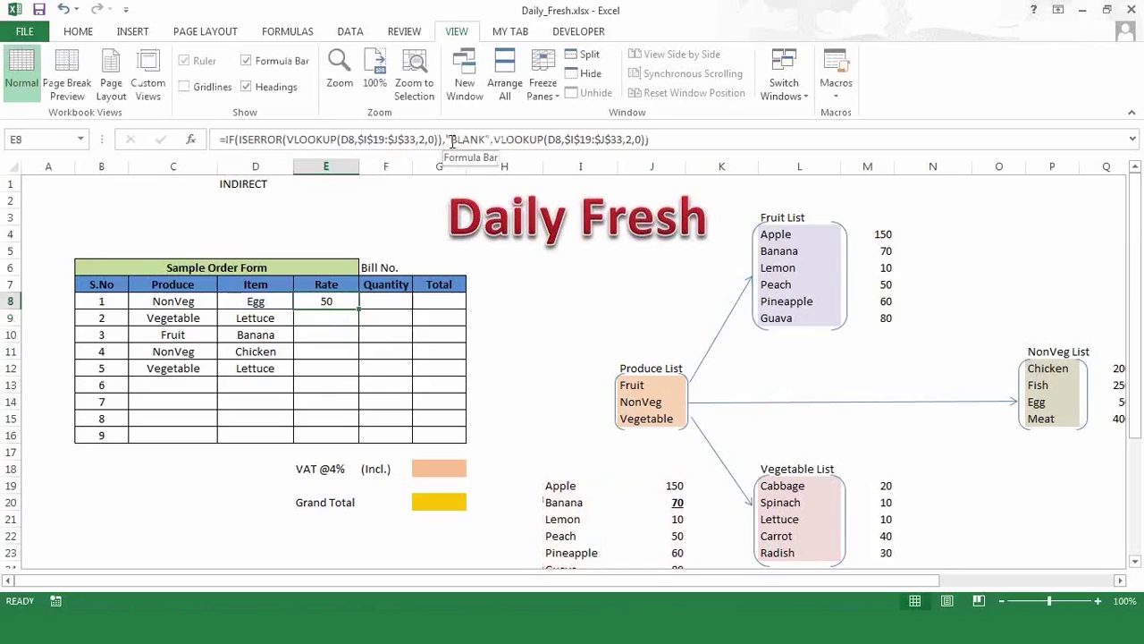
- Fill the BLANK-fallback Rate formula down through E16 and check E13
key(shift+Down)
key(shift+Down)
key(shift+Down)
key(shift+Down)
key(shift+Down)
key(shift+Down)
key(shift+Down)
key(shift+Down)
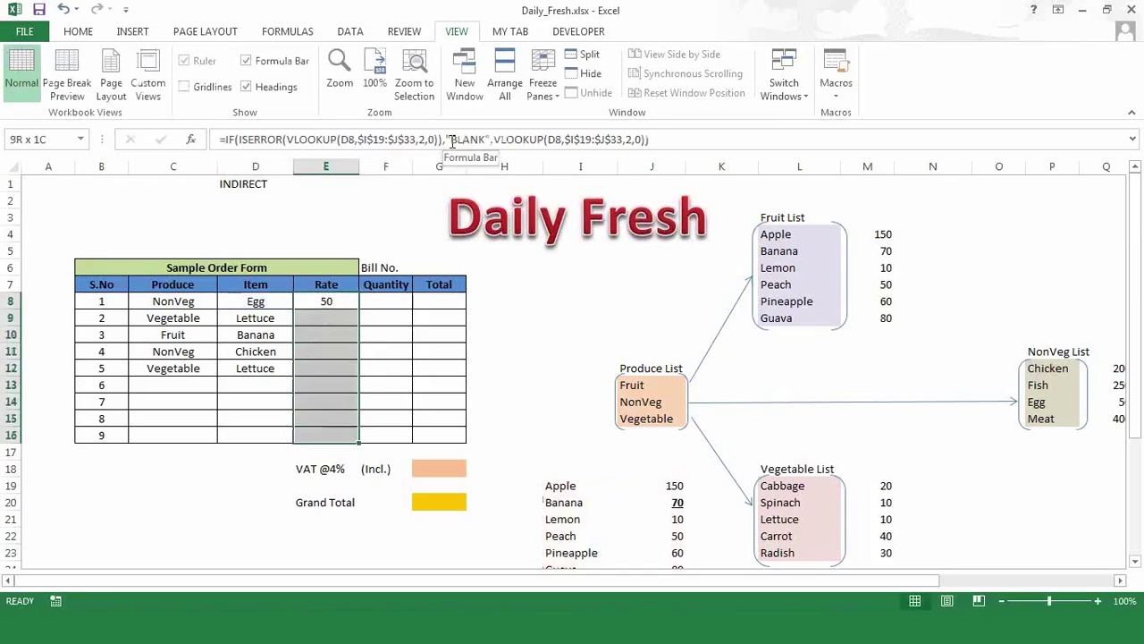
key(ctrl+d)
key(Right)
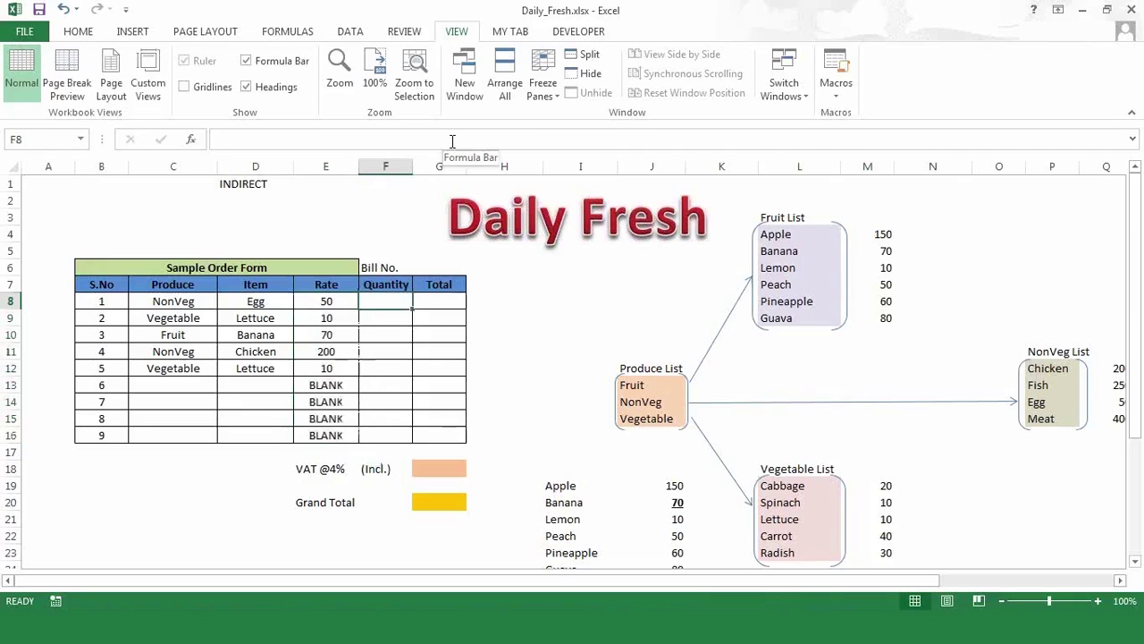
click(329, 379)
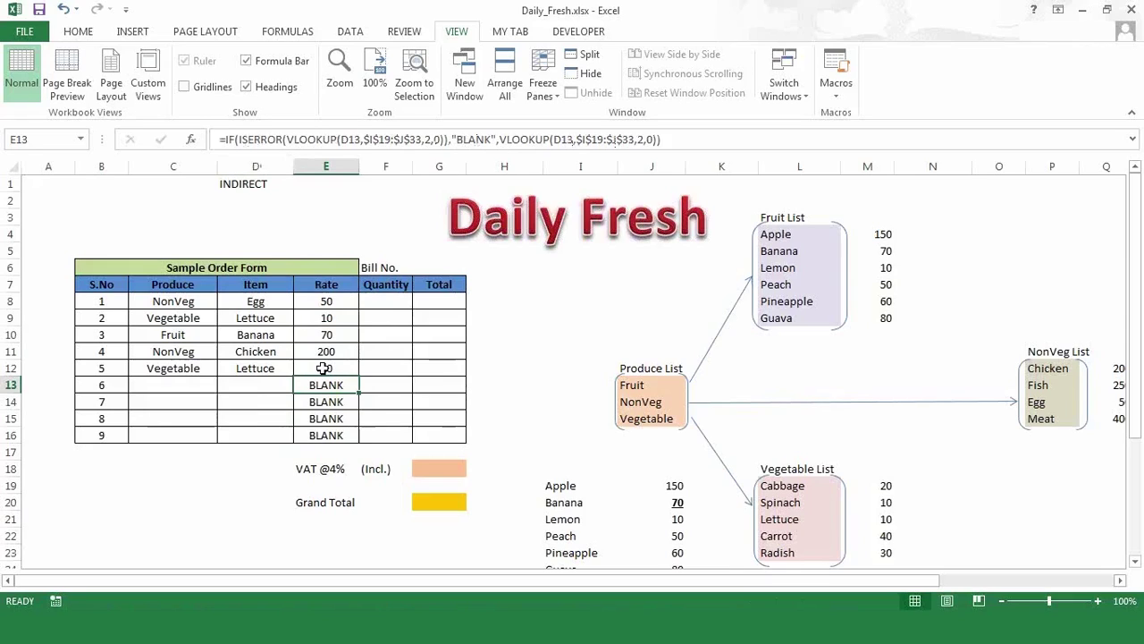
- Choose Fruit and Banana in row 13's Produce and Item dropdowns, so Rate shows 70
click(397, 303)
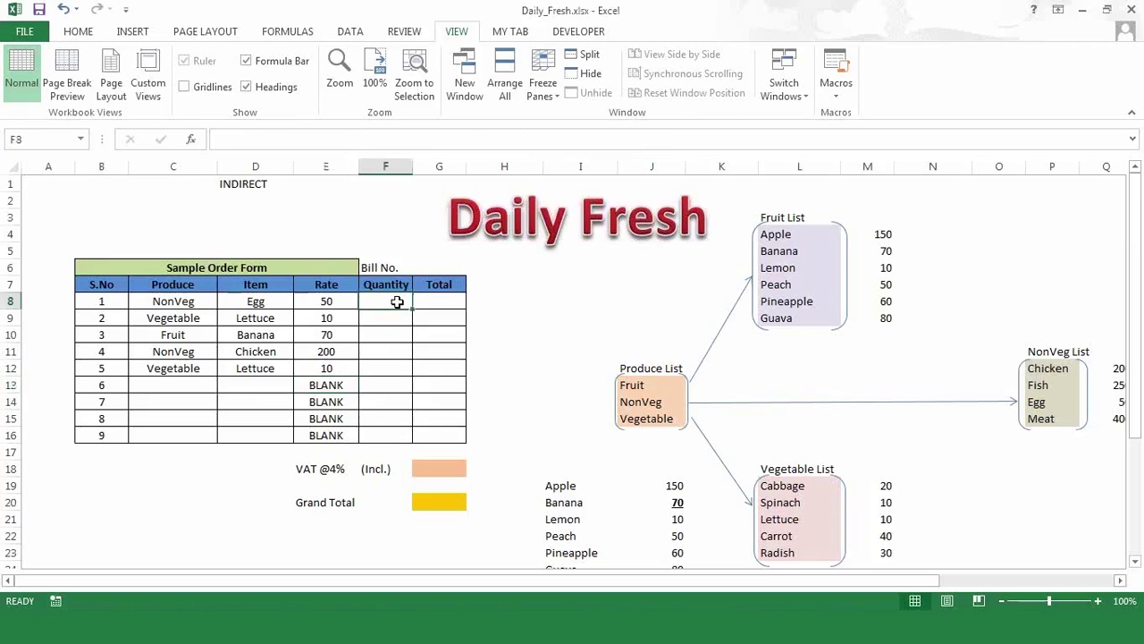
click(249, 385)
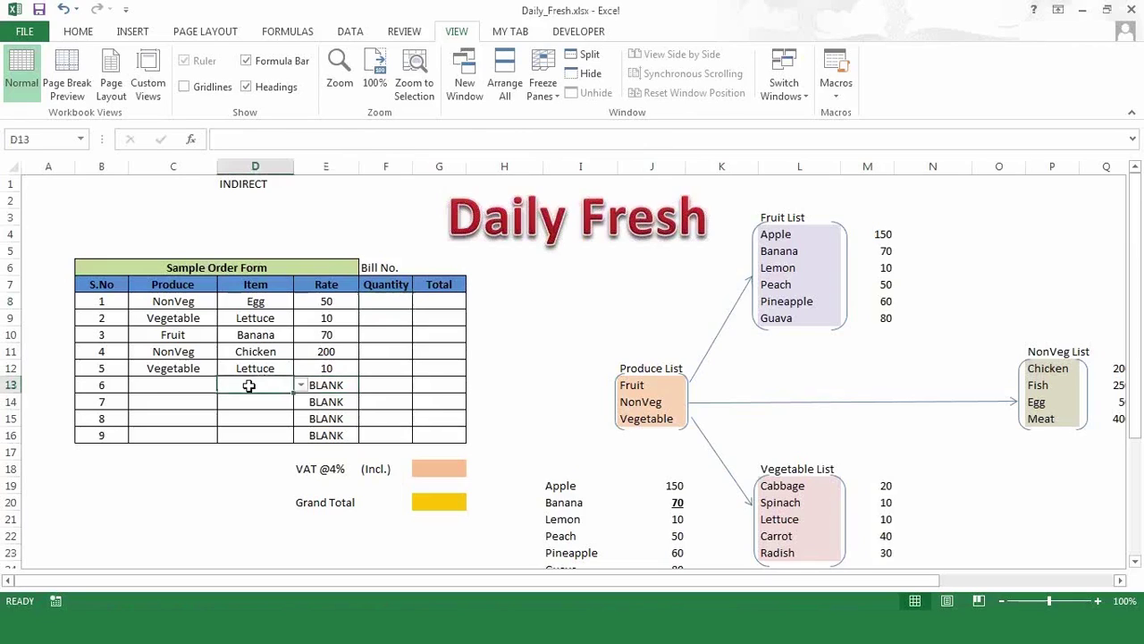
click(197, 385)
click(225, 385)
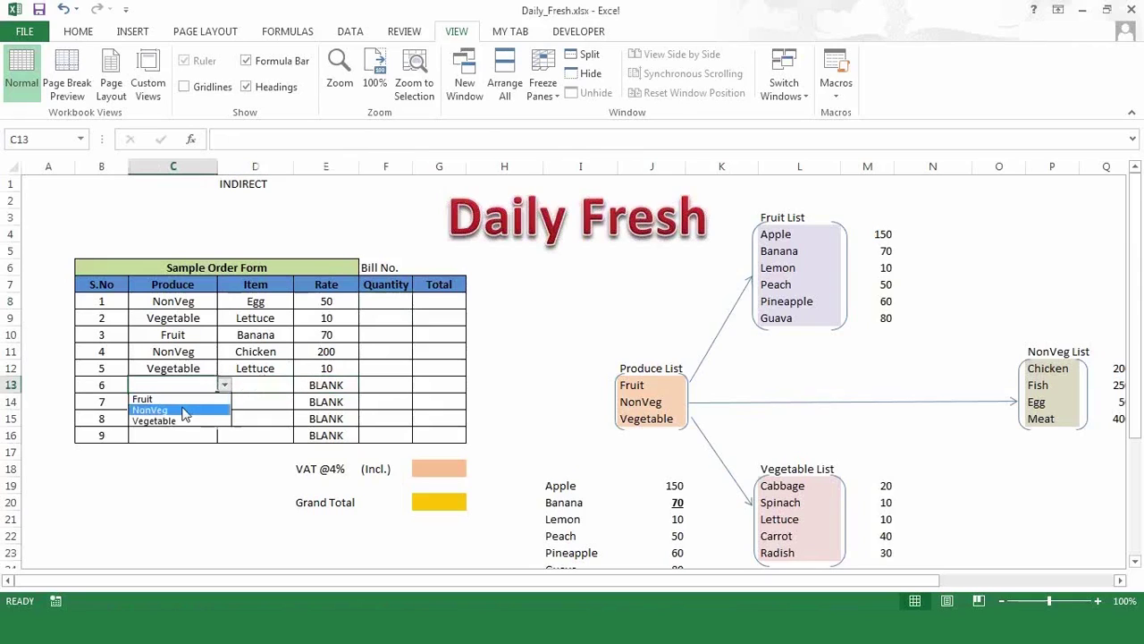
click(183, 402)
click(277, 371)
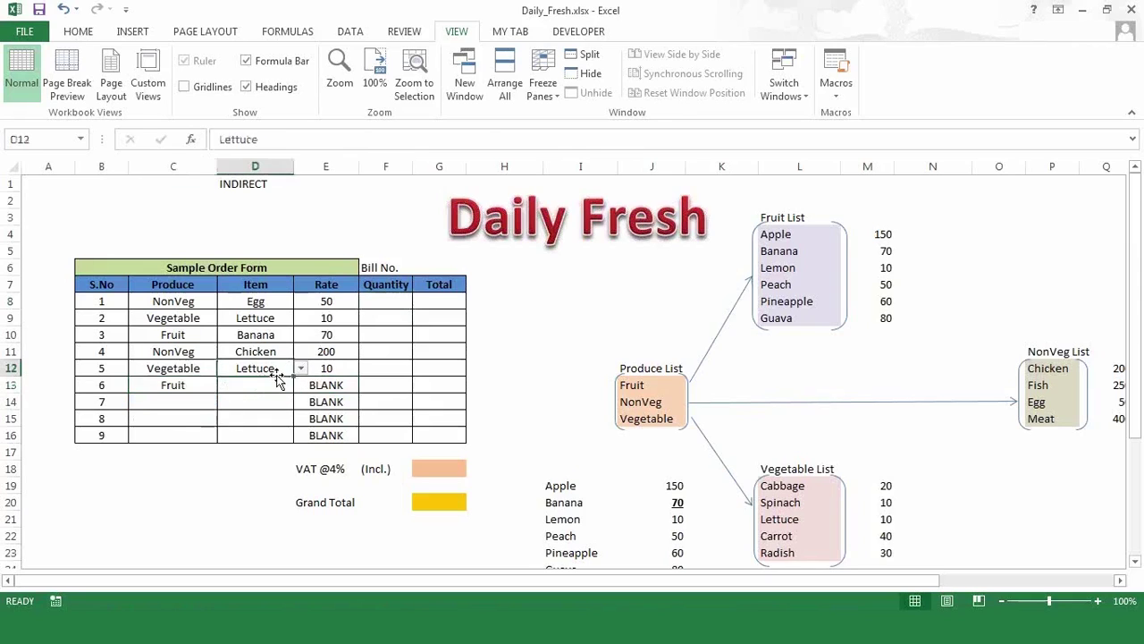
click(277, 385)
click(300, 386)
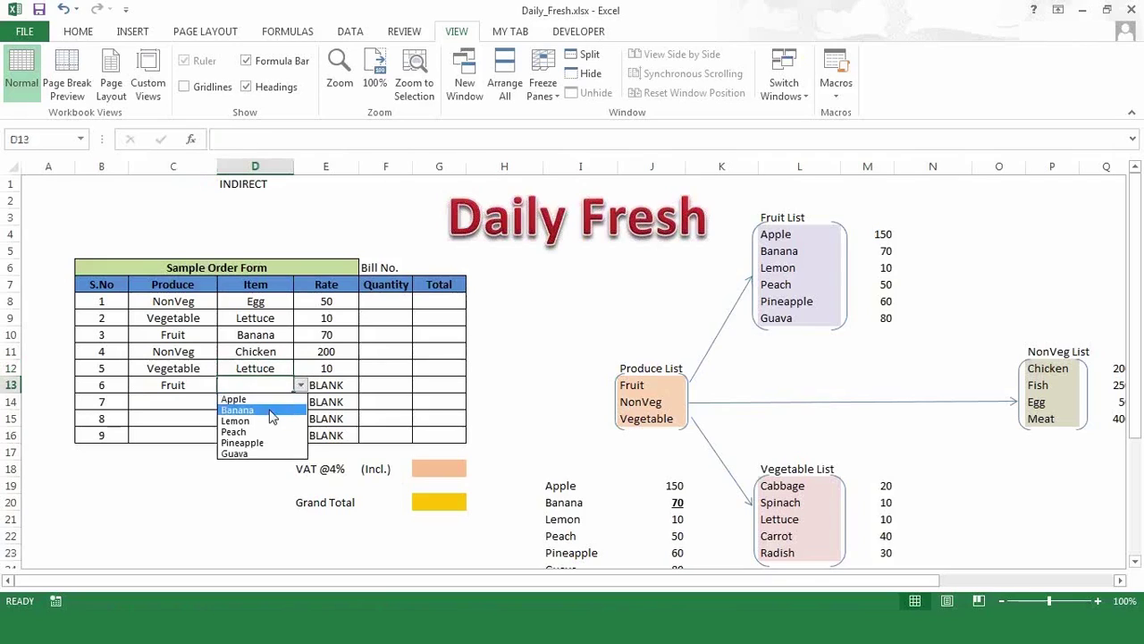
click(268, 416)
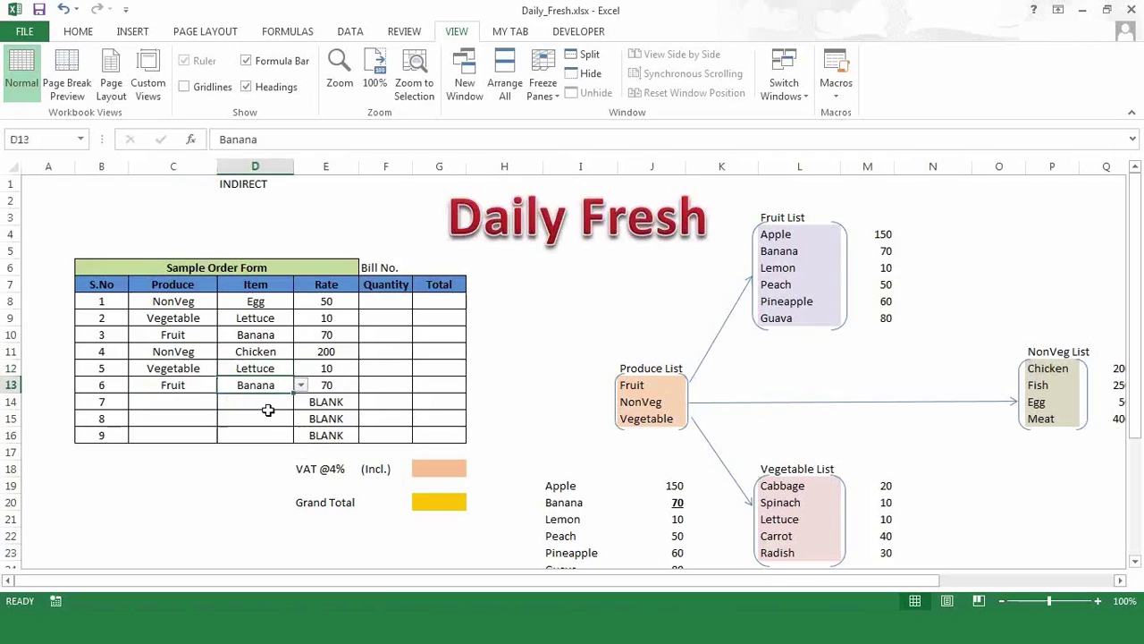
click(401, 386)
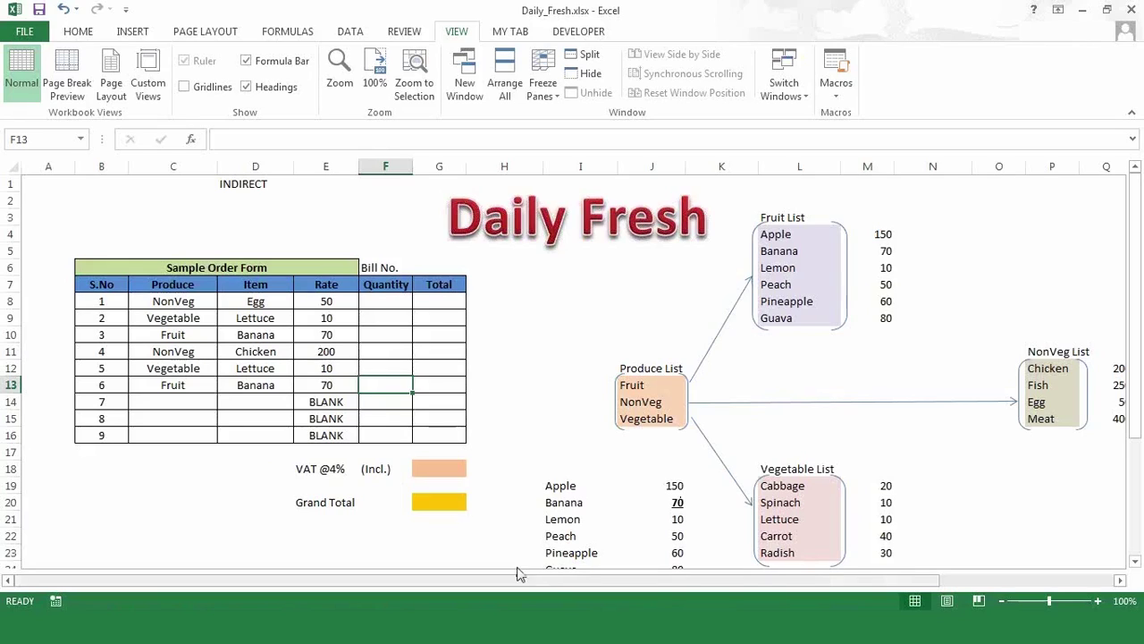
- Enter =E8*F8 in Total cell G8
click(397, 304)
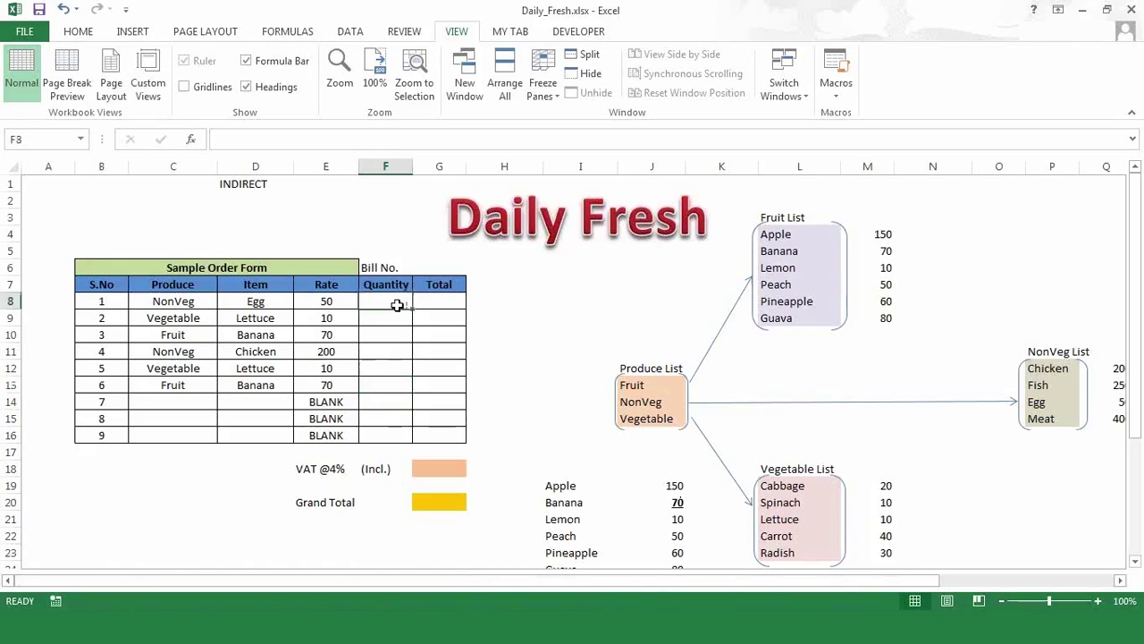
click(445, 303)
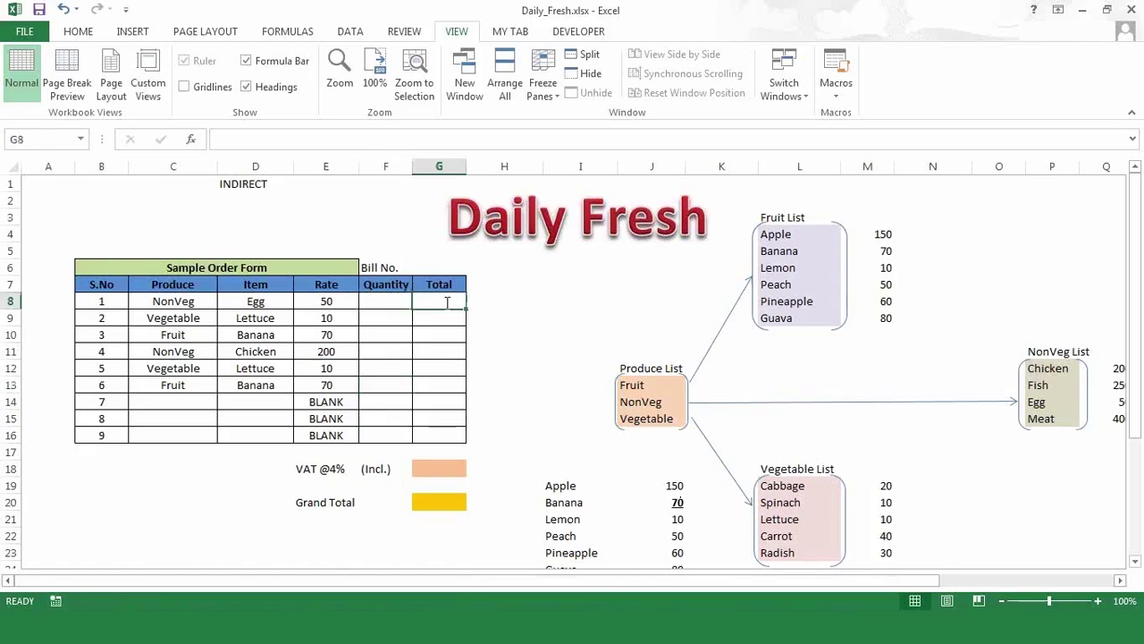
text(=)
key(Left)
key(Left)
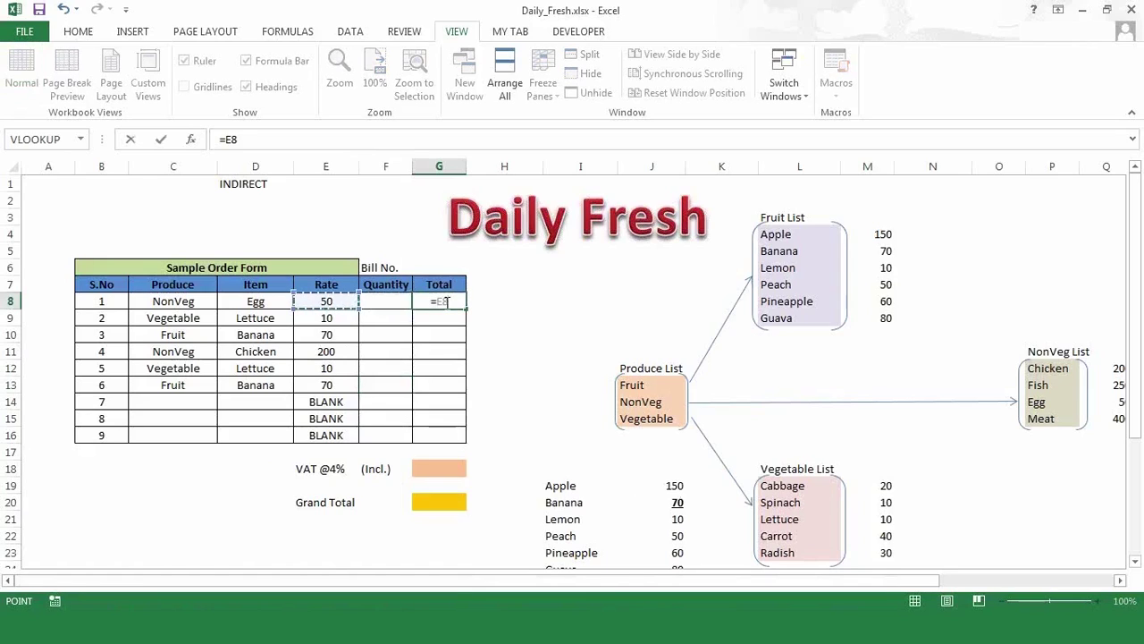
text(*)
key(Left)
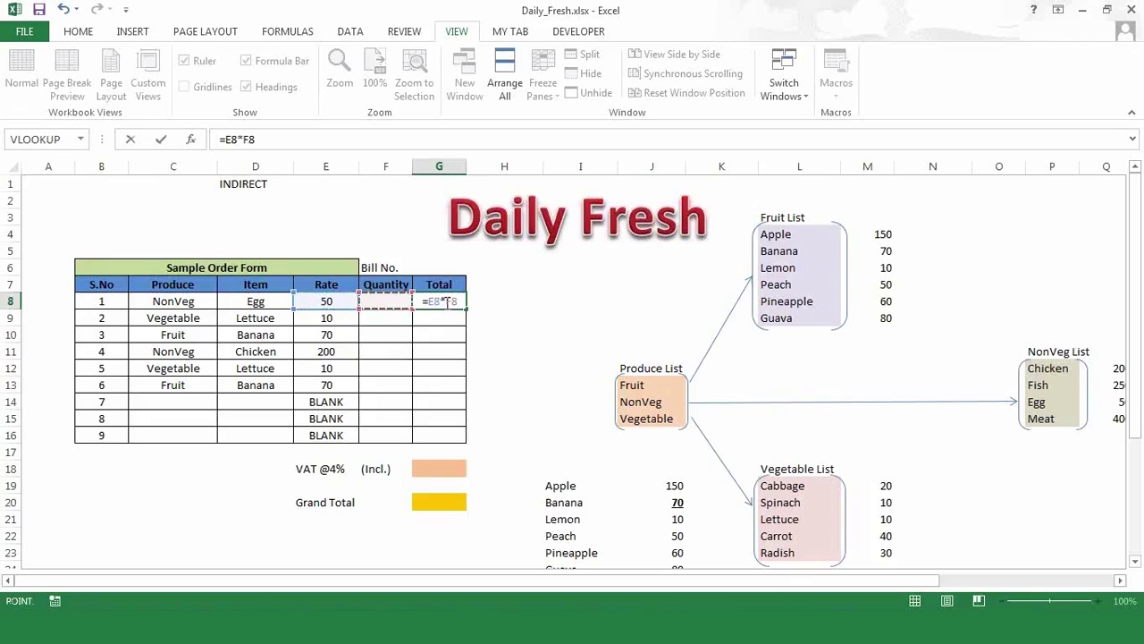
key(ctrl+Return)
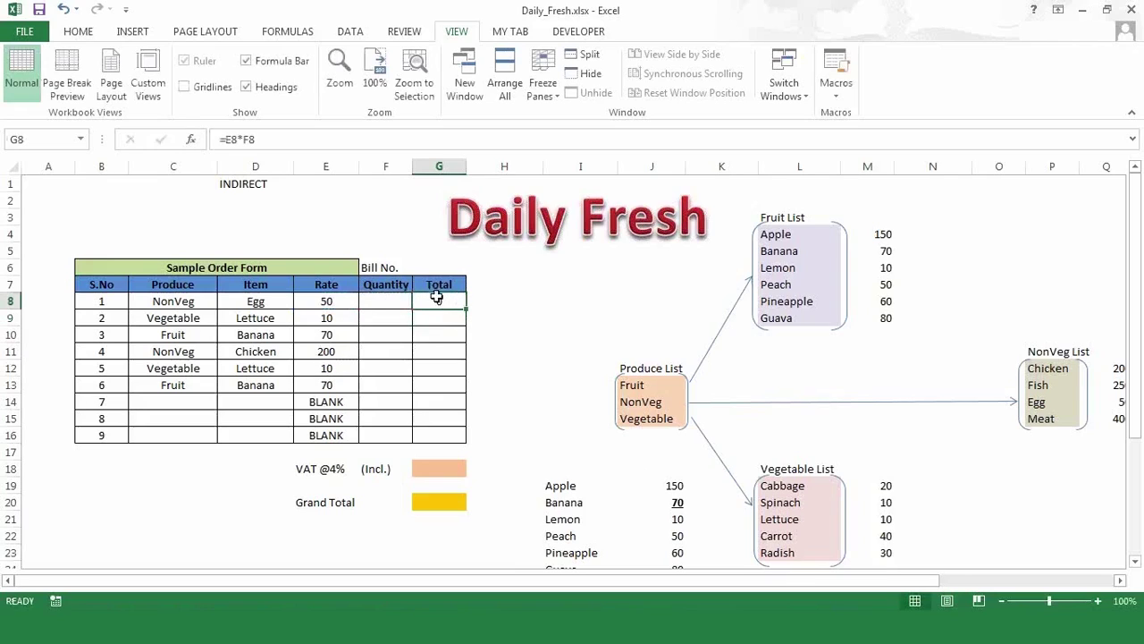
- Set Egg's Quantity in F8 to 5 so its Total shows 250
click(385, 302)
text(1)
key(Return)
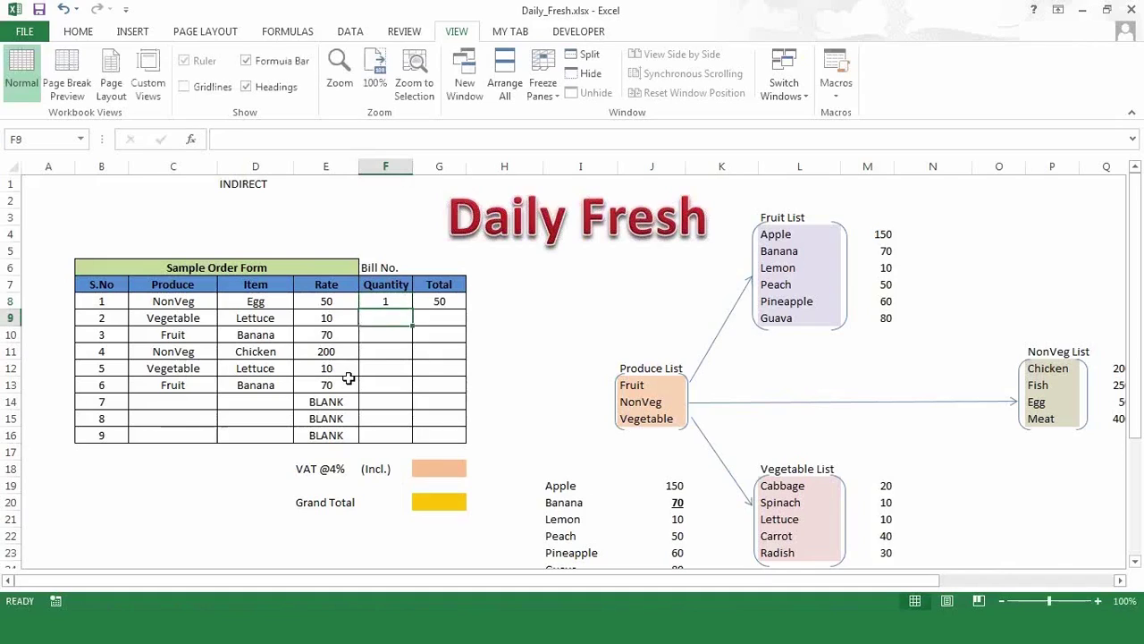
key(Up)
text(5)
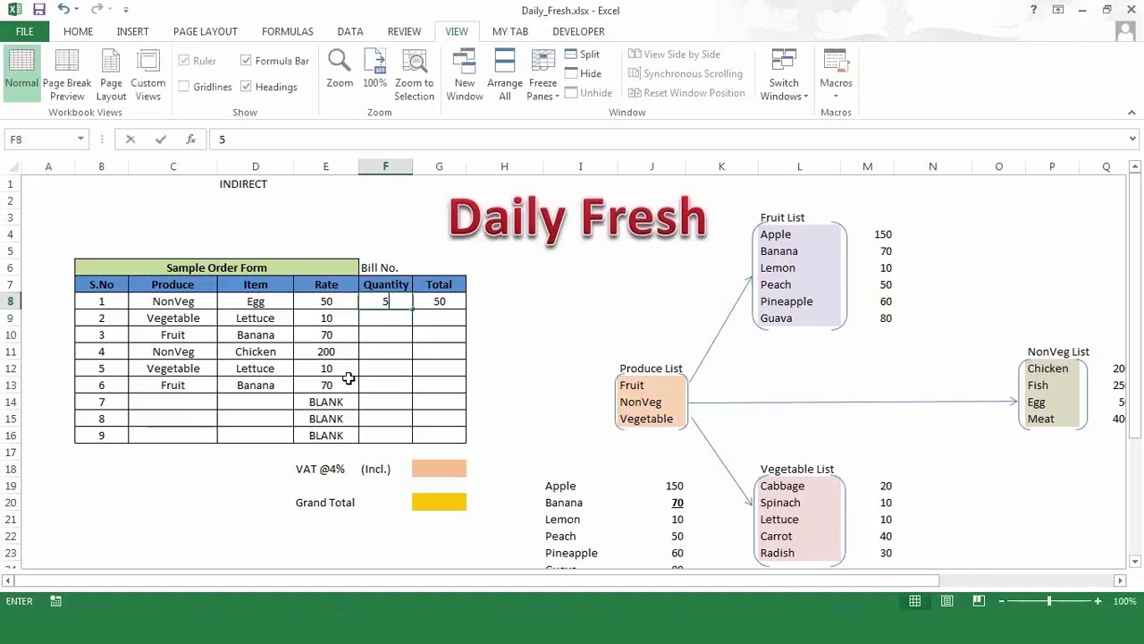
key(Return)
key(Up)
key(Right)
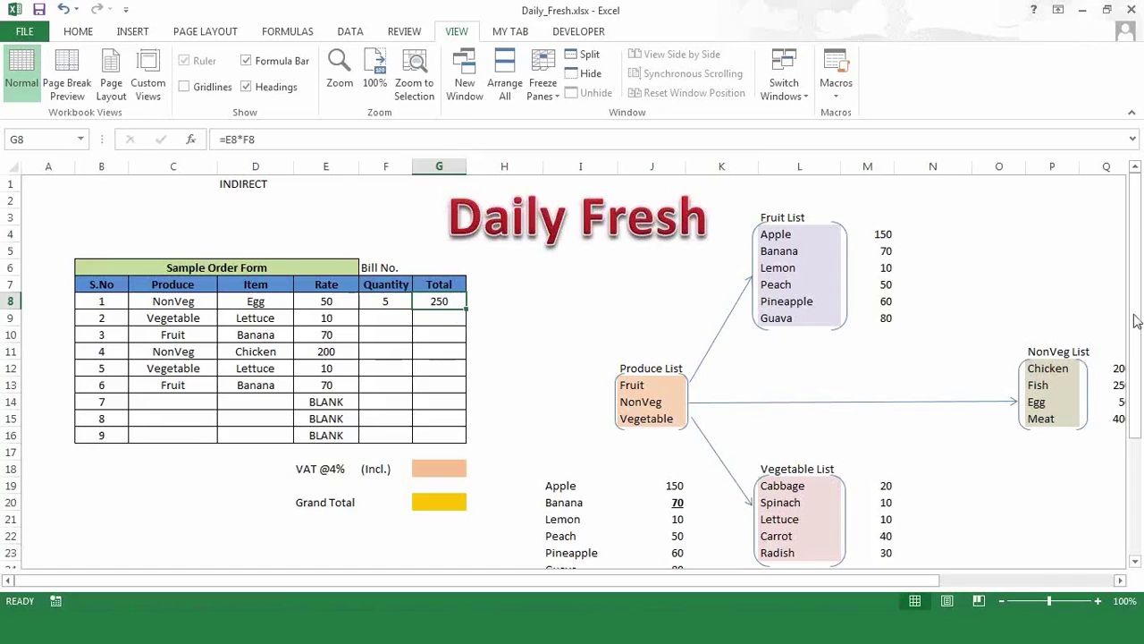
click(439, 304)
- Change G8's Total formula to =IF(ISERROR(E8*F8),"",E8*F8)
click(236, 139)
drag(226, 139, 257, 139)
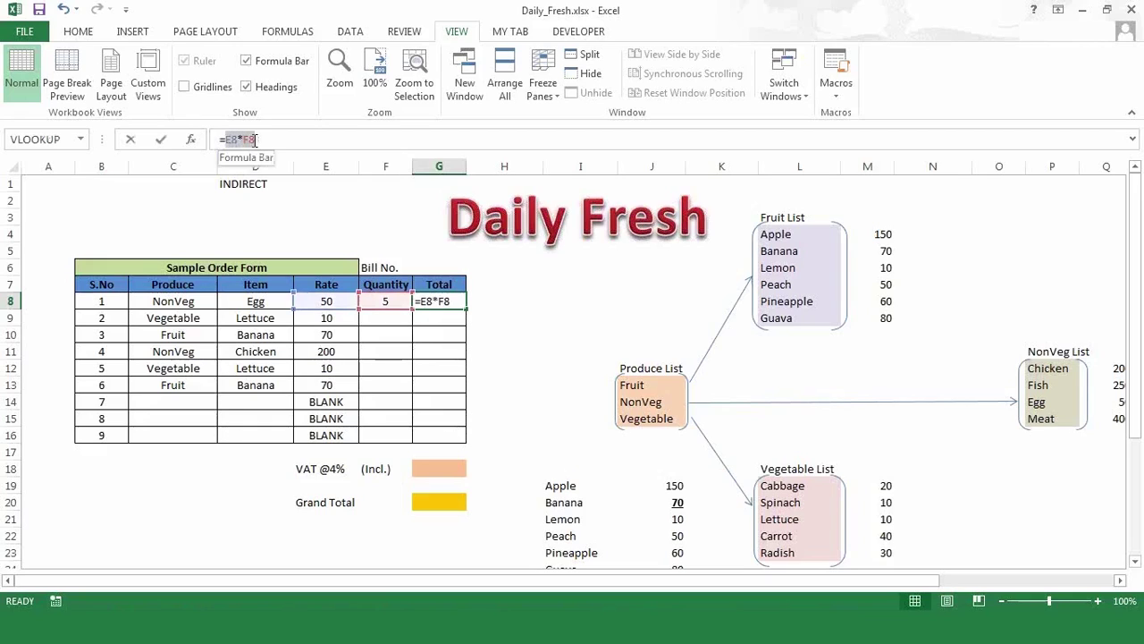
click(285, 143)
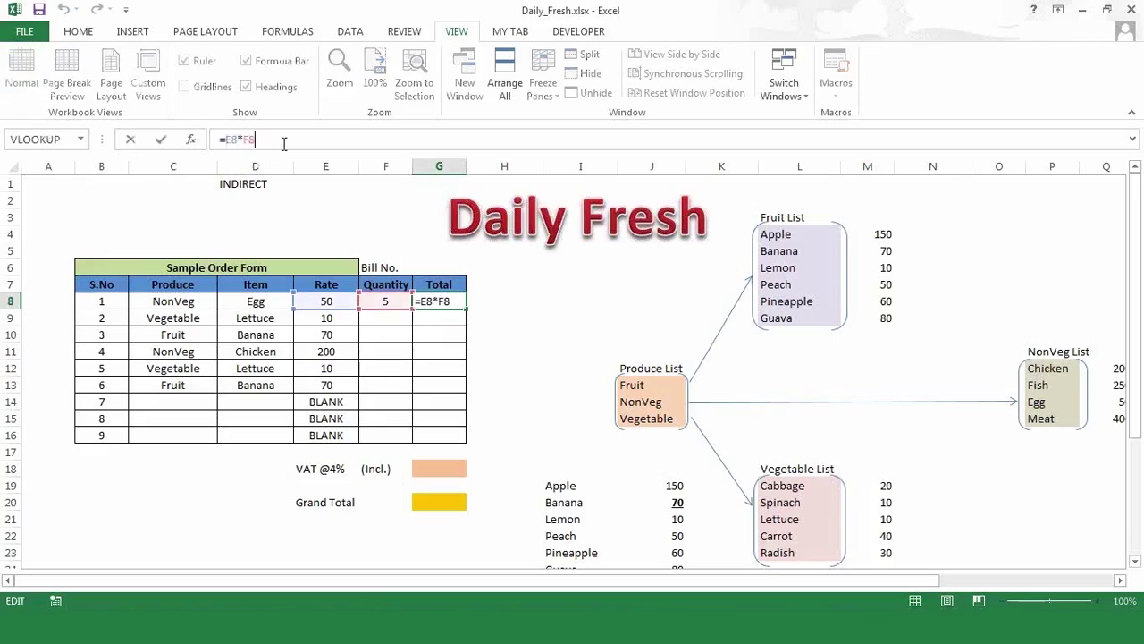
click(227, 140)
text(if)
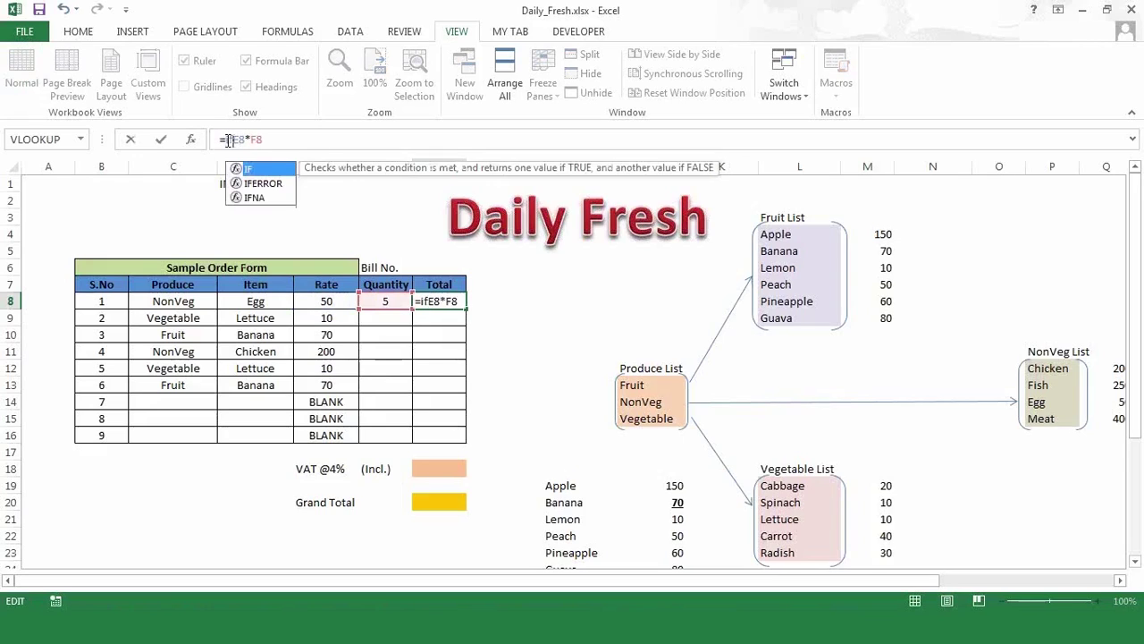
text((is)
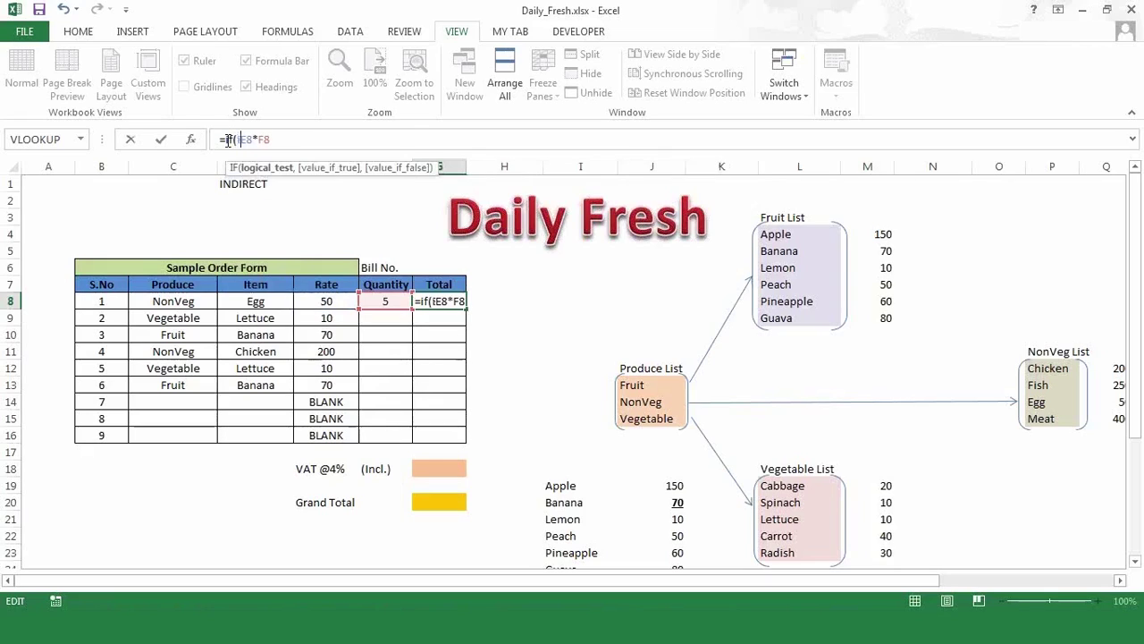
text(er)
key(Down)
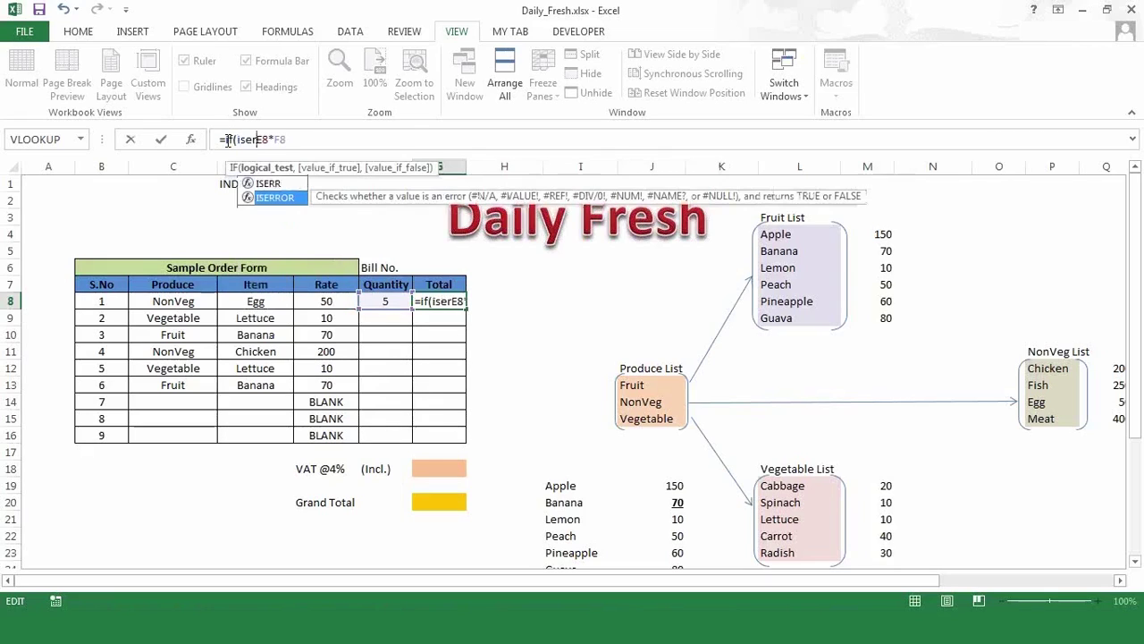
key(Tab)
click(333, 139)
text())
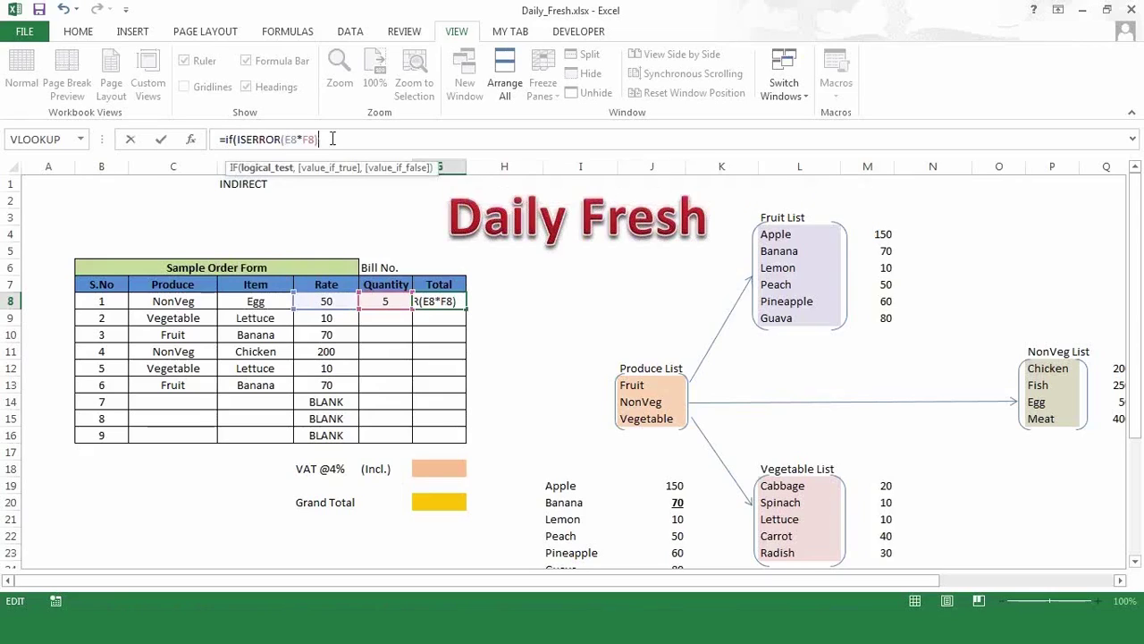
text(,"")
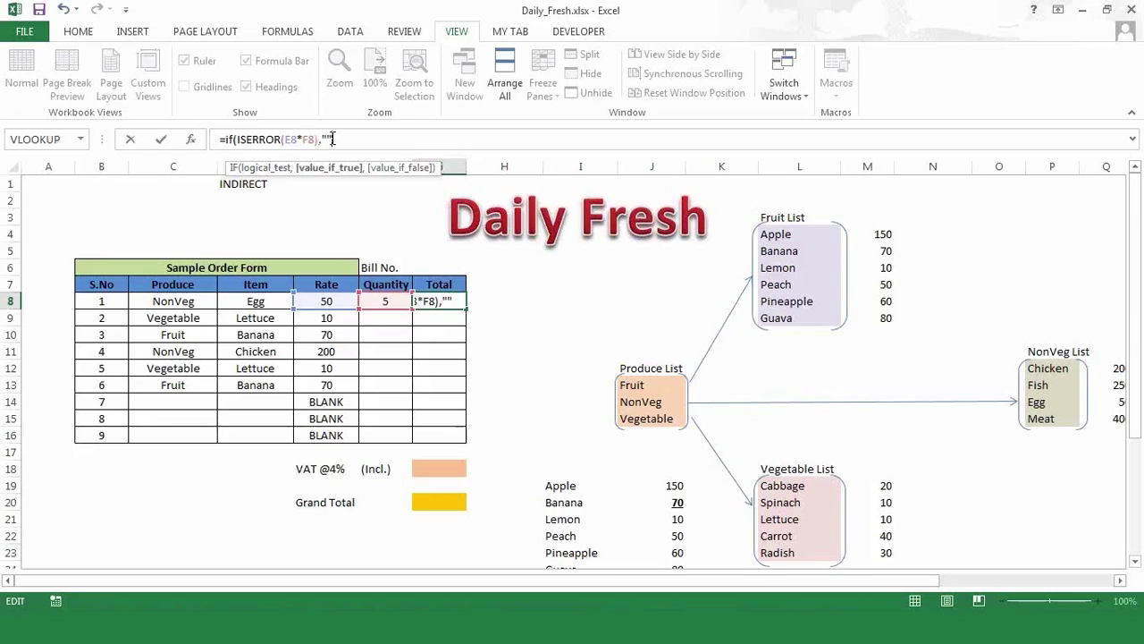
text(,E8*F8))
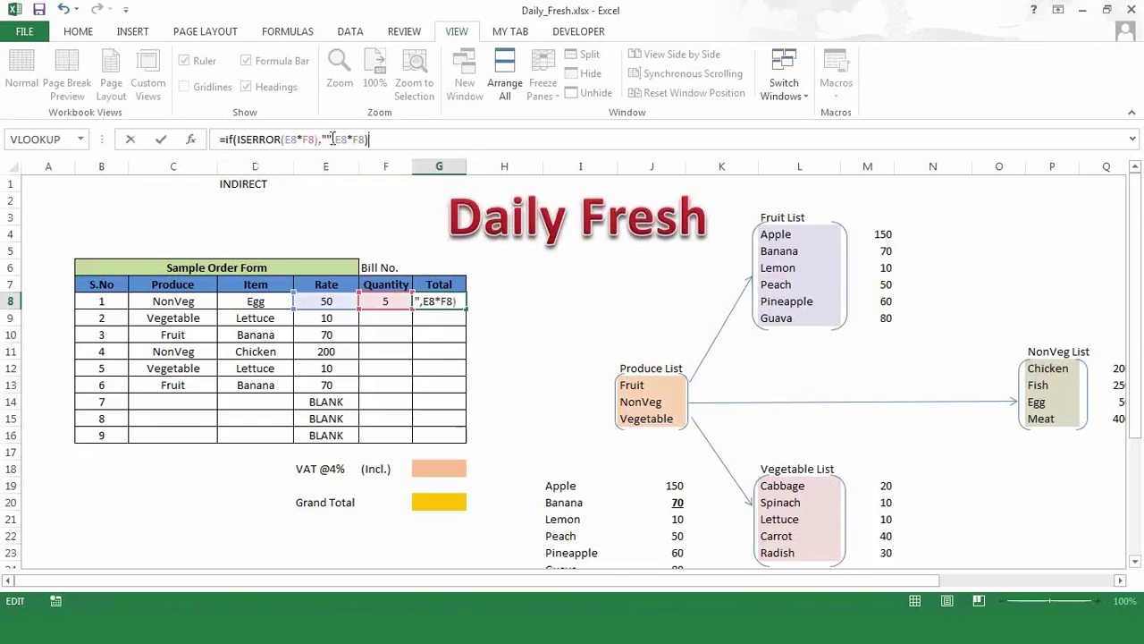
key(Return)
- Fill G8's error-safe Total formula down through G16
key(Up)
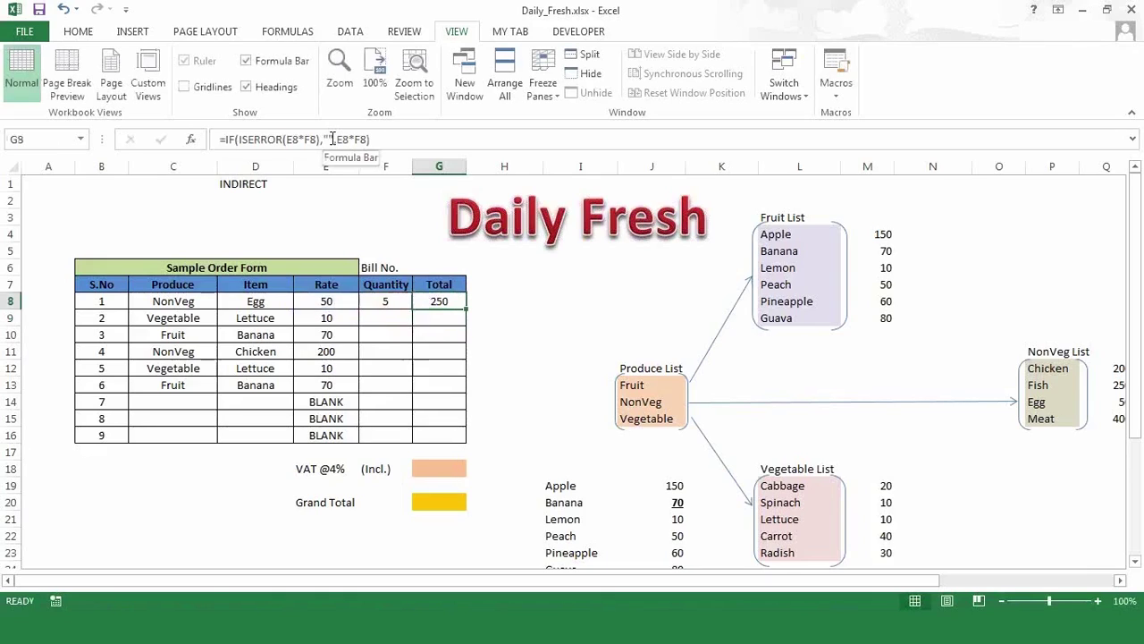
key(shift+Down)
key(shift+Down)
key(shift+Down)
key(shift+Down)
key(shift+Down)
key(shift+Down)
key(shift+Down)
key(shift+Down)
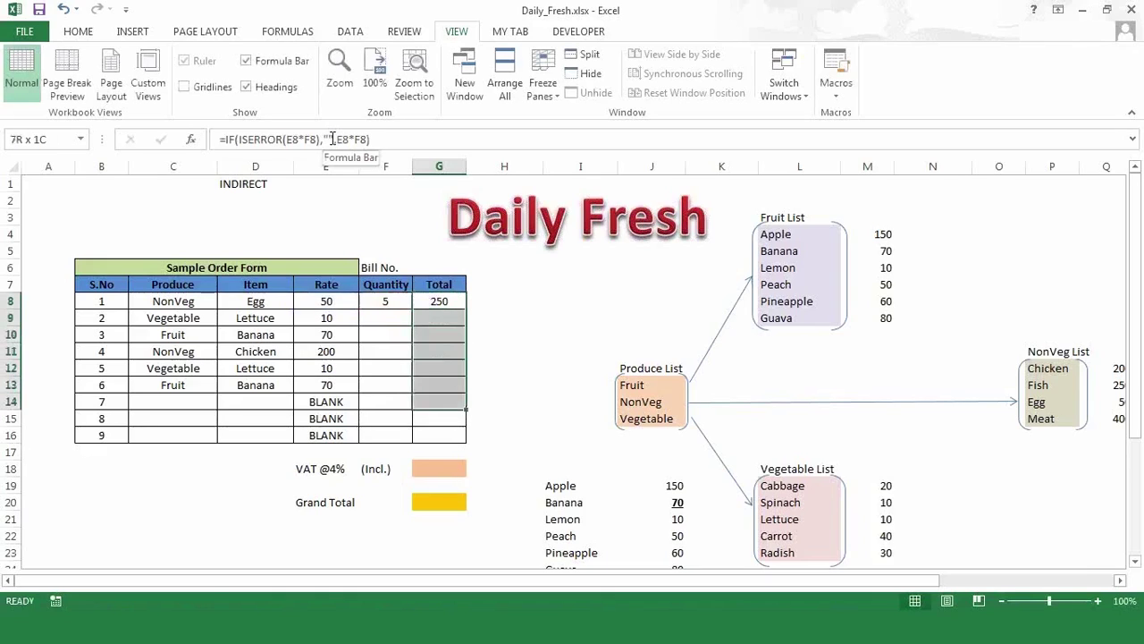
key(ctrl+d)
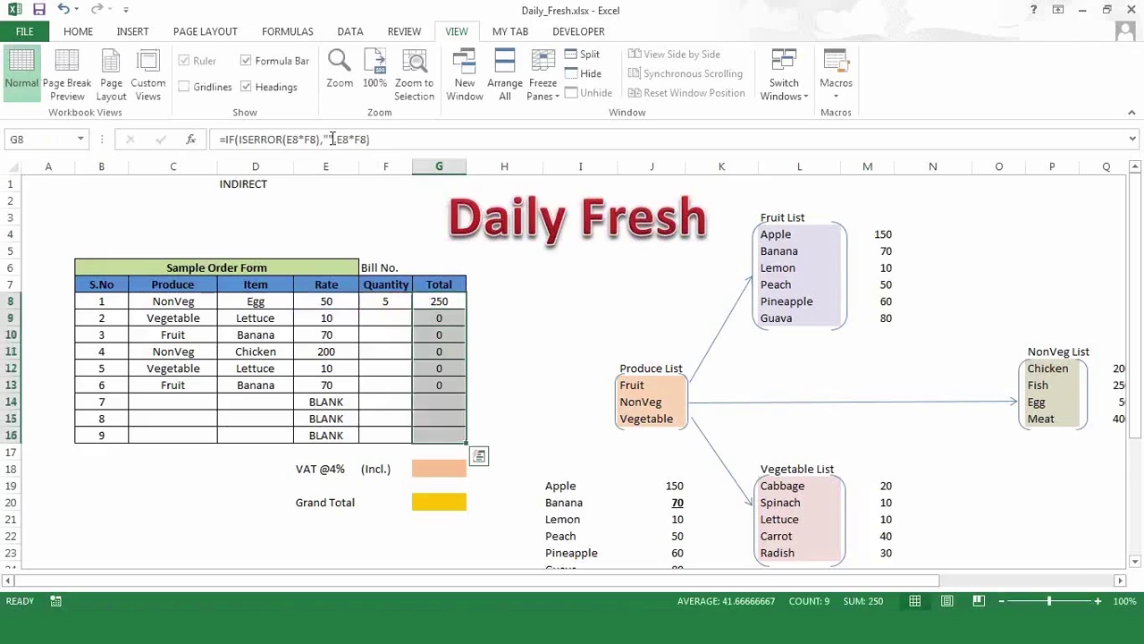
key(Down)
key(Down)
key(Down)
key(Down)
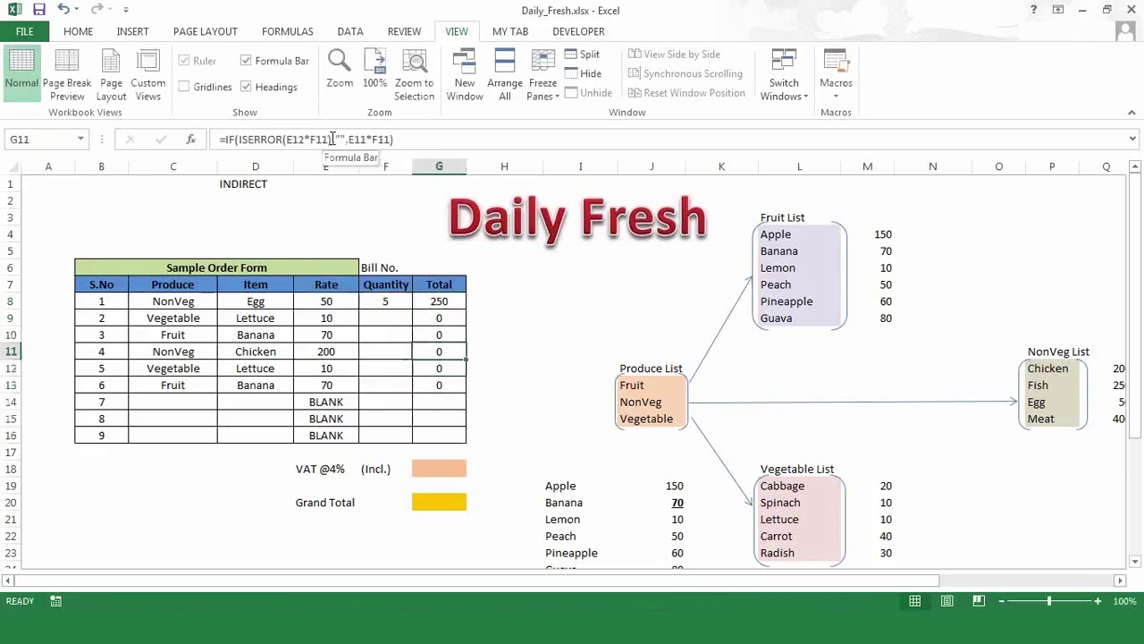
- Check the copied Total formulas, then enter Quantity 3 in F9 for Lettuce, totalling 30
key(Left)
key(Down)
key(Down)
key(Right)
key(Down)
key(Down)
key(Up)
key(Up)
key(Down)
key(Down)
key(Up)
key(Up)
key(Up)
key(Up)
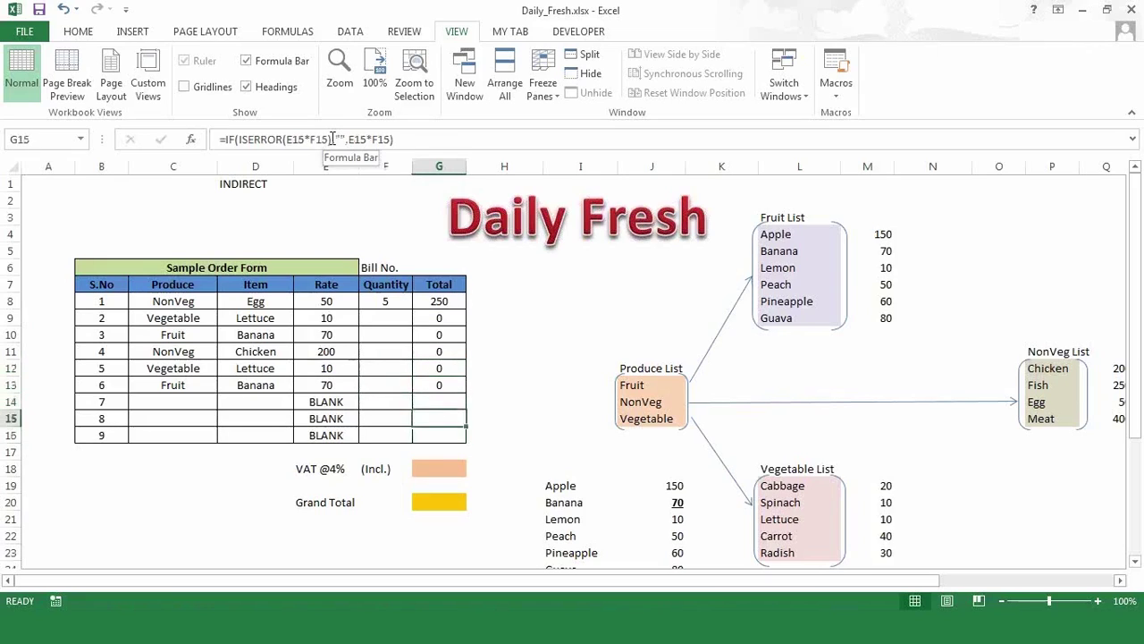
key(Left)
key(Left)
key(Up)
key(Right)
key(Up)
key(Up)
text(3)
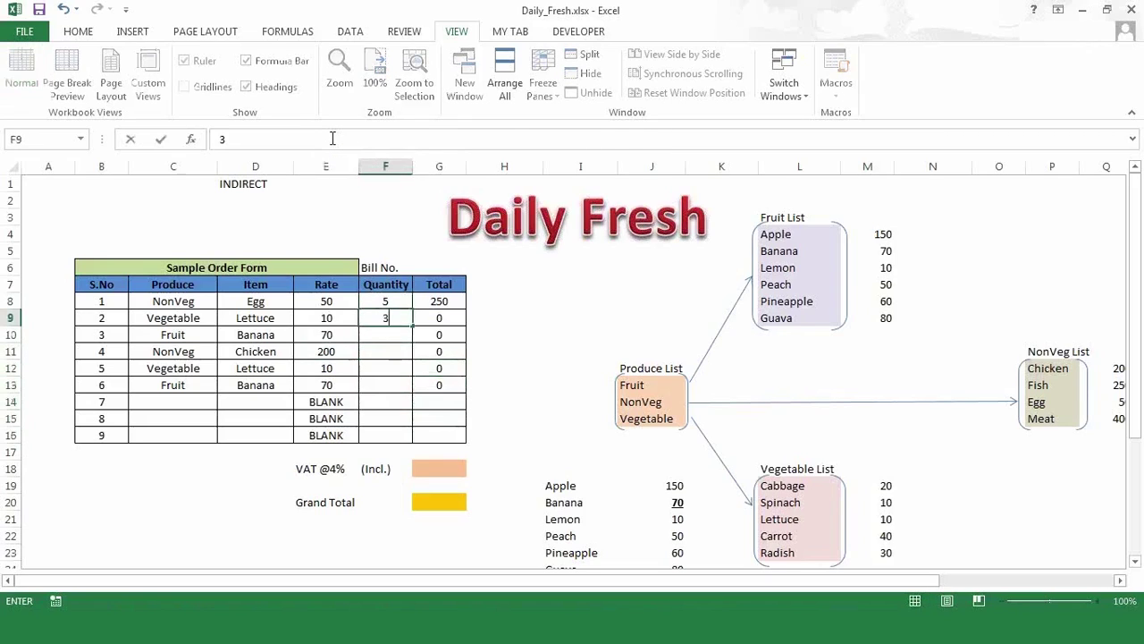
key(Return)
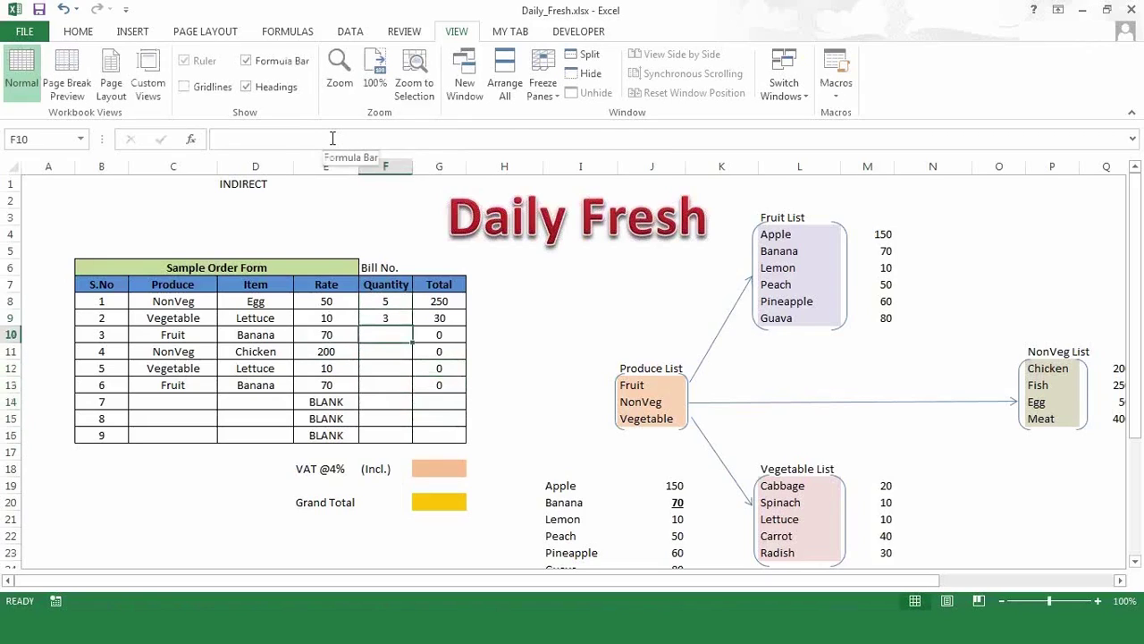
key(Right)
key(Up)
key(Up)
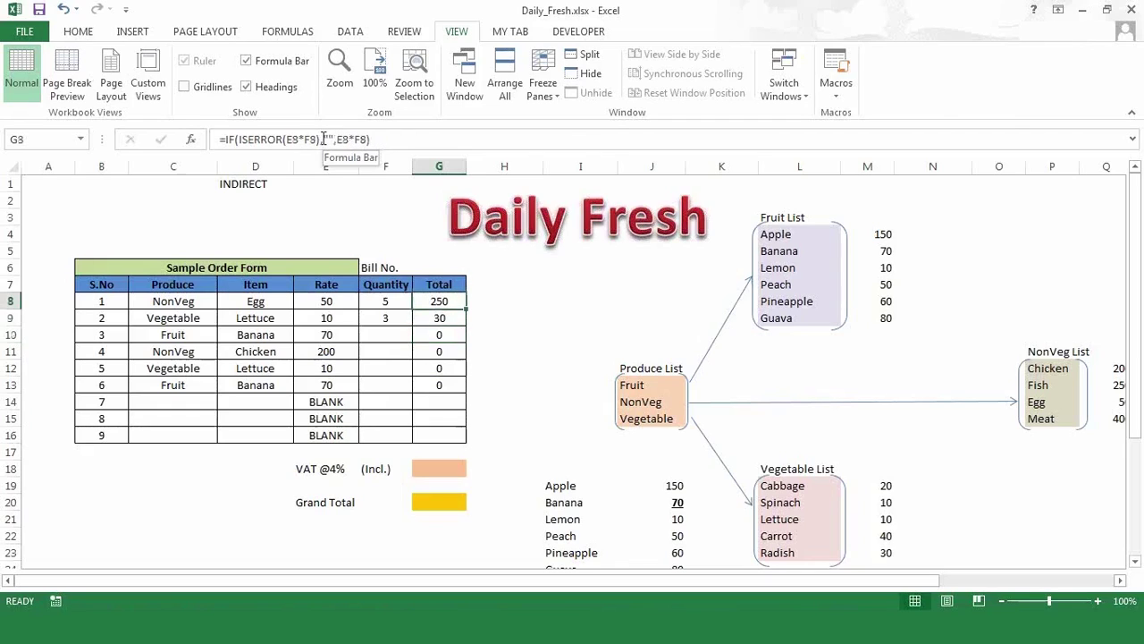